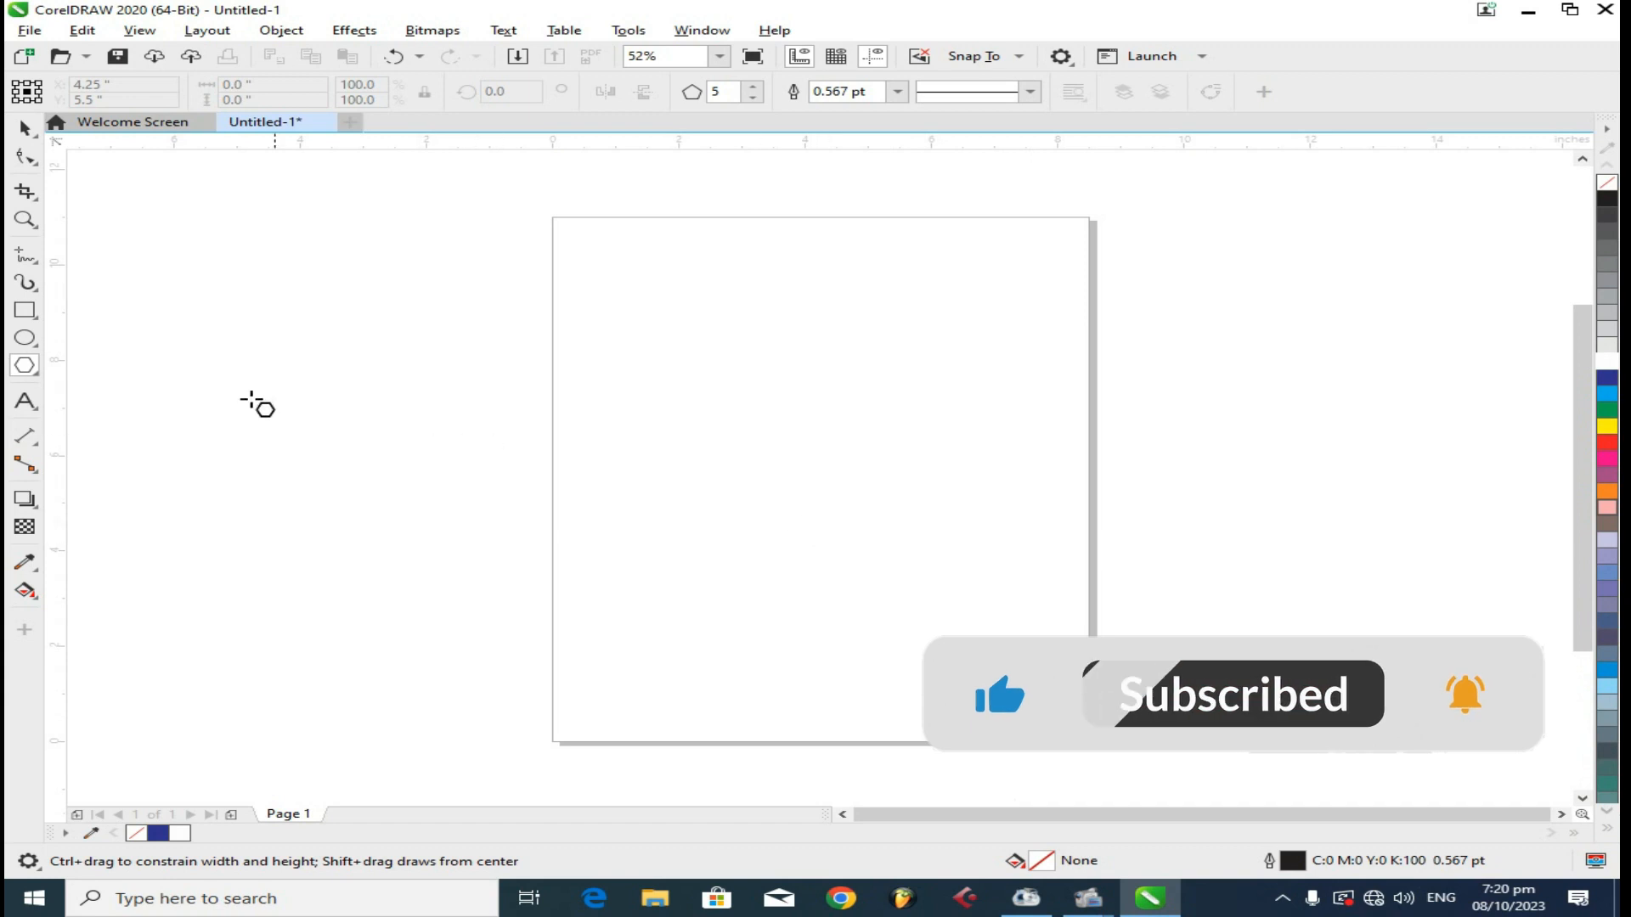
- Draw a five-sided polygon about 2.6 by 3.0 inches in the upper part of the page
left_click(36, 376)
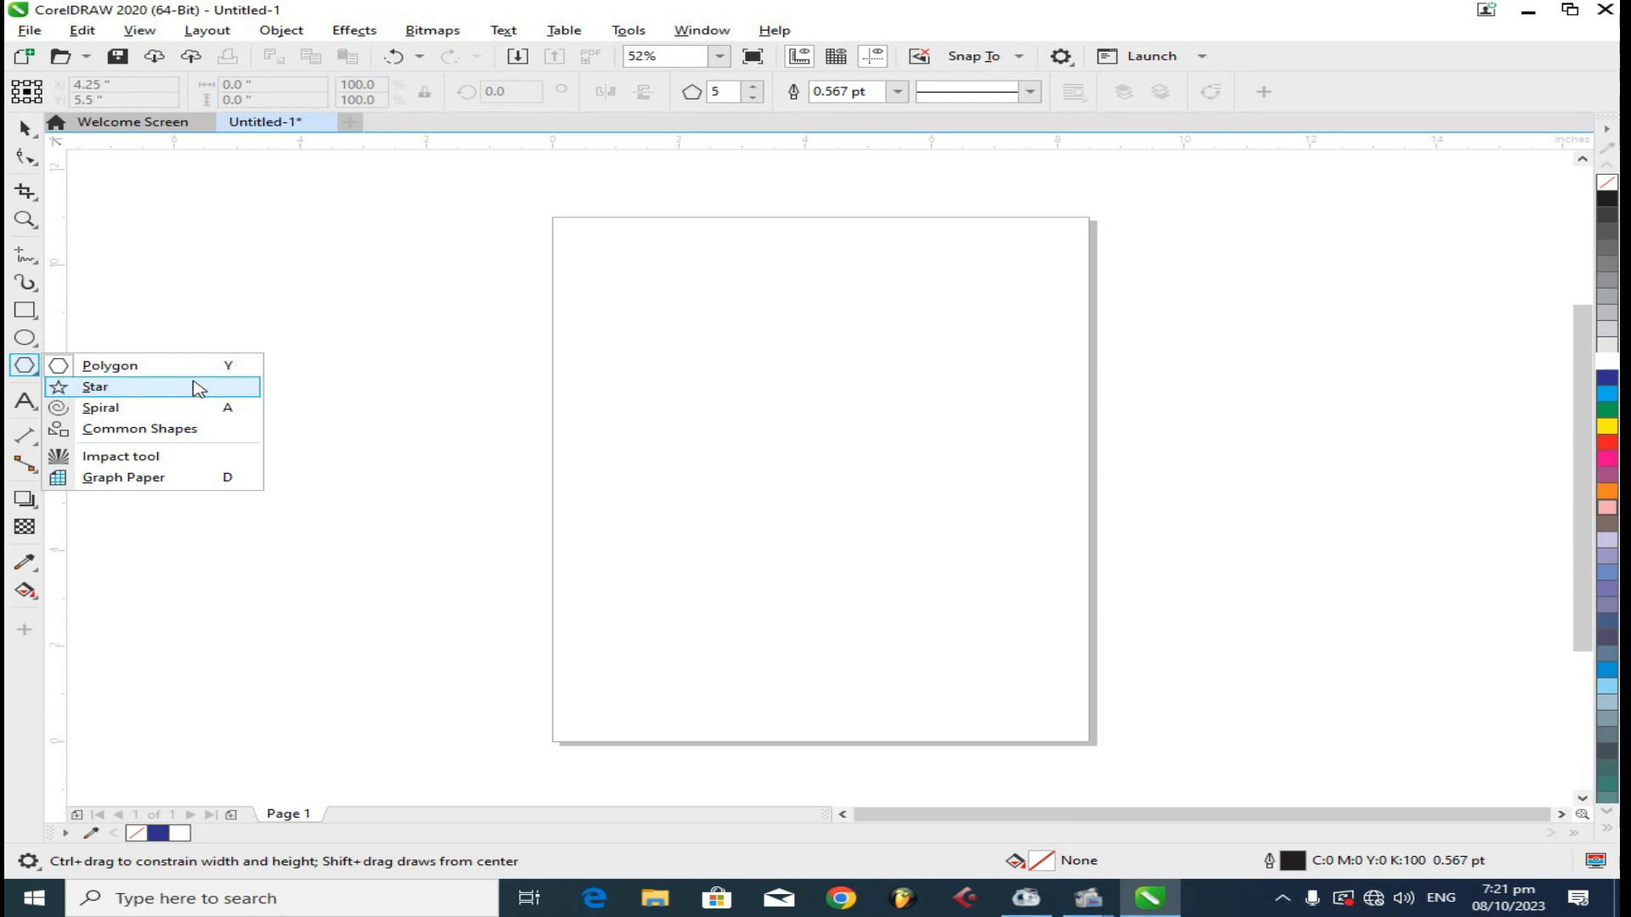
left_click(567, 472)
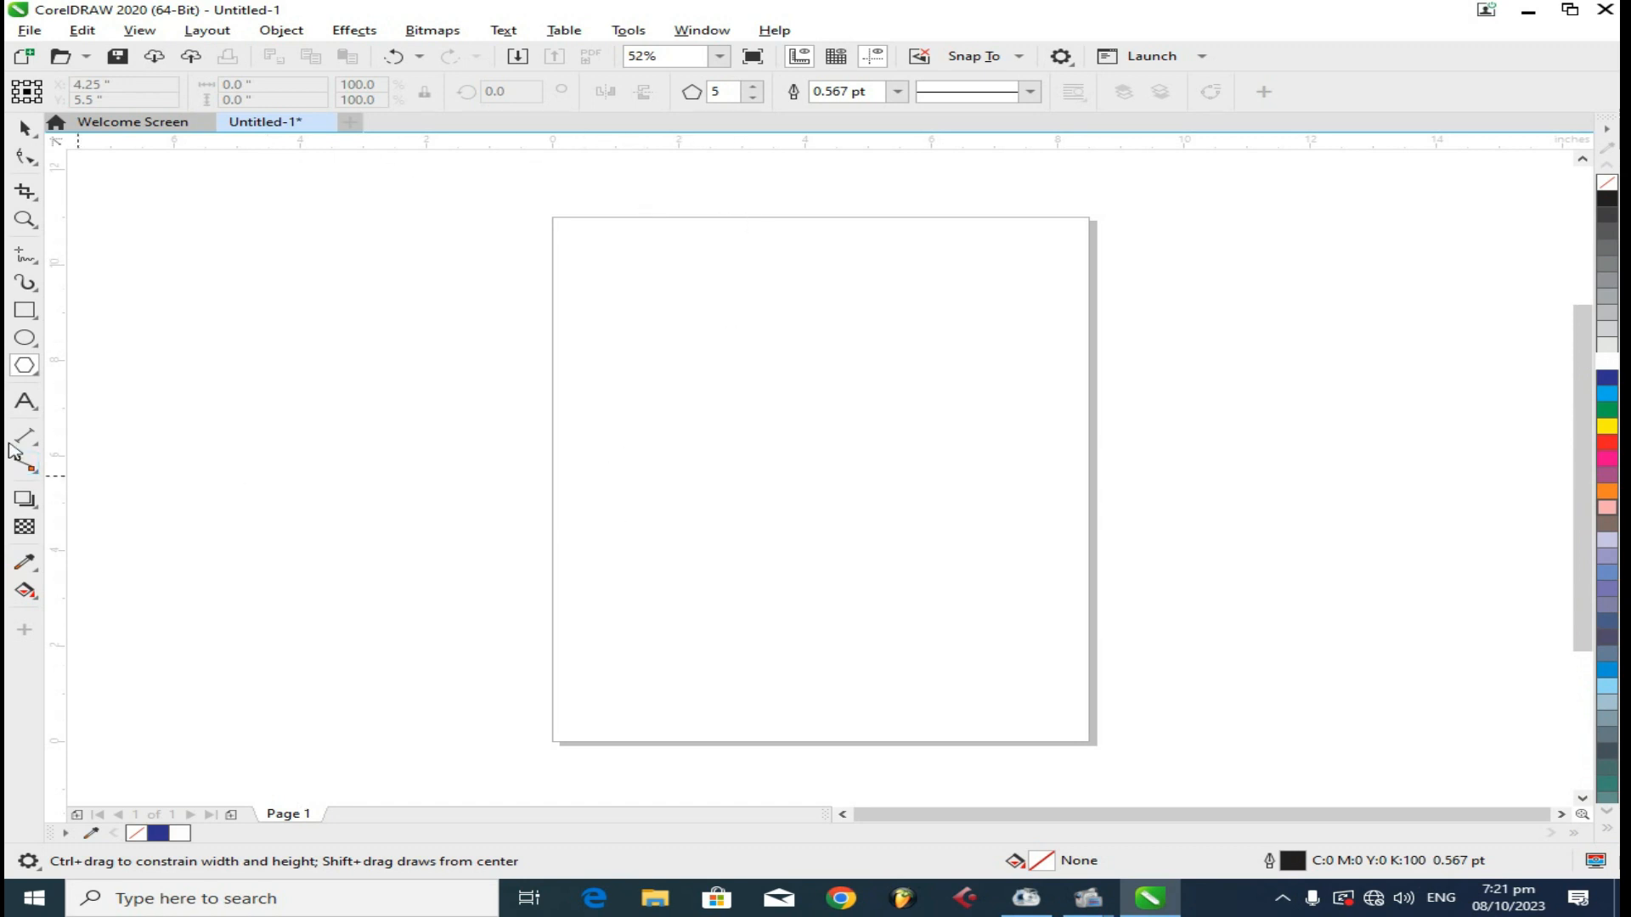
left_click(35, 376)
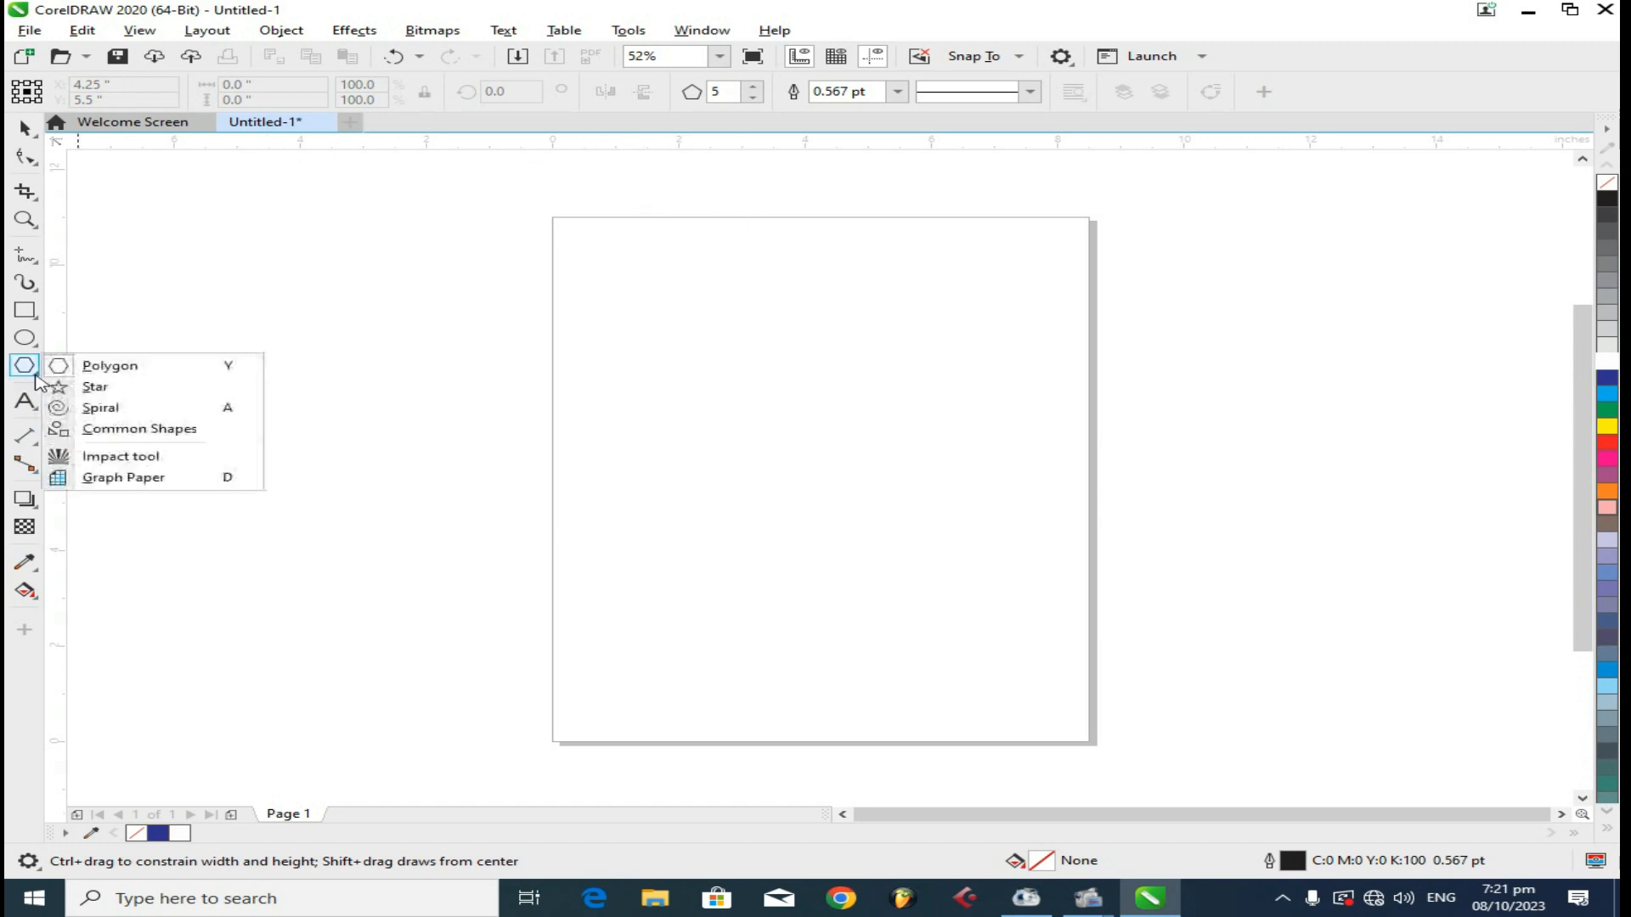
left_click(104, 373)
left_click_drag(672, 306, 844, 453)
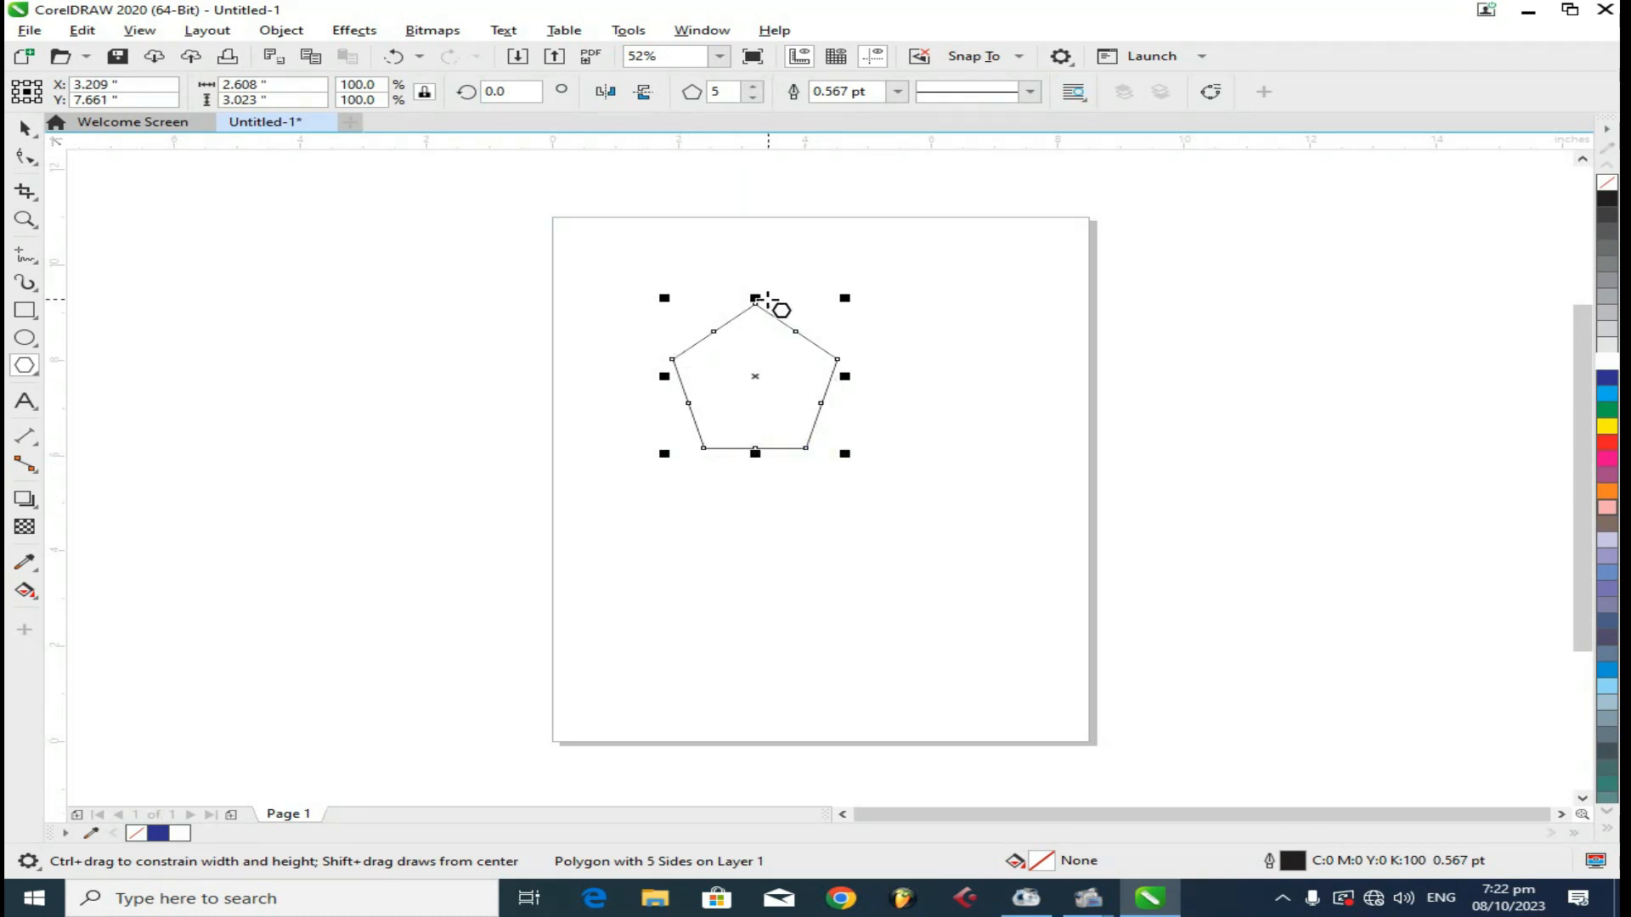
- Set the polygon's number of sides to 15 and move the shape slightly up and left on the page
scroll(820, 343, "up", 2)
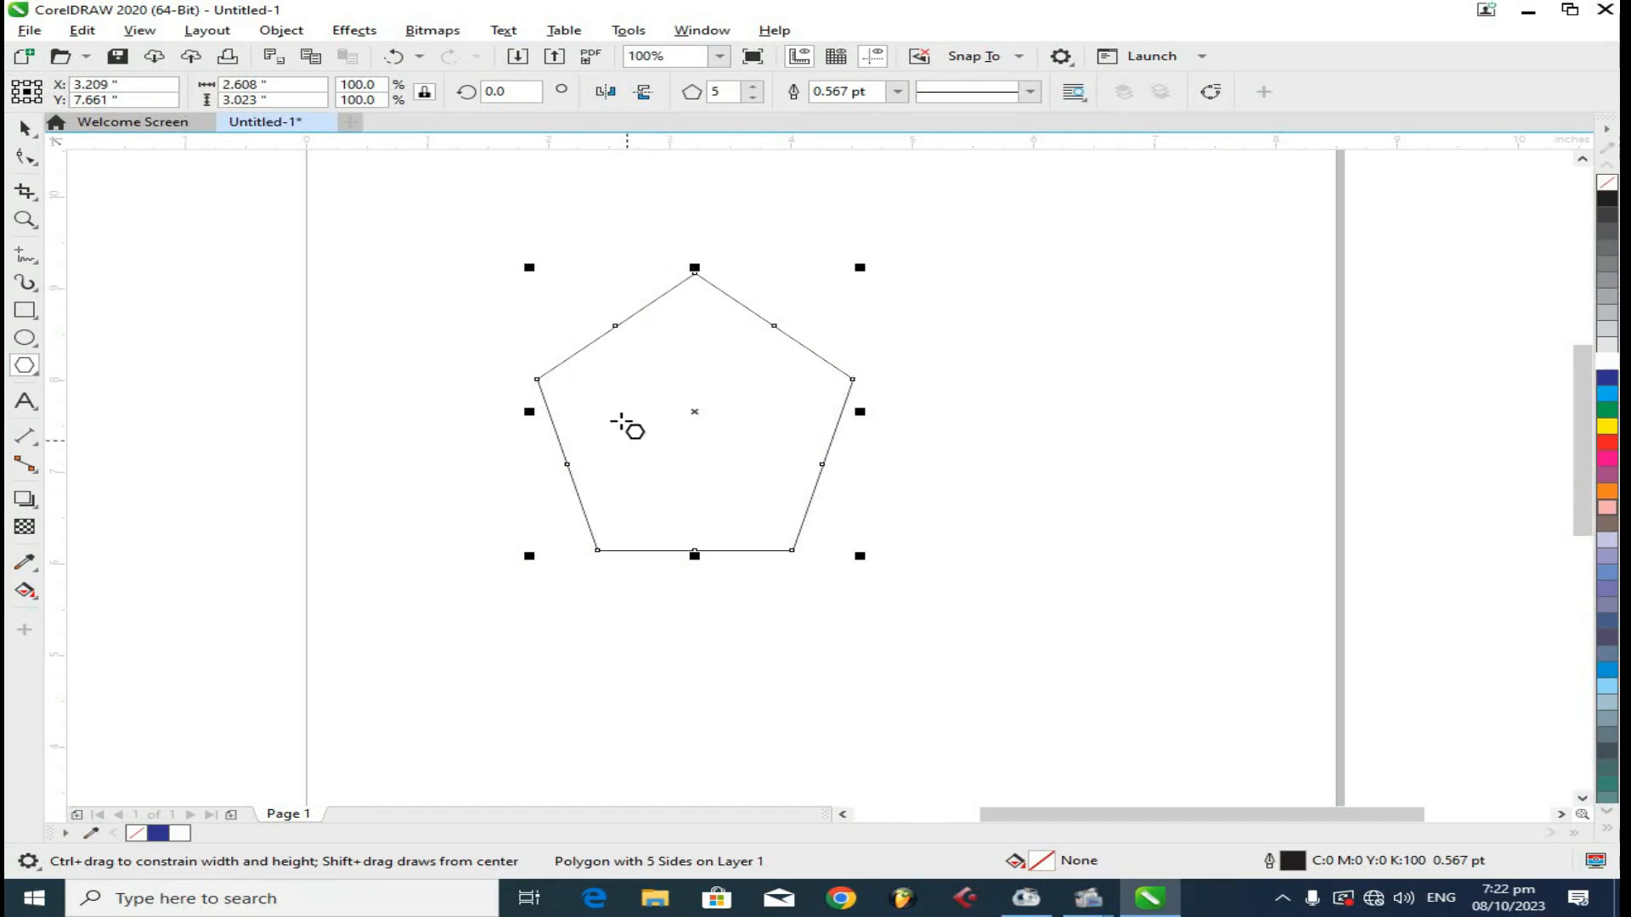
left_click(752, 87)
left_click(23, 129)
left_click_drag(699, 374, 613, 341)
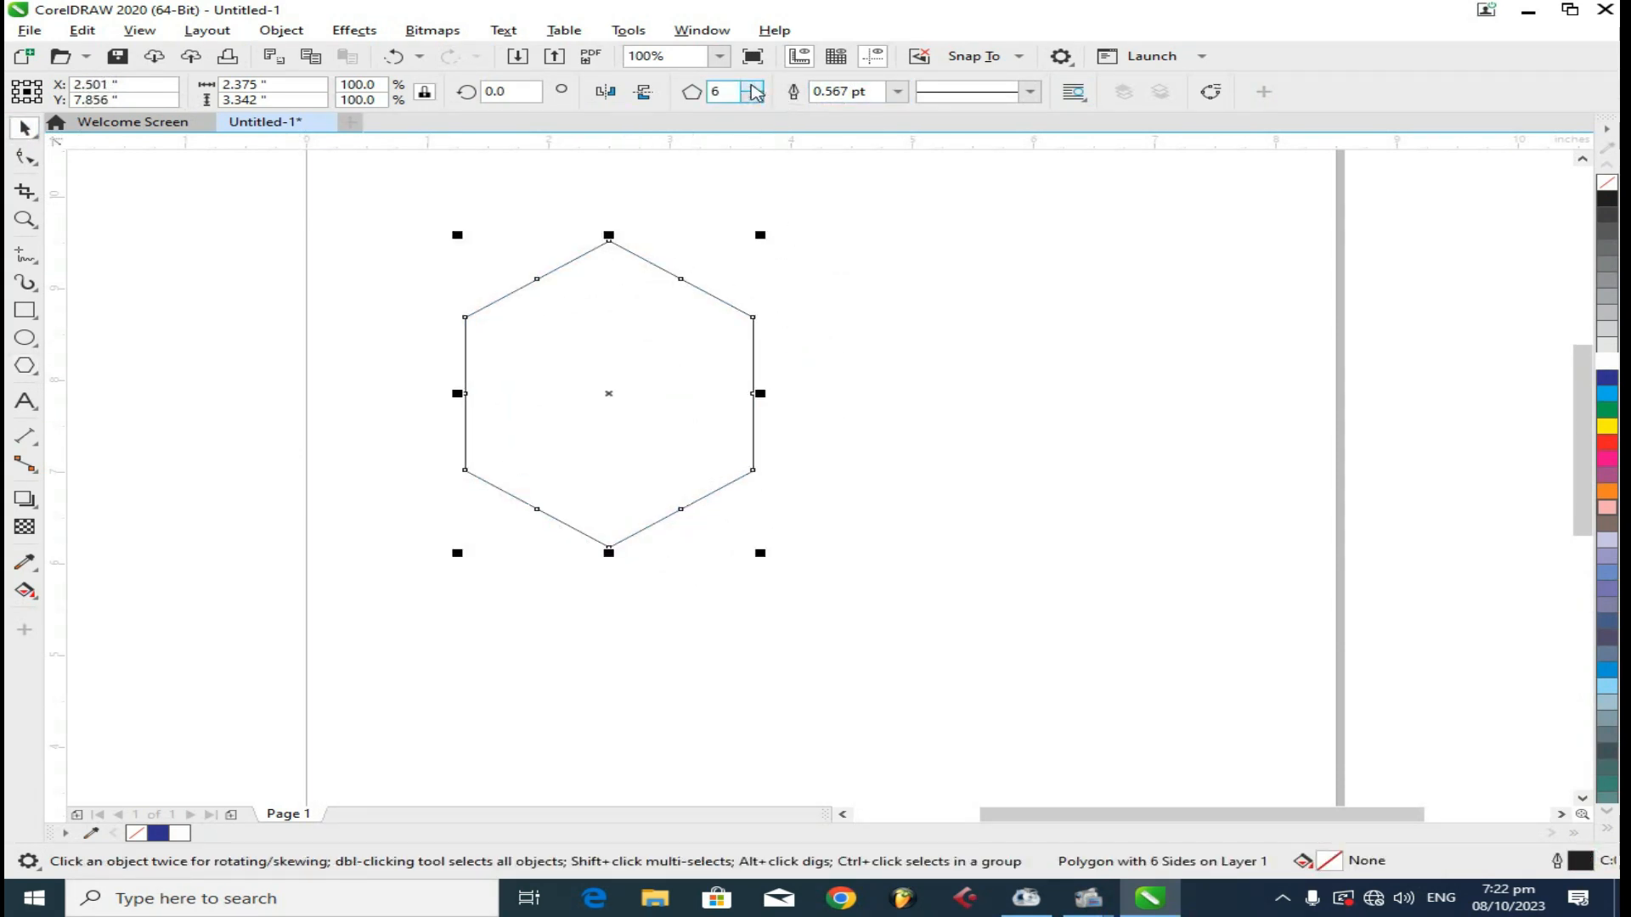
left_click(752, 88)
left_click(752, 88)
left_click(751, 87)
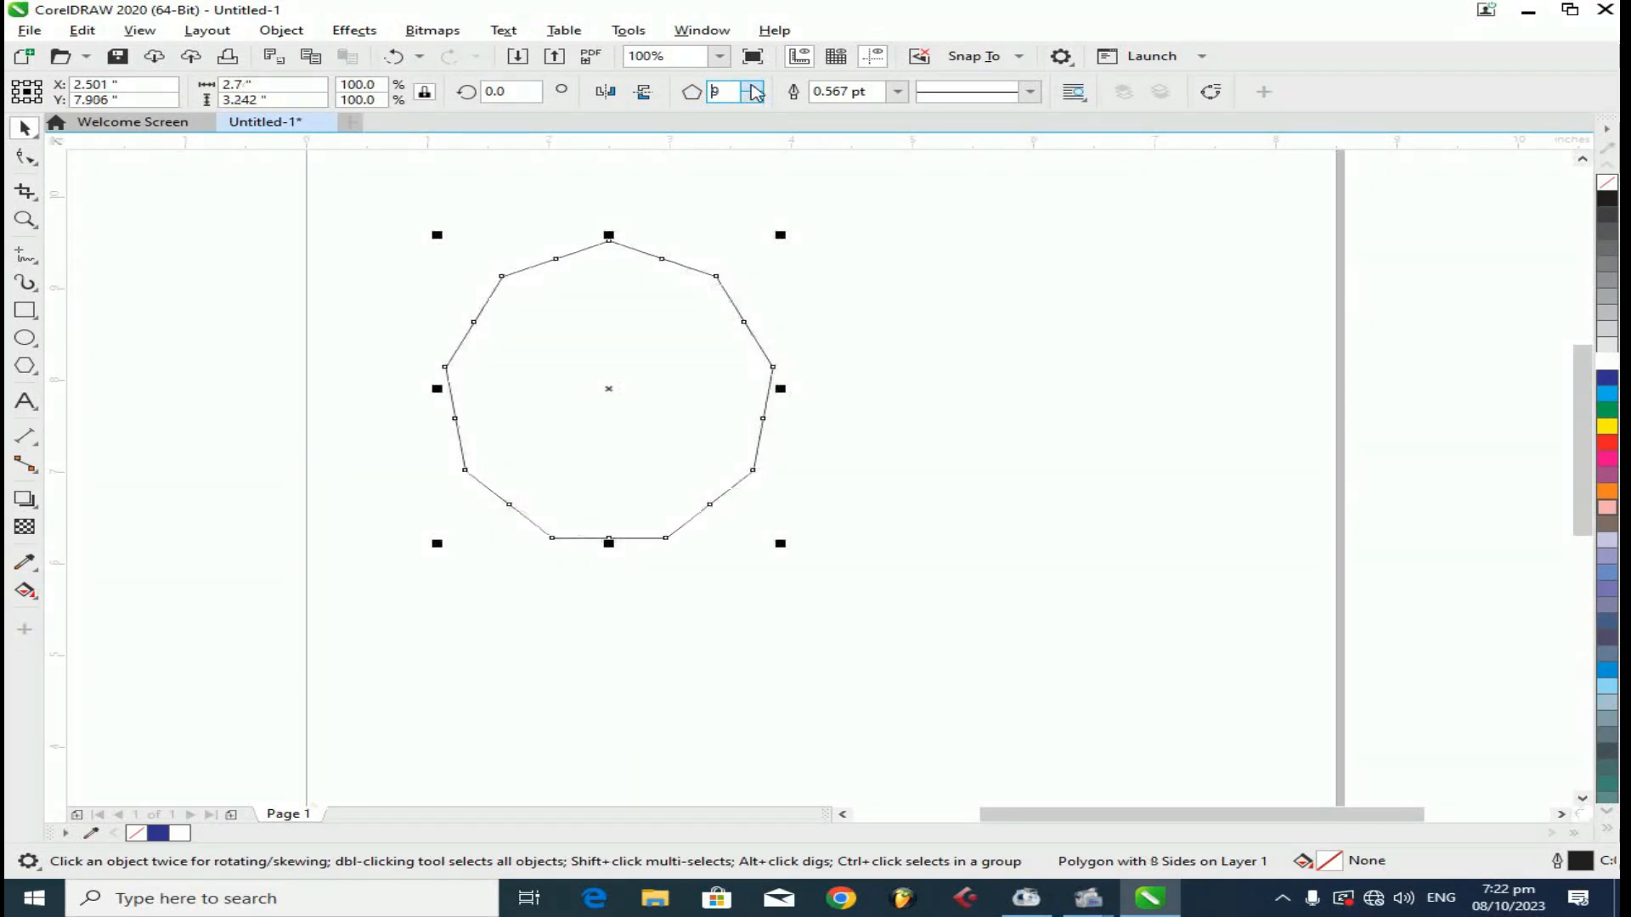
left_click(752, 88)
left_click(751, 87)
left_click(751, 88)
left_click(752, 87)
left_click(752, 88)
left_click(751, 87)
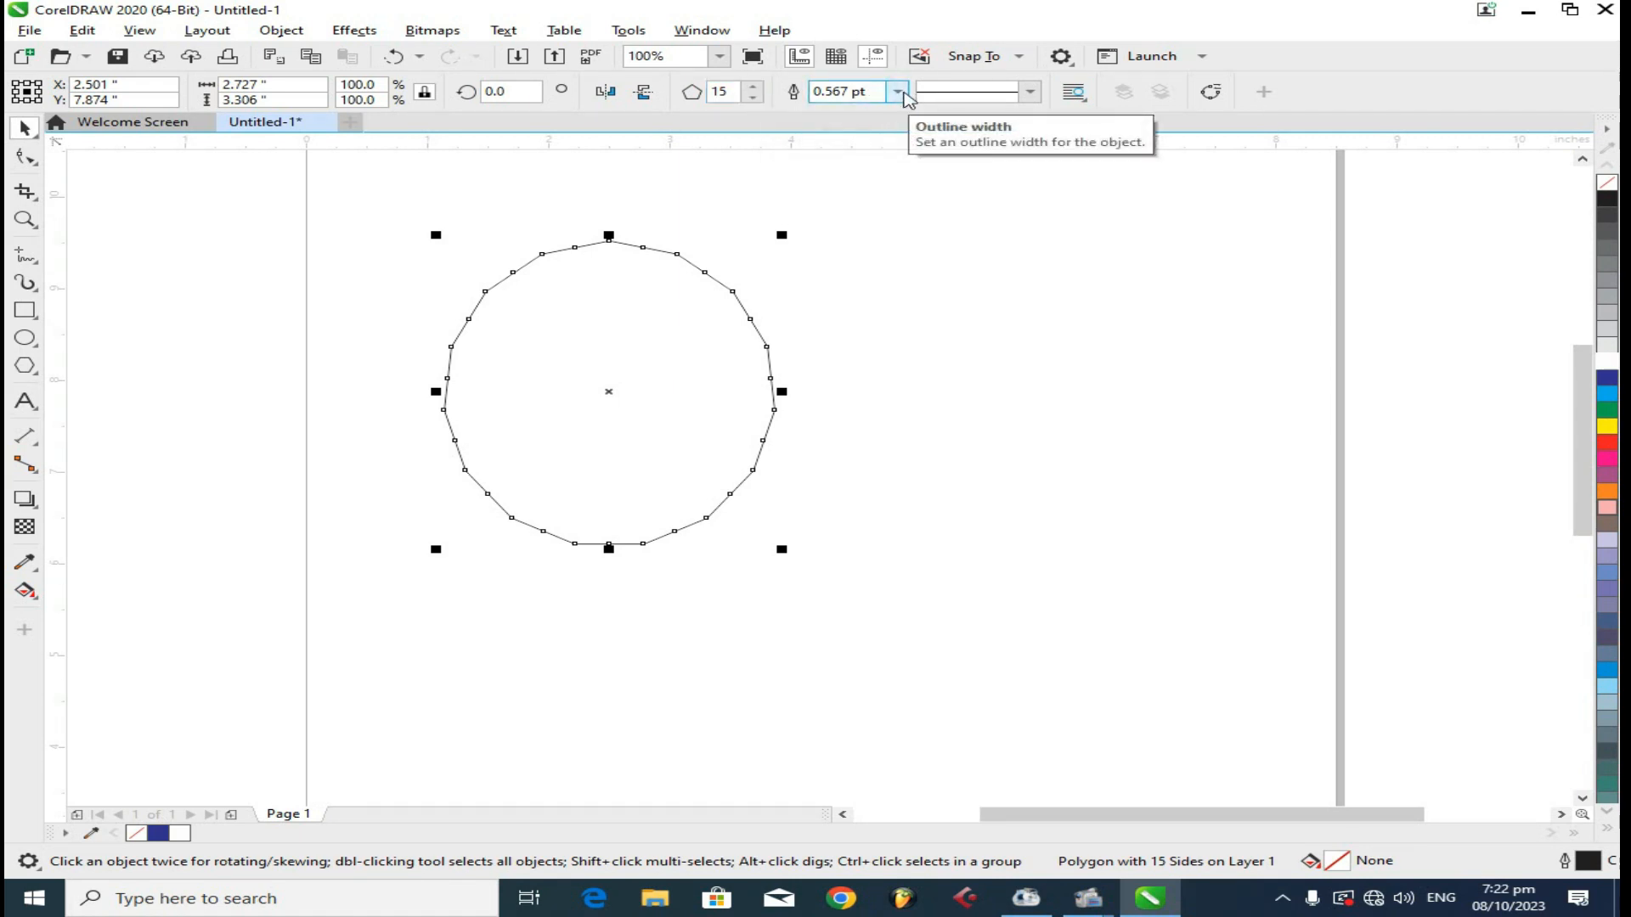
- Try outline widths of 4.0 pt, 8.0 pt and 1.5 pt on the 15-sided polygon
left_click(895, 96)
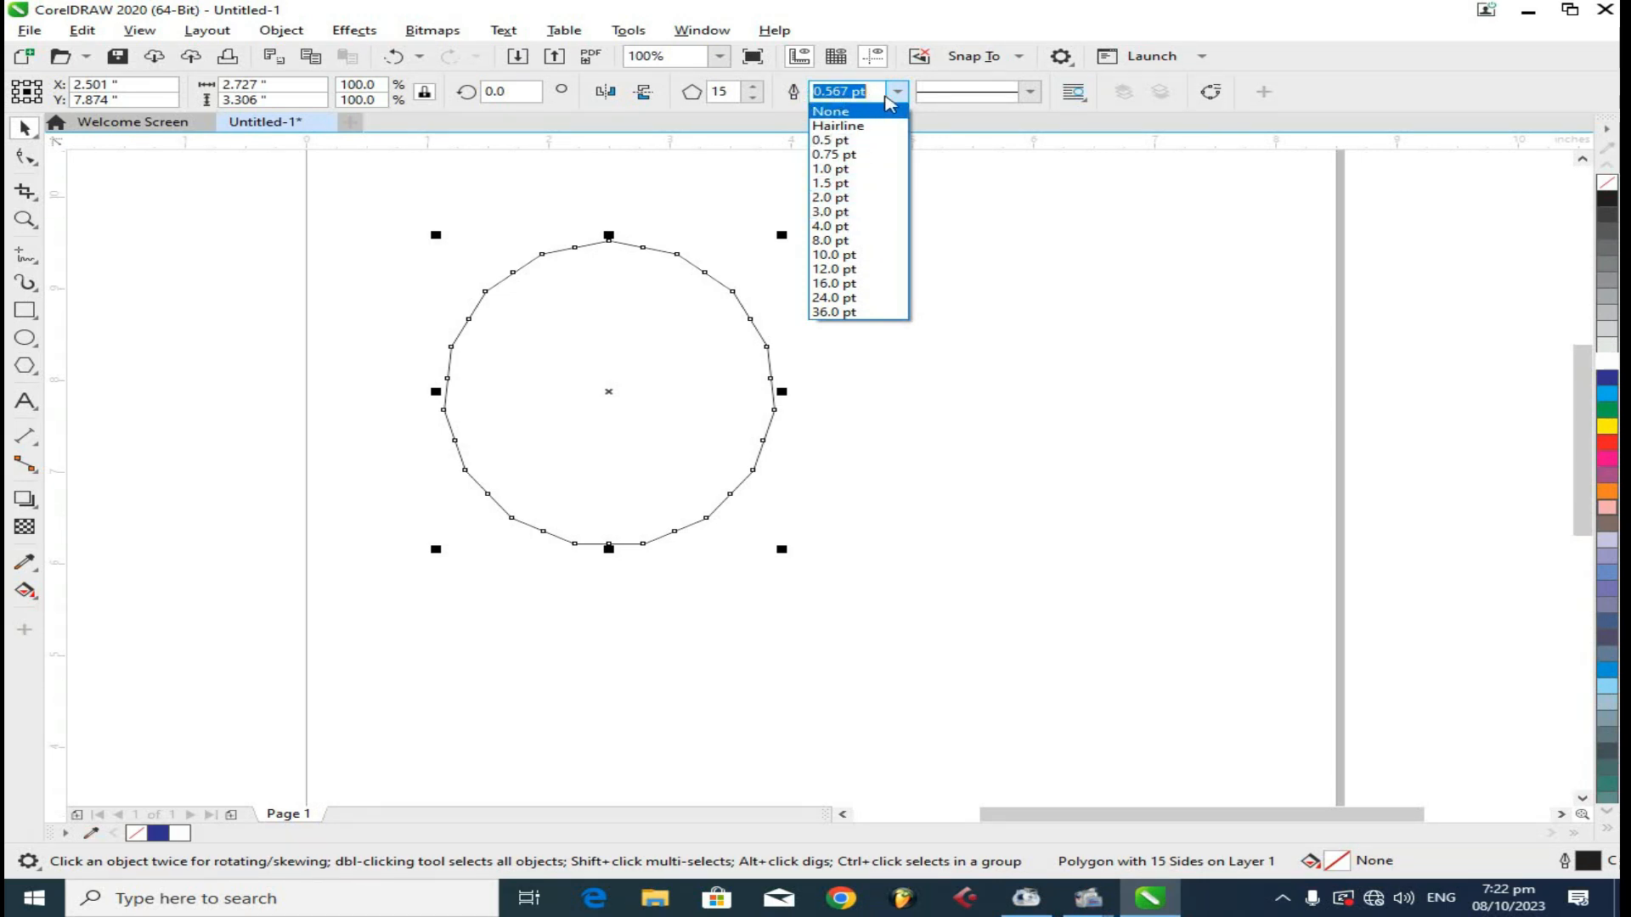
left_click(832, 226)
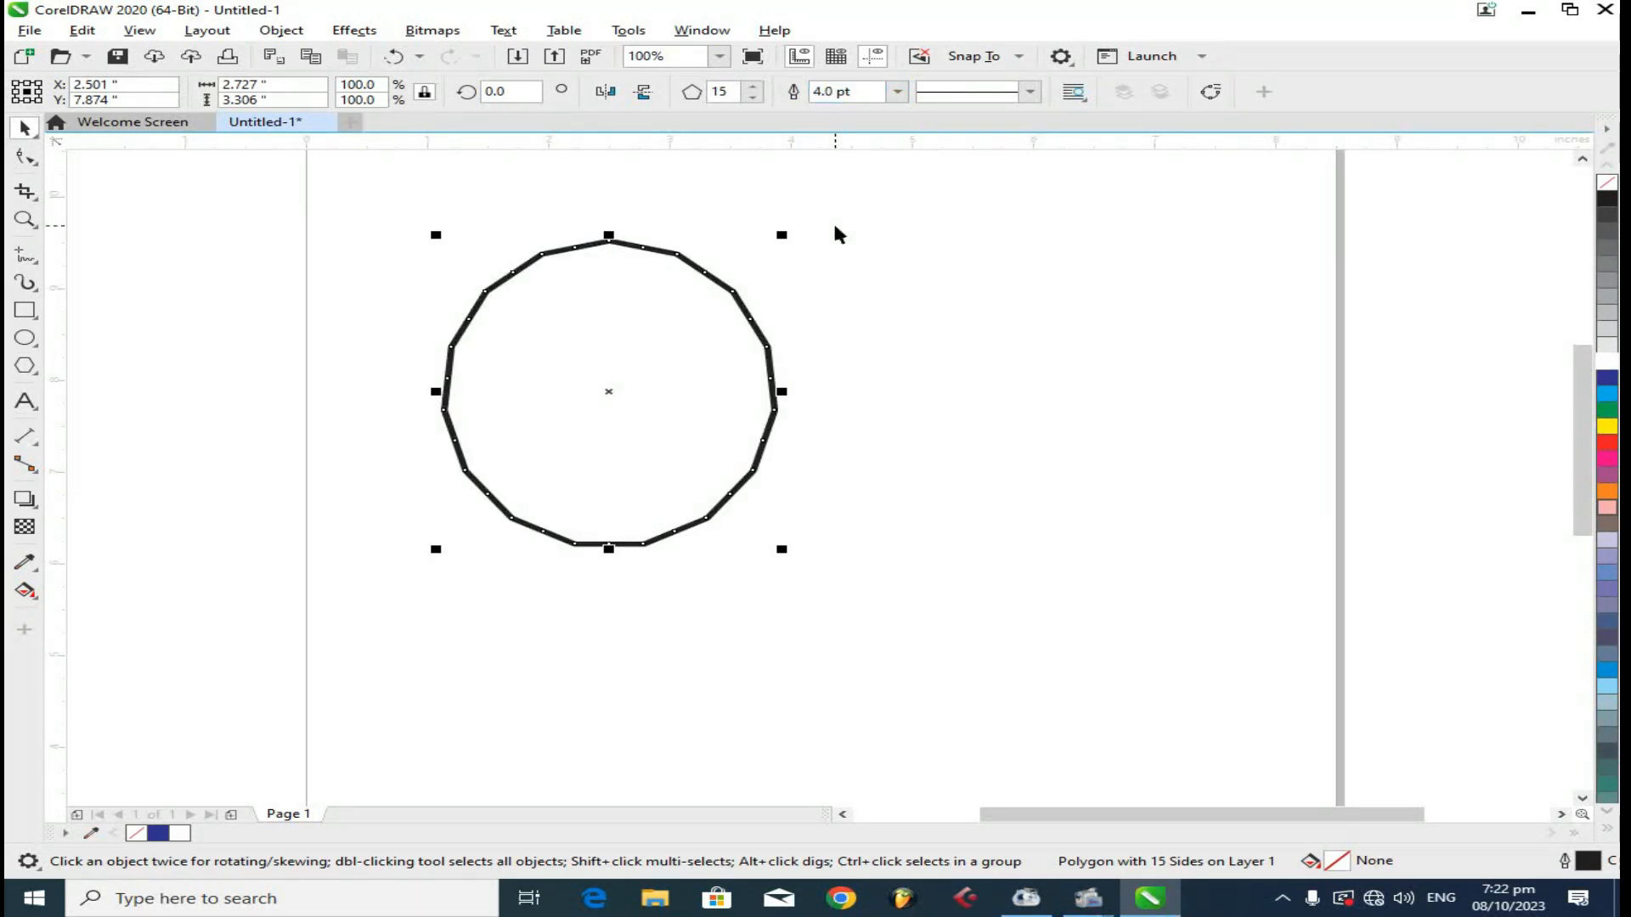
left_click(897, 91)
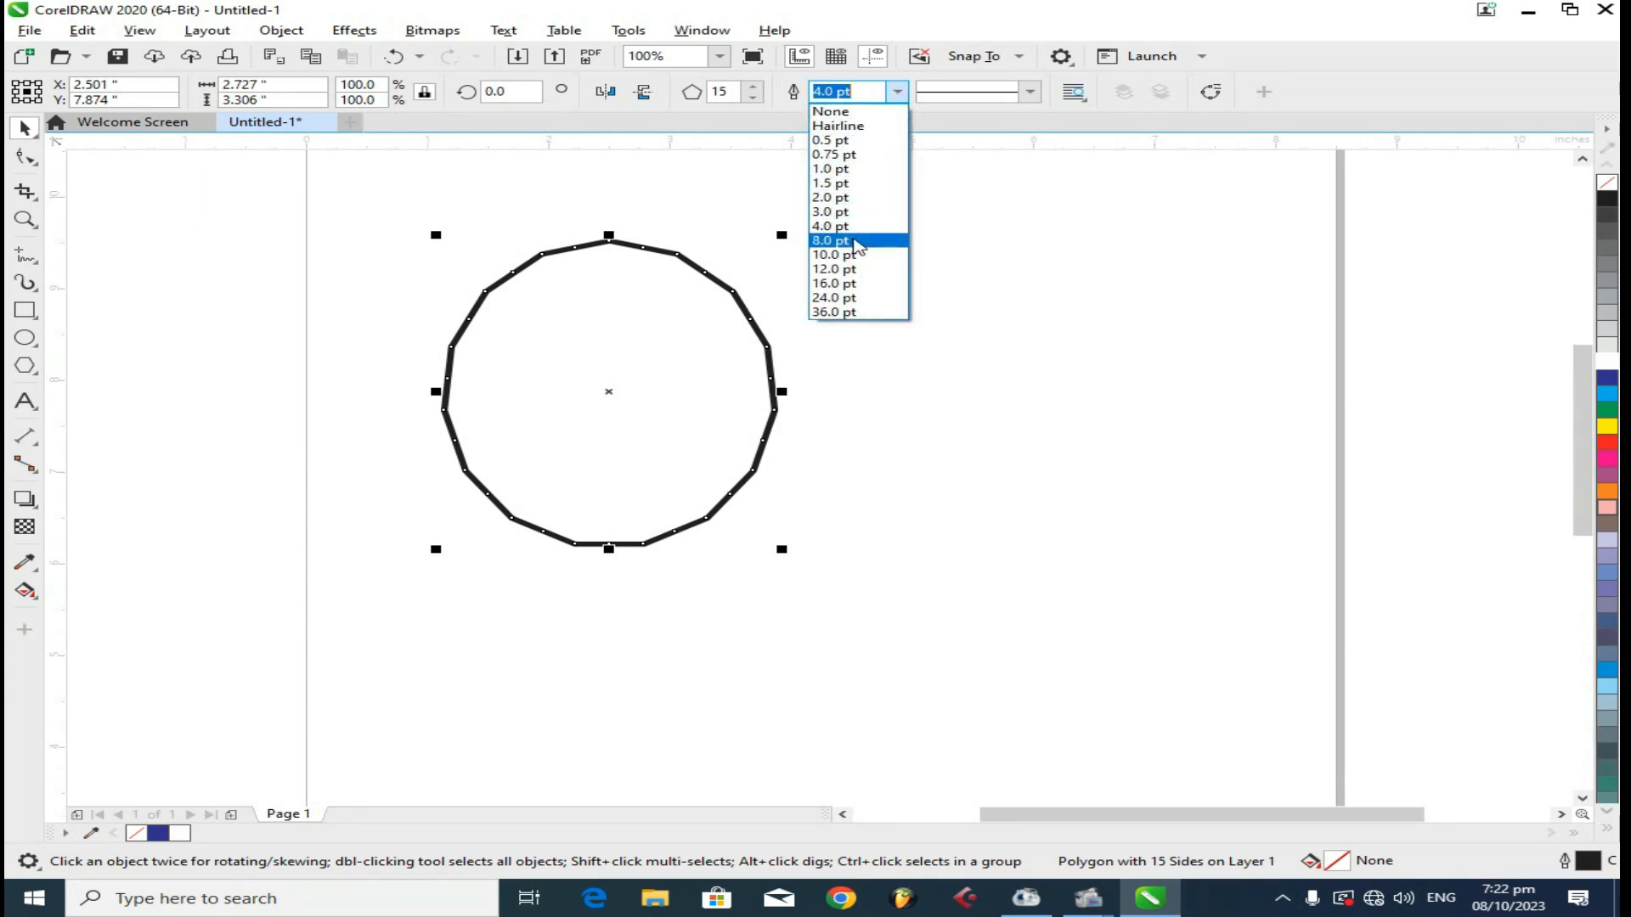
left_click(832, 241)
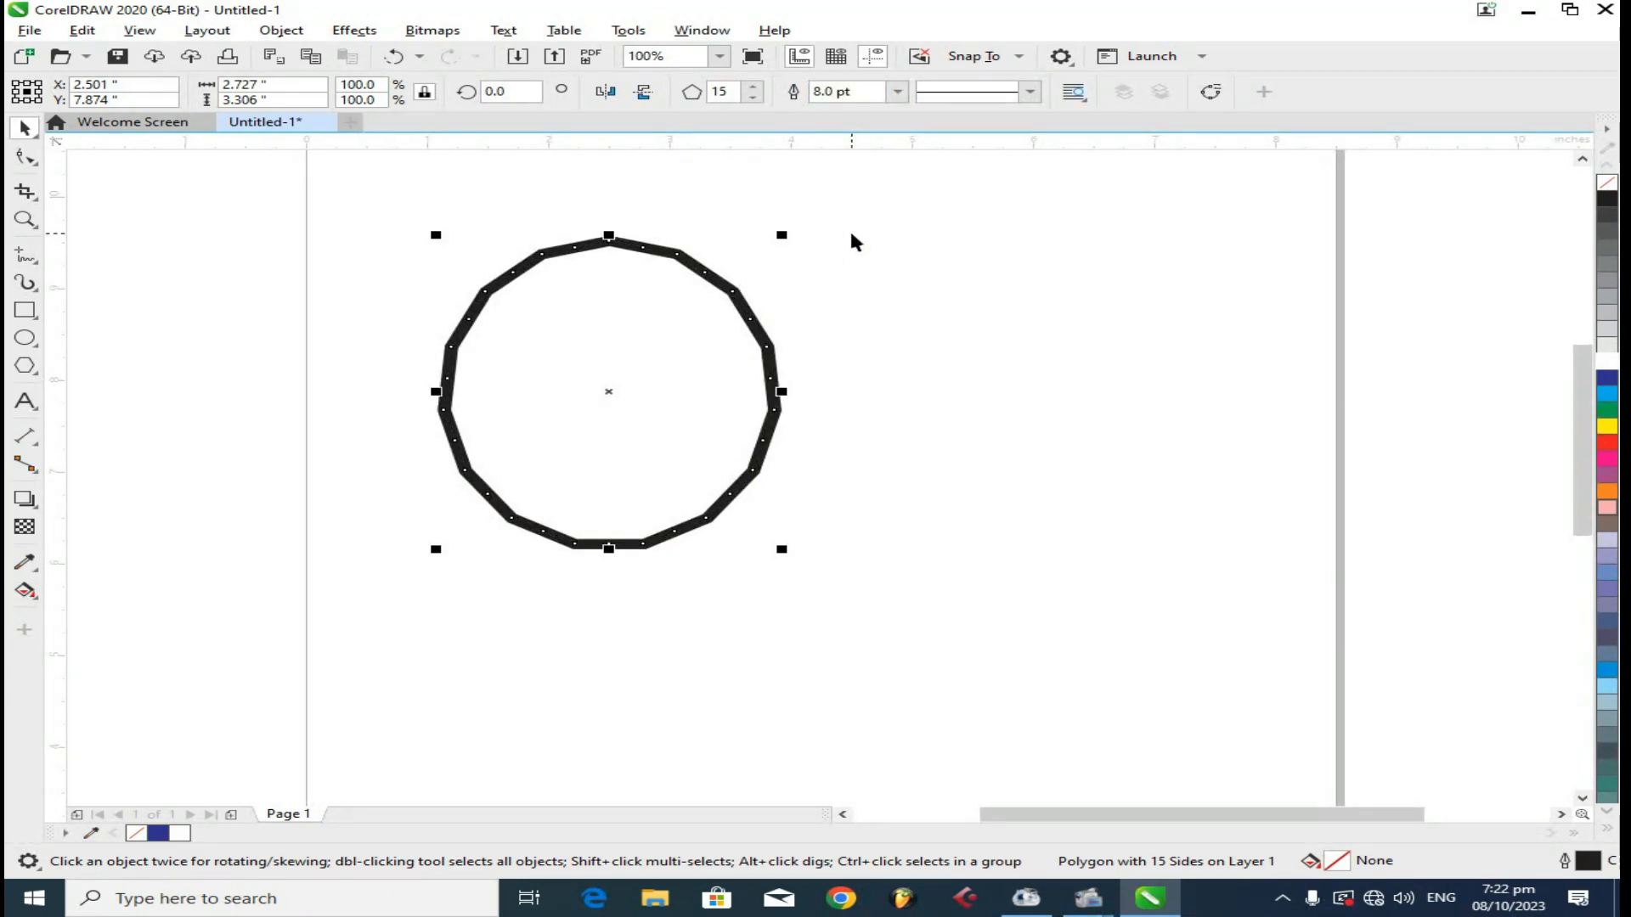
left_click(897, 91)
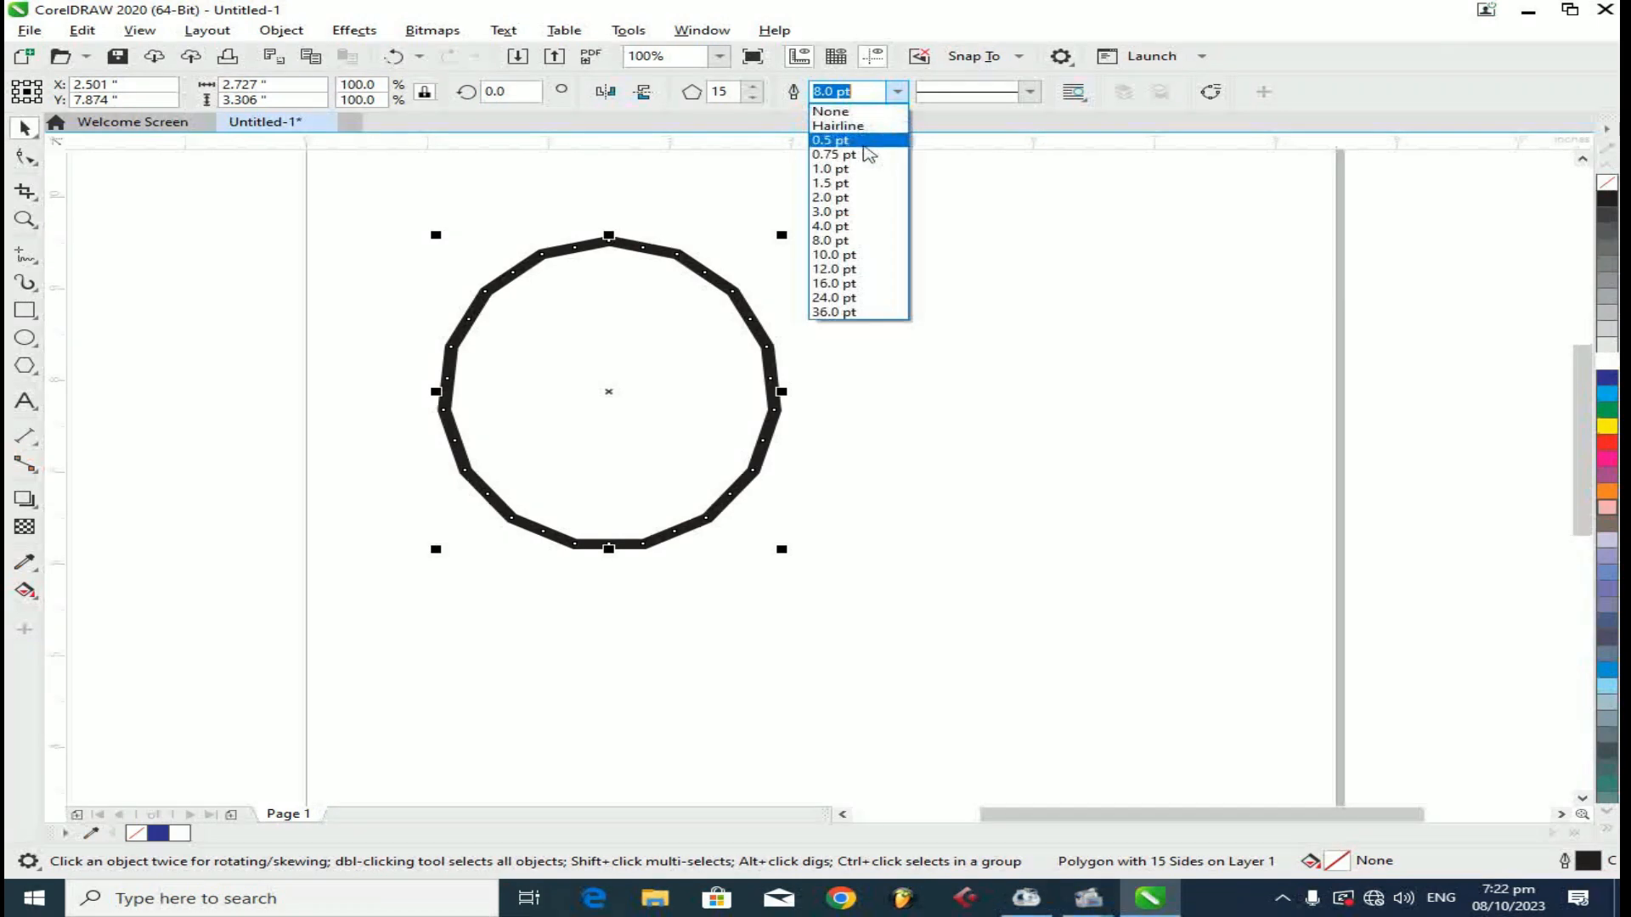
left_click(857, 185)
- Set the polygon's outline width to 2.0 pt
left_click(897, 91)
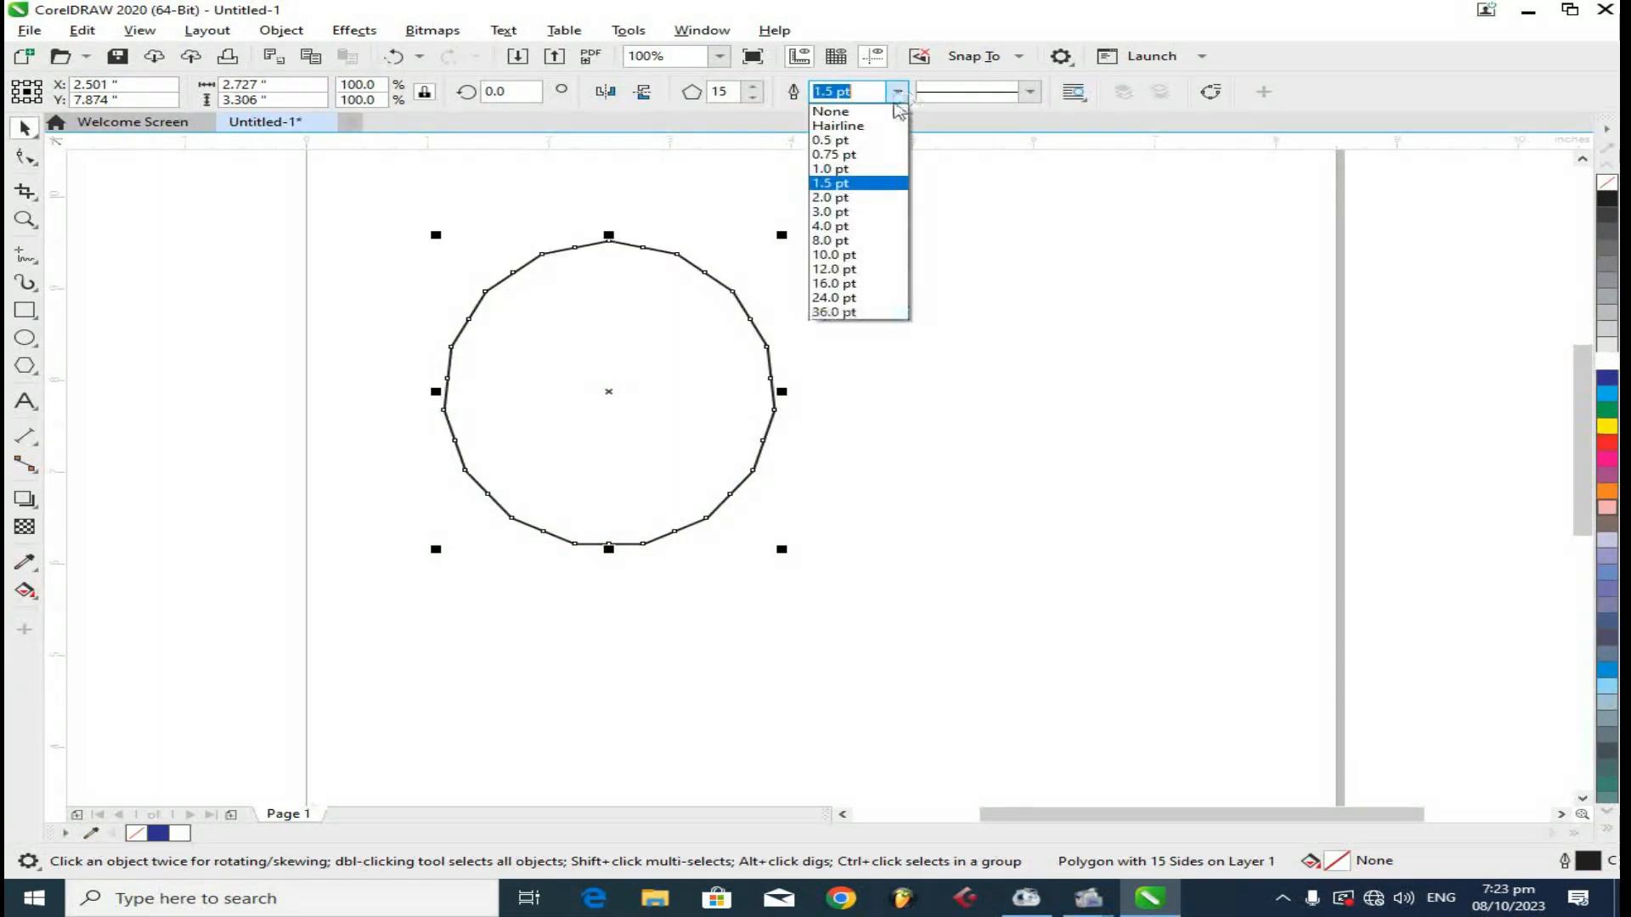
left_click(871, 197)
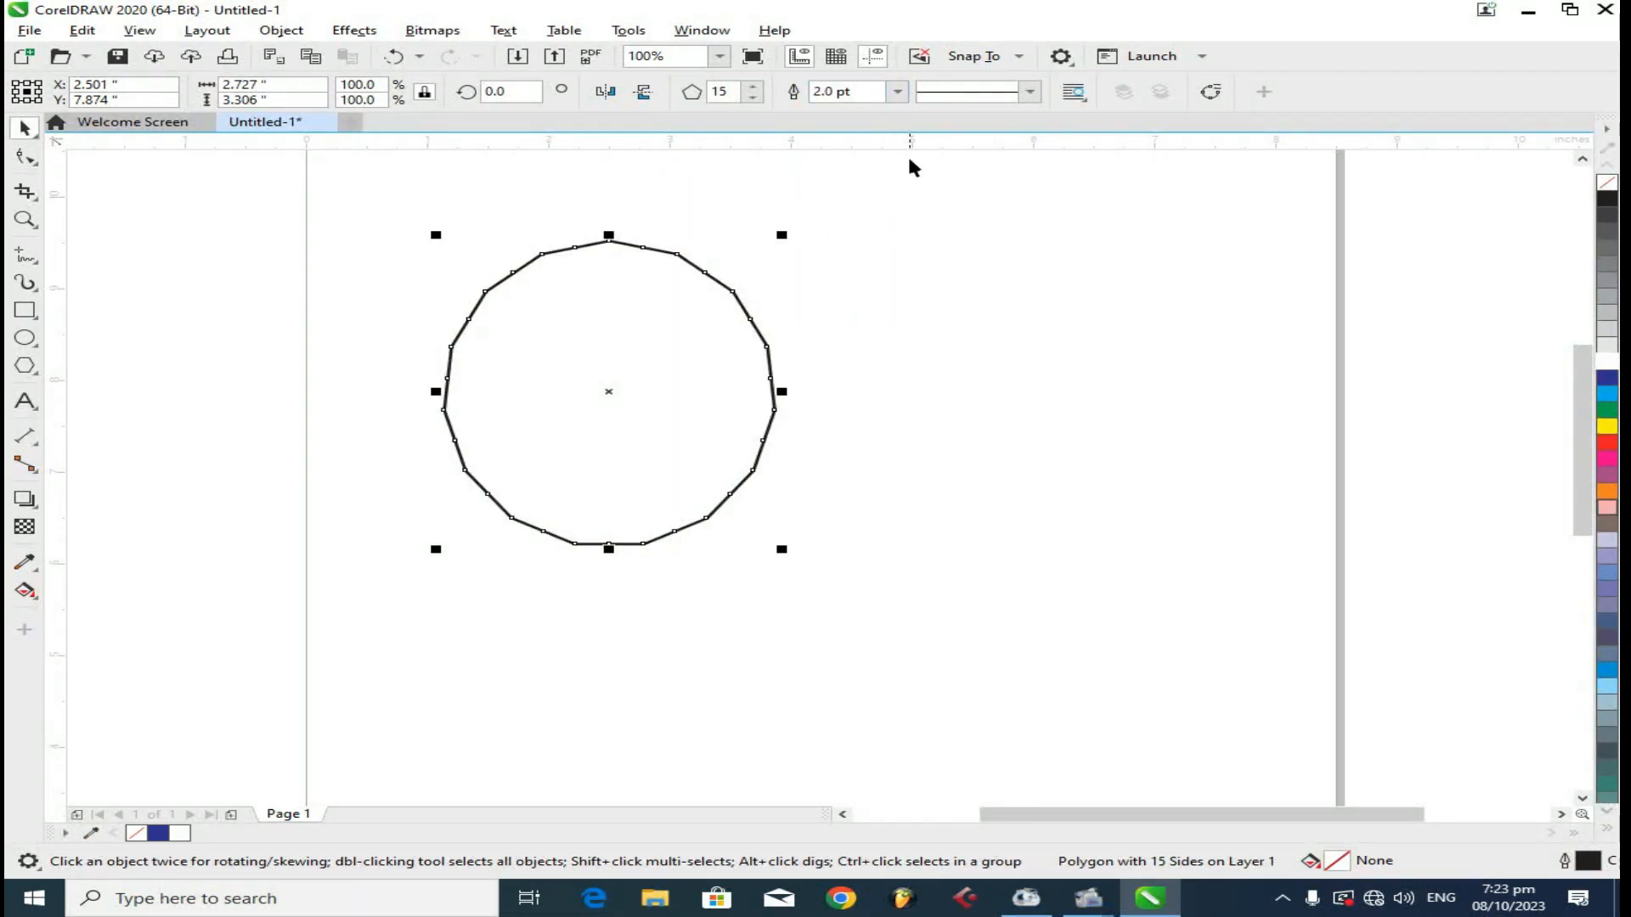
- Try several dotted and dashed line styles on the polygon's outline, and return it to a solid line
left_click(1030, 92)
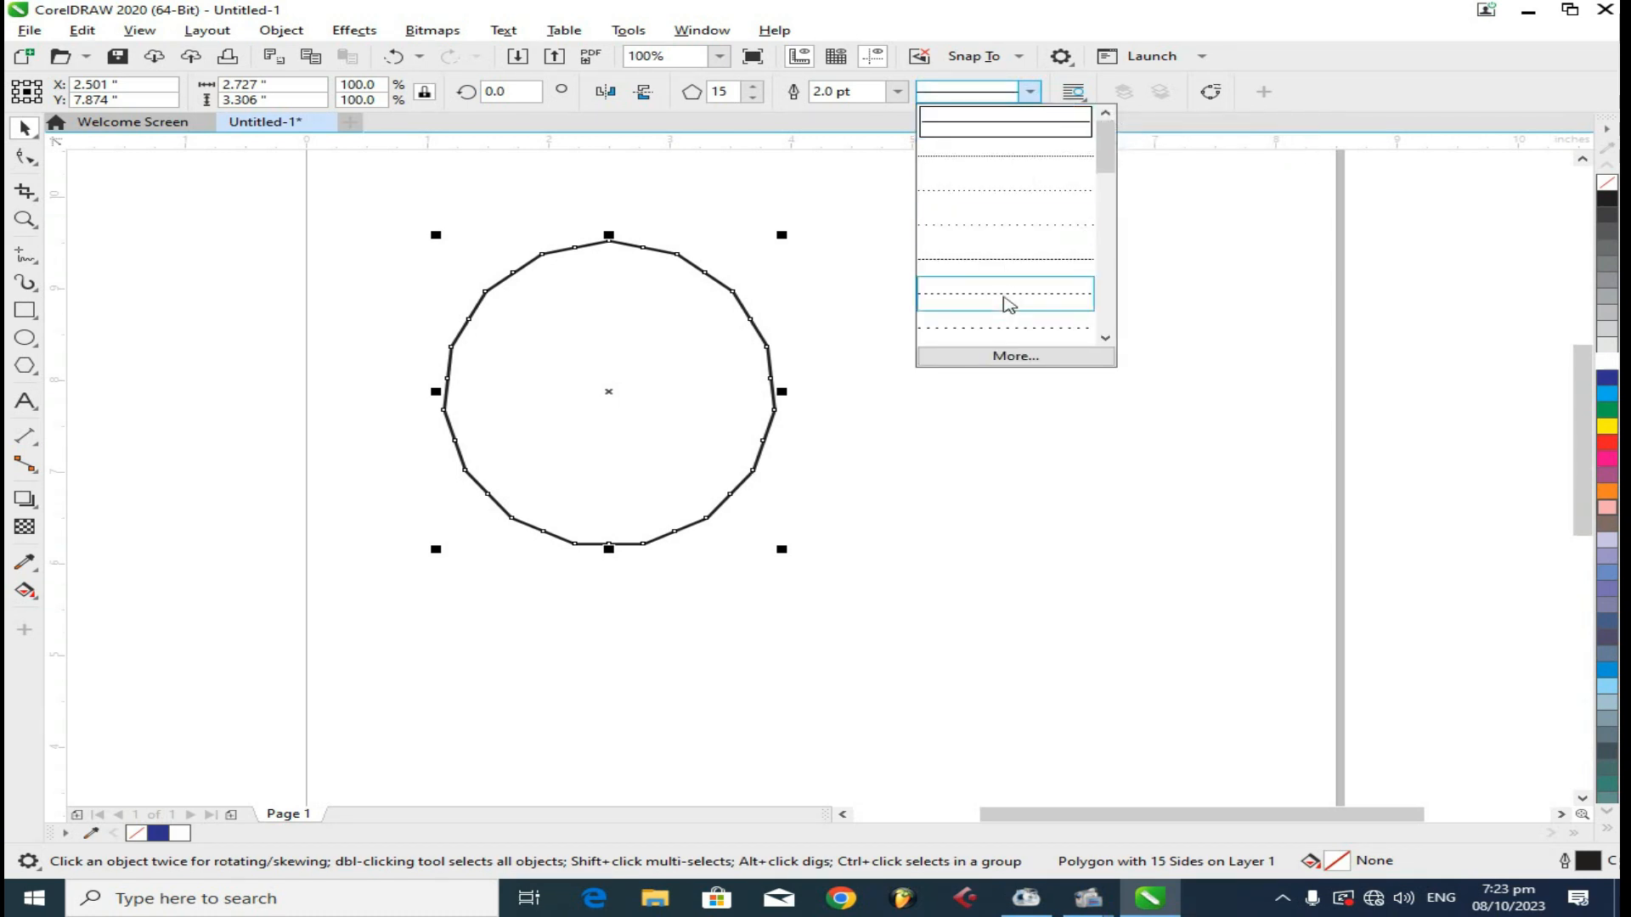
left_click(1007, 168)
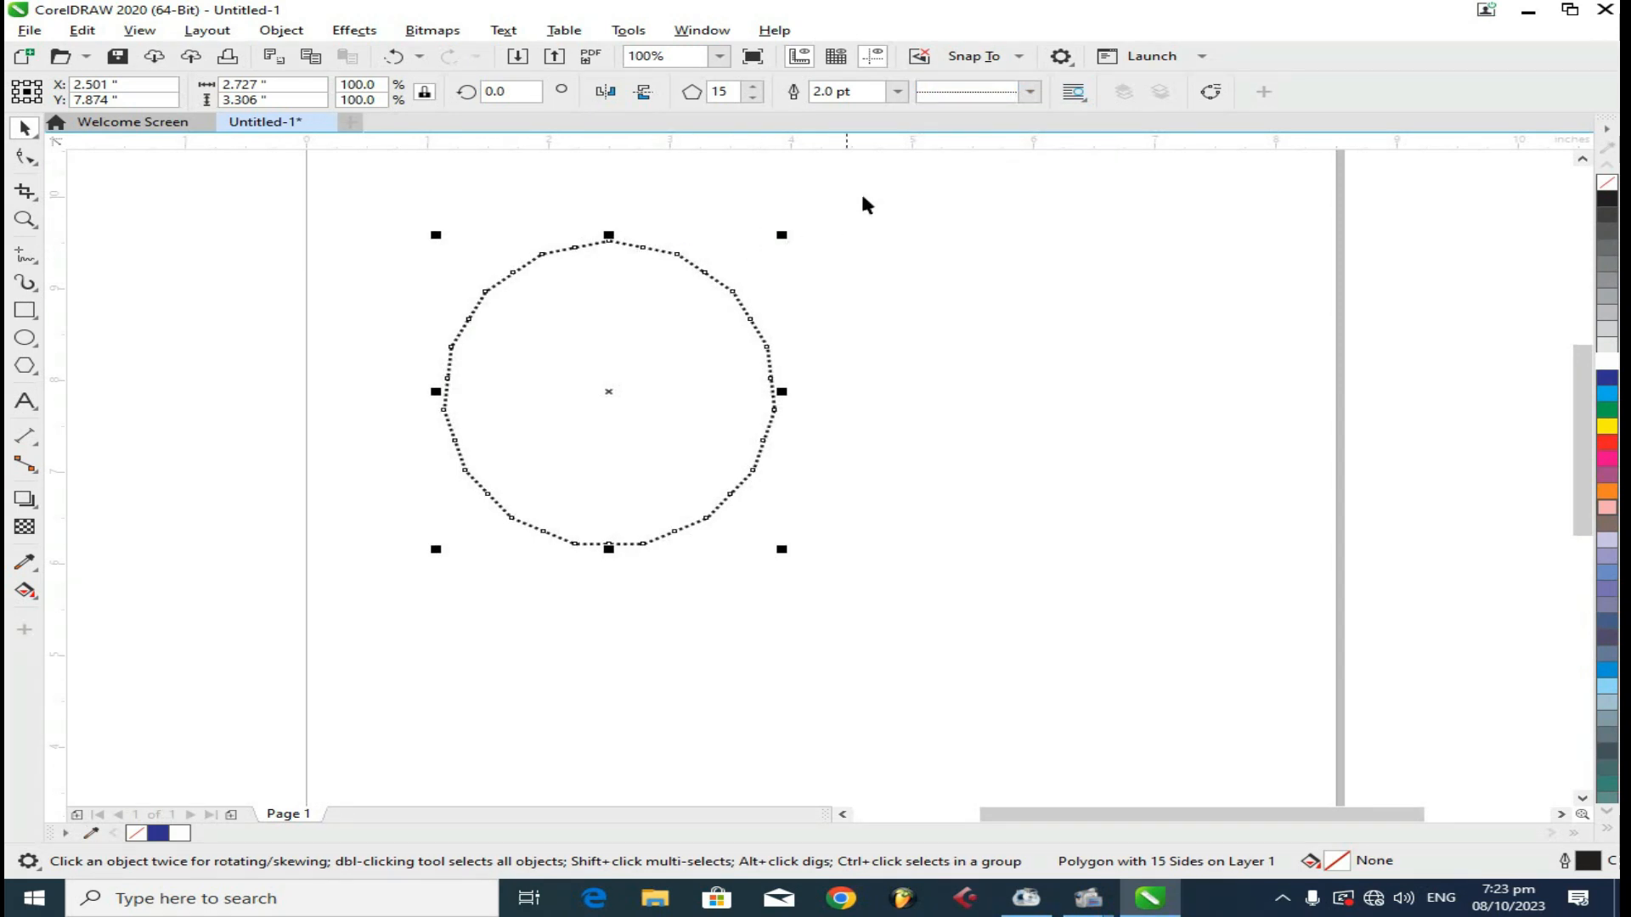
left_click(1030, 93)
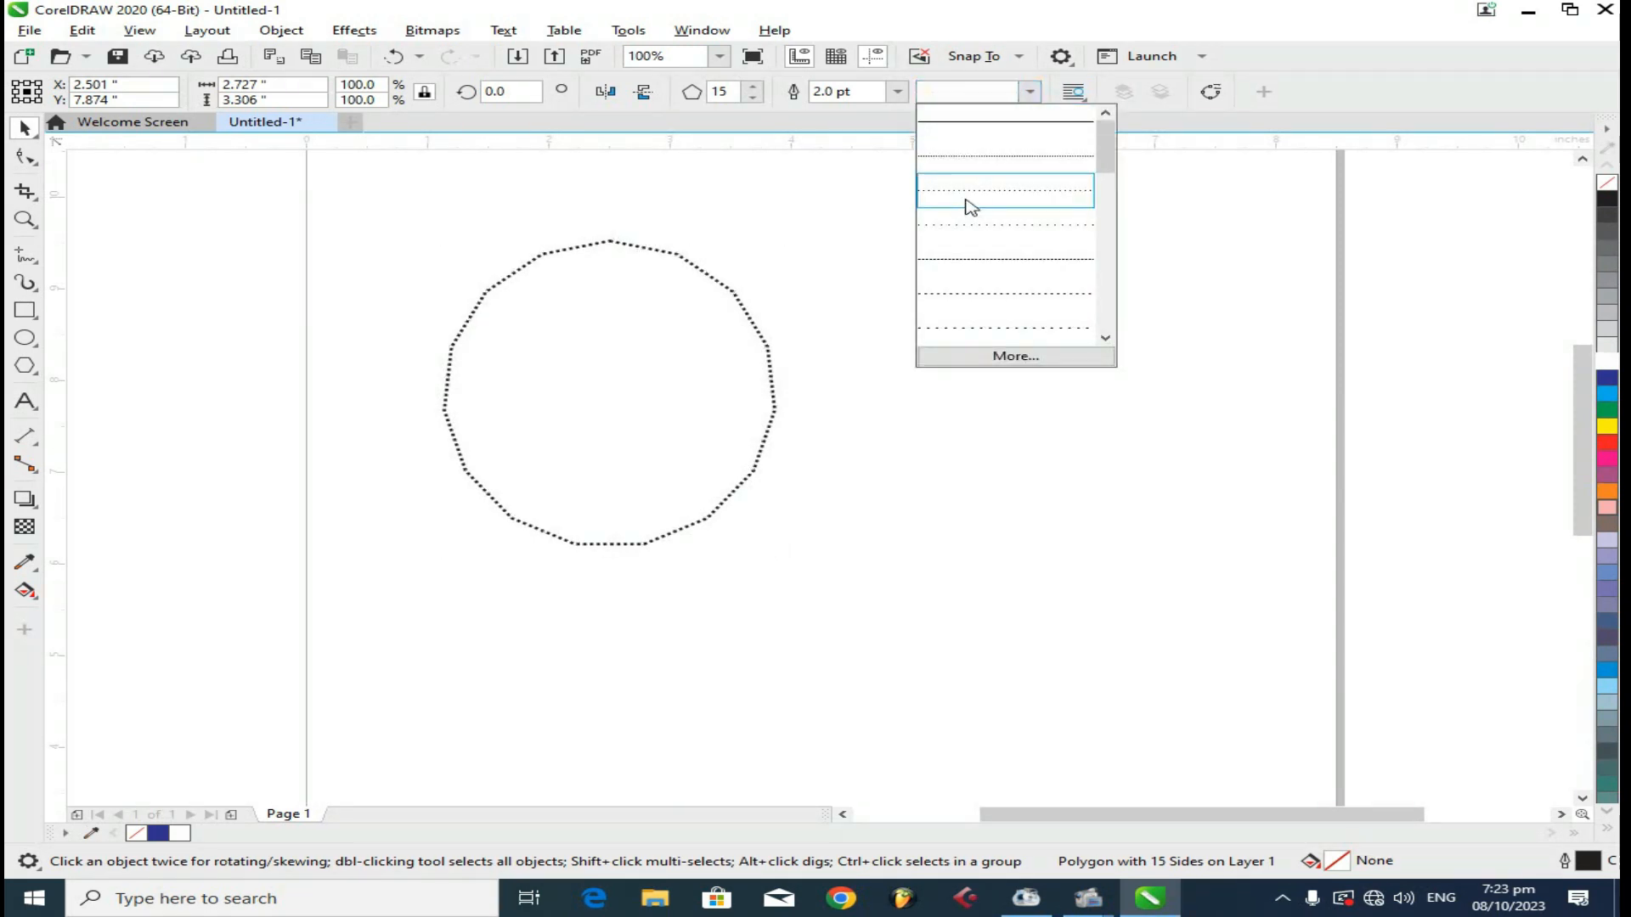
left_click(964, 191)
left_click(1028, 95)
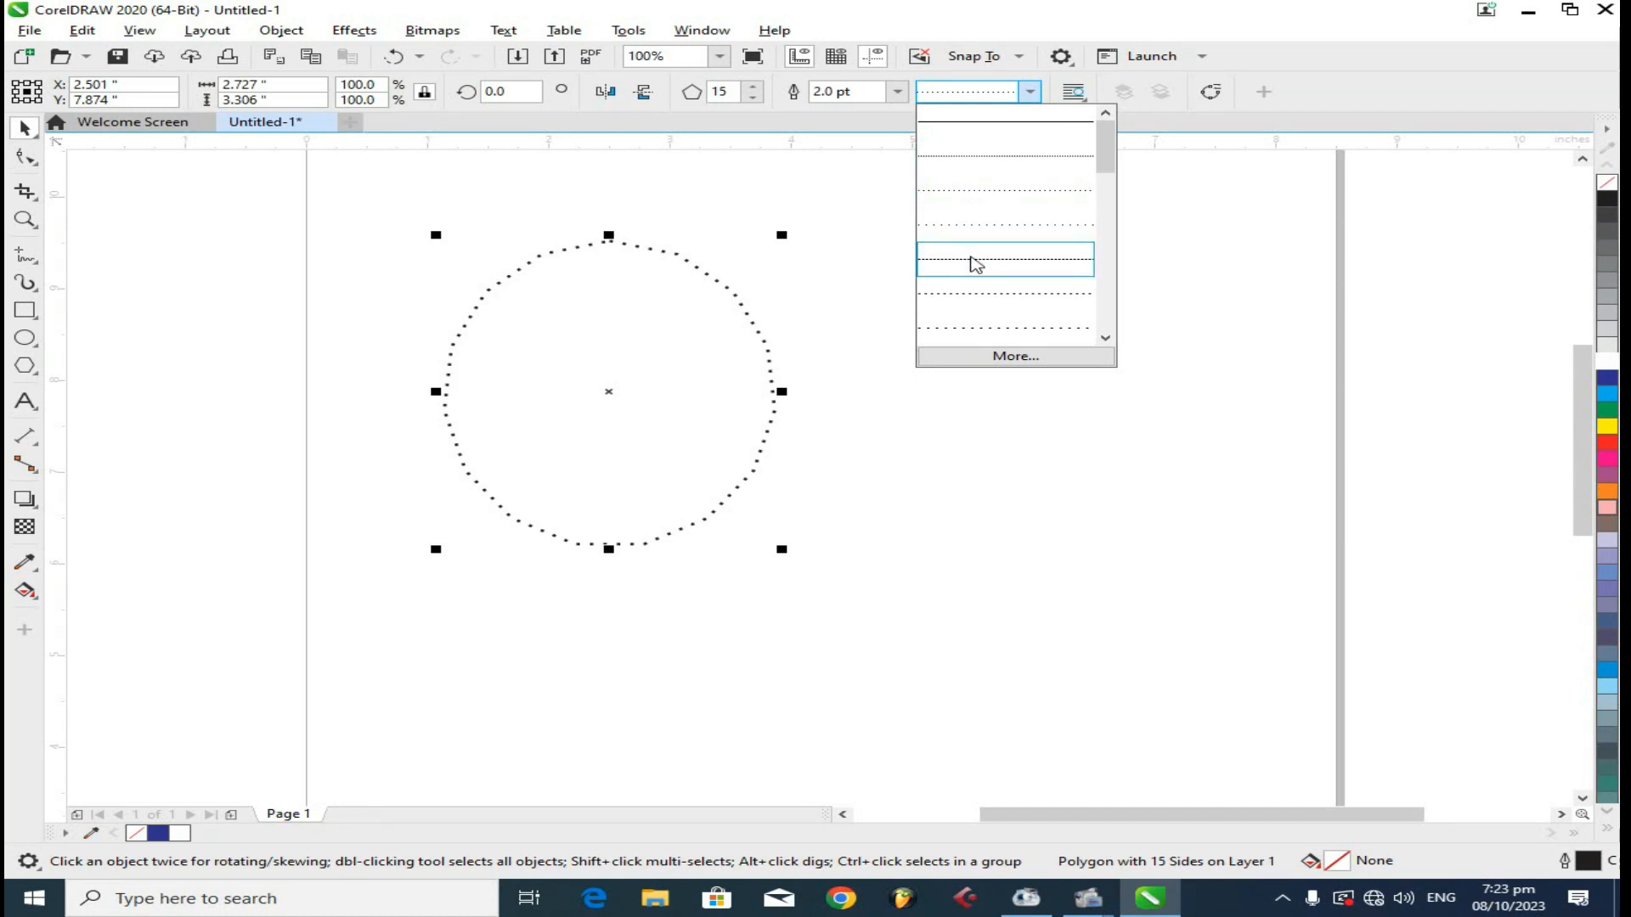
left_click(972, 261)
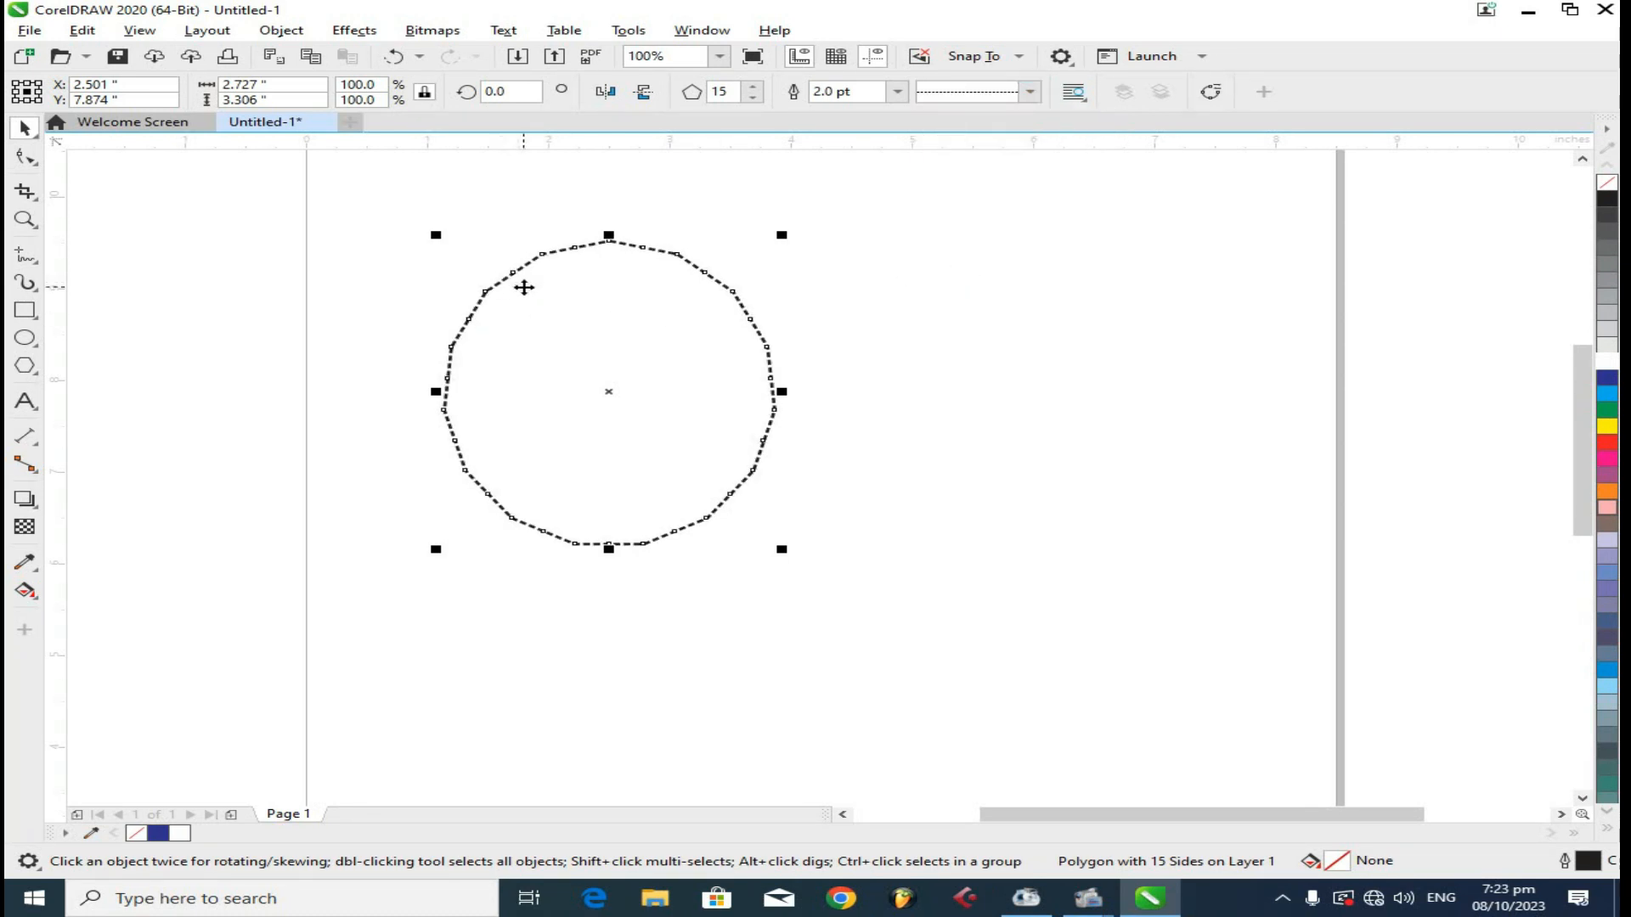
left_click(1031, 93)
left_click(1019, 124)
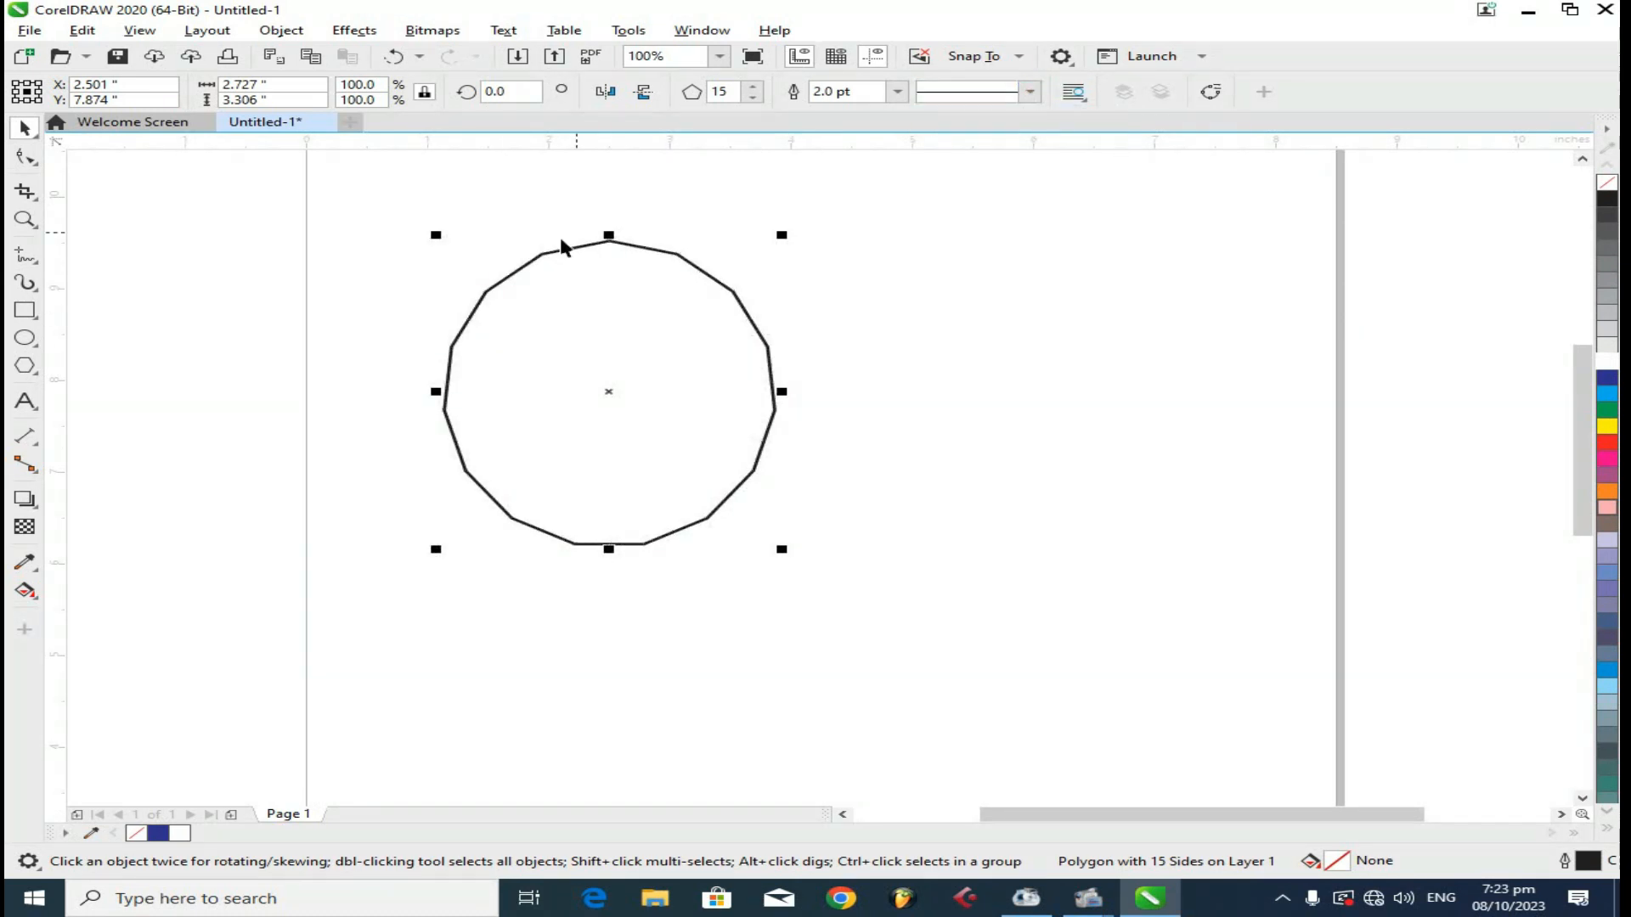
- Reshape the polygon into a 15-pointed star by pulling one mid-side node inward
scroll(530, 273, "up", 1)
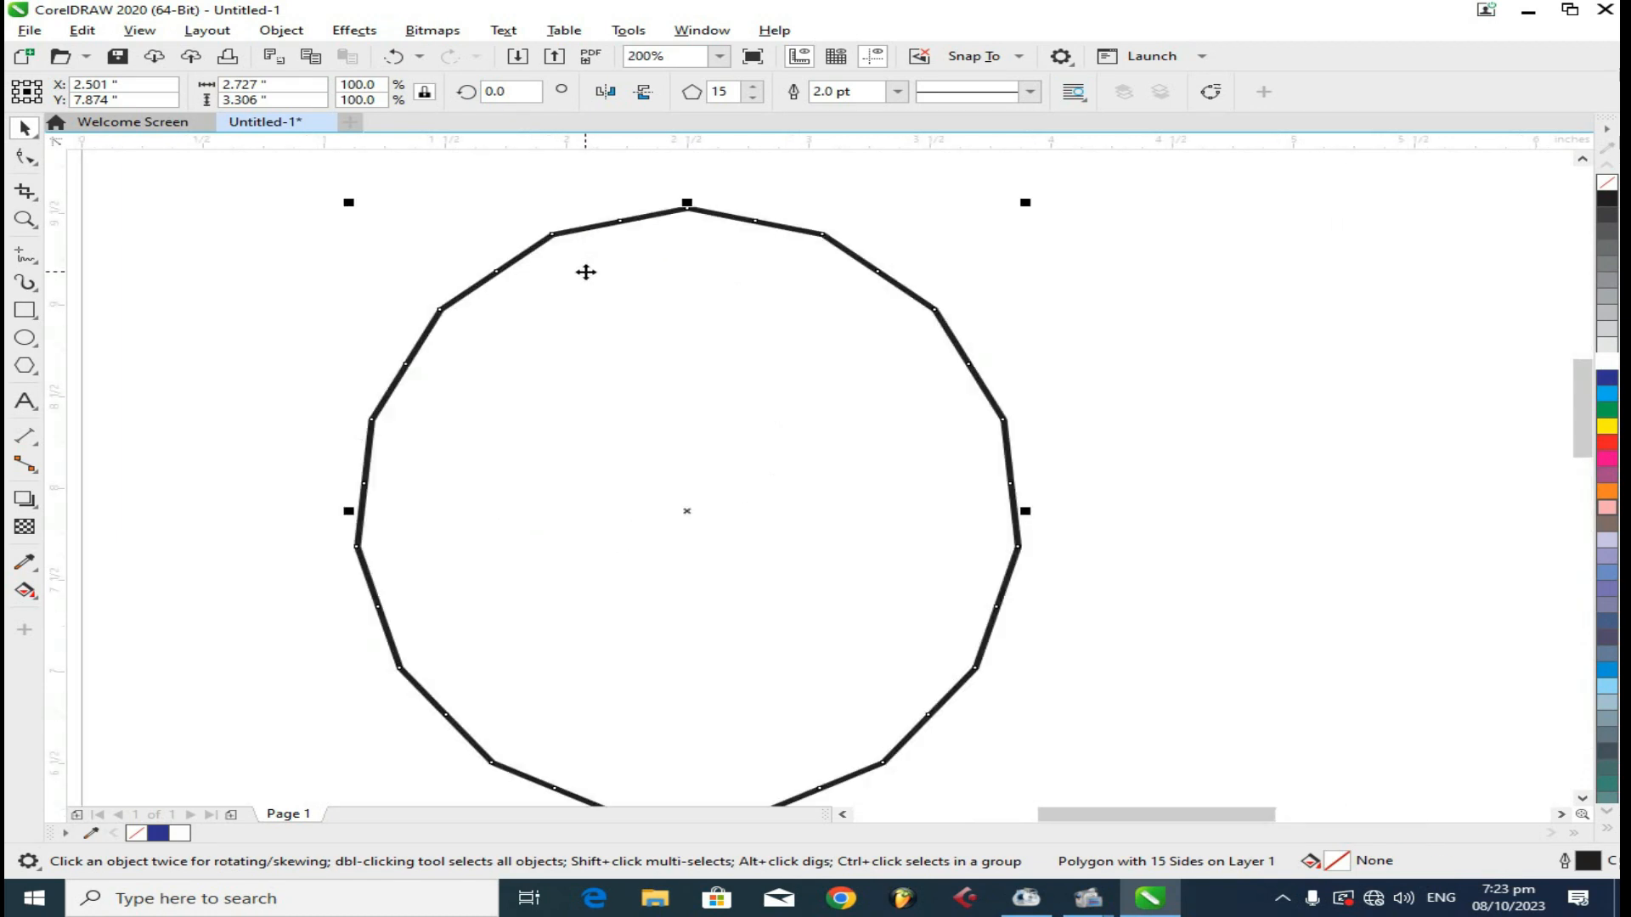
left_click(26, 156)
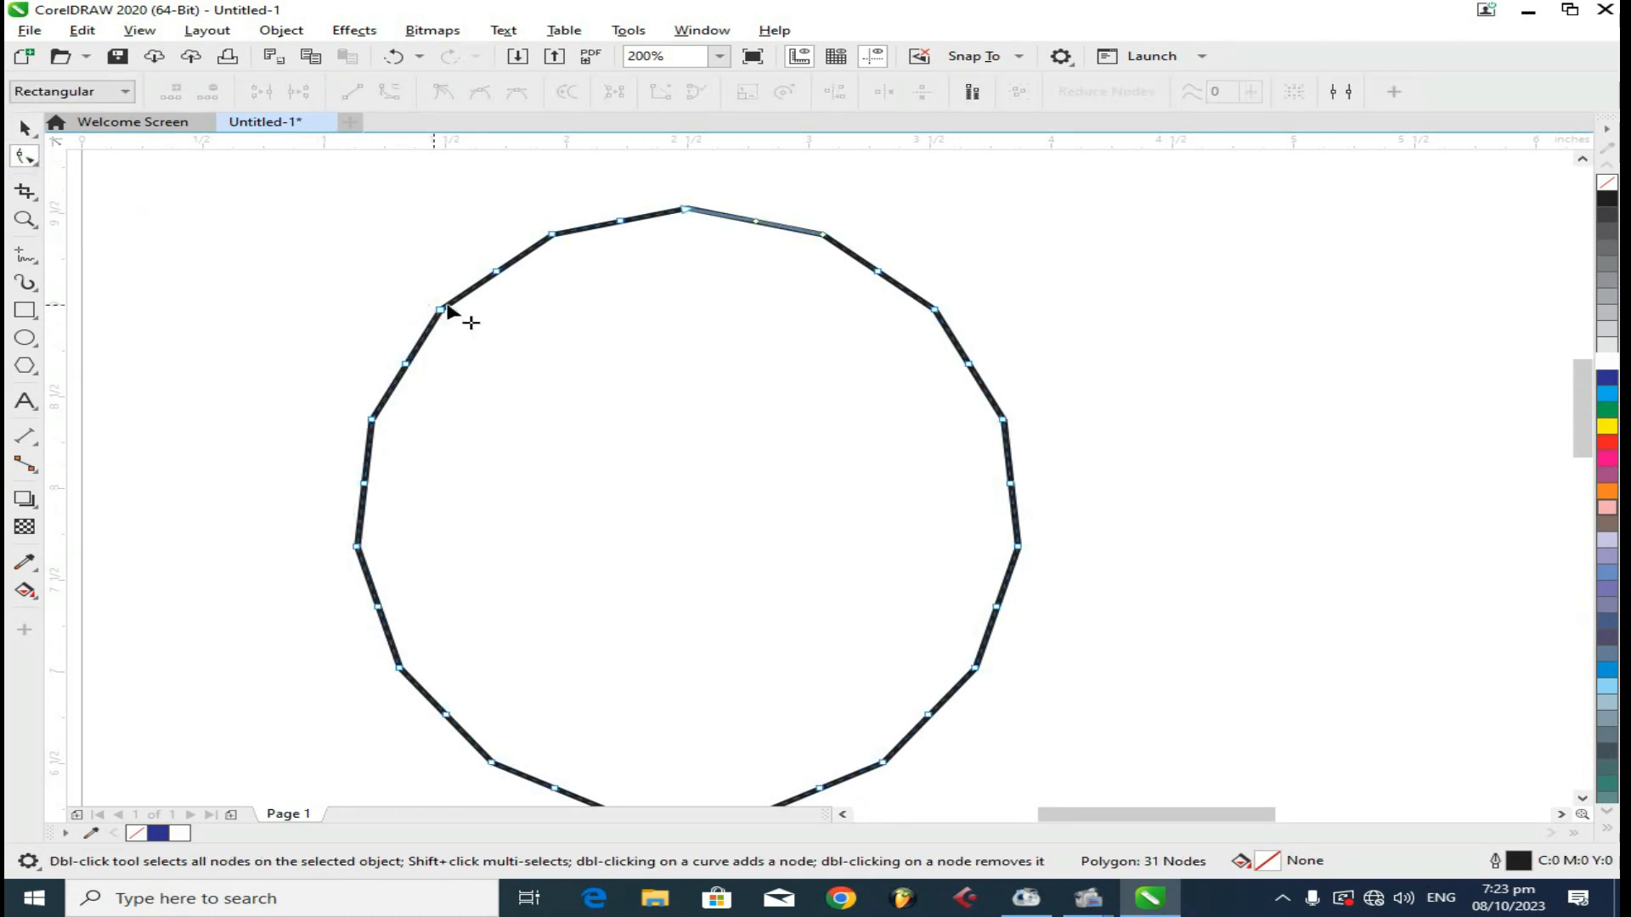
scroll(493, 282, "up", 3)
left_click(490, 284)
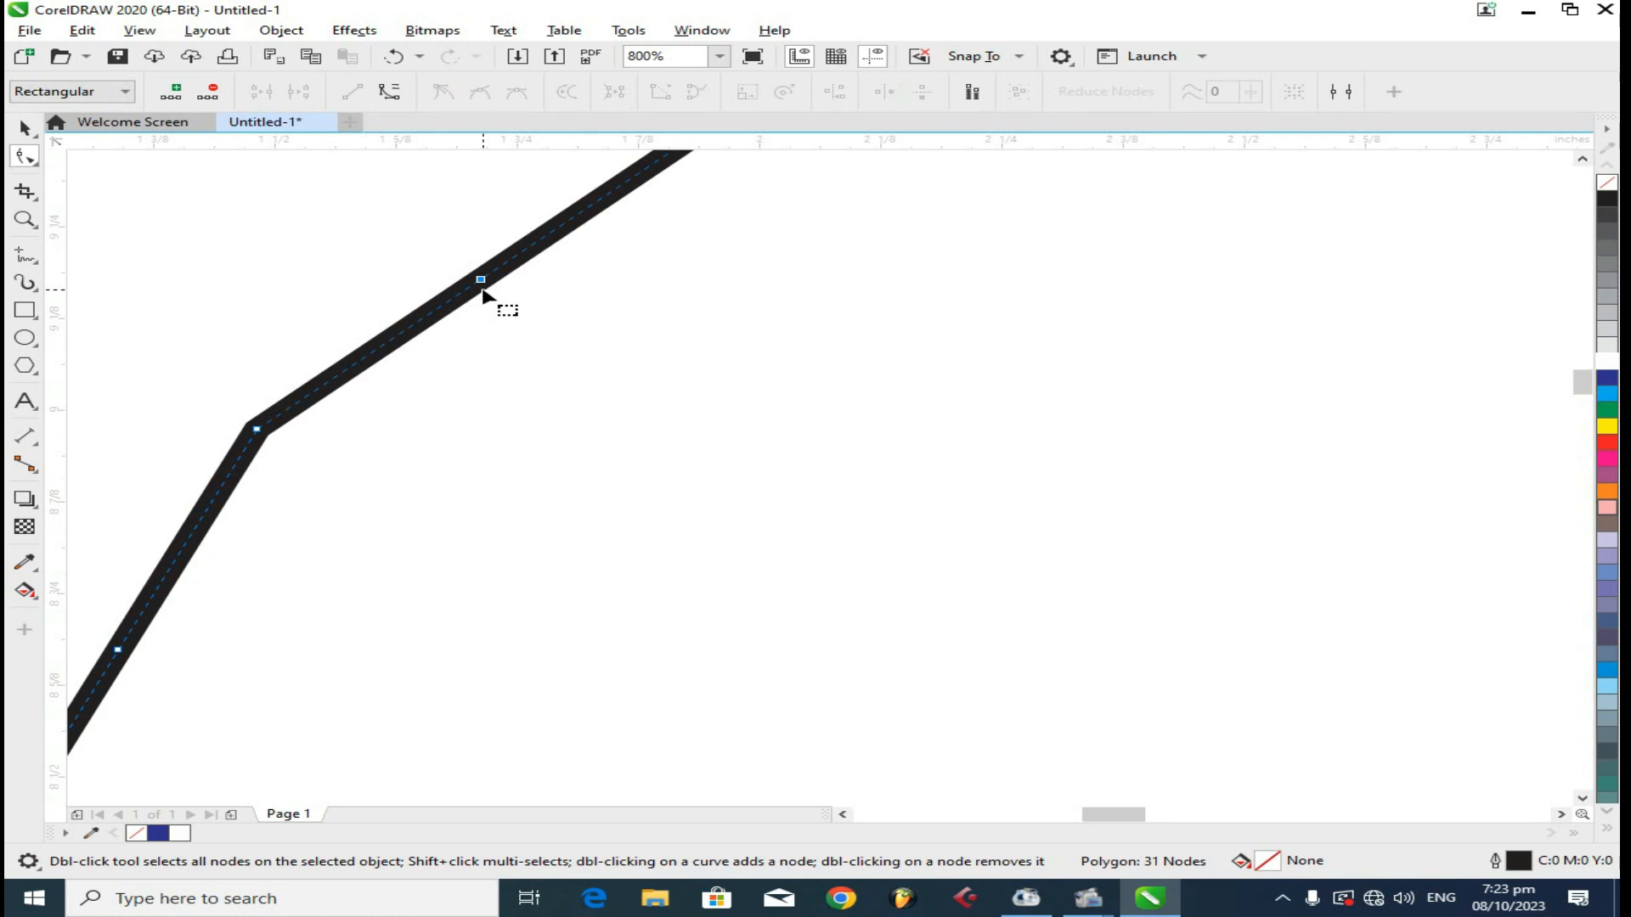
scroll(484, 287, "down", 3)
left_click_drag(483, 289, 533, 348)
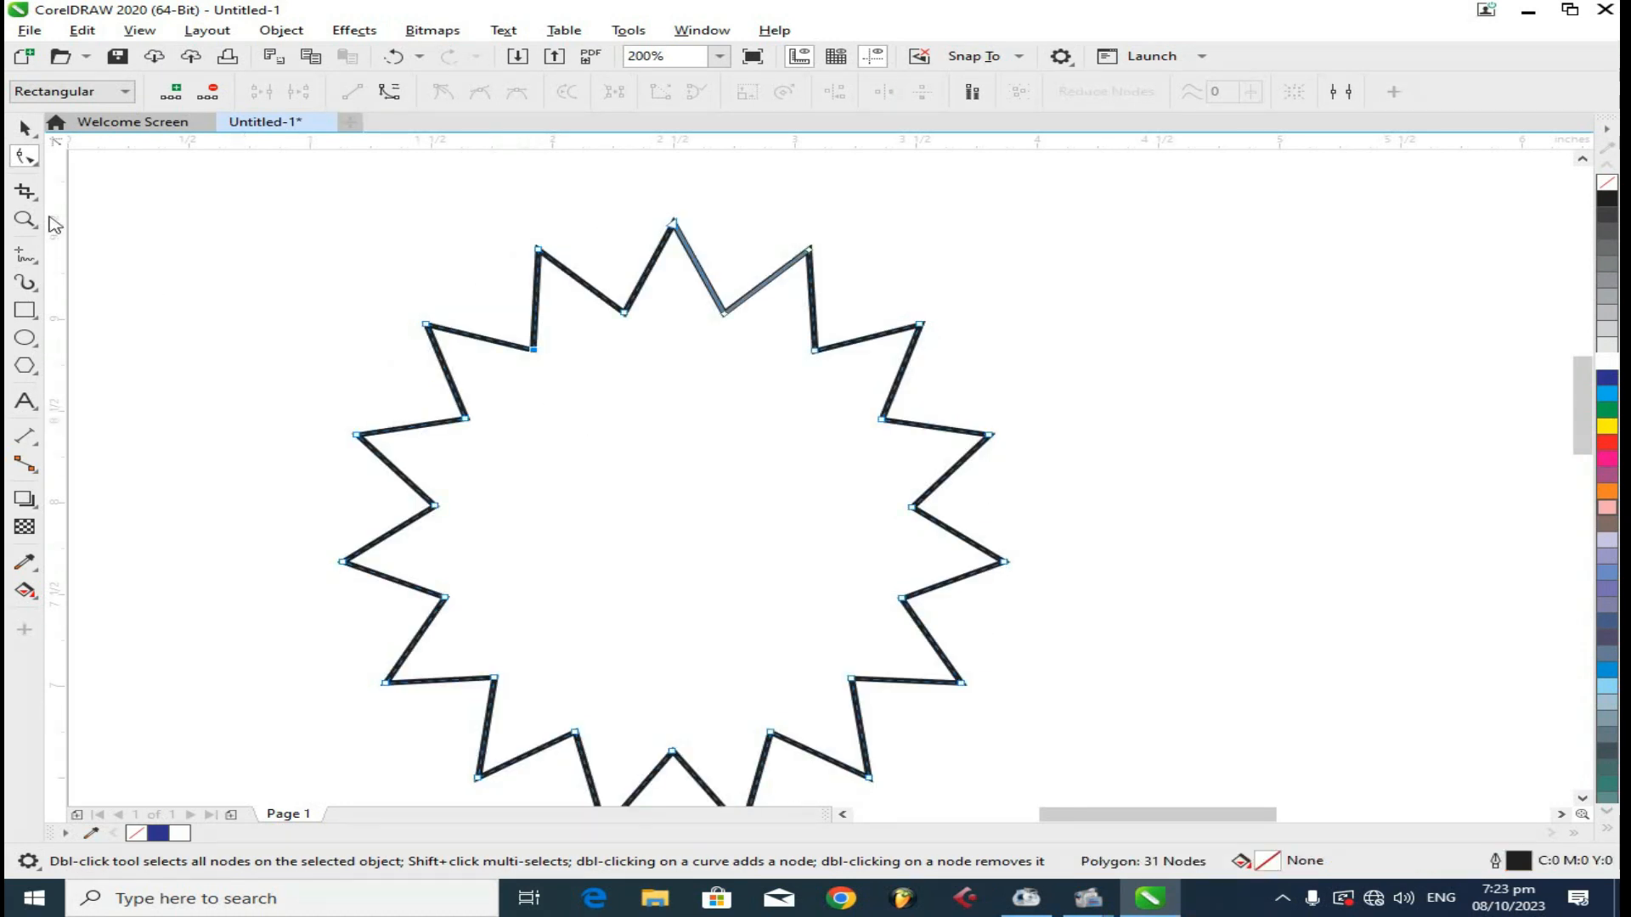
left_click(24, 128)
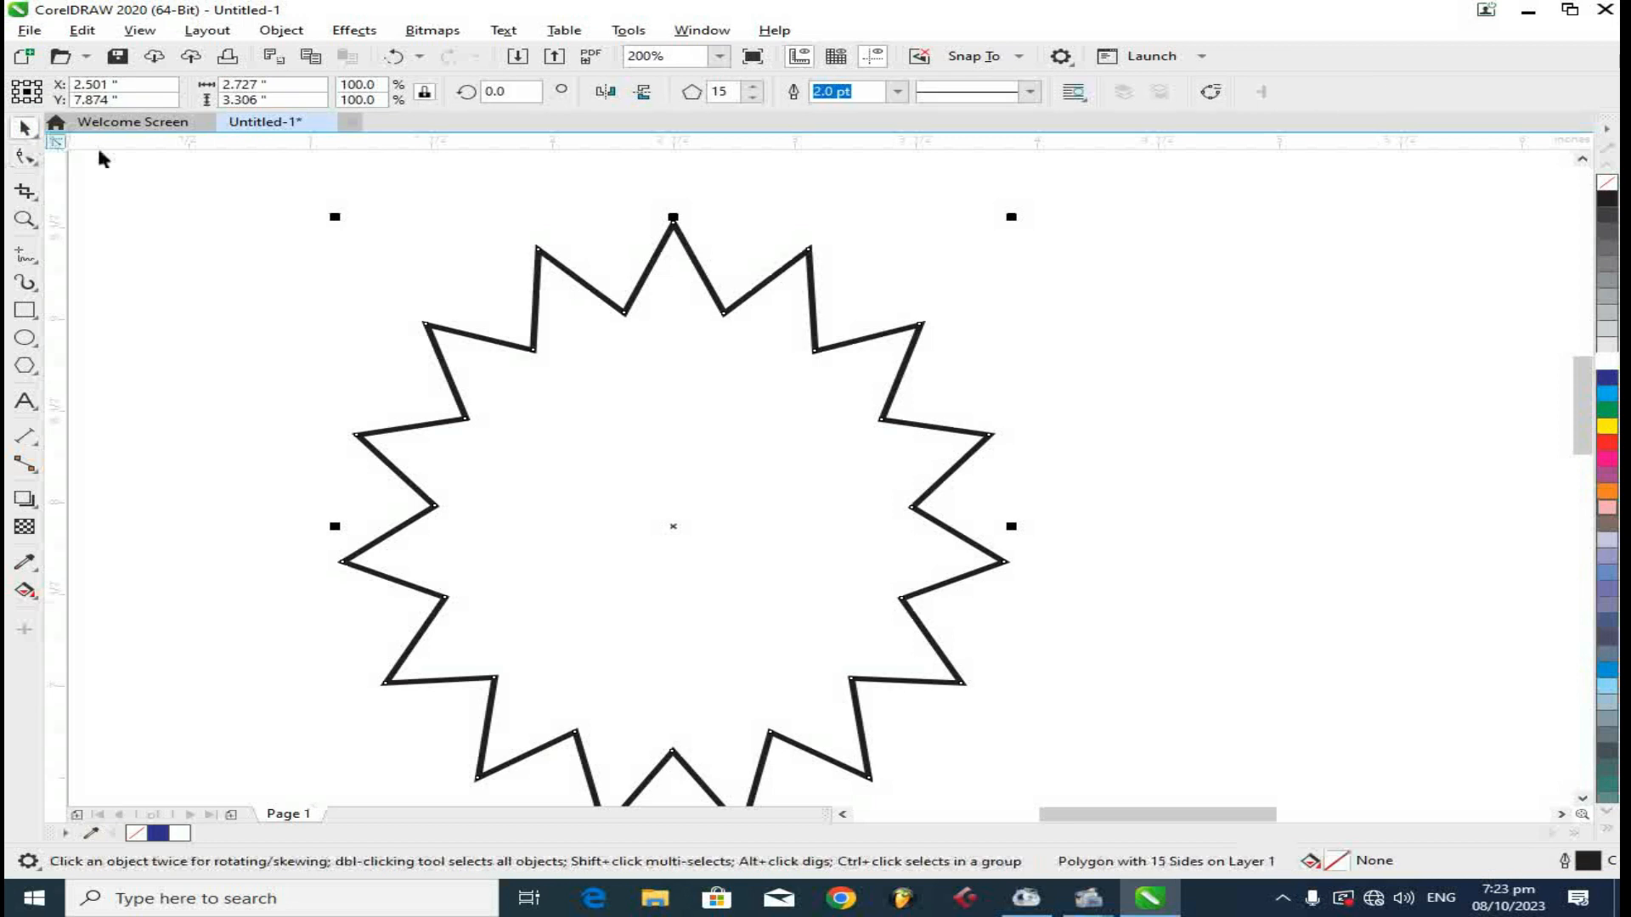
- Raise the star's number of points to 43 and move it slightly up and left
scroll(757, 364, "down", 1)
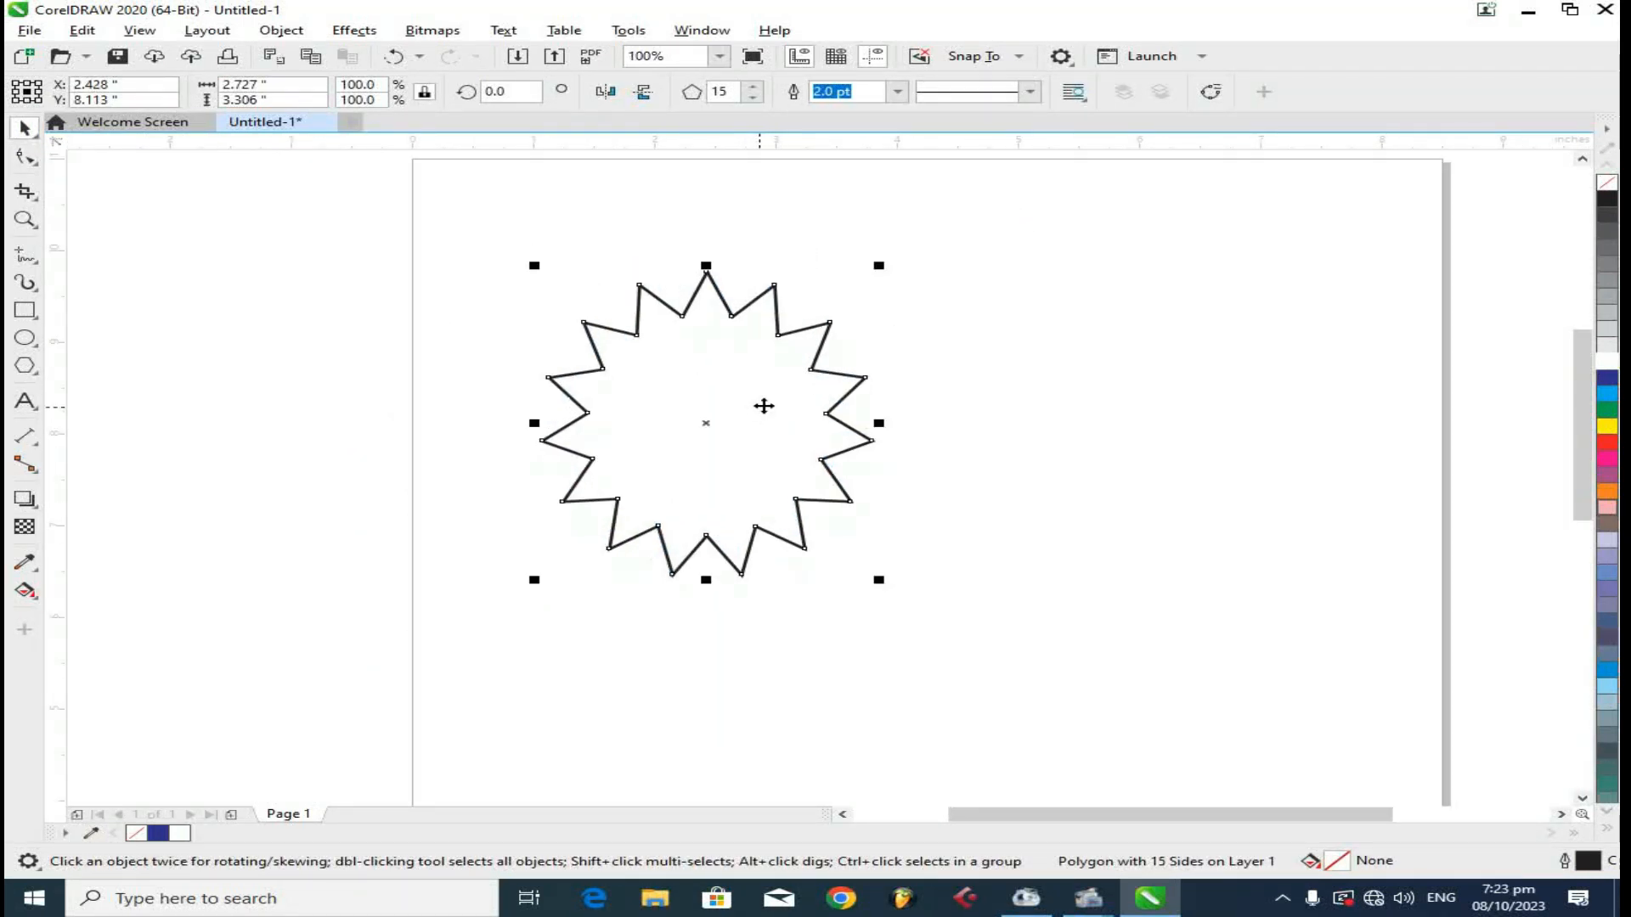
left_click(753, 88)
left_click(753, 88)
left_click(753, 88)
left_click(754, 87)
left_click(753, 87)
left_click(753, 88)
left_click(753, 87)
left_click(753, 87)
left_click(753, 87)
left_click(754, 87)
left_click(754, 88)
left_click(753, 88)
left_click(753, 88)
left_click(753, 87)
left_click(753, 88)
left_click(753, 87)
left_click(754, 88)
left_click(754, 87)
scroll(708, 321, "up", 1)
left_click_drag(708, 321, 632, 291)
- Pull one inner node of the star past its centre to form a burst of overlapping spokes
left_click(25, 156)
left_click_drag(486, 319, 435, 299)
left_click_drag(435, 299, 707, 536)
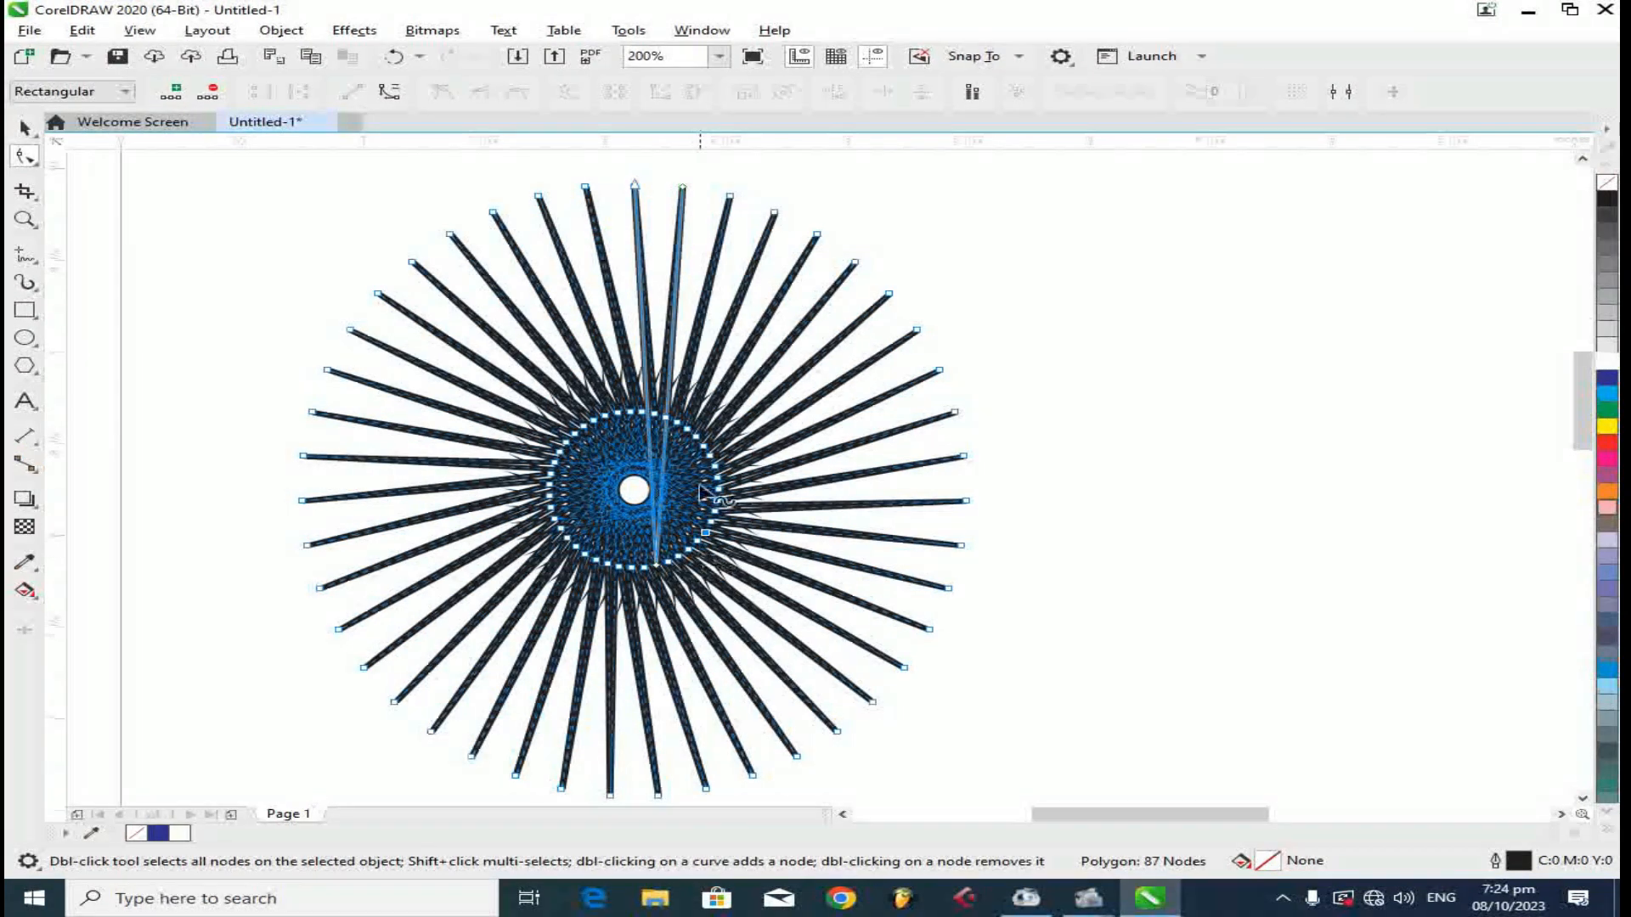
scroll(620, 483, "up", 1)
key("space")
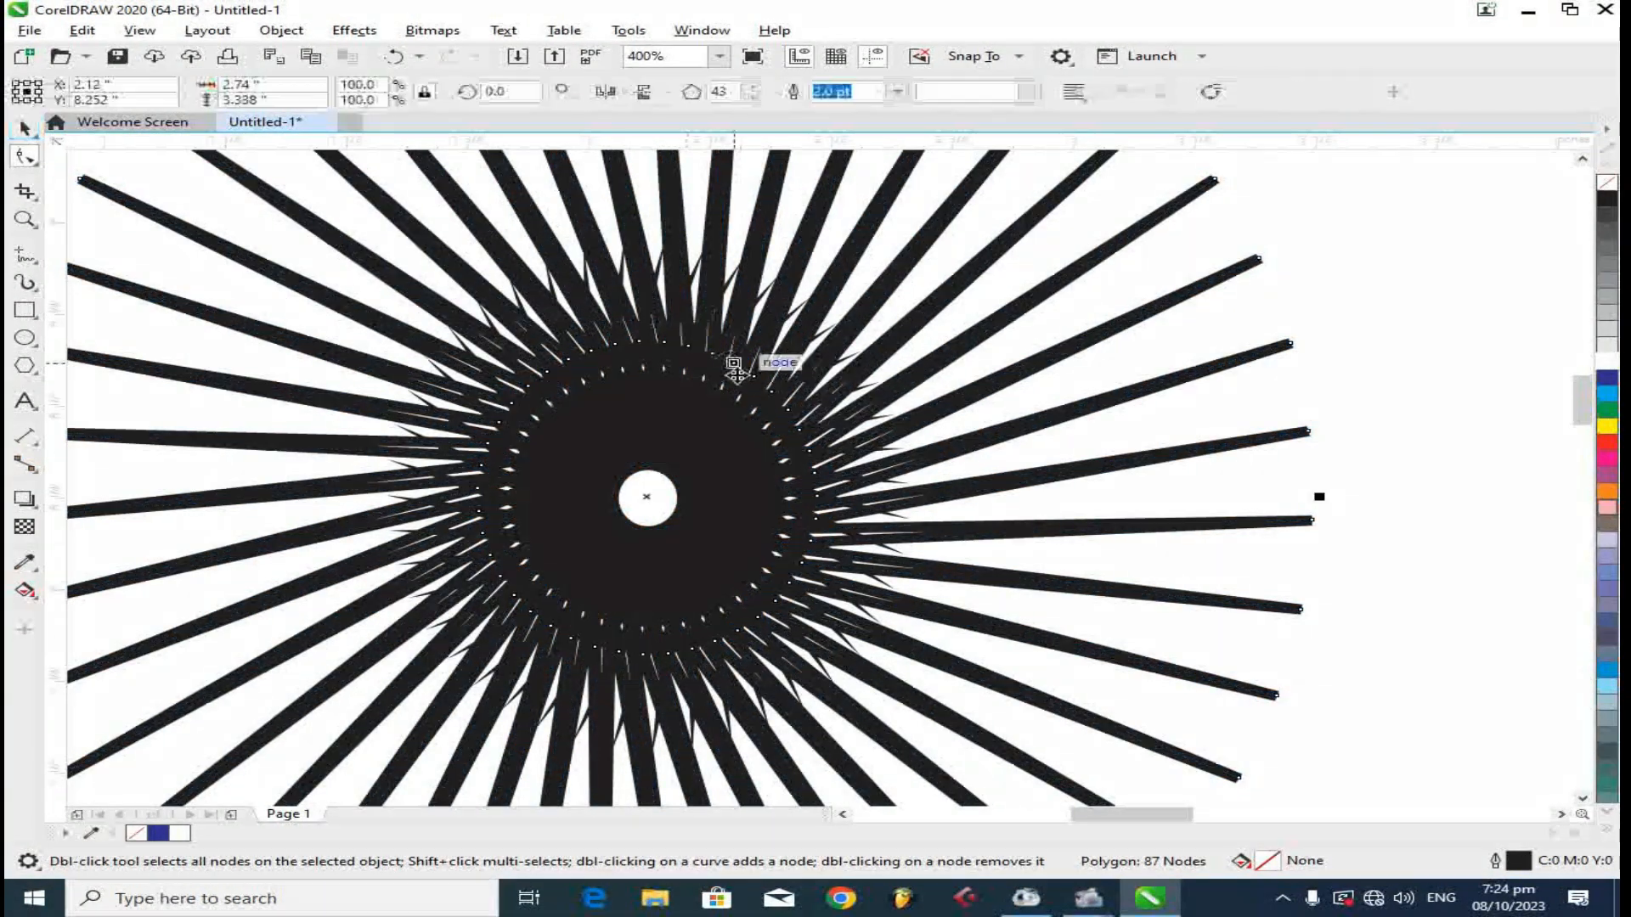
- Color the burst's outline and fill blue (C:100 M:100 Y:0 K:0)
scroll(738, 378, "down", 3)
left_click(1607, 361)
right_click(1608, 377)
left_click(1607, 378)
scroll(773, 386, "up", 2)
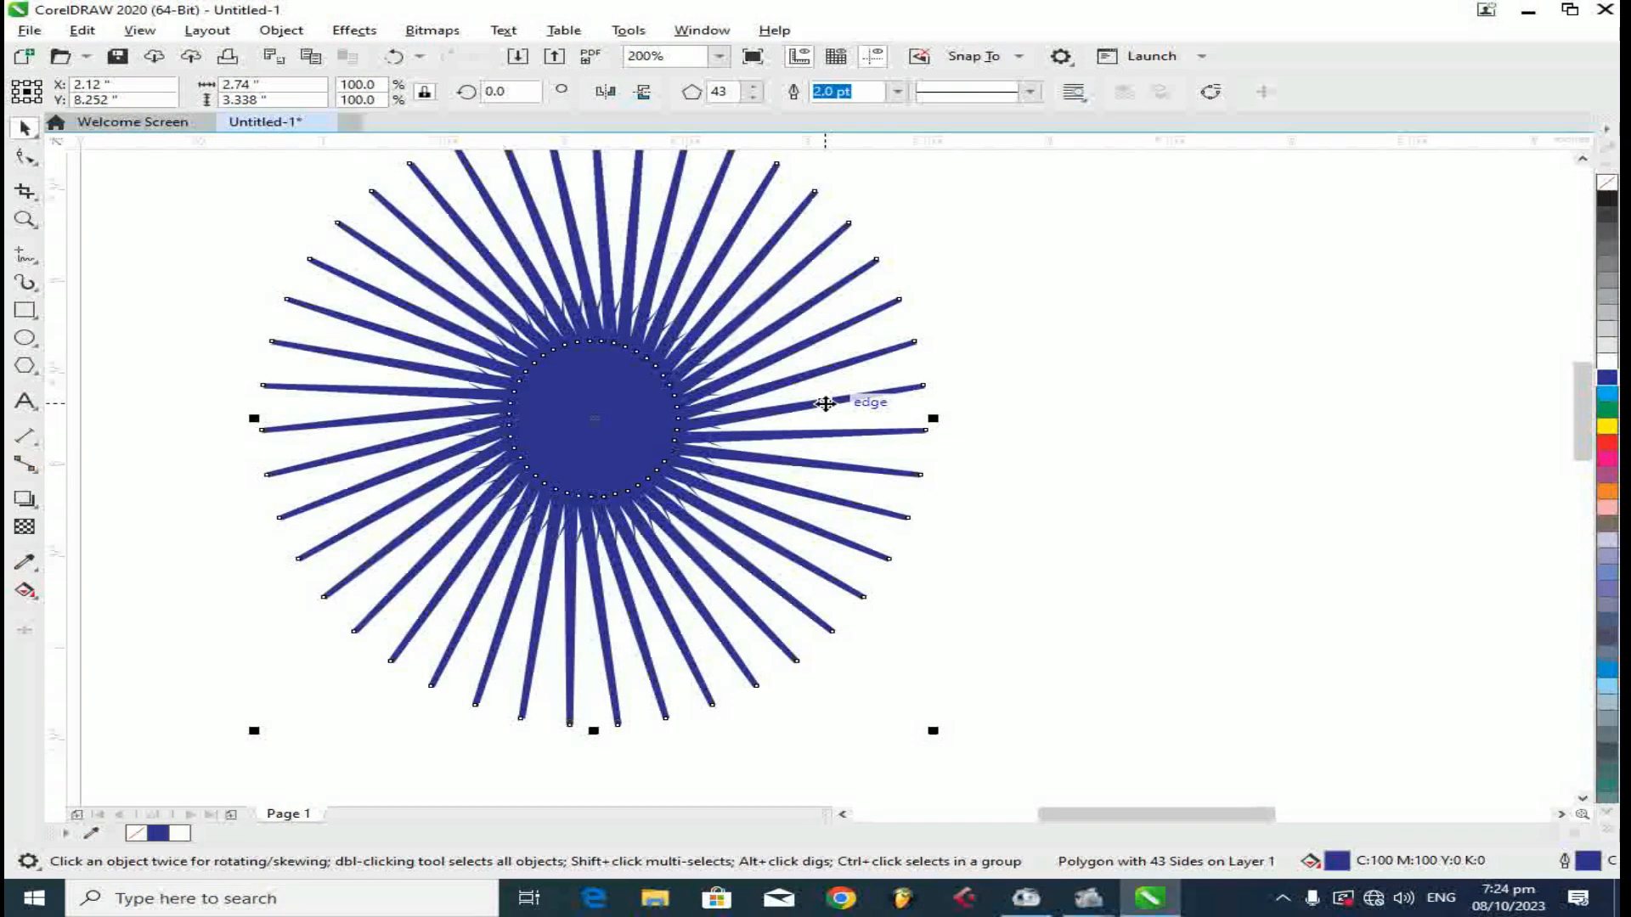
- Undo the blue coloring and the inner-node reshaping of the 43-pointed star
key("ctrl+z")
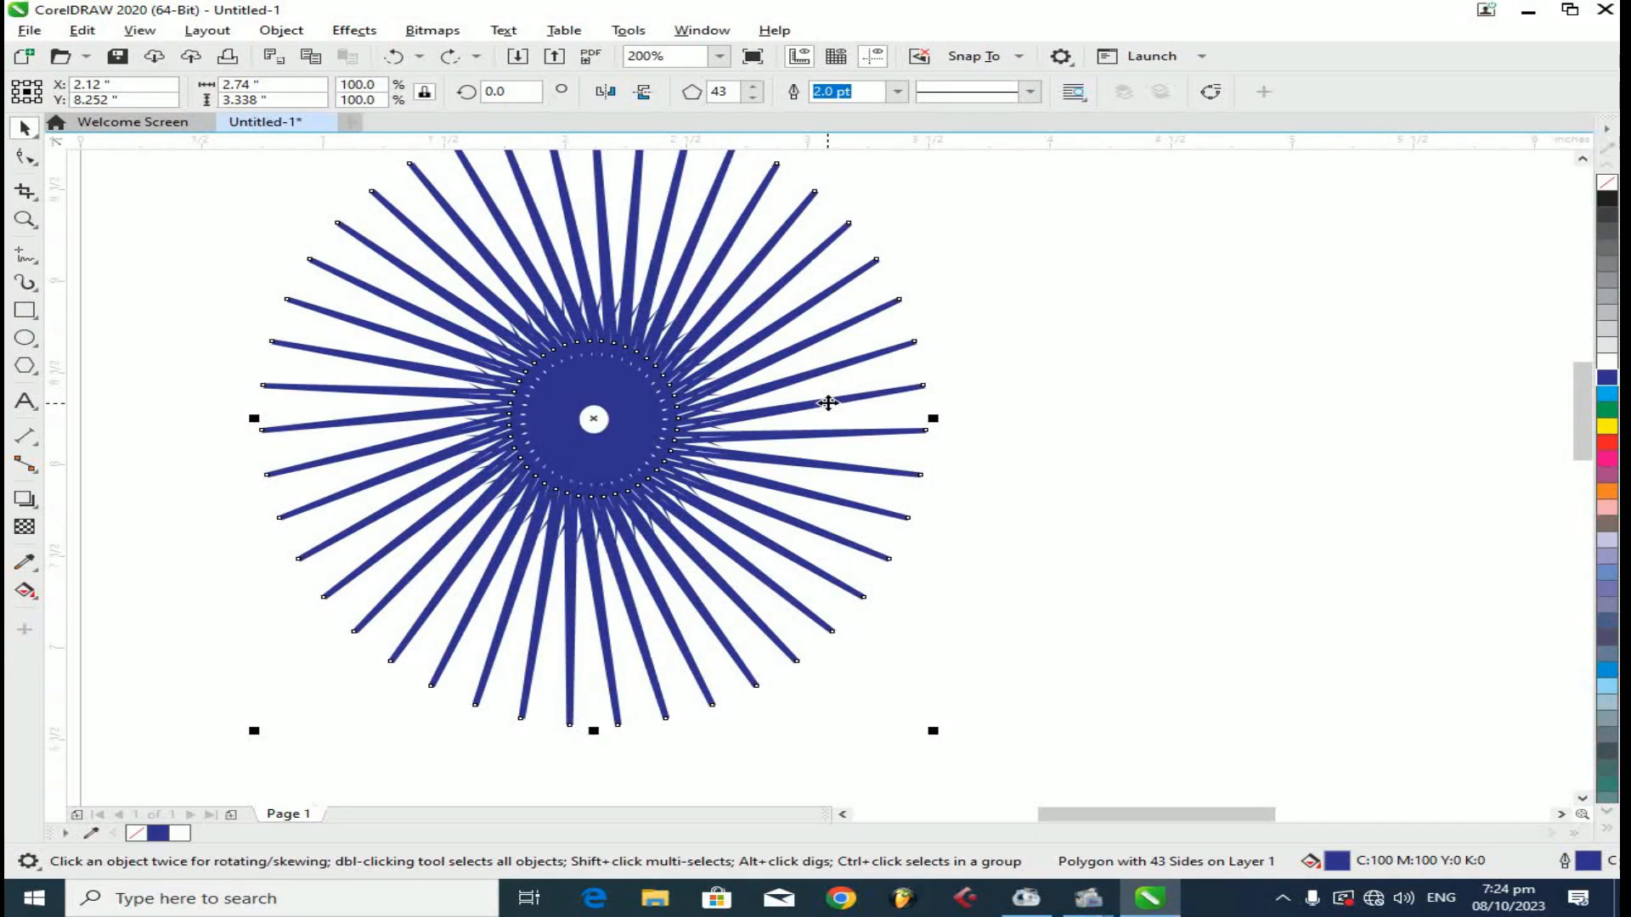
key("ctrl+z")
key("ctrl+z")
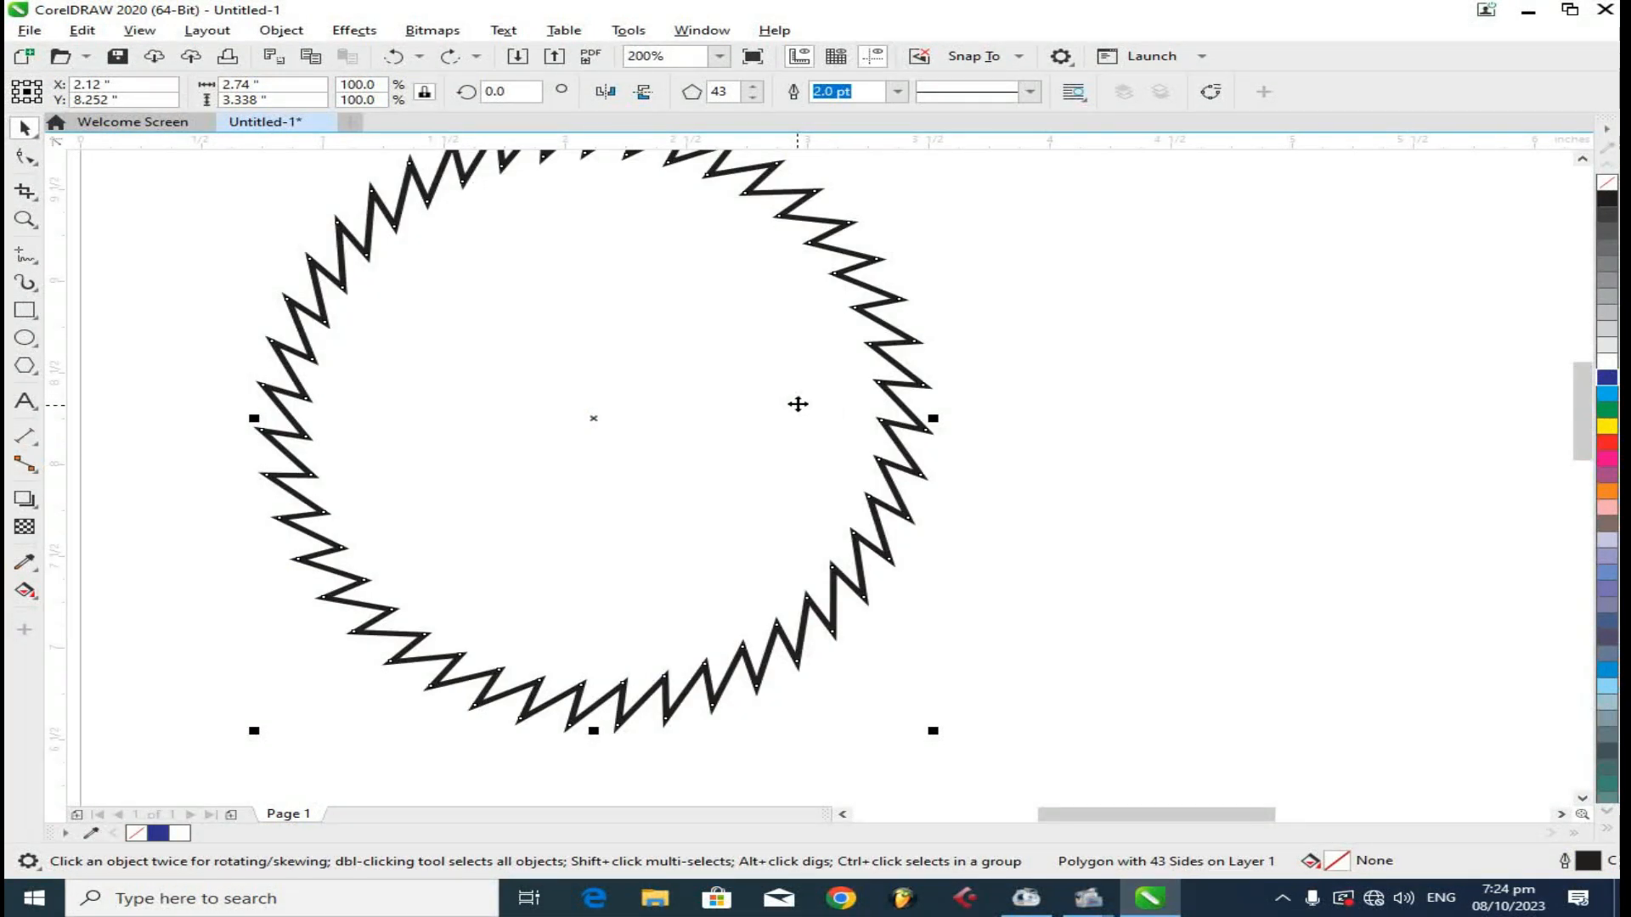
key("ctrl+z")
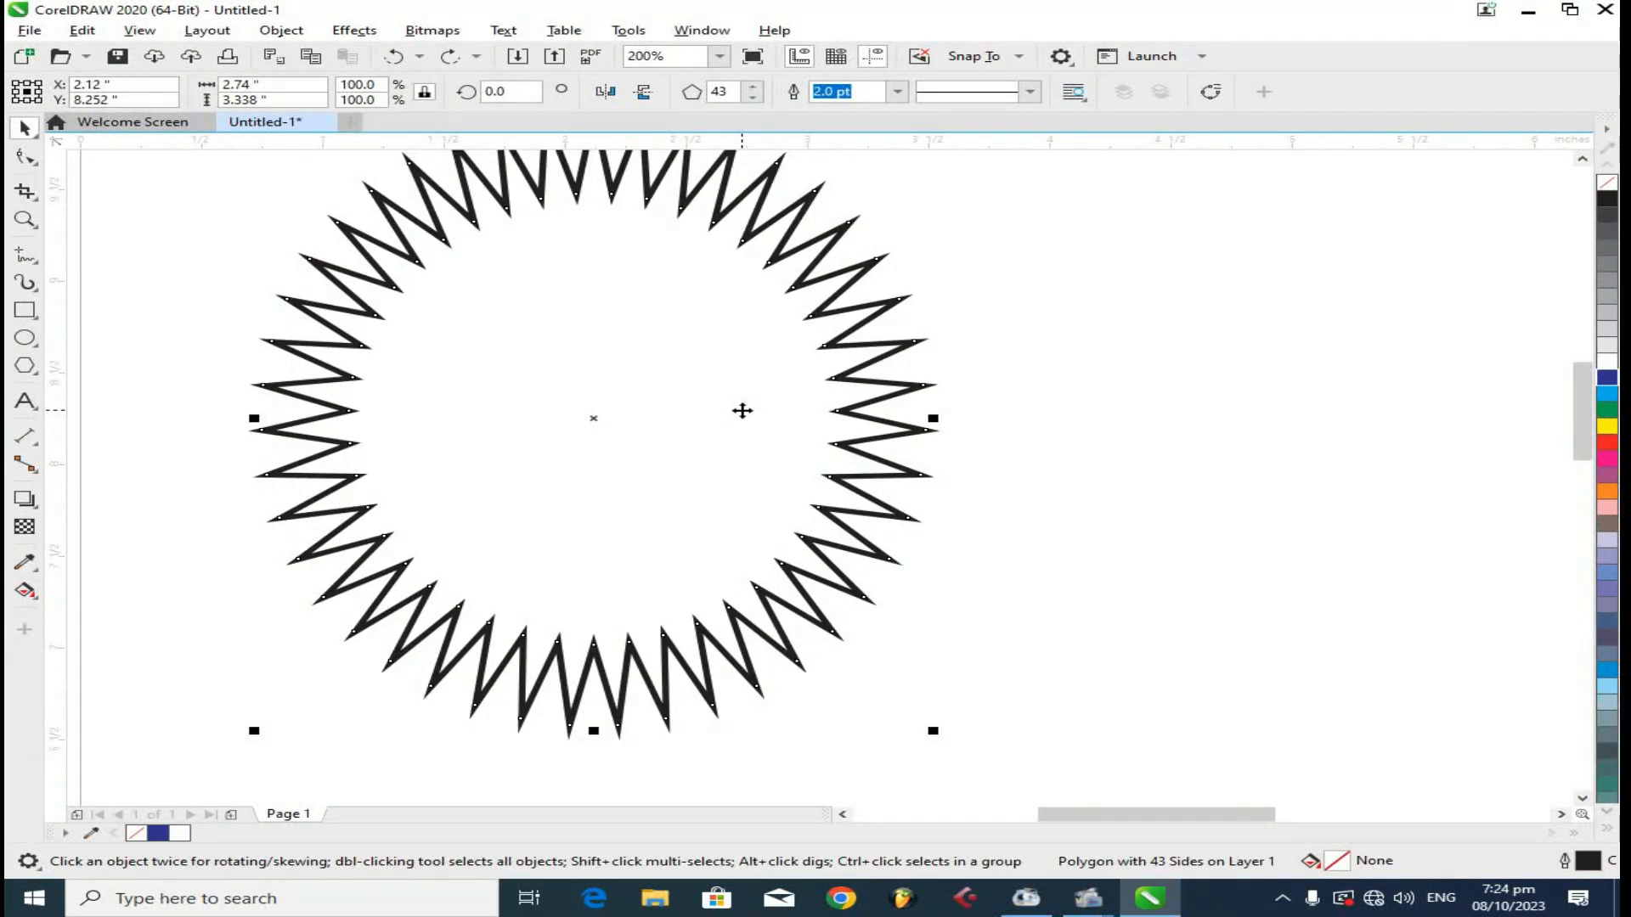
- Pull one inner node of the 43-pointed star outward to form a ring of short, shallow teeth
scroll(743, 410, "down", 1)
left_click(26, 157)
scroll(595, 331, "up", 1)
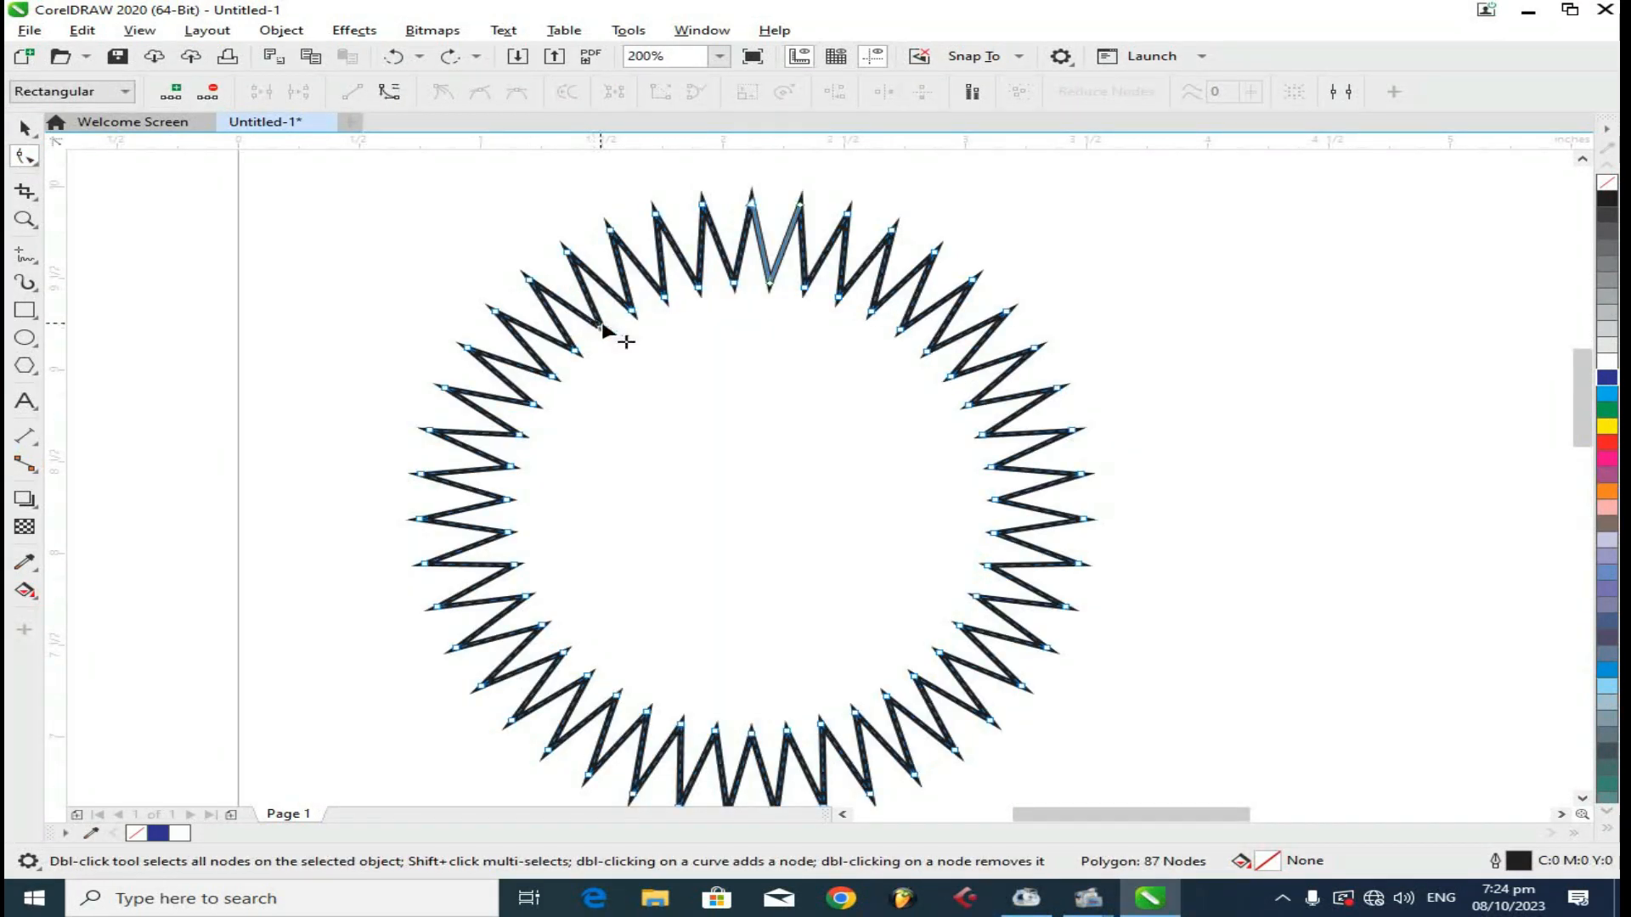
left_click_drag(605, 331, 573, 297)
key("space")
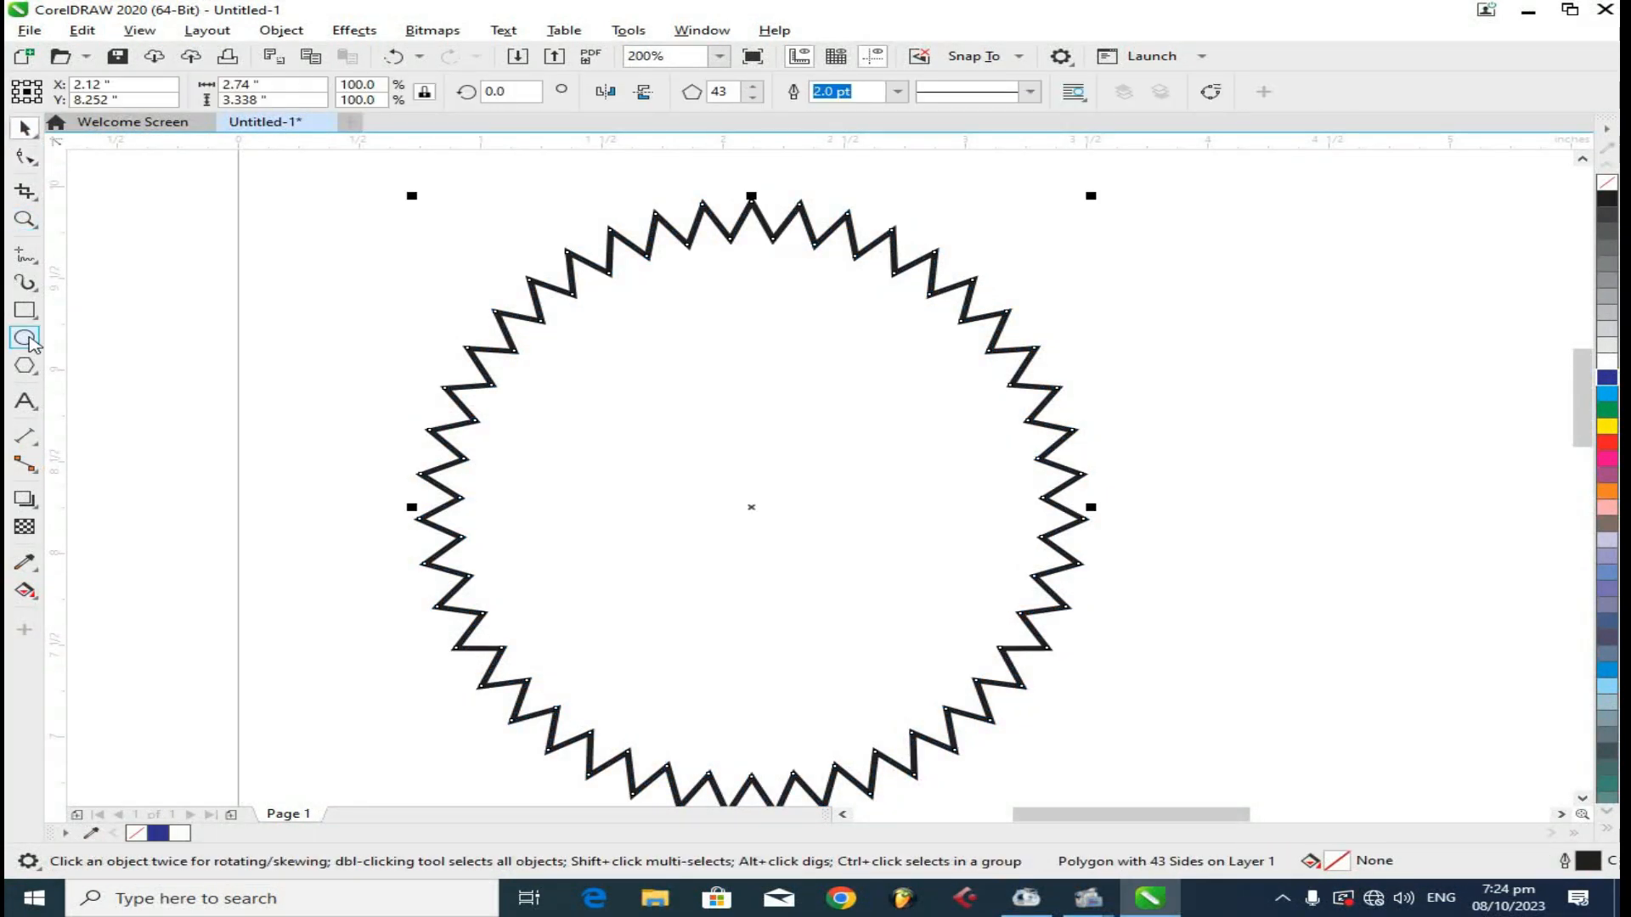
- Draw an ellipse inside the toothed ring and widen it to about 2.35 by 2.85 inches so it meets the inner teeth
left_click(28, 340)
left_click_drag(519, 242, 1035, 760)
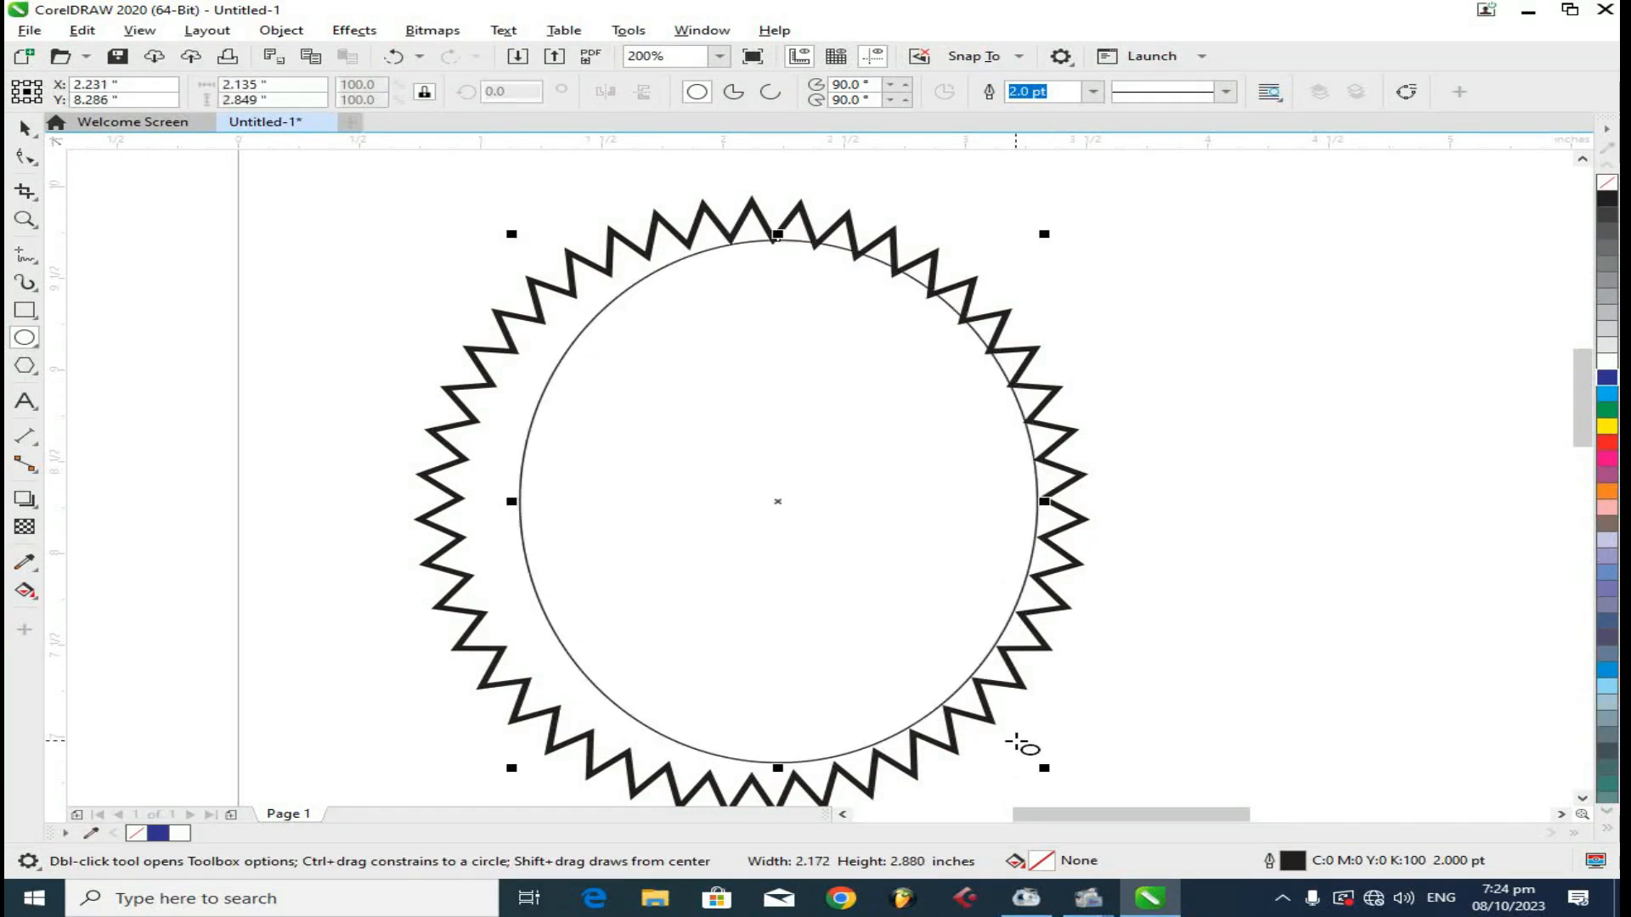
left_click(25, 128)
left_click_drag(511, 501, 466, 502)
left_click_drag(753, 771, 752, 769)
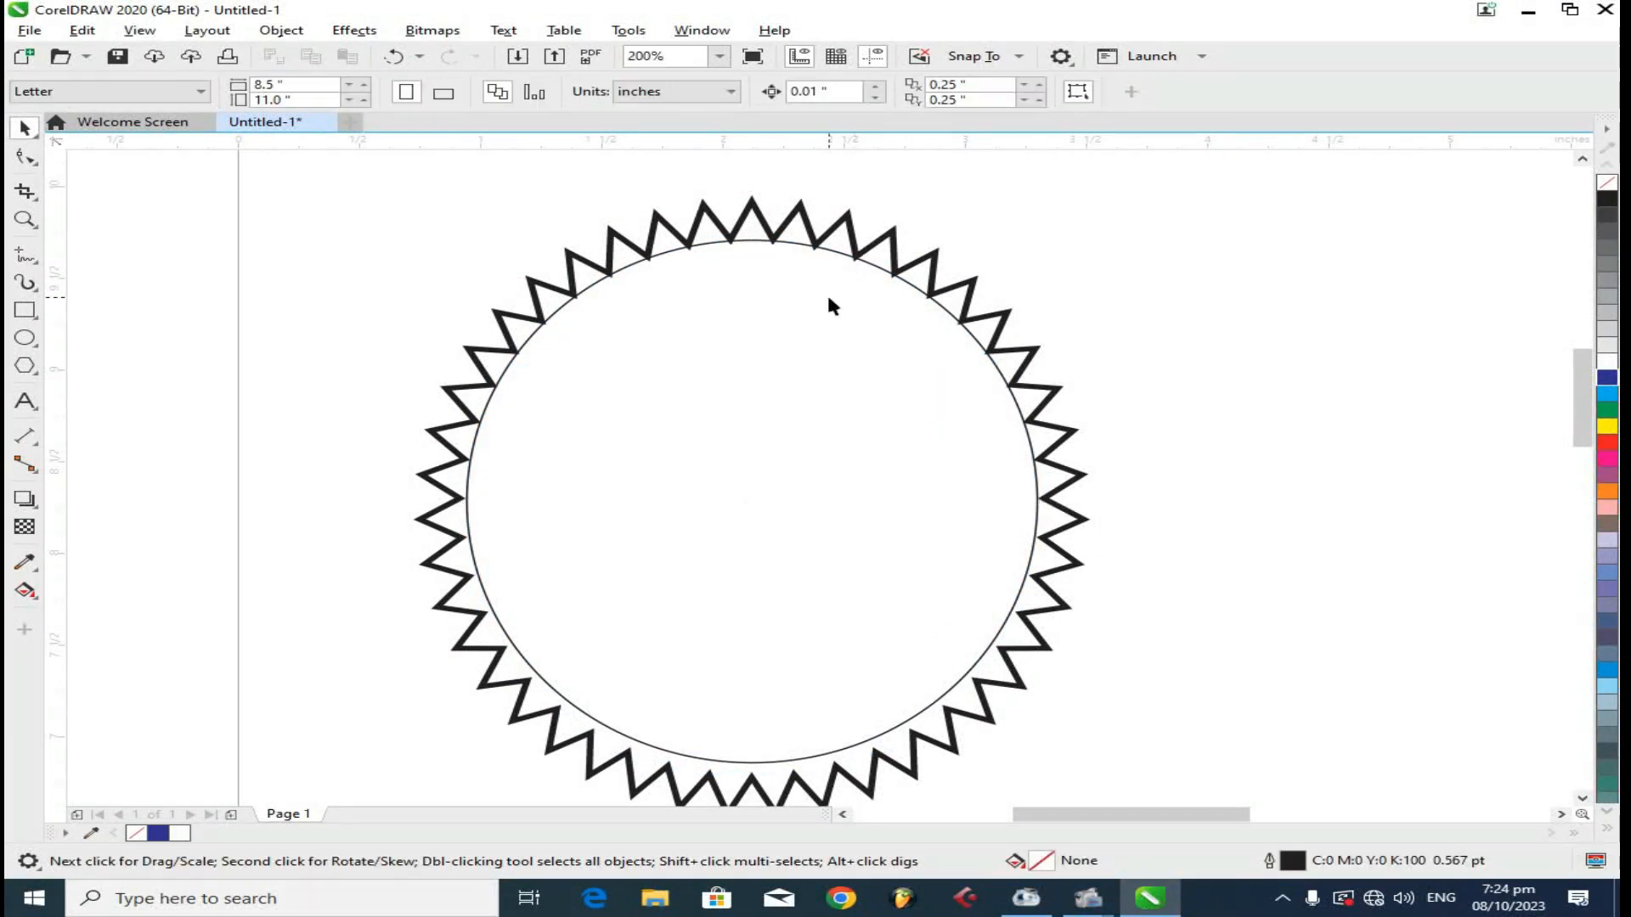
- Fill the ellipse blue (C:100 M:100 Y:0 K:0) and color the toothed polygon's fill and outline yellow (C:0 M:0 Y:100 K:0)
left_click(1606, 377)
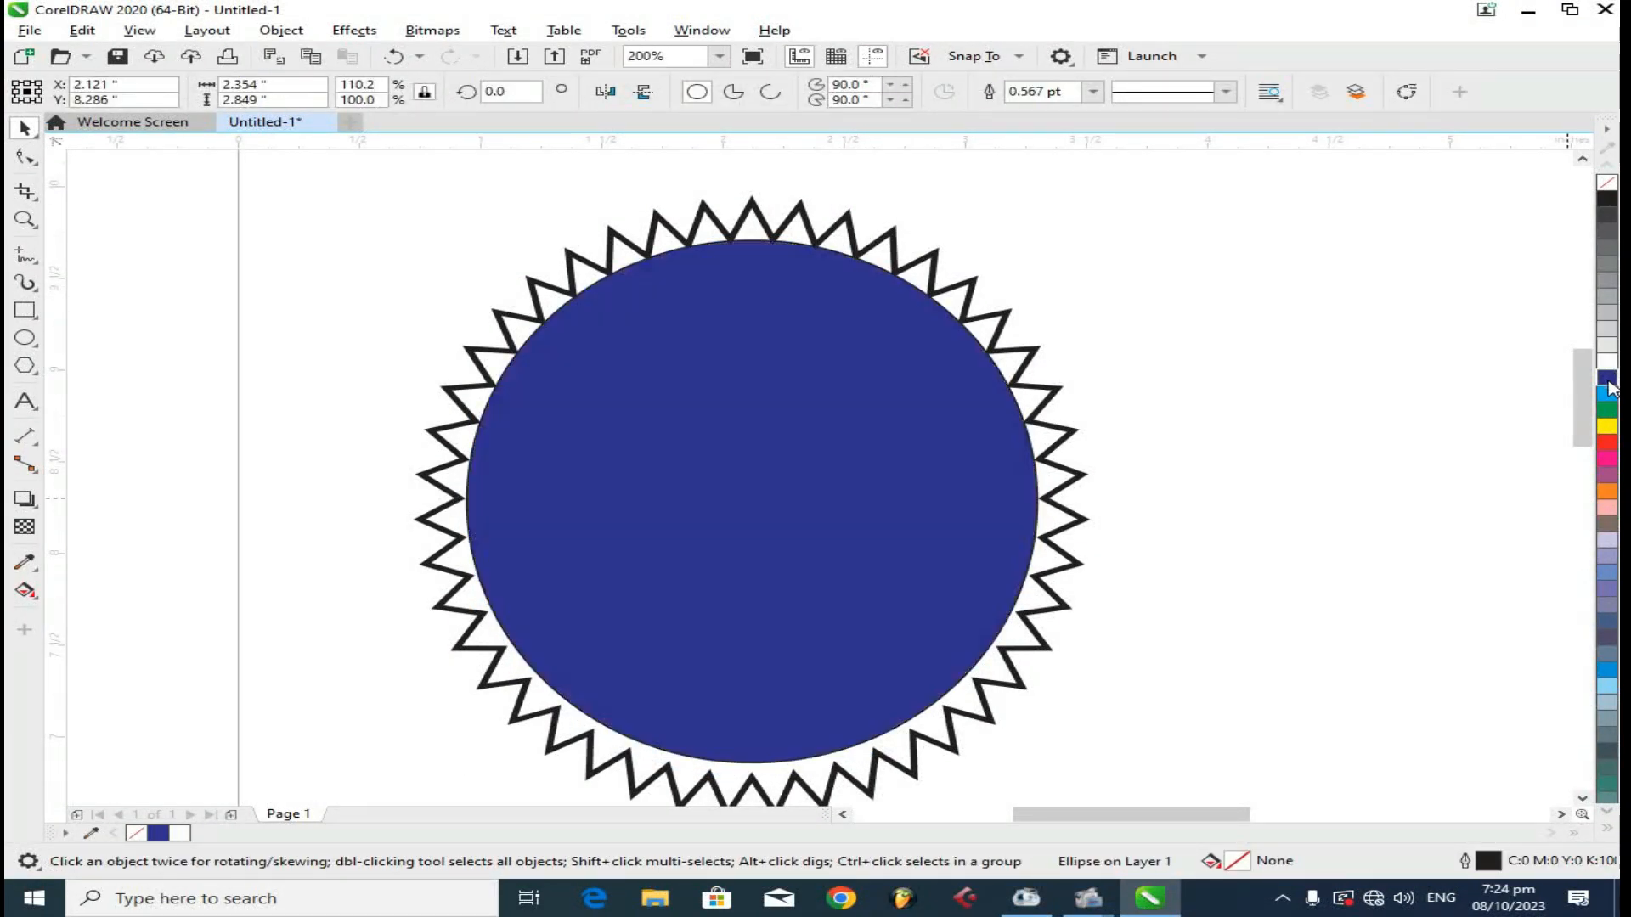
left_click(966, 243)
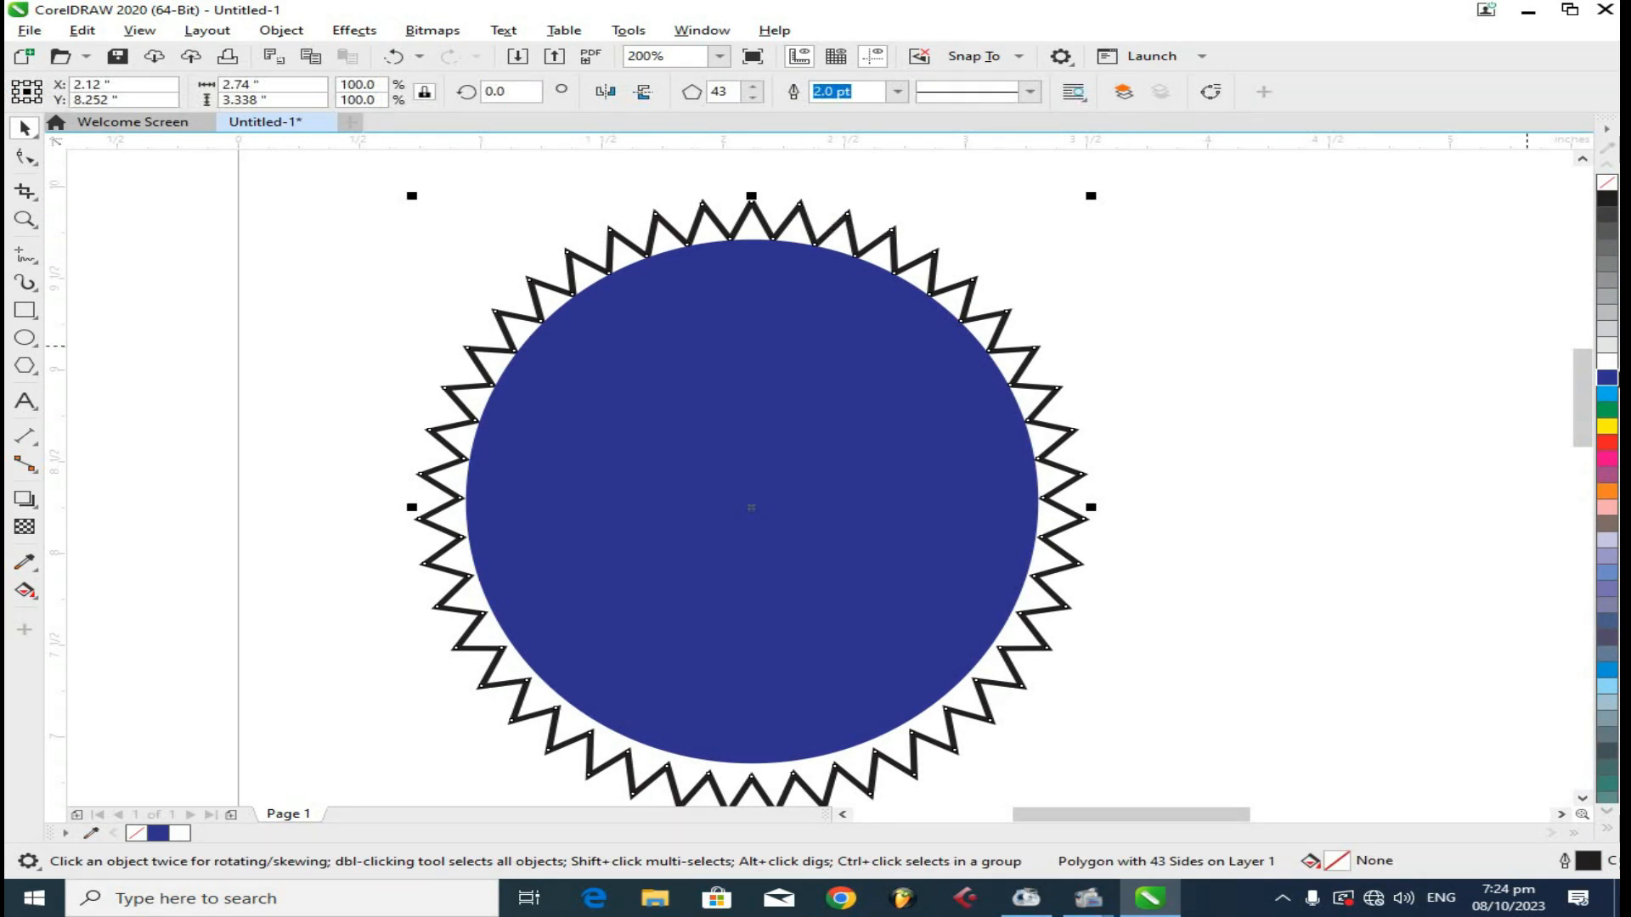
left_click(1608, 427)
right_click(1608, 427)
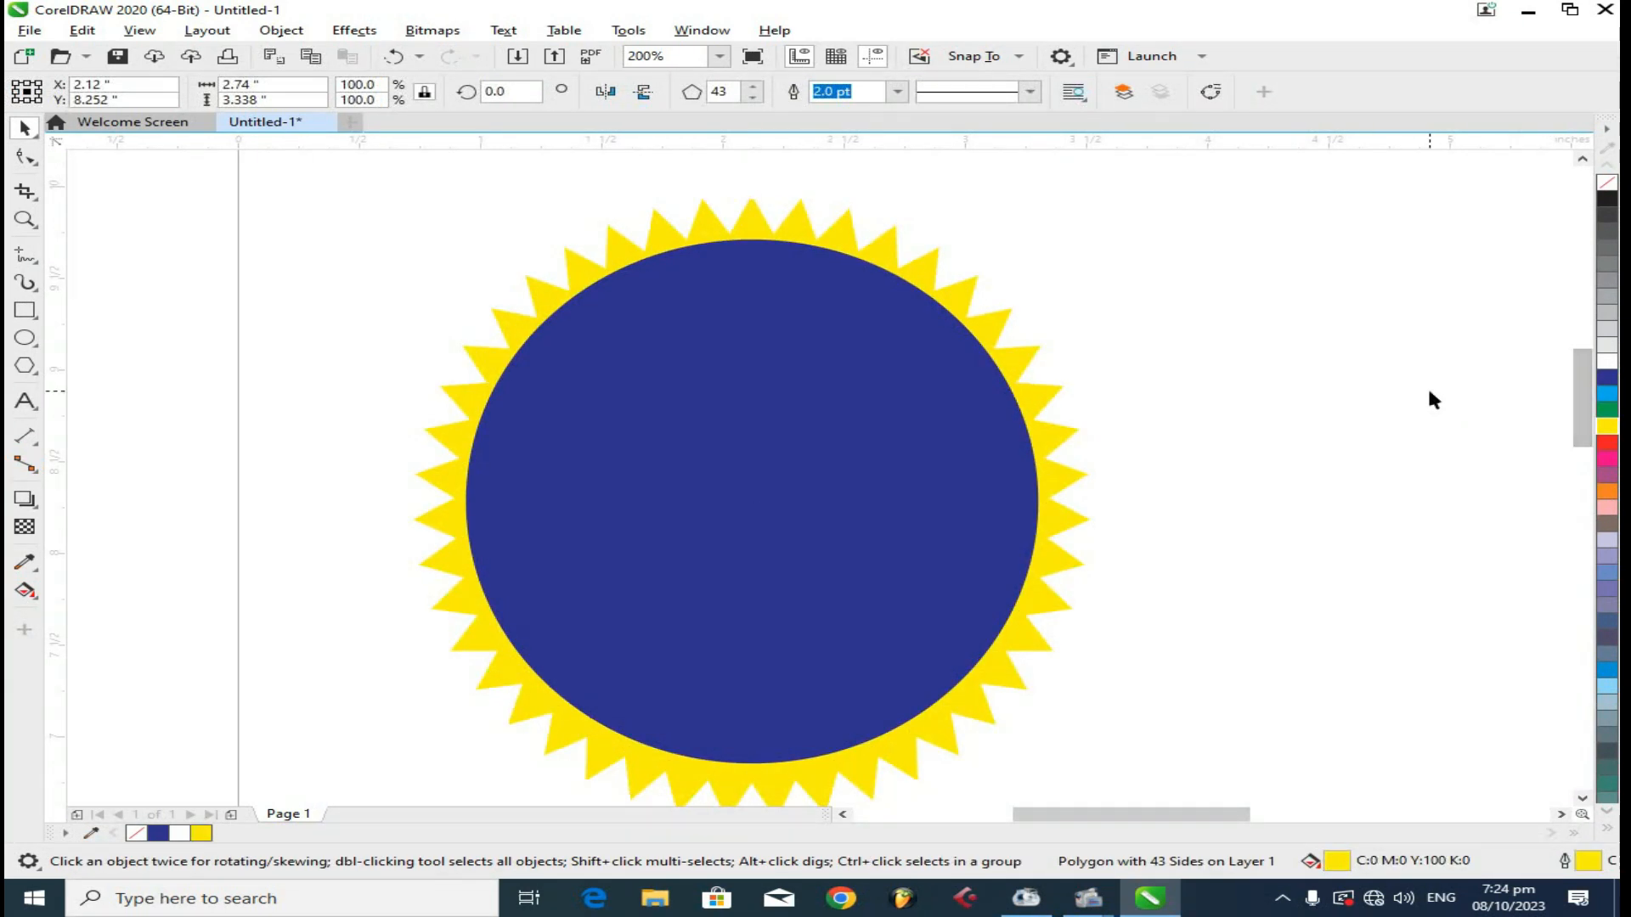
- Move the ellipse and toothed polygon together to the page's upper-left corner and recolor the ellipse orange (C:0 M:60 Y:100 K:0)
left_click(1426, 387)
left_click(955, 291)
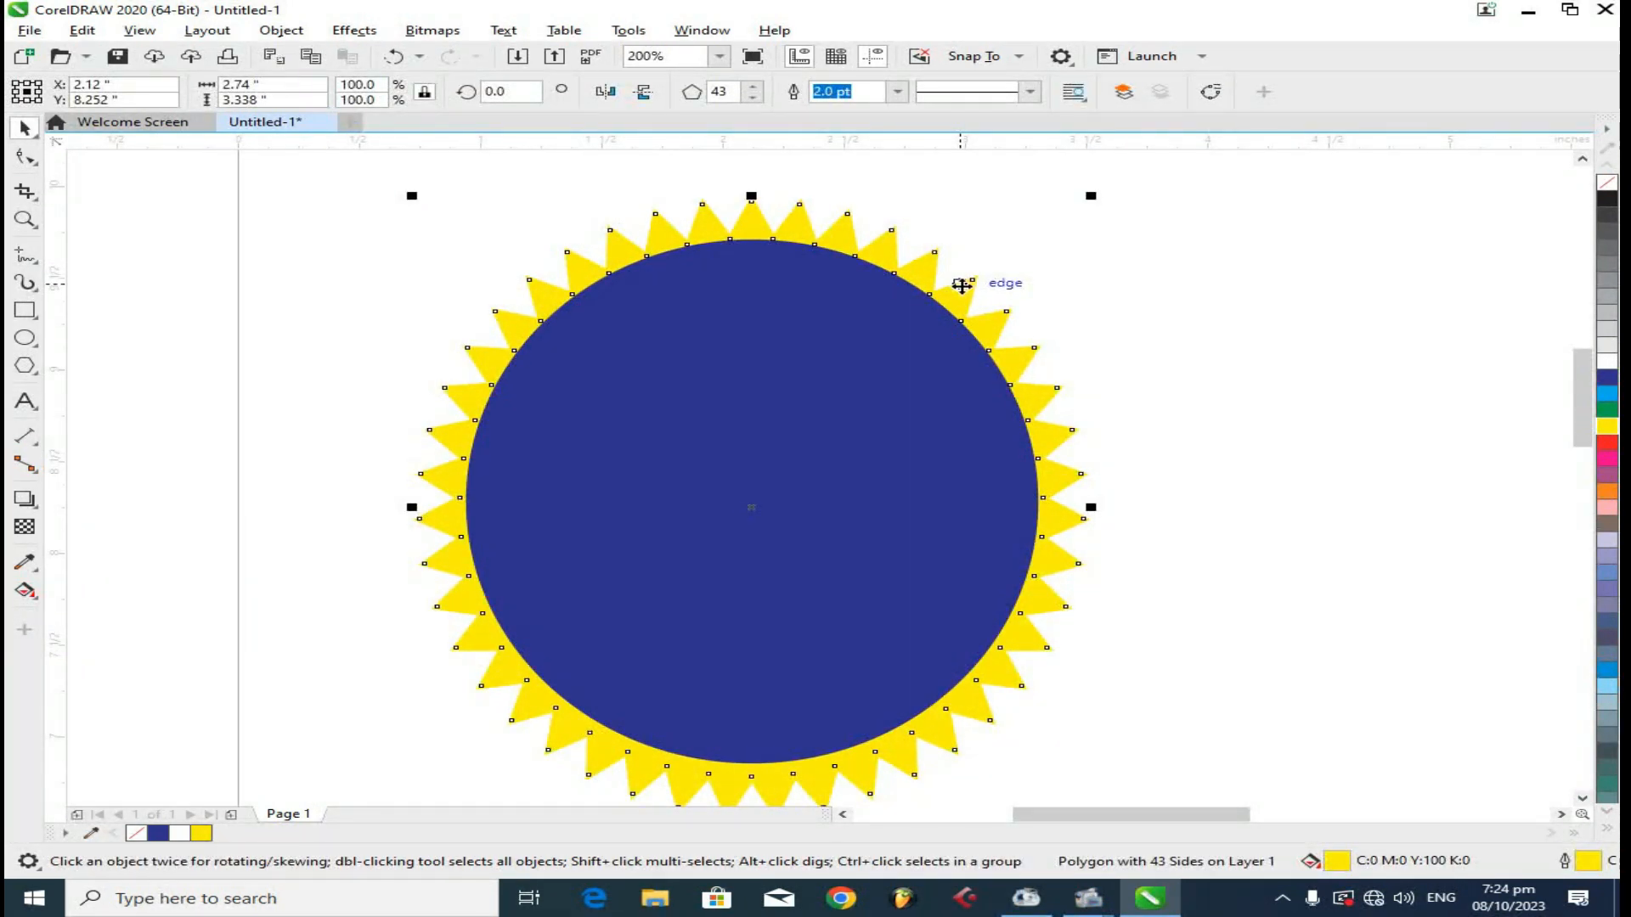
scroll(985, 357, "down", 2)
left_click(1165, 267)
left_click_drag(1155, 245, 708, 581)
left_click_drag(773, 415, 657, 320)
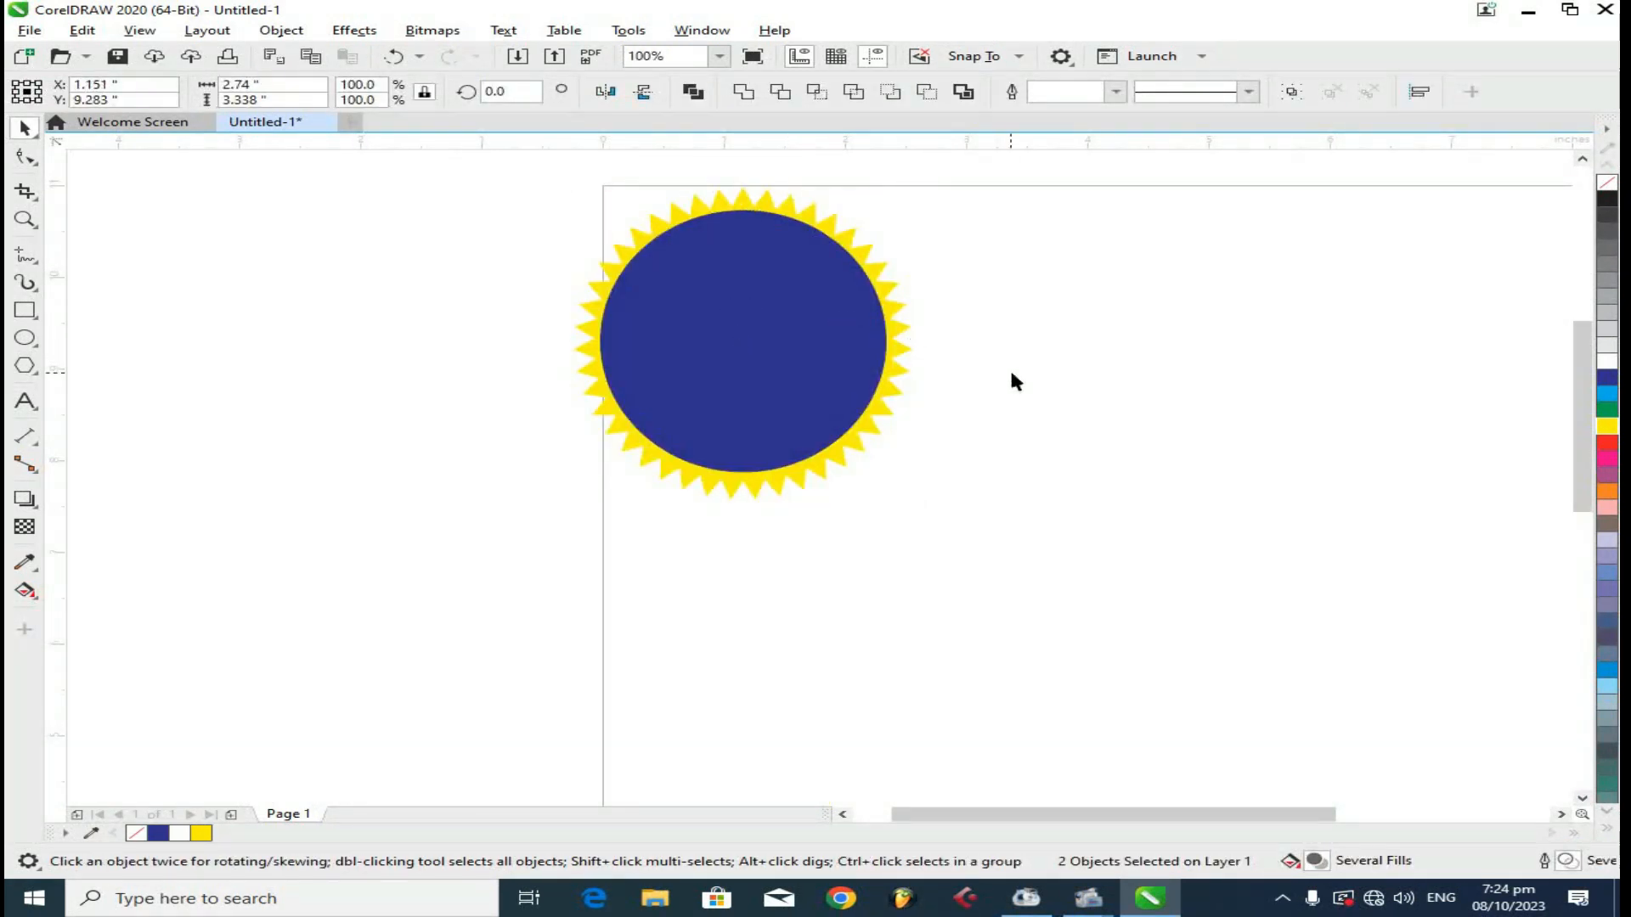
key("Tab")
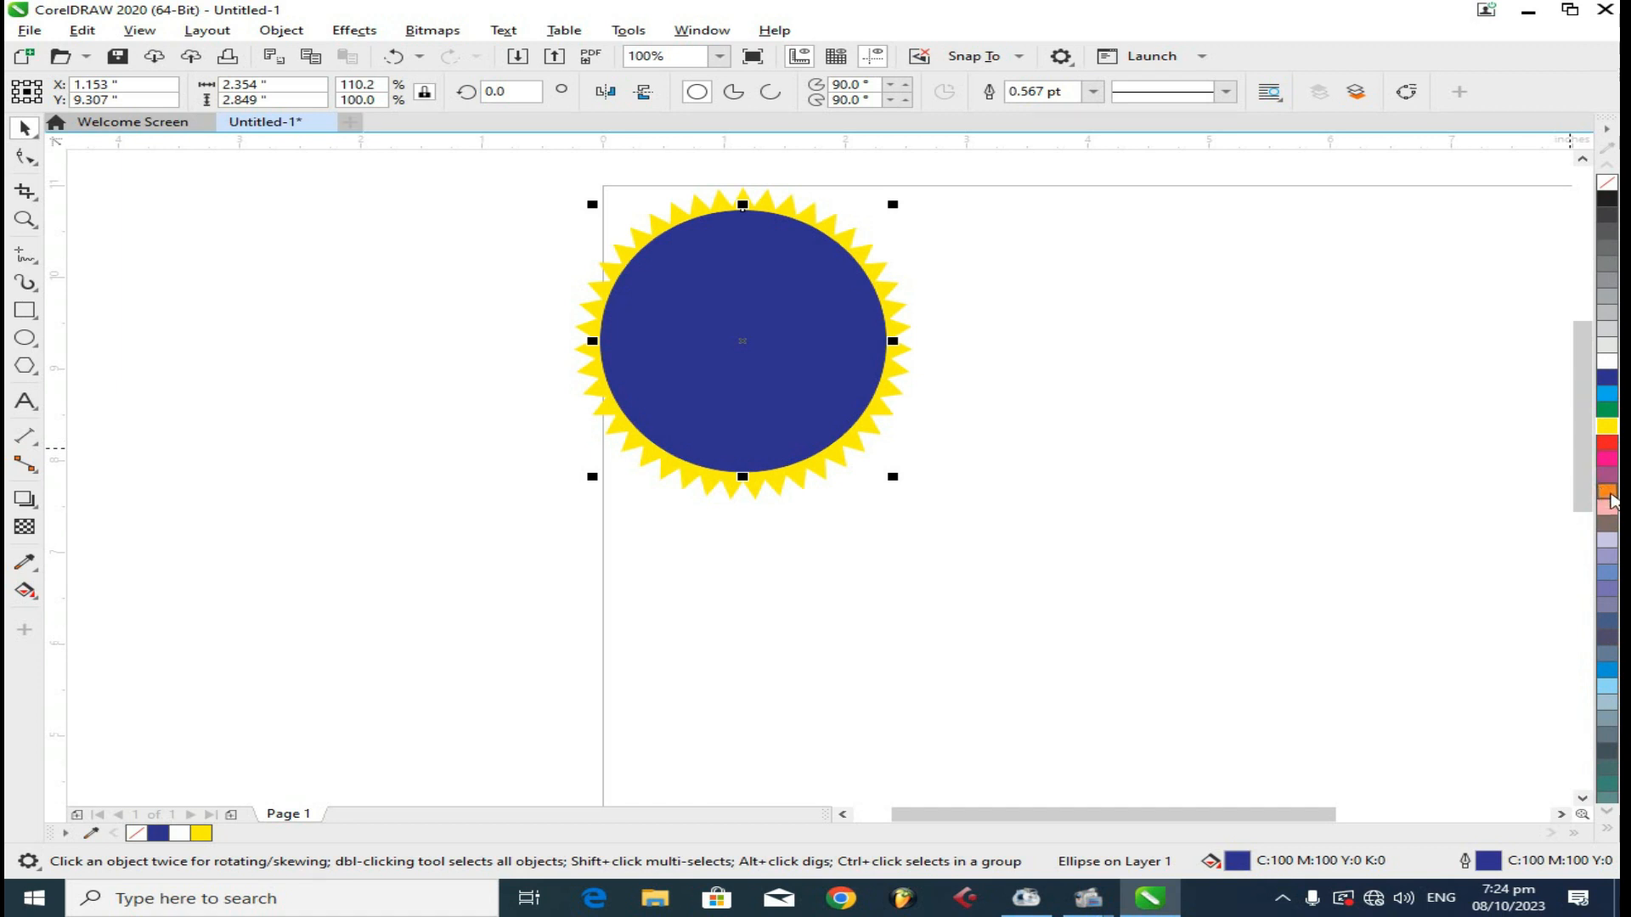
left_click(1609, 492)
left_click(474, 223)
left_click_drag(1070, 520, 792, 388)
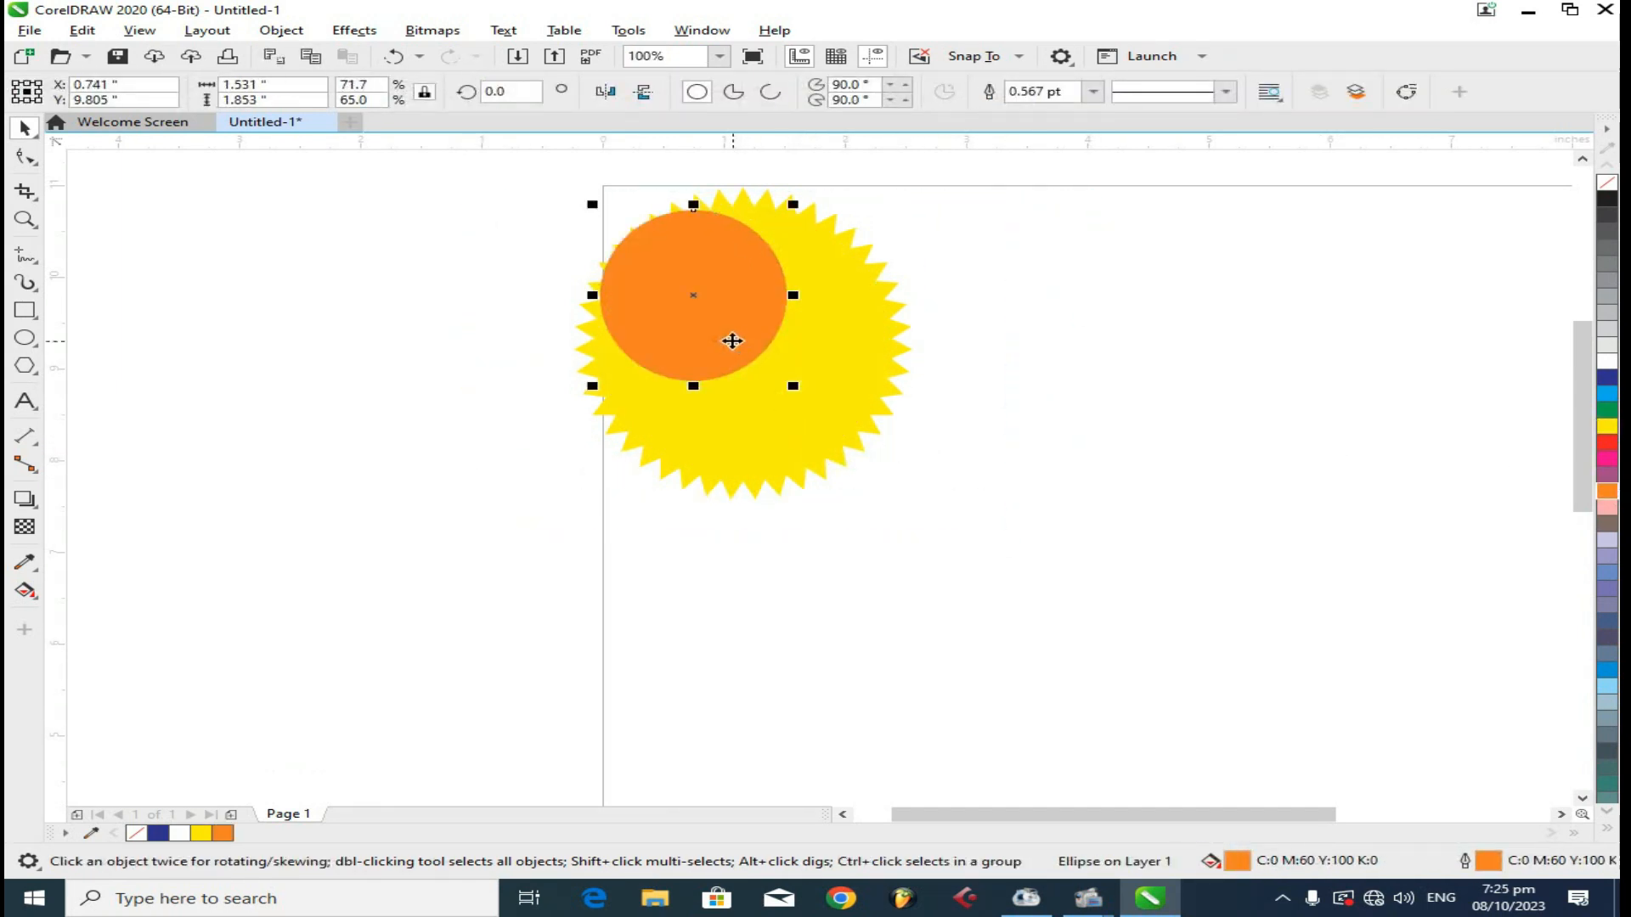
key("ctrl+z")
- Shrink the ellipse and toothed polygon together to about 1.71 by 2.08 inches and move them just inside the page corner
left_click_drag(502, 546, 1033, 161)
left_click_drag(915, 181, 761, 344)
left_click_drag(702, 390, 796, 294)
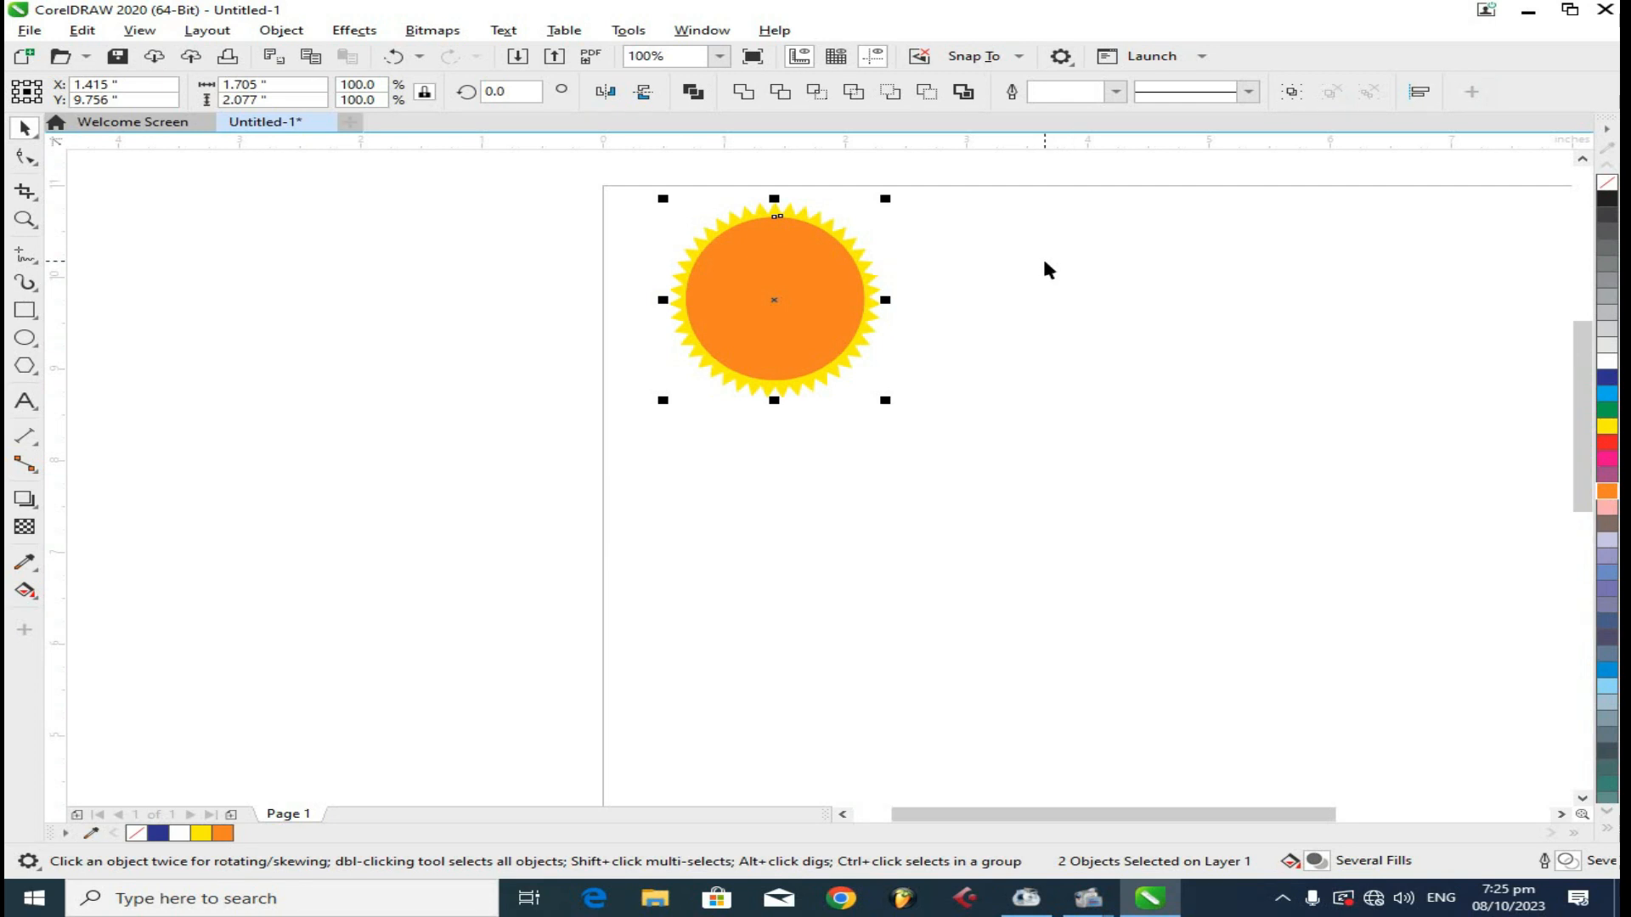
- Move the orange ellipse off the toothed polygon so it sits beside it, partly outside the page
scroll(733, 242, "up", 2)
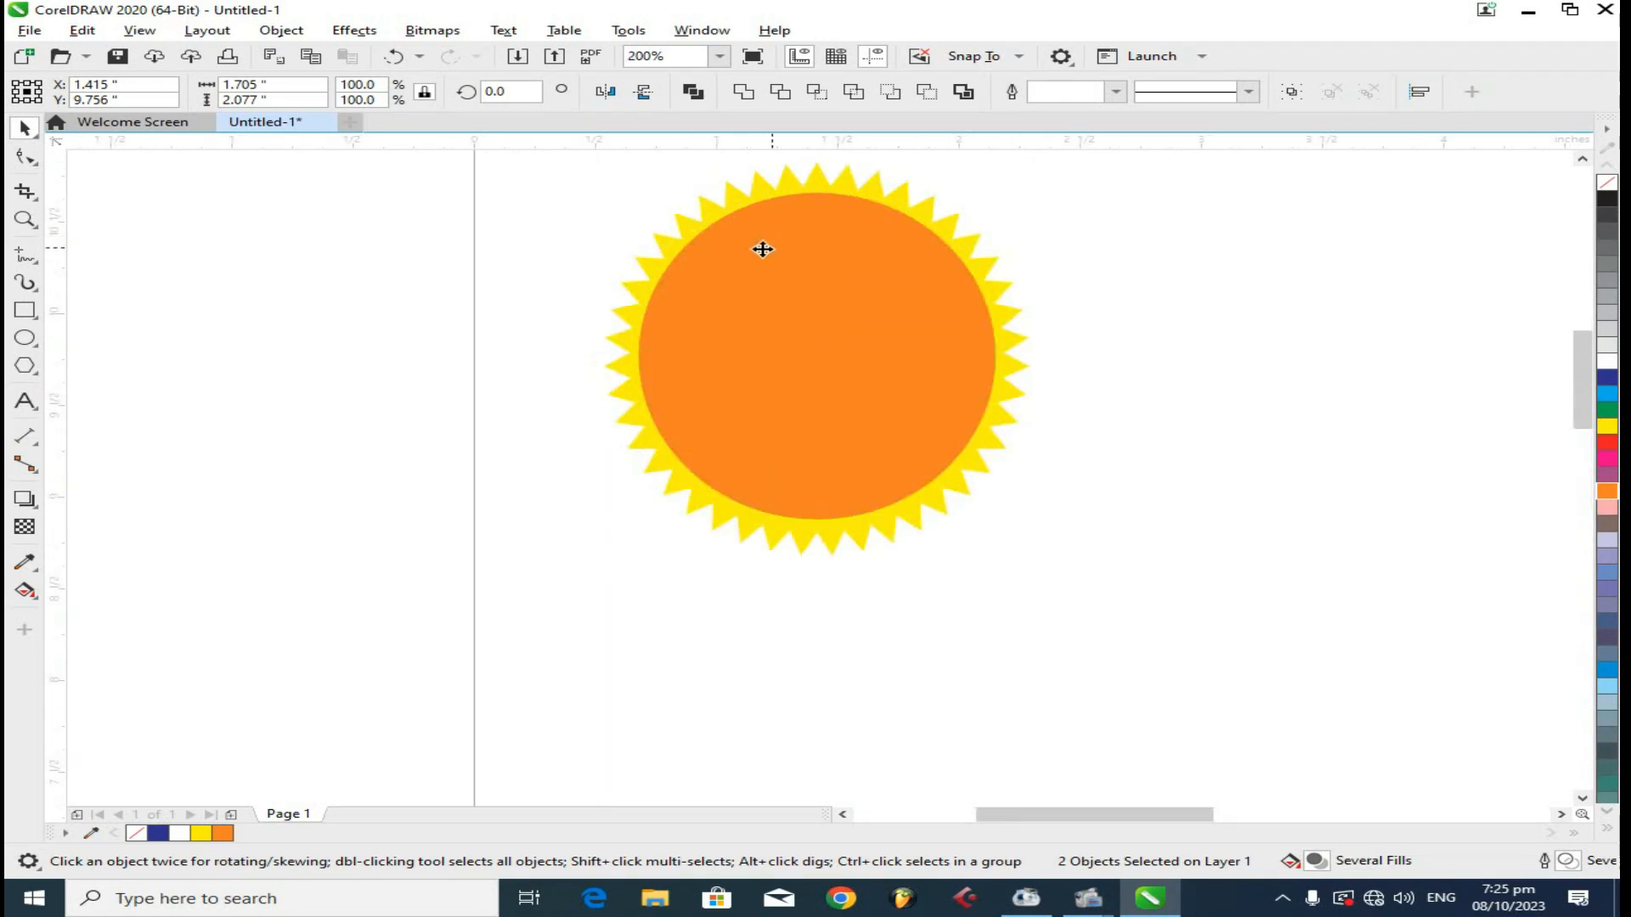
left_click(727, 259)
left_click_drag(783, 282, 352, 315)
- Remove the toothed polygon's yellow fill and shift the polygon slightly away from the orange ellipse
left_click(819, 291)
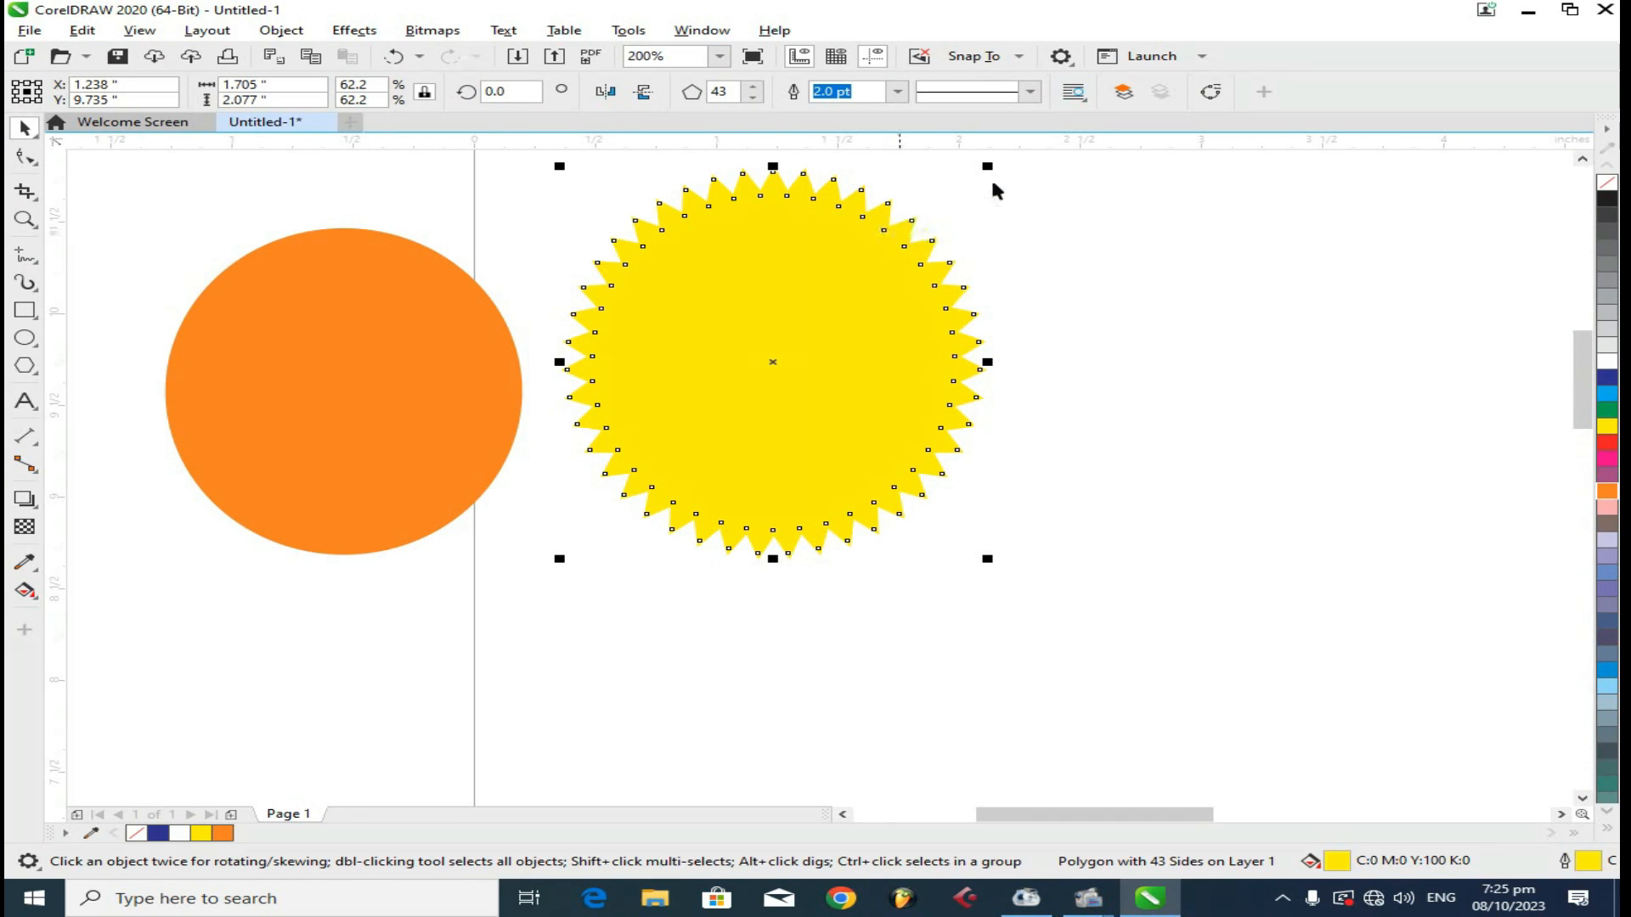
left_click(1612, 189)
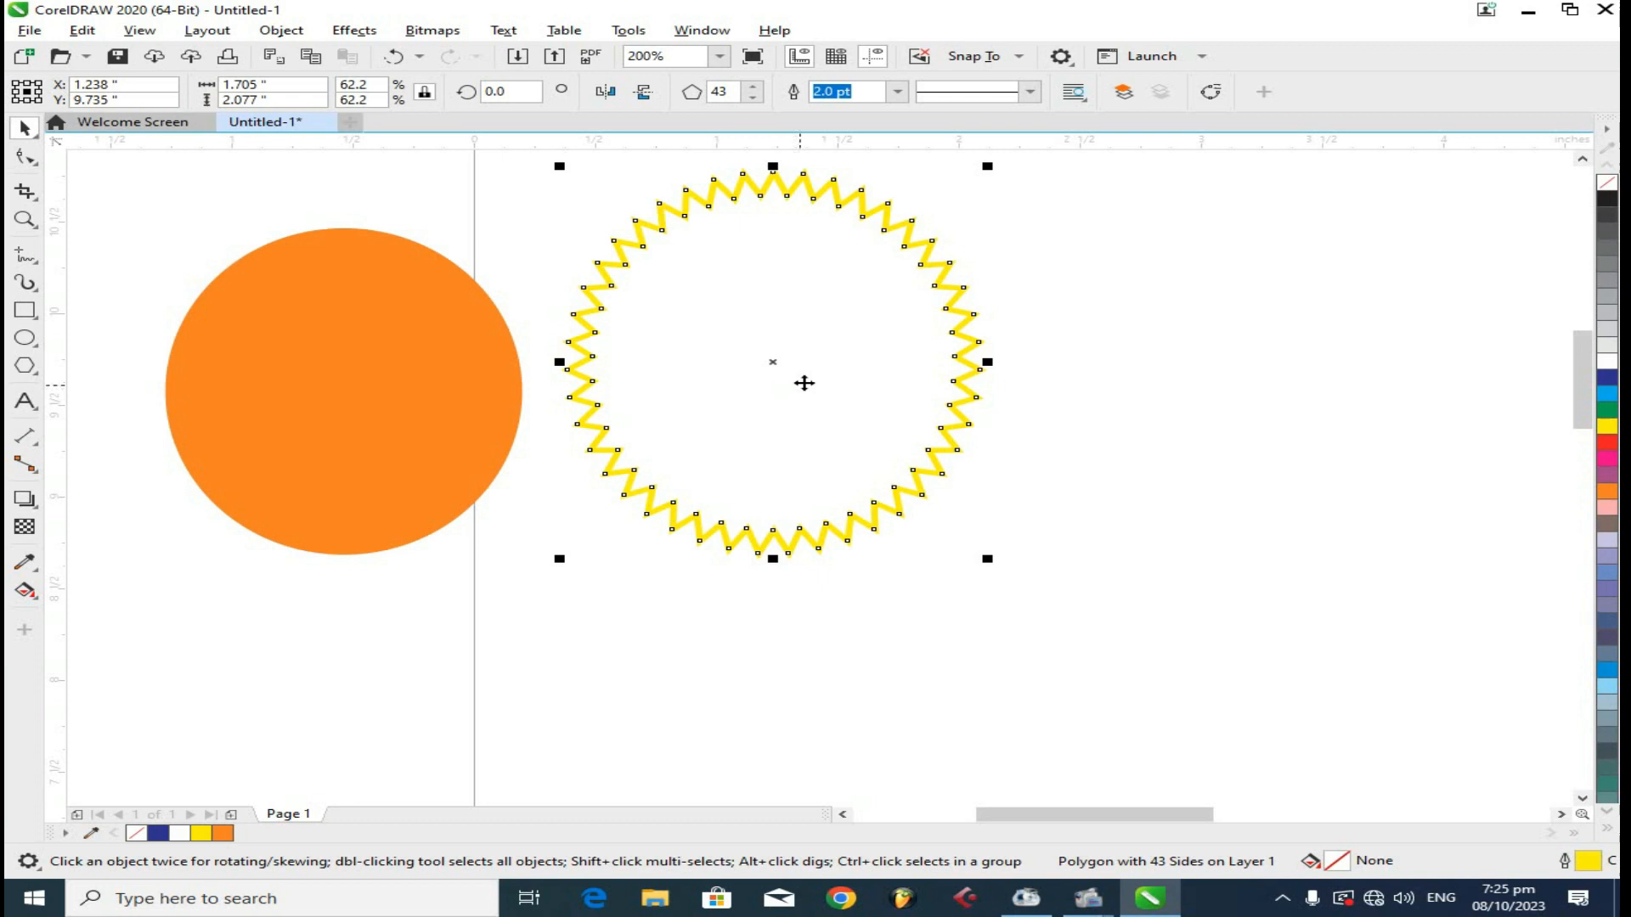
left_click_drag(902, 349, 878, 381)
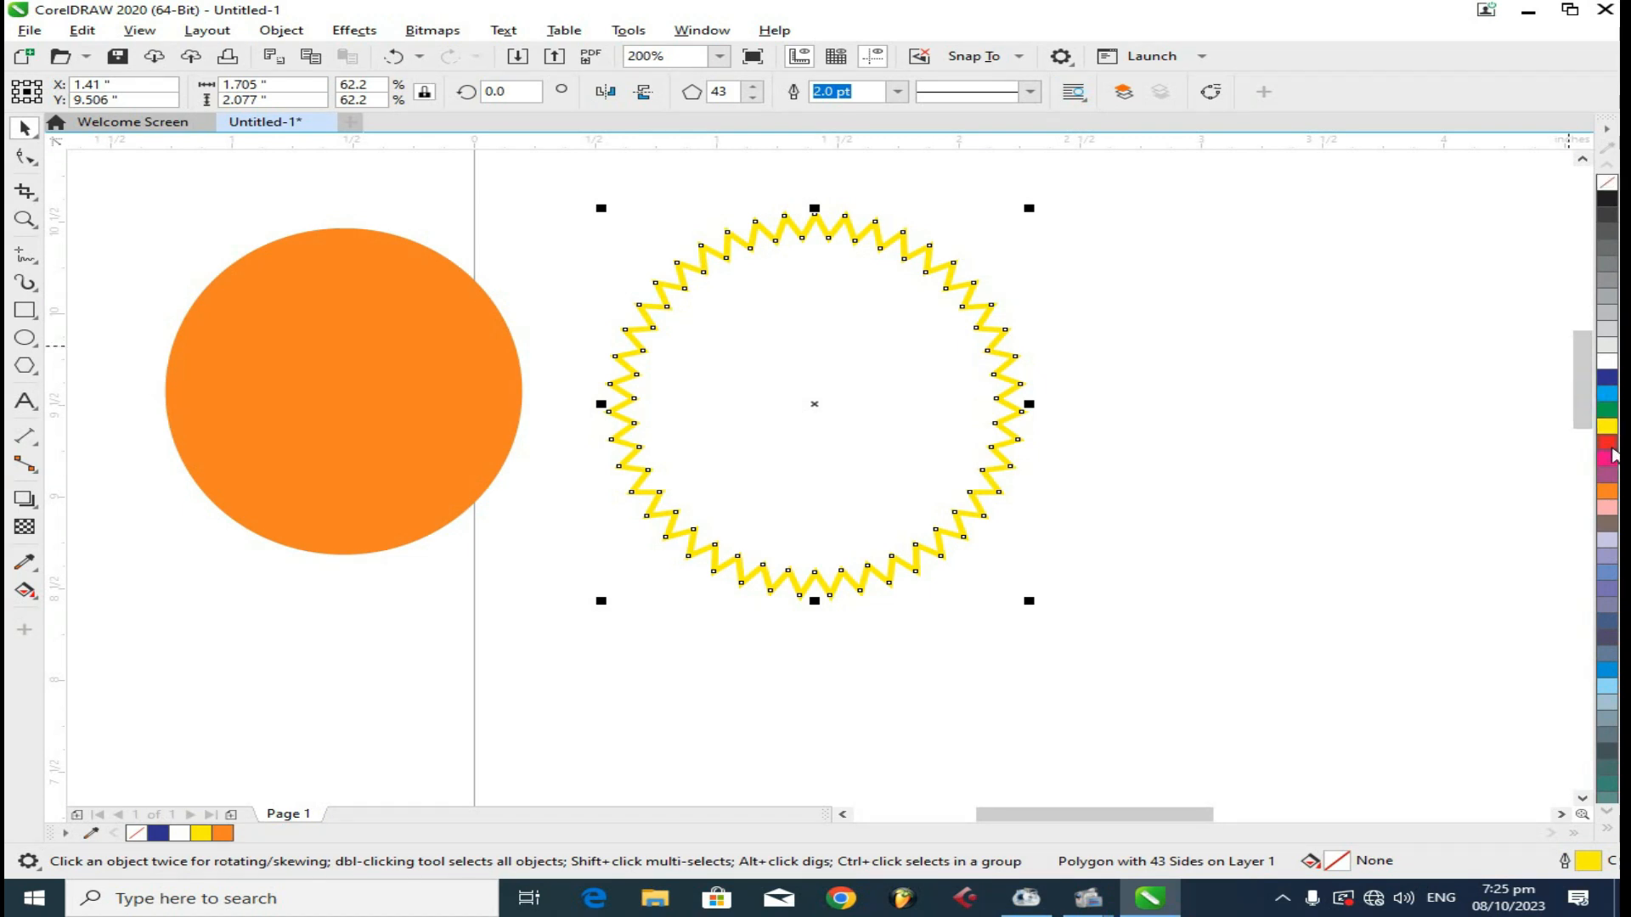
- Give the toothed polygon a red outline and green fill, and clear both colors again
right_click(1610, 447)
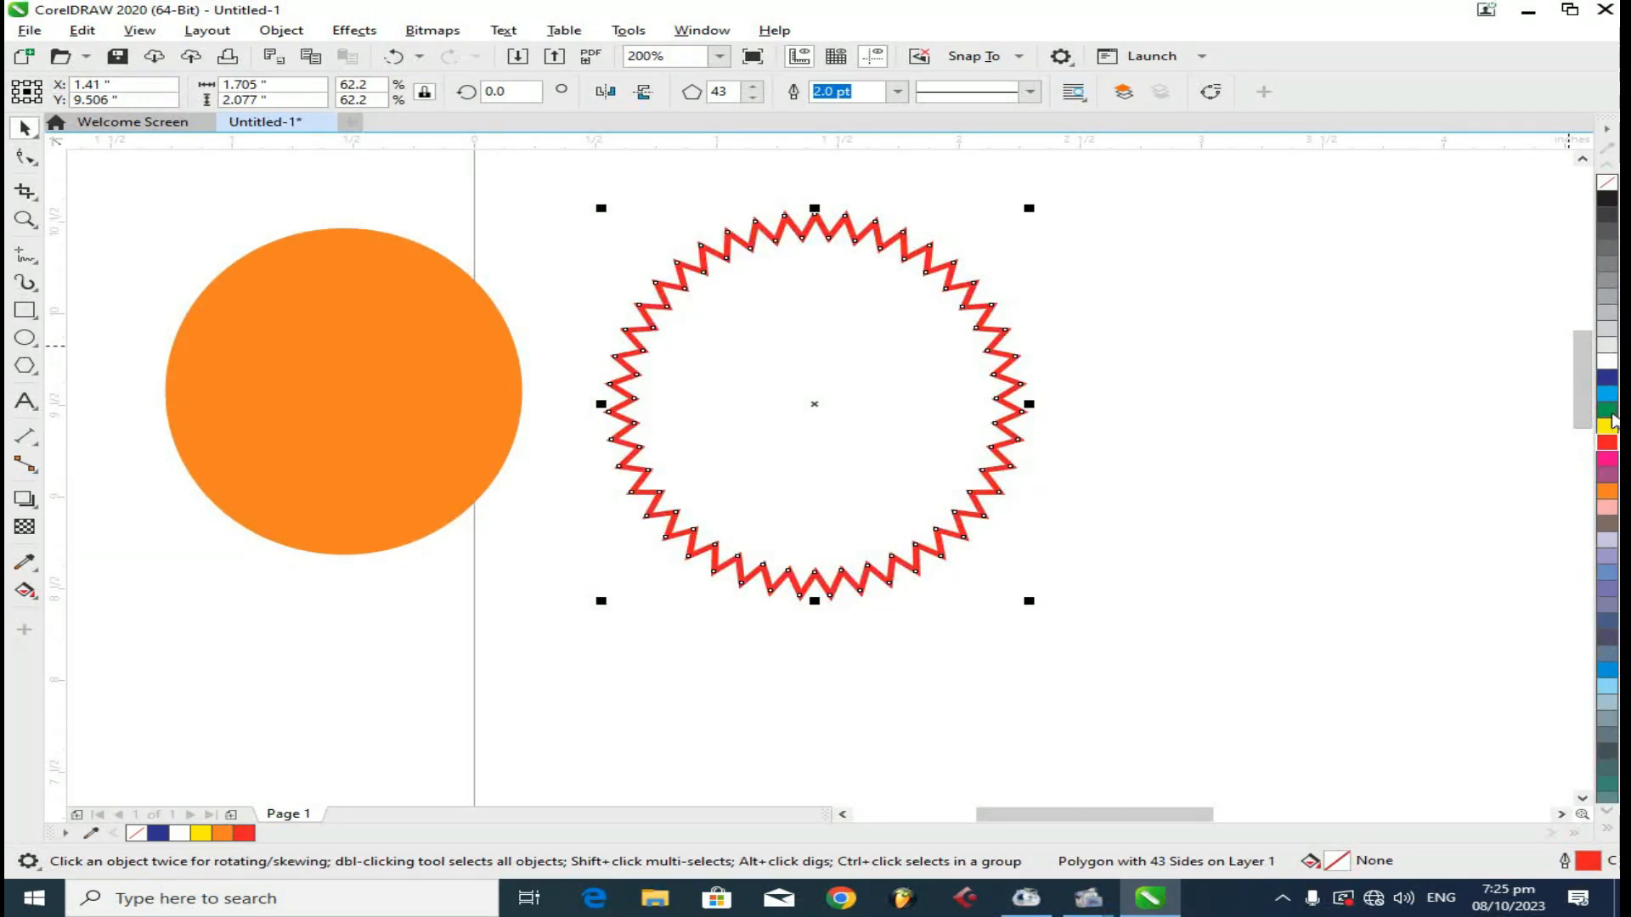
left_click(1608, 412)
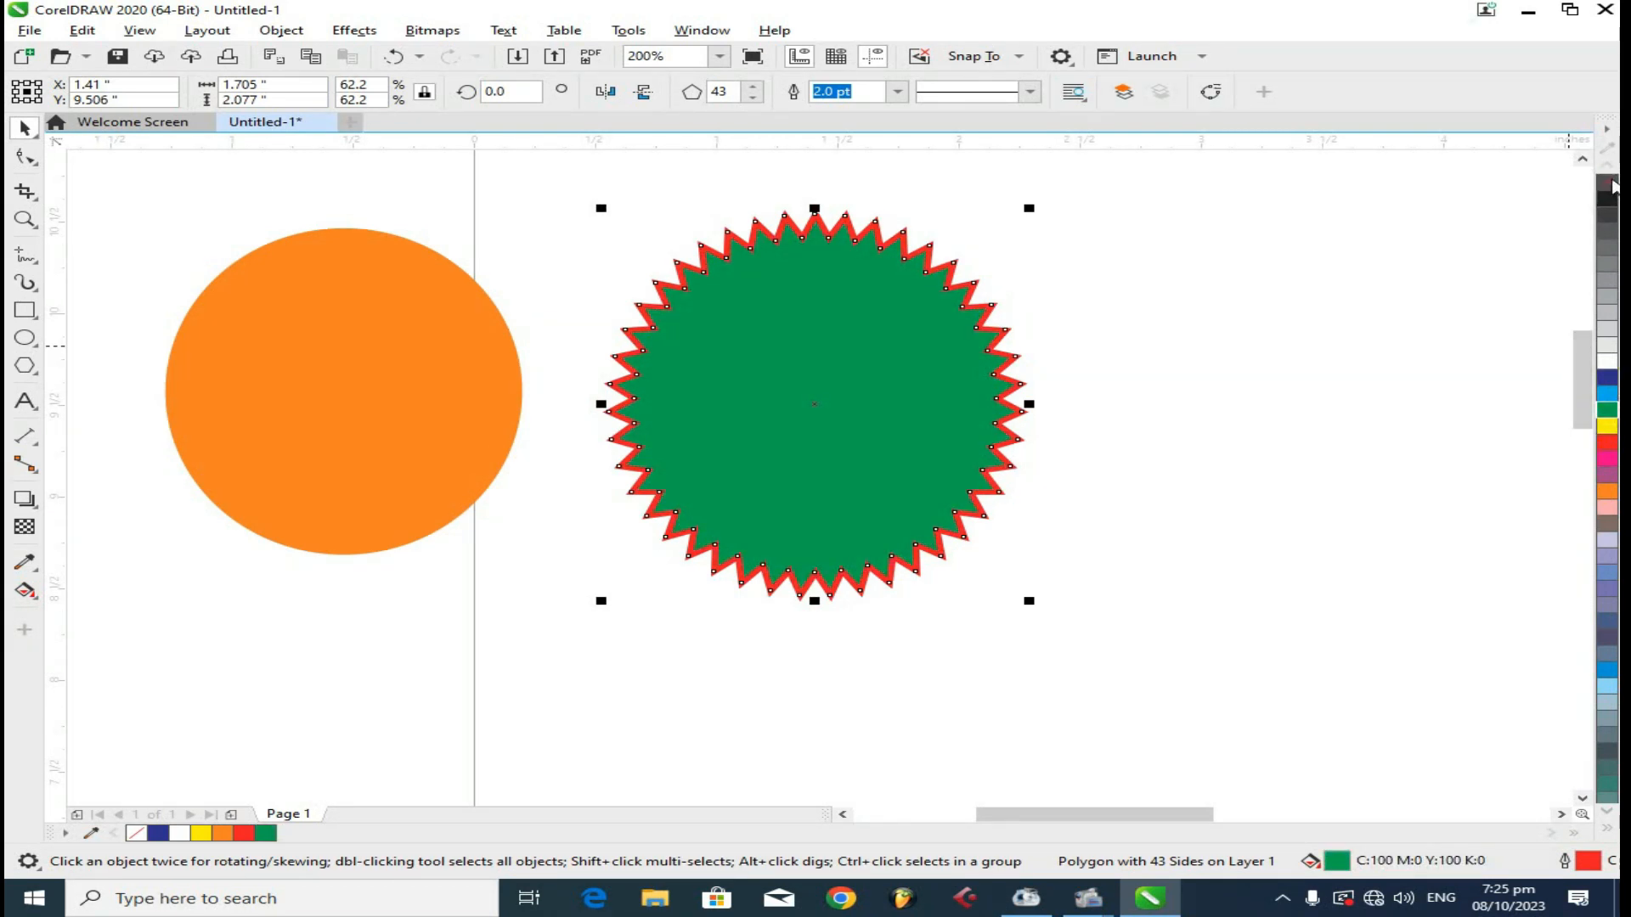
left_click(1612, 185)
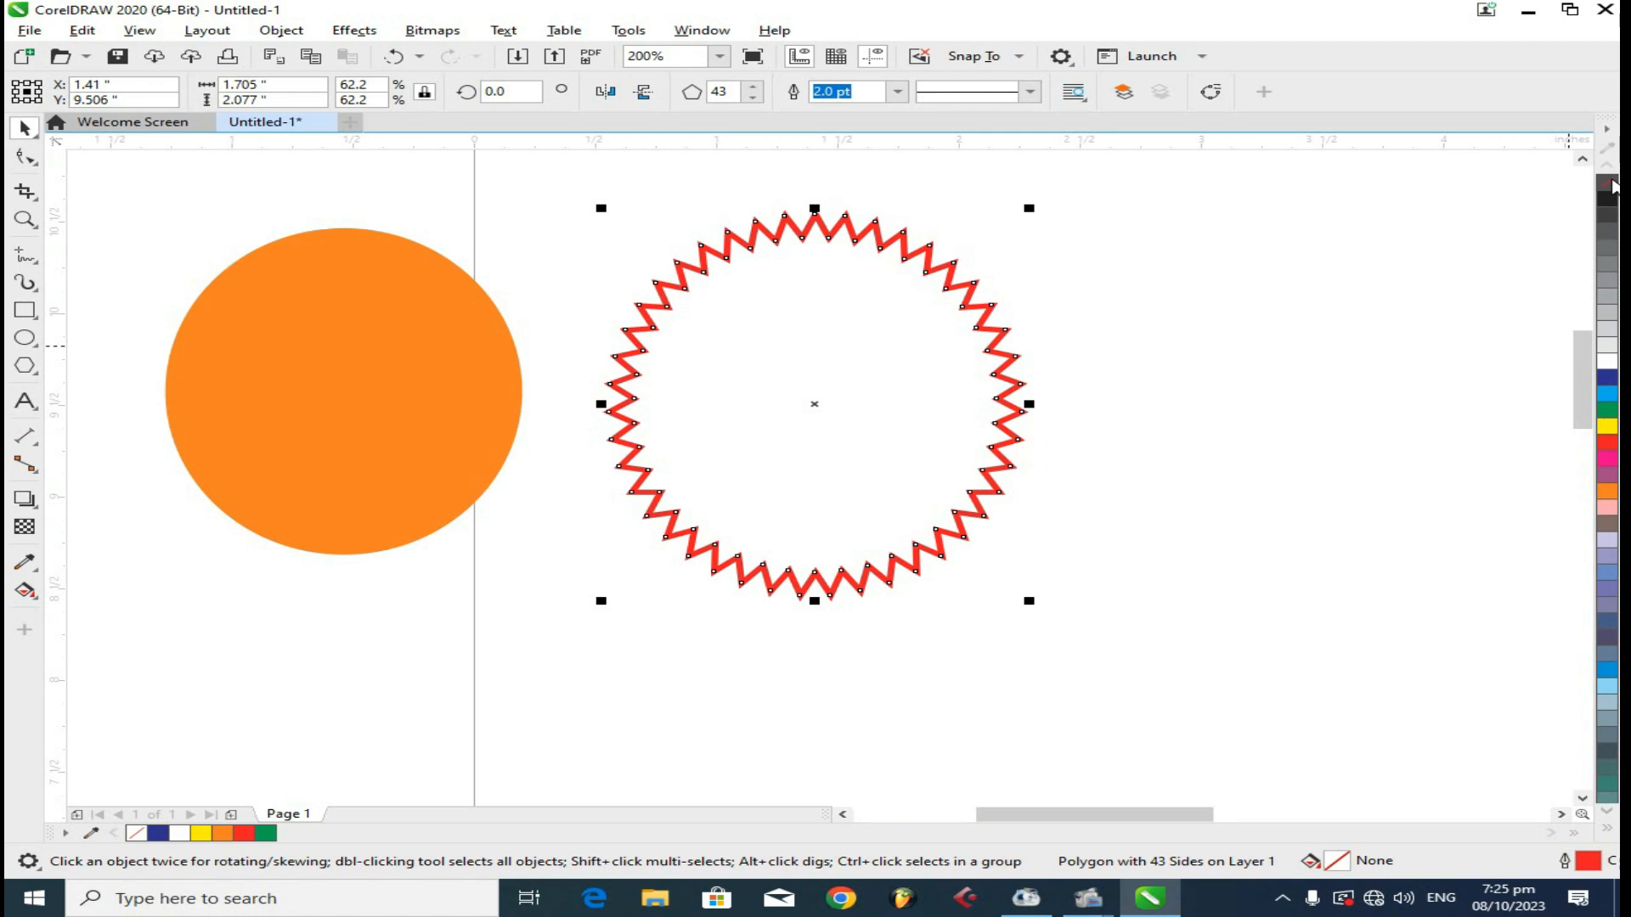
right_click(1612, 186)
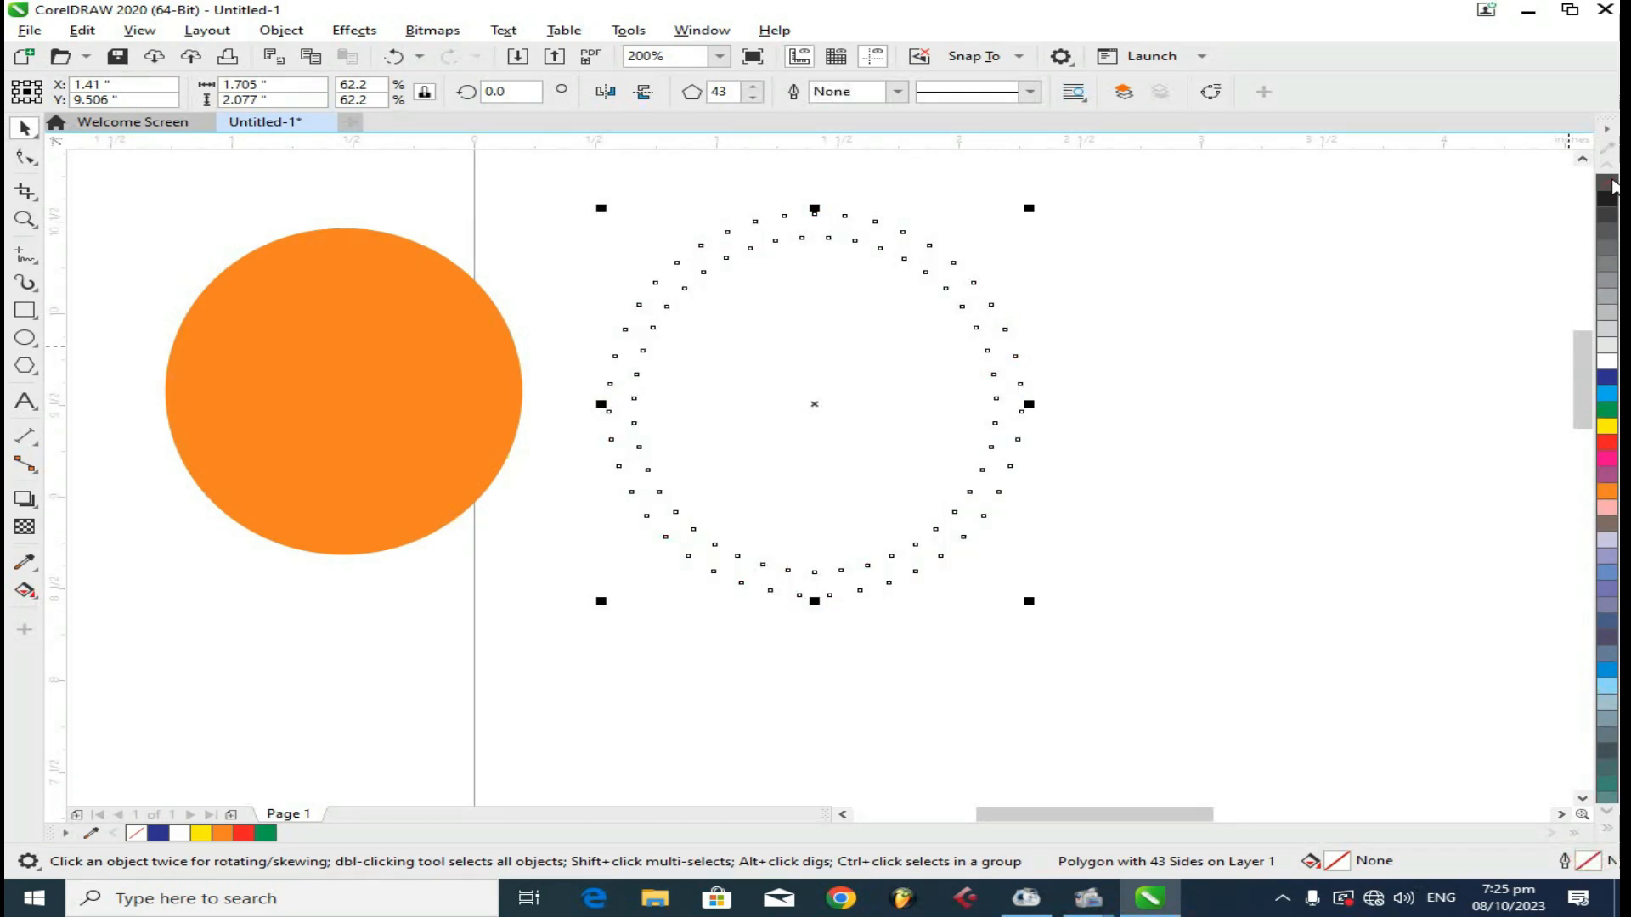
- Color the toothed polygon's fill and outline yellow (C:0 M:0 Y:100 K:0) and move it slightly closer to the orange ellipse
left_click(1607, 396)
left_click(1610, 426)
right_click(1612, 427)
left_click(1423, 384)
left_click_drag(940, 401, 895, 394)
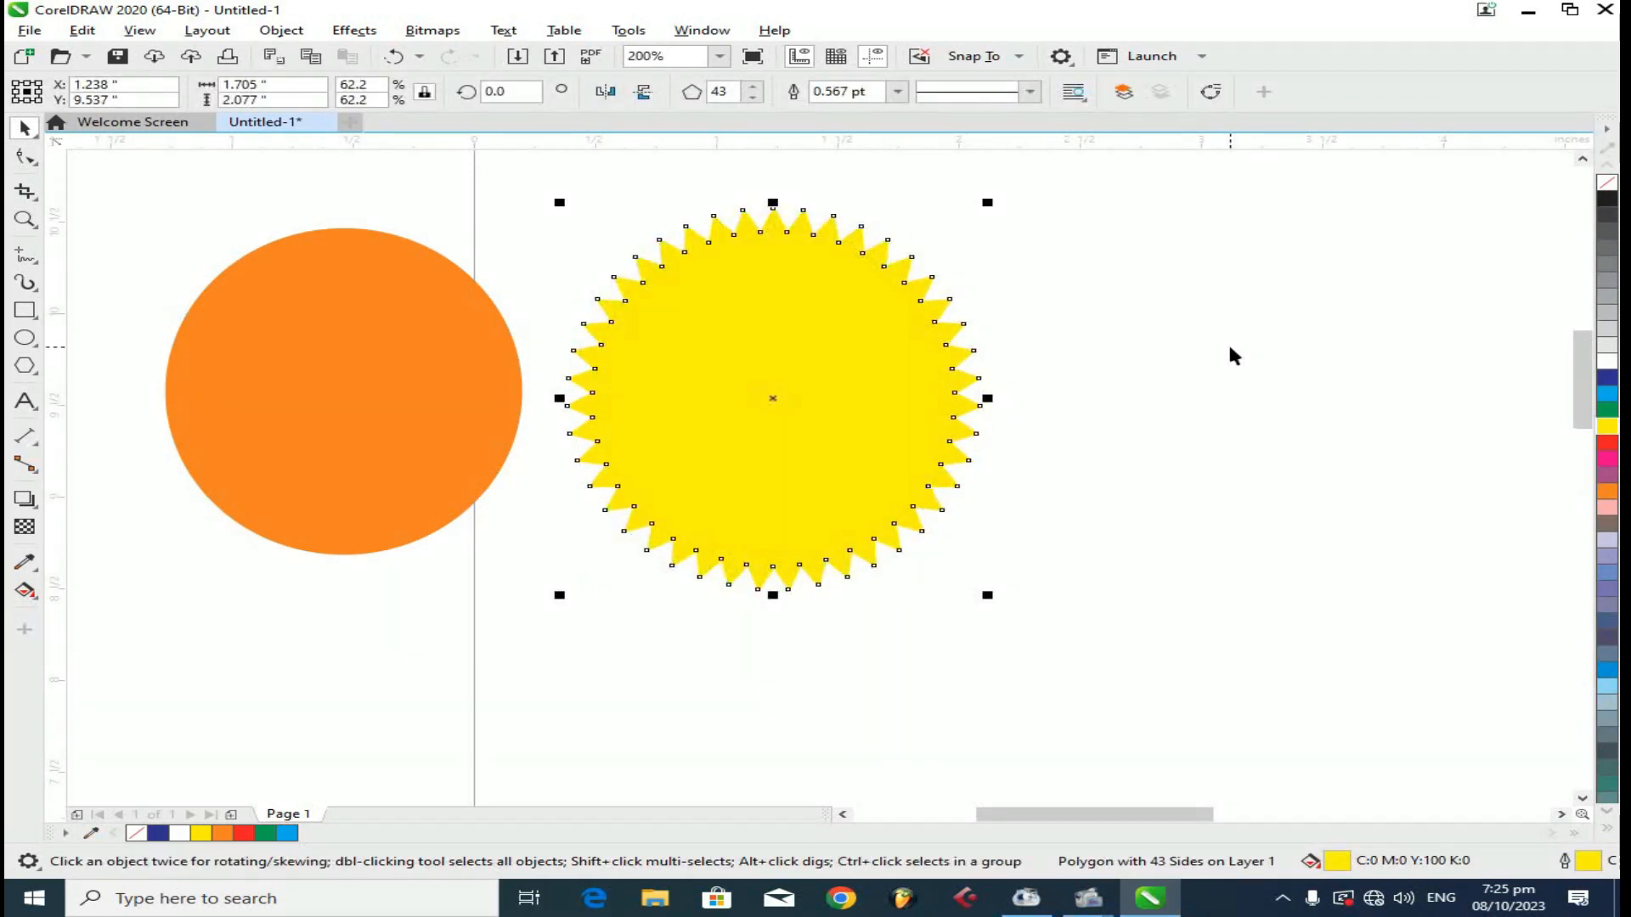
- Apply a dotted line style to the toothed polygon's outline and color the outline blue (C:100 M:100 Y:0 K:0)
left_click(994, 91)
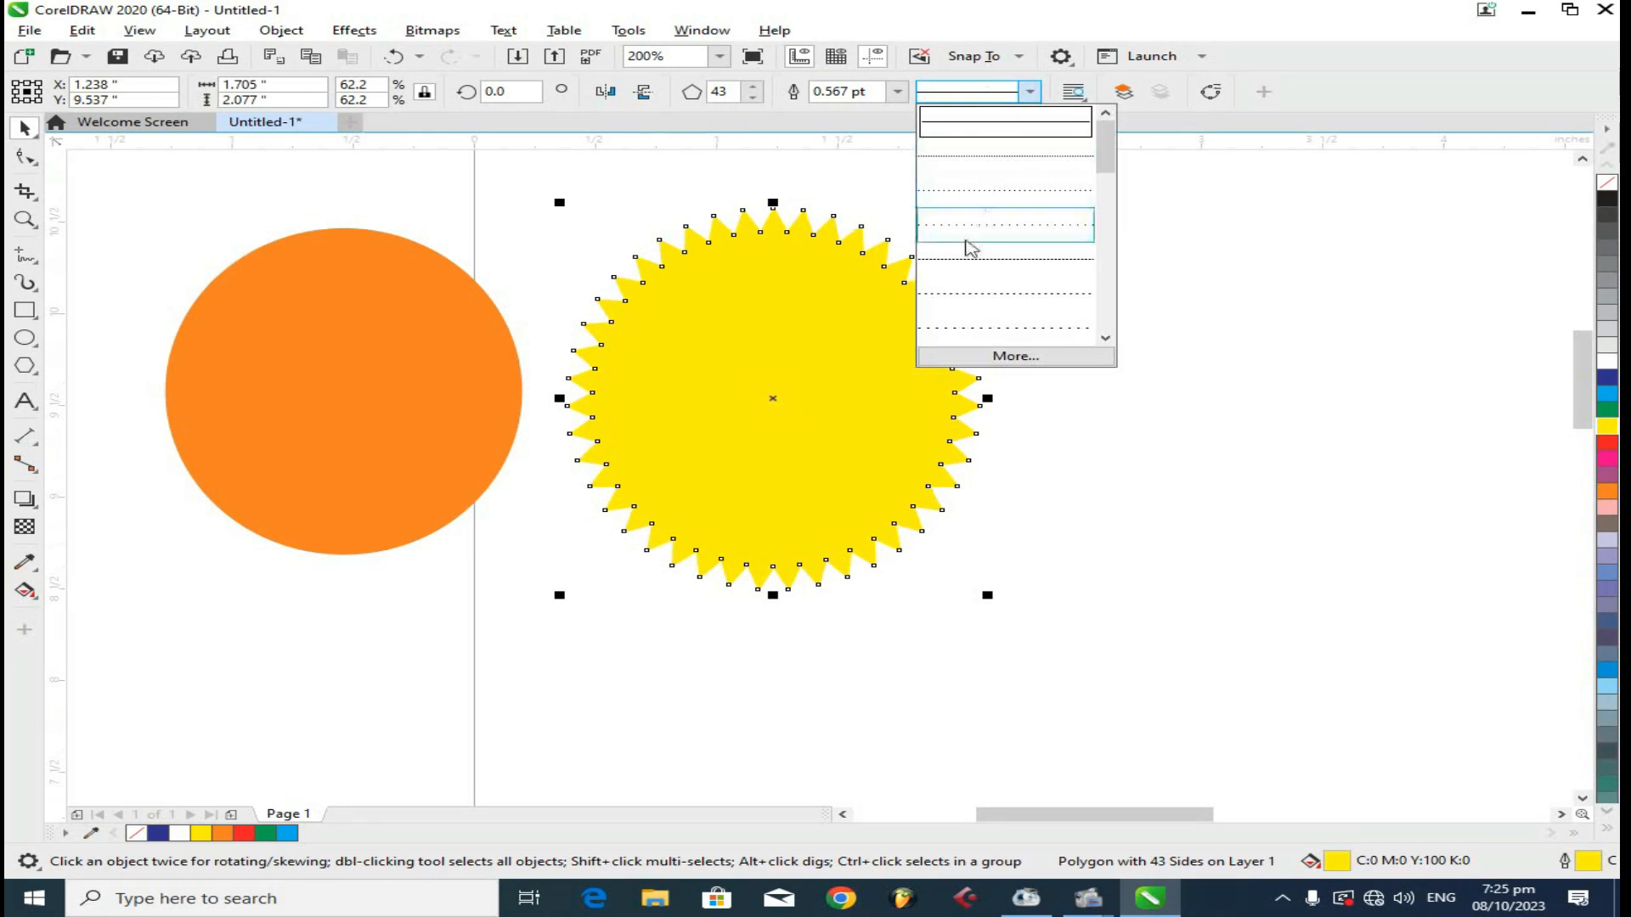
left_click(968, 240)
scroll(873, 267, "up", 1)
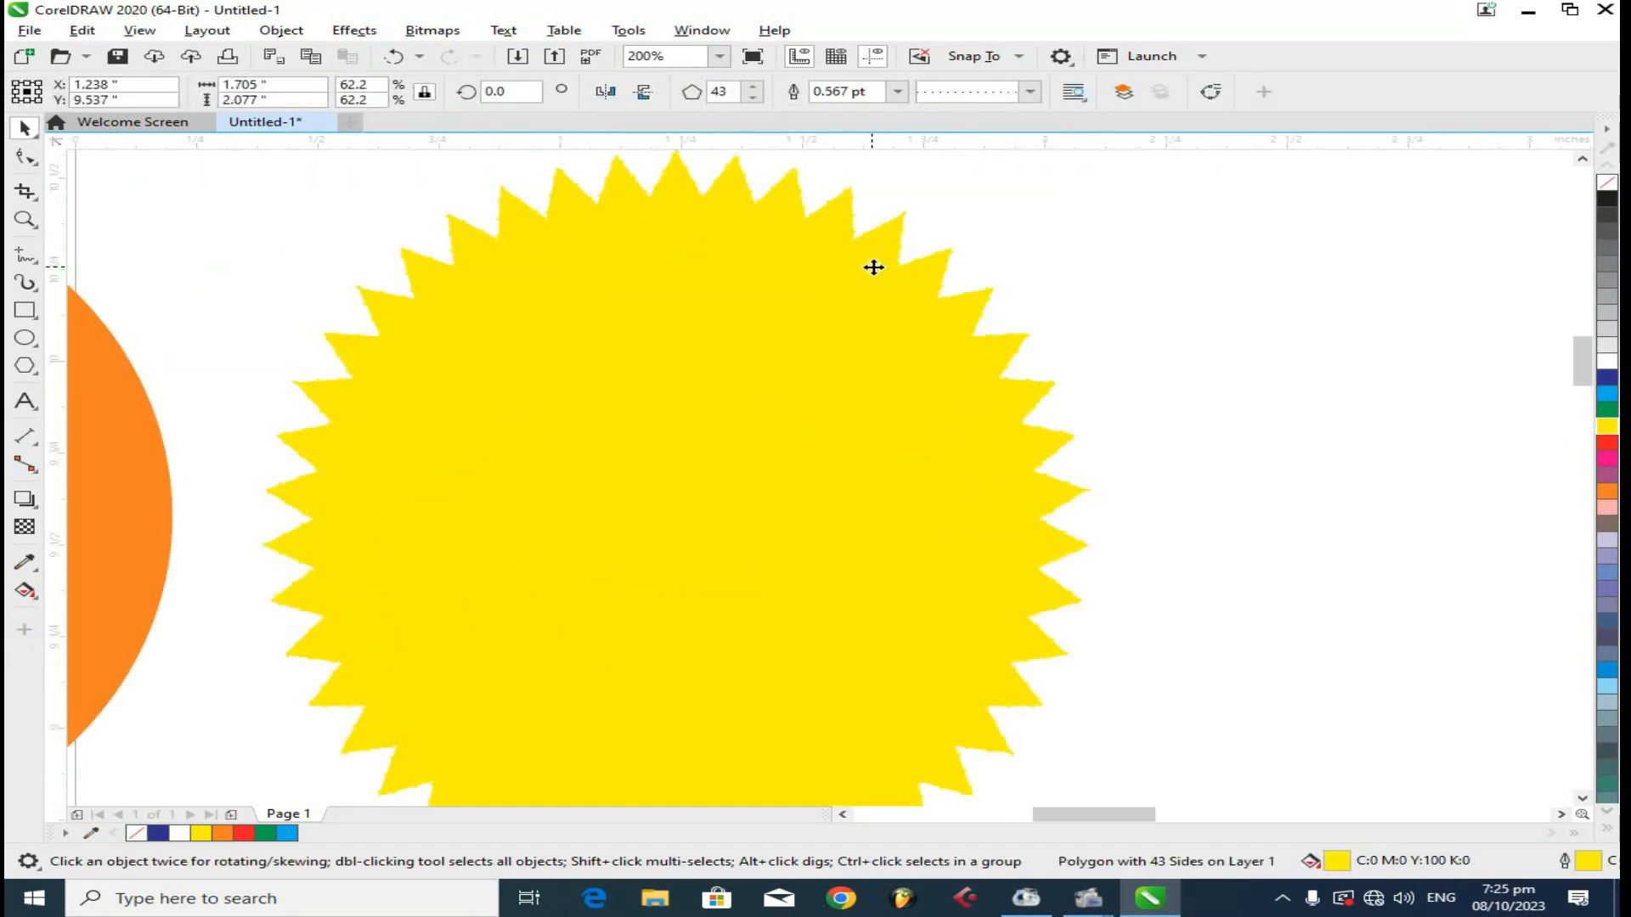
scroll(873, 267, "up", 2)
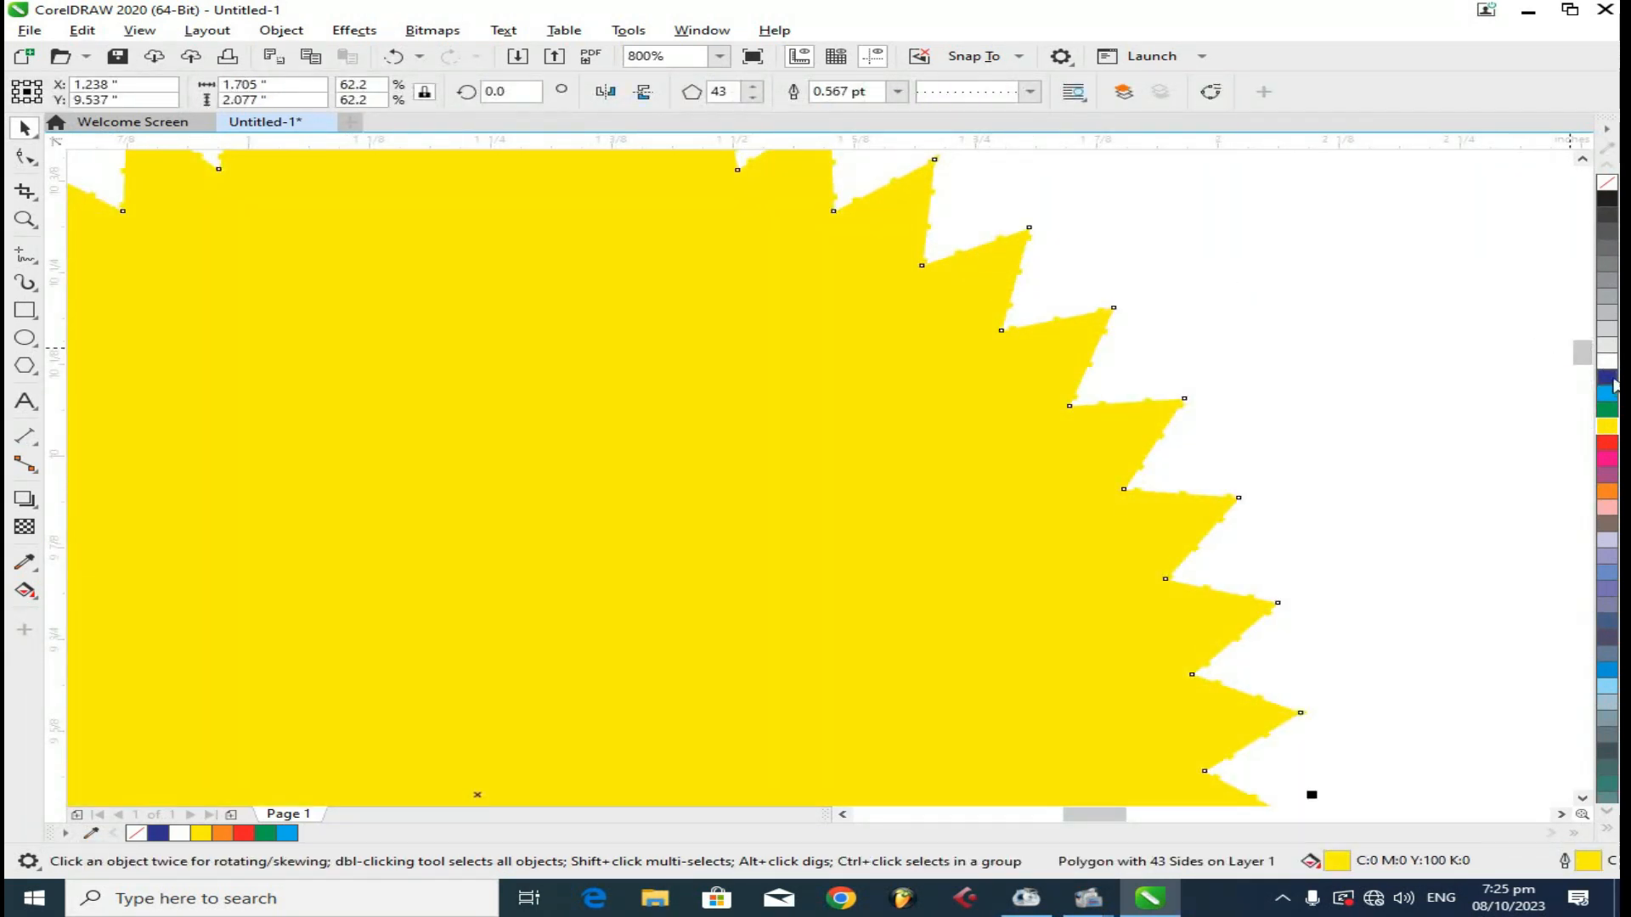
left_click(1220, 382)
scroll(1219, 382, "down", 1)
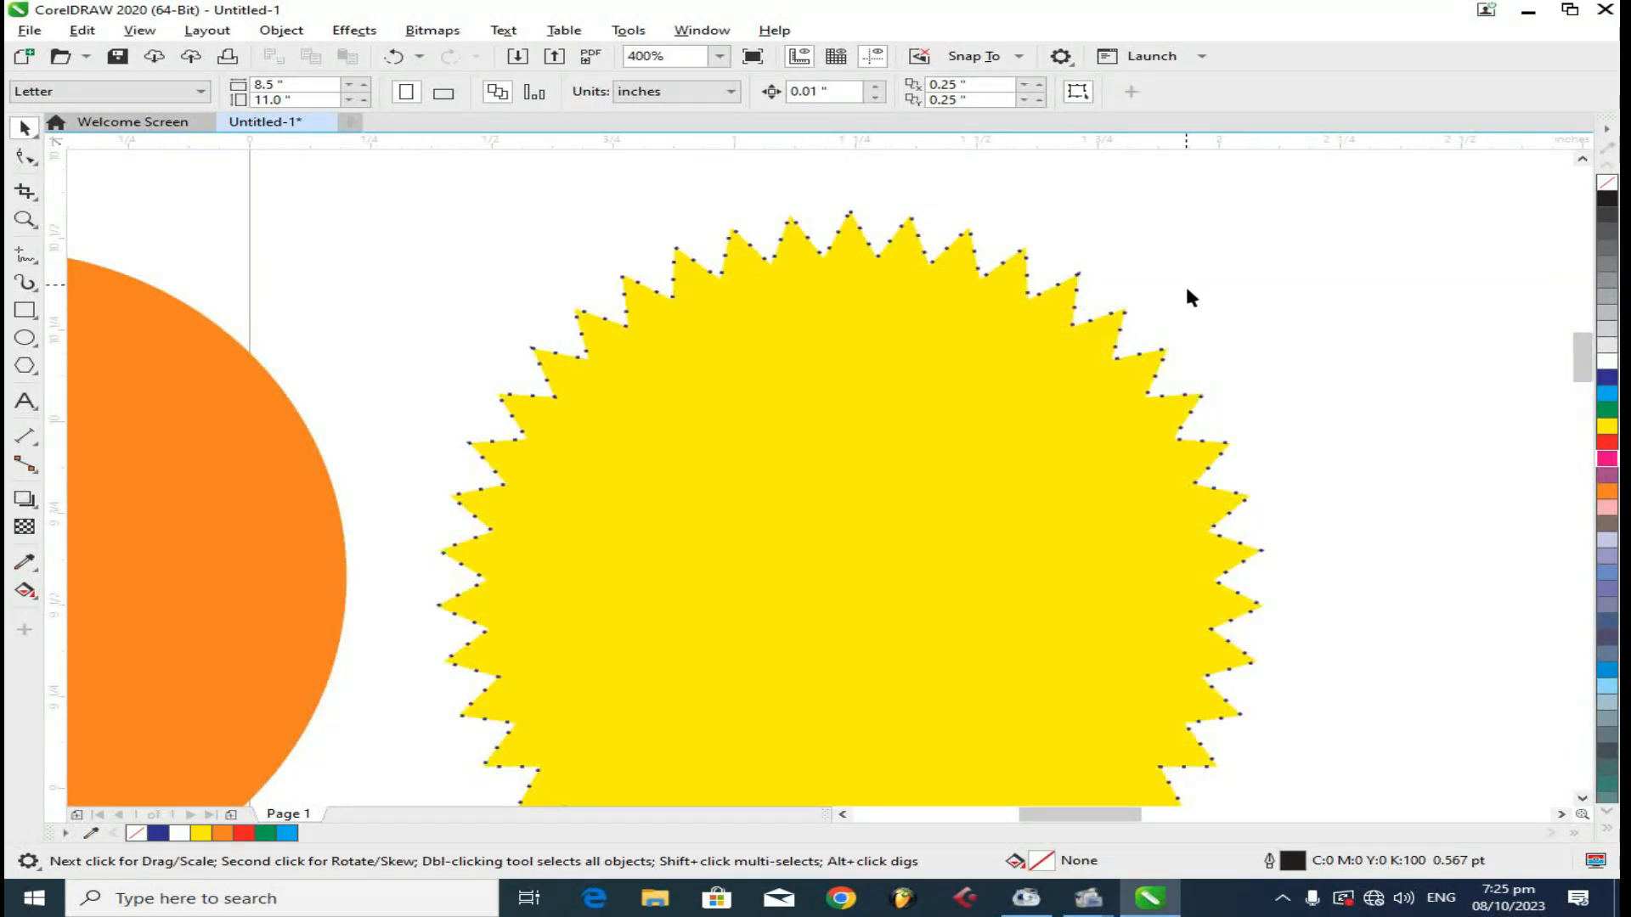
- Set the toothed polygon's outline width to 3.0 pt and switch its line style to longer dashes
left_click(973, 331)
left_click(897, 91)
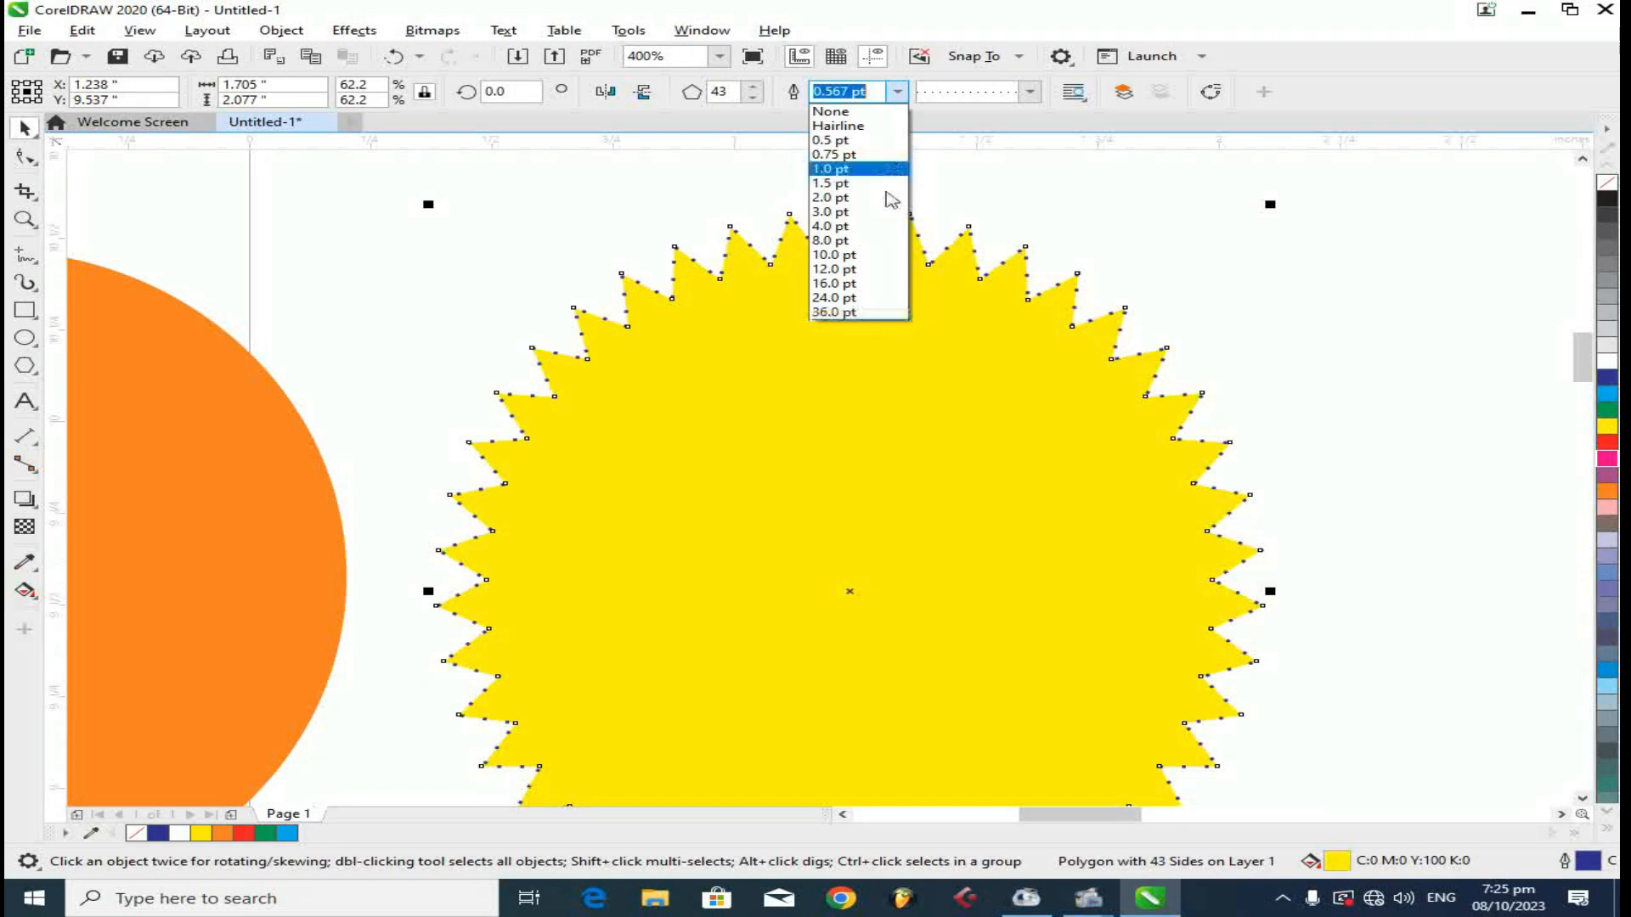
left_click(884, 219)
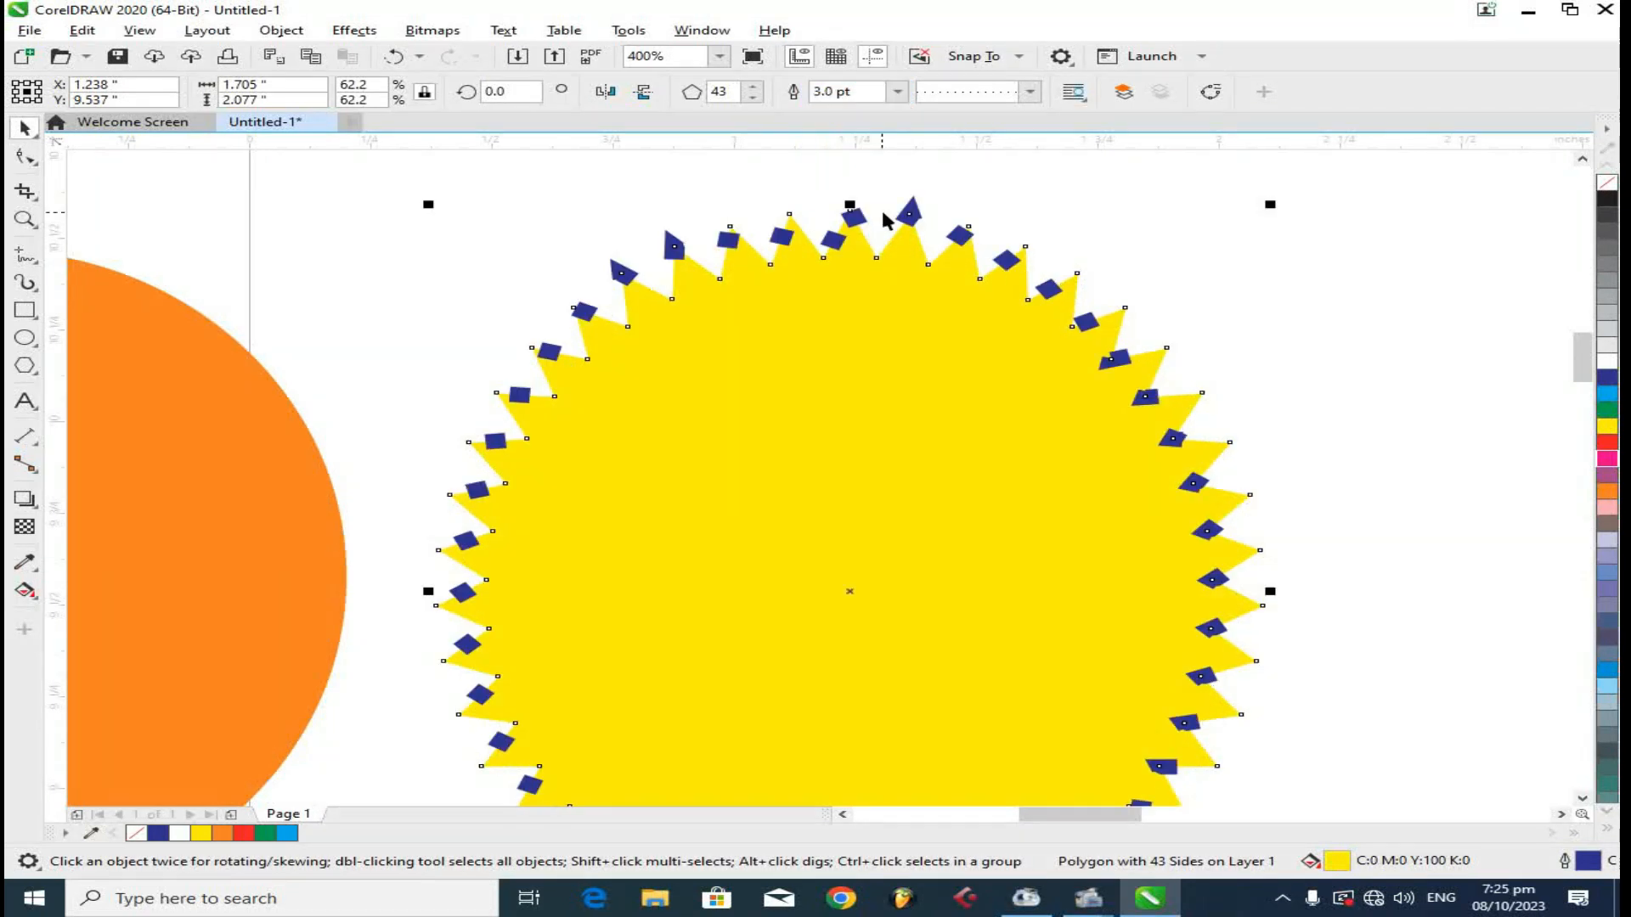
left_click(1038, 95)
left_click(1009, 309)
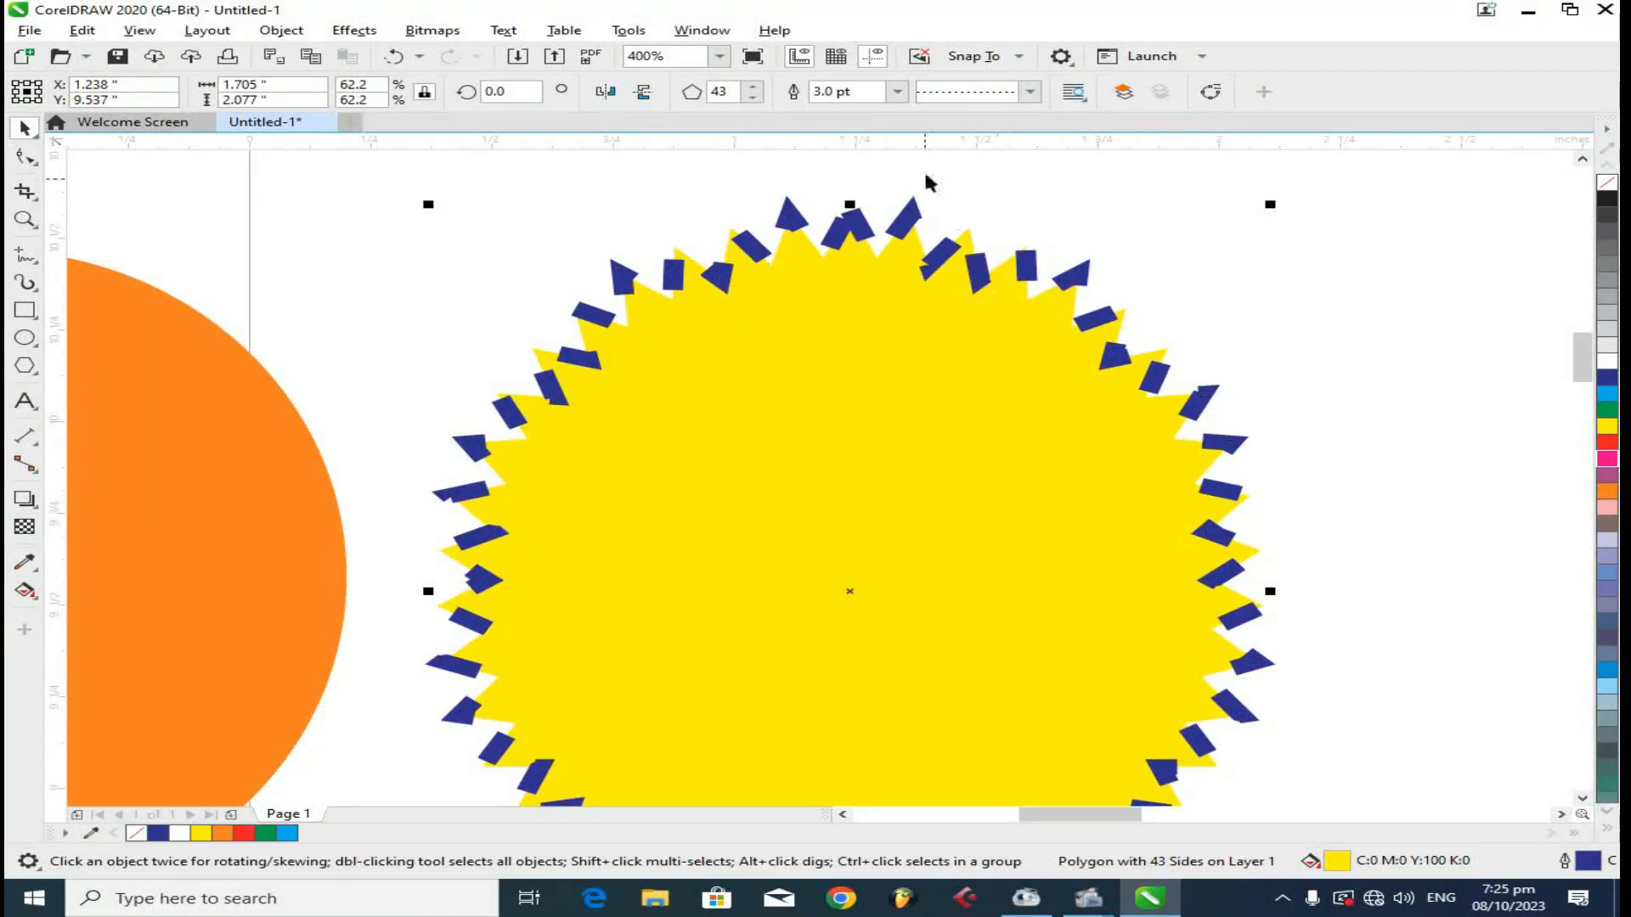
- Set the toothed polygon's dashed outline width to 0.5 pt and deselect it
left_click(897, 91)
left_click(892, 153)
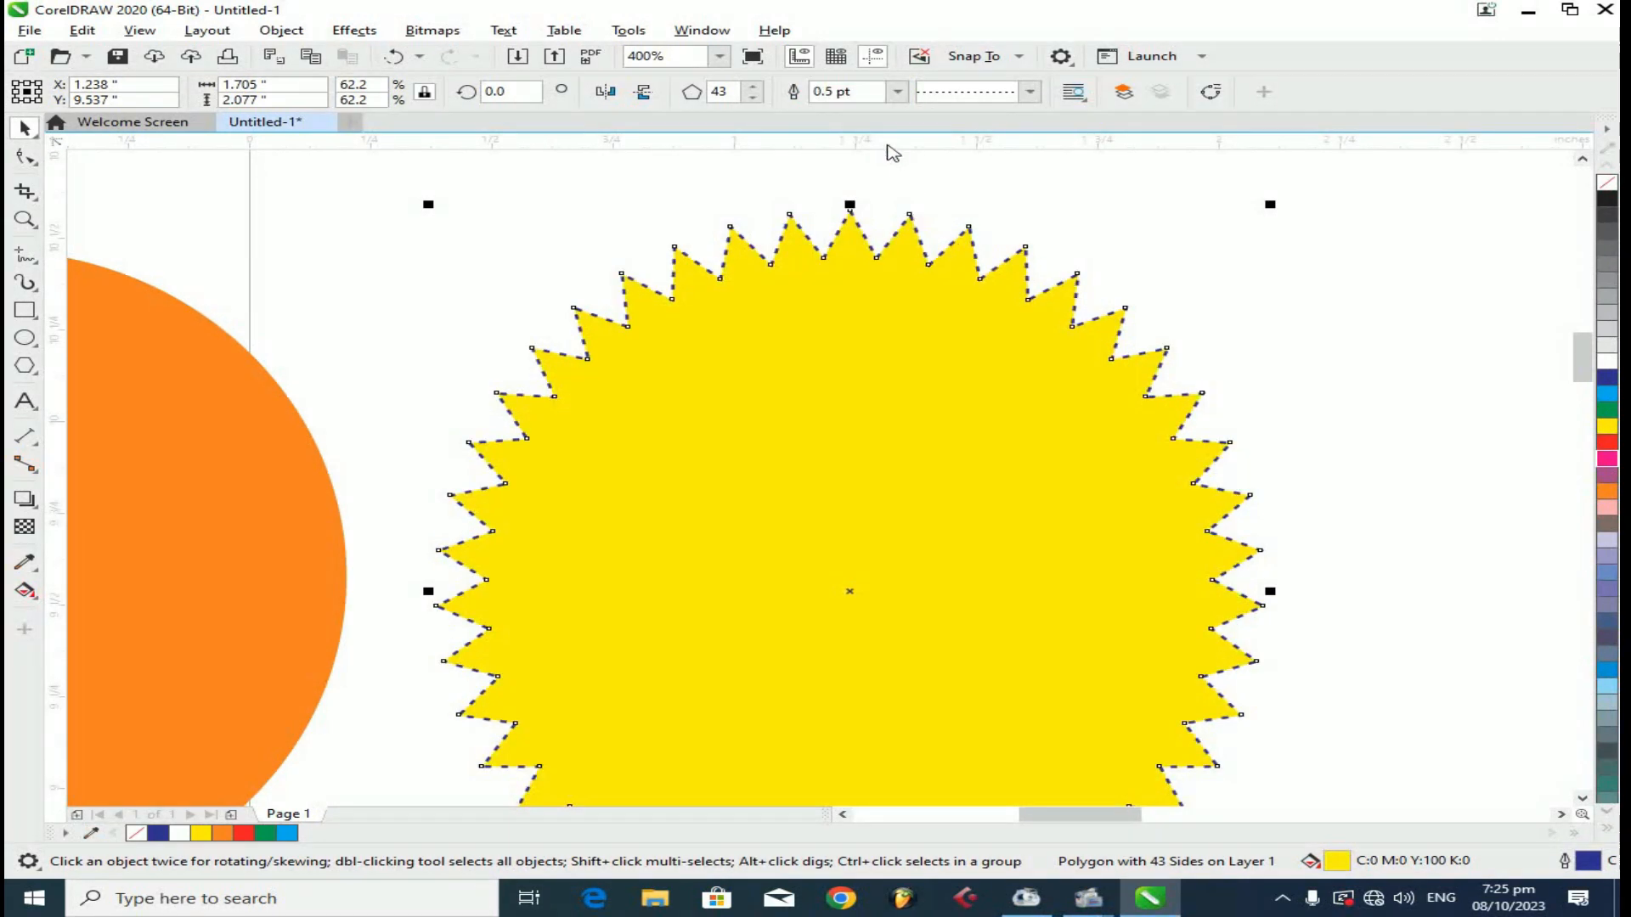
left_click(1099, 222)
scroll(1095, 225, "down", 1)
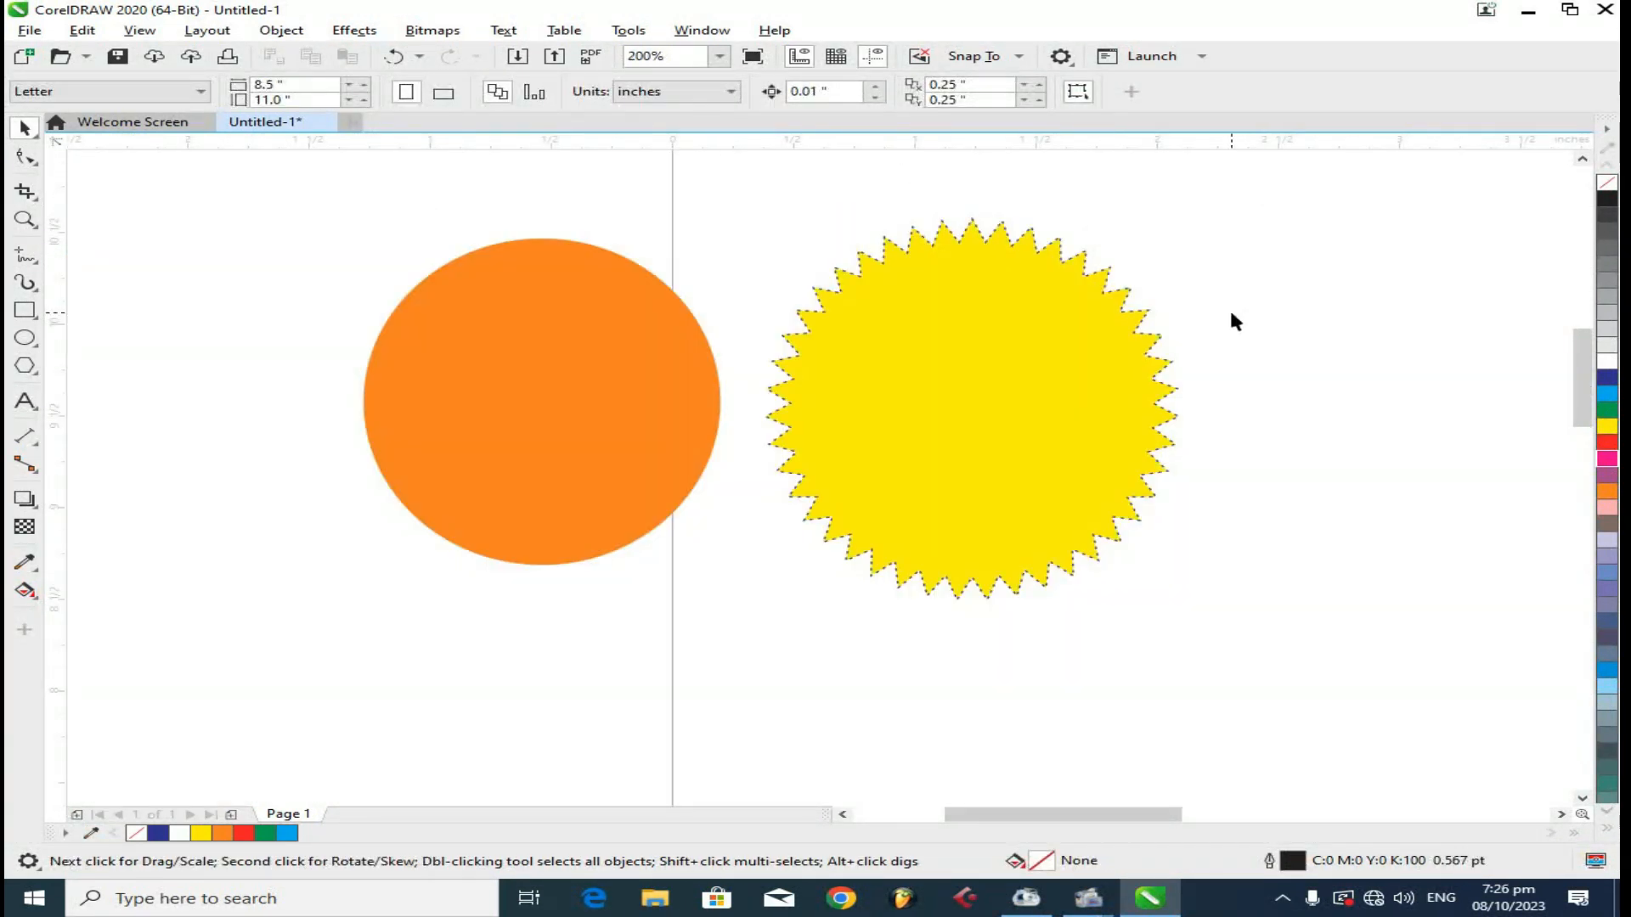
- Draw a five-sided polygon about 1.45 by 1.70 inches on the empty page area beside the yellow badge
left_click(1044, 344)
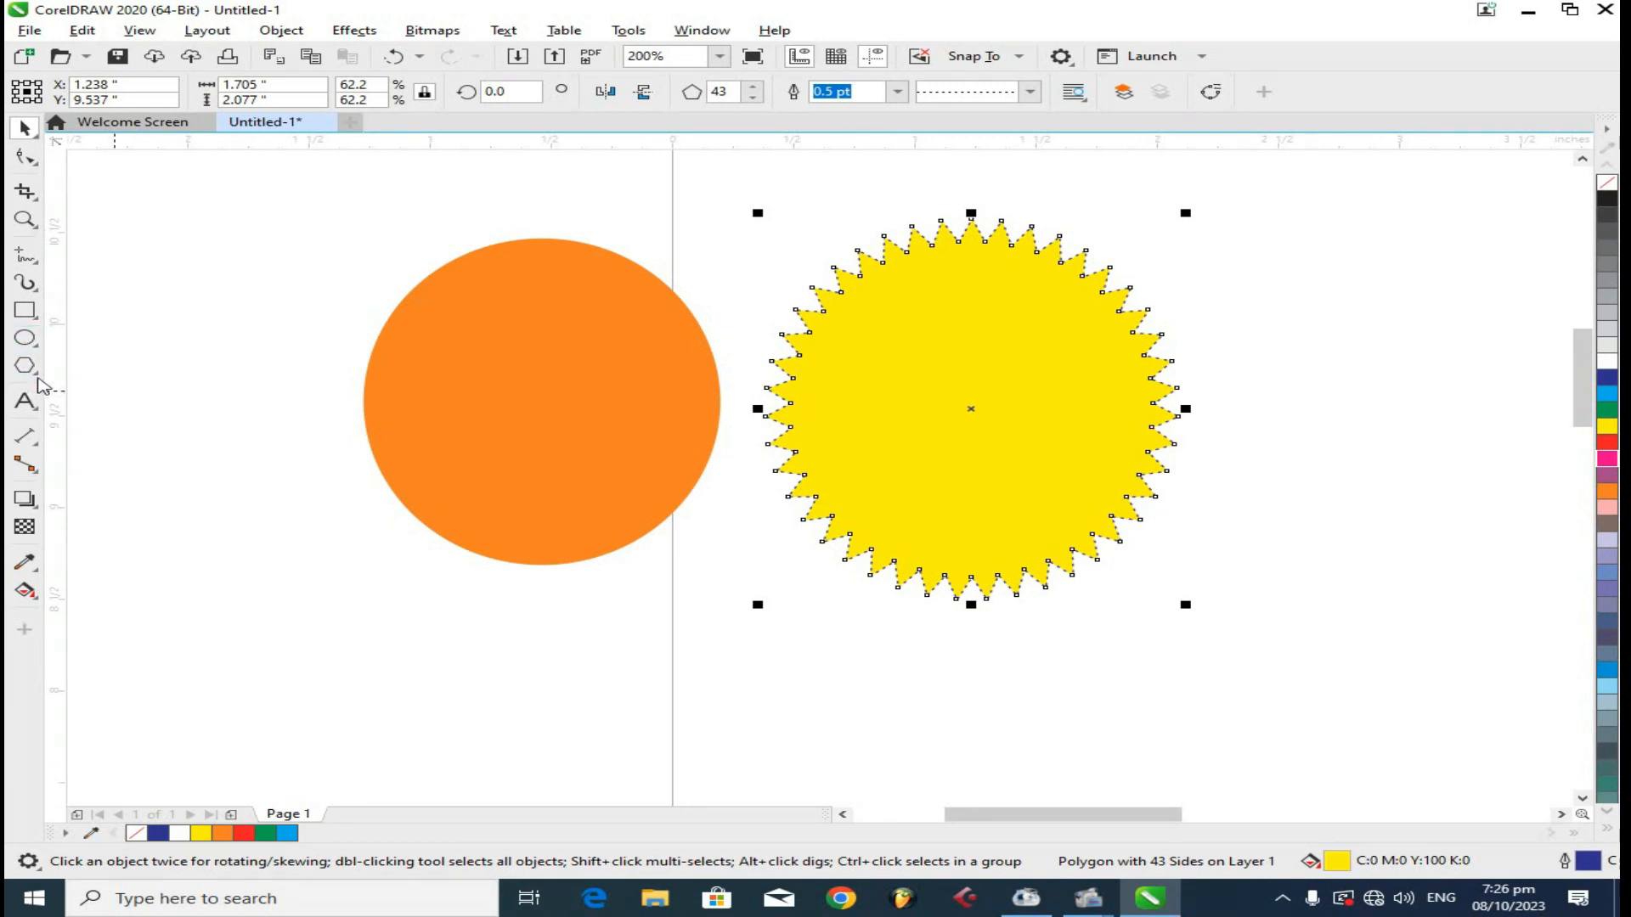
left_click(37, 382)
left_click(93, 366)
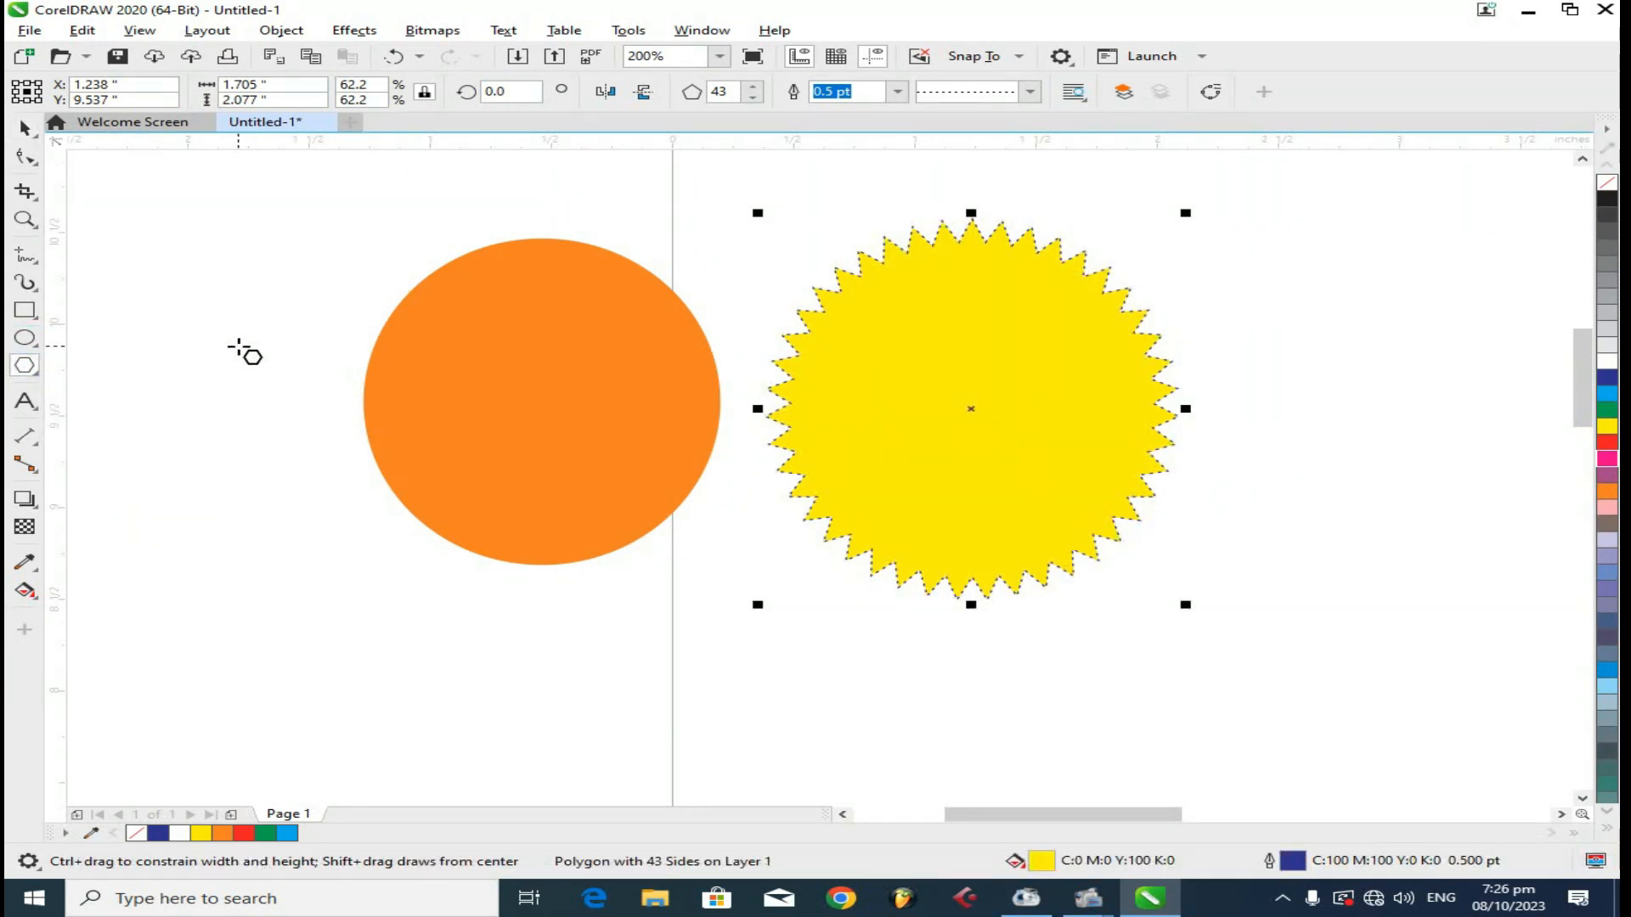
scroll(239, 347, "down", 1)
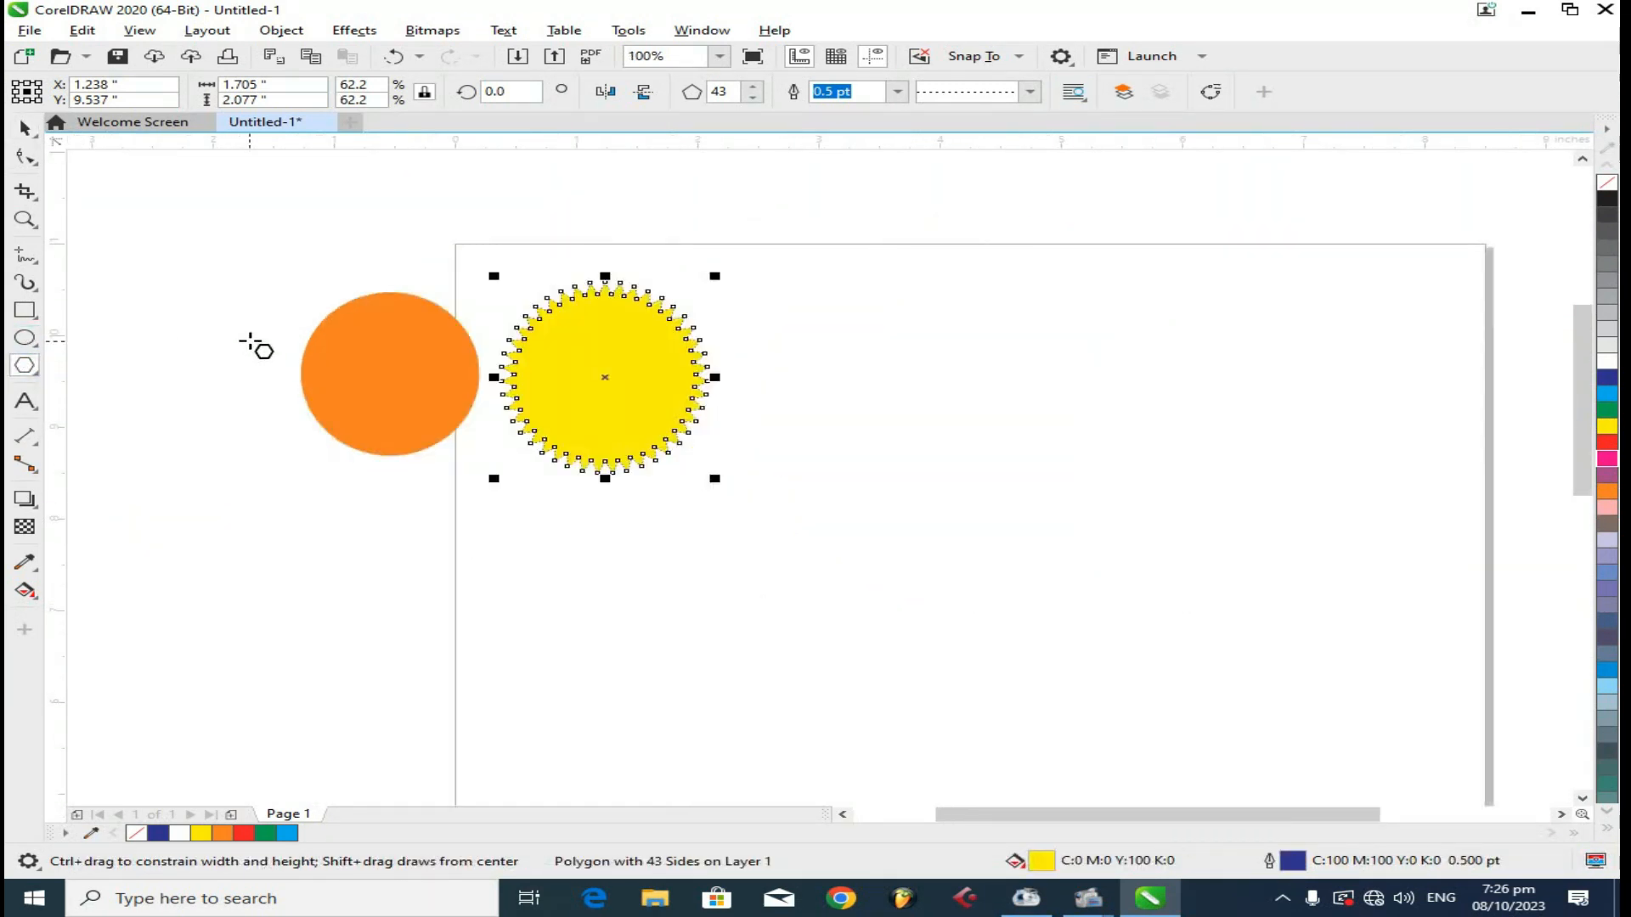
left_click(43, 384)
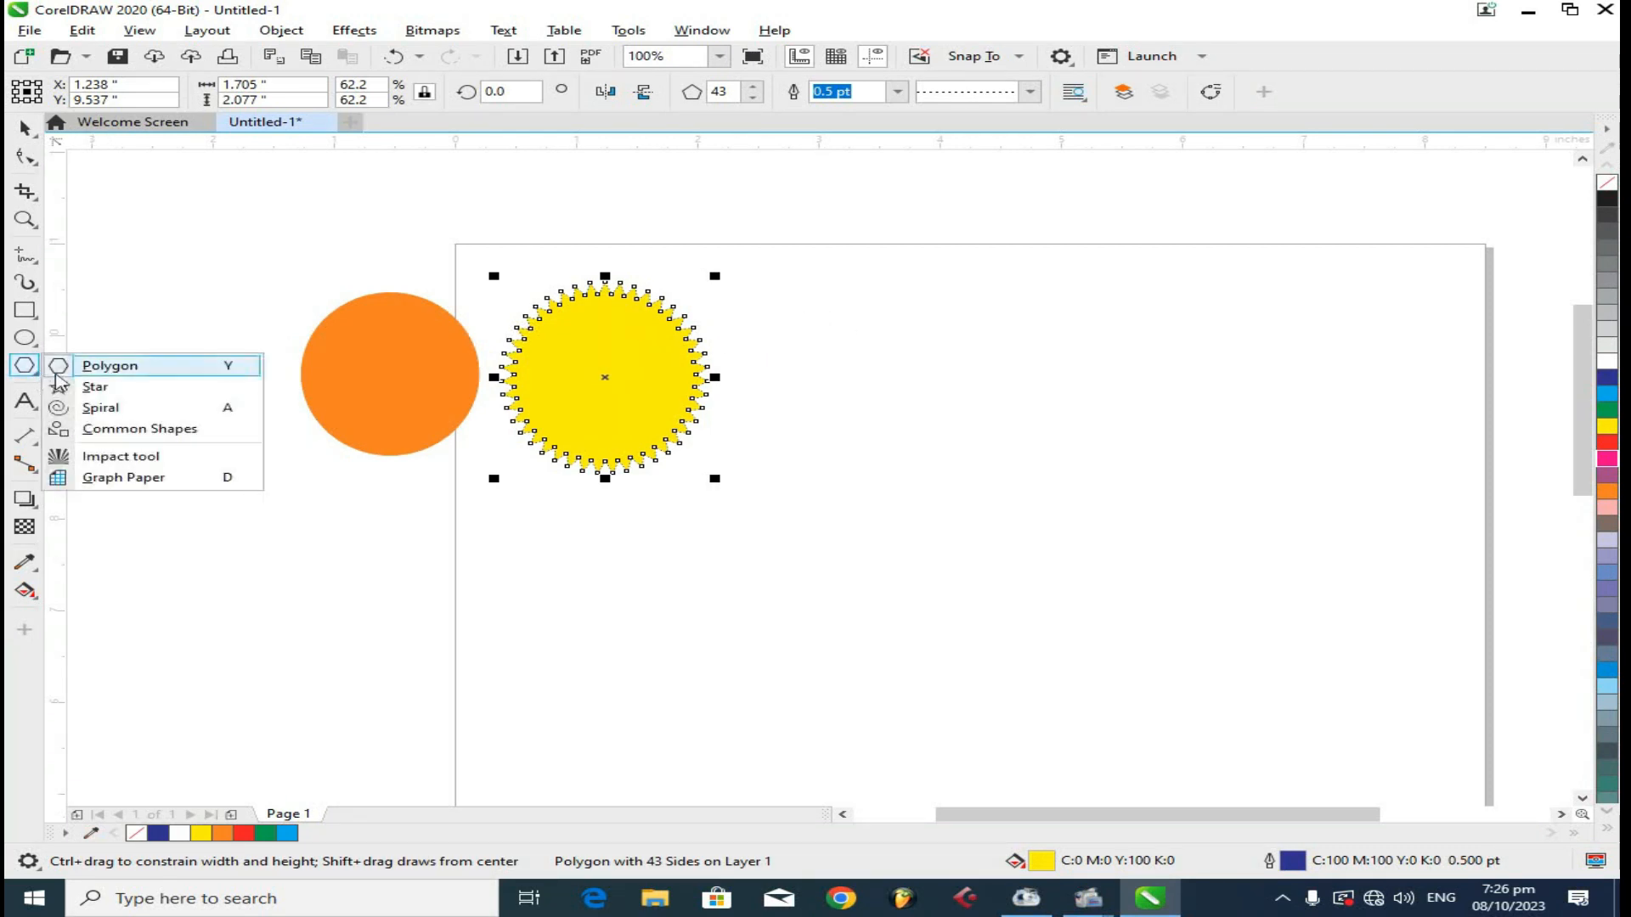
left_click(104, 365)
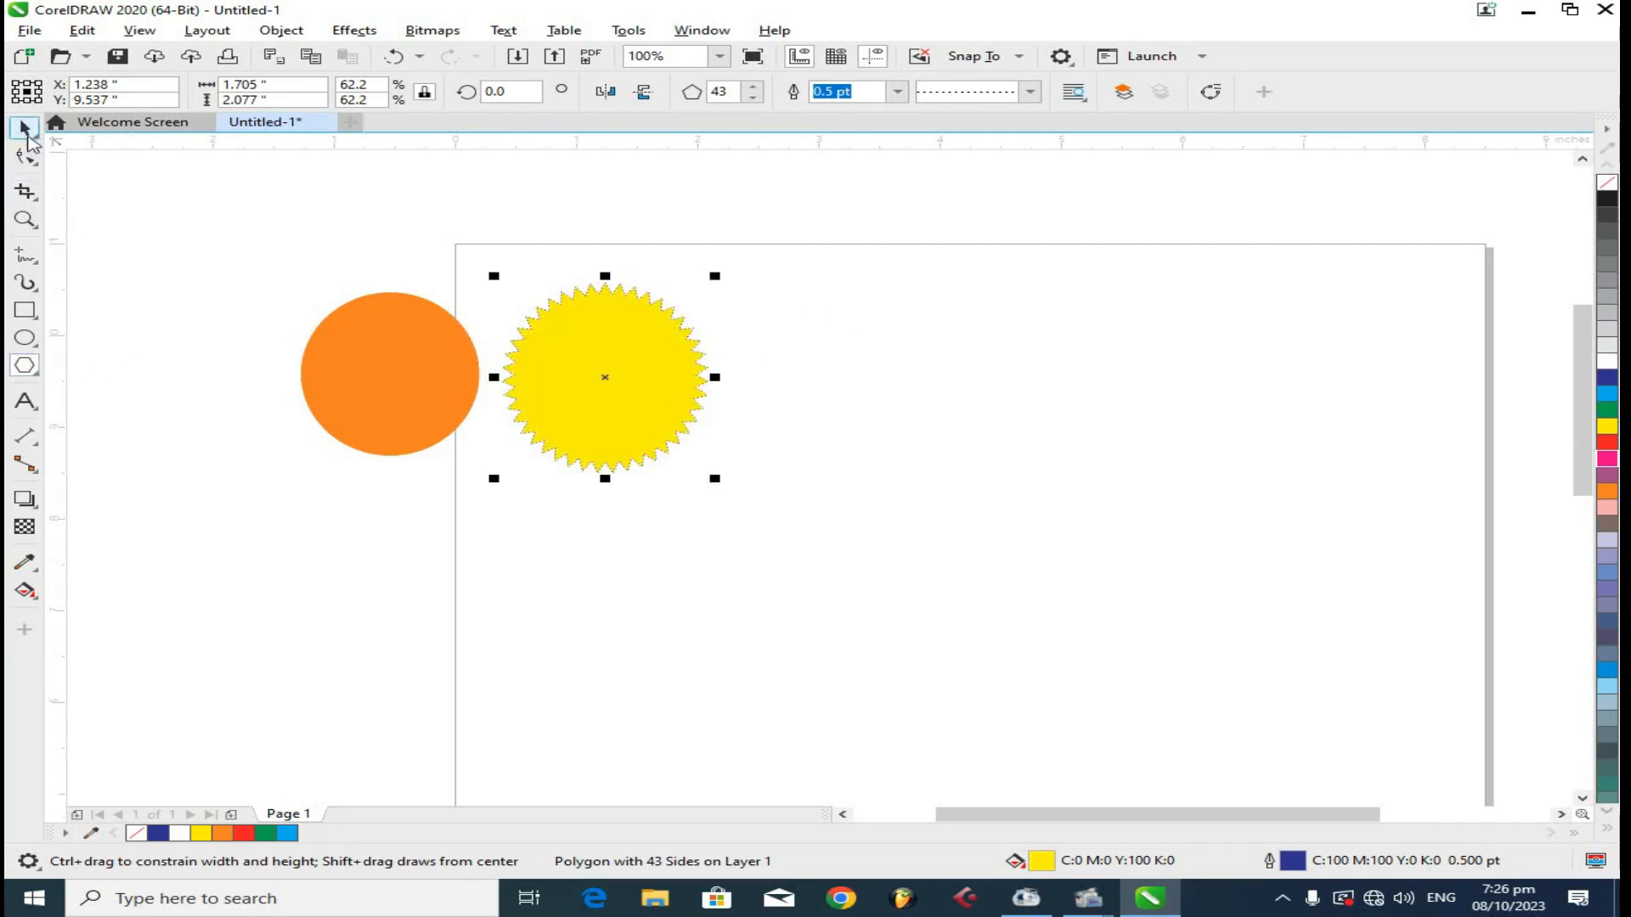
left_click(25, 129)
left_click(207, 253)
key("y")
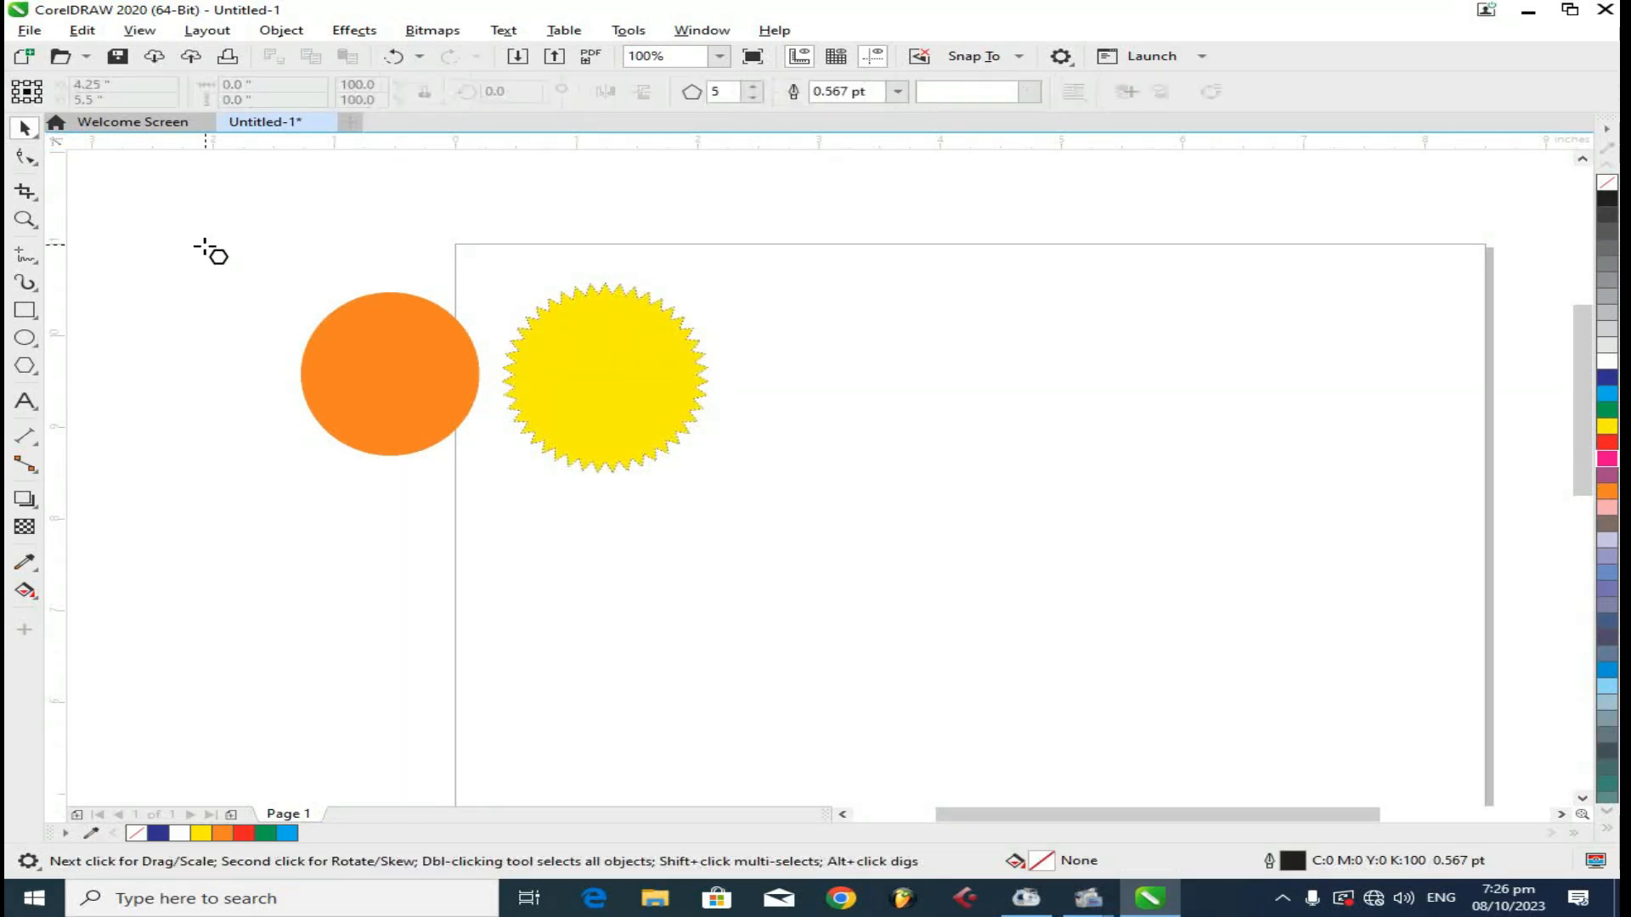
left_click_drag(870, 305, 1059, 473)
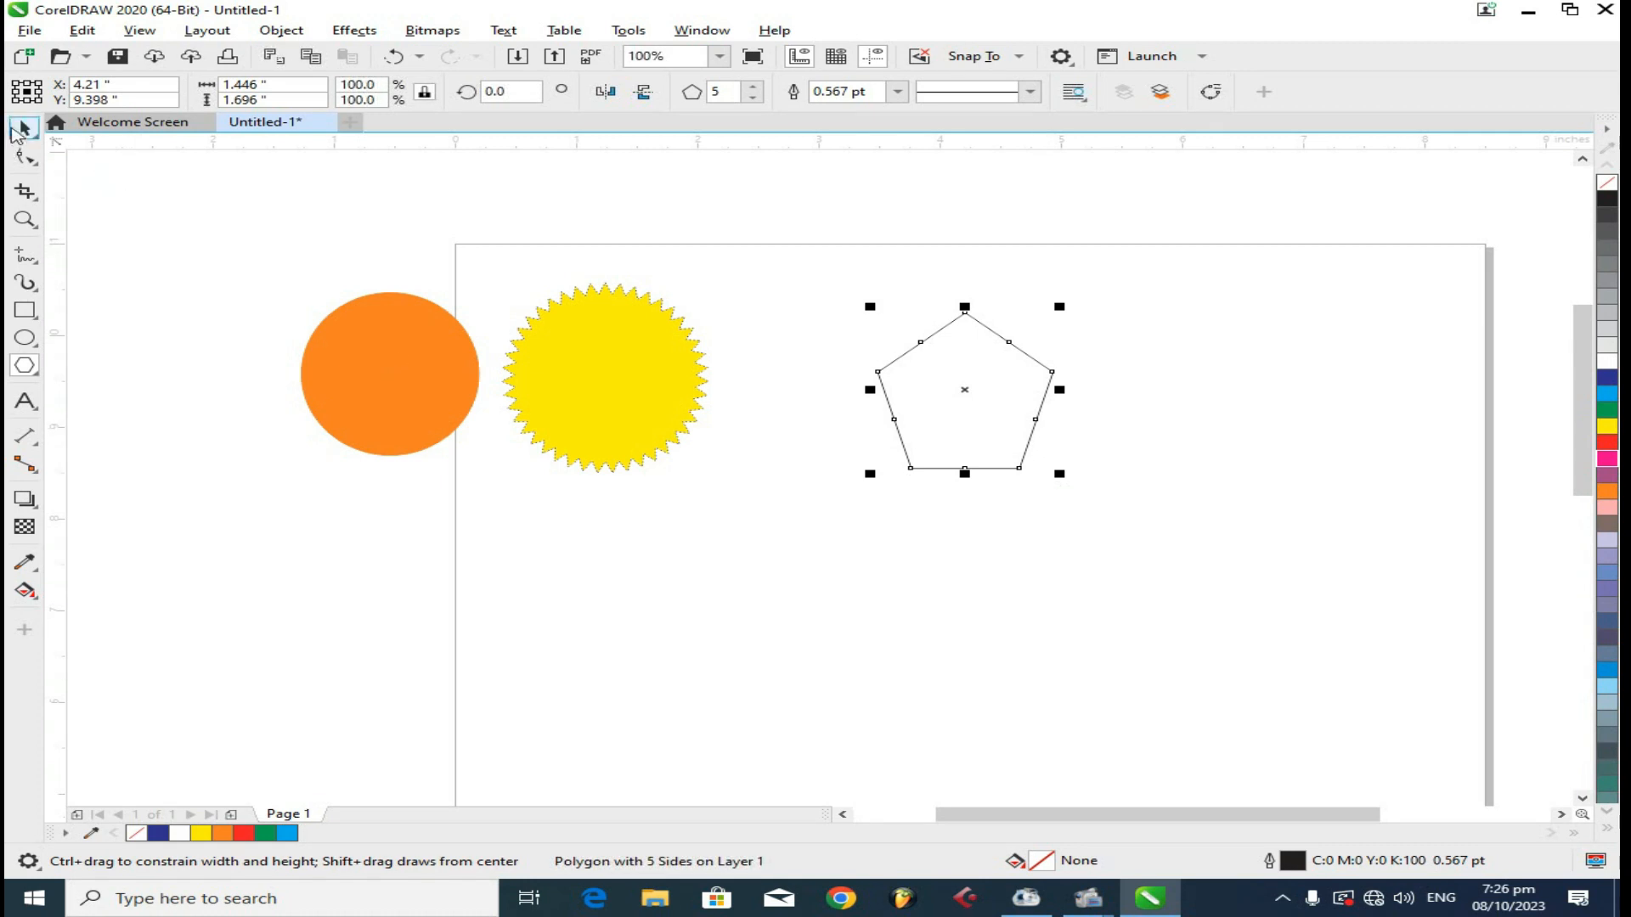
- Change the pentagon to six sides, scale it down to 89.5% and move it close beside the yellow badge
left_click(25, 128)
left_click(752, 86)
left_click_drag(969, 346, 826, 310)
left_click_drag(908, 452, 891, 436)
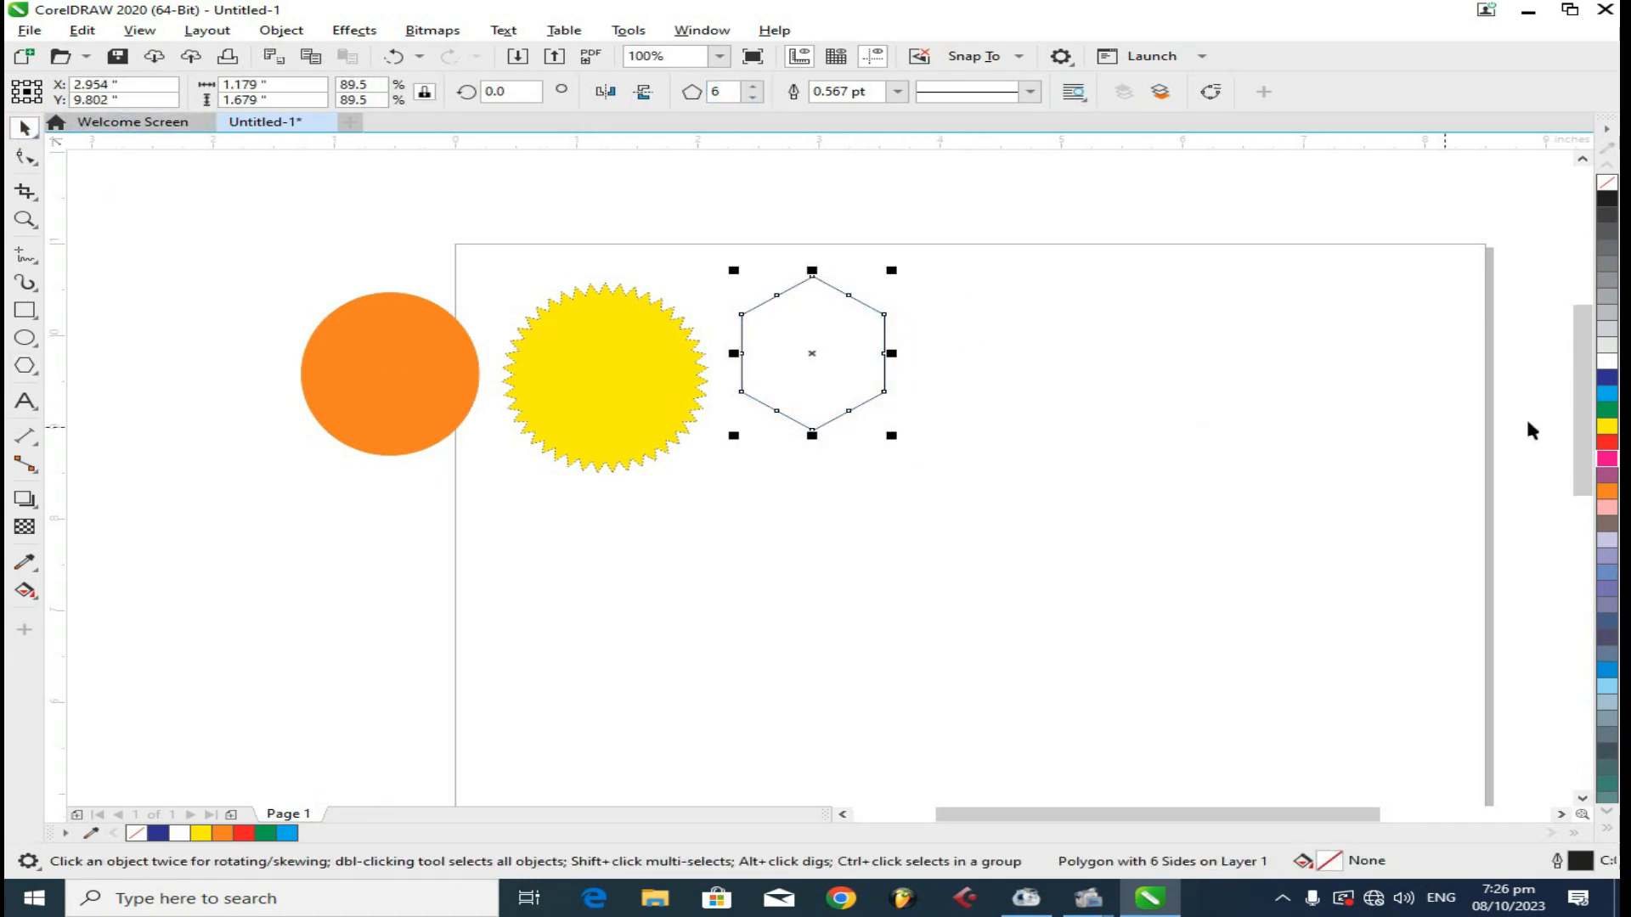
- Color the hexagon's fill and outline red (C:0 M:100 Y:100 K:0) and place a copy directly below it
left_click(1610, 445)
left_click(953, 388)
left_click_drag(781, 384, 775, 506)
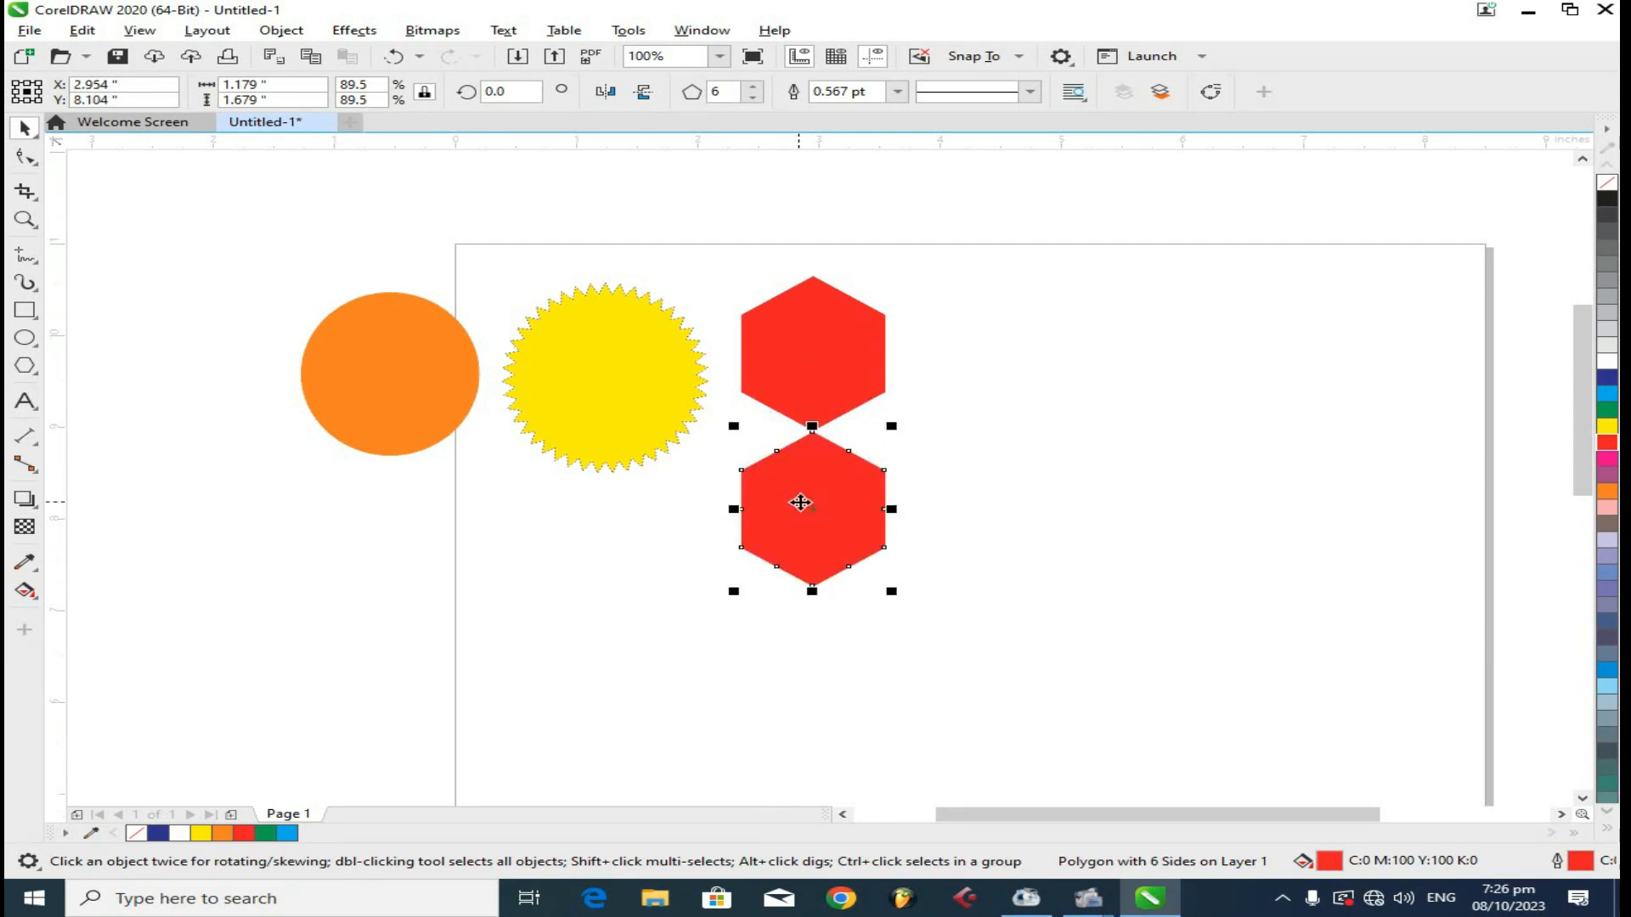
- Copy the two stacked red hexagons sideways to make a two-by-two block touching at the edges
left_click(823, 379, "shift")
left_click_drag(804, 368, 951, 389)
left_click(1144, 418)
left_click(982, 364)
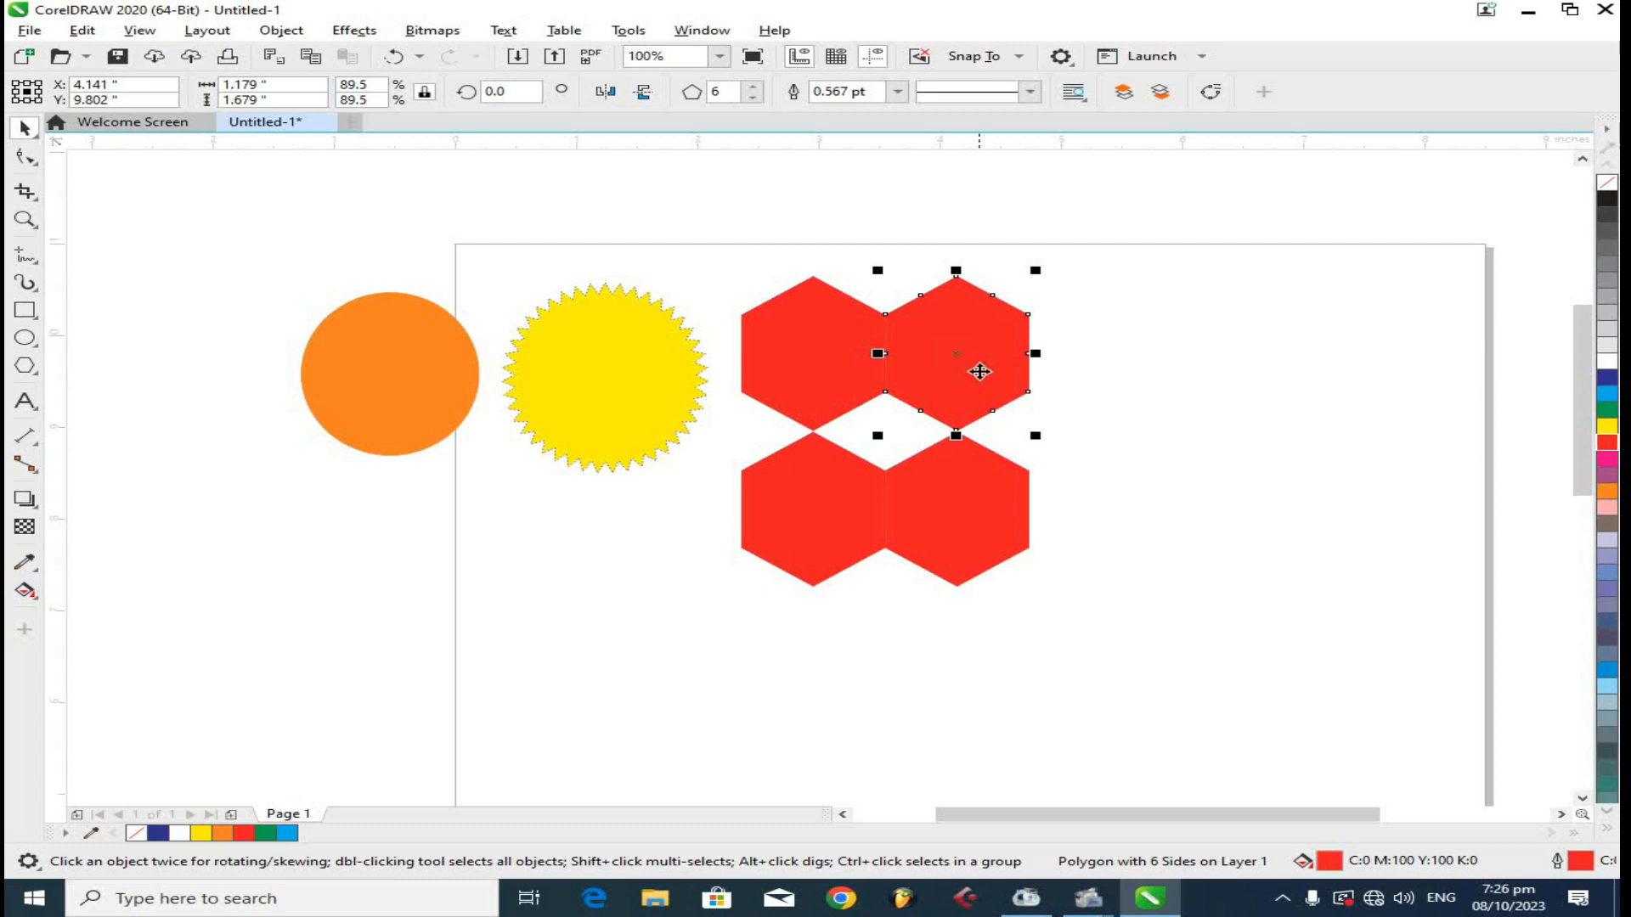
left_click(1083, 435)
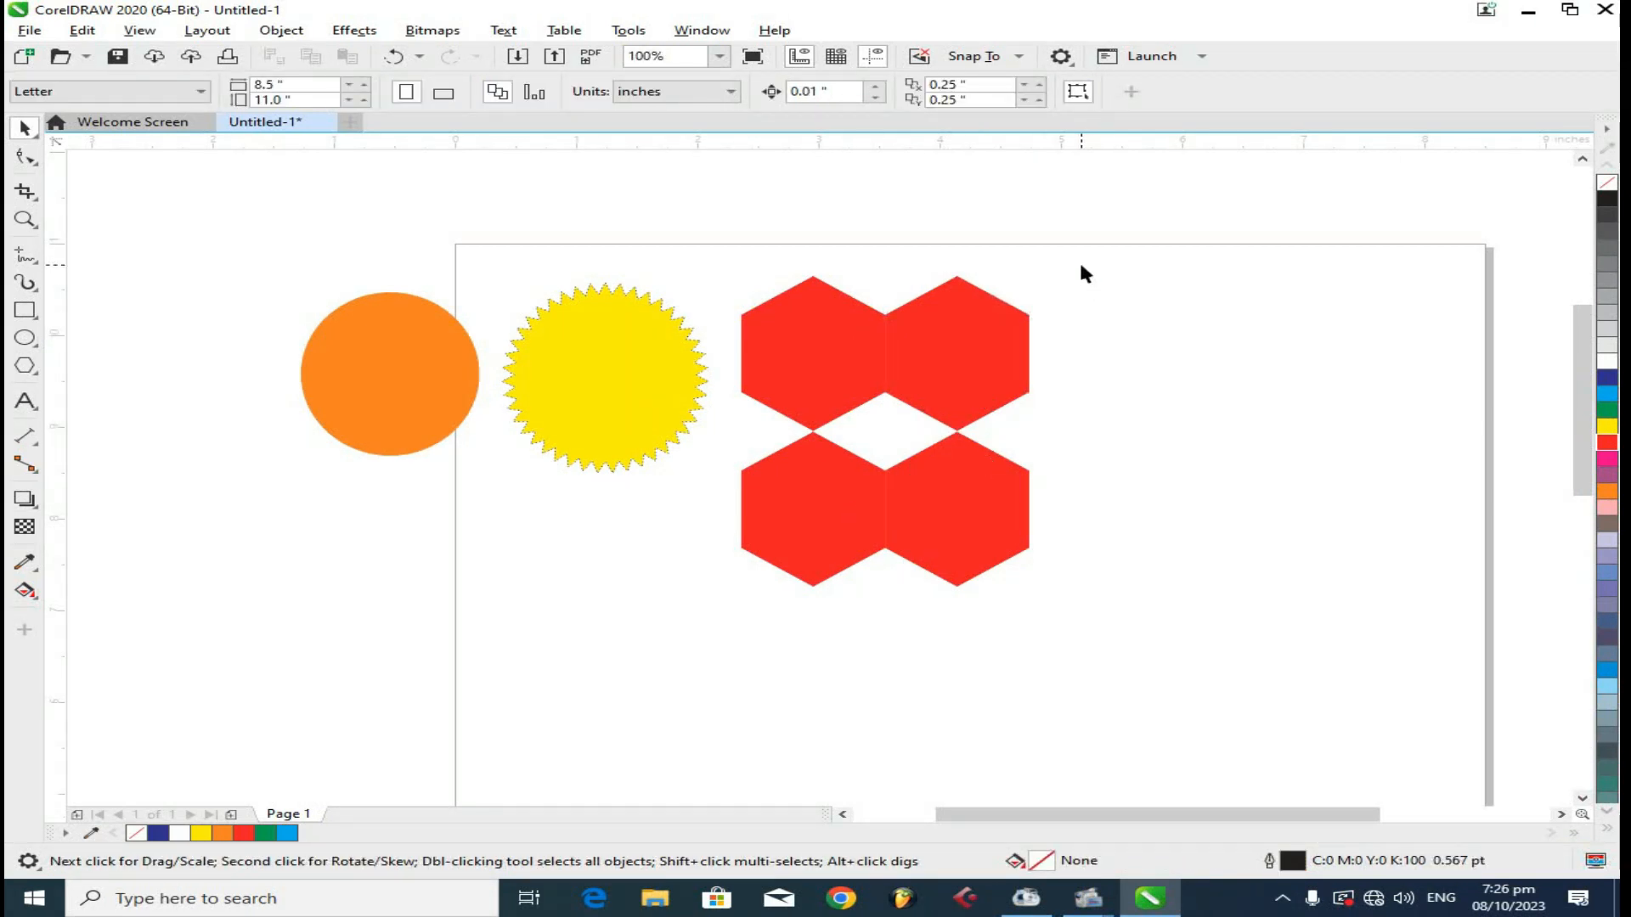
- Pull two hexagons of the block aside and nest one beneath the gap between the two upper hexagons
left_click_drag(959, 384, 1202, 308)
left_click_drag(798, 509, 743, 558)
left_click_drag(940, 502, 987, 328)
left_click(863, 456)
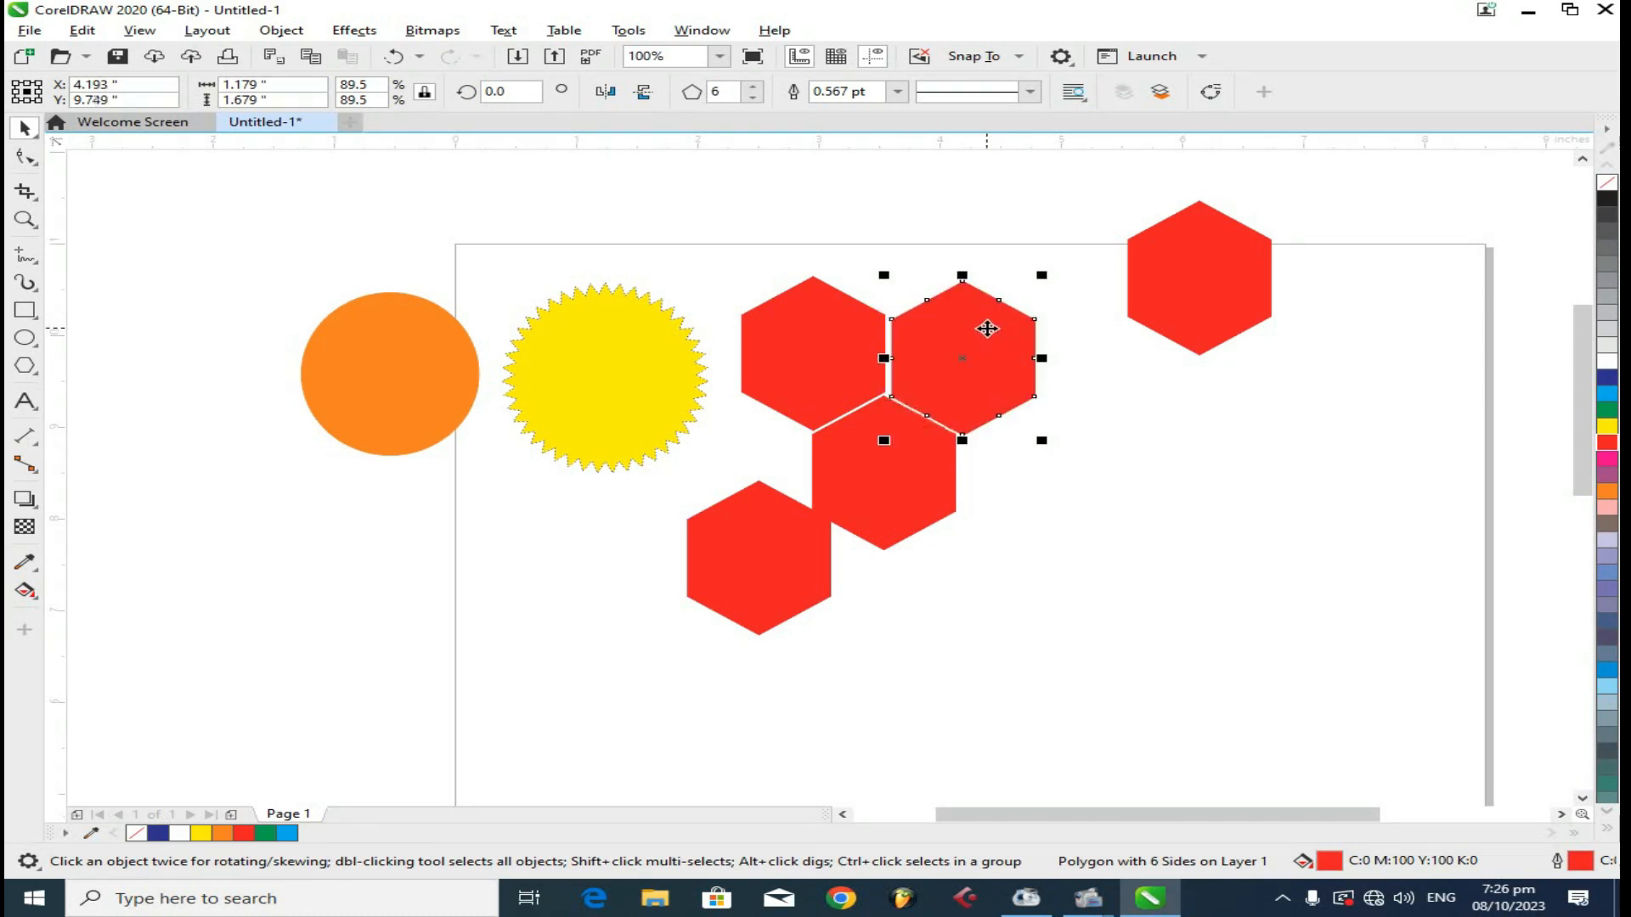
- Replace the misaligned upper-right hexagon with a level copy of the upper-left hexagon
key("Delete")
left_click(808, 368)
left_click_drag(808, 368, 938, 382)
- Delete the two stray hexagons at the lower left and upper right of the three-hexagon cluster
left_click(774, 524)
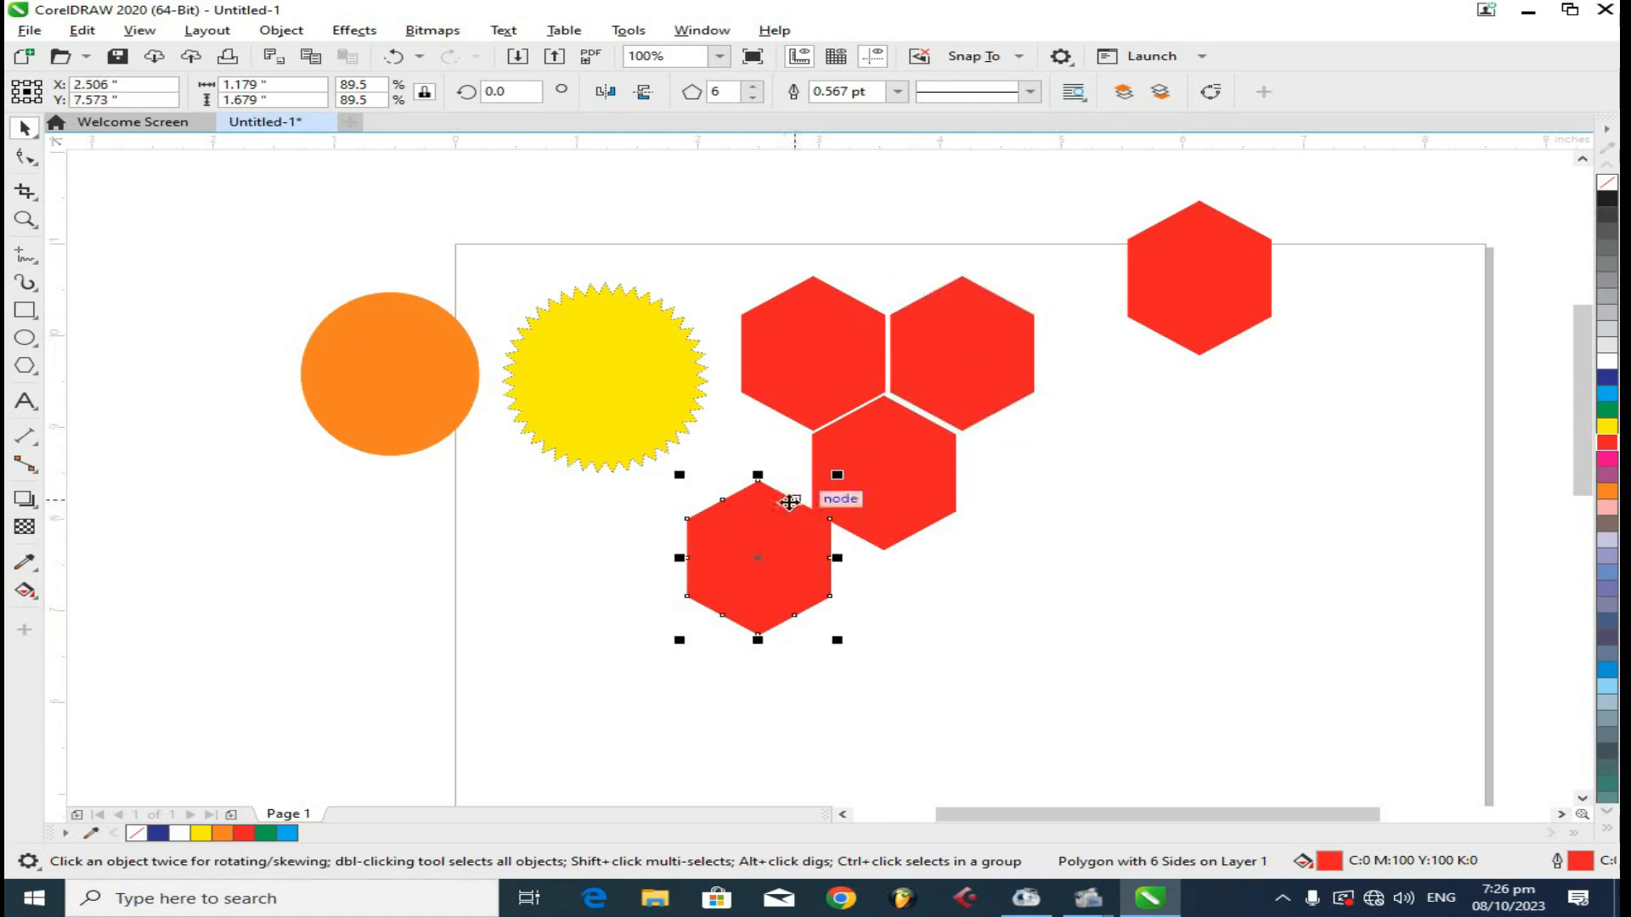
key("Delete")
left_click(1189, 289)
key("Delete")
- Duplicate the three-hexagon cluster directly below itself so the two groups interlock
left_click(910, 470)
left_click_drag(913, 460, 799, 562)
left_click(1028, 443)
left_click_drag(1174, 210, 661, 656)
scroll(926, 406, "down", 2)
left_click_drag(926, 406, 992, 517)
left_click_drag(992, 518, 995, 408)
- Copy the six-hexagon cluster to its lower right and lower left to build an 18-hexagon honeycomb
left_click_drag(1151, 274, 1004, 471)
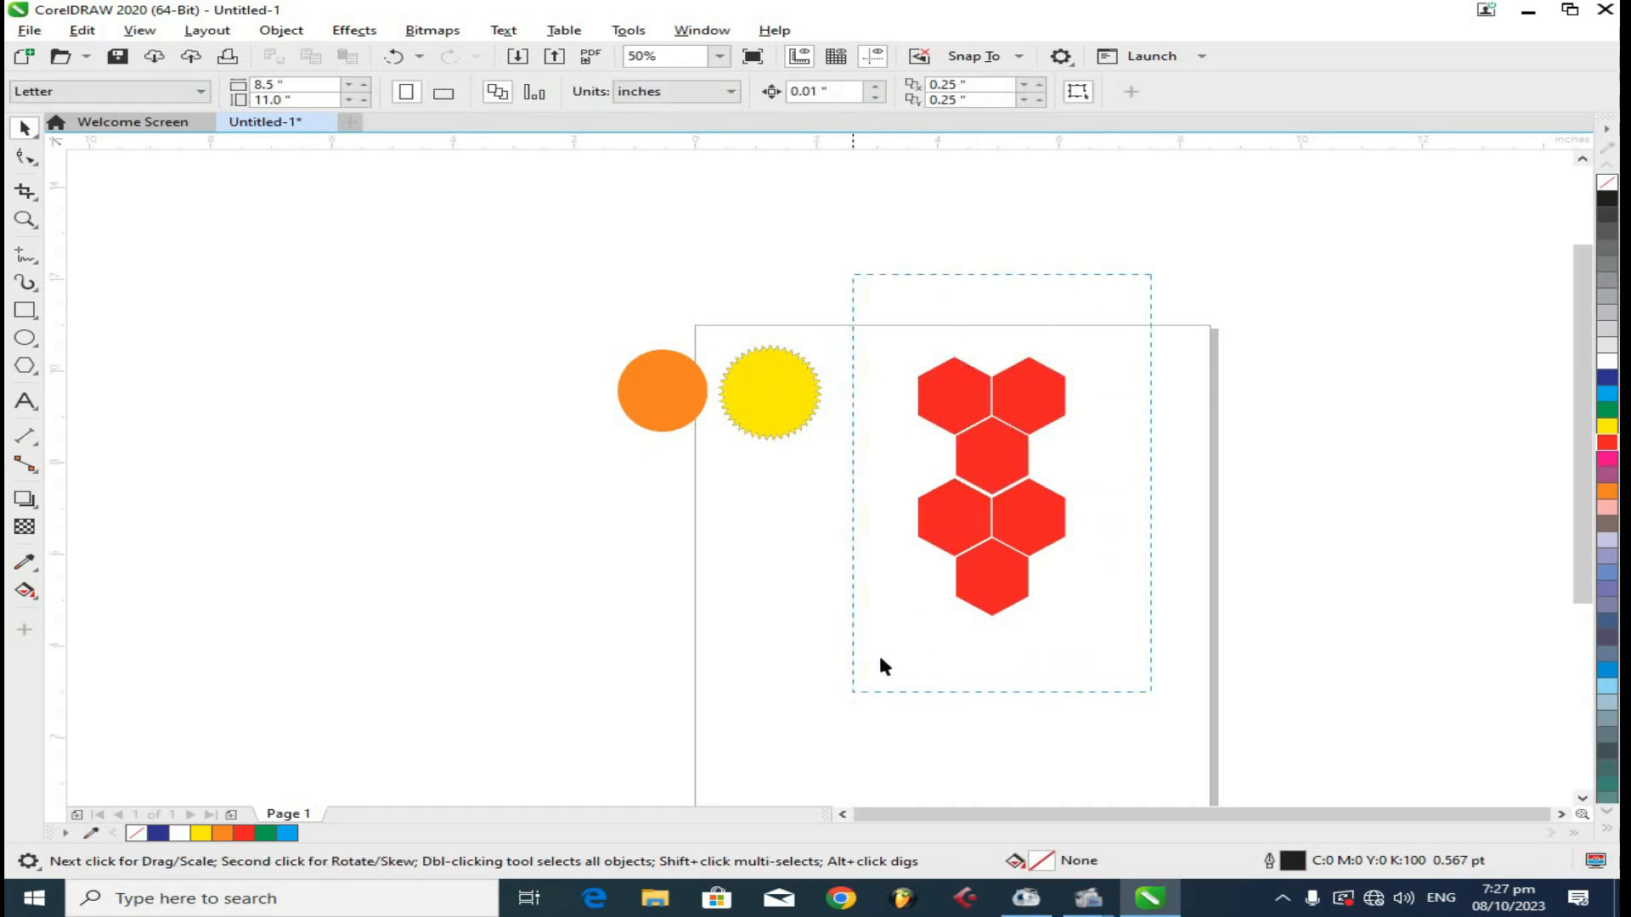
left_click_drag(880, 660, 880, 661)
left_click_drag(982, 527, 883, 574)
left_click(1267, 470)
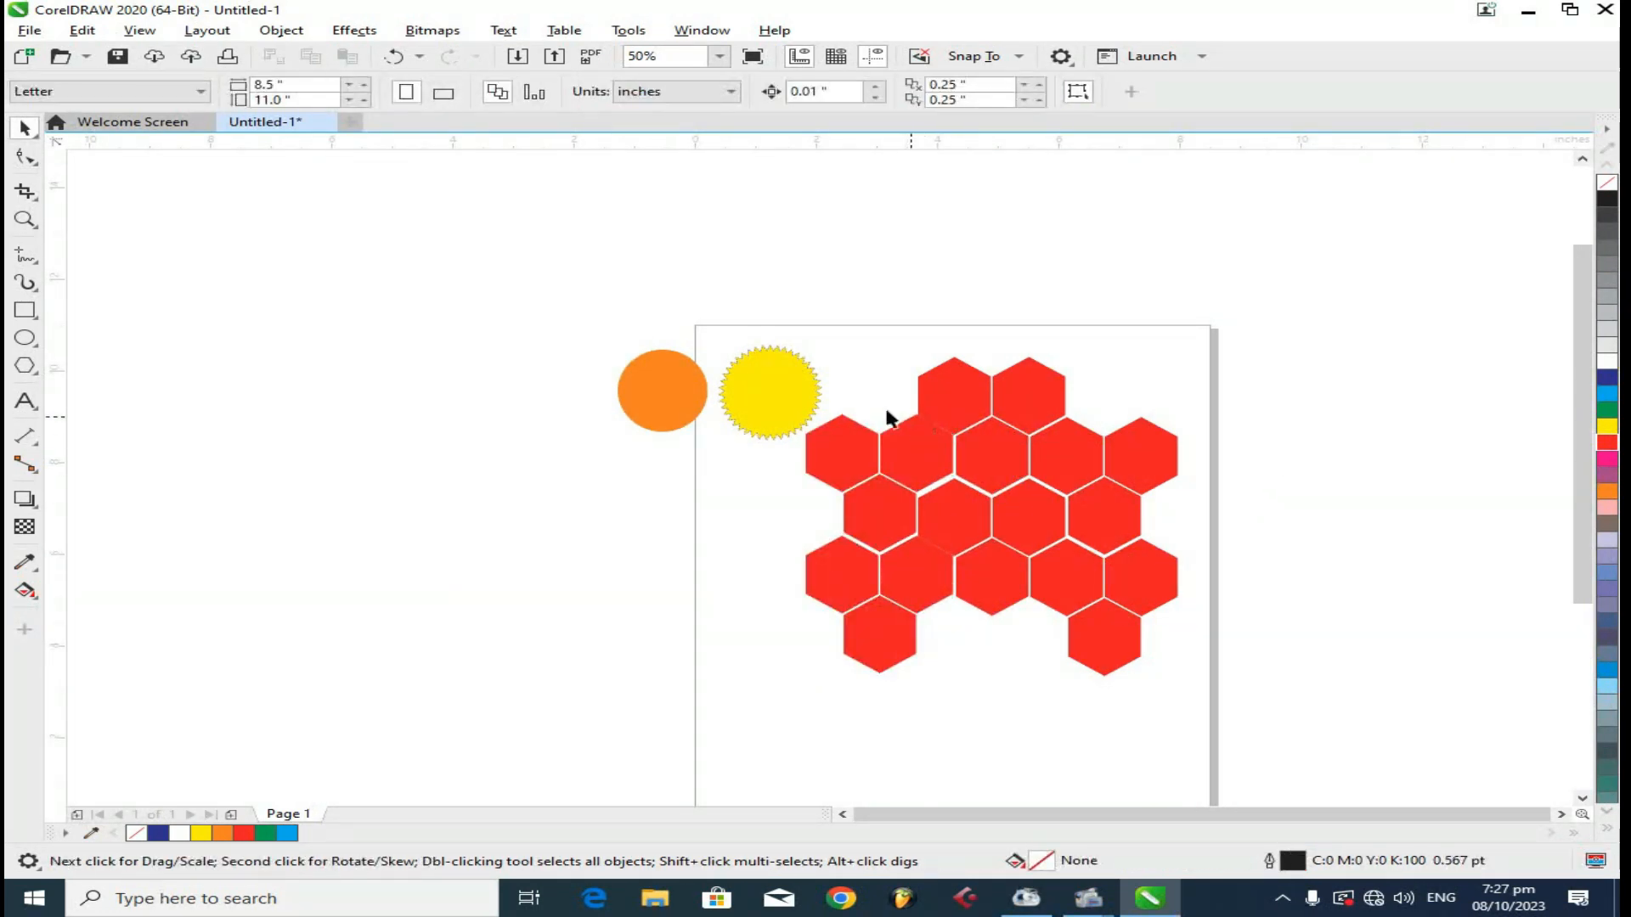
- Move the yellow badge and the complete red honeycomb off the page into the empty area on its left
left_click_drag(845, 327, 692, 436)
left_click_drag(784, 389, 434, 391)
left_click_drag(1183, 281, 794, 684)
scroll(1103, 536, "up", 1)
left_click_drag(1103, 536, 1075, 524)
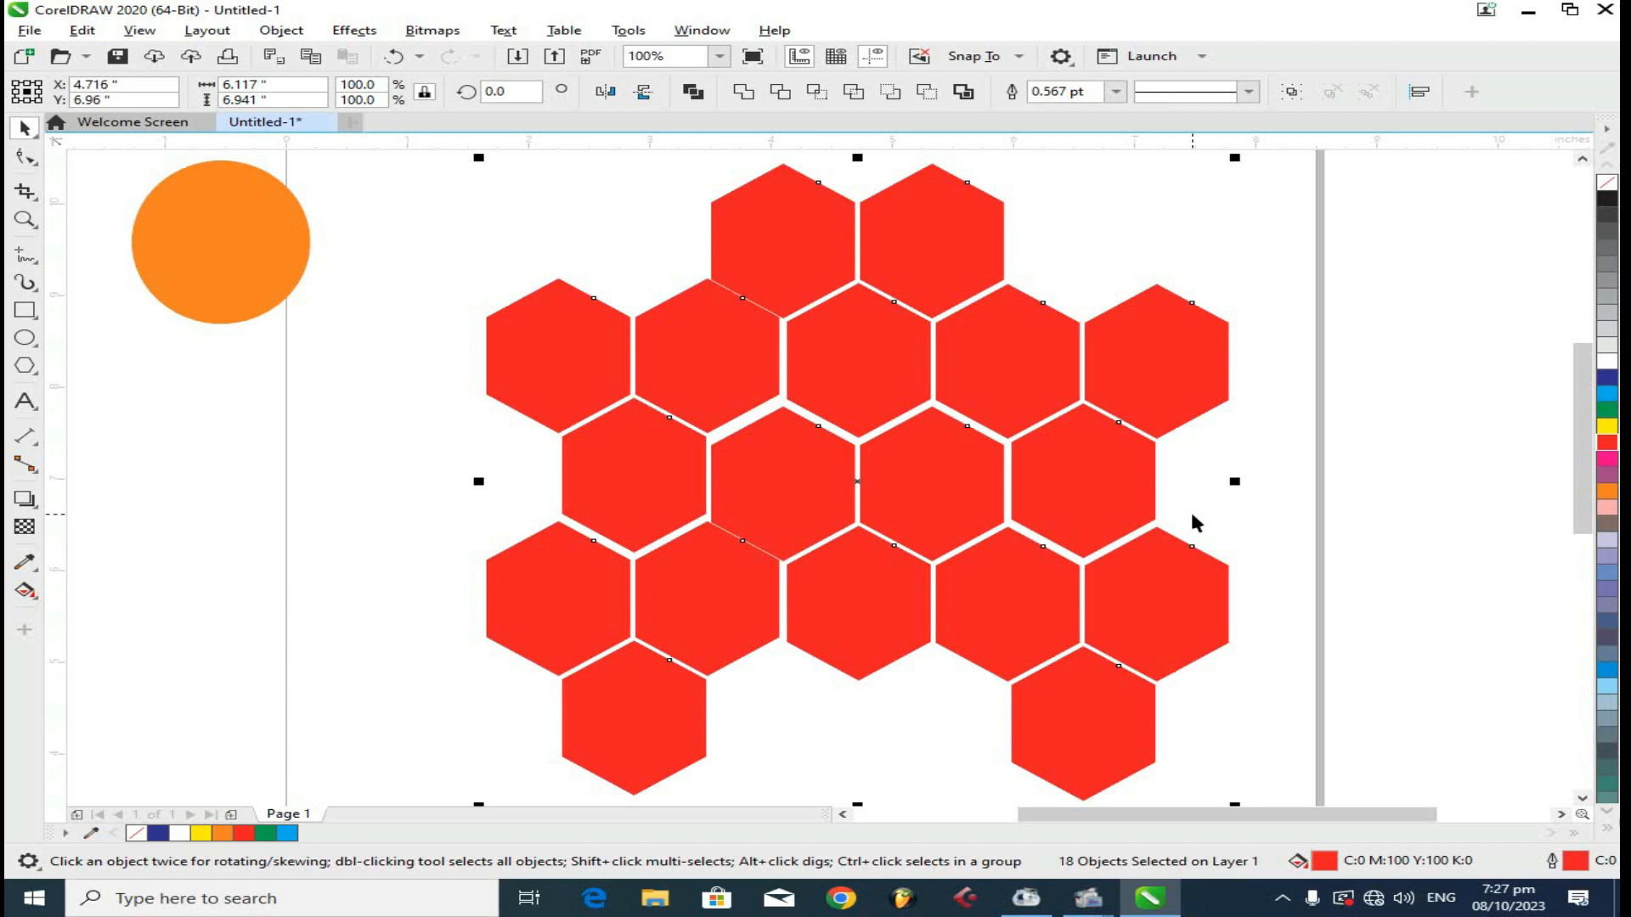
left_click(1325, 461)
scroll(1324, 462, "down", 1)
left_click_drag(1368, 257, 854, 731)
left_click_drag(1077, 499, 377, 543)
- Draw a five-pointed star about 2.26 by 2.71 inches on the cleared page with the Star tool
left_click(24, 365)
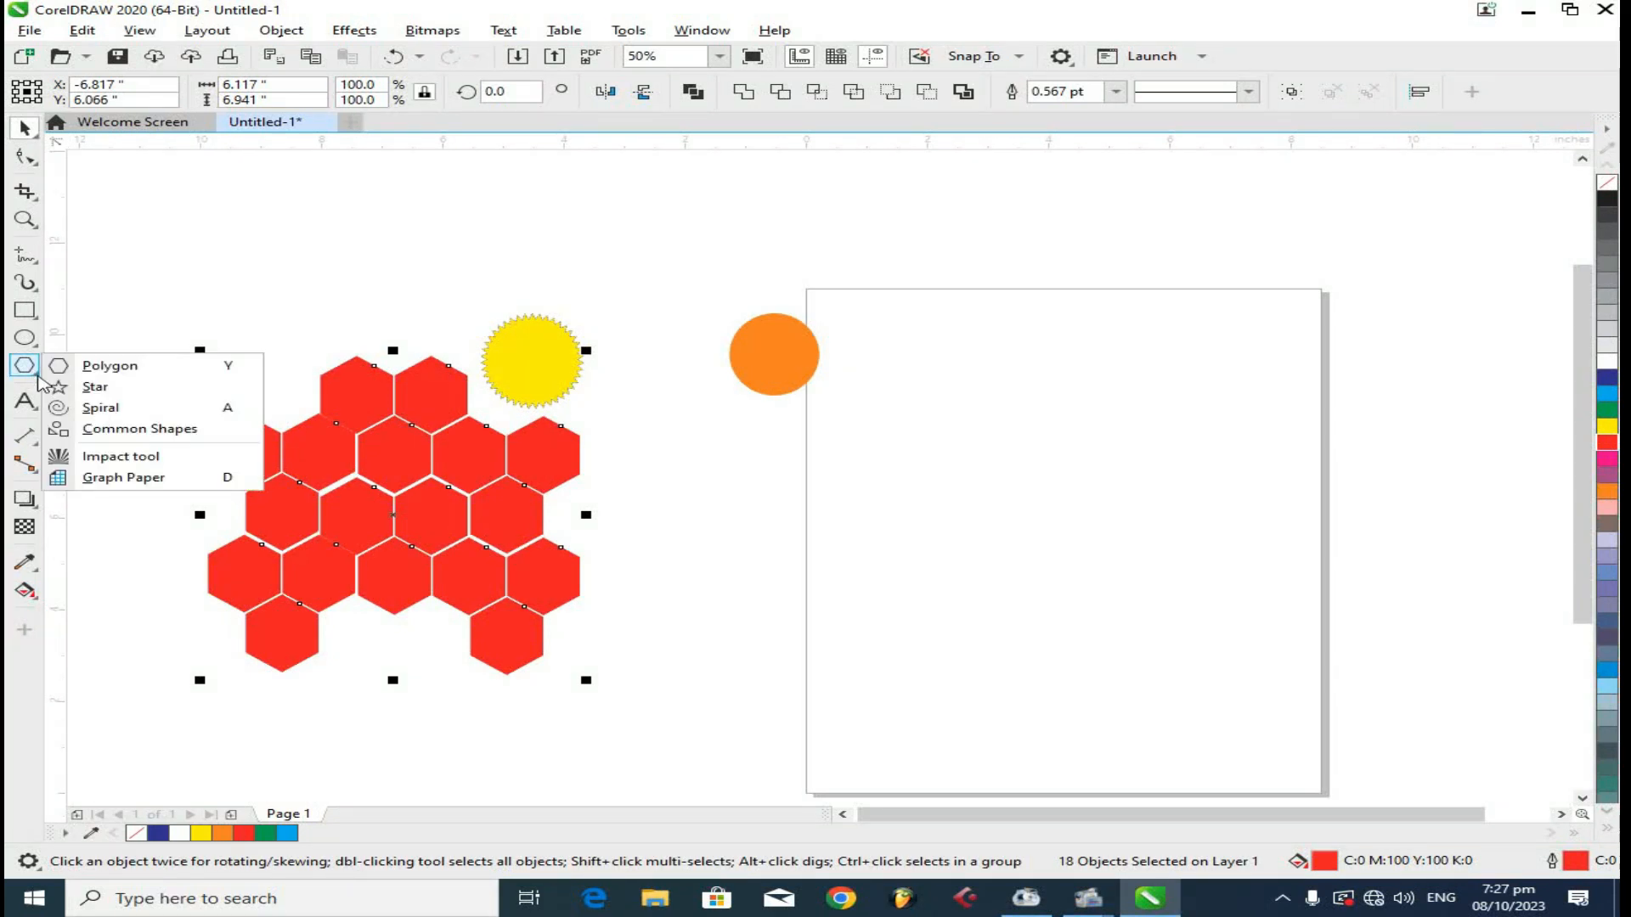
left_click(72, 386)
left_click_drag(903, 392, 1051, 533)
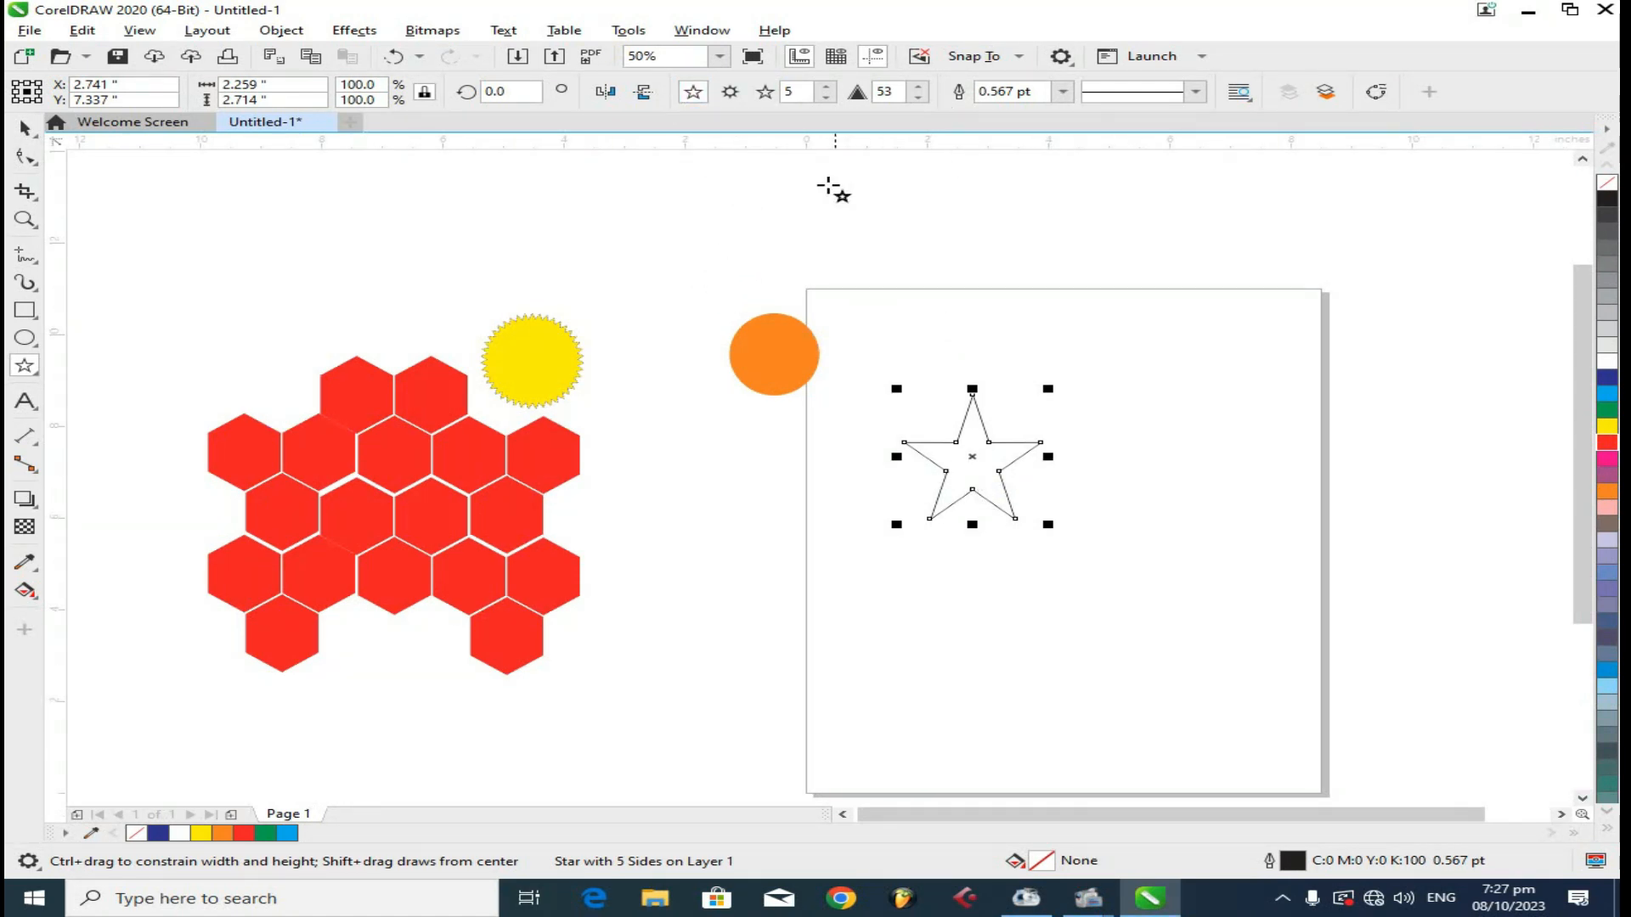
- Raise the star's number of points to 16
left_click(826, 86)
left_click(826, 87)
left_click(826, 87)
left_click(825, 86)
left_click(825, 95)
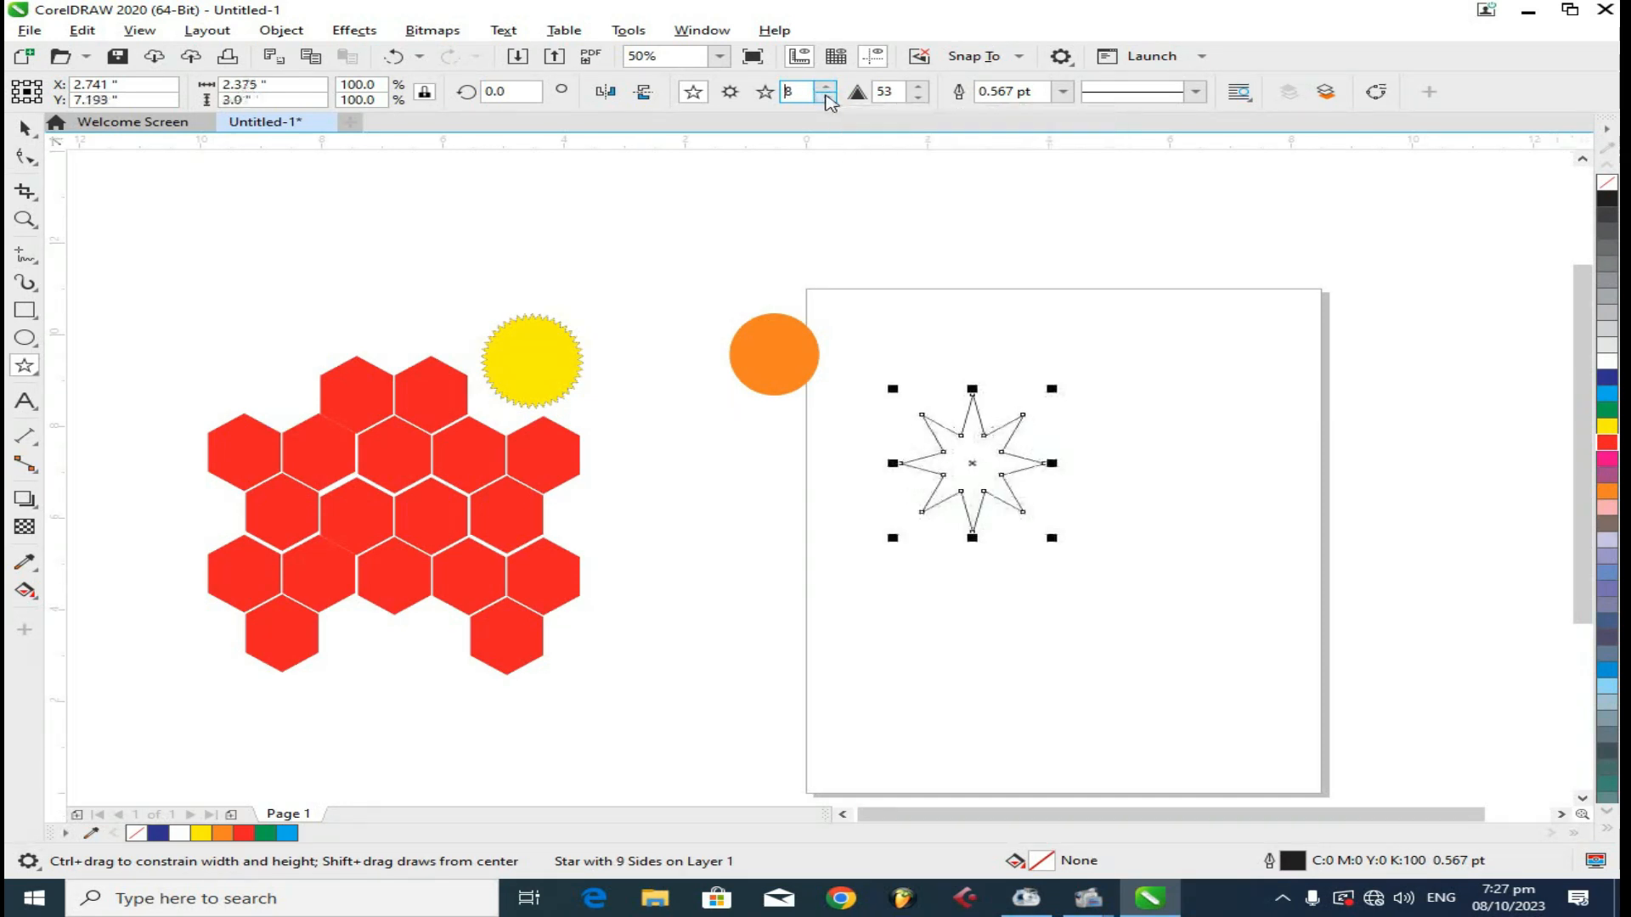
left_click(826, 87)
left_click(825, 87)
left_click(825, 87)
left_click(826, 87)
left_click(825, 87)
left_click(826, 87)
left_click(826, 87)
left_click(826, 87)
- Set the 16-point star's sharpness to 10
left_click(918, 97)
left_click(919, 98)
left_click_drag(914, 77, 921, 79)
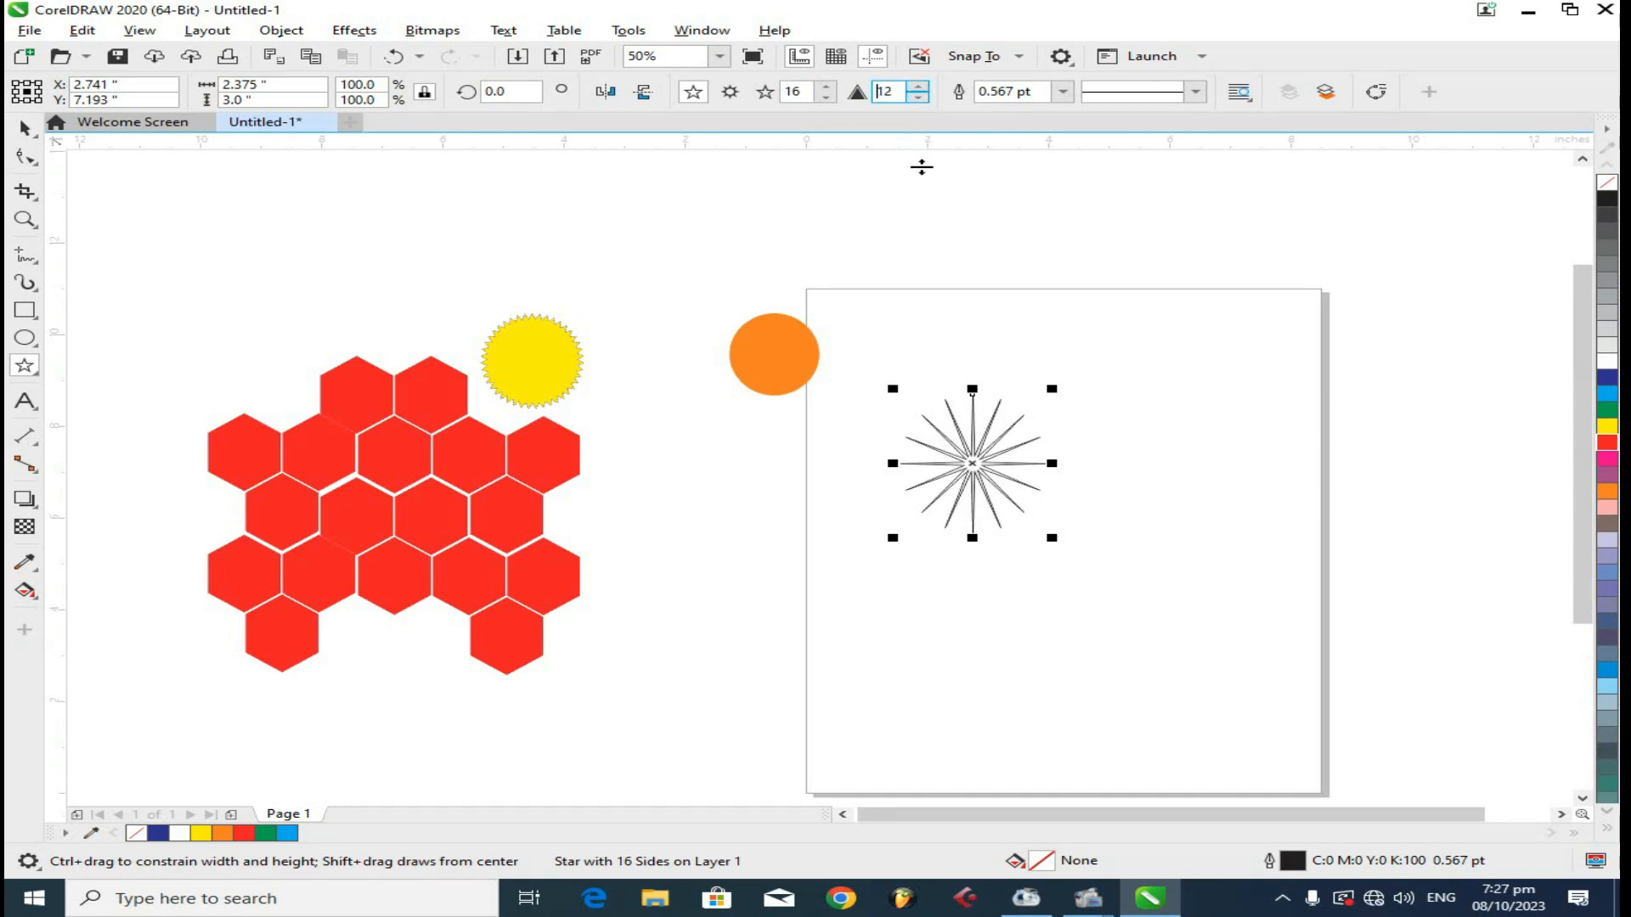
left_click_drag(922, 166, 921, 168)
scroll(968, 400, "up", 3)
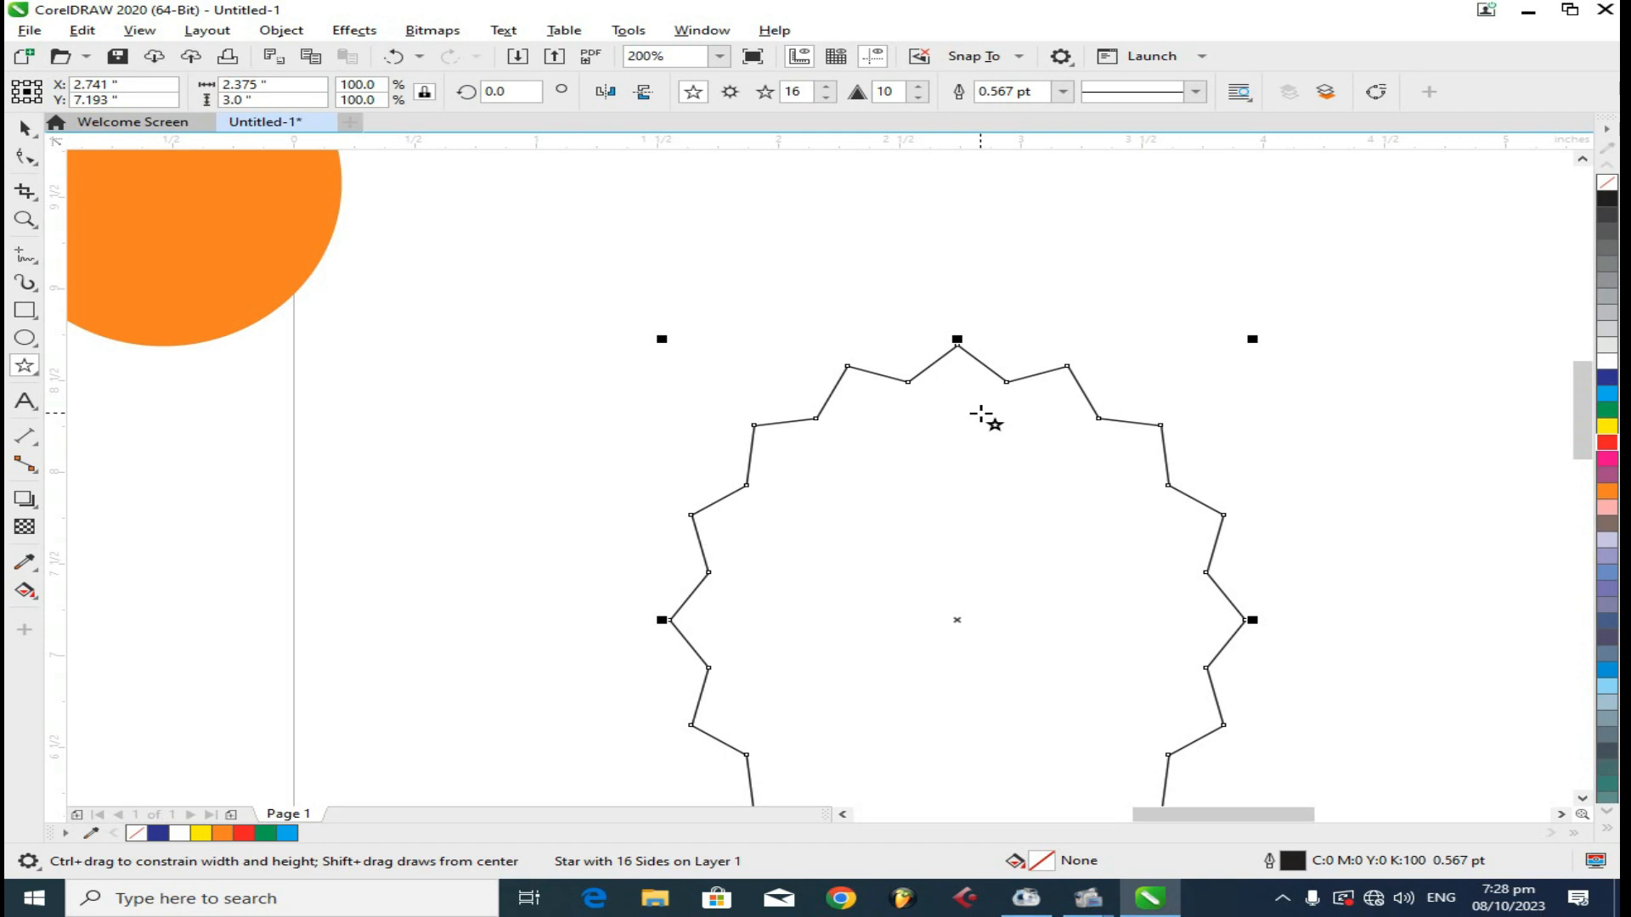
- Move the star toward the page's upper-left corner and set its number of points to 61
scroll(980, 414, "down", 2)
left_click(20, 129)
left_click_drag(837, 430, 752, 327)
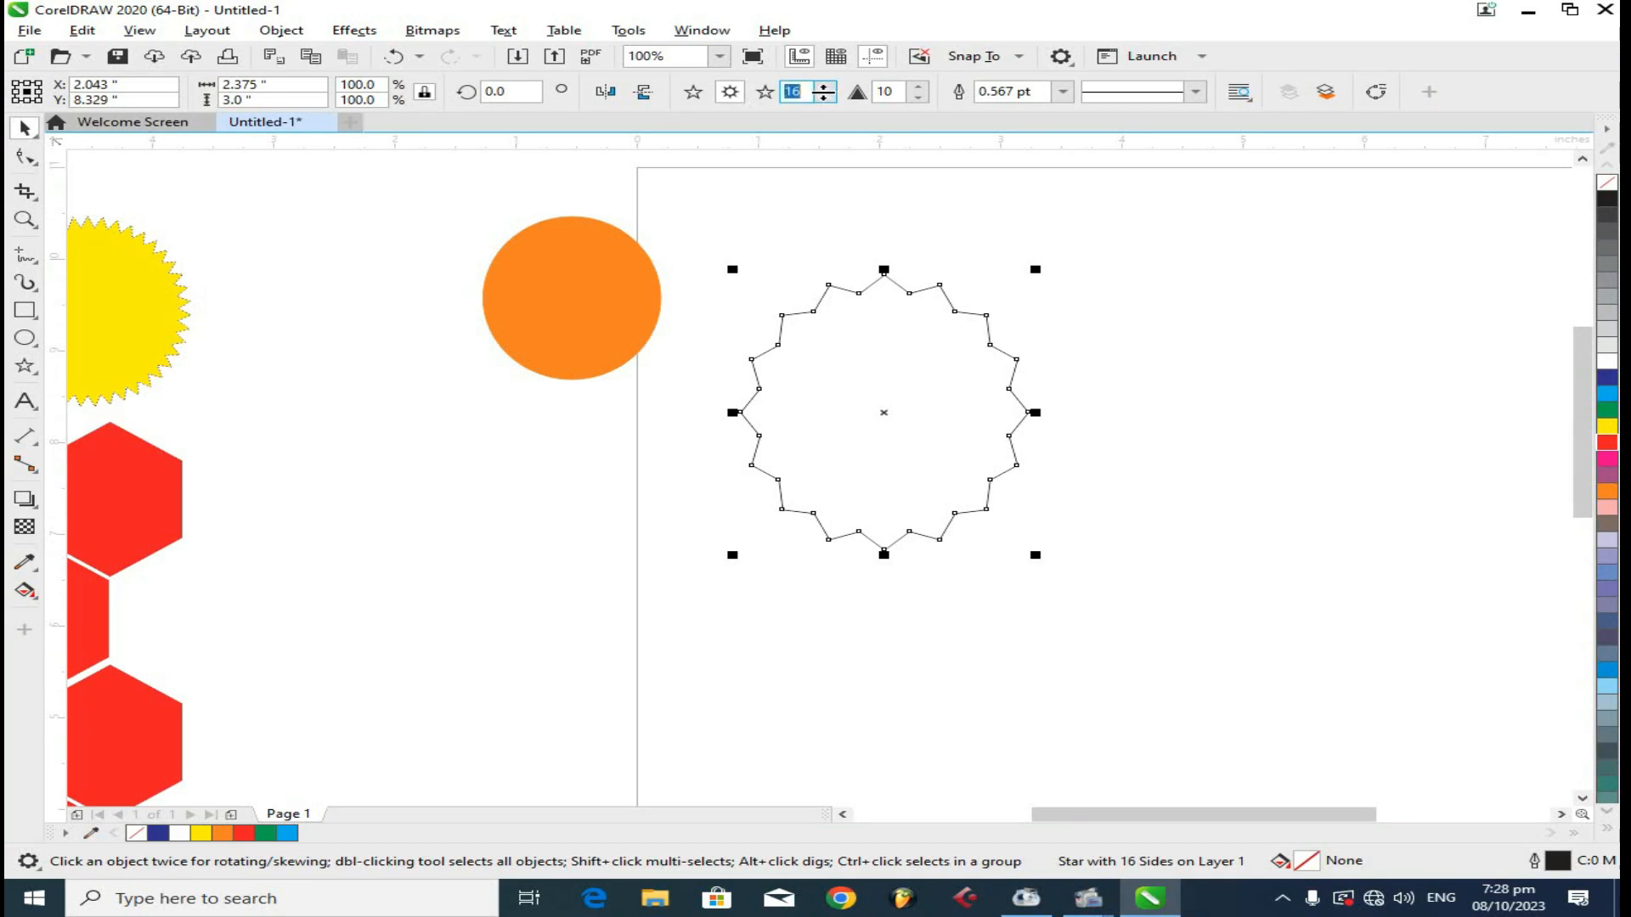
key("Return")
left_click(914, 277)
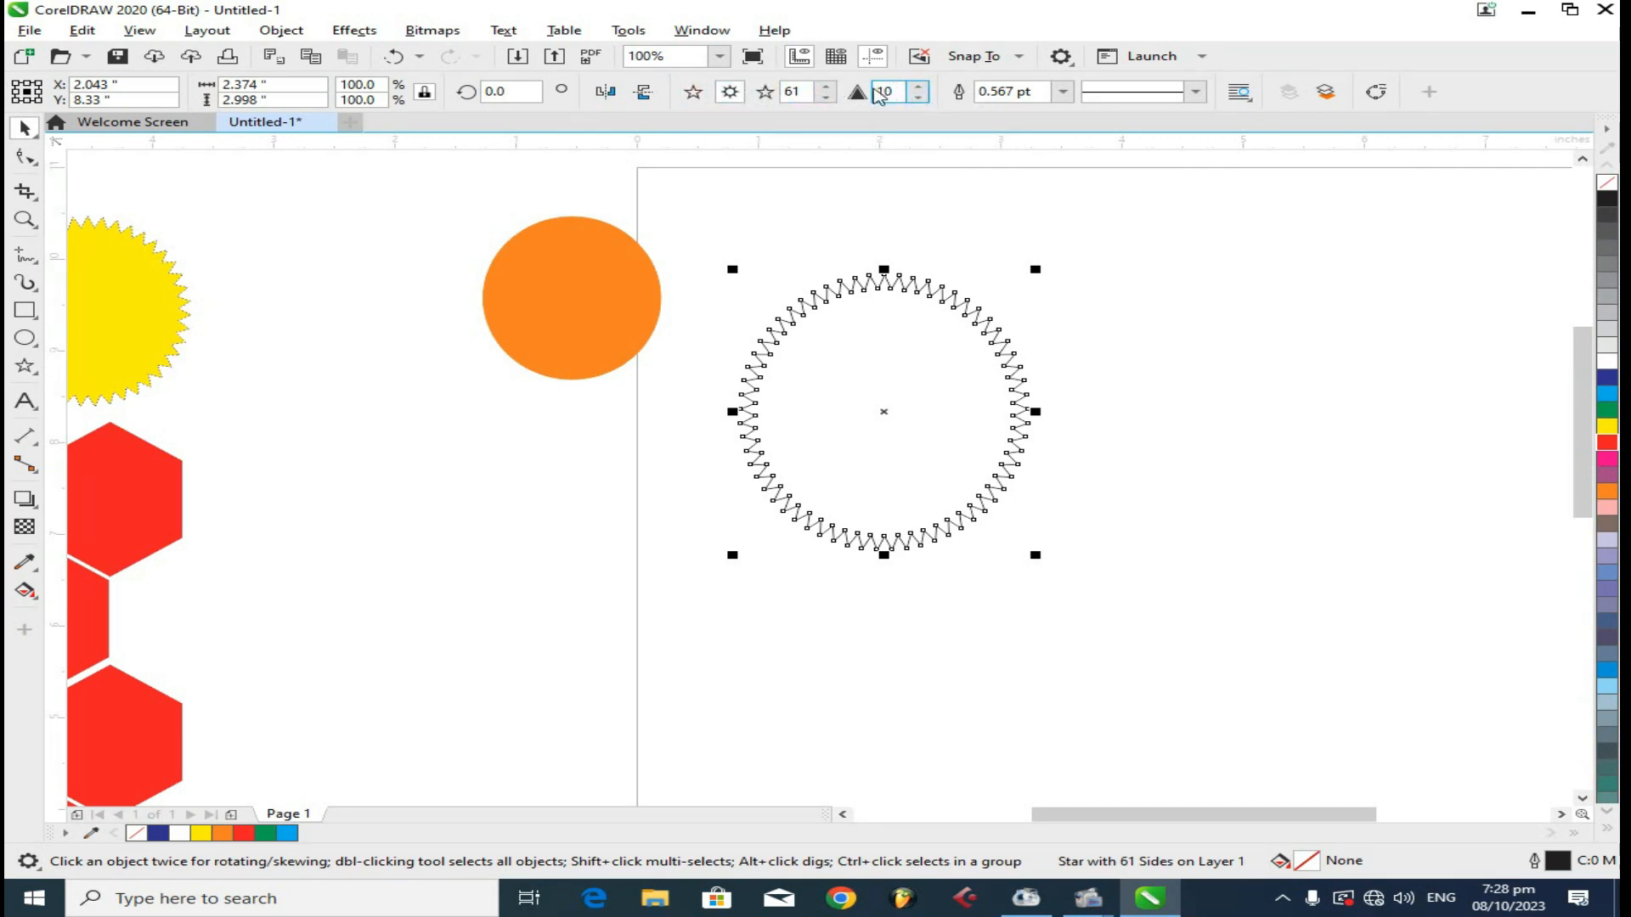
- Set the star's number of points to 58 and its sharpness to 98
key("Return")
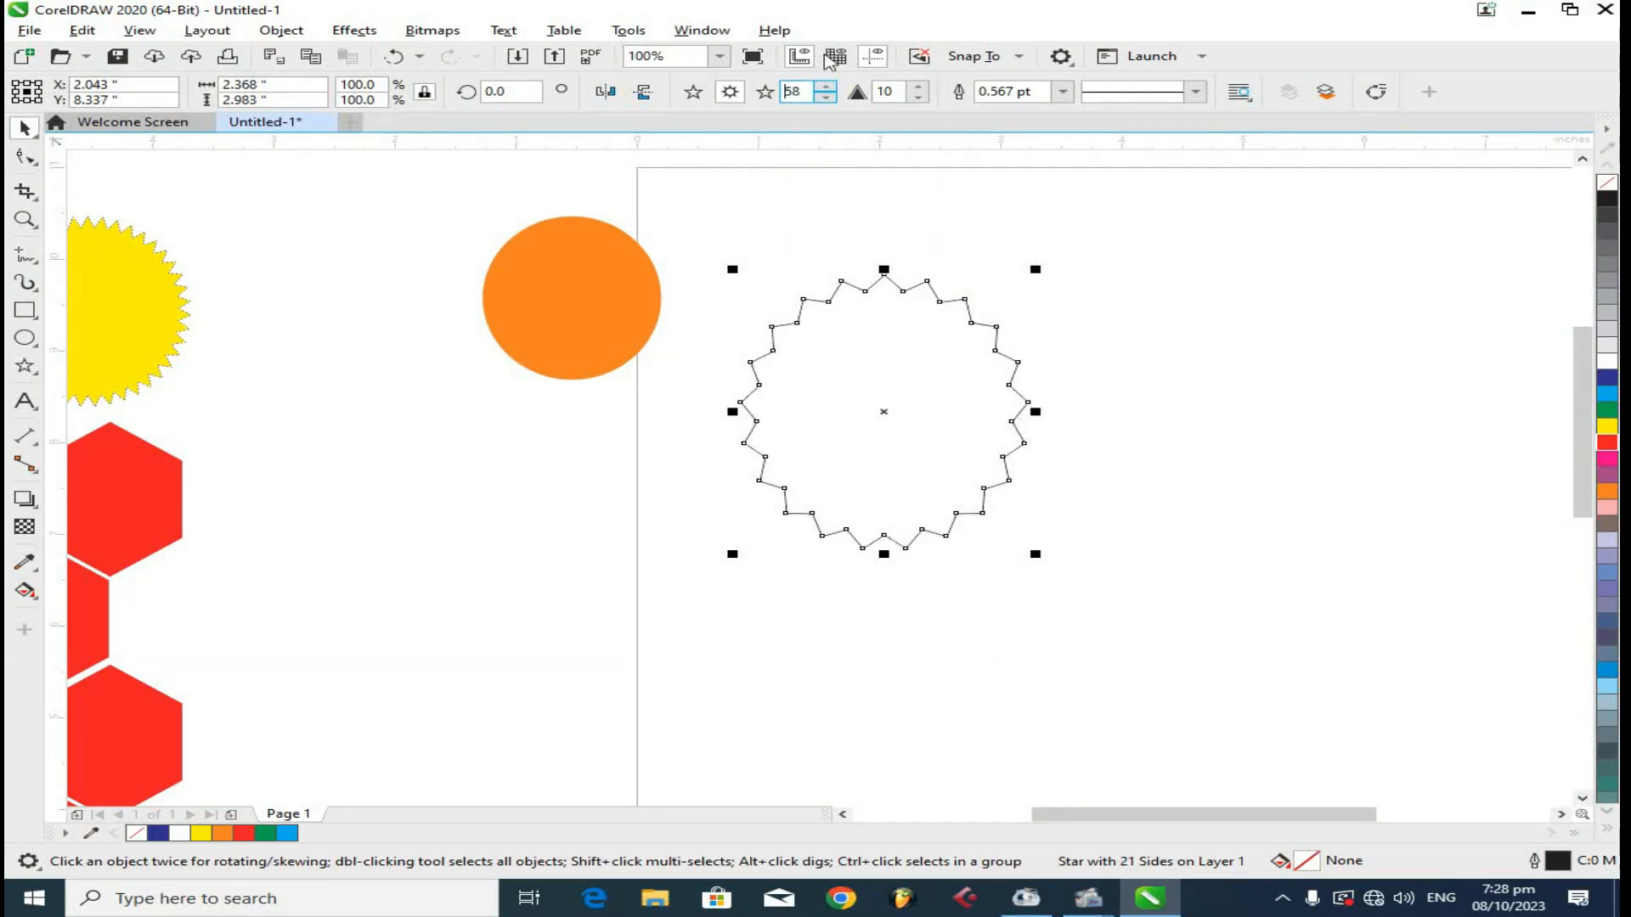
key("Return")
key("Return")
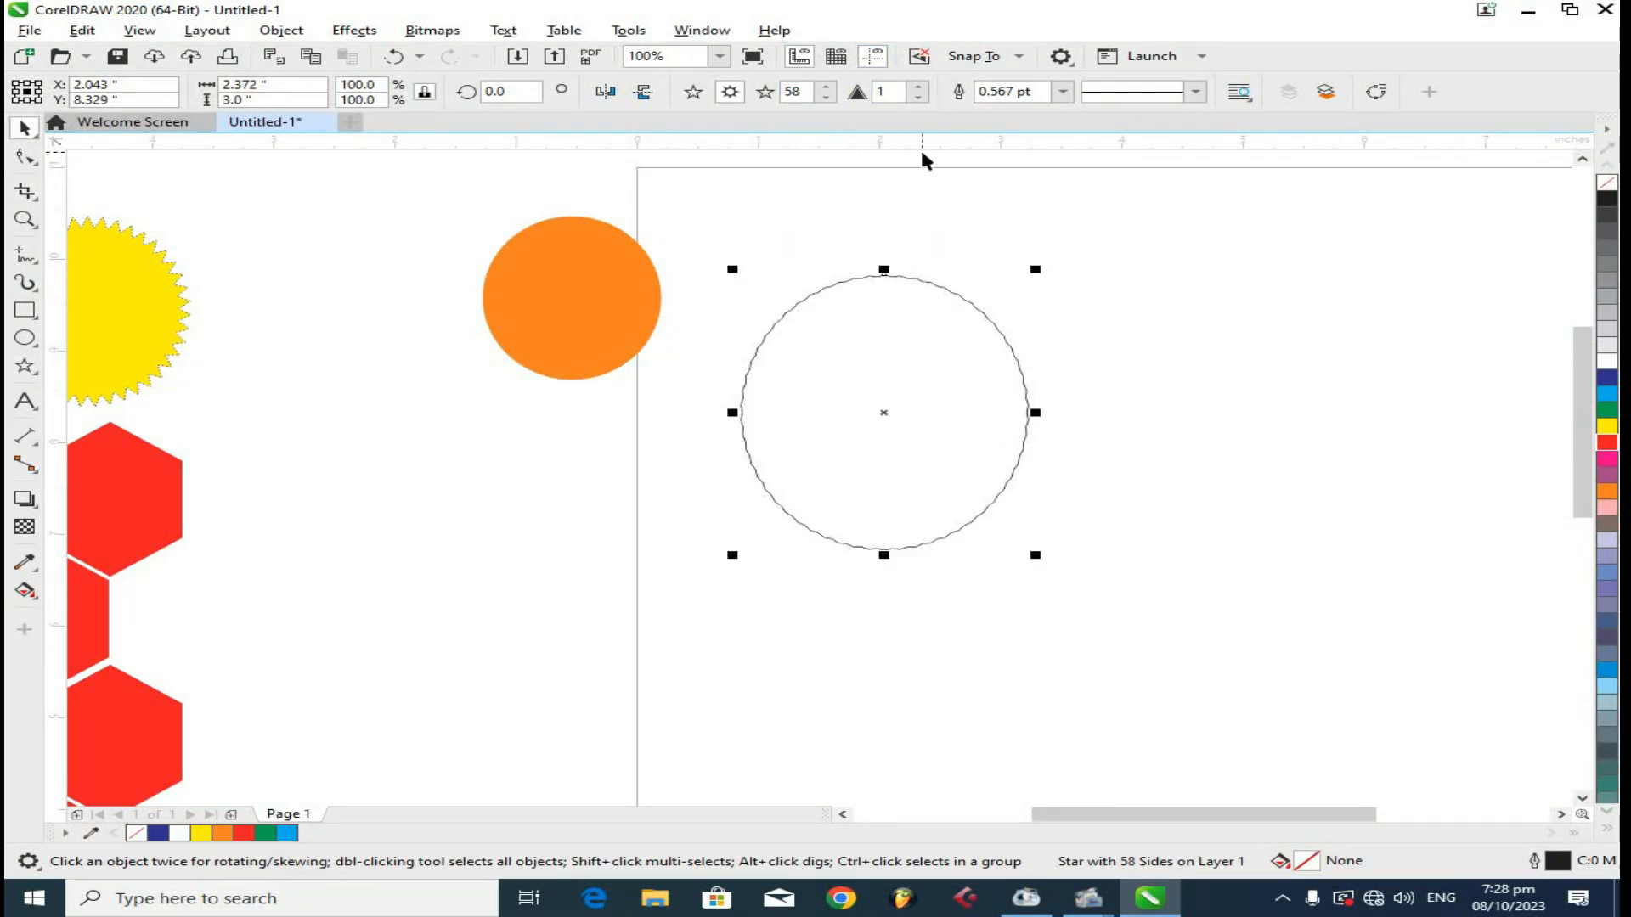
type("98")
key("Return")
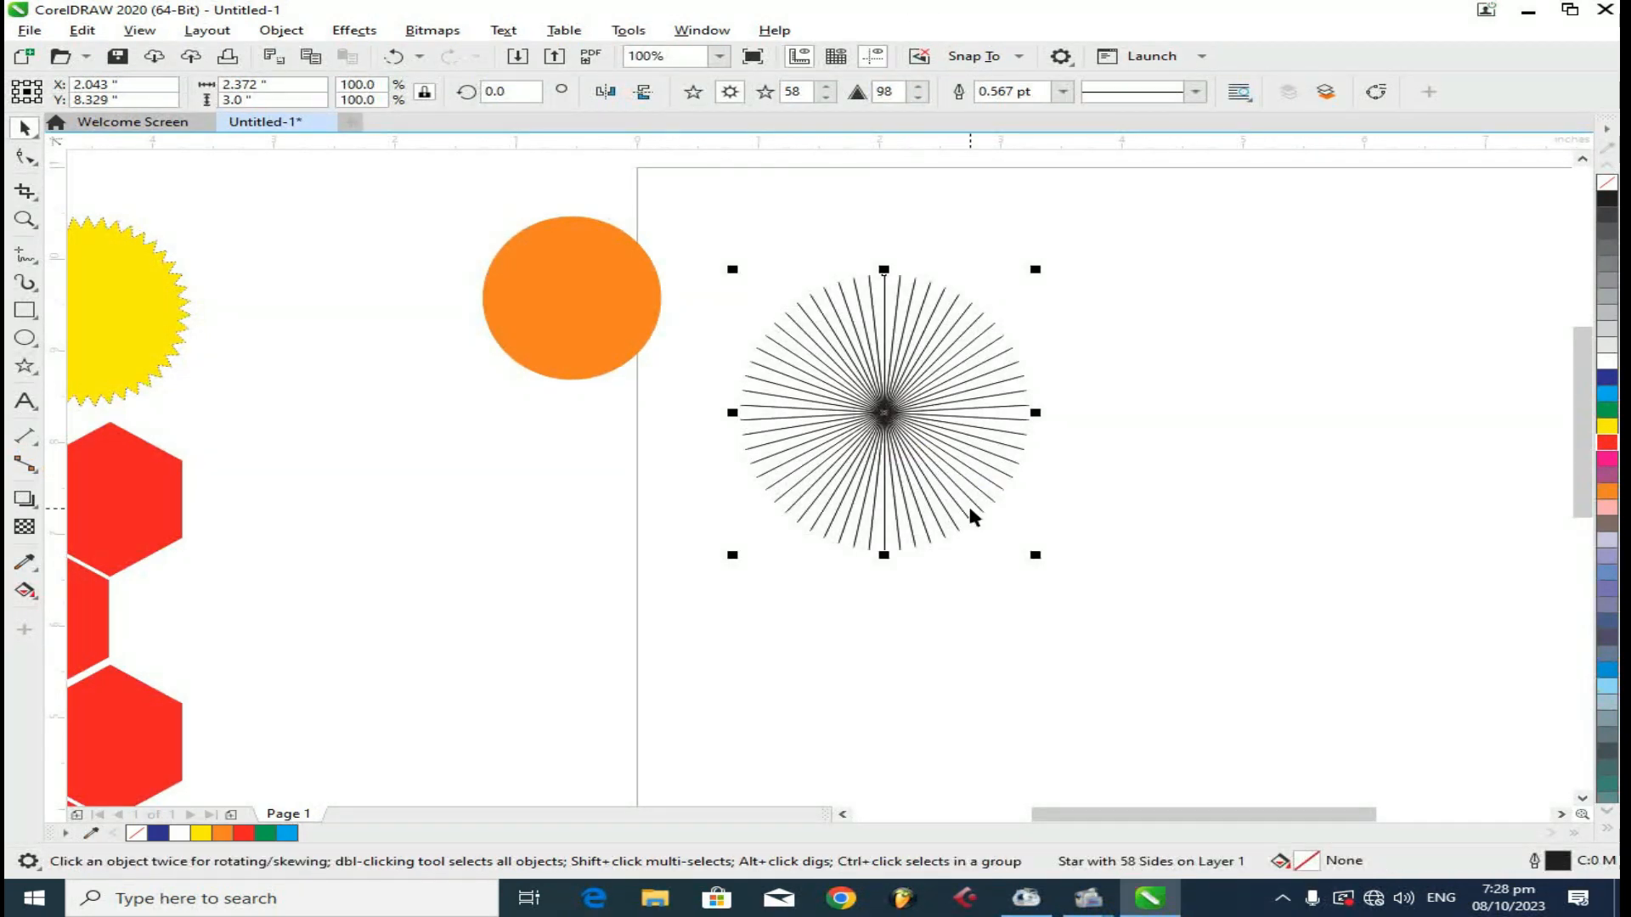
- Try a 4.0 pt outline on the 58-point star and settle on a width of 0.5 pt
left_click(1063, 91)
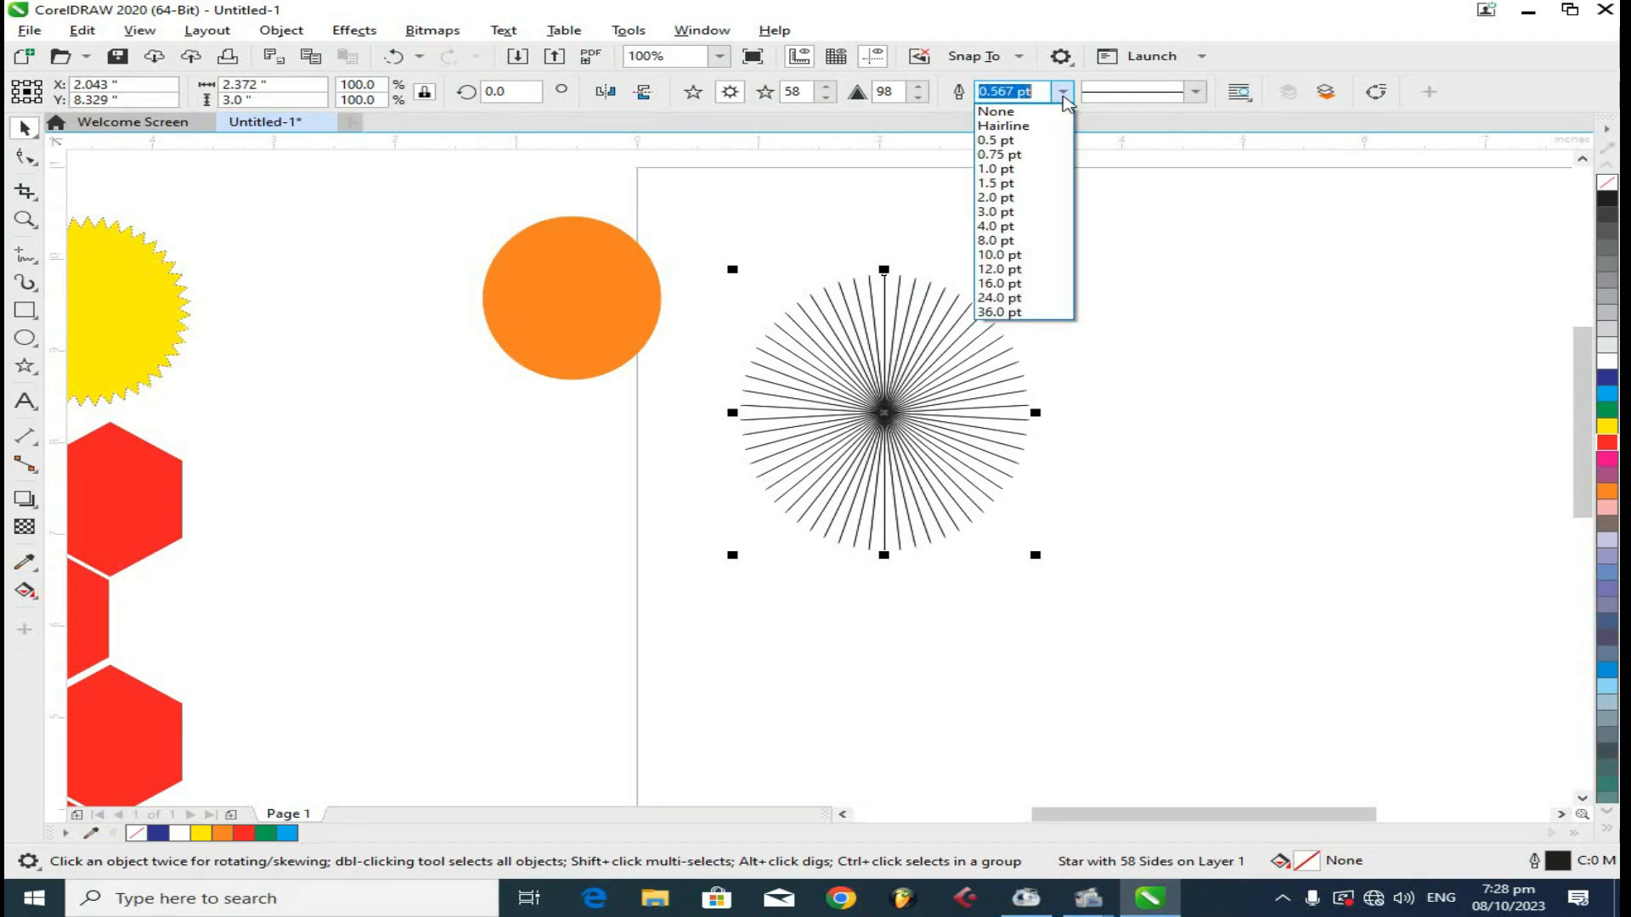
left_click(1036, 226)
left_click(1062, 91)
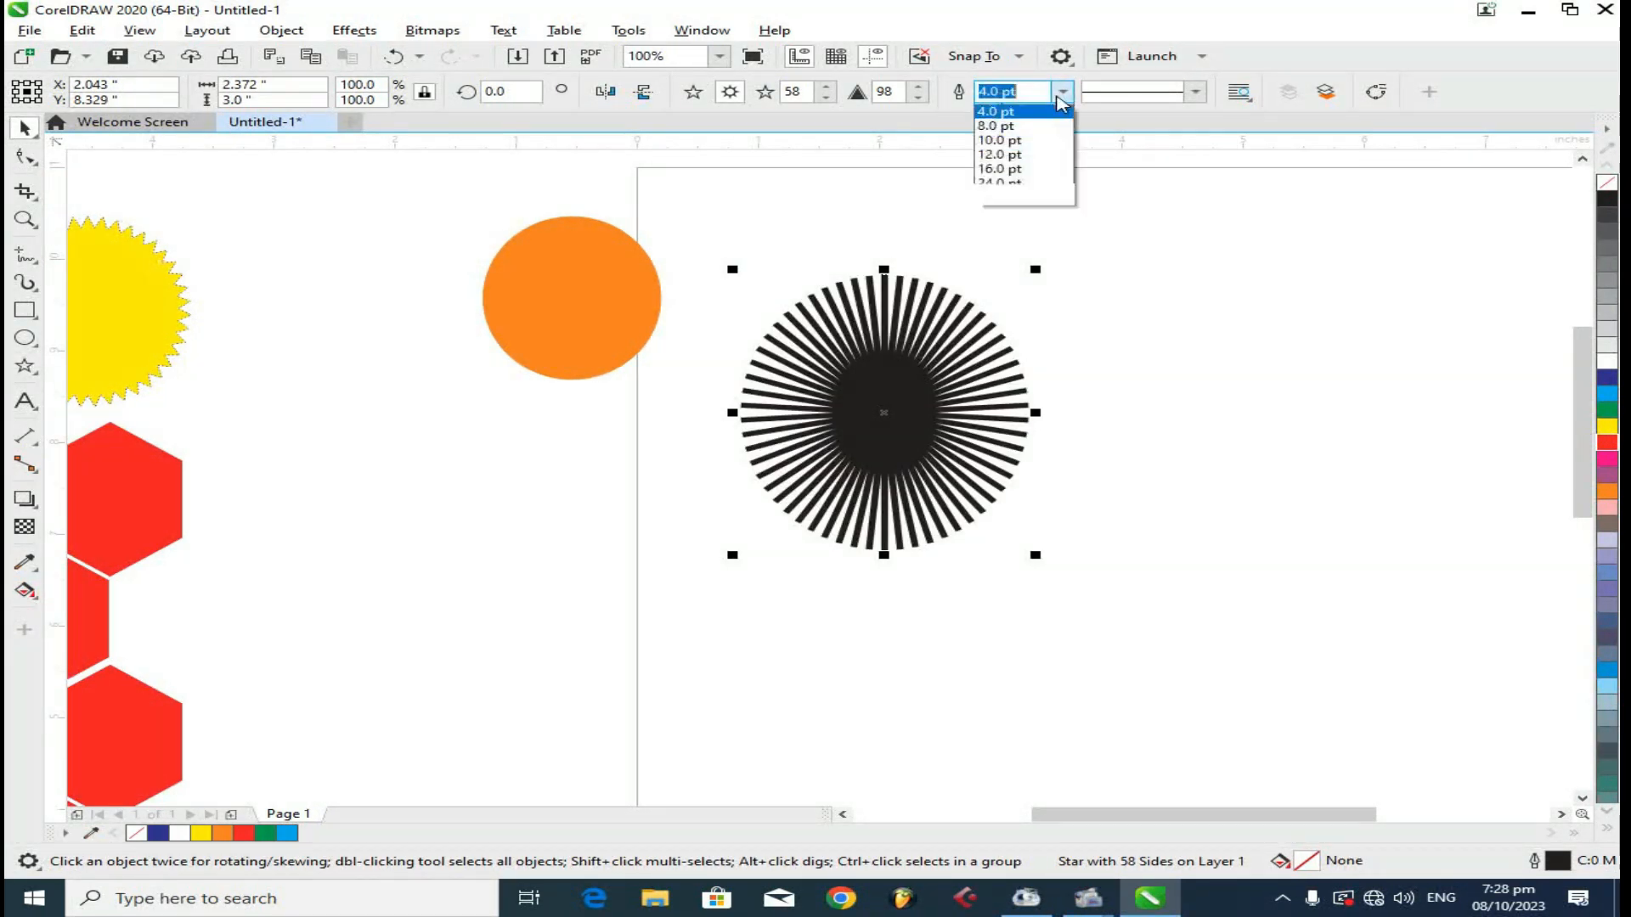
left_click(1032, 146)
- Apply a short-dash line style to the star's outline and check the rays up close
left_click(1195, 91)
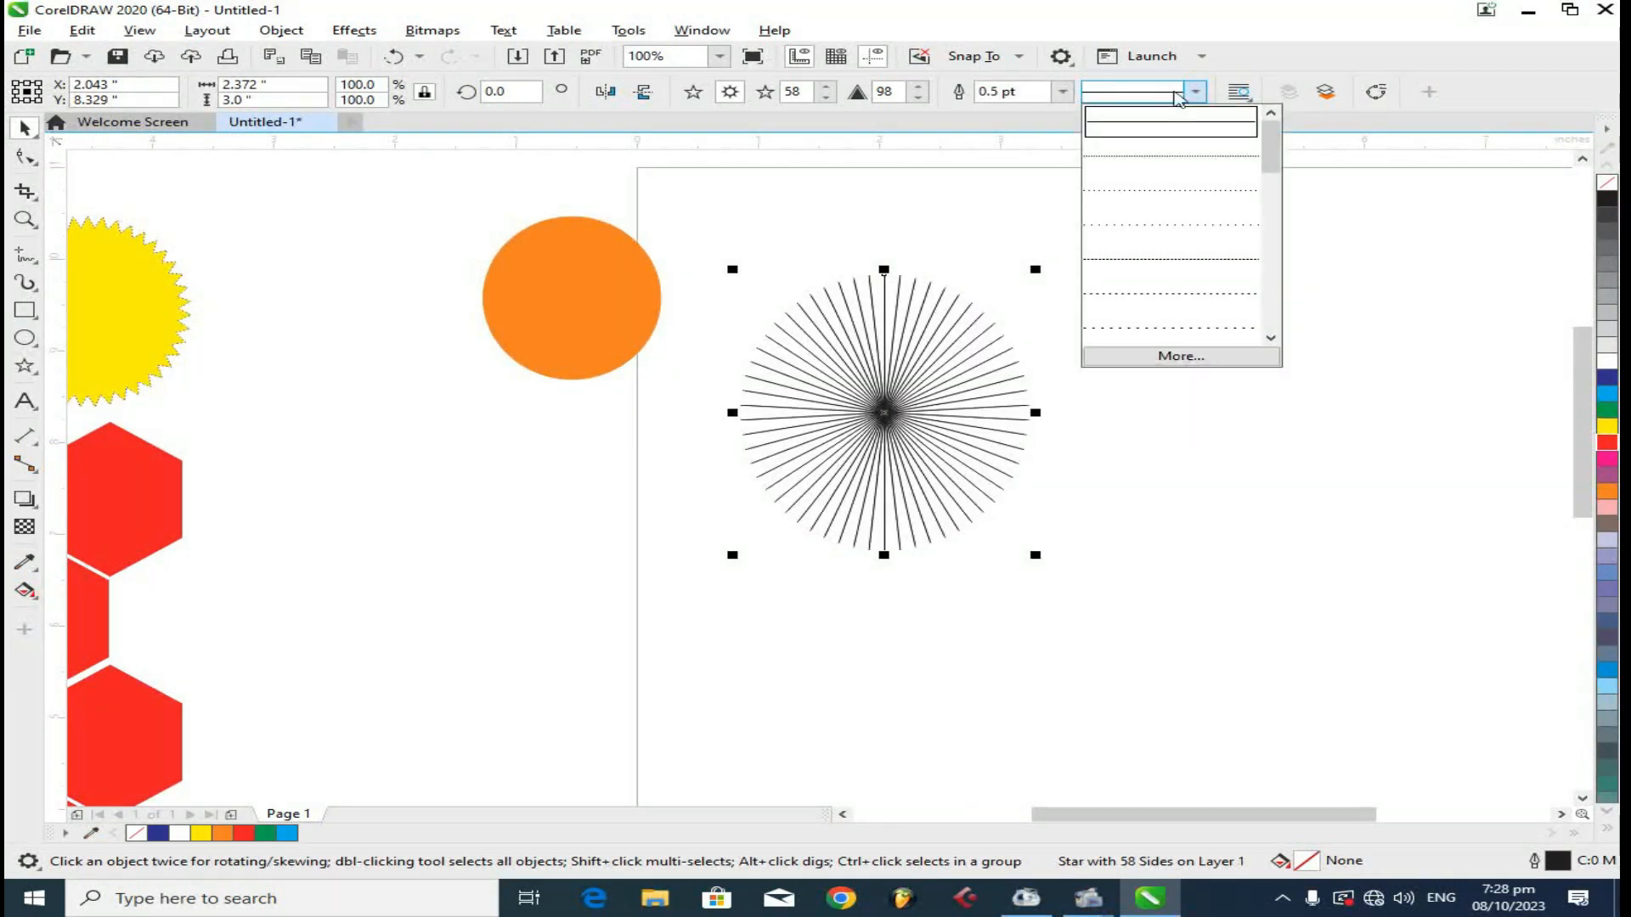
left_click(1162, 301)
scroll(917, 365, "up", 2)
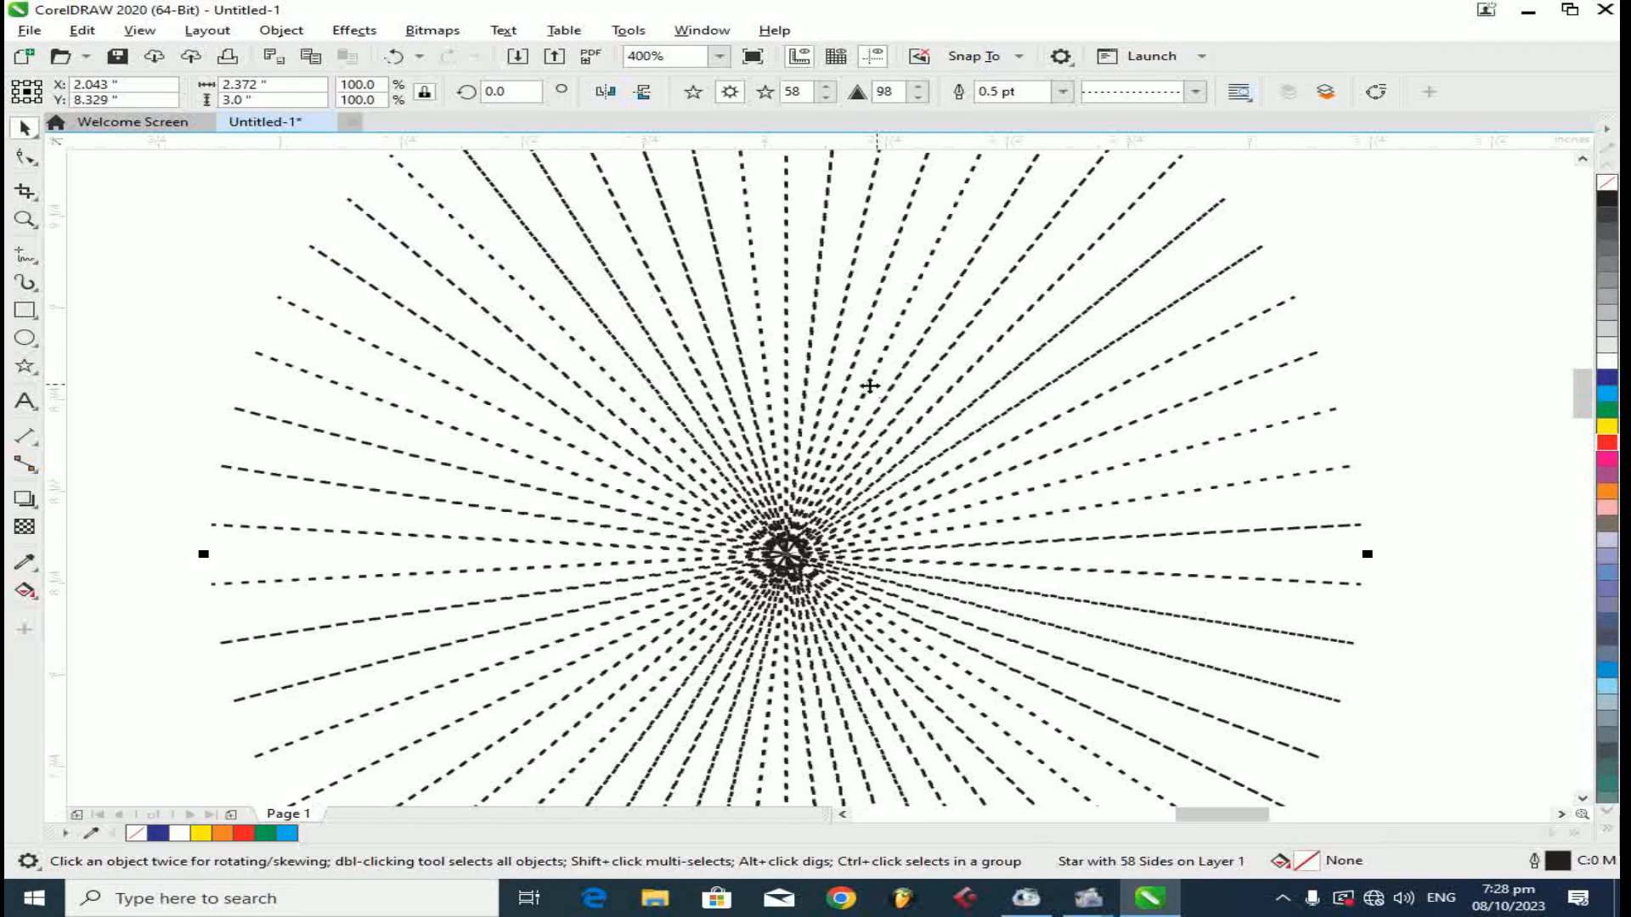
left_click(1208, 346)
- Color the dashed star yellow (C:0 M:0 Y:100 K:0) and move it closer to the orange ellipse
left_click(1037, 466)
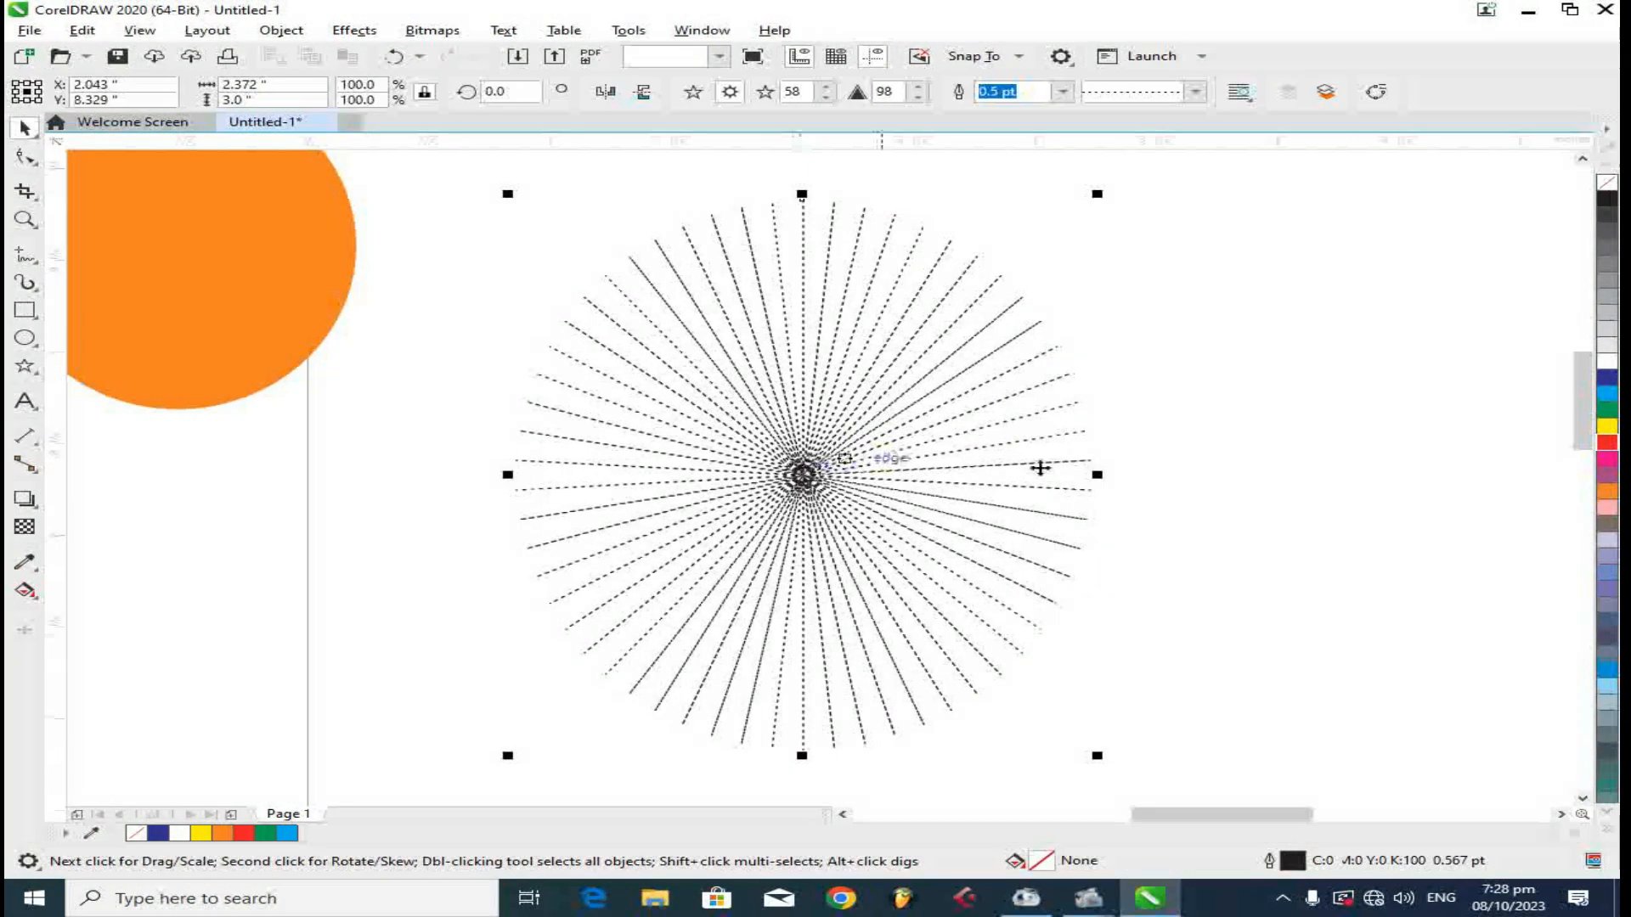
right_click(1607, 427)
scroll(1292, 418, "down", 2)
left_click_drag(926, 423, 1138, 415)
scroll(648, 339, "up", 2)
- Place the yellow ray star on top of the orange ellipse with their centers aligned
right_click(1117, 335)
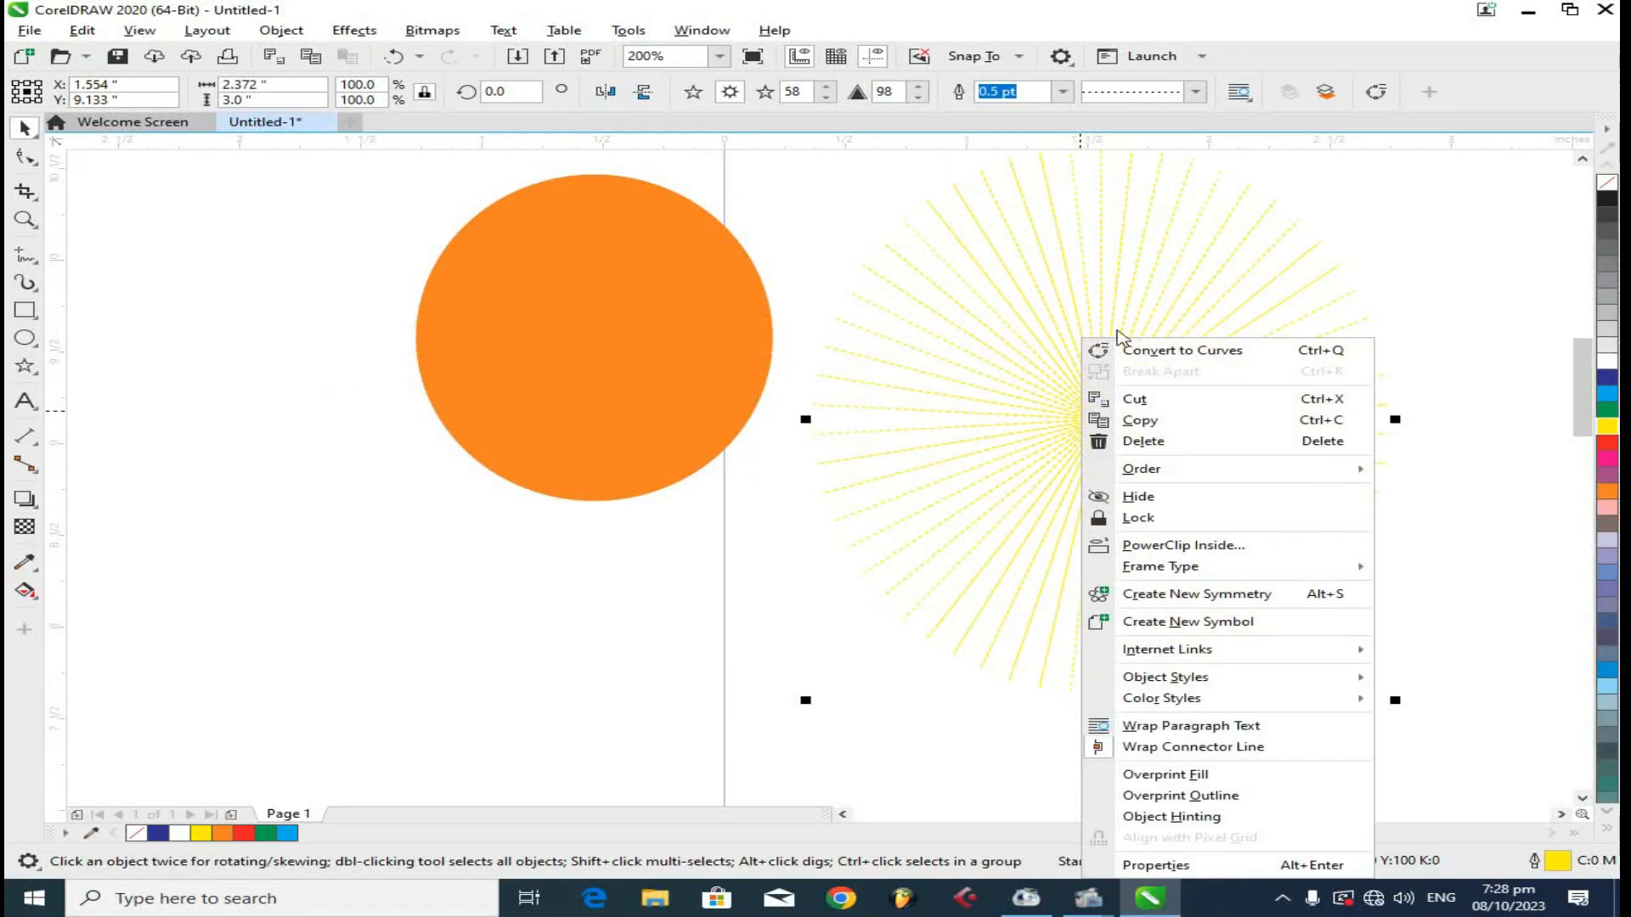
left_click(907, 352)
left_click_drag(1045, 451, 608, 355)
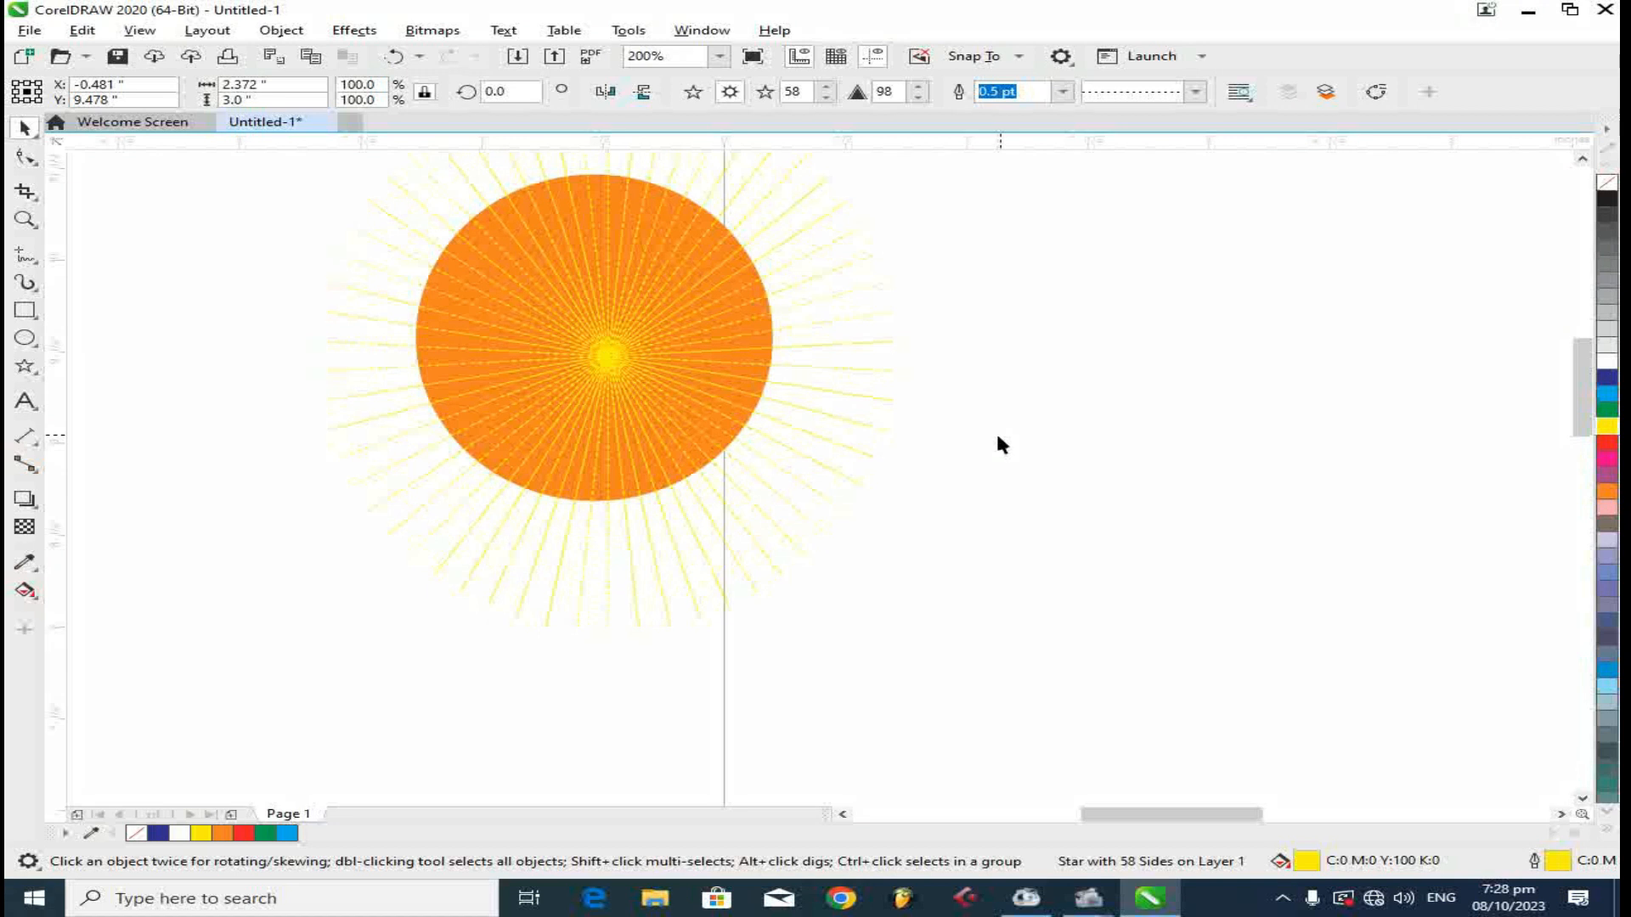
left_click(1000, 444)
scroll(911, 448, "down", 2)
left_click_drag(771, 406, 748, 376)
key("Escape")
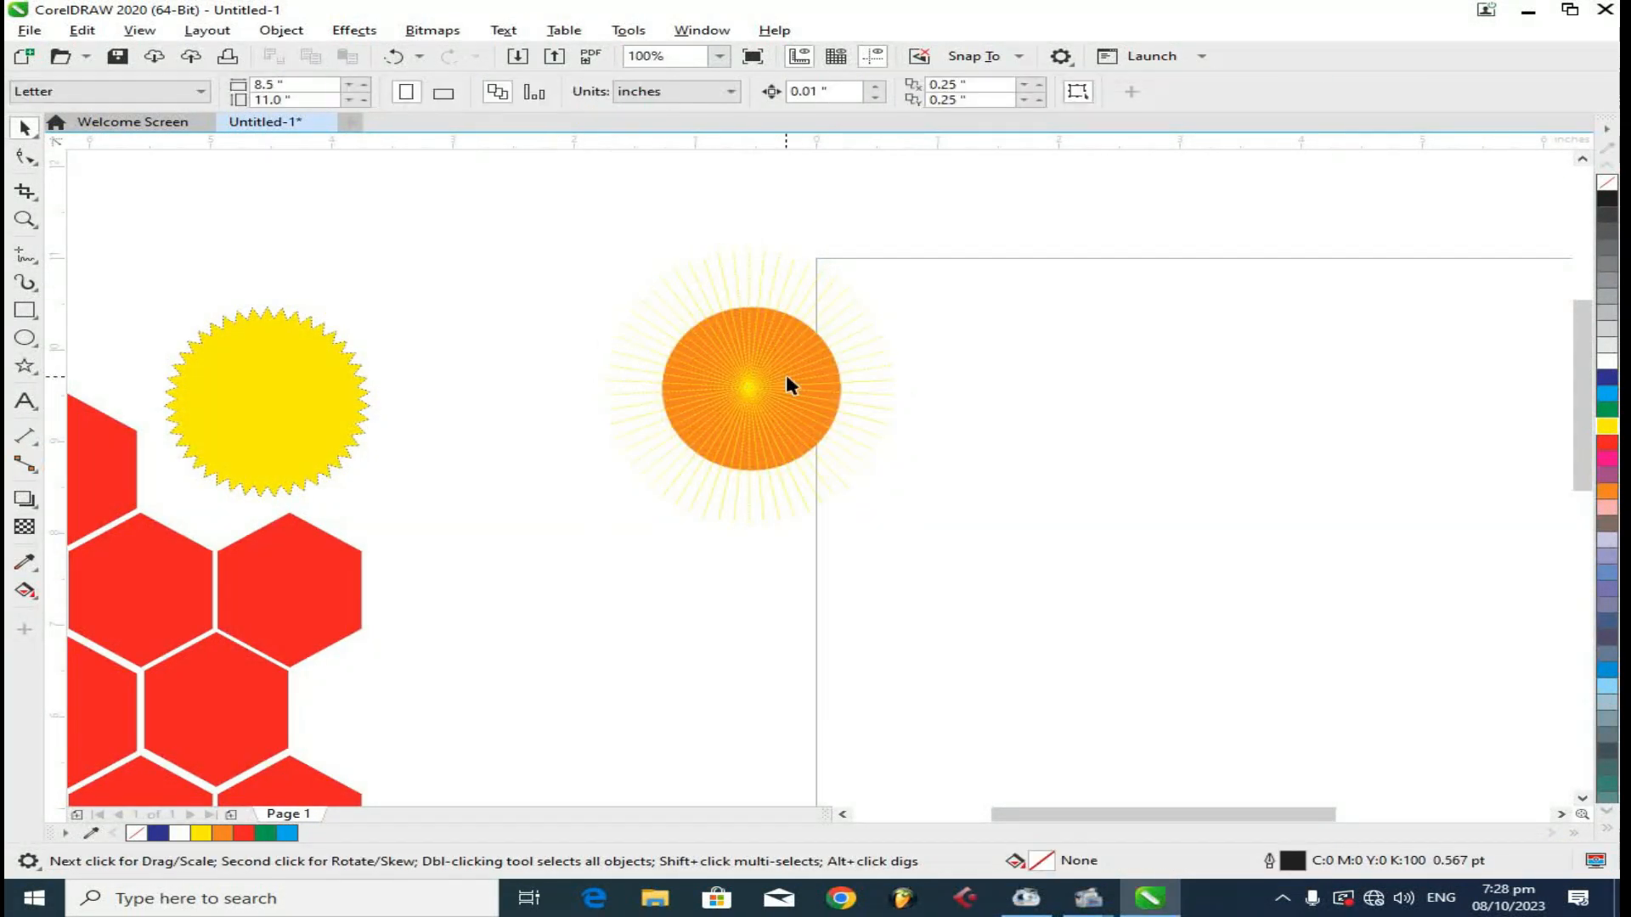
- Shrink the yellow ray star until it fits inside the orange ellipse and adjust its position there
scroll(739, 382, "up", 2)
left_click(739, 382)
left_click_drag(1061, 685, 680, 477)
left_click_drag(583, 248, 774, 420)
left_click_drag(875, 510, 935, 567)
left_click_drag(646, 291, 584, 232)
left_click_drag(586, 400, 574, 403)
left_click(564, 404)
- Nudge the orange ellipse 0.01 inch to the left to center it behind the rays
left_click(877, 441)
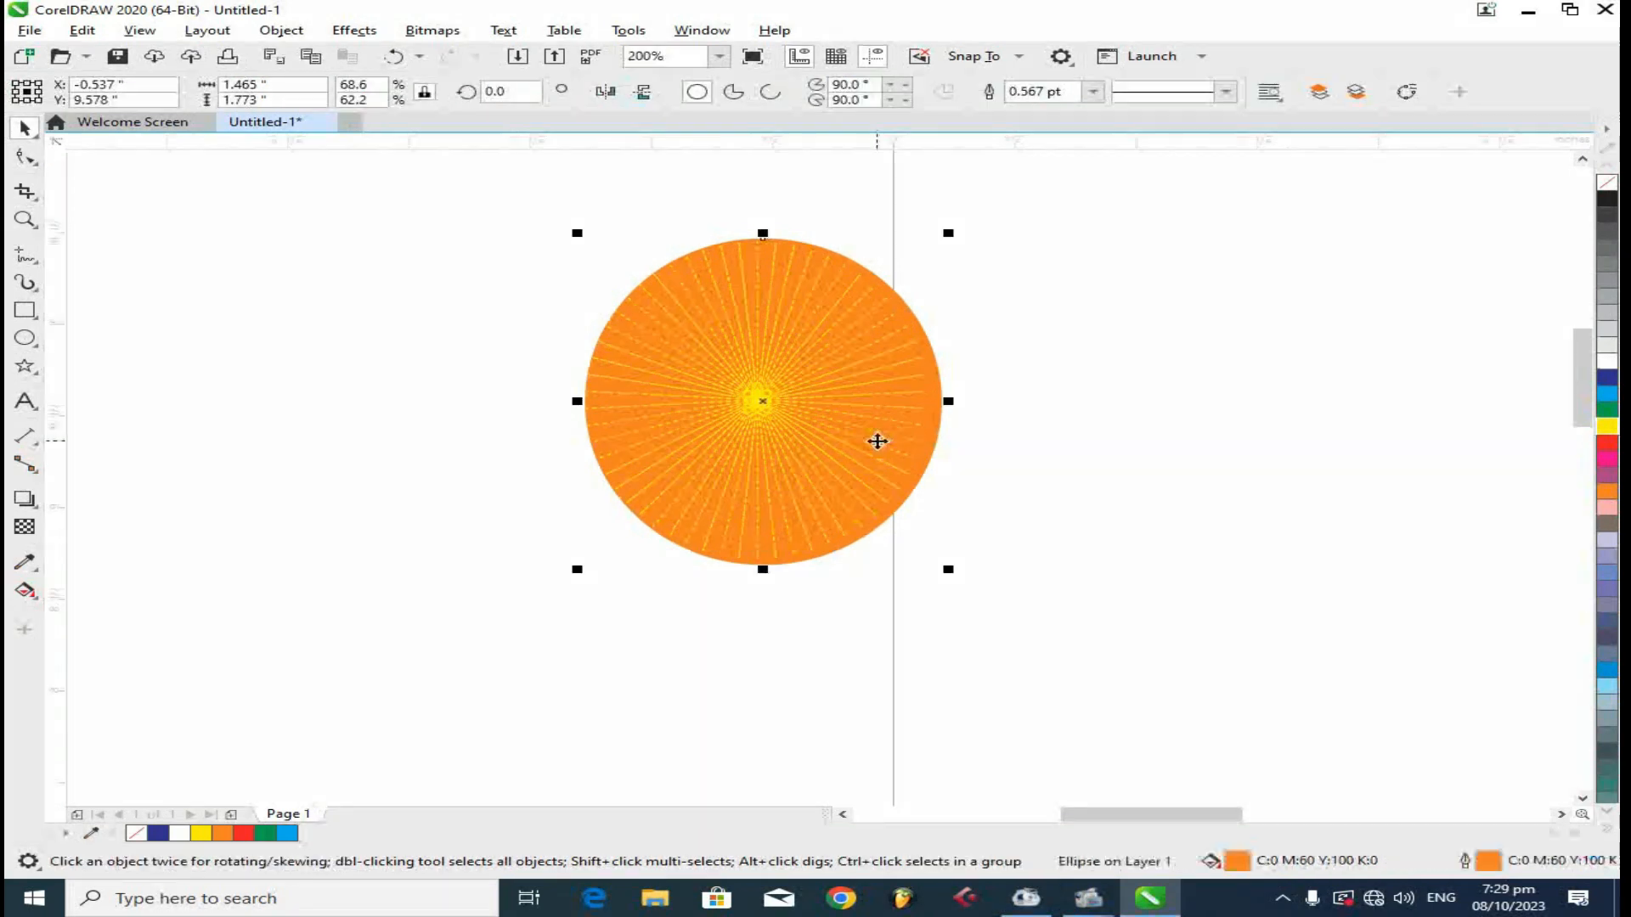
key("Right")
key("Left")
key("Left")
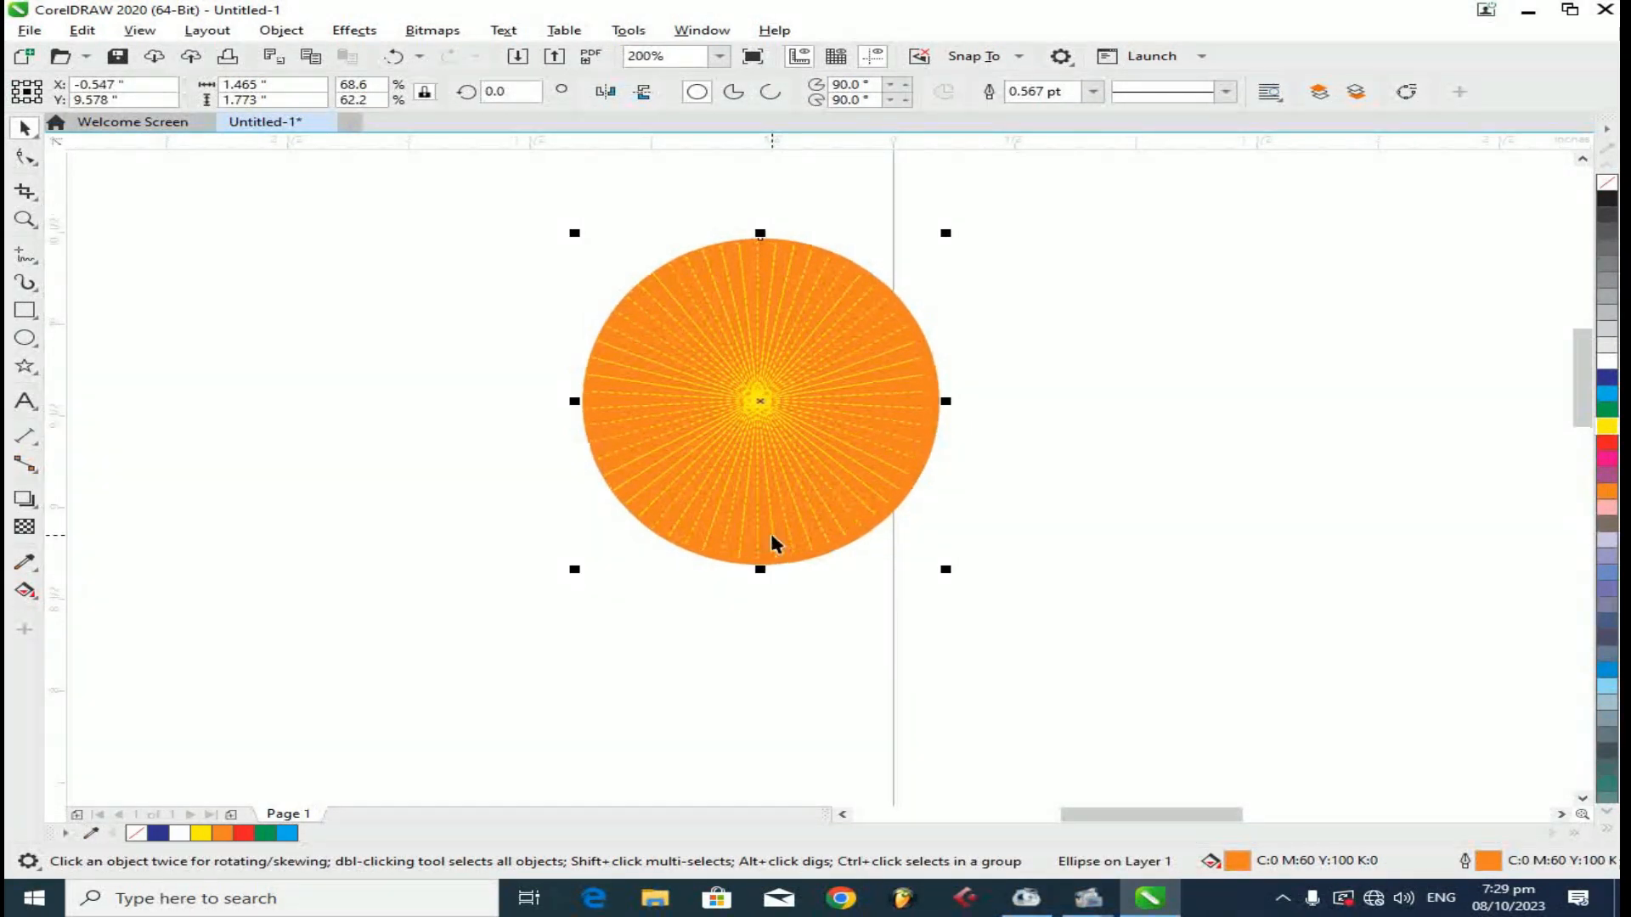
- Move the yellow serrated badge onto the page, to the right of the orange ellipse
left_click(728, 636)
scroll(875, 475, "down", 1)
left_click_drag(374, 498, 642, 511)
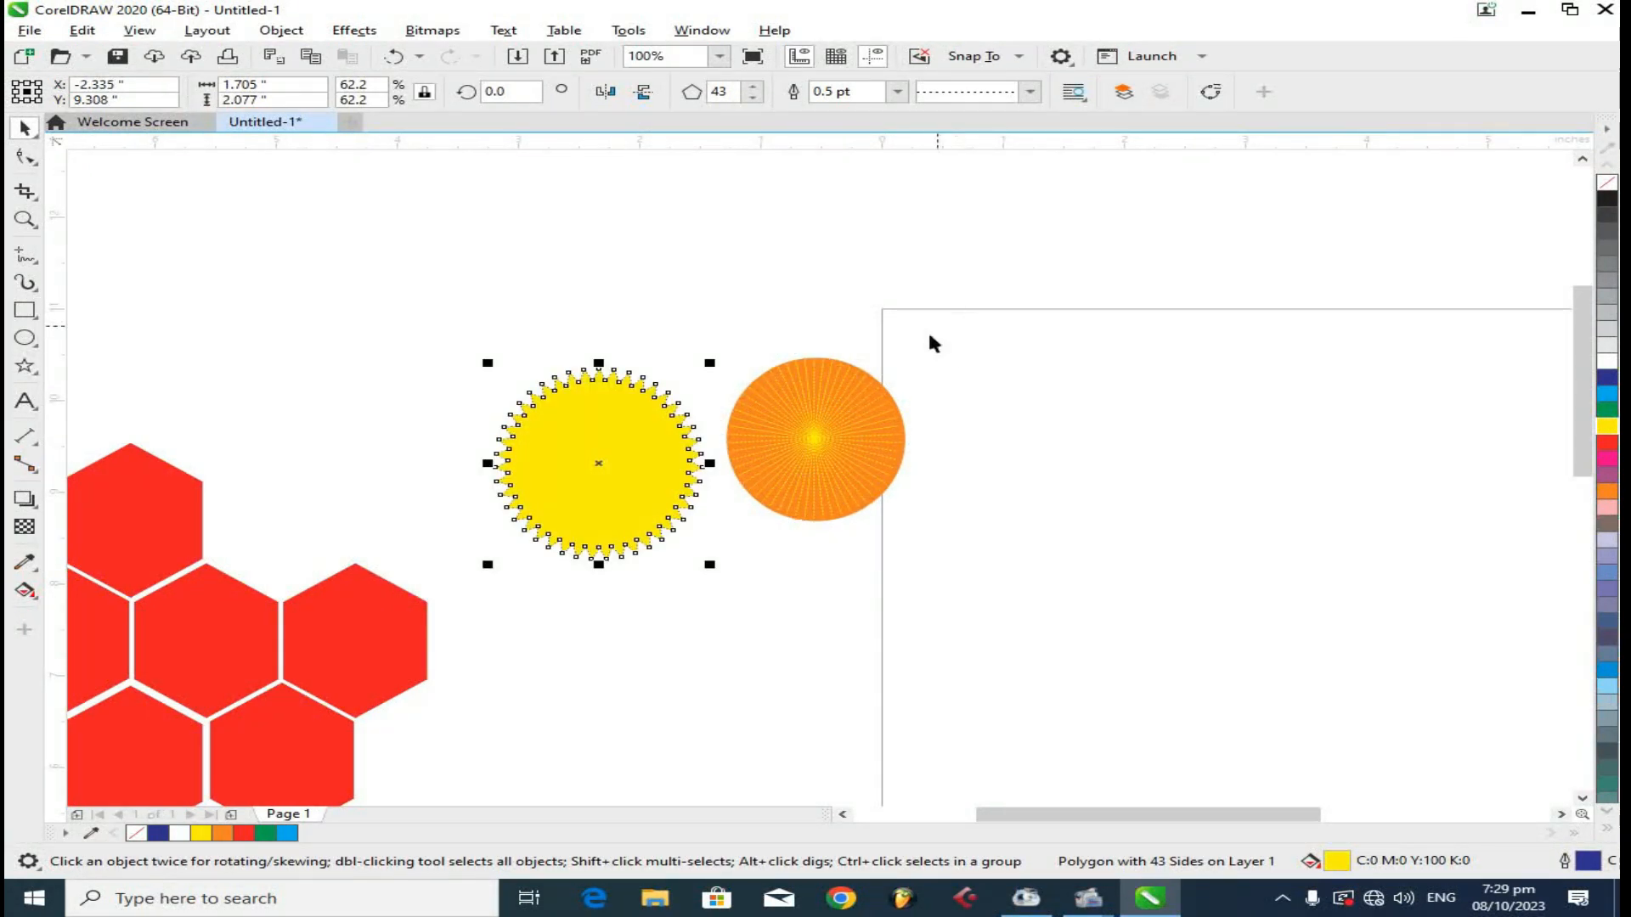
left_click_drag(624, 454, 1095, 421)
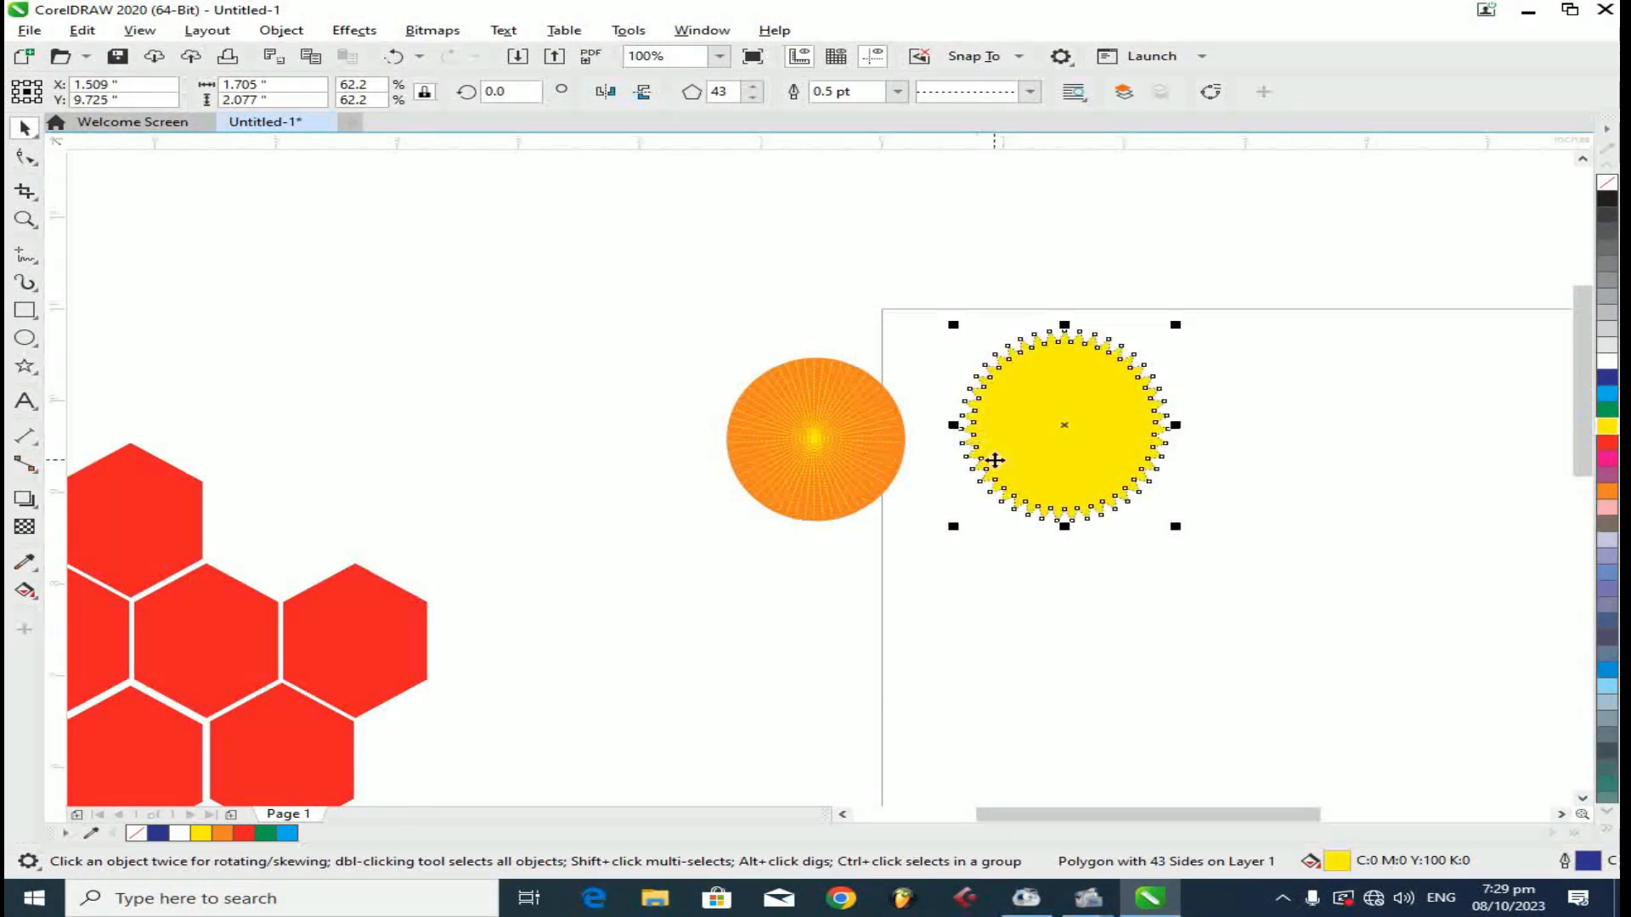
- Move the ray star from the ellipse onto the yellow badge, centered and enlarged to about 2.18 by 2.67 inches
left_click(822, 446)
left_click(1066, 410)
left_click_drag(1164, 497, 1253, 583)
left_click_drag(1129, 463, 1066, 426)
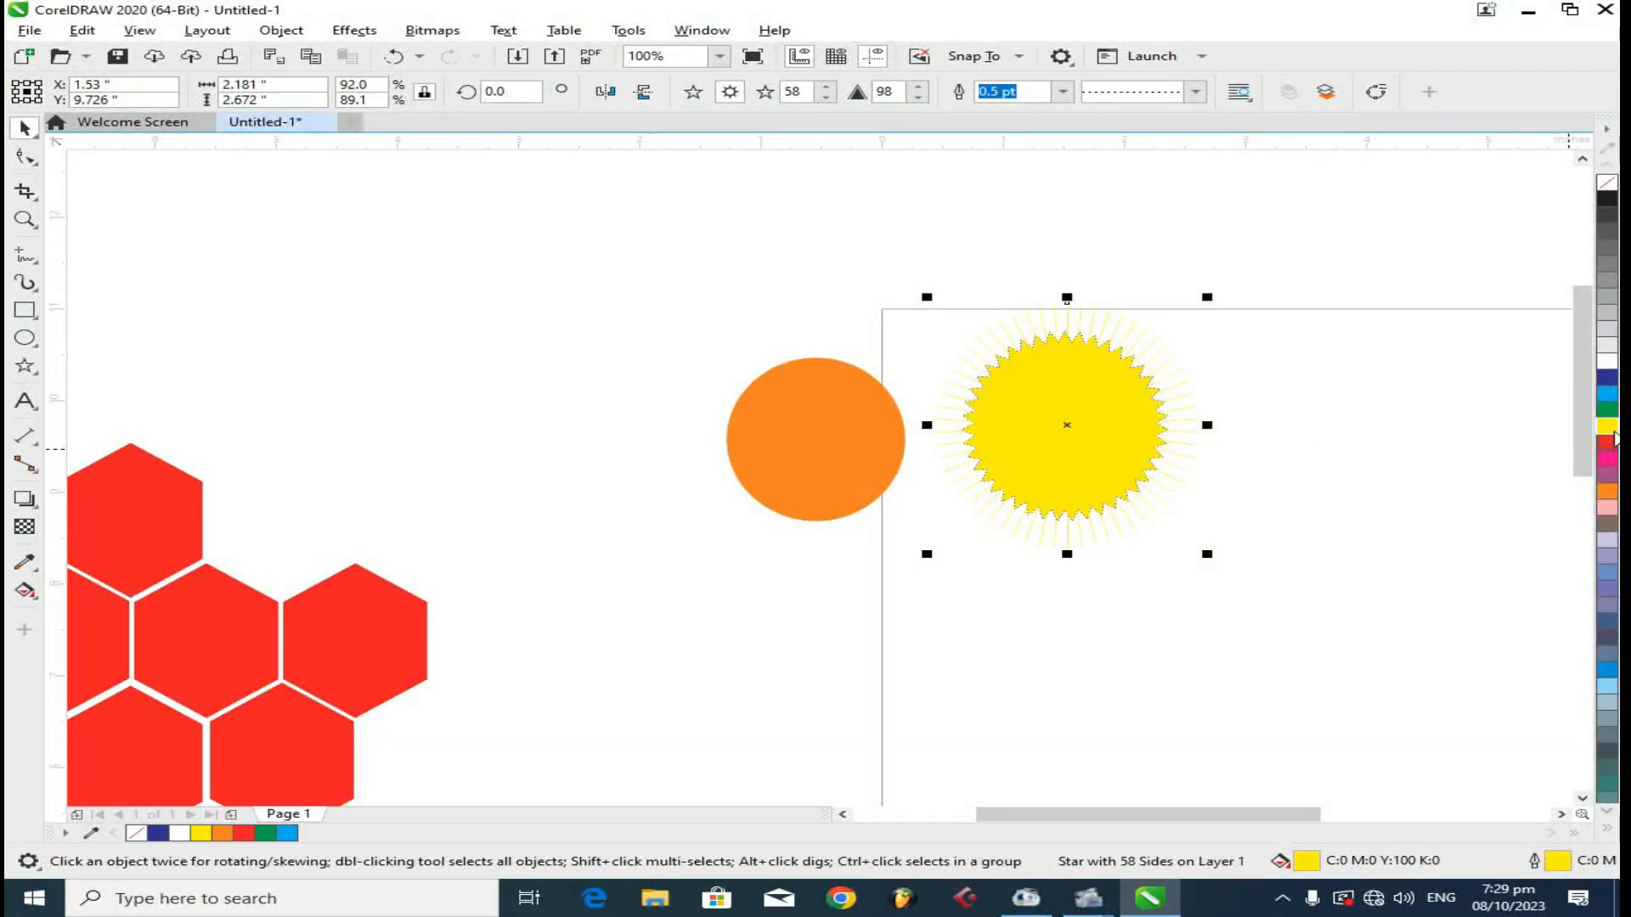
- Color the ray star's fill and outline orange (C:0 M:60 Y:100 K:0) and deselect it
left_click(1608, 495)
right_click(1607, 494)
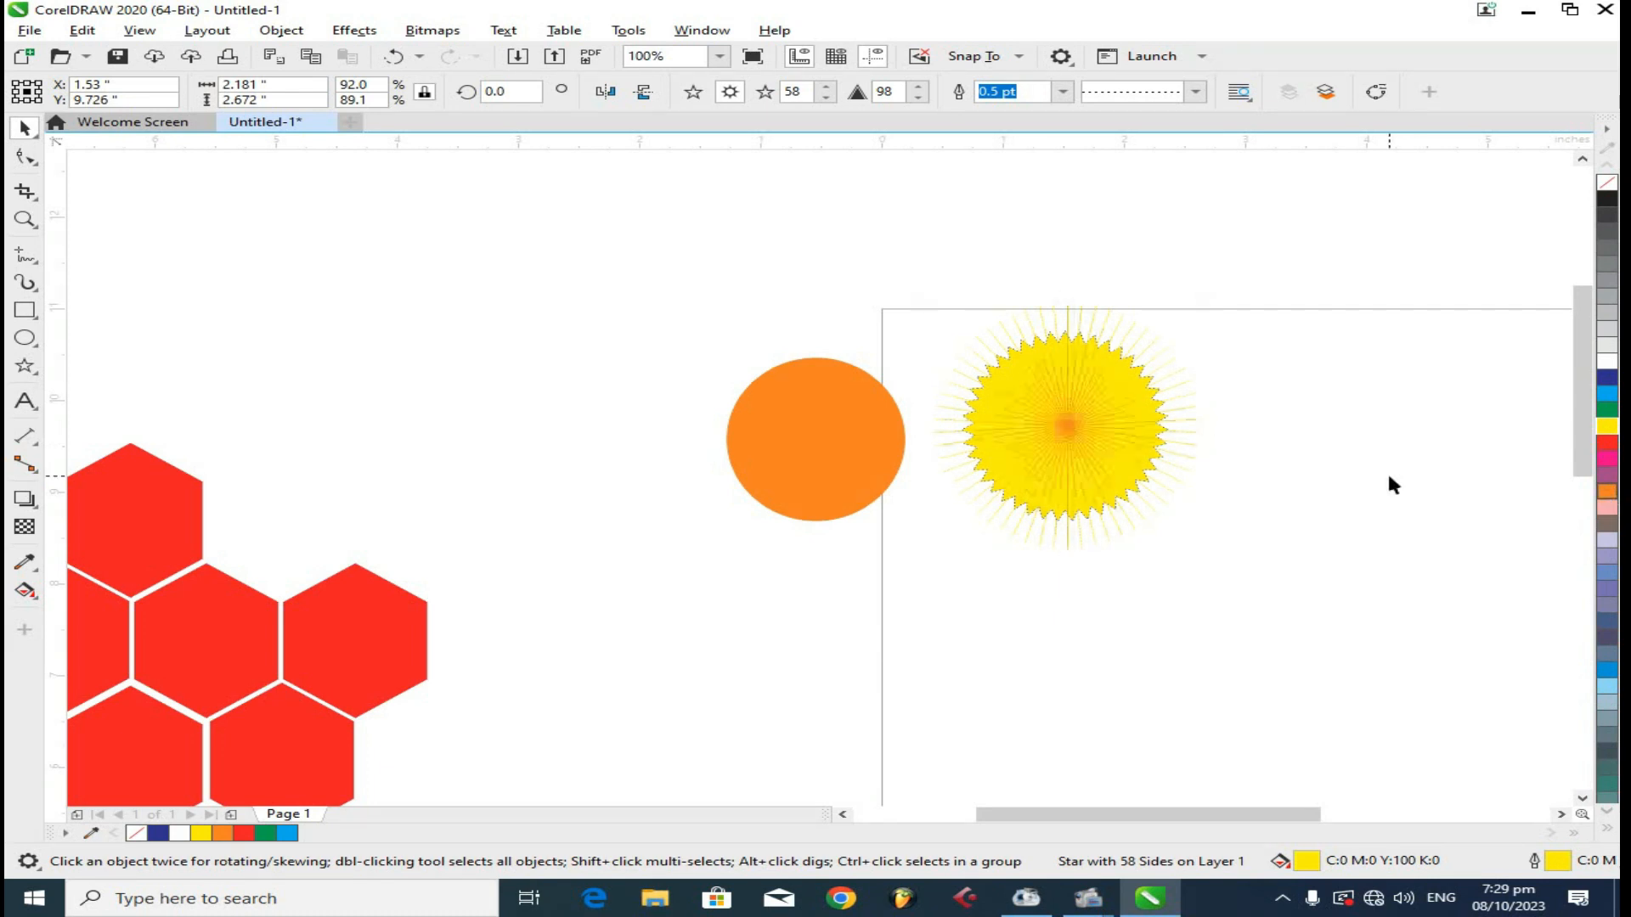
left_click(1388, 470)
- Move the orange ray star down so it only partly overlaps the yellow badge, and select the badge
left_click(1087, 425)
left_click_drag(1094, 426, 1106, 534)
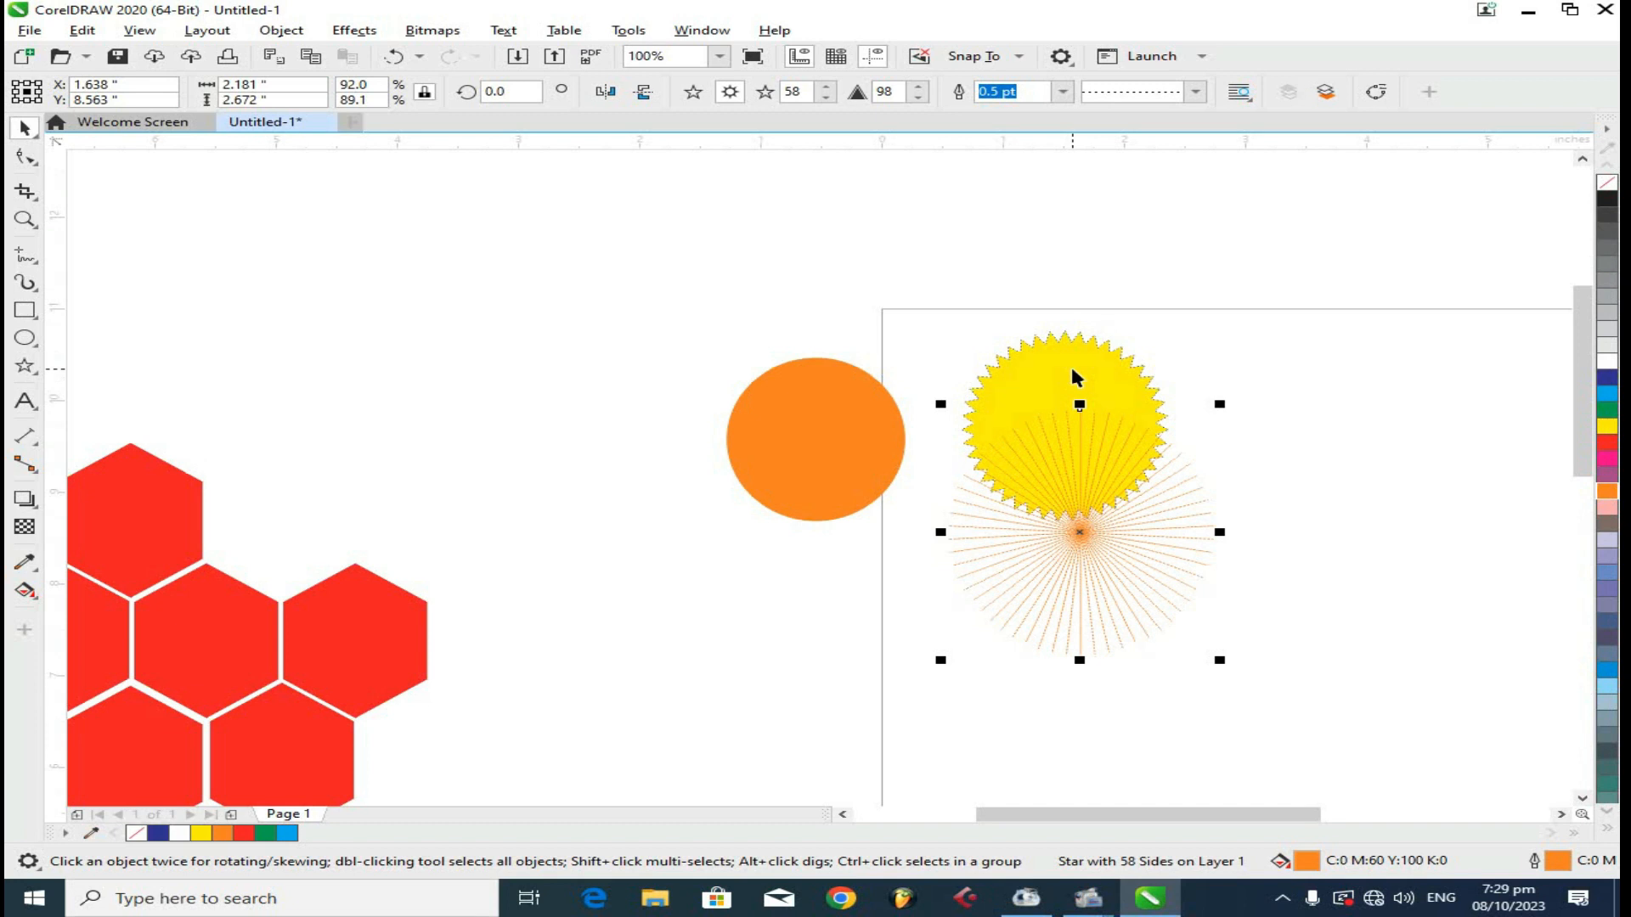
left_click(1072, 370)
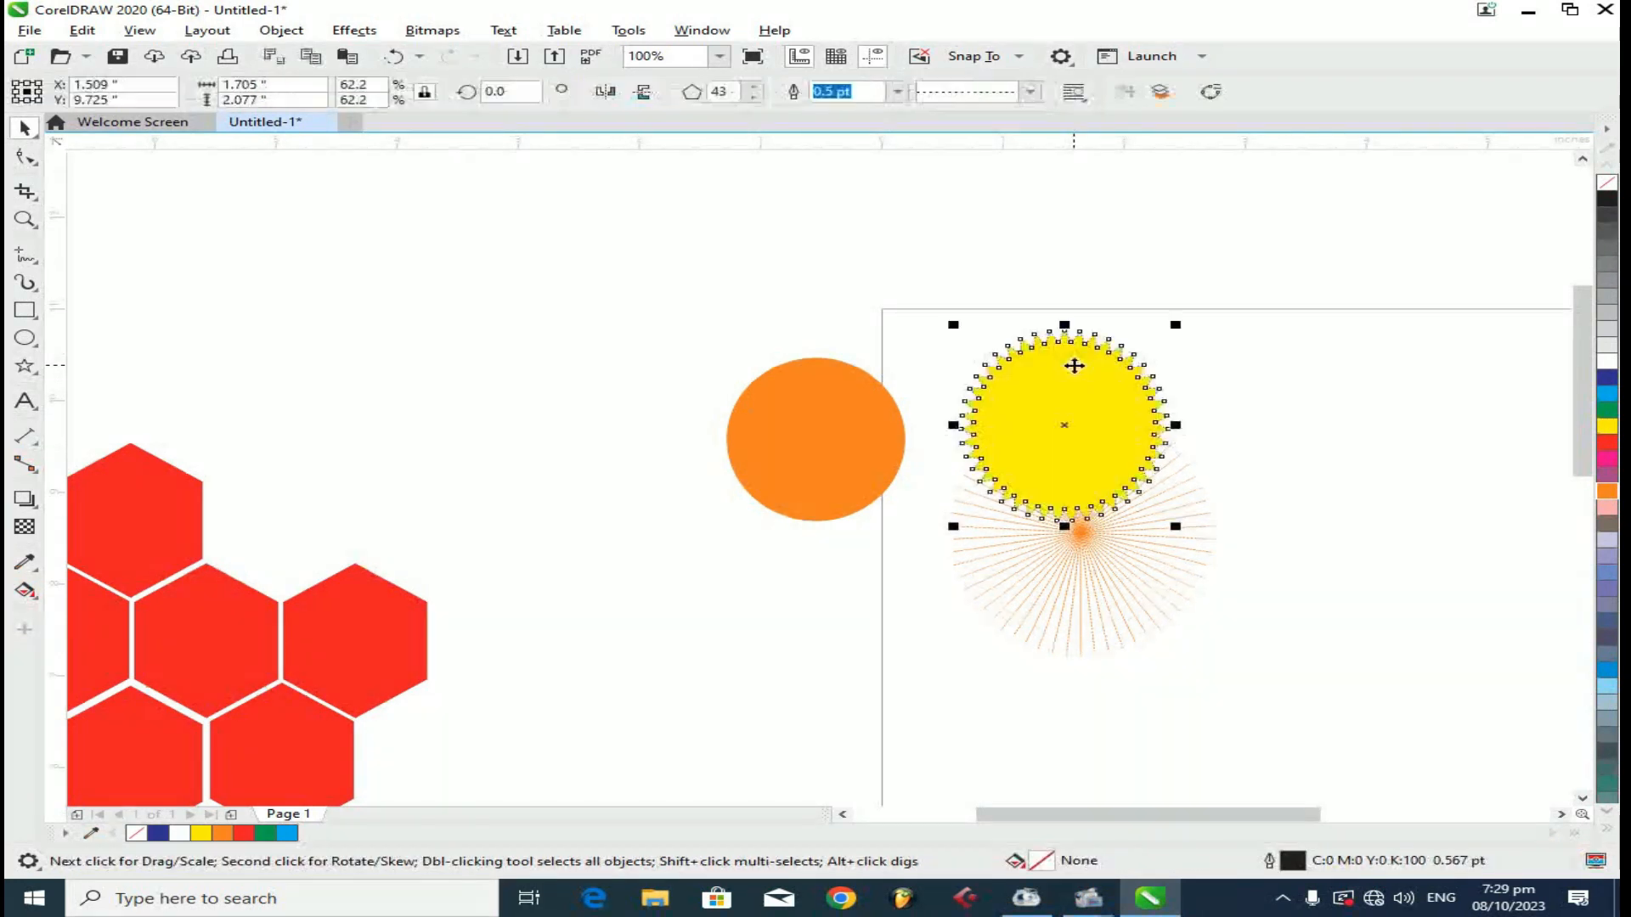
- Move the orange ray star back onto the yellow badge so that the two are centered on each other
left_click_drag(1115, 593, 1069, 429)
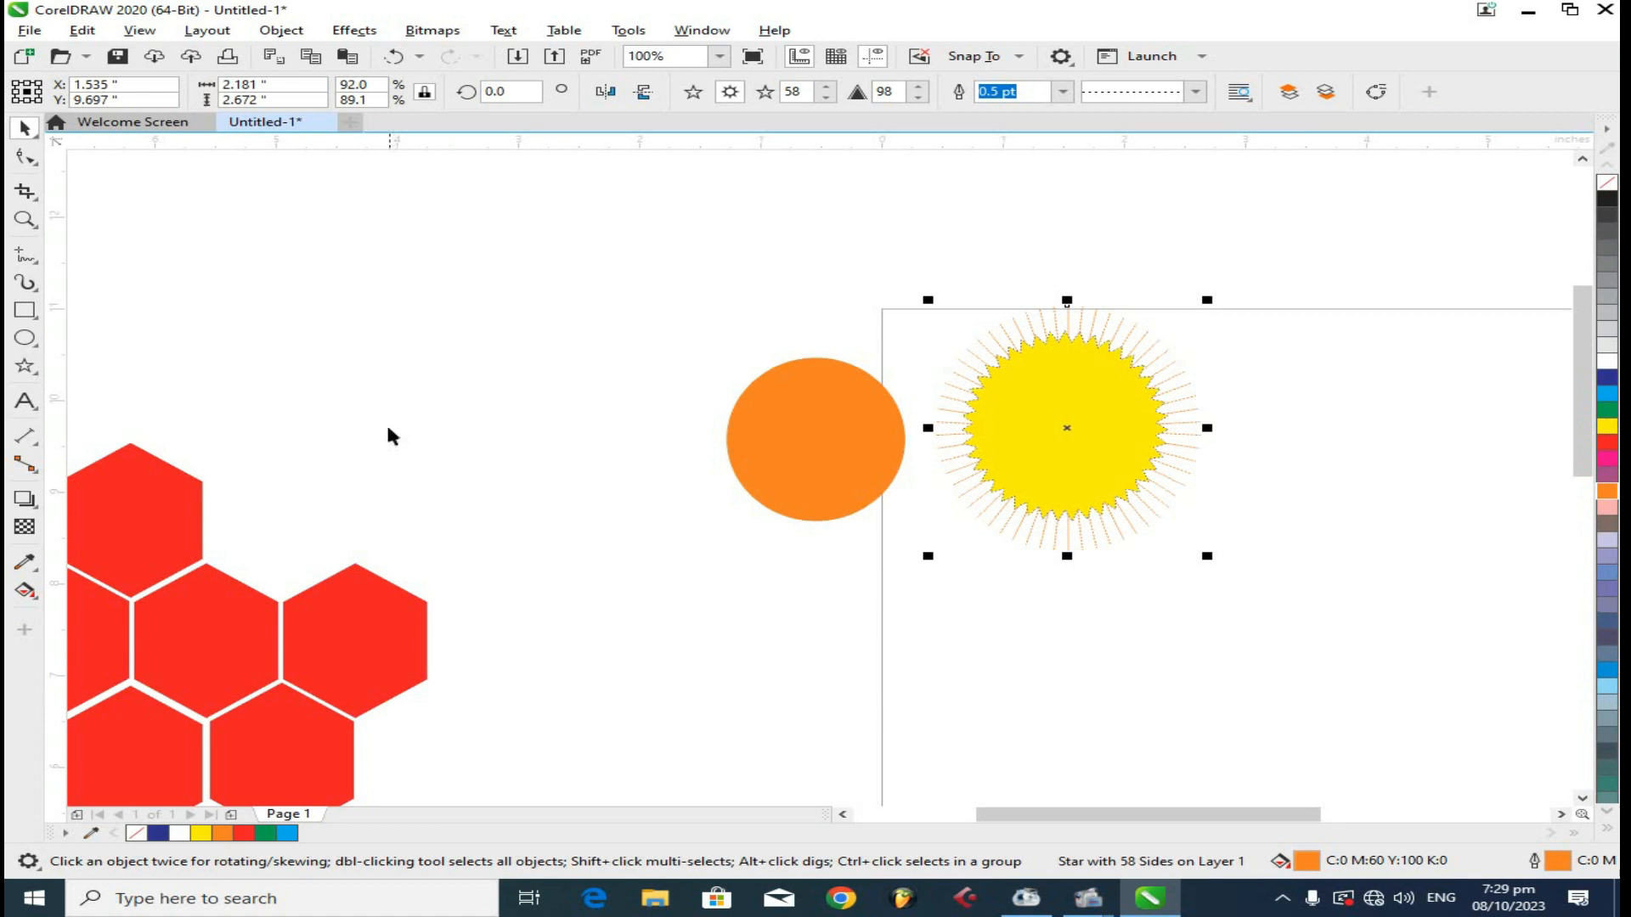
- Draw two symmetrical four-revolution spirals, one above the honeycomb's right side and a smaller one overlapping the orange ellipse
left_click(37, 376)
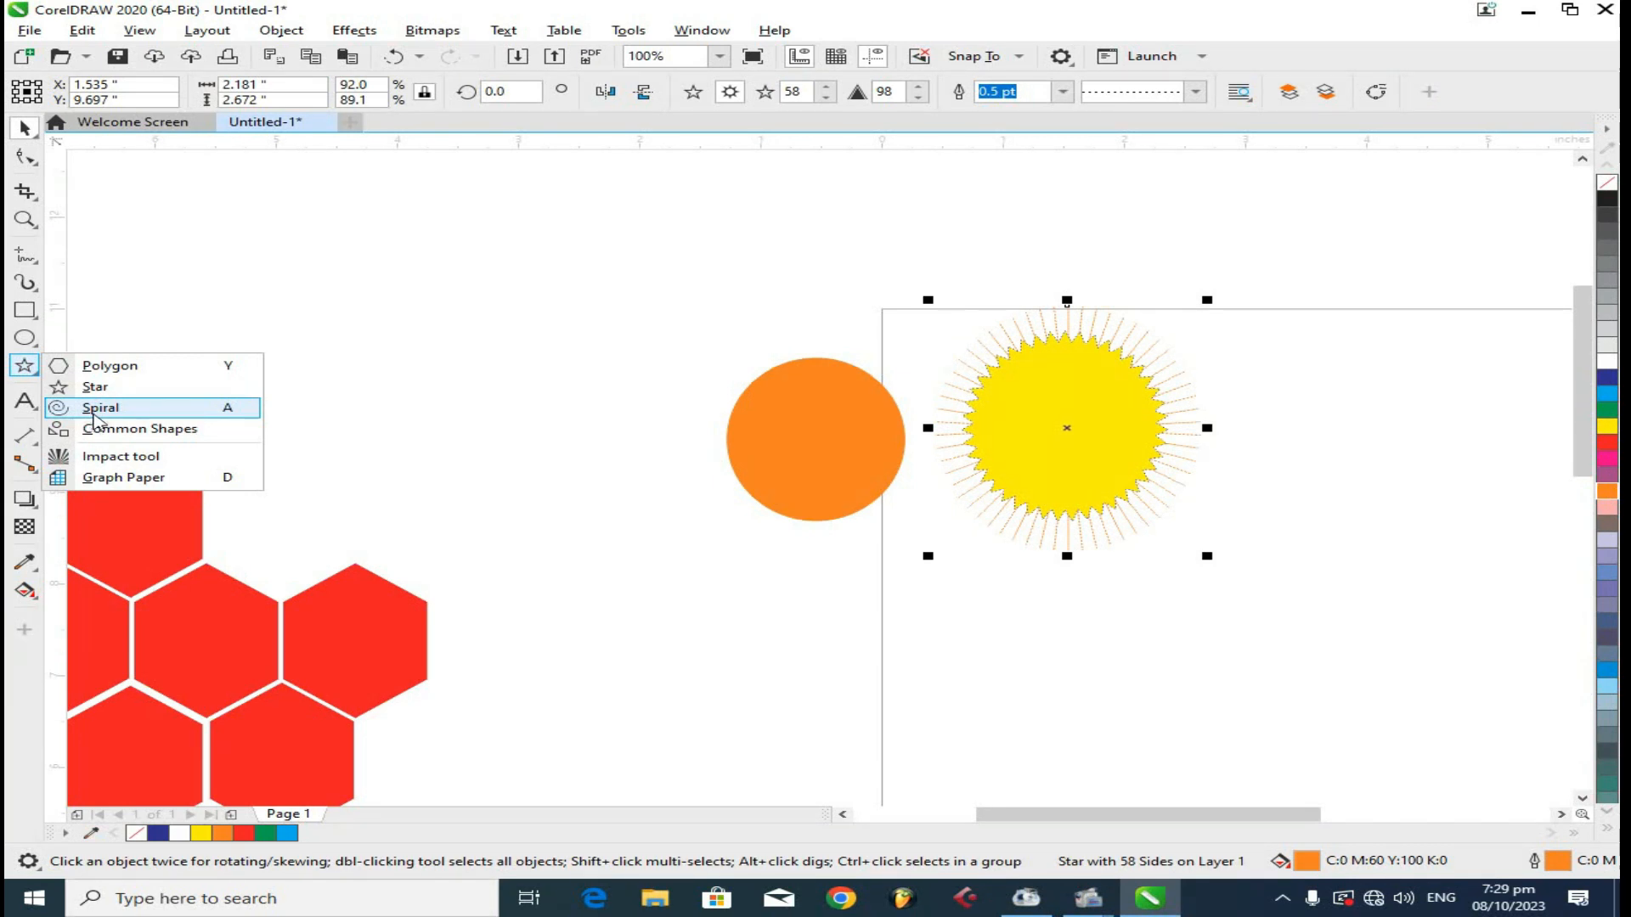
left_click(96, 408)
left_click_drag(513, 299, 653, 406)
mouse_move(782, 436)
left_mouse_down()
mouse_move(823, 462)
mouse_move(863, 528)
mouse_move(904, 542)
left_mouse_up()
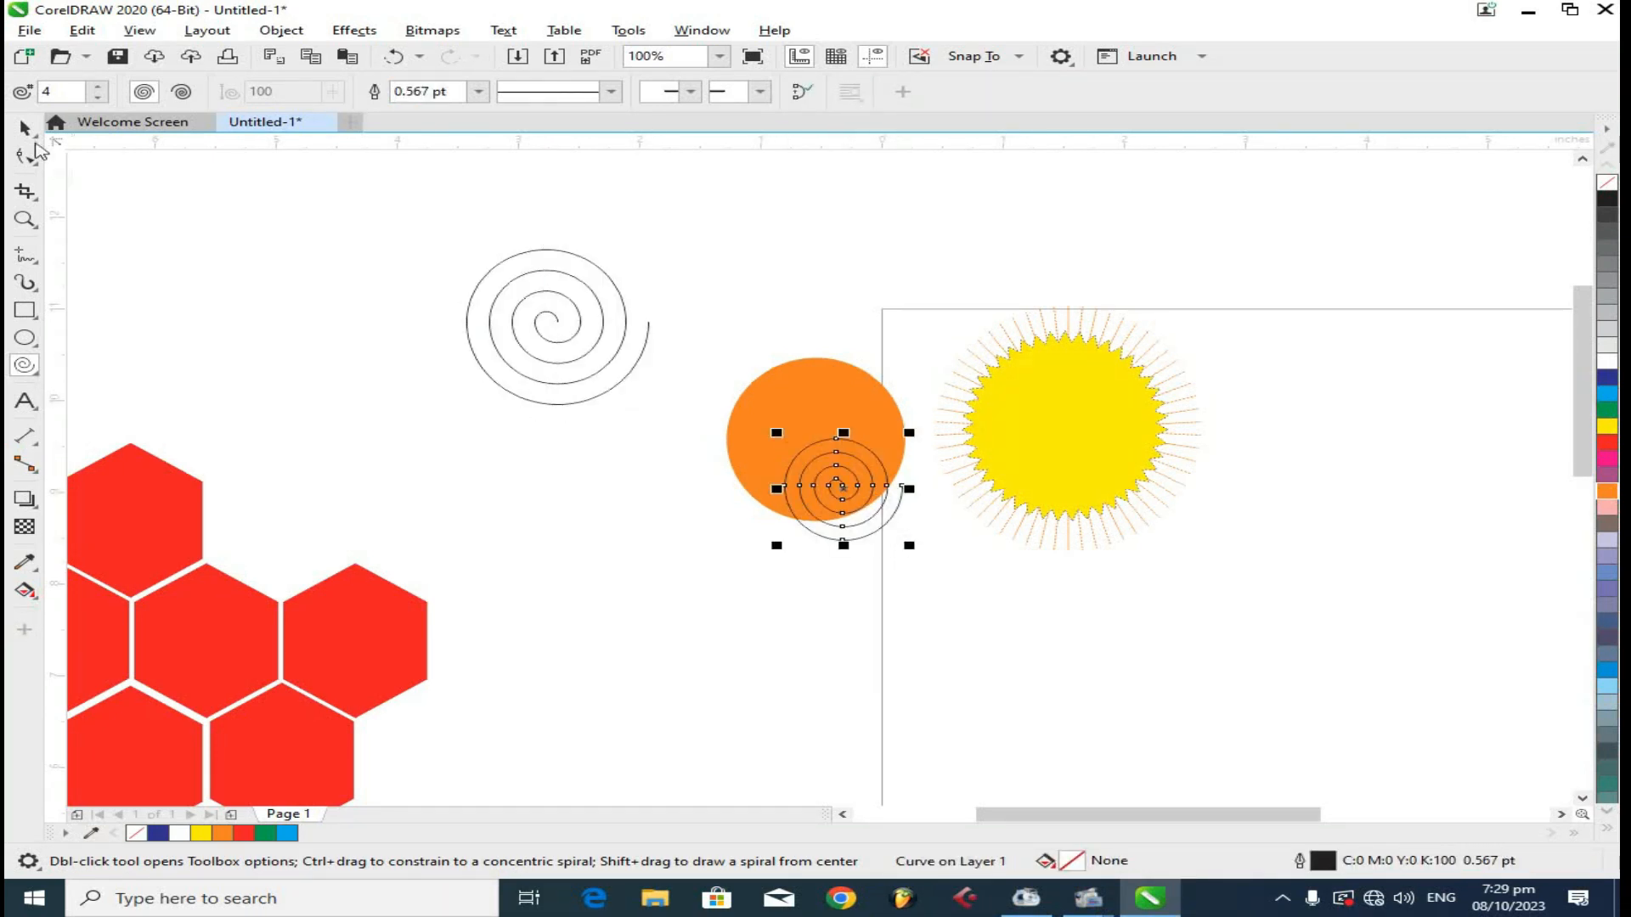
- Draw a four-revolution logarithmic spiral with an expansion factor of 87, to the left of the larger symmetrical spiral
left_click(181, 91)
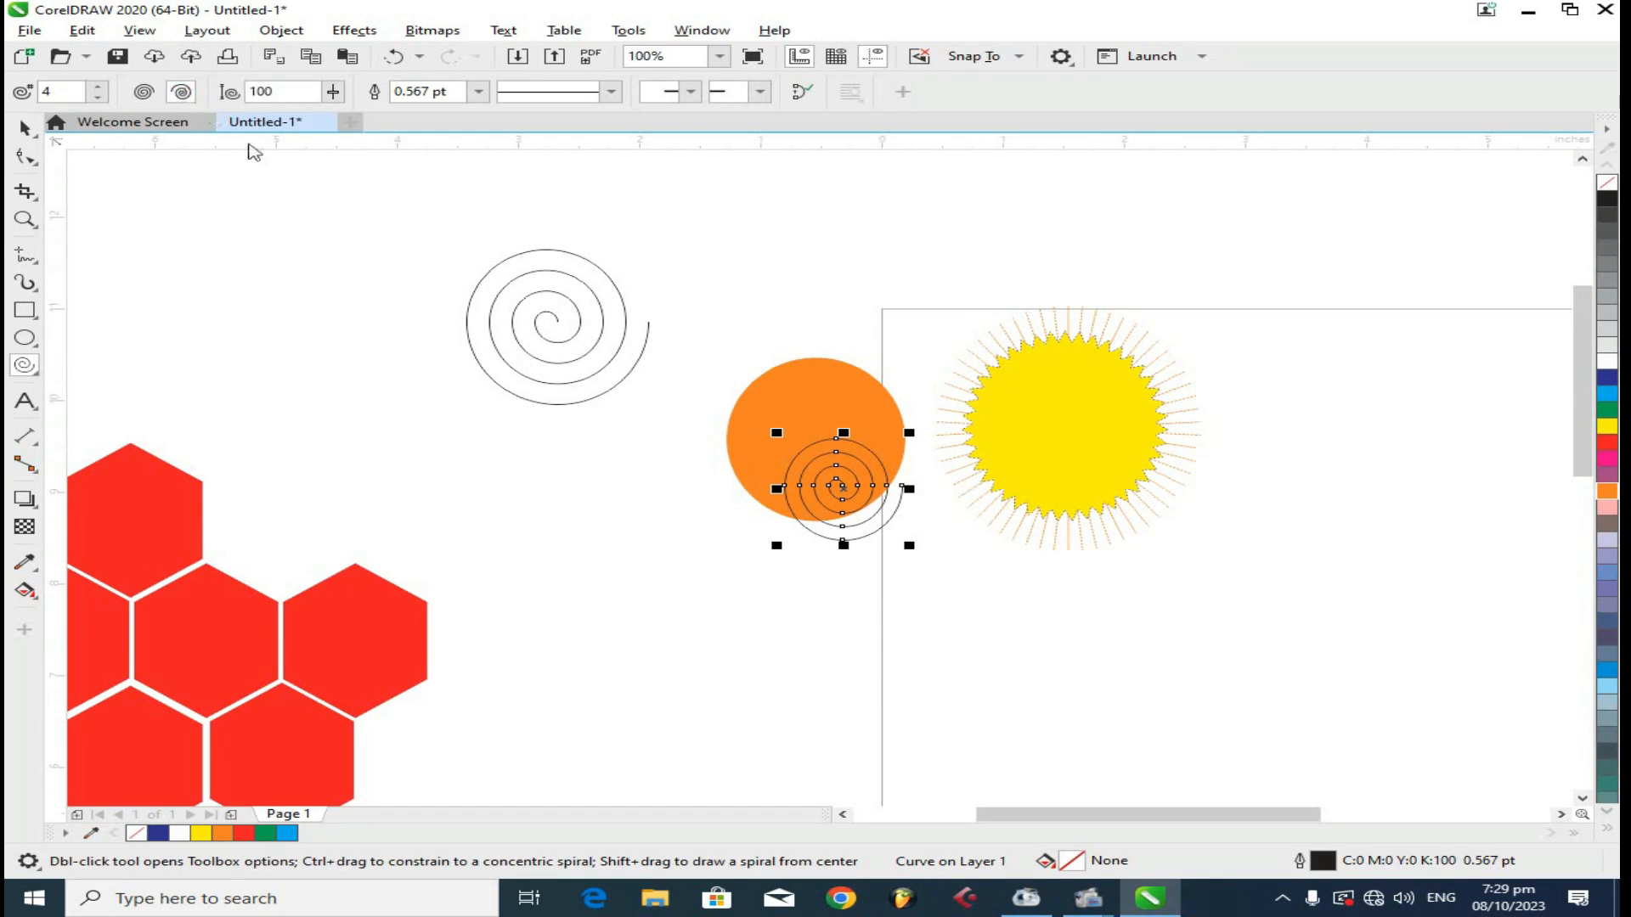
left_click(336, 96)
left_click_drag(323, 120, 299, 126)
mouse_move(264, 193)
left_mouse_down()
mouse_move(448, 353)
mouse_move(457, 343)
left_mouse_up()
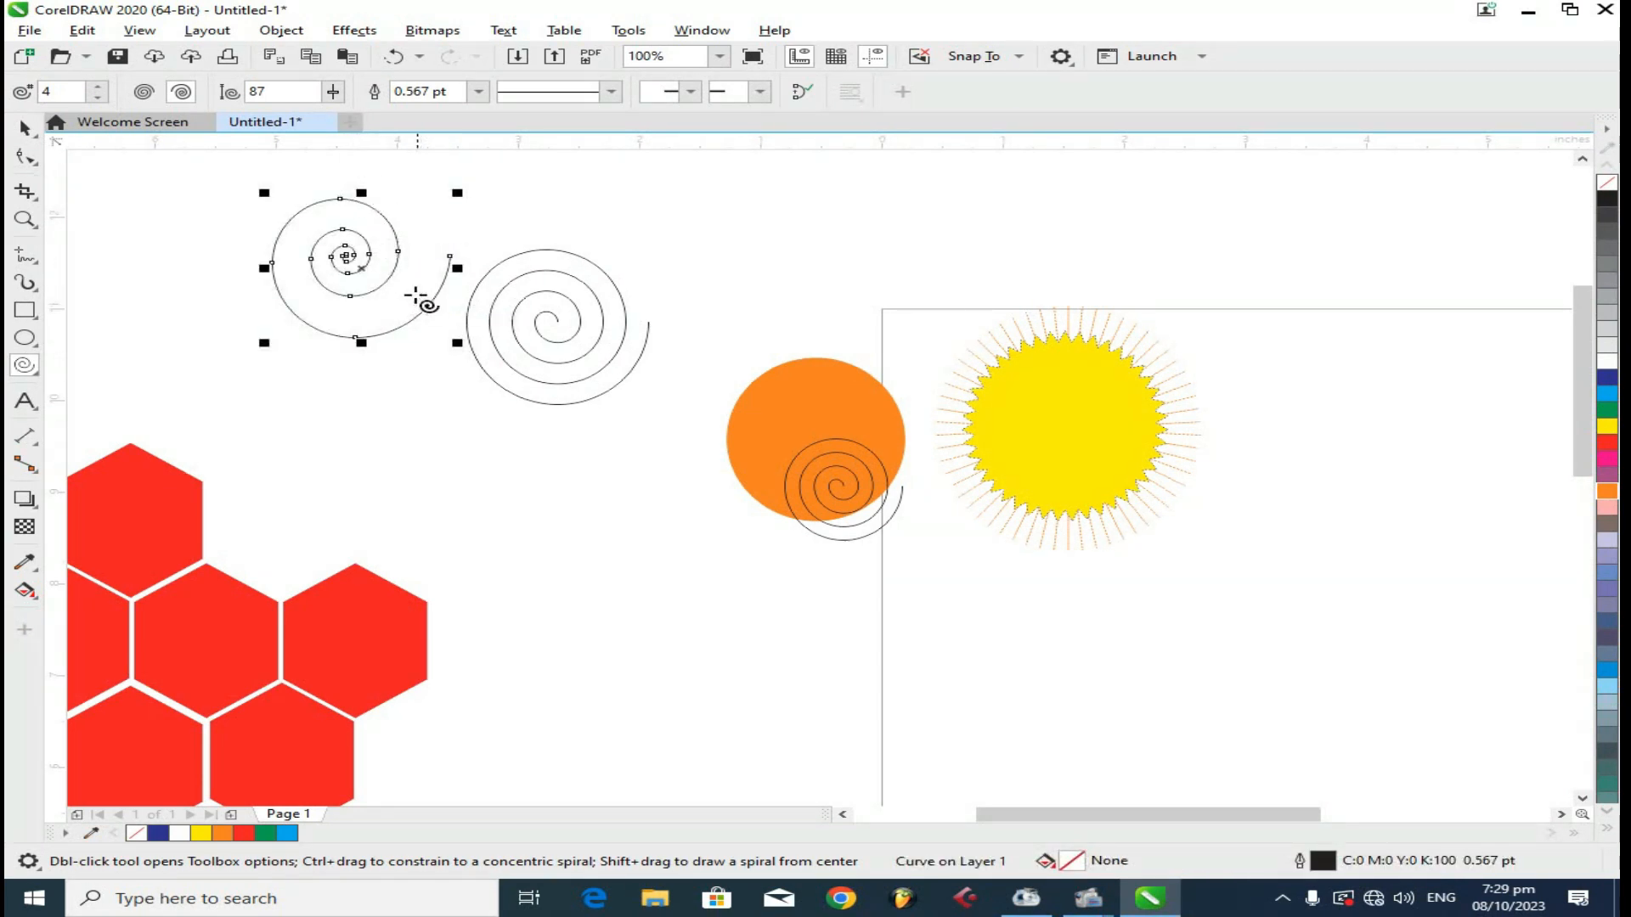
- Reset the spiral expansion factor to 100, switch back to symmetrical, and draw a four-revolution spiral left of the logarithmic one
left_click(334, 96)
left_click_drag(341, 117, 382, 134)
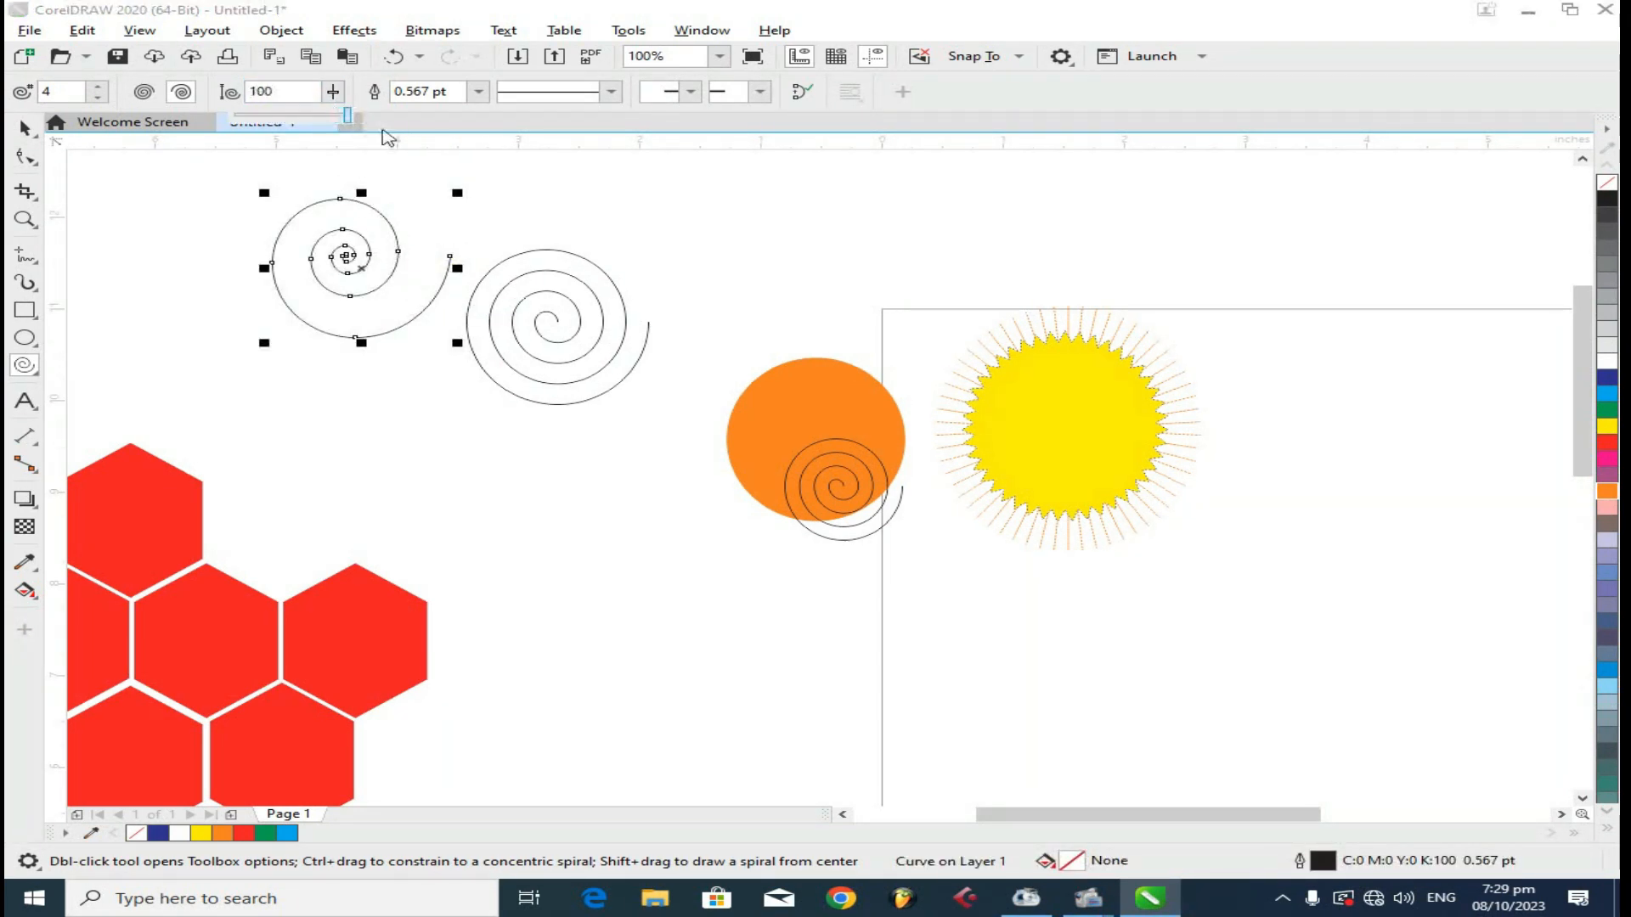
left_click(139, 93)
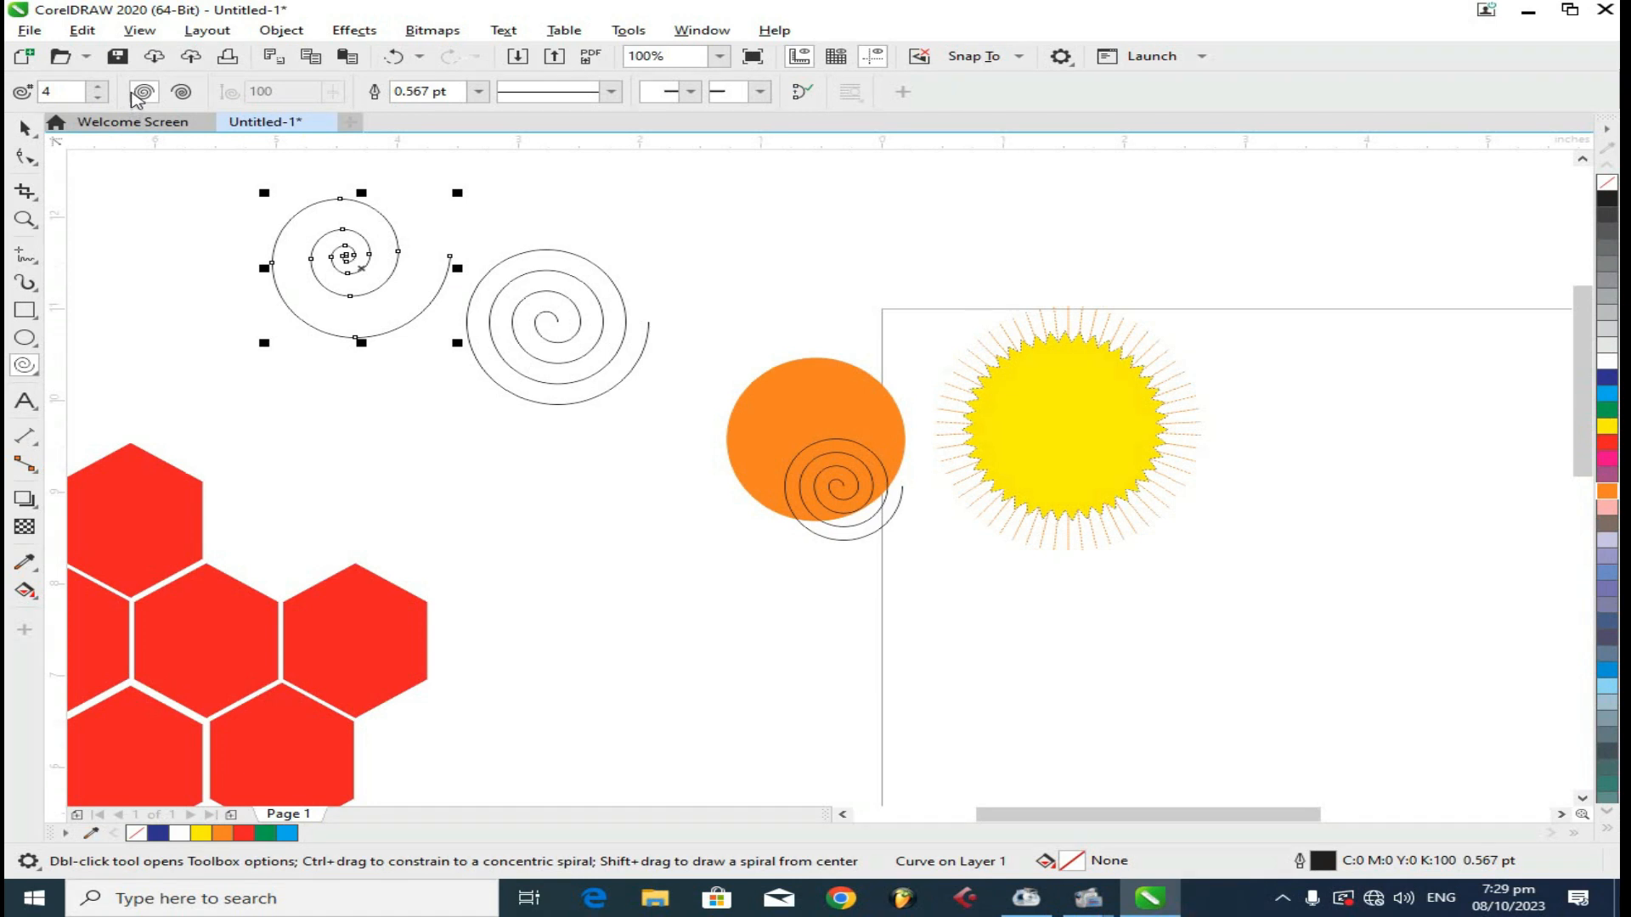
left_click_drag(87, 217, 283, 386)
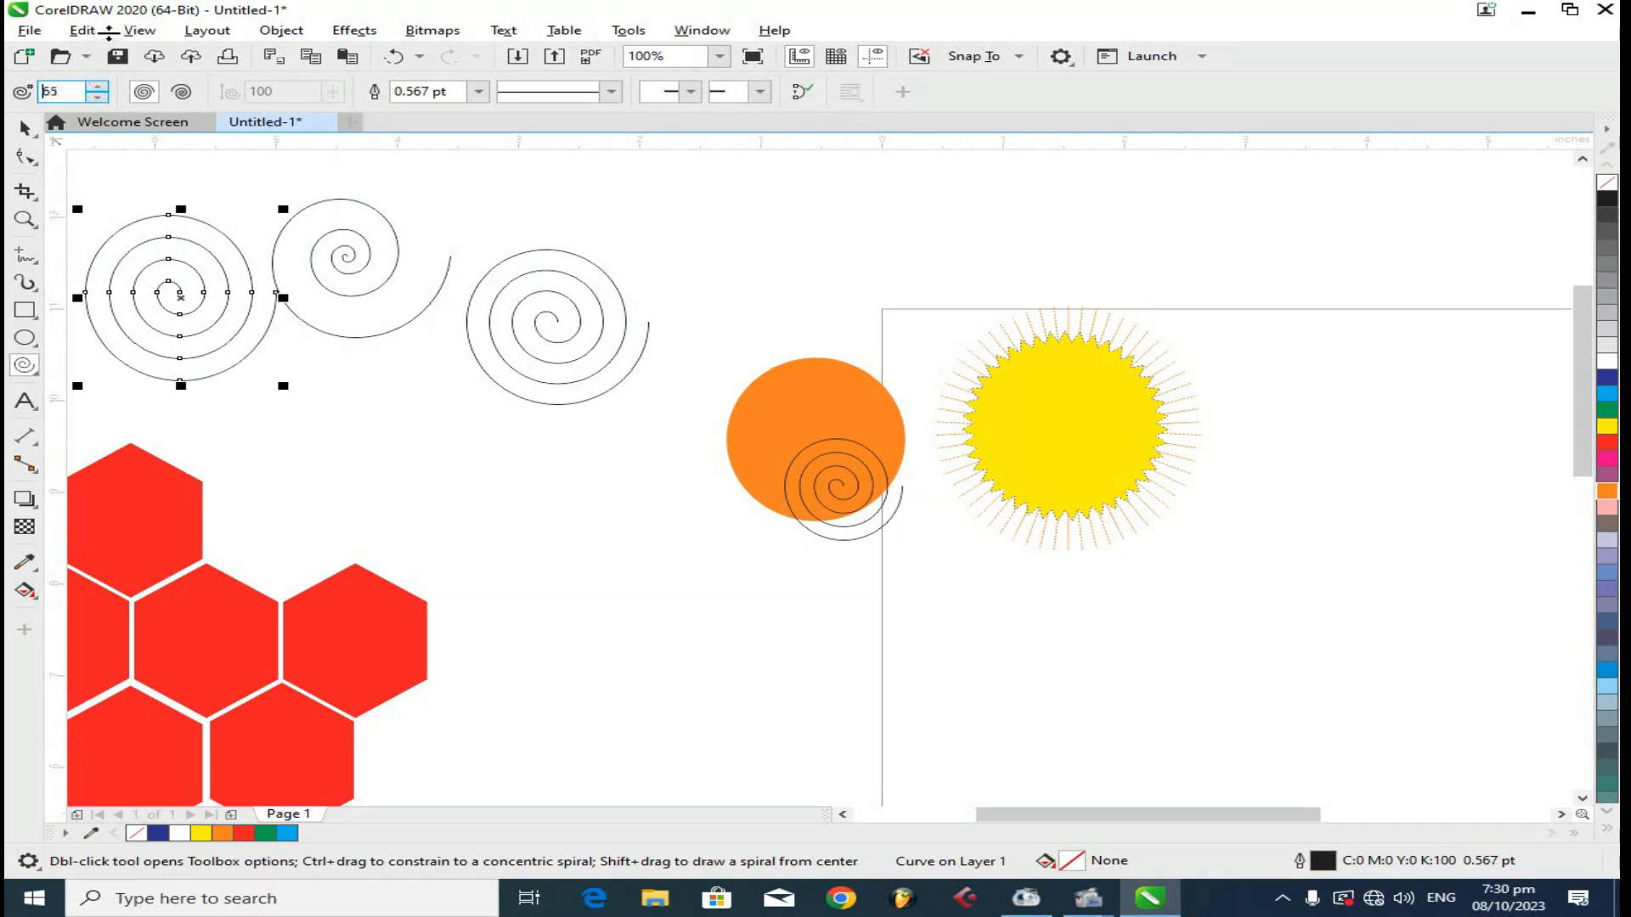
- Draw a dense symmetrical spiral with 67 revolutions, about 1.72 by 1.91 inches, and move it over the orange ellipse
left_click_drag(673, 193, 883, 374)
scroll(815, 255, "up", 3)
left_click(23, 127)
scroll(728, 277, "down", 3)
left_click_drag(744, 306, 781, 455)
scroll(751, 447, "up", 2)
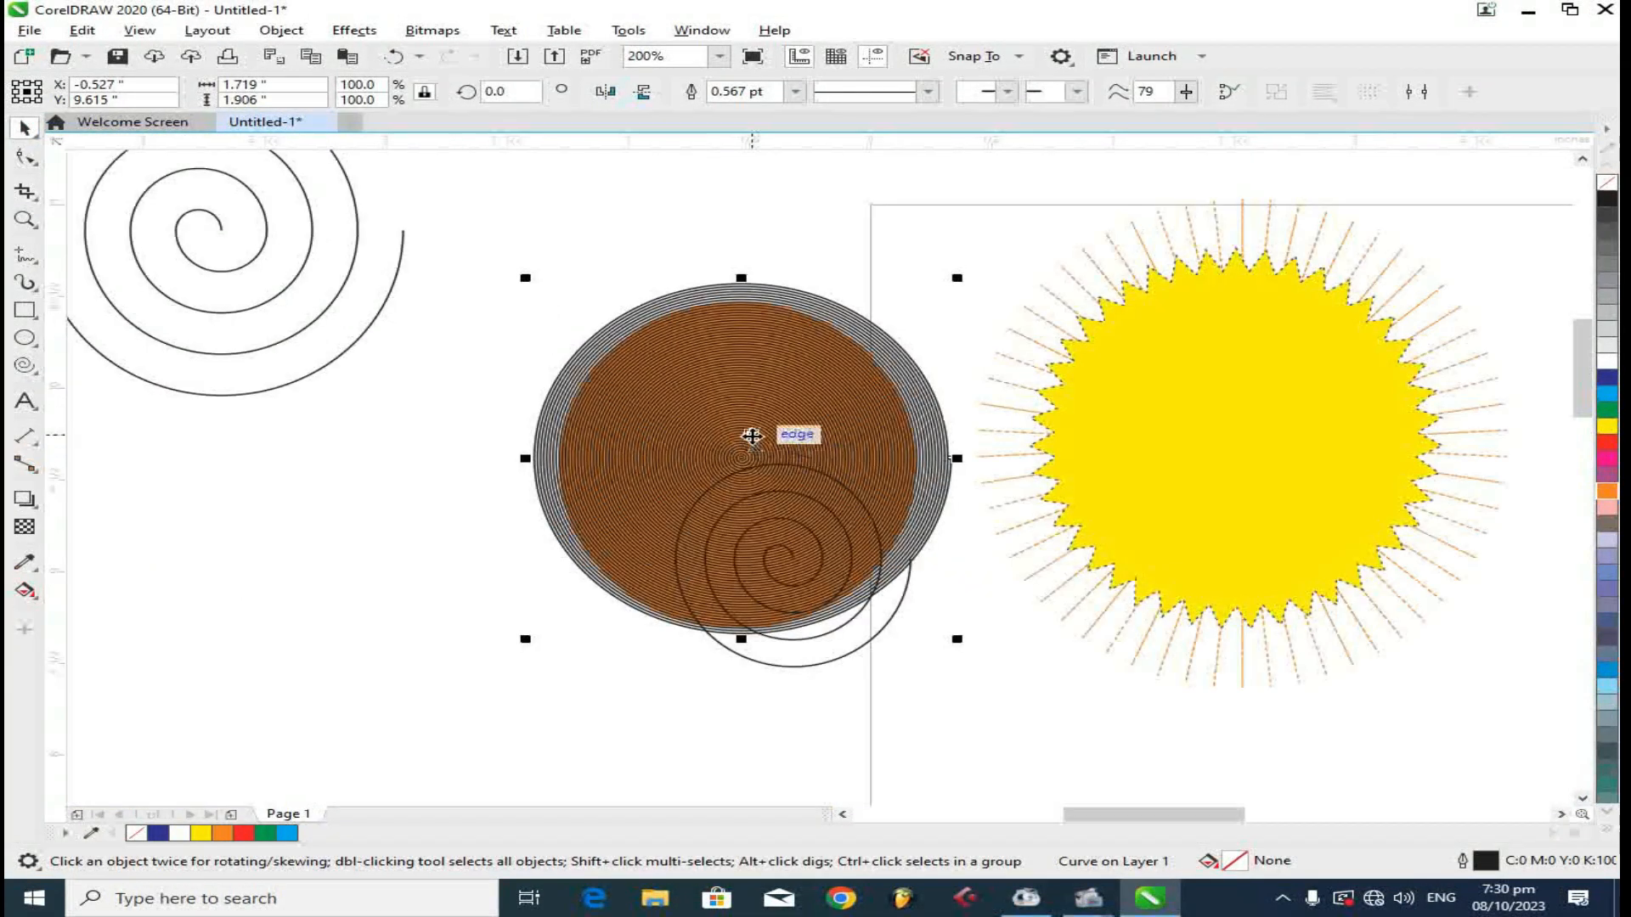
- Color the dense spiral's fill and outline yellow (C:0 M:0 Y:100 K:0) and adjust its position over the orange ellipse
left_click(1607, 426)
right_click(1607, 426)
left_click_drag(797, 422, 812, 415)
scroll(823, 422, "up", 2)
scroll(829, 405, "down", 2)
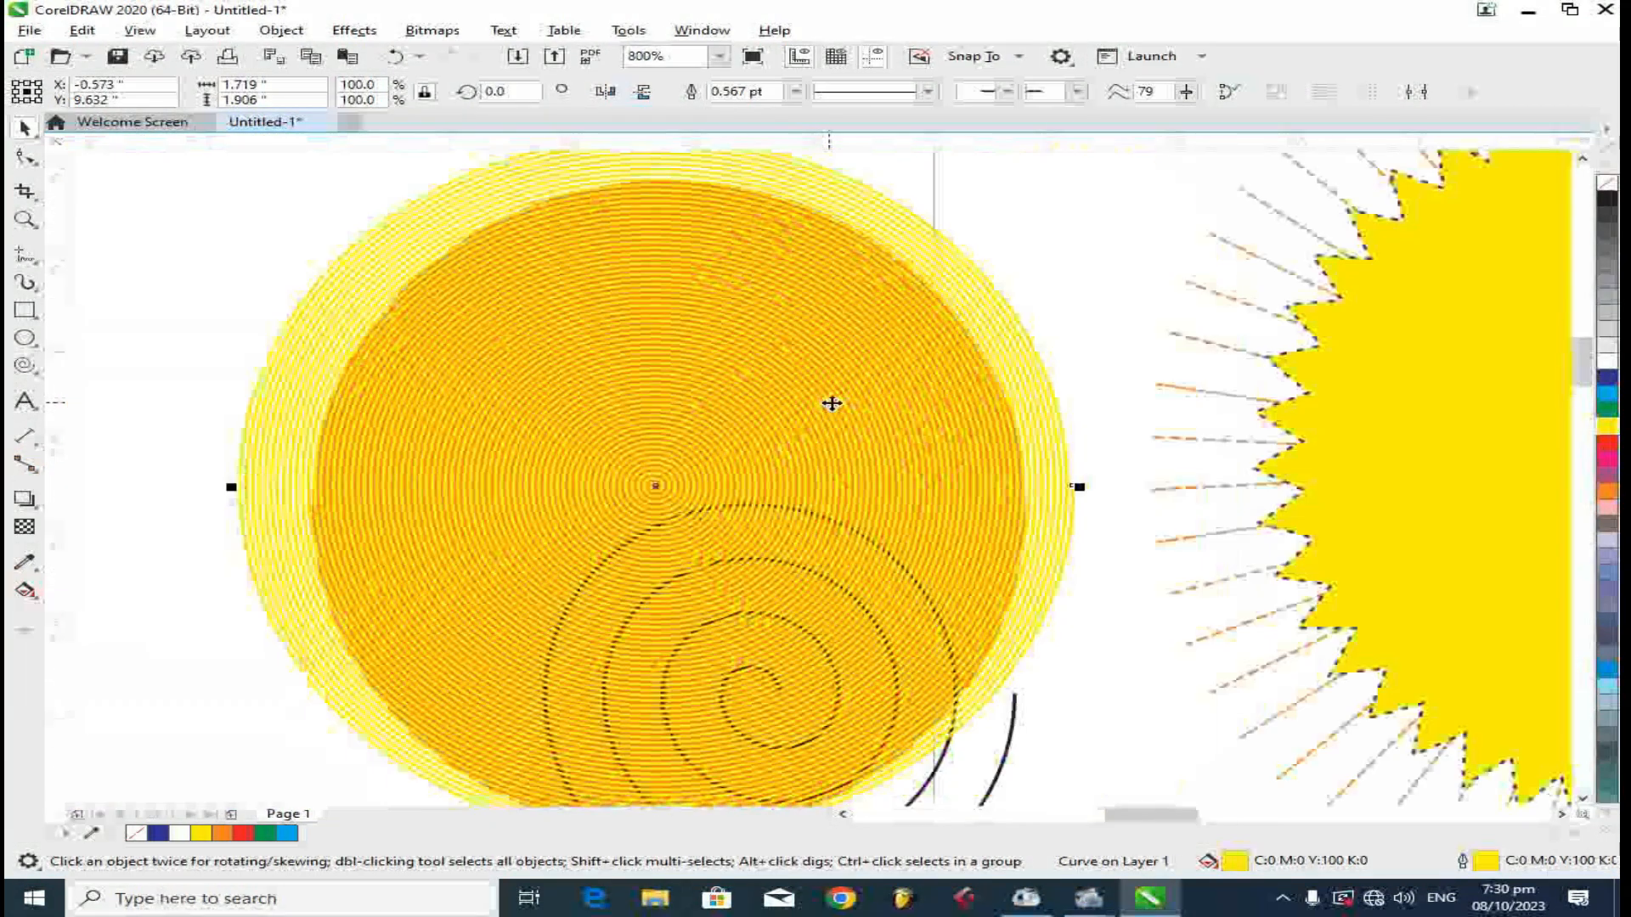
left_click(879, 287)
scroll(747, 430, "up", 1)
left_click_drag(747, 430, 751, 443)
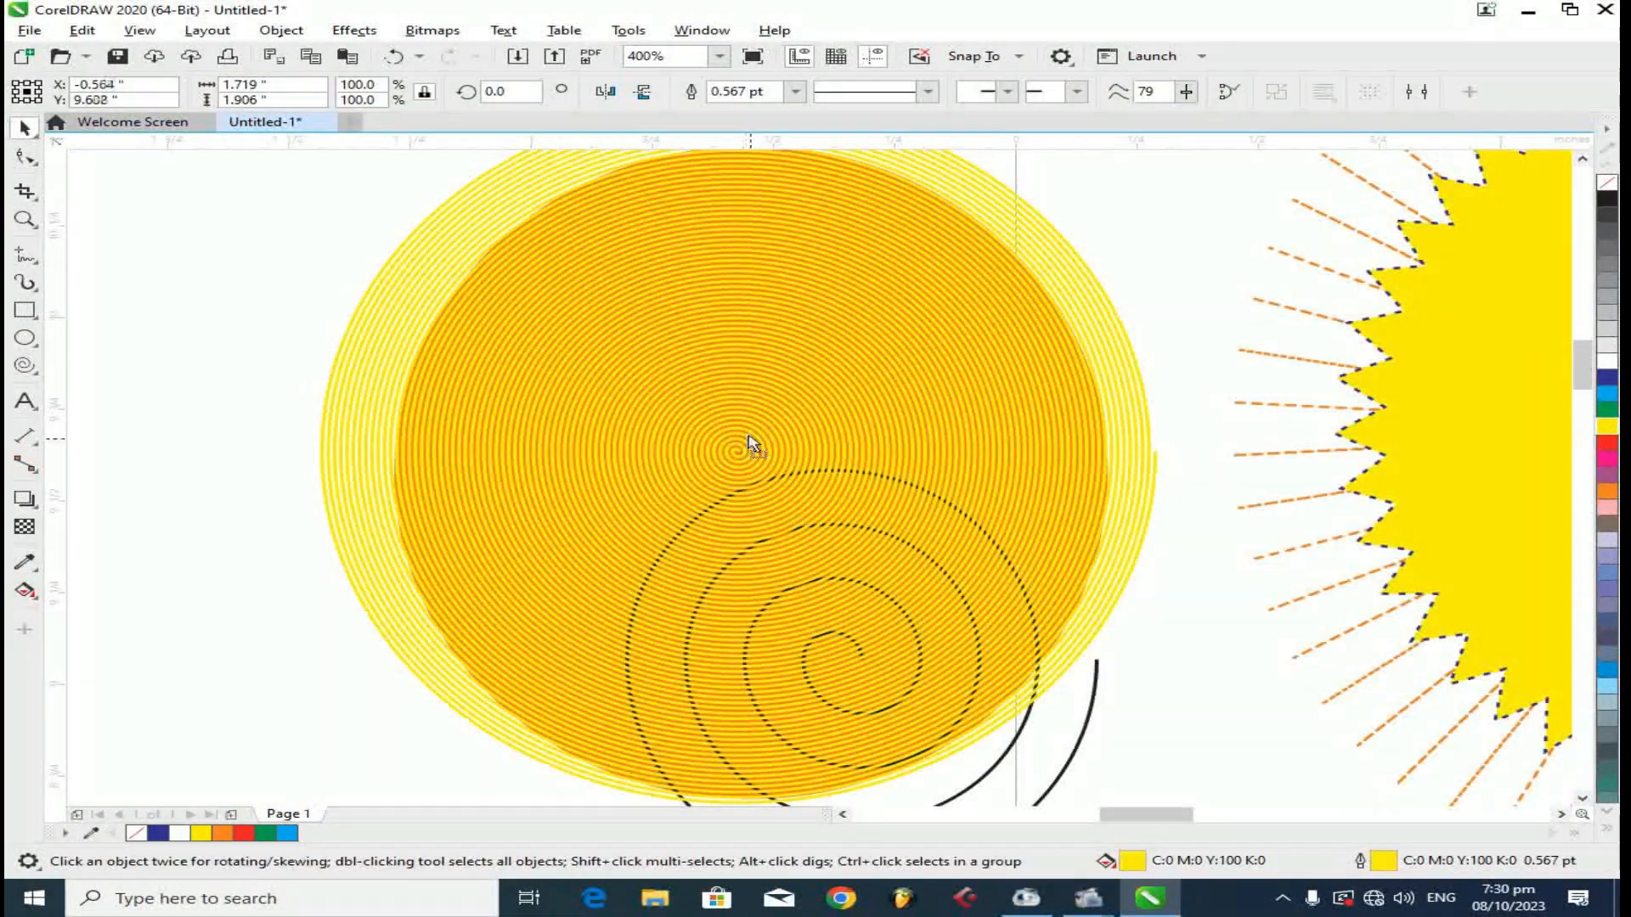
left_click(344, 712)
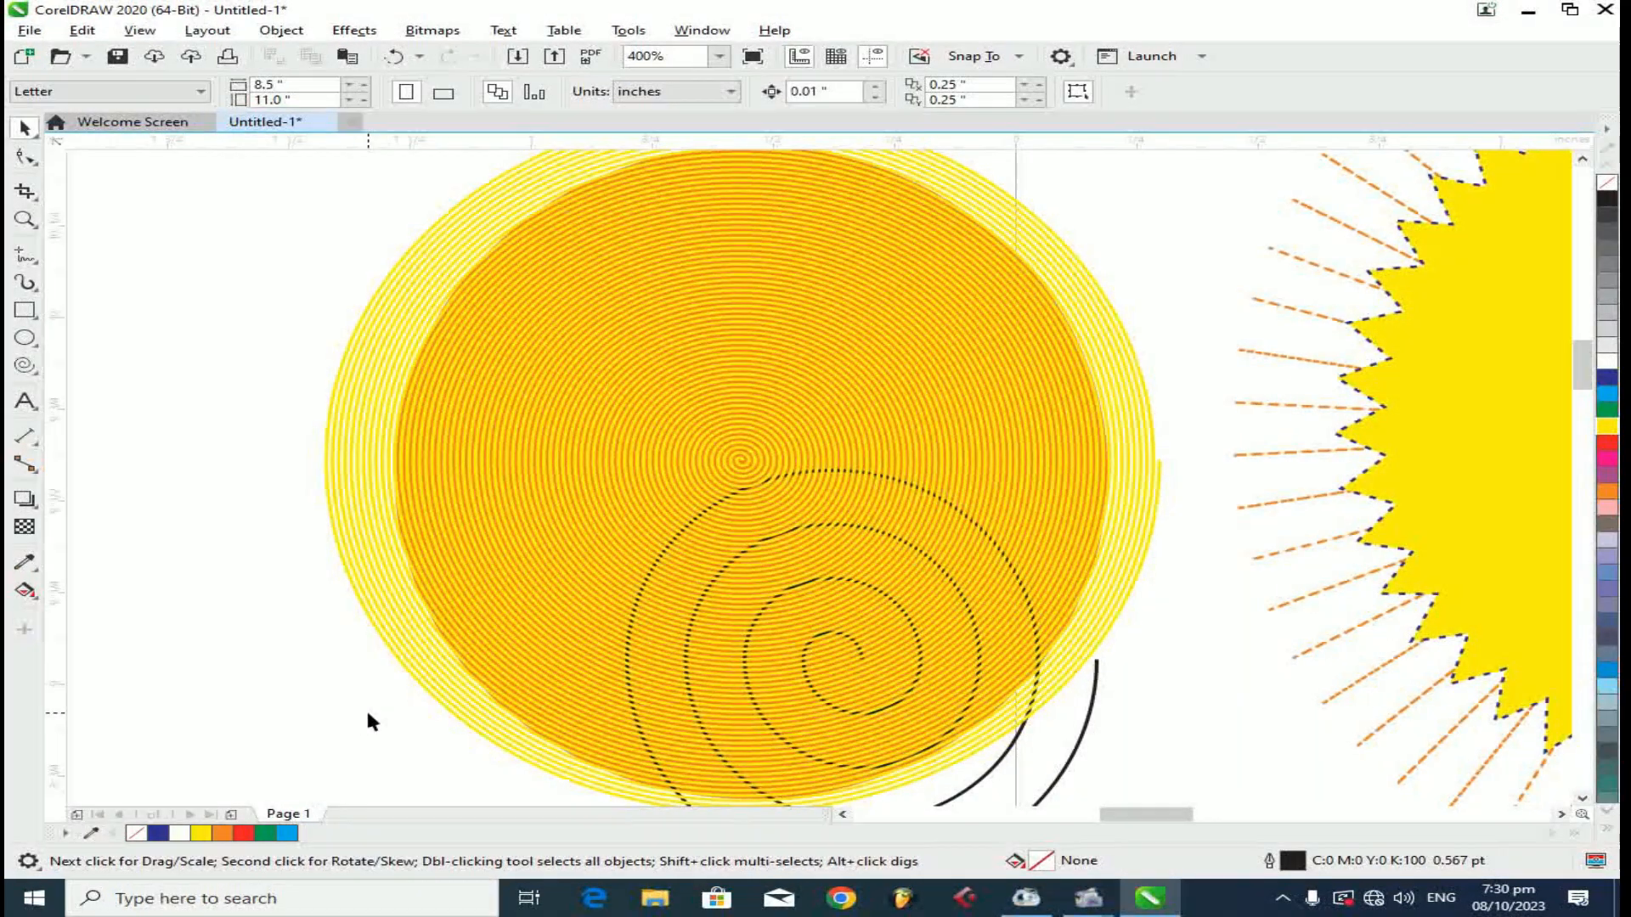
- Delete the small black spiral that overlaps the orange ellipse
scroll(818, 708, "down", 1)
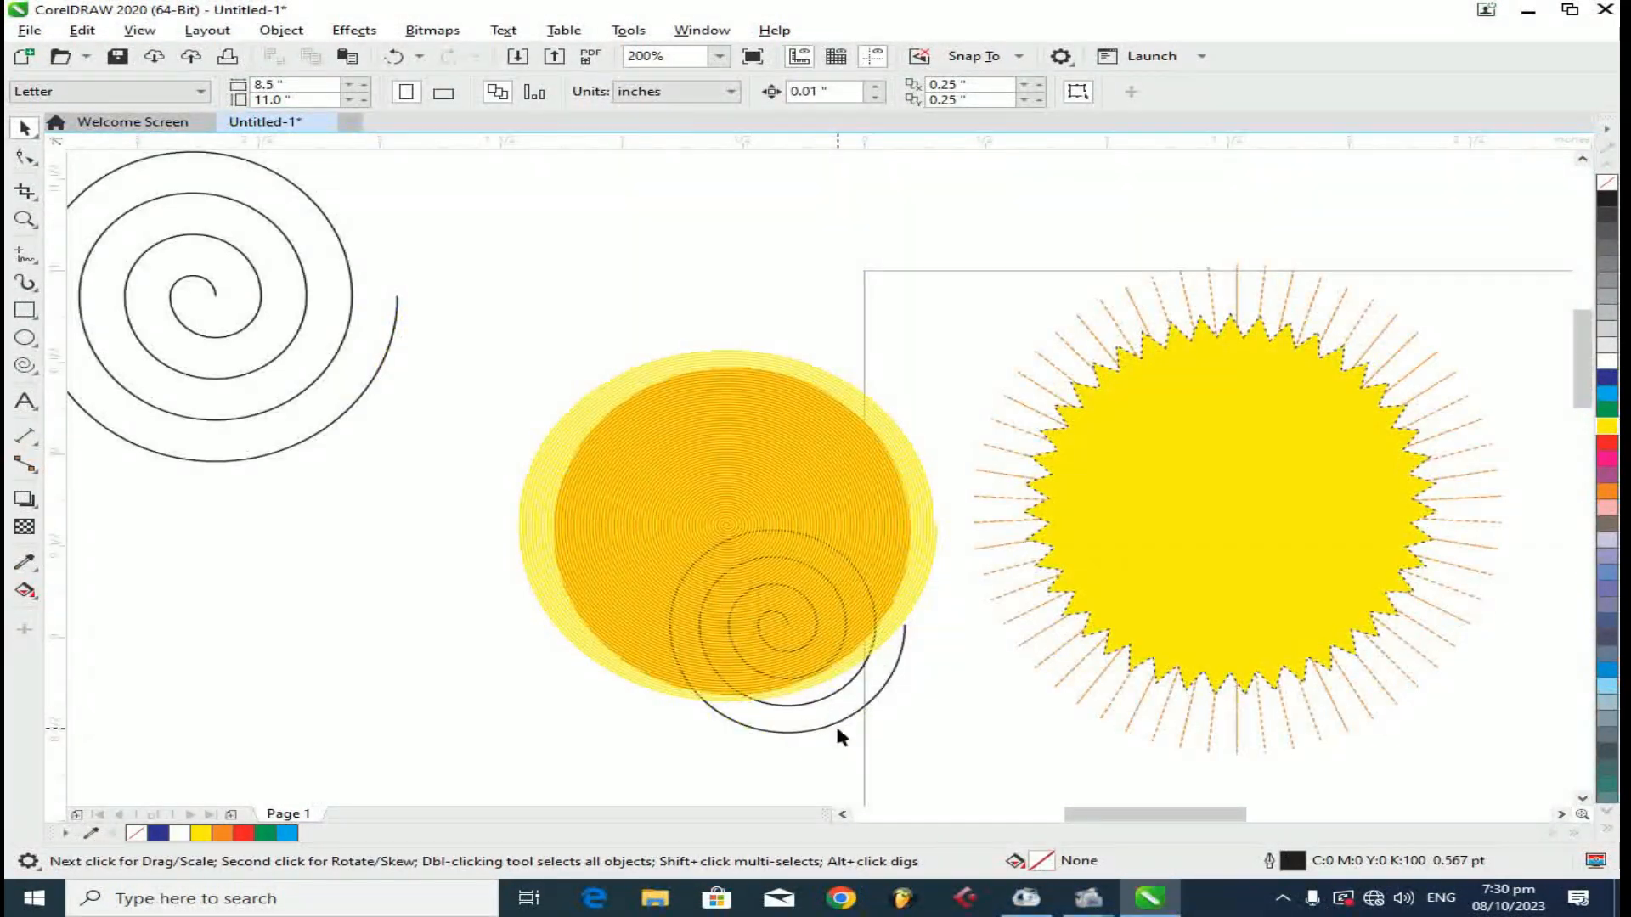
left_click(836, 718)
key("Delete")
- Shift the yellow dense spiral so it is centered over the orange ellipse, and deselect it
left_click(798, 570)
scroll(797, 565, "up", 1)
left_click_drag(699, 530, 726, 451)
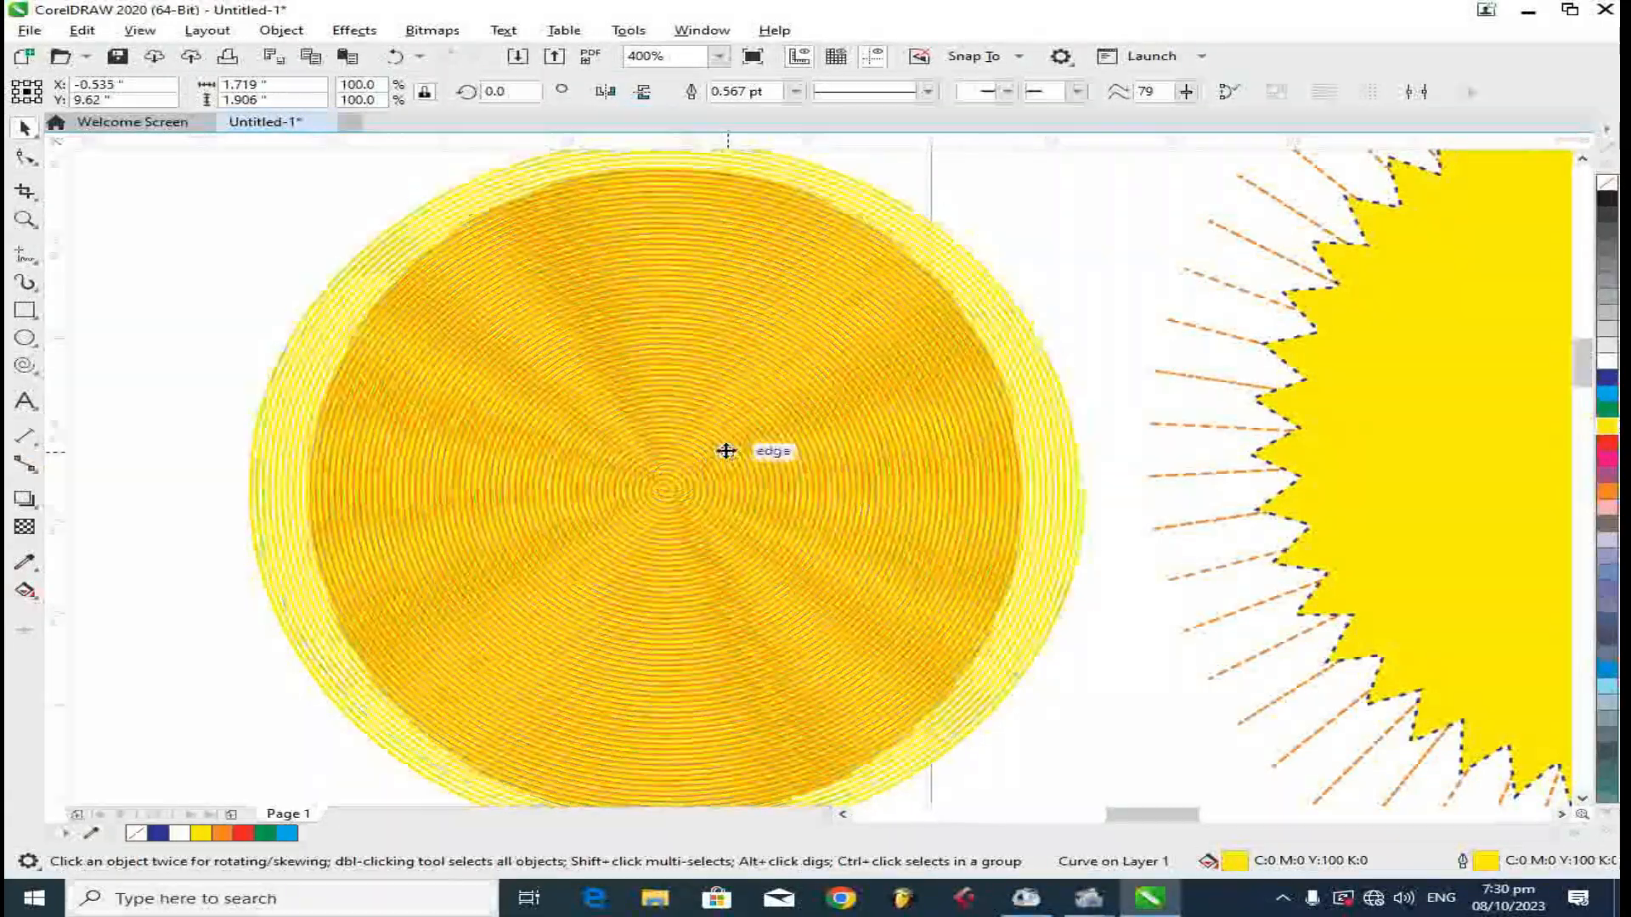
left_click(194, 461)
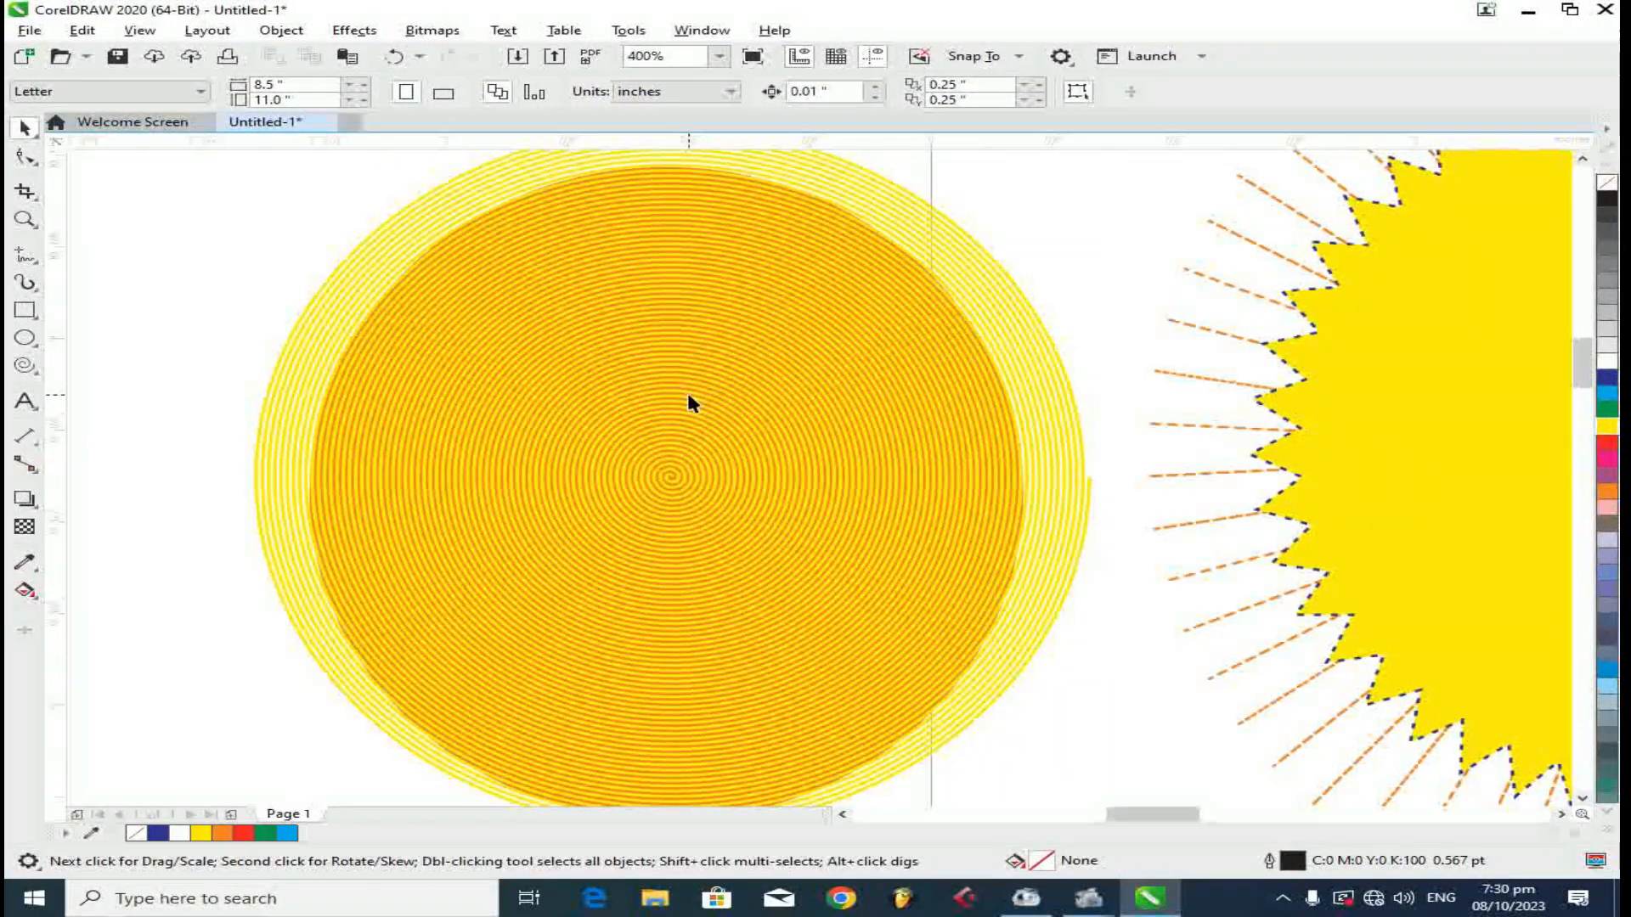
scroll(681, 428, "up", 4)
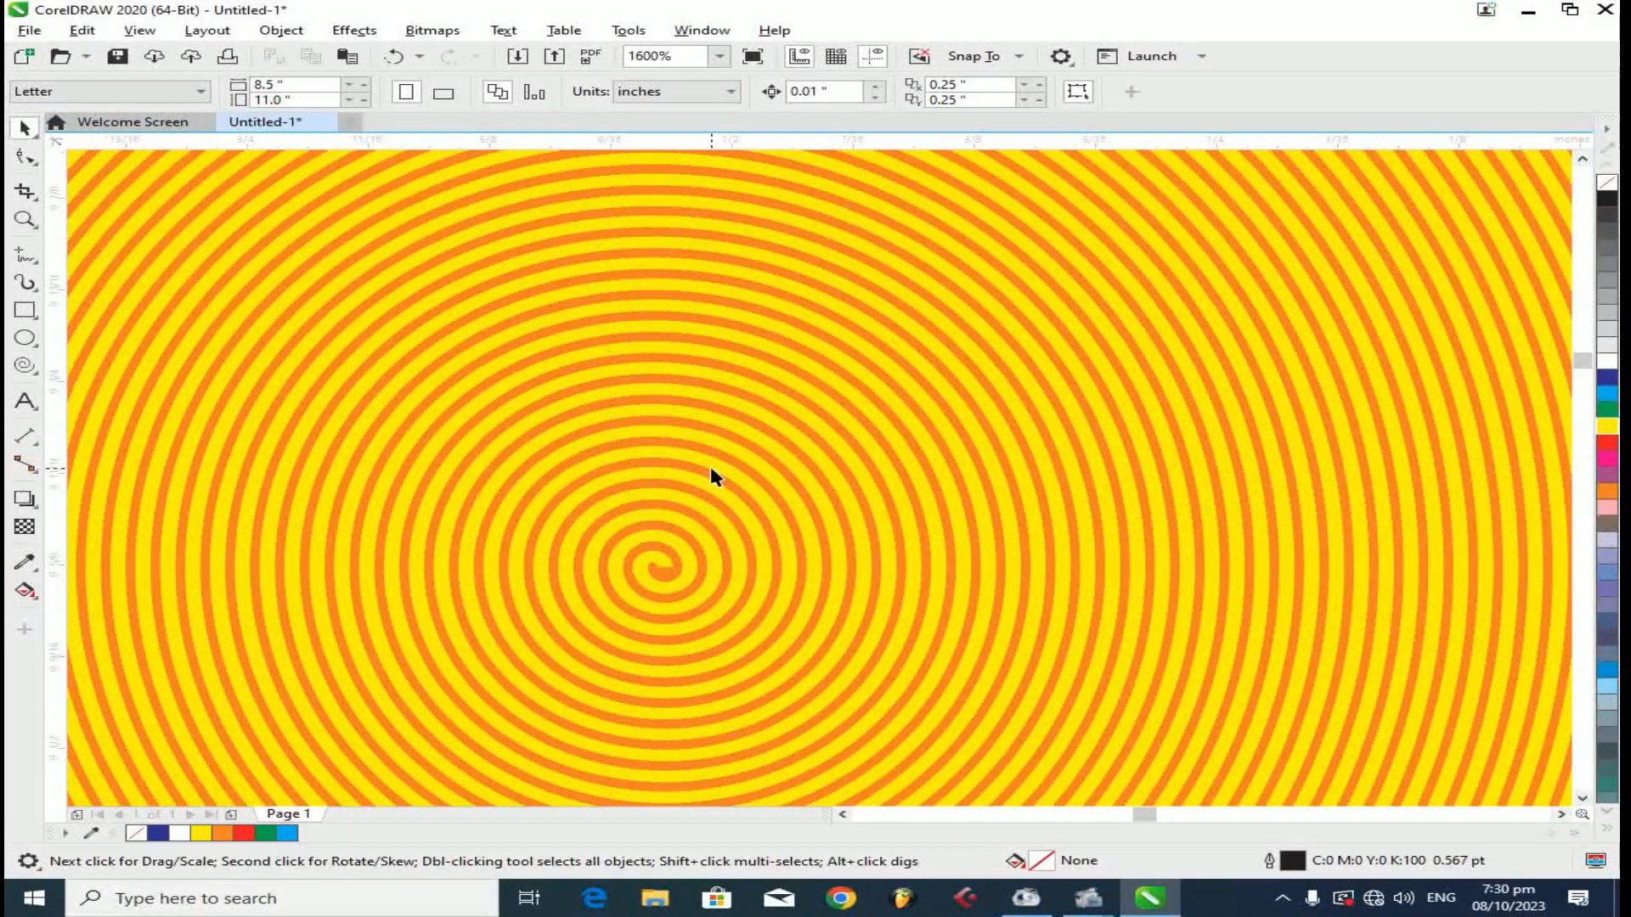
scroll(710, 466, "down", 4)
left_click(722, 344)
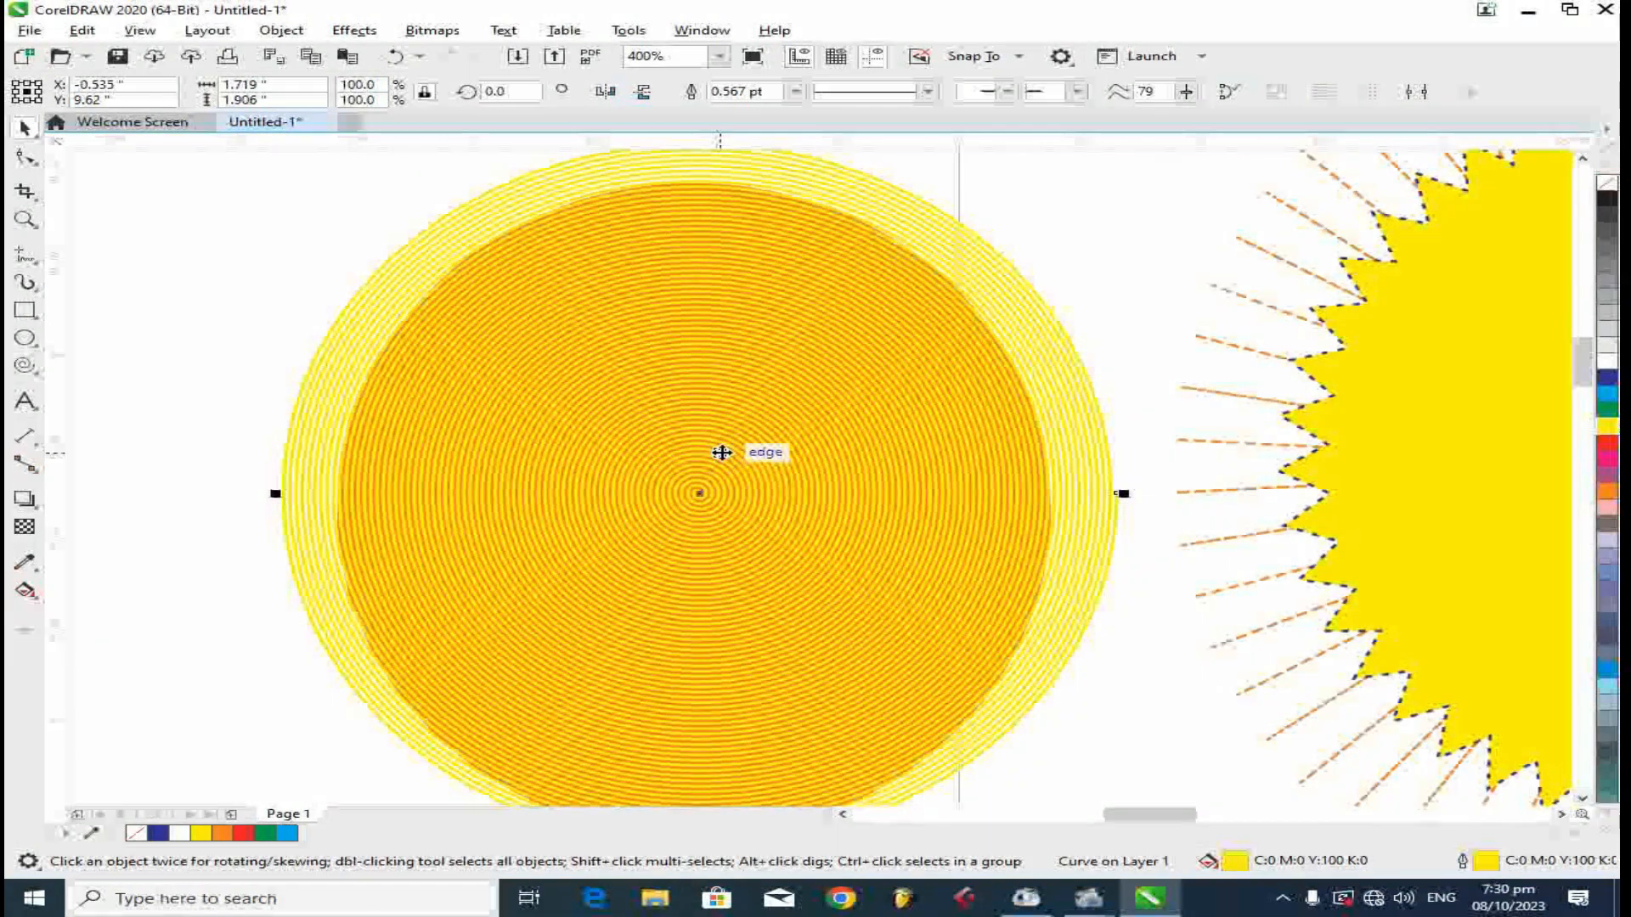
left_click(238, 408)
- Add the placeholder text "gggdddsfdfgdfgfg" along the yellow spiral's path in 24 pt Arial
left_click(26, 402)
left_click(556, 382)
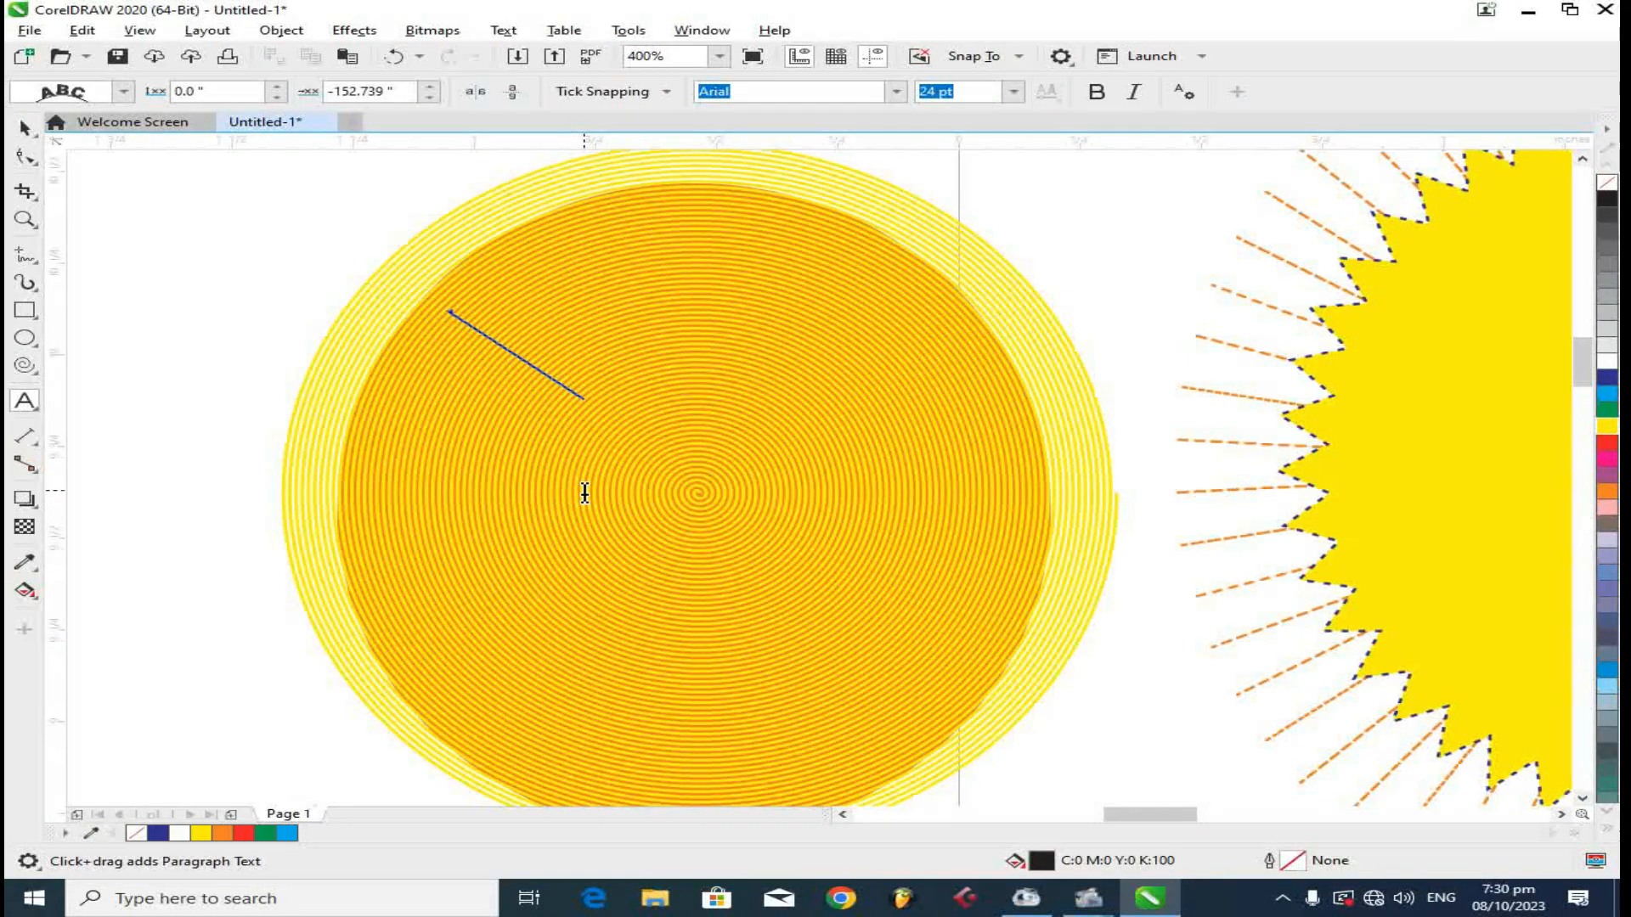
type("gggdddsfdfgdfgfg")
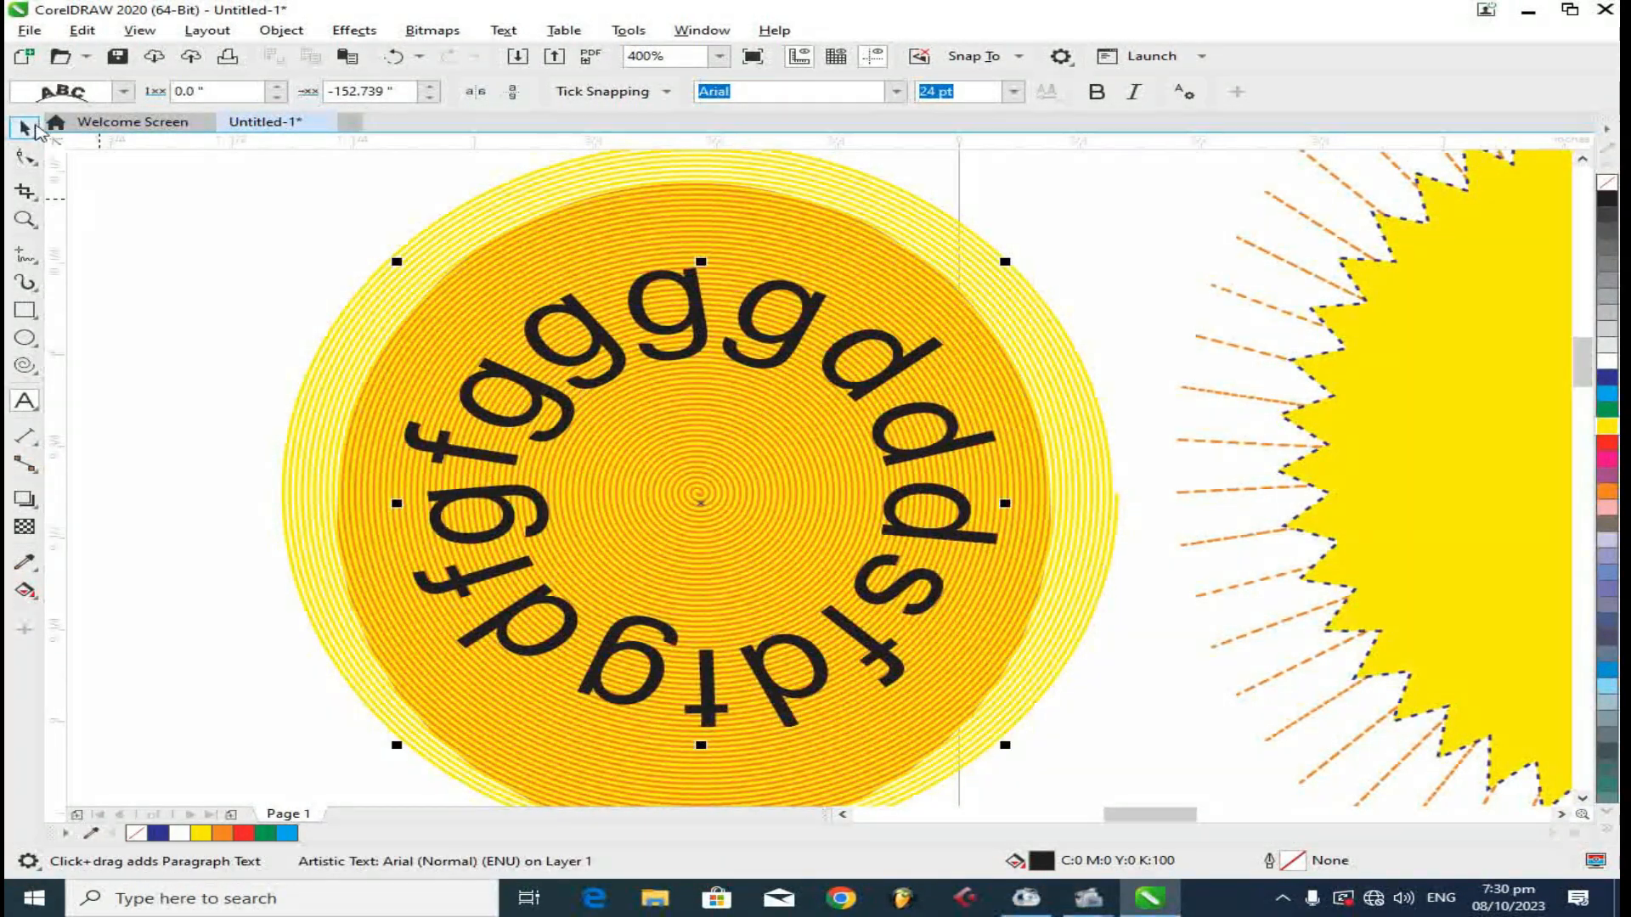
left_click(24, 128)
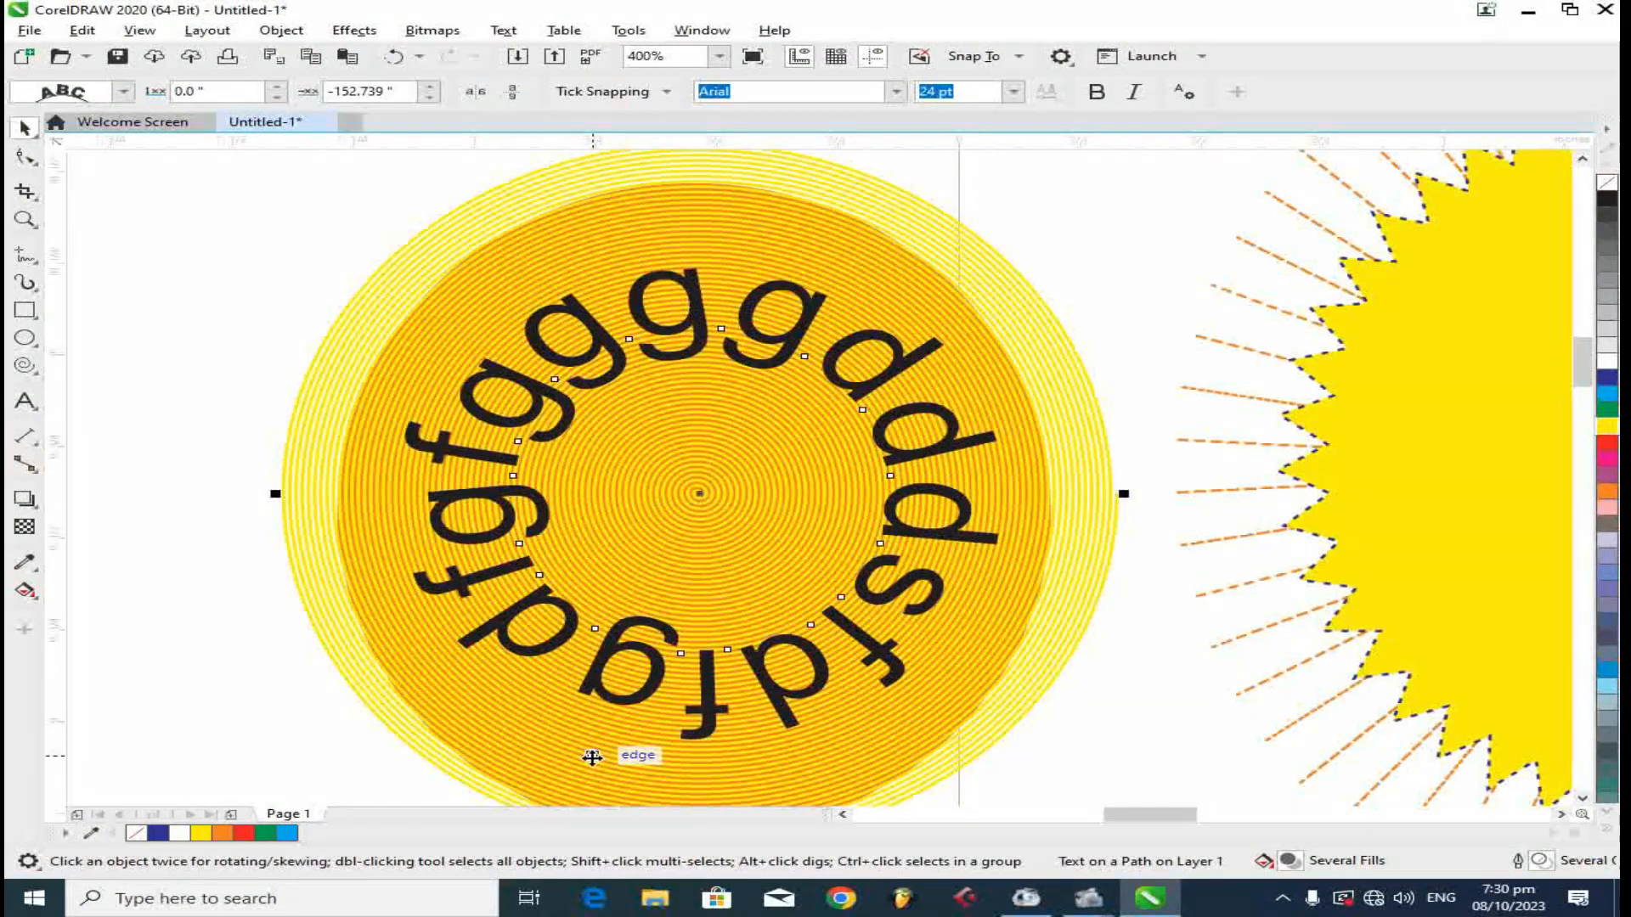
left_click(191, 622)
- Try a white fill and a blue fill (C:100 M:100 Y:0 K:0) on the text along the spiral
left_click(474, 575)
left_click(1606, 363)
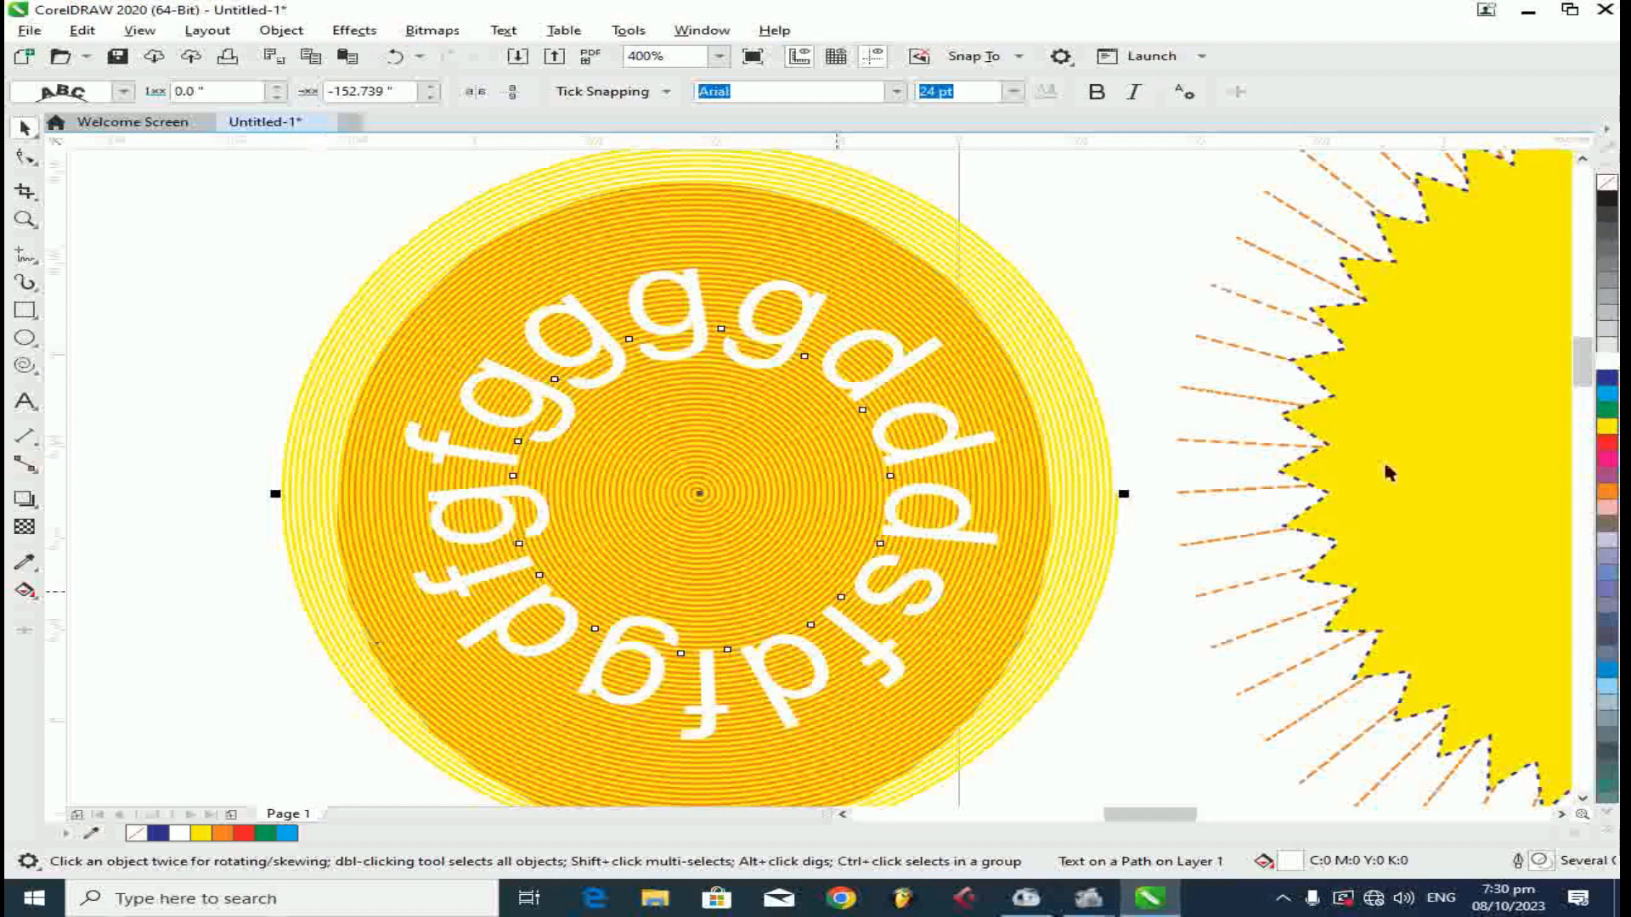
left_click(1606, 377)
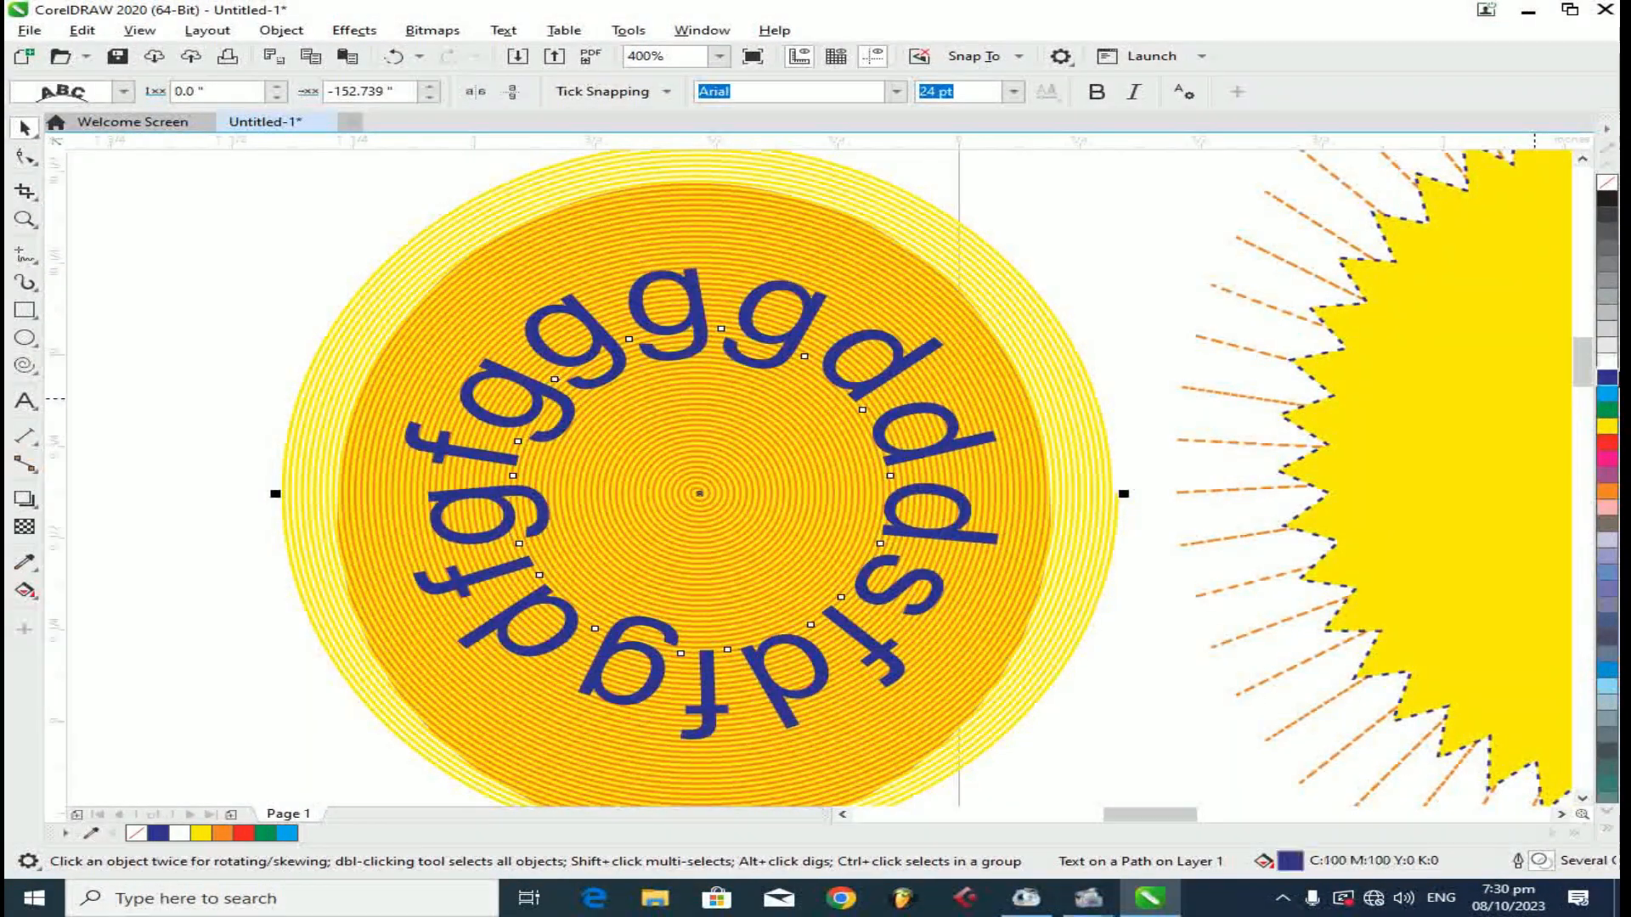
- Replace the text along the spiral with "Graphics Boost" and fill it purple (C:20 M:80 Y:0 K:20)
double_click(568, 399)
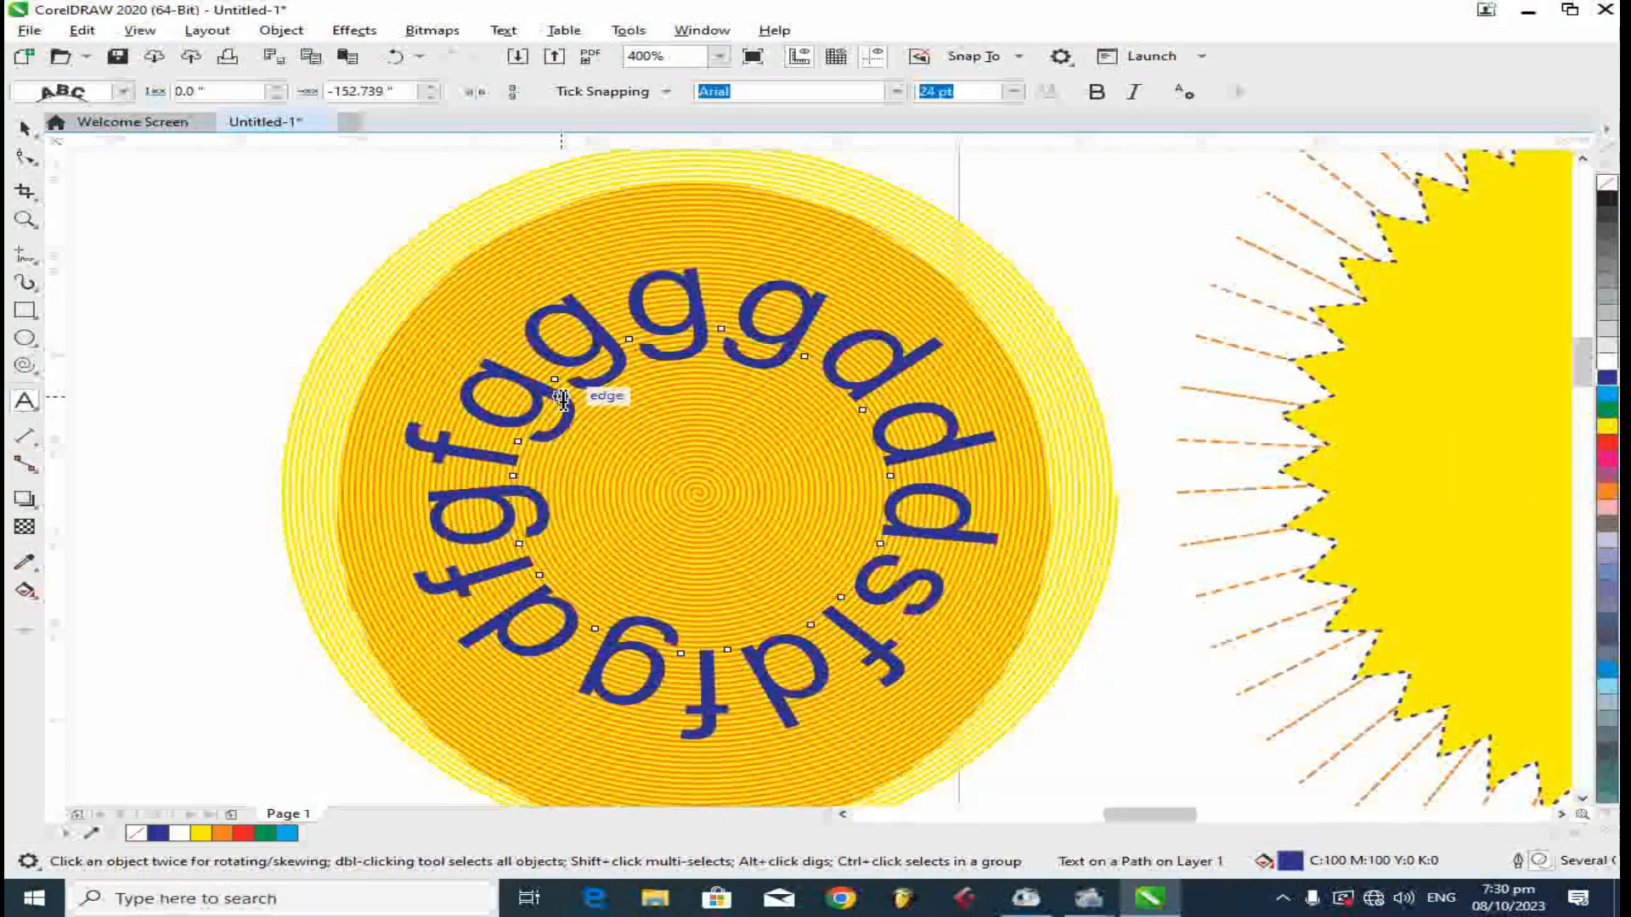
key("ctrl+a")
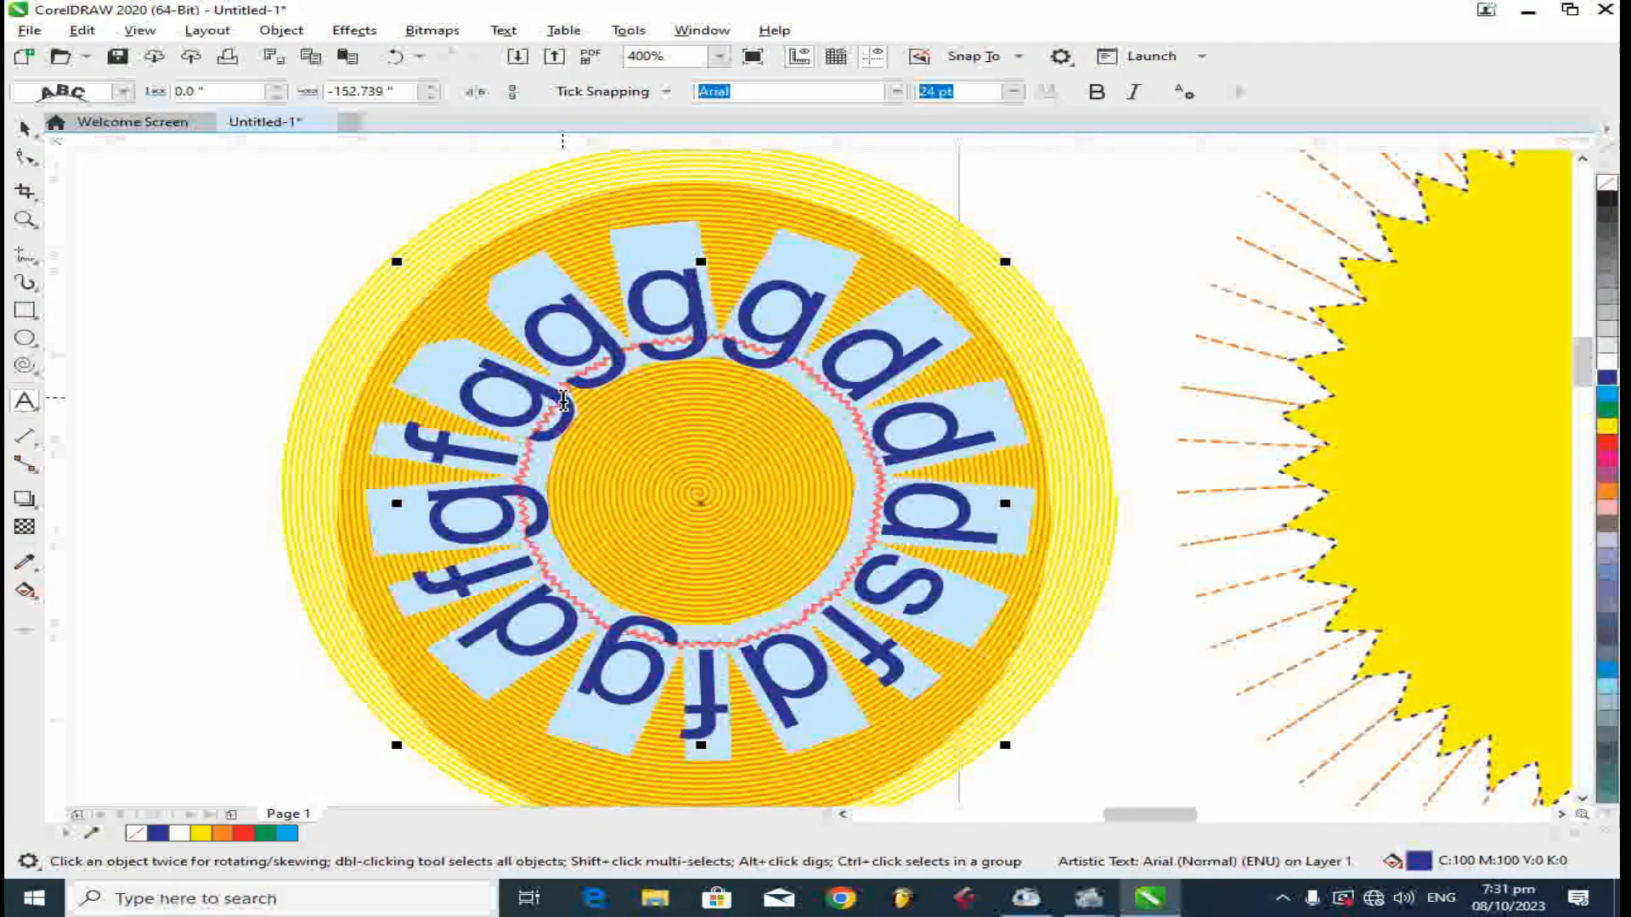
type("g")
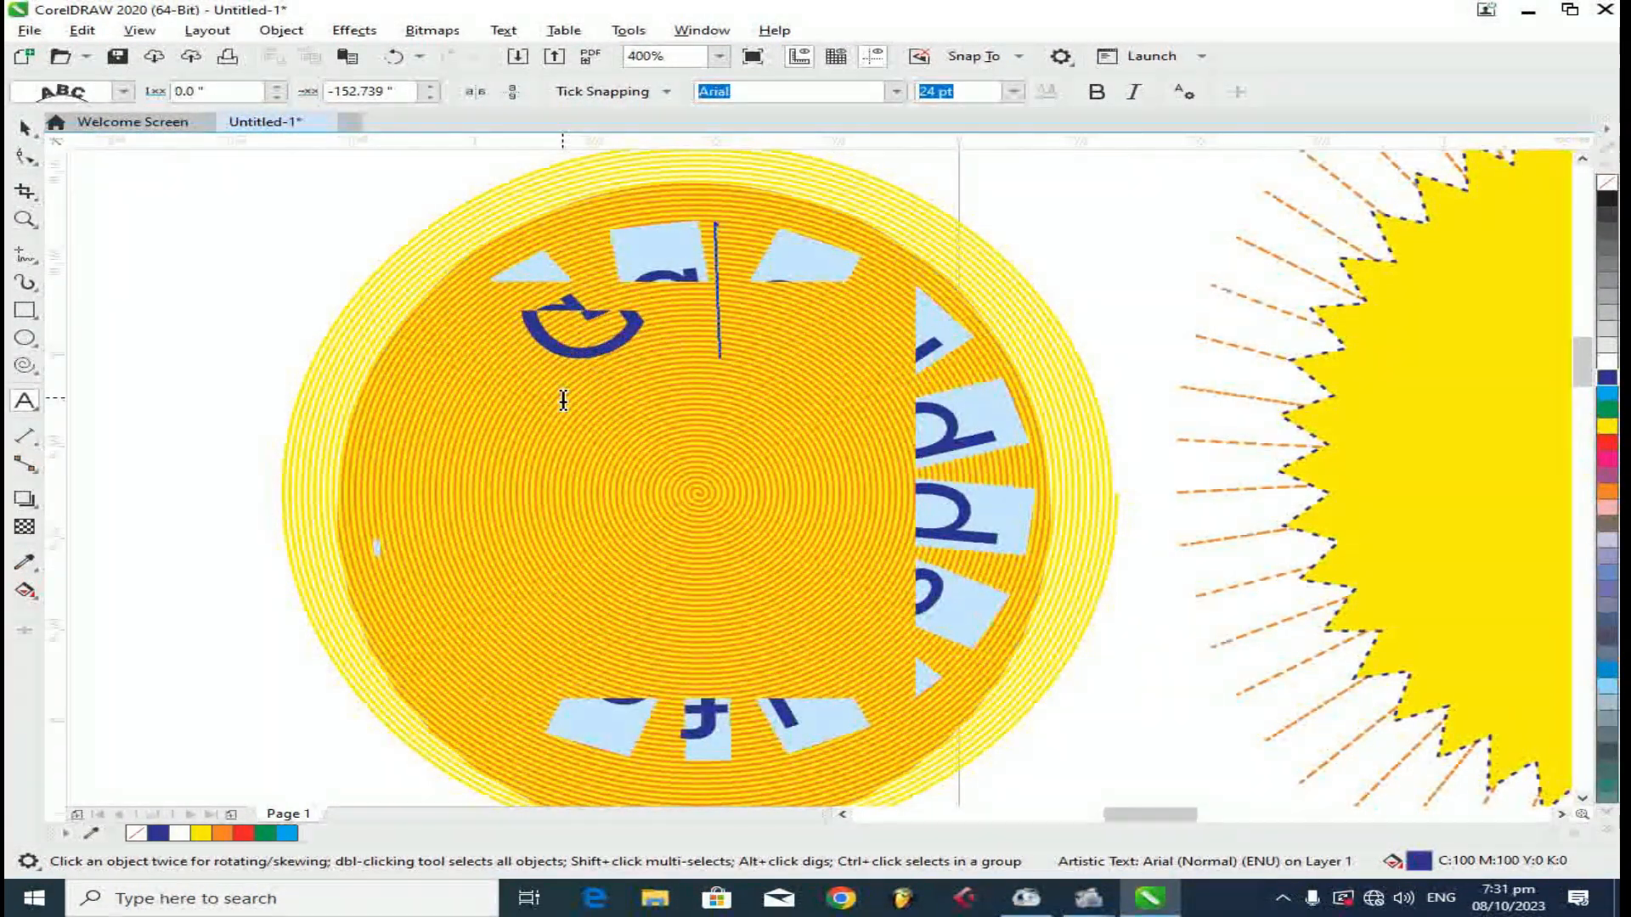
type("raphic")
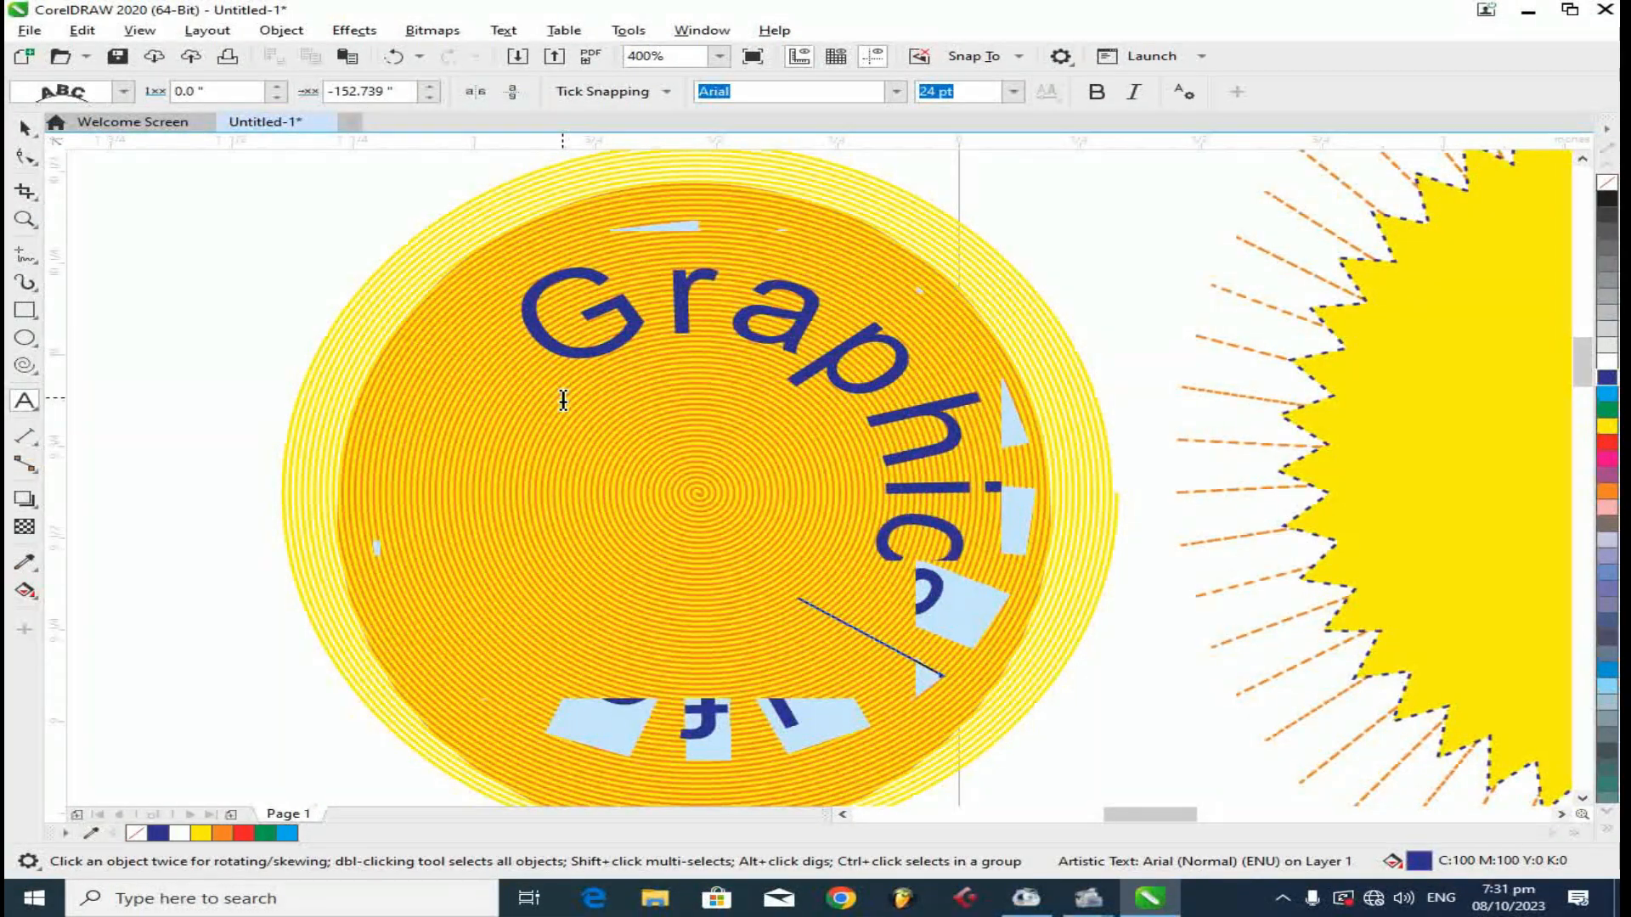
type("s Boost")
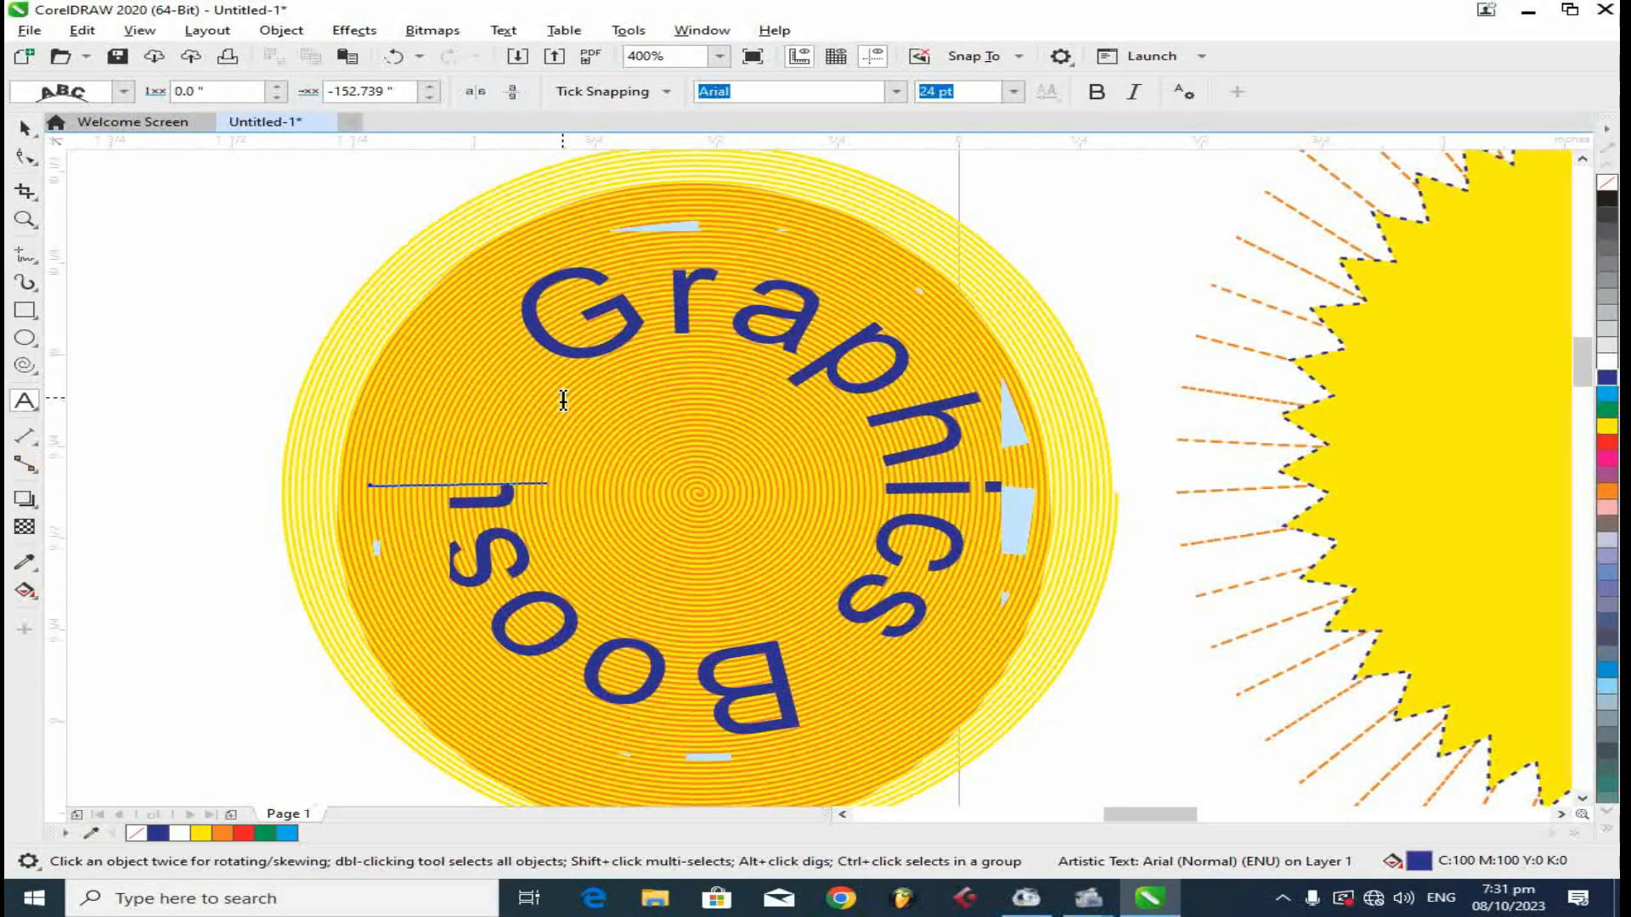
left_click(24, 127)
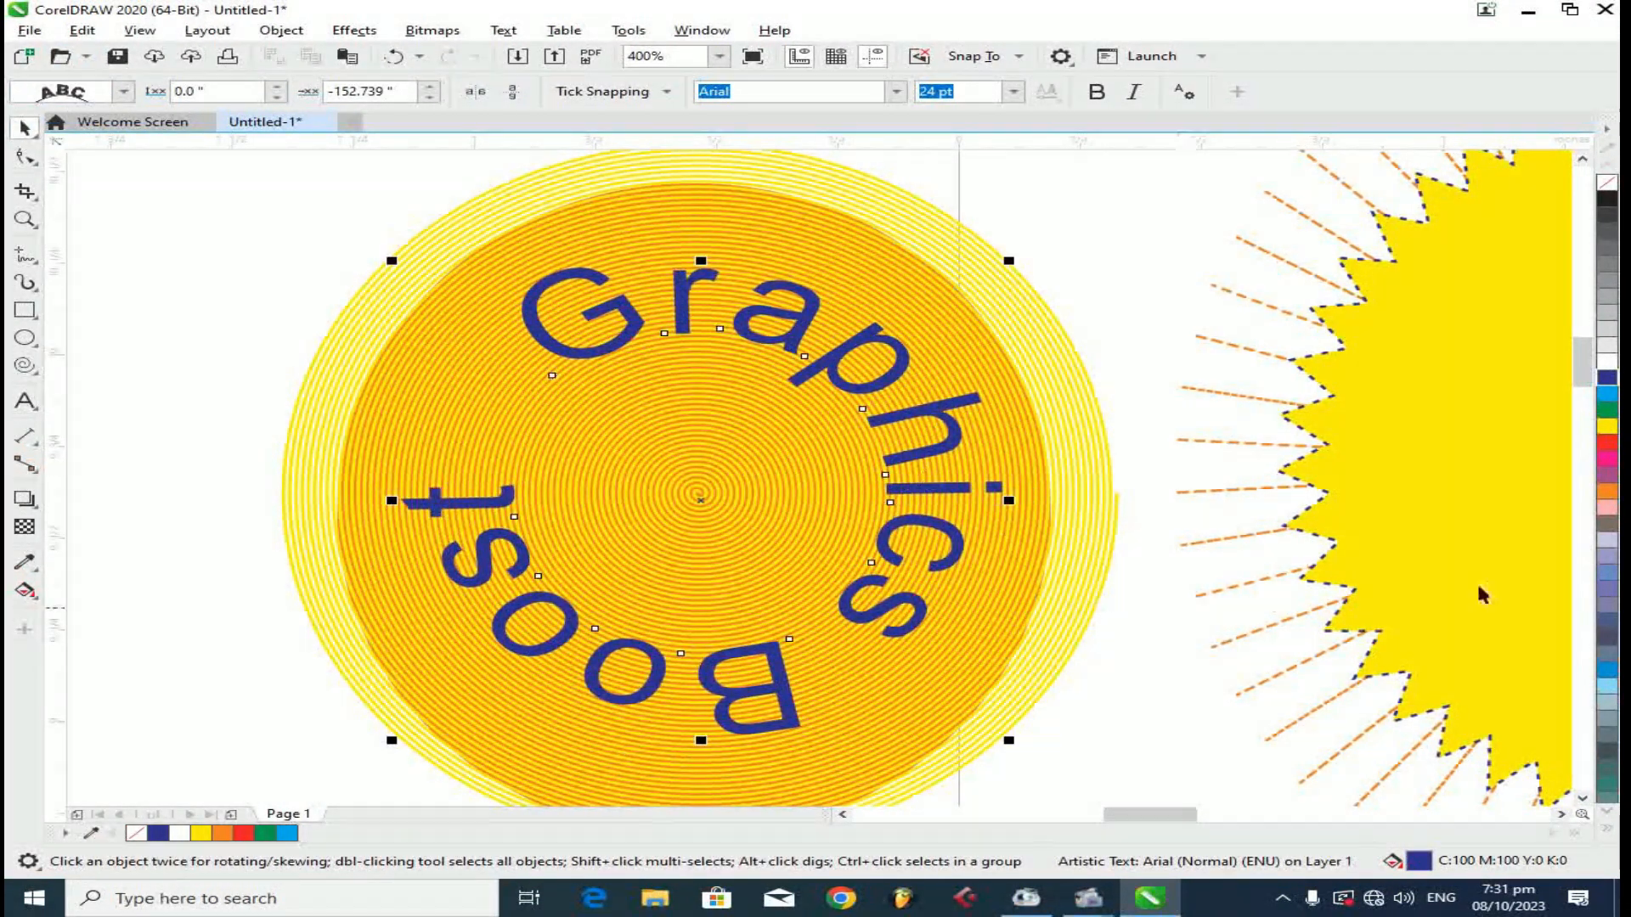
left_click(1607, 478)
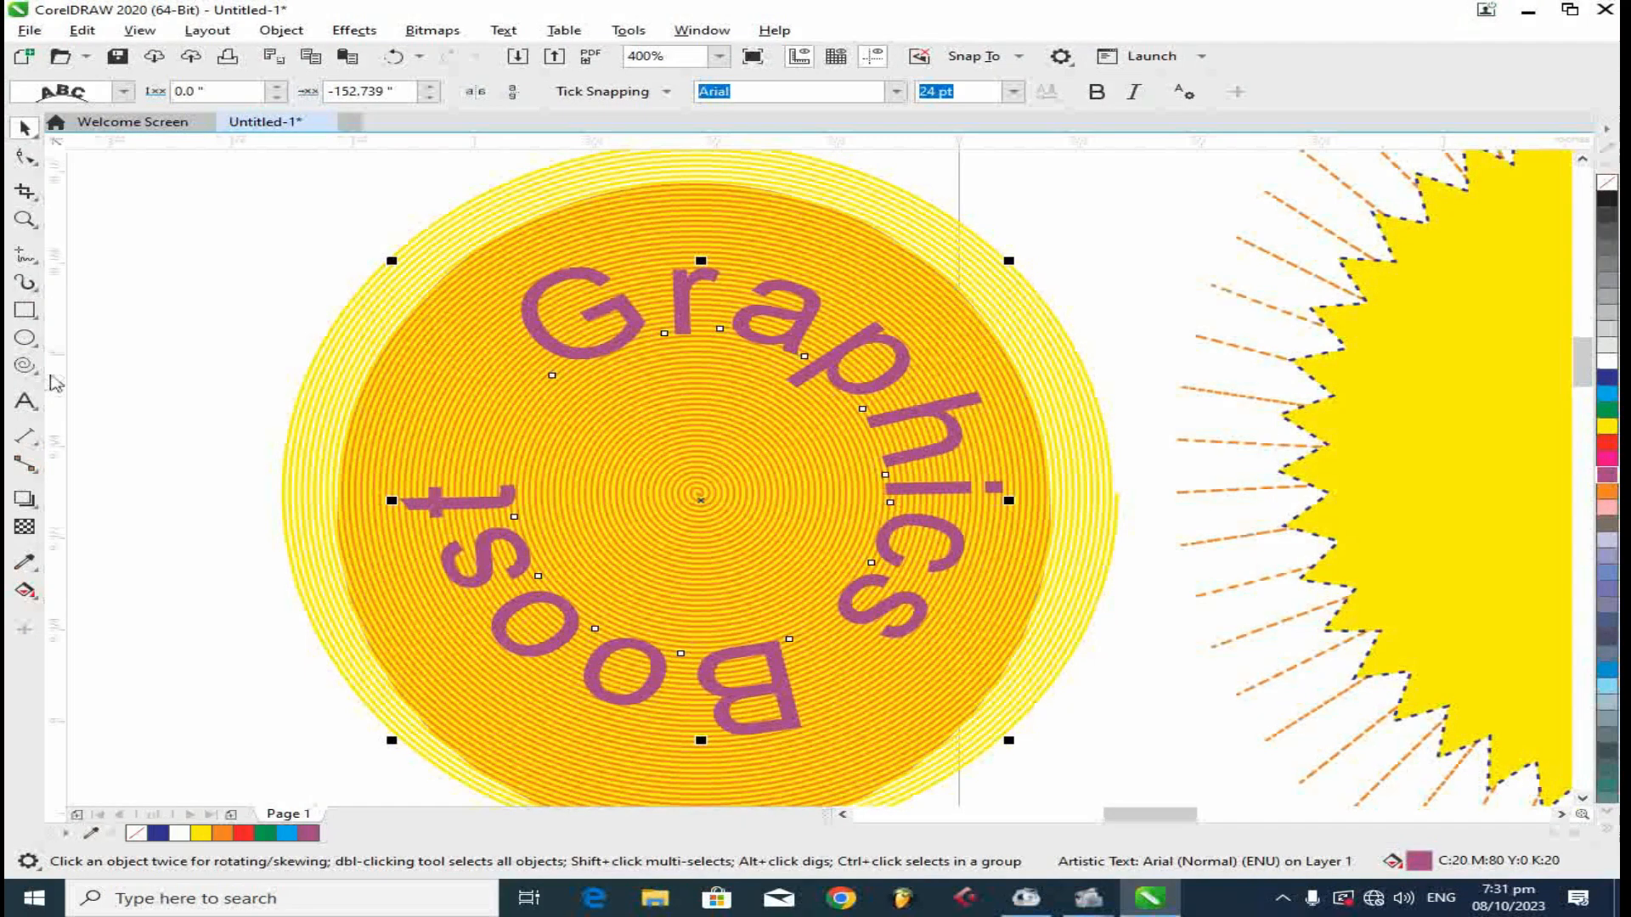
- Draw a round callout from the common shapes, about 1.44 by 1.37 inches, on the page to the right of the badge
scroll(222, 412, "down", 3)
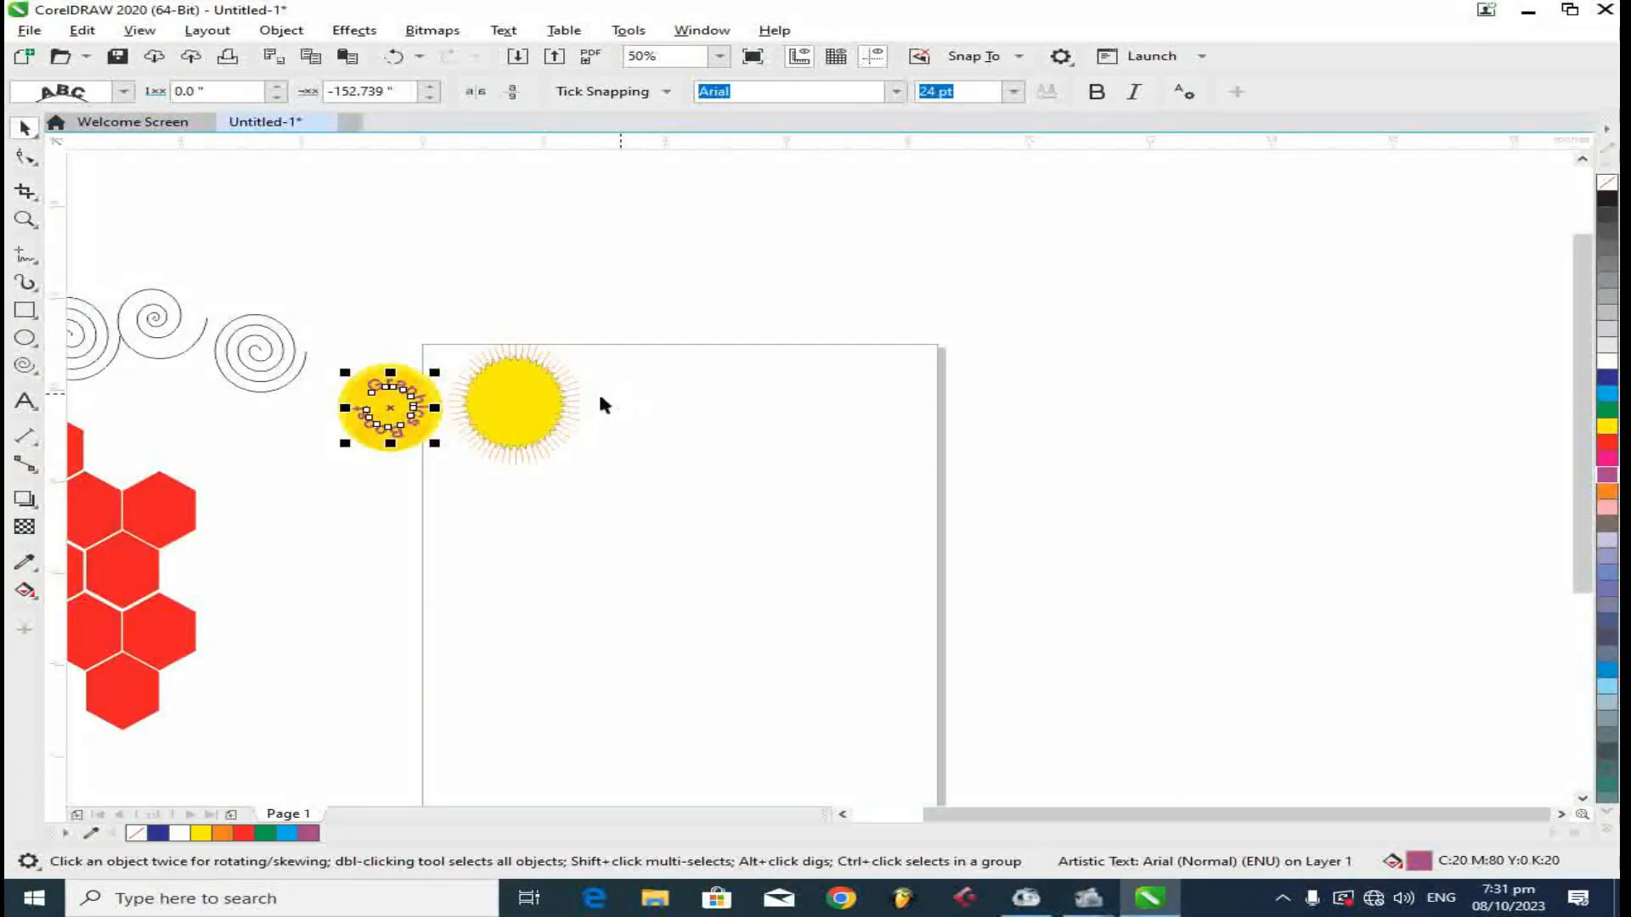
scroll(547, 399, "up", 1)
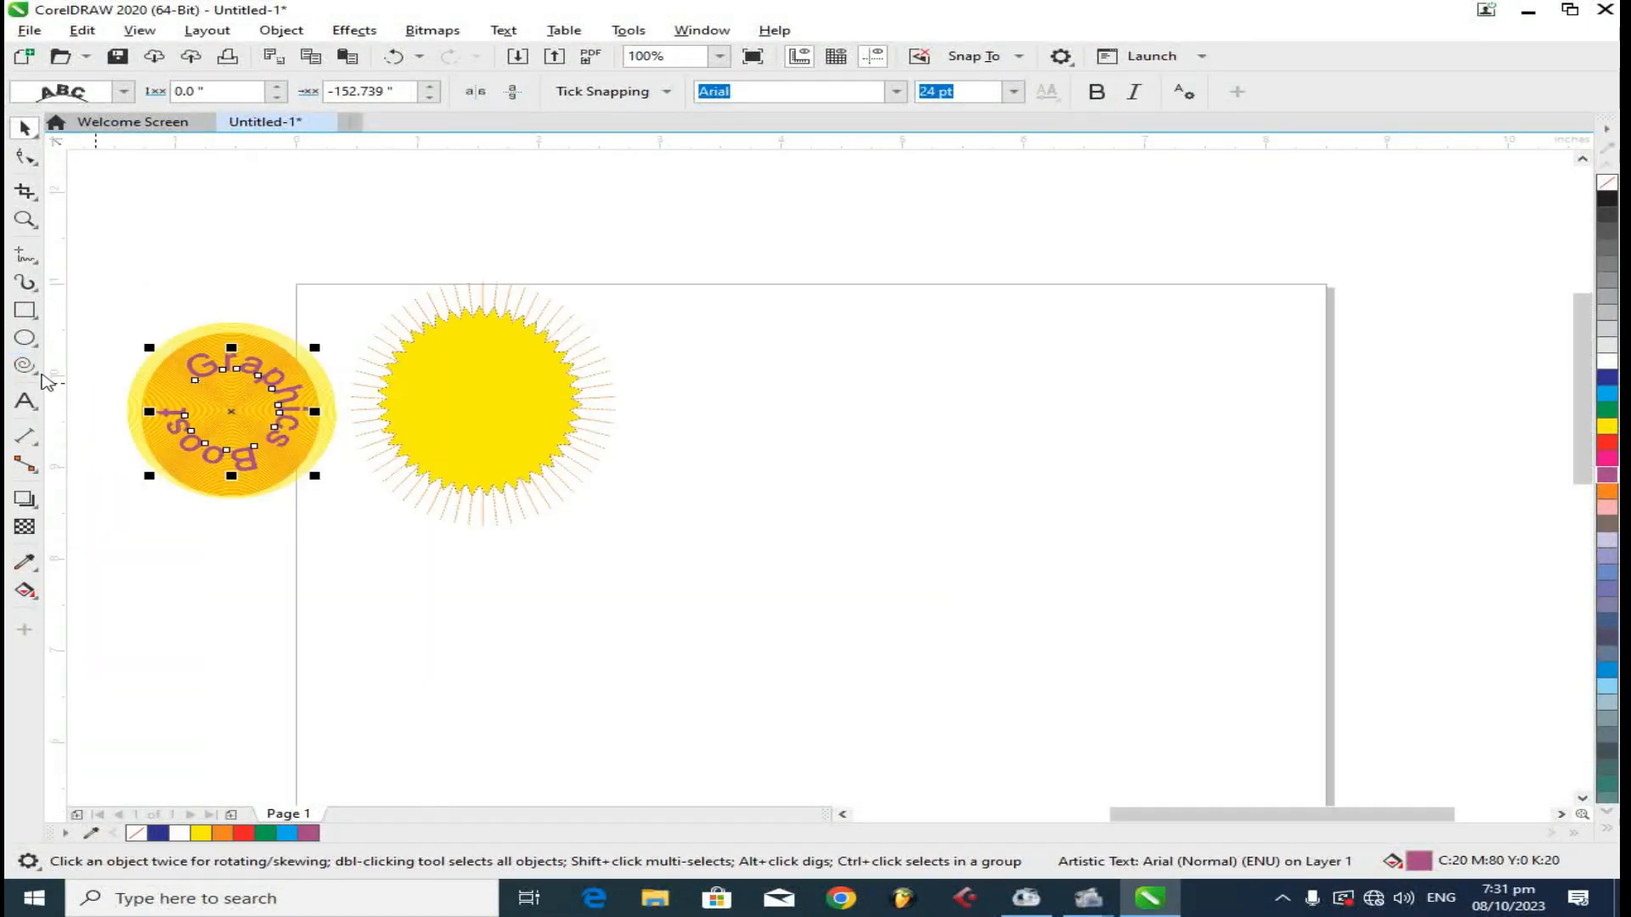
left_click(38, 380)
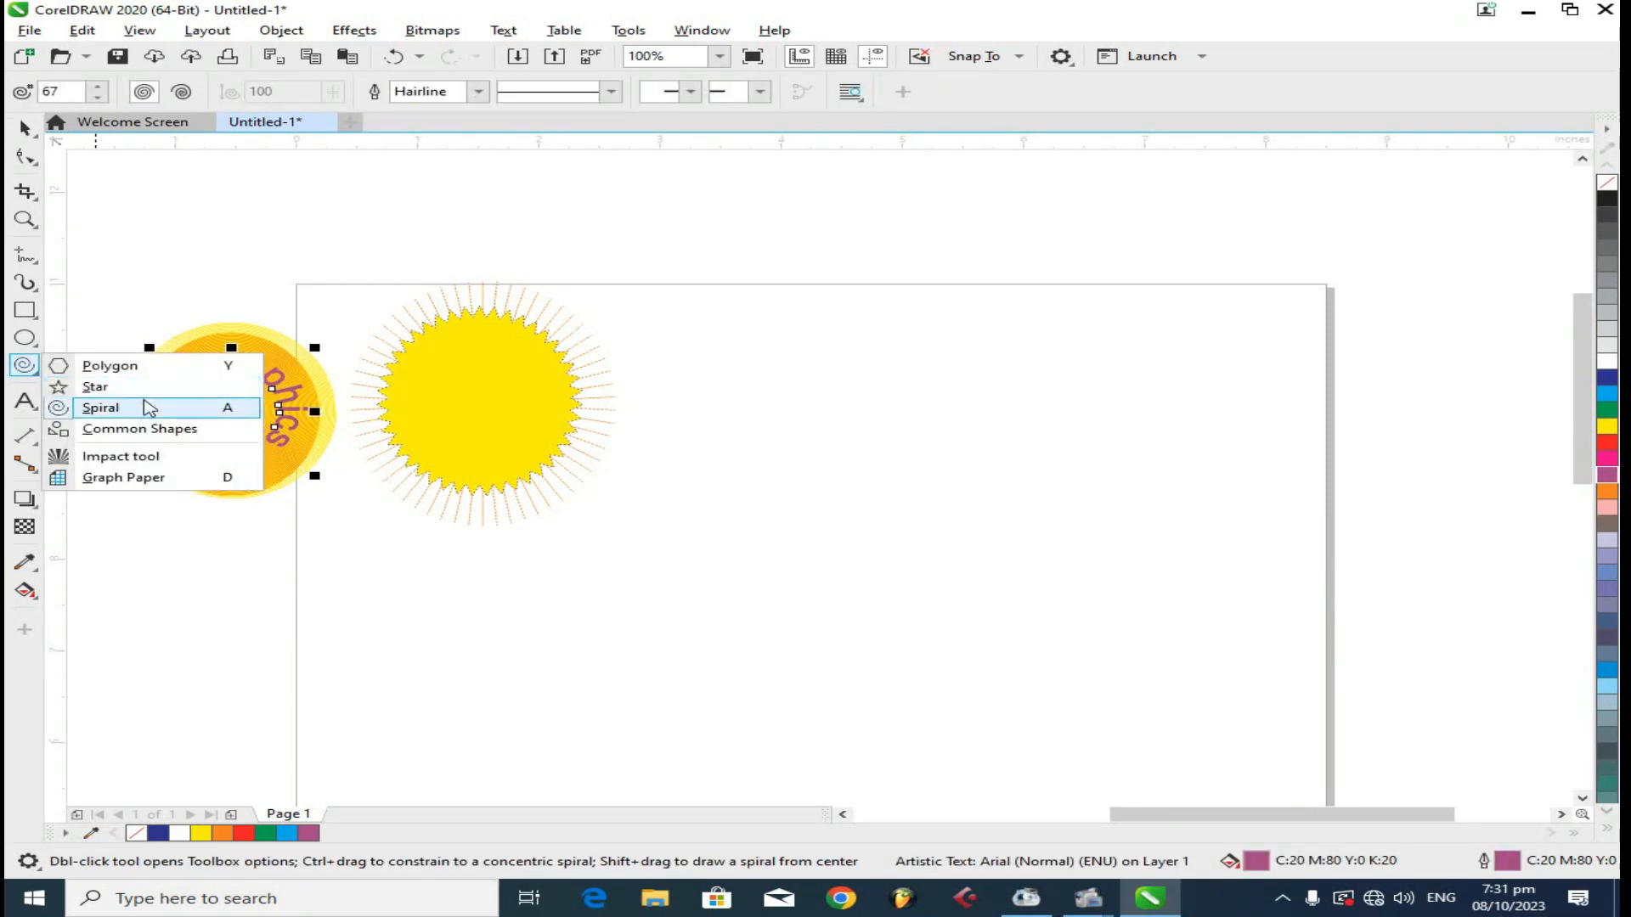
left_click(172, 443)
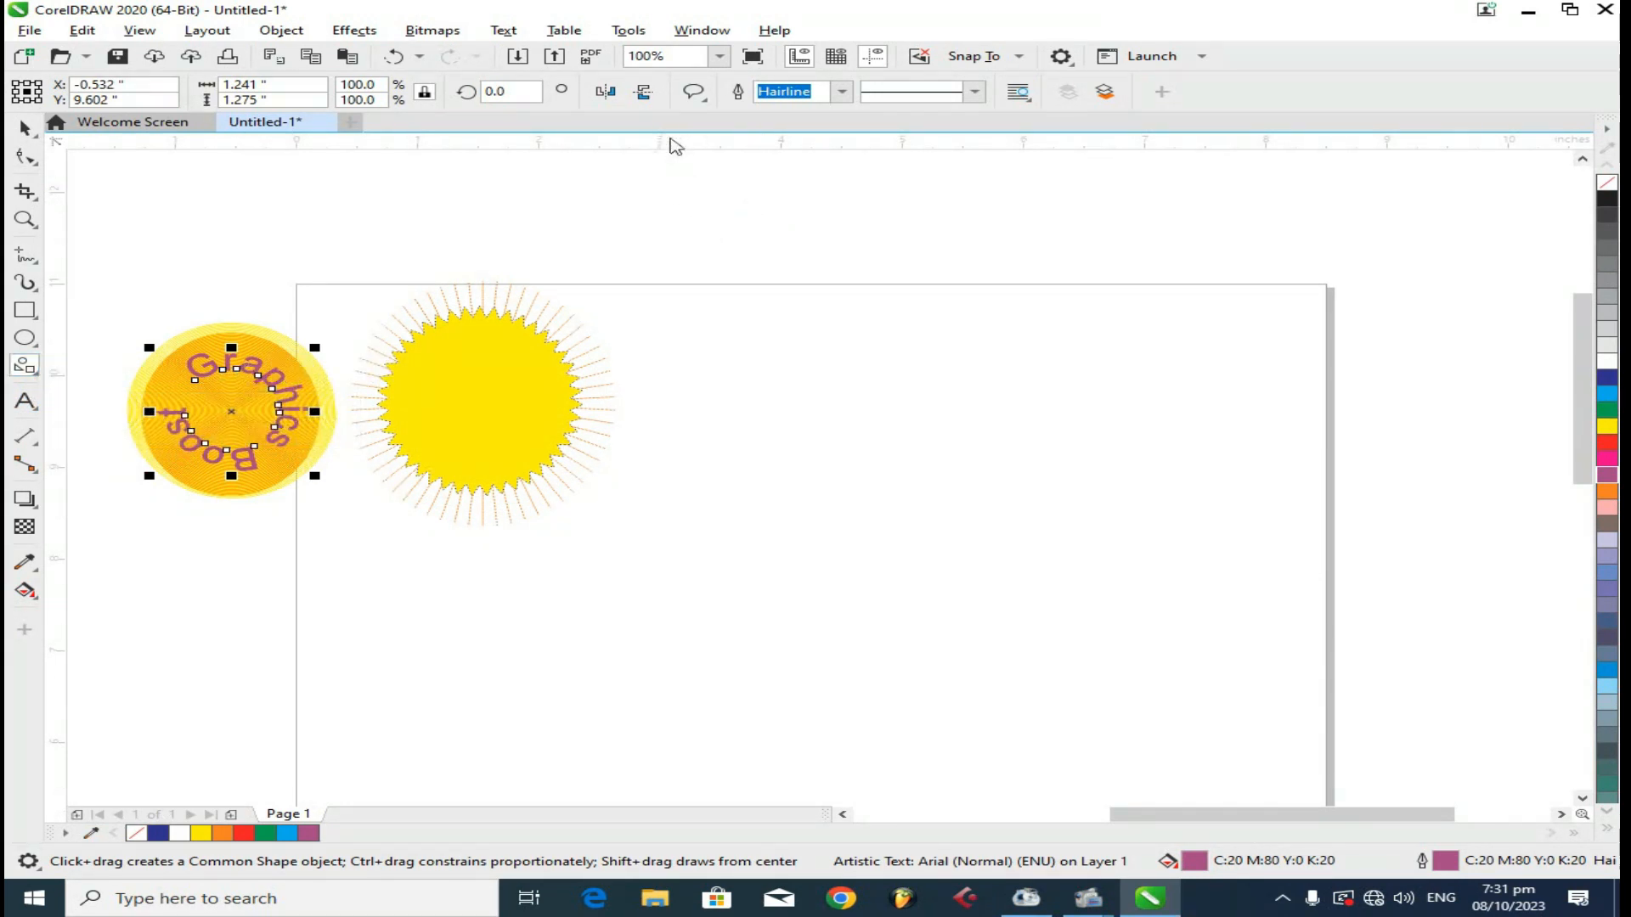
left_click_drag(798, 328, 976, 452)
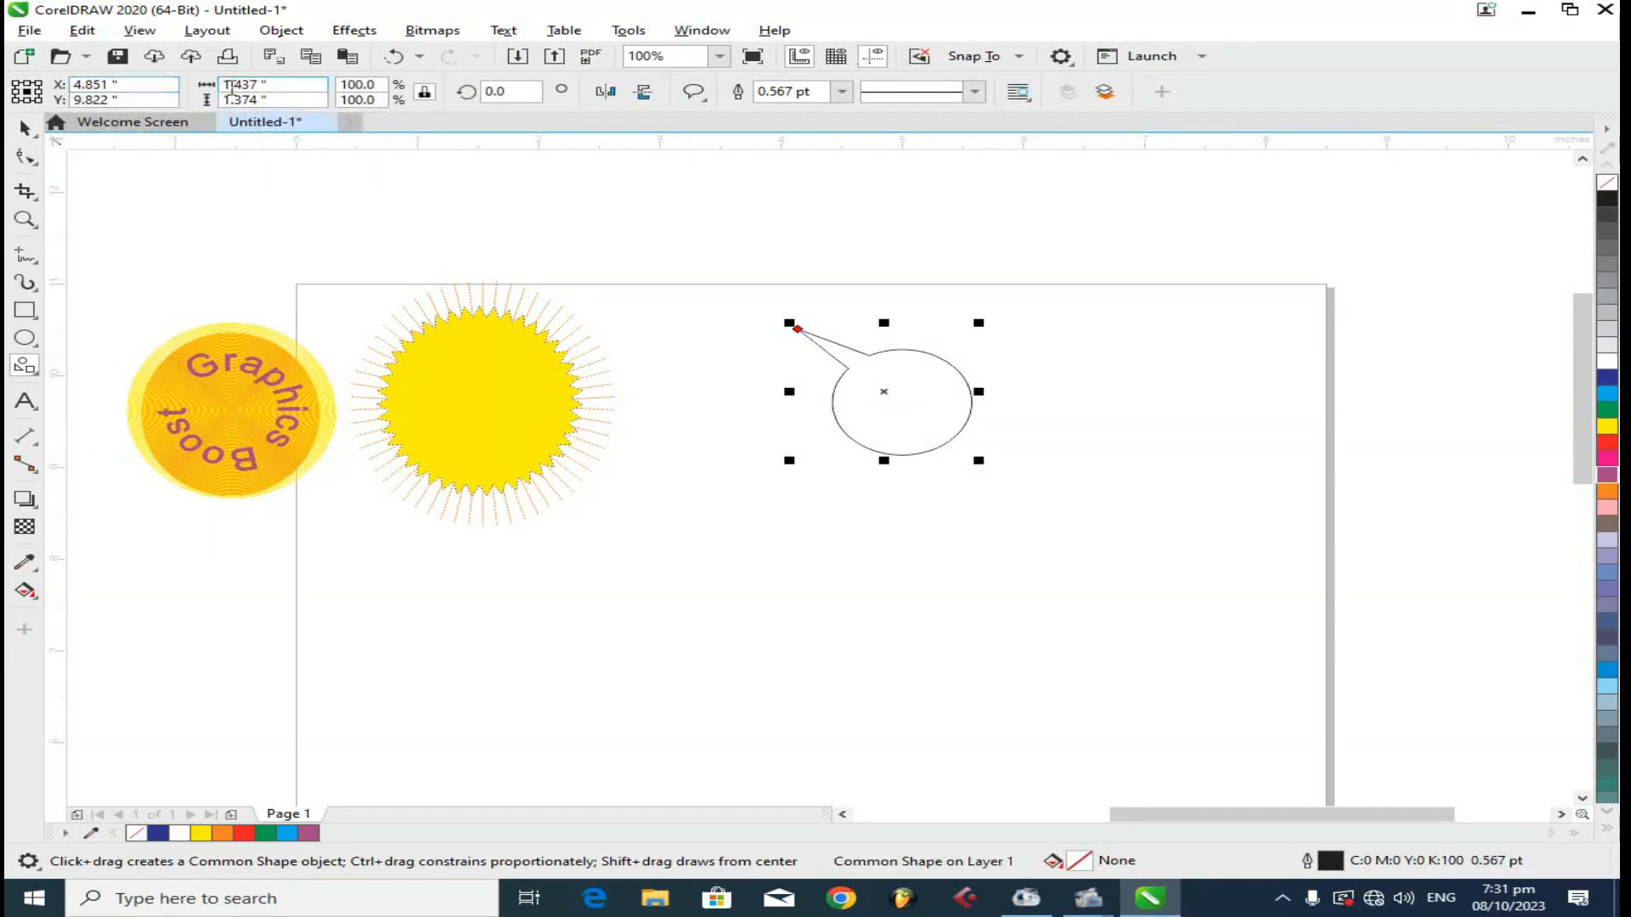
- Set the callout's outline width to 1.5 pt
left_click(842, 91)
left_click(807, 180)
scroll(892, 350, "up", 1)
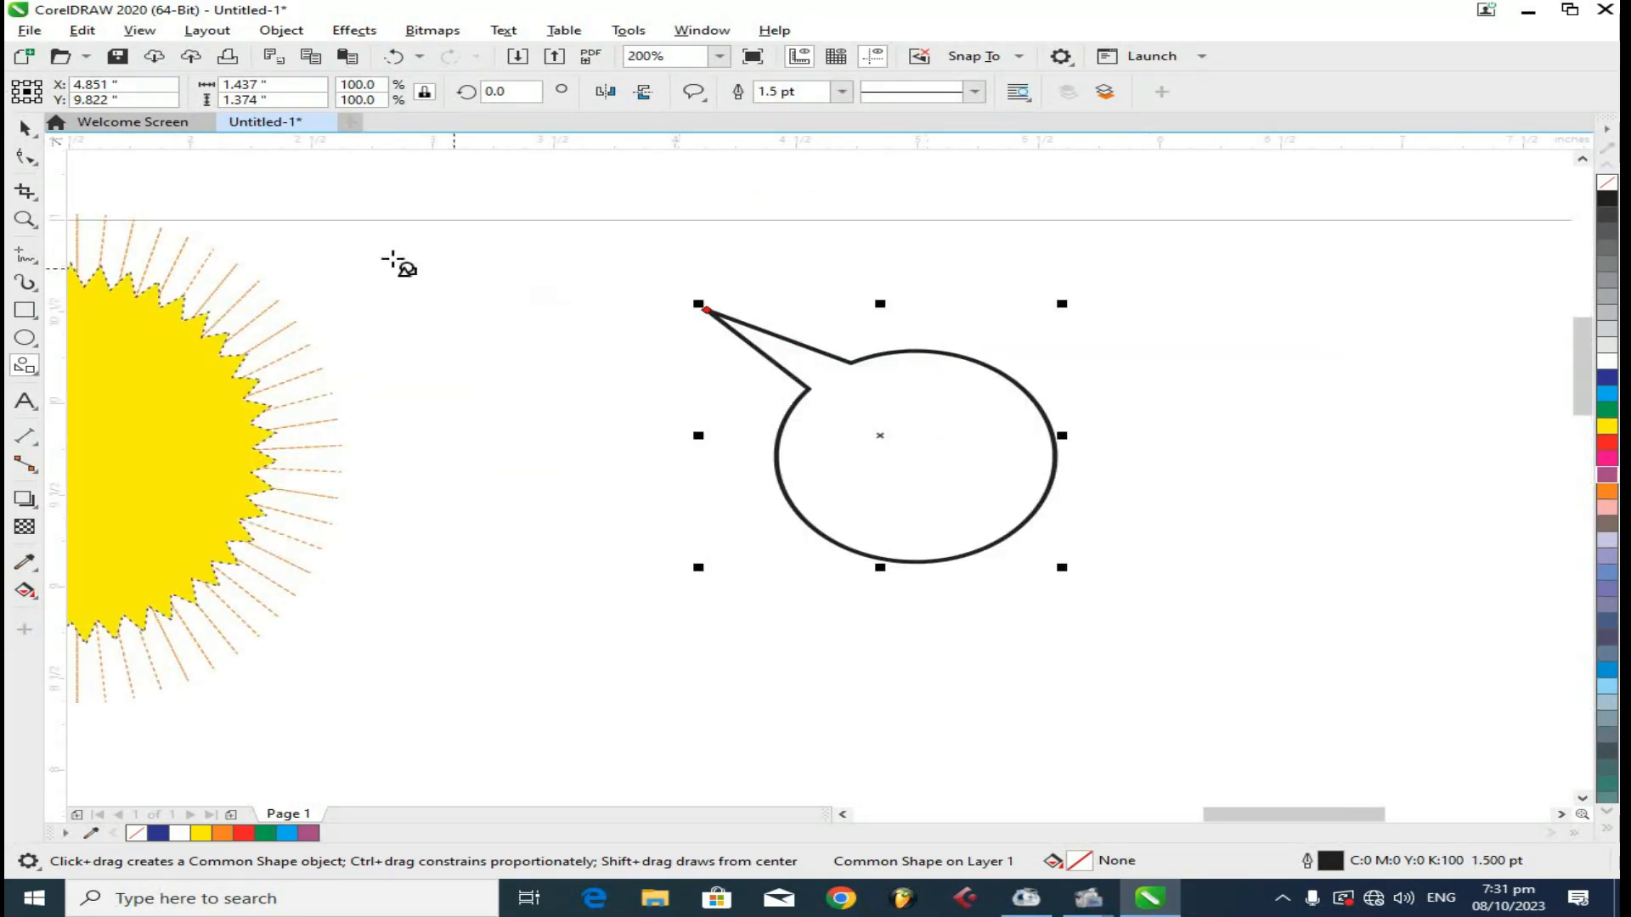
- Shorten the round callout's tail with the Shape tool by moving its tip closer to the ellipse
left_click(26, 158)
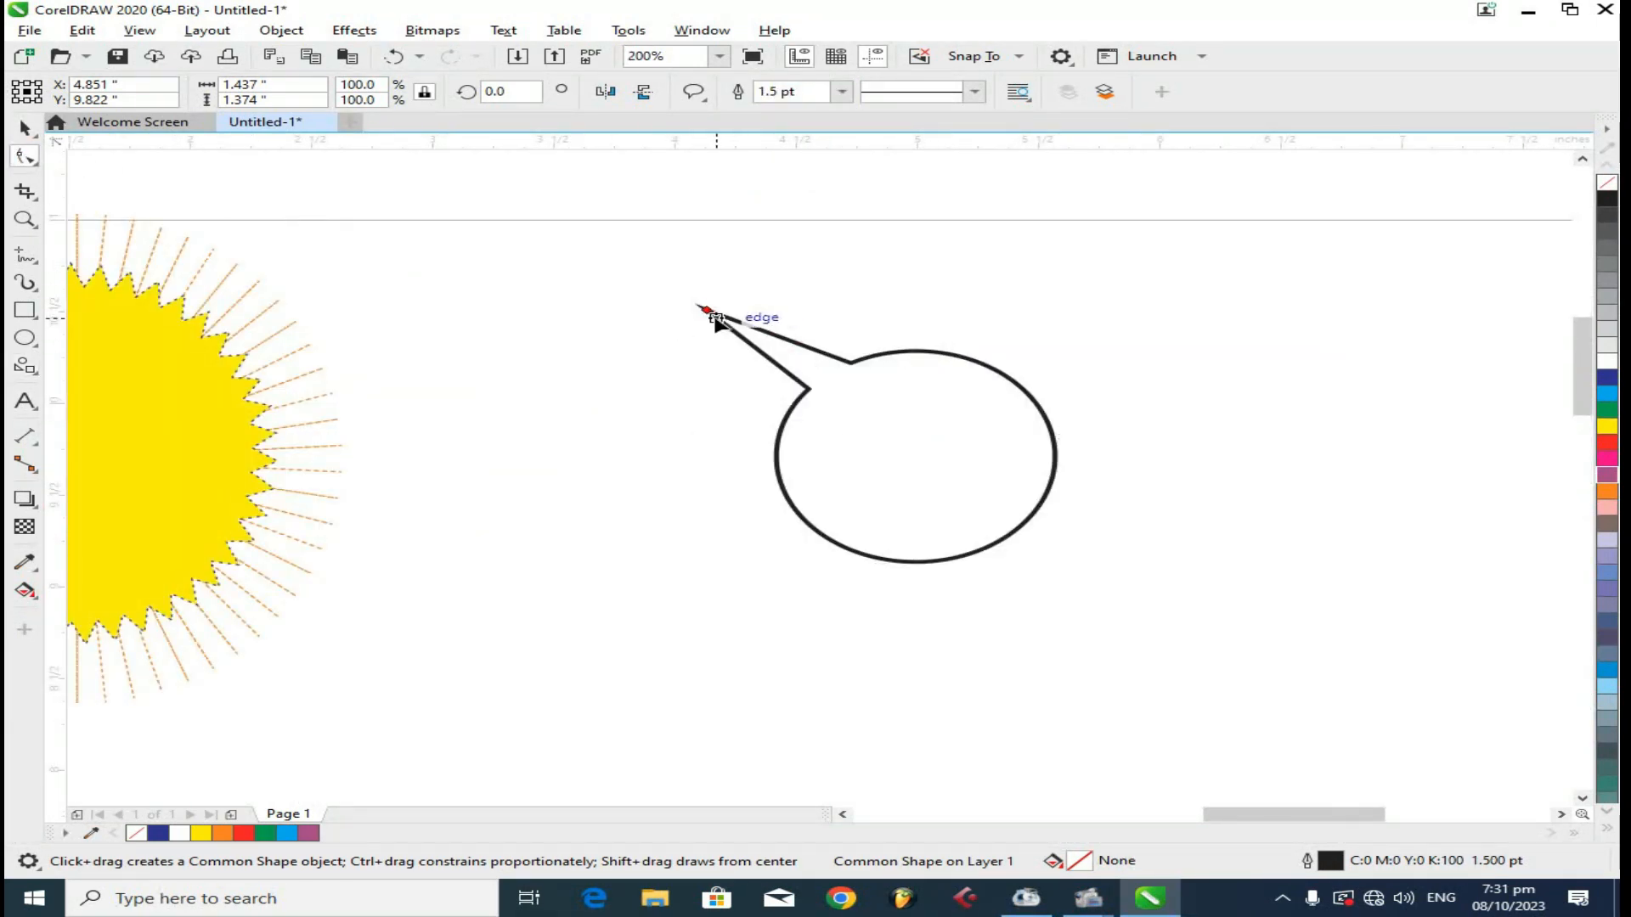
left_click_drag(710, 309, 756, 349)
left_click(26, 127)
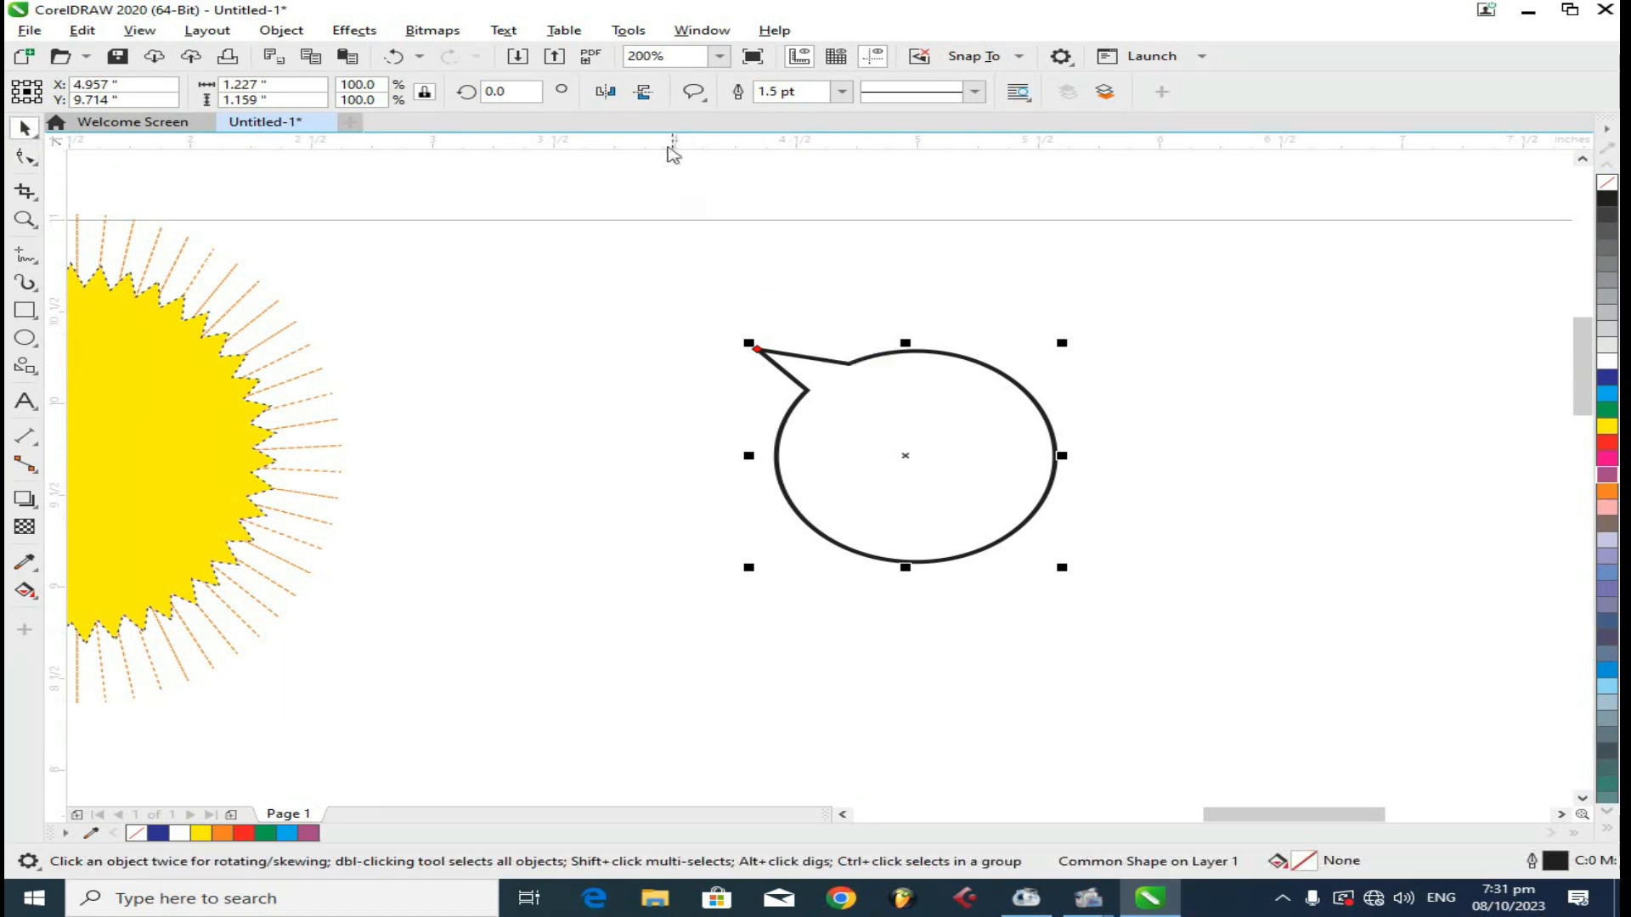
- Mirror the round callout vertically and horizontally, and move it closer to the yellow star badge
left_click(645, 96)
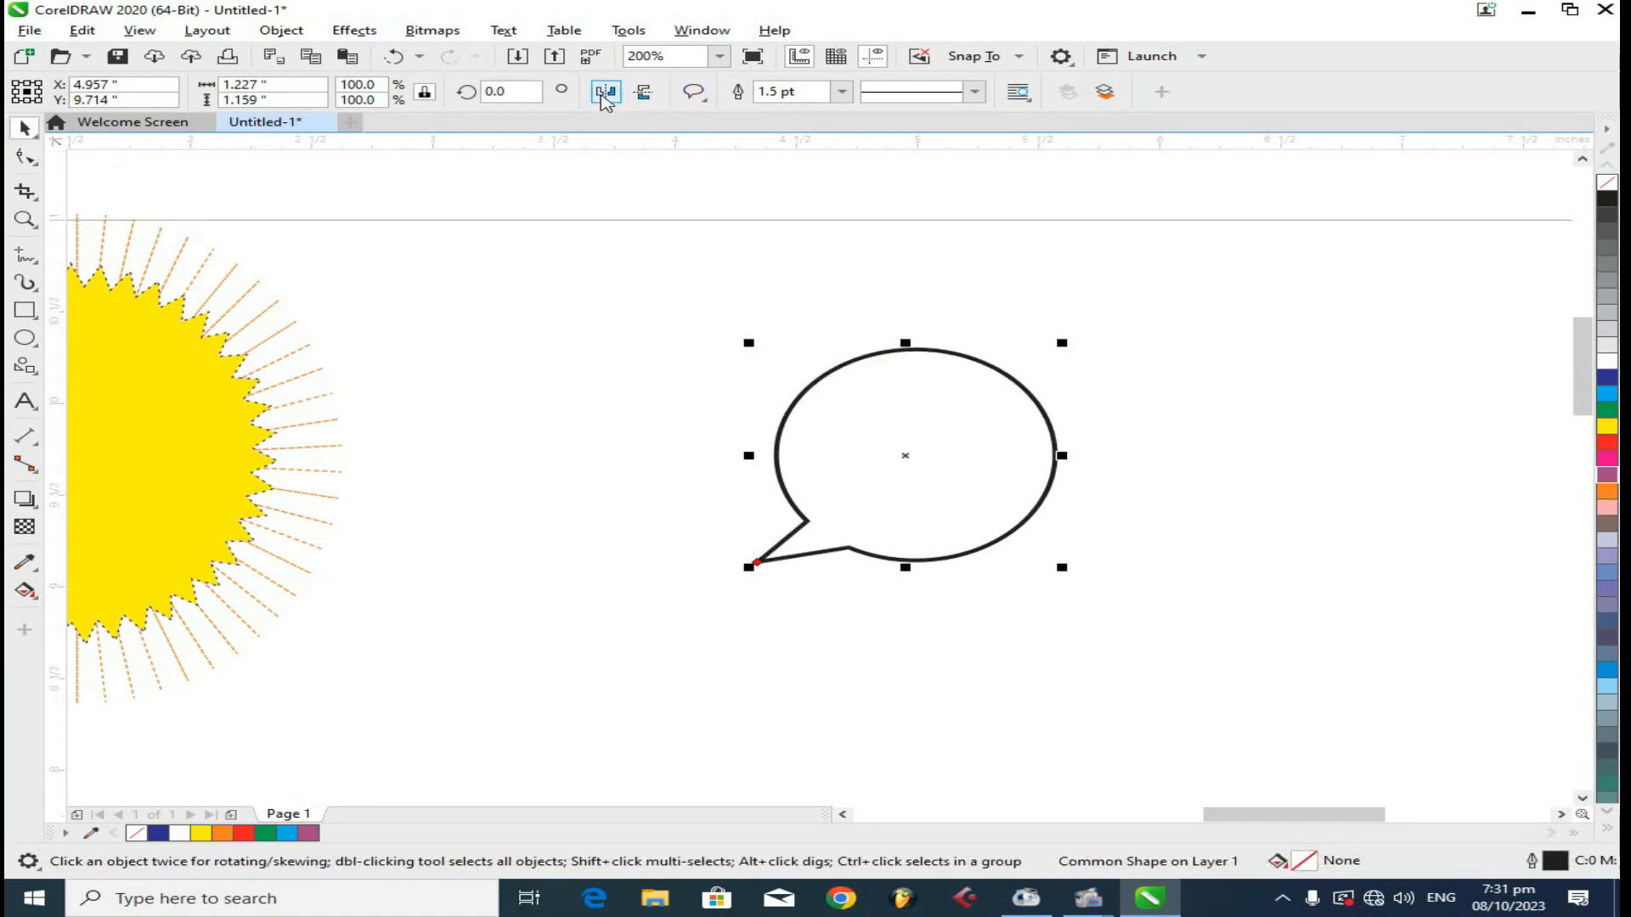
left_click(605, 92)
left_click_drag(772, 400, 511, 316)
left_click(963, 482)
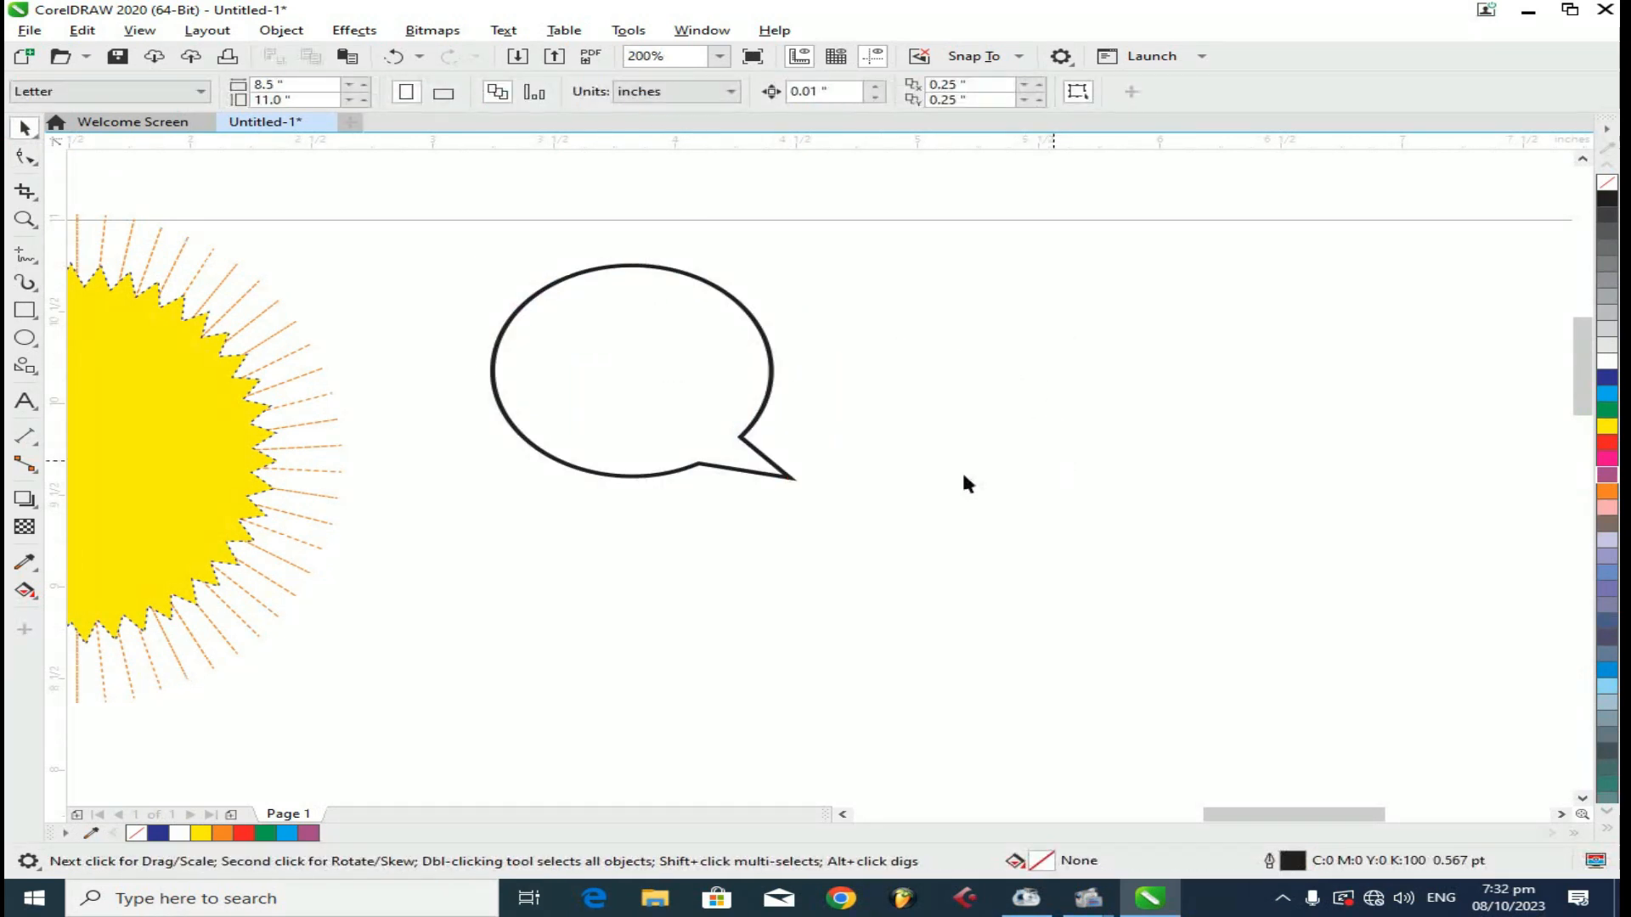
- Draw a rectangular callout from the common shapes, about 0.96 by 0.9 inches, to the right of the round callout
scroll(629, 352, "up", 2)
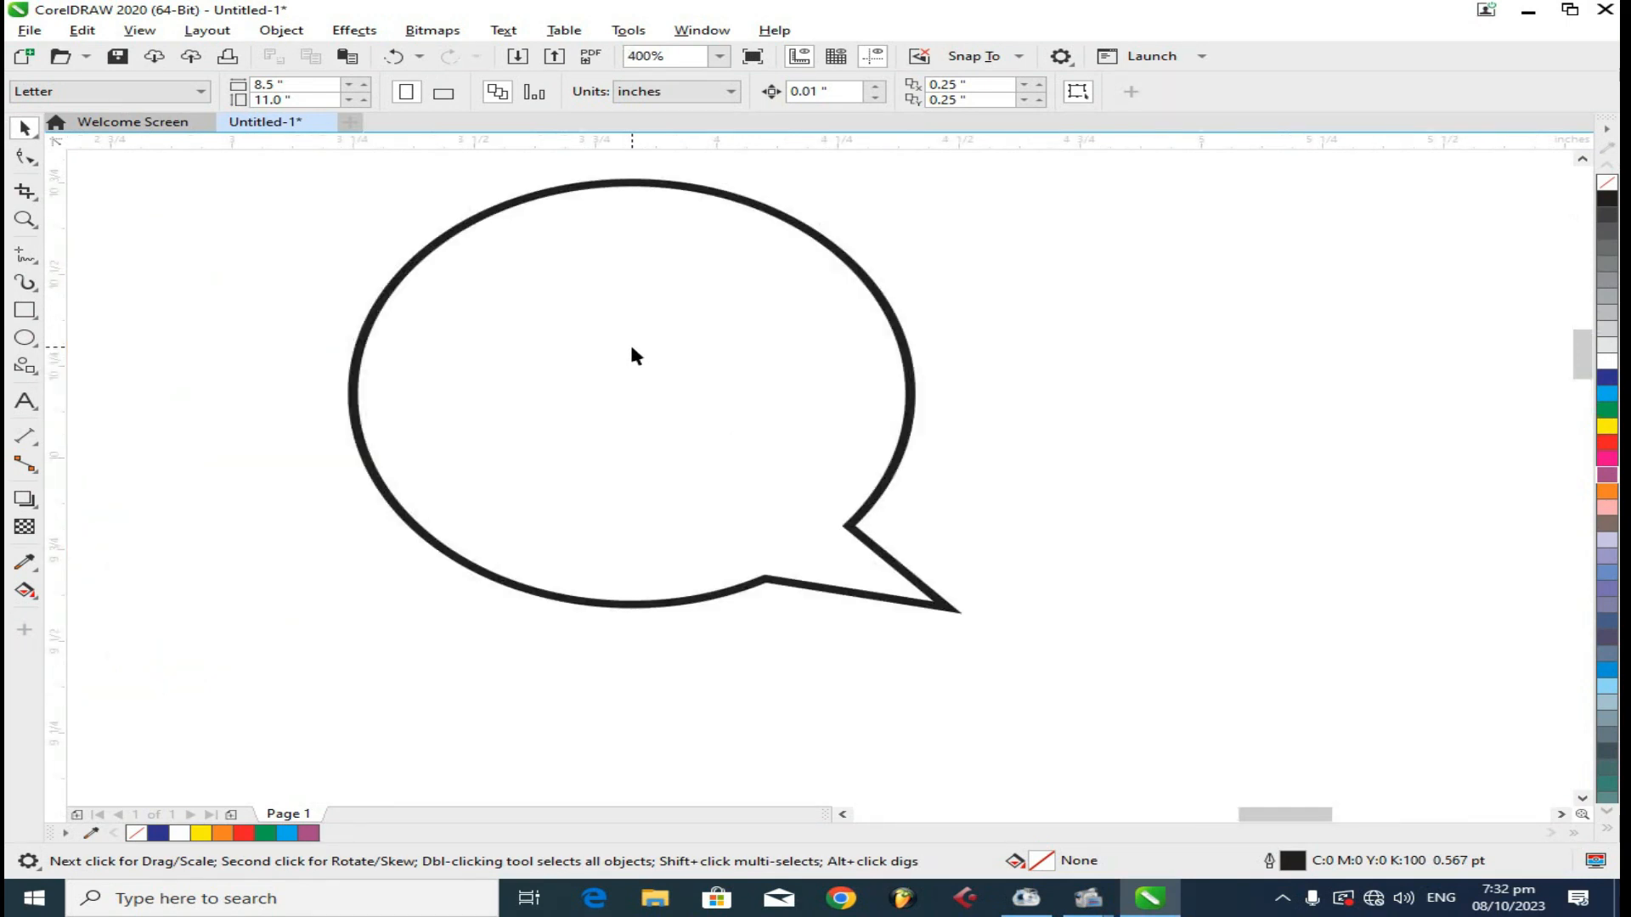
left_click(632, 347)
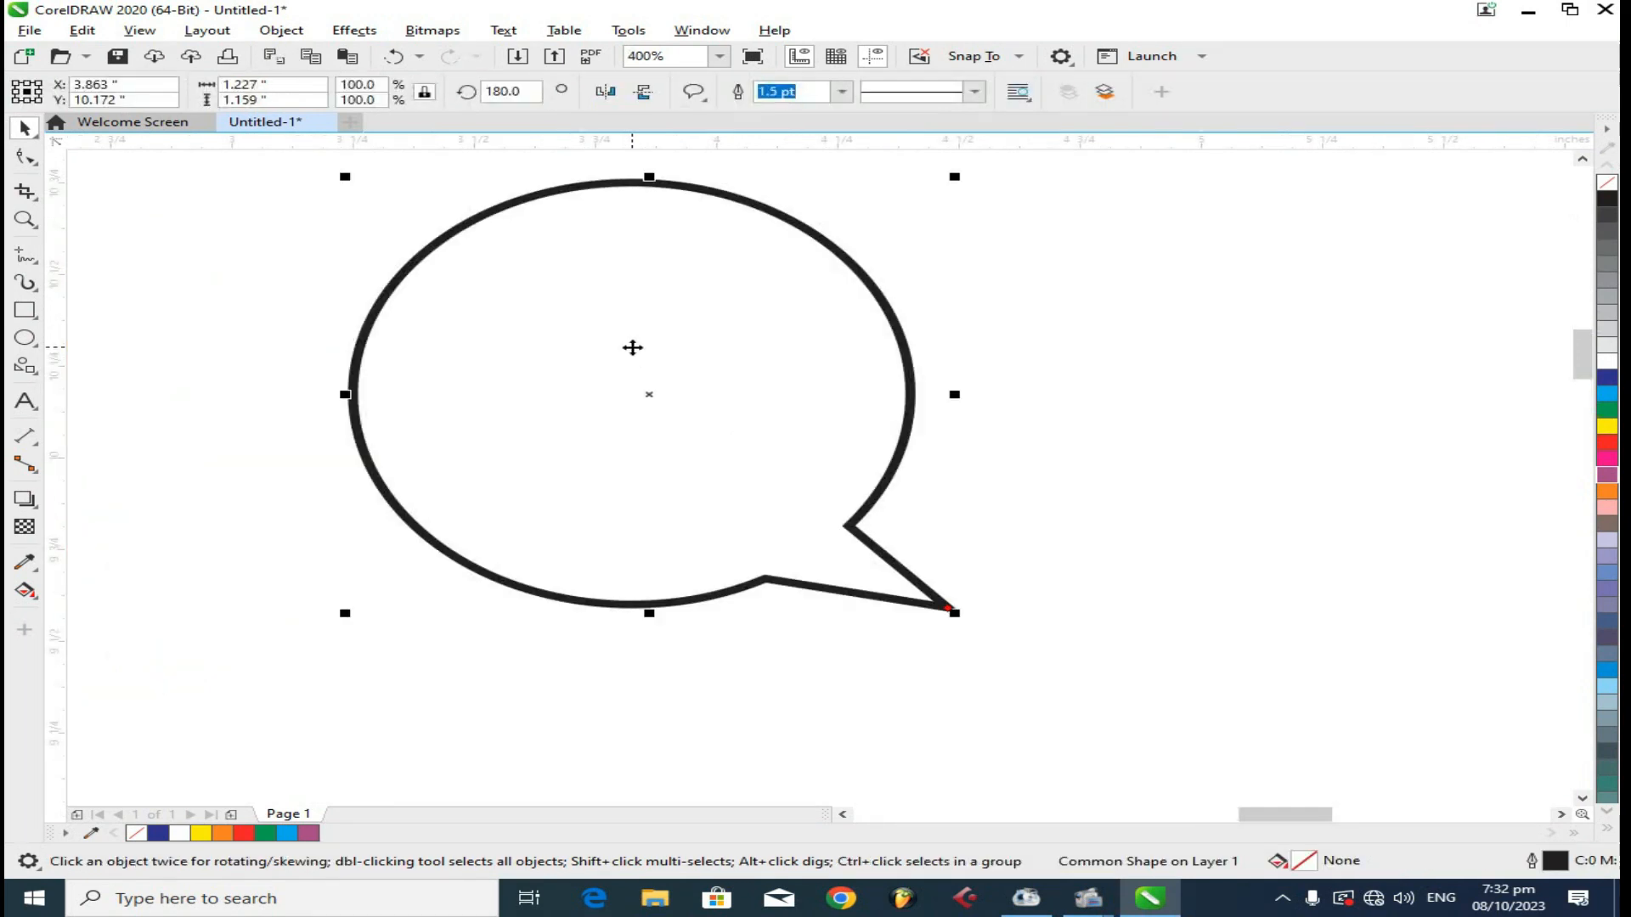
left_click(28, 371)
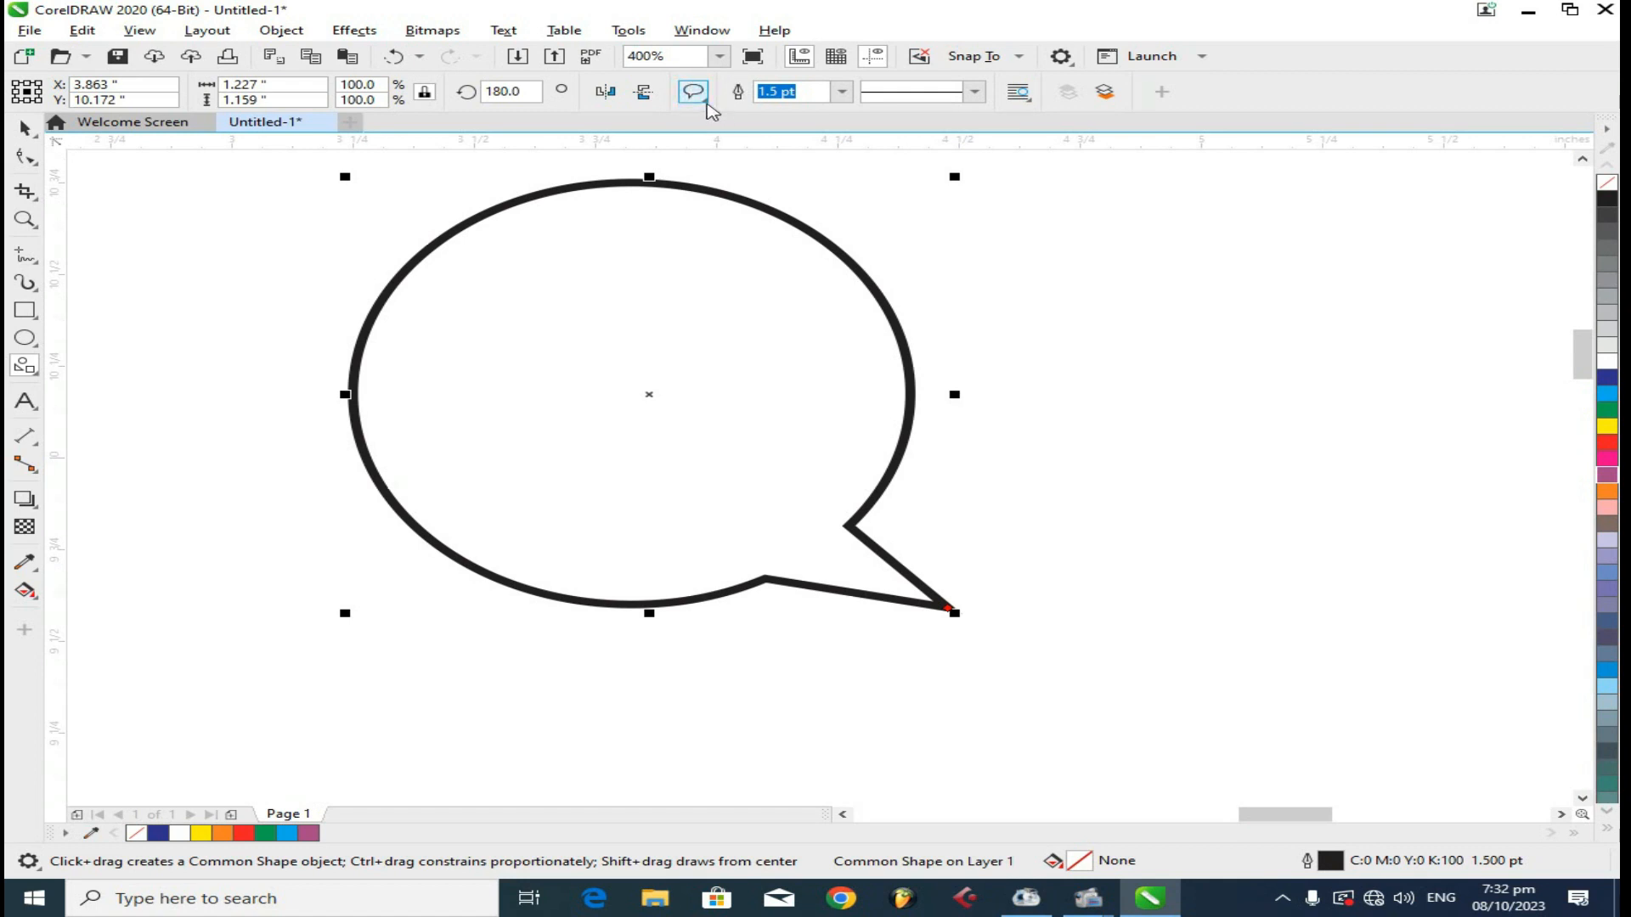
left_click(707, 102)
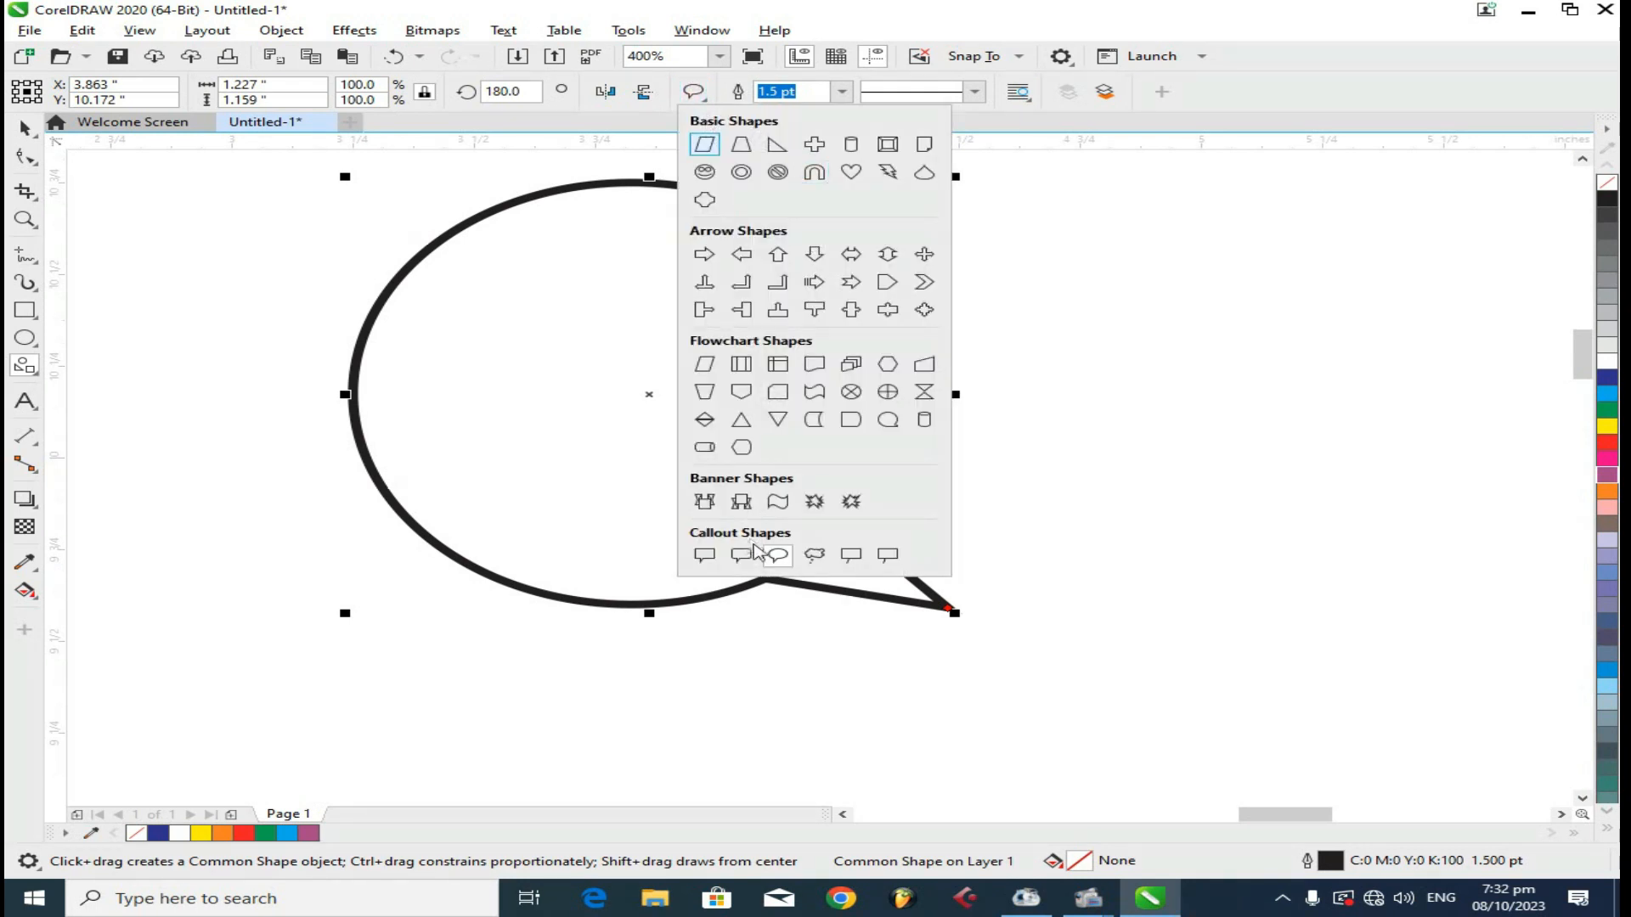
left_click(712, 558)
left_click_drag(1046, 269, 1511, 599)
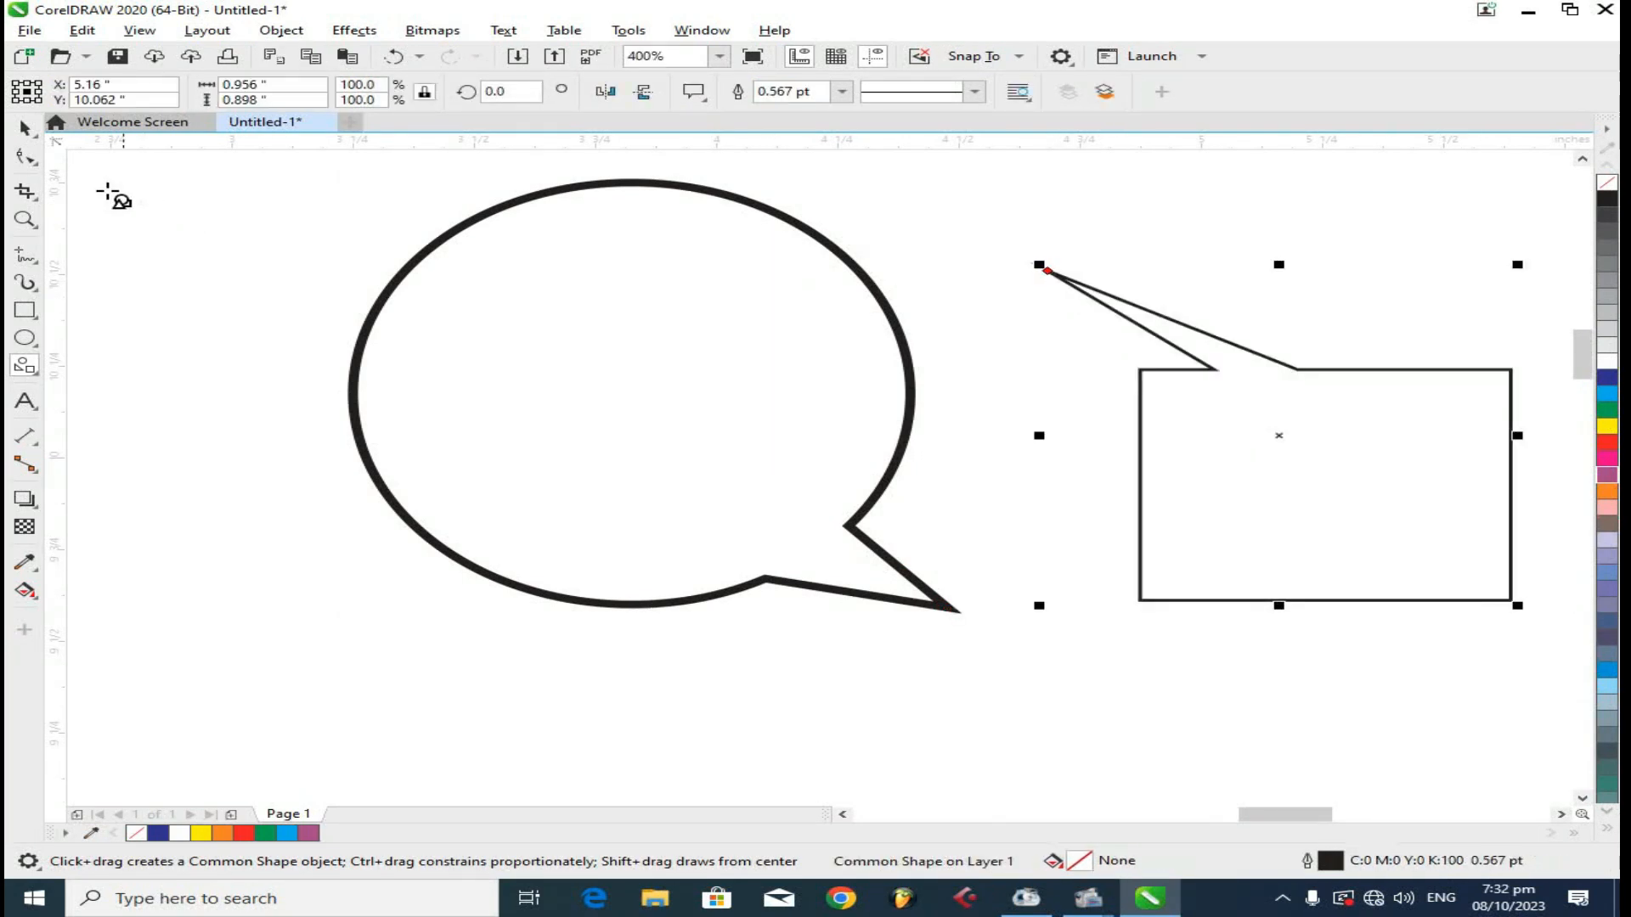
- Mirror the rectangular callout vertically and horizontally so its tail points down to the right
left_click(25, 127)
left_click(643, 91)
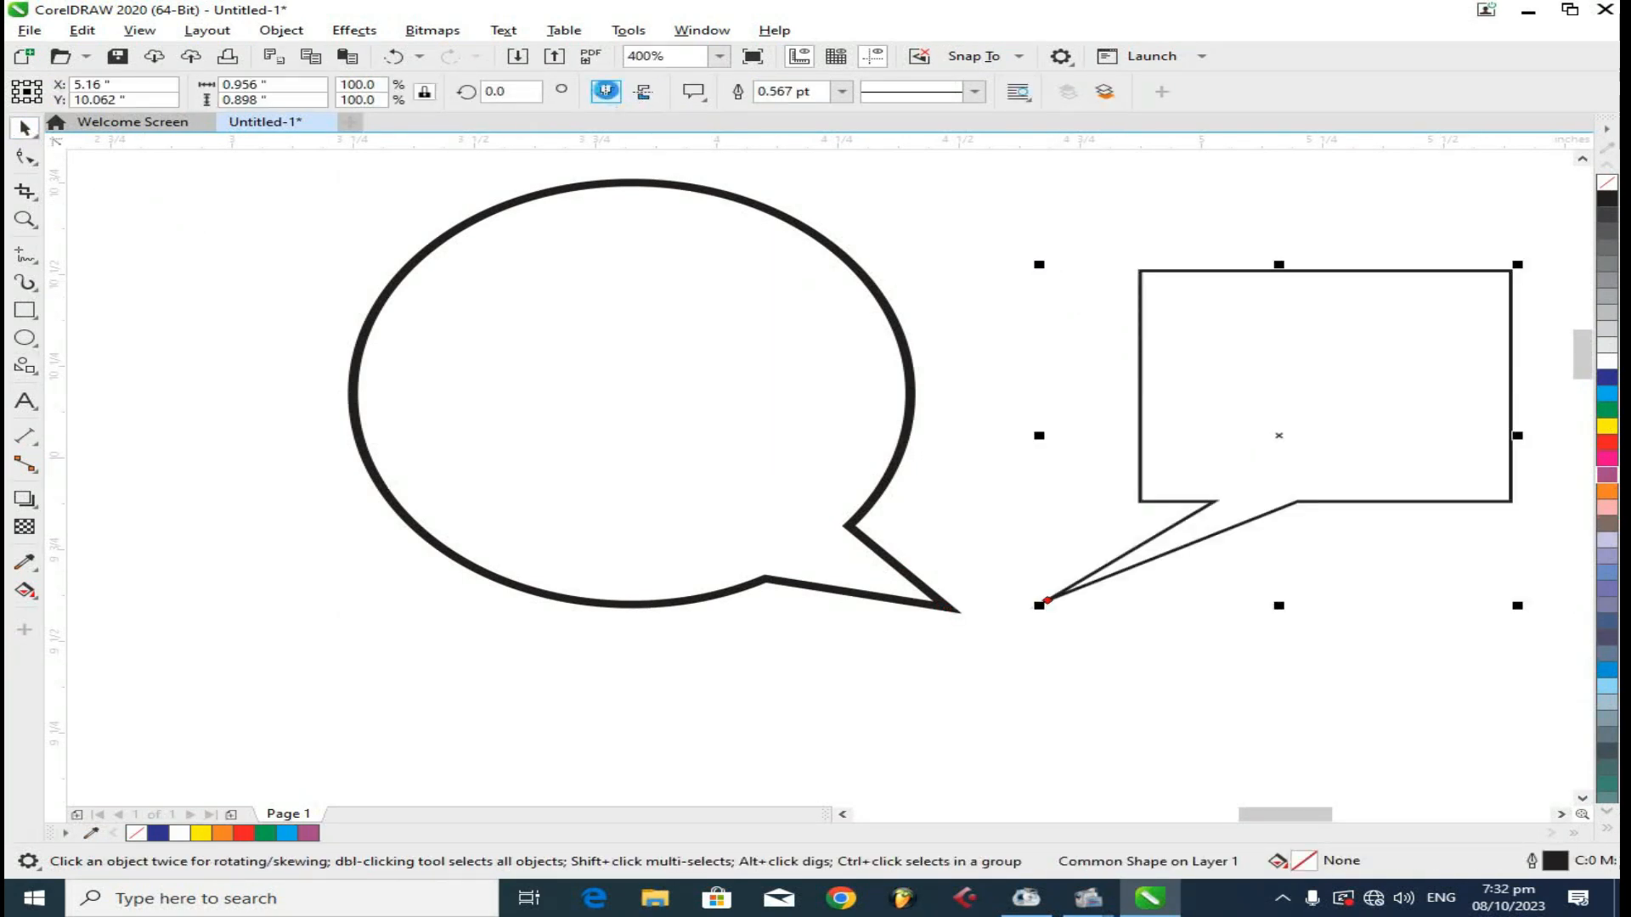
left_click(604, 92)
- Reshape the rectangular callout's tail by moving its tip inward beneath the box
left_click(31, 158)
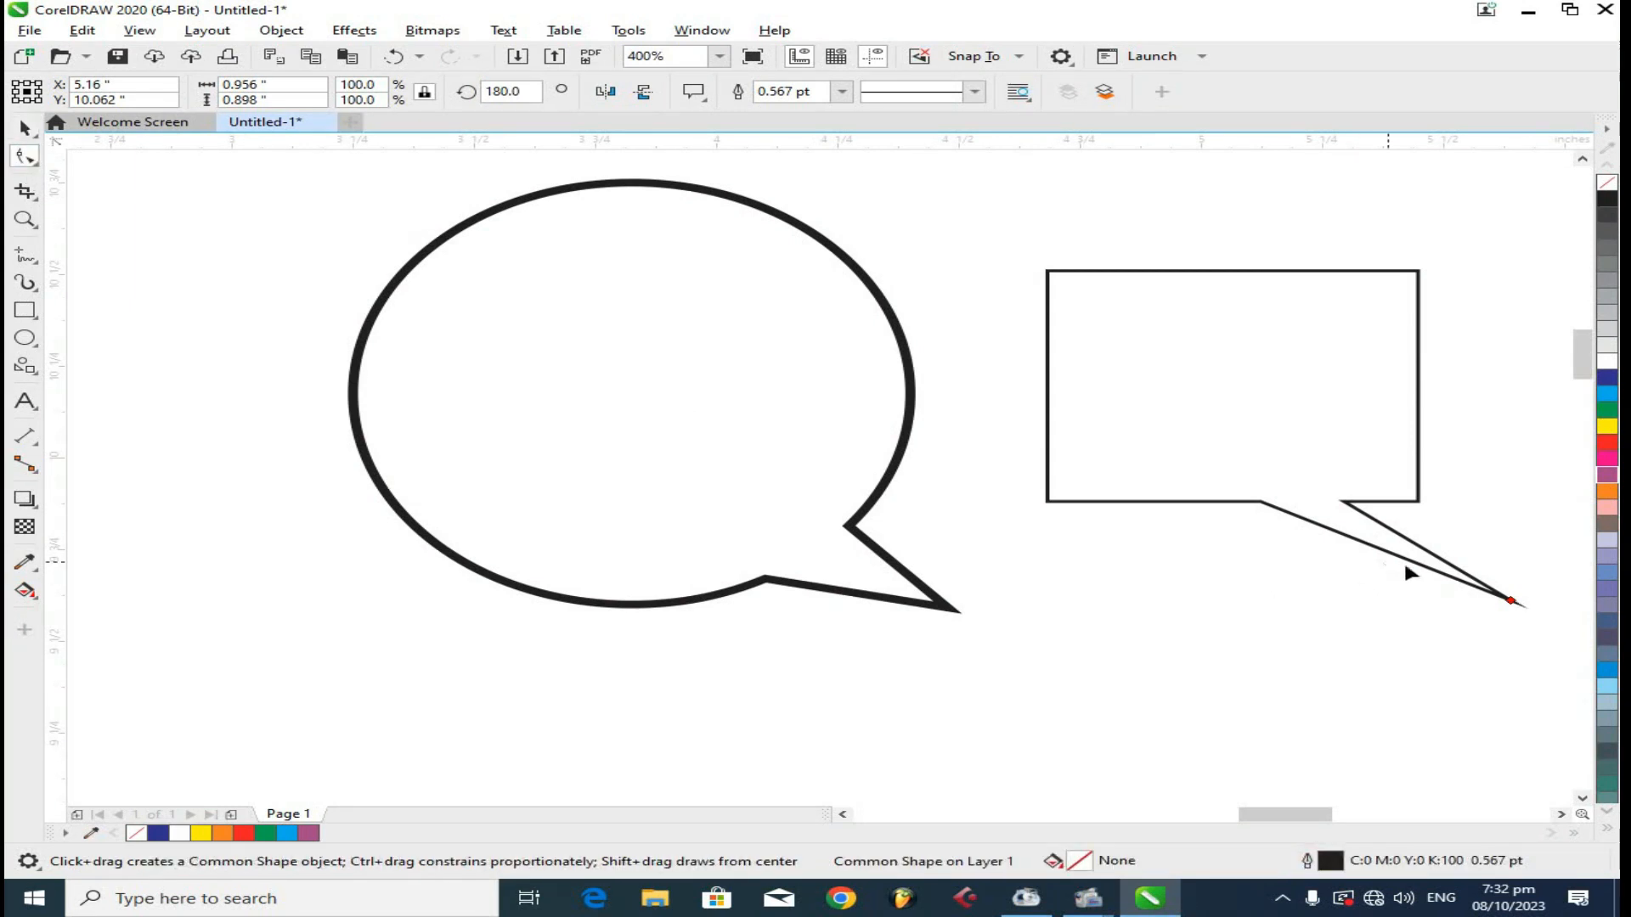
left_click_drag(1510, 602, 1377, 592)
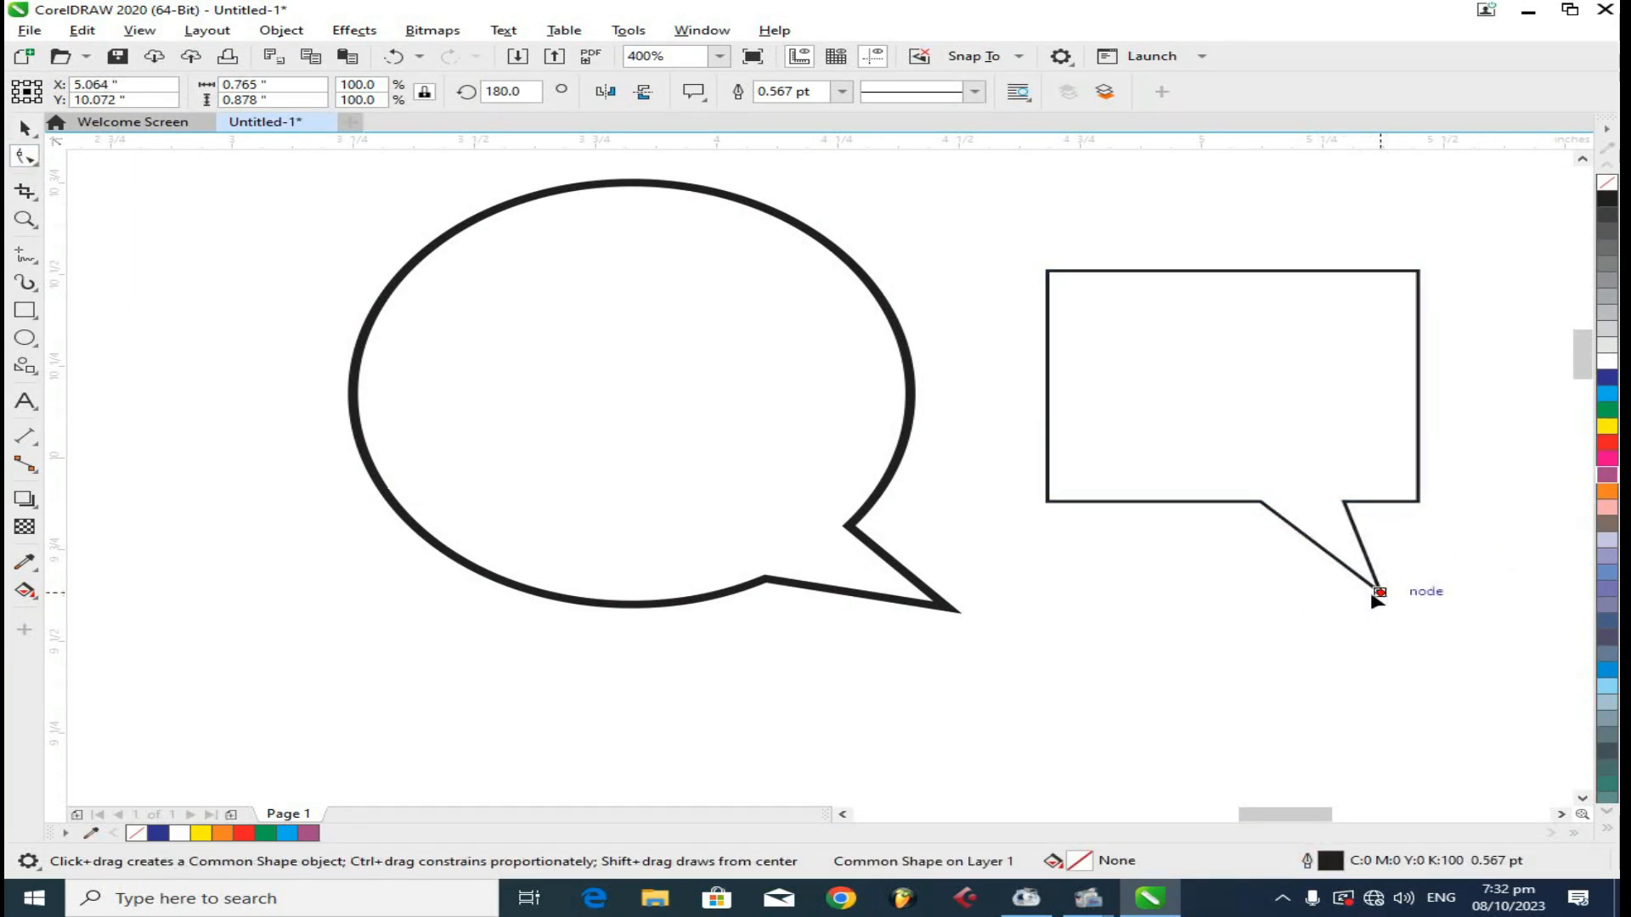
key("space")
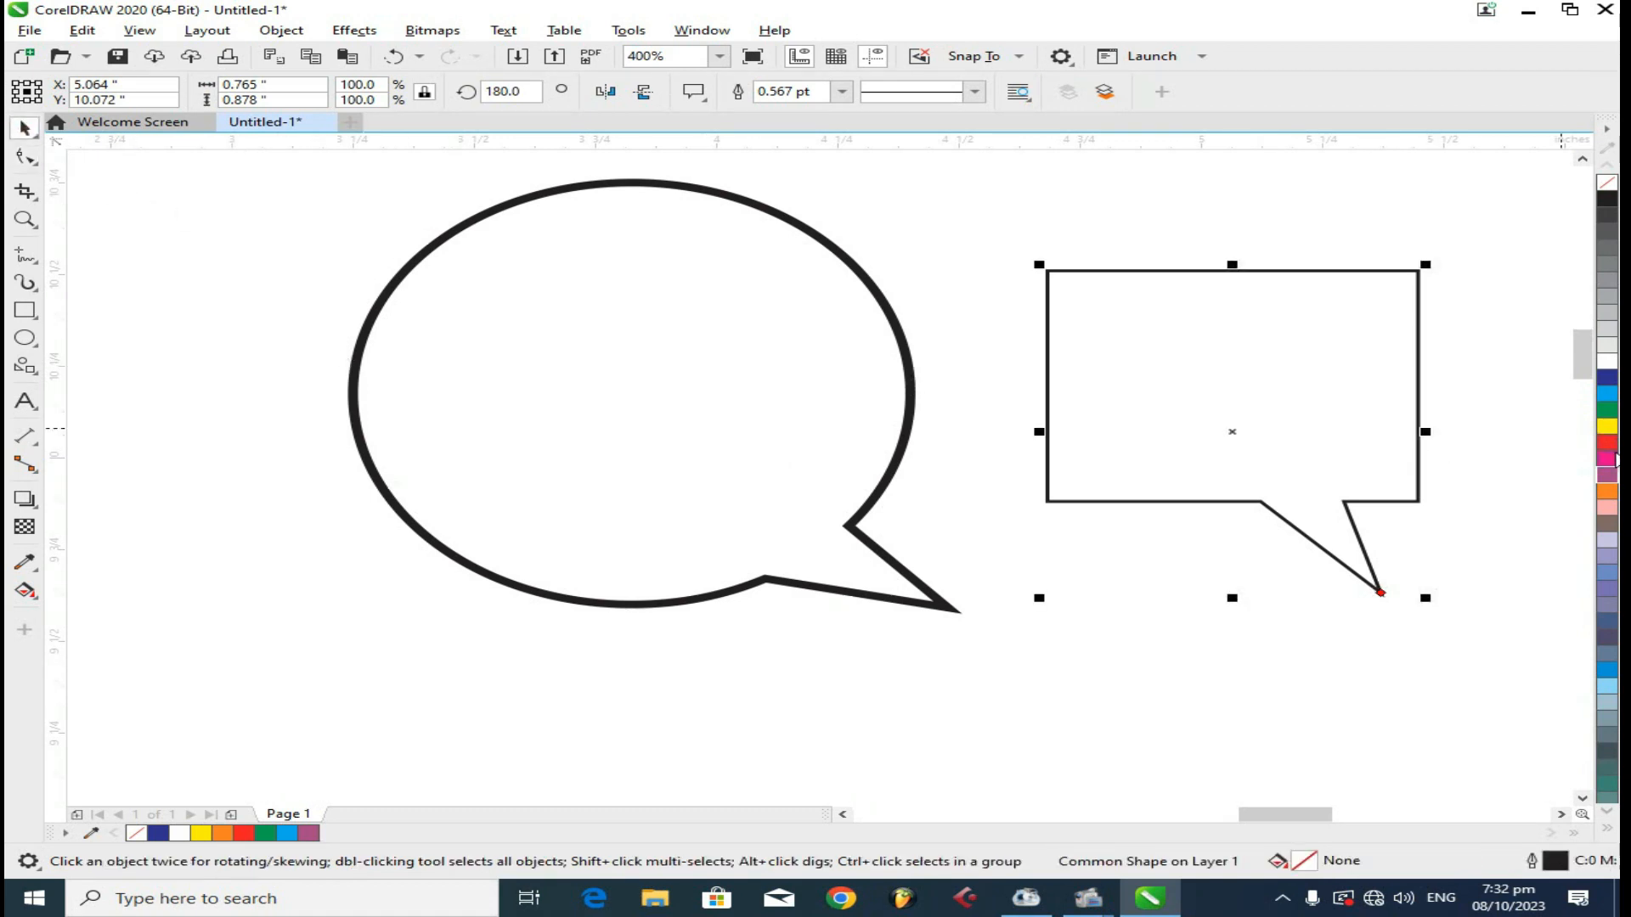
- Give the rectangular callout a red fill and outline, and nudge it slightly up beside the round callout
left_click(1607, 442)
scroll(1169, 395, "down", 1)
left_click_drag(1169, 394, 1147, 366)
left_click(1198, 544)
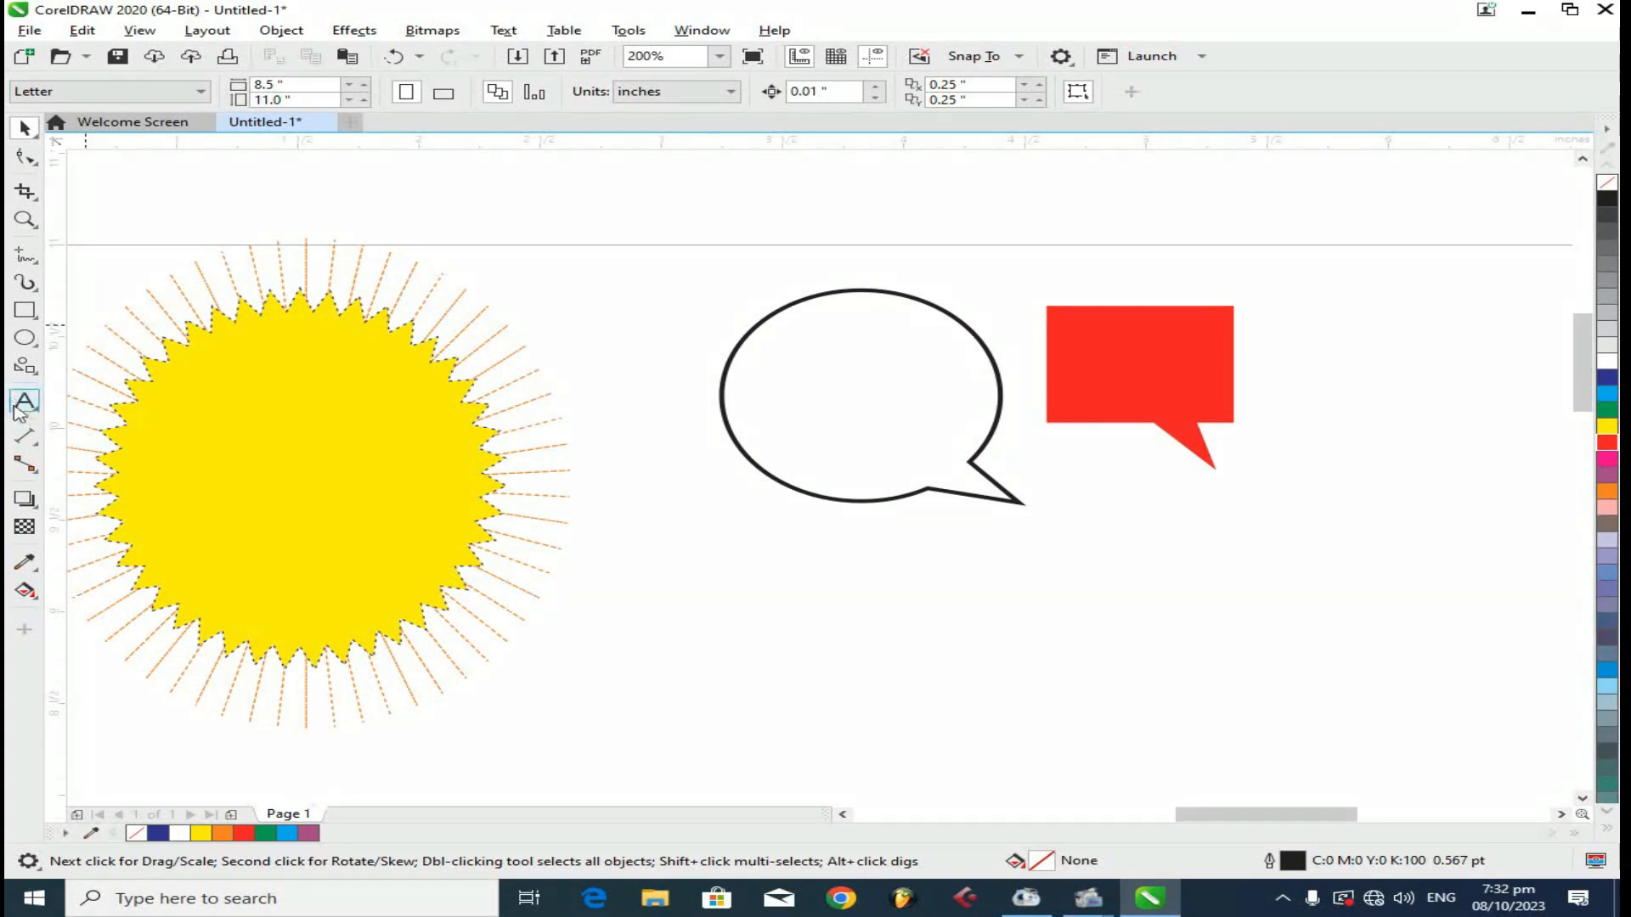
- Draw a folded ribbon banner from the banner shapes, about 2.11 by 0.56 inches, below the two callouts
left_click(24, 369)
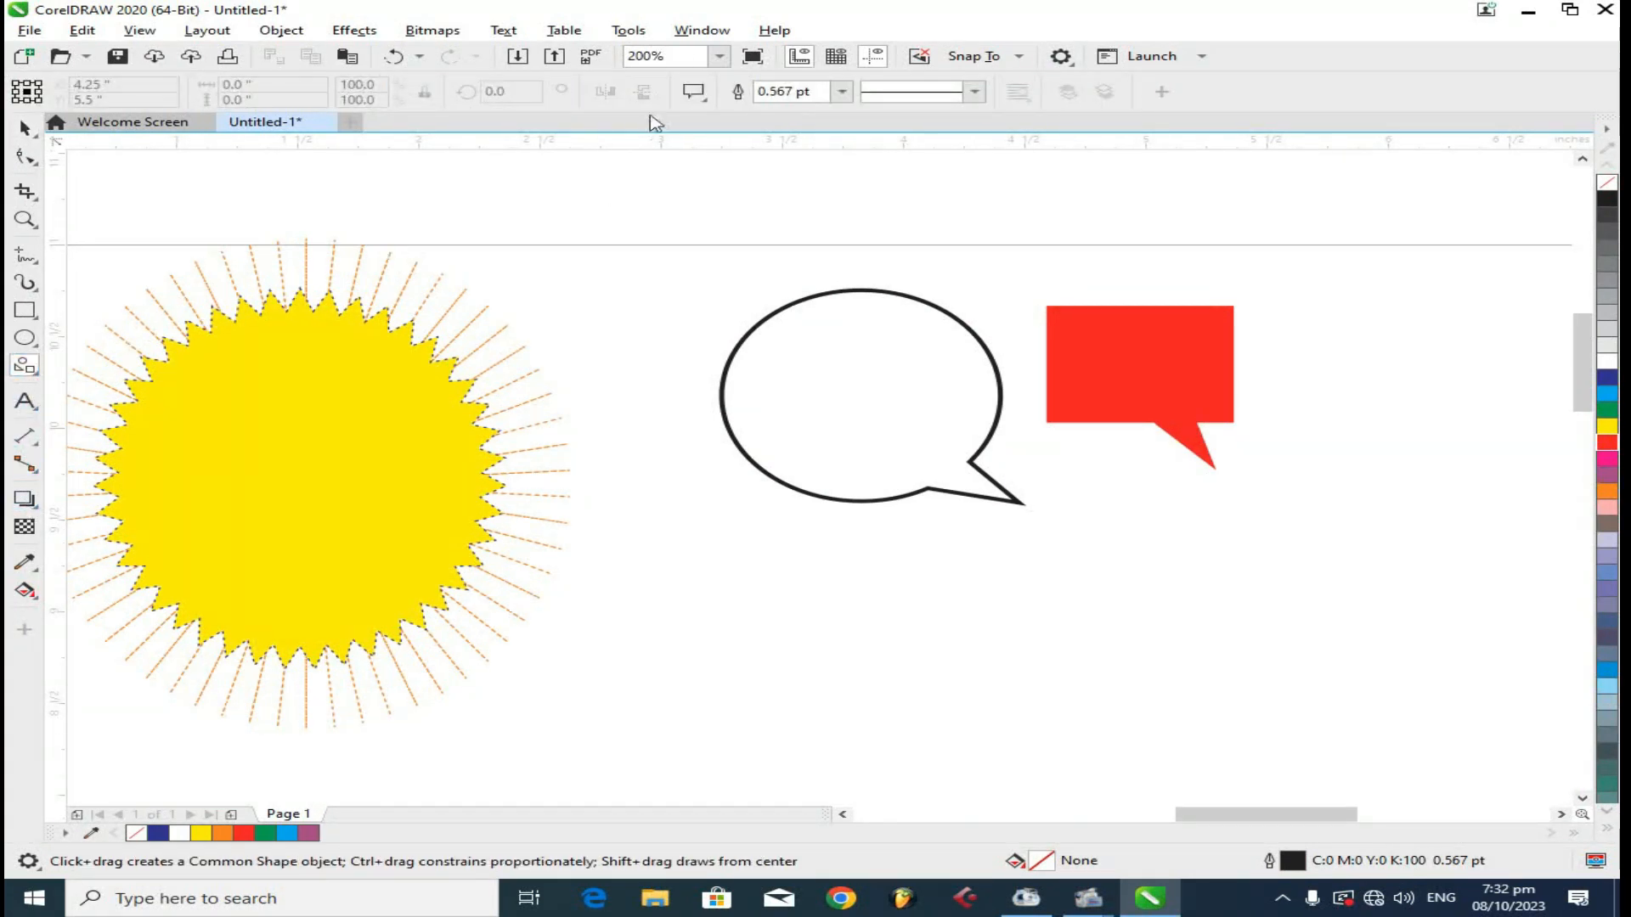
left_click(694, 92)
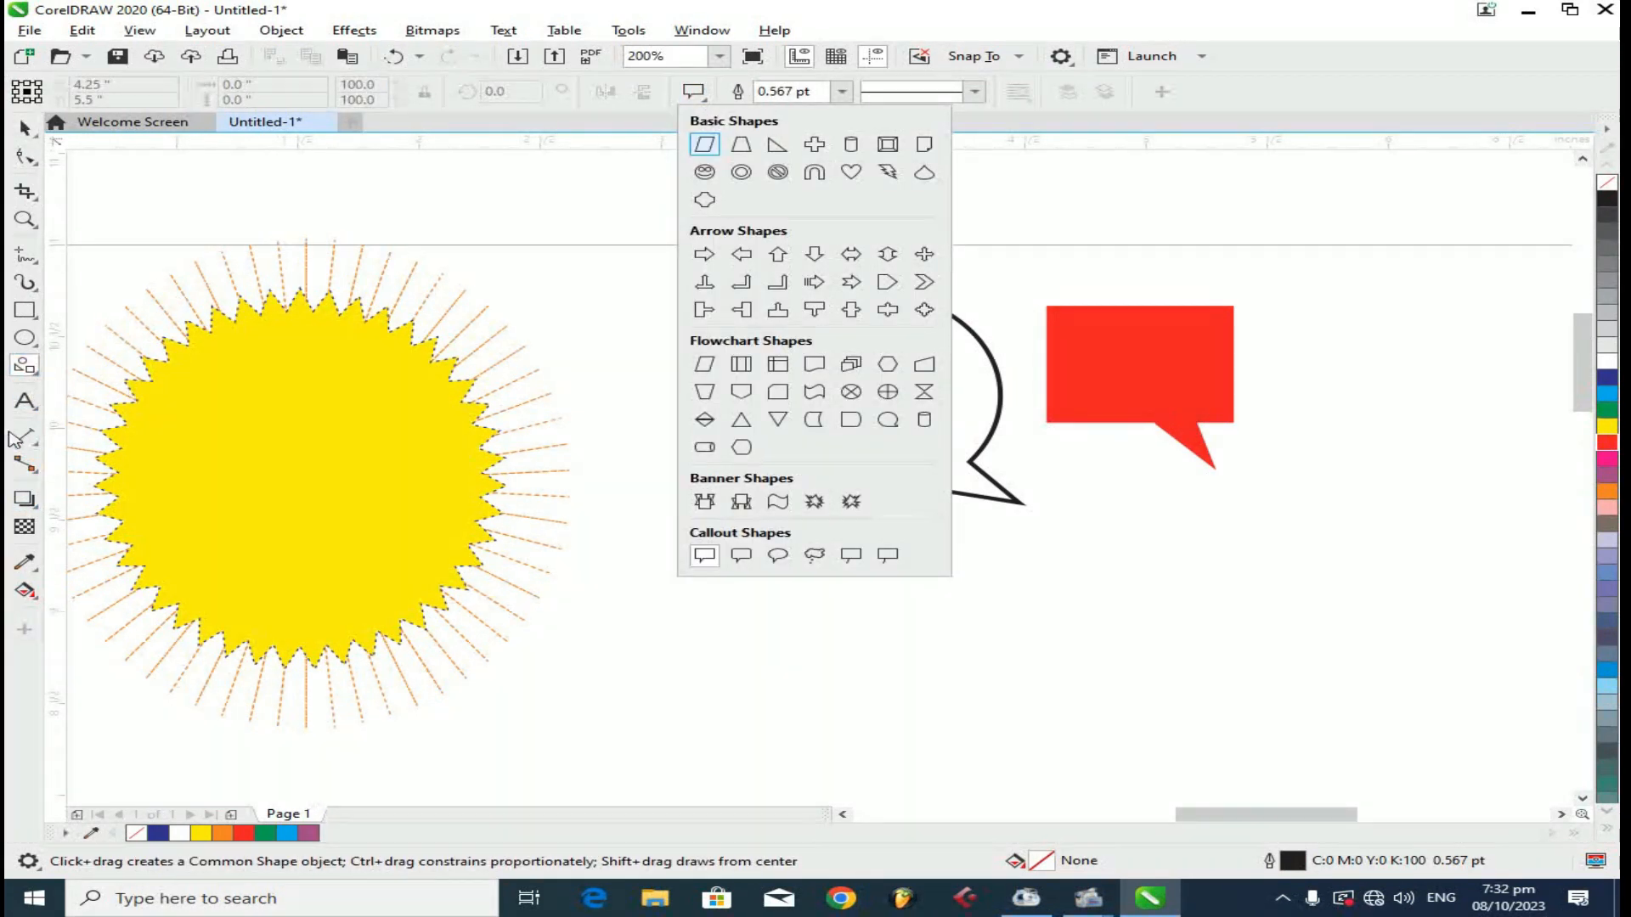
left_click(35, 374)
left_click(37, 375)
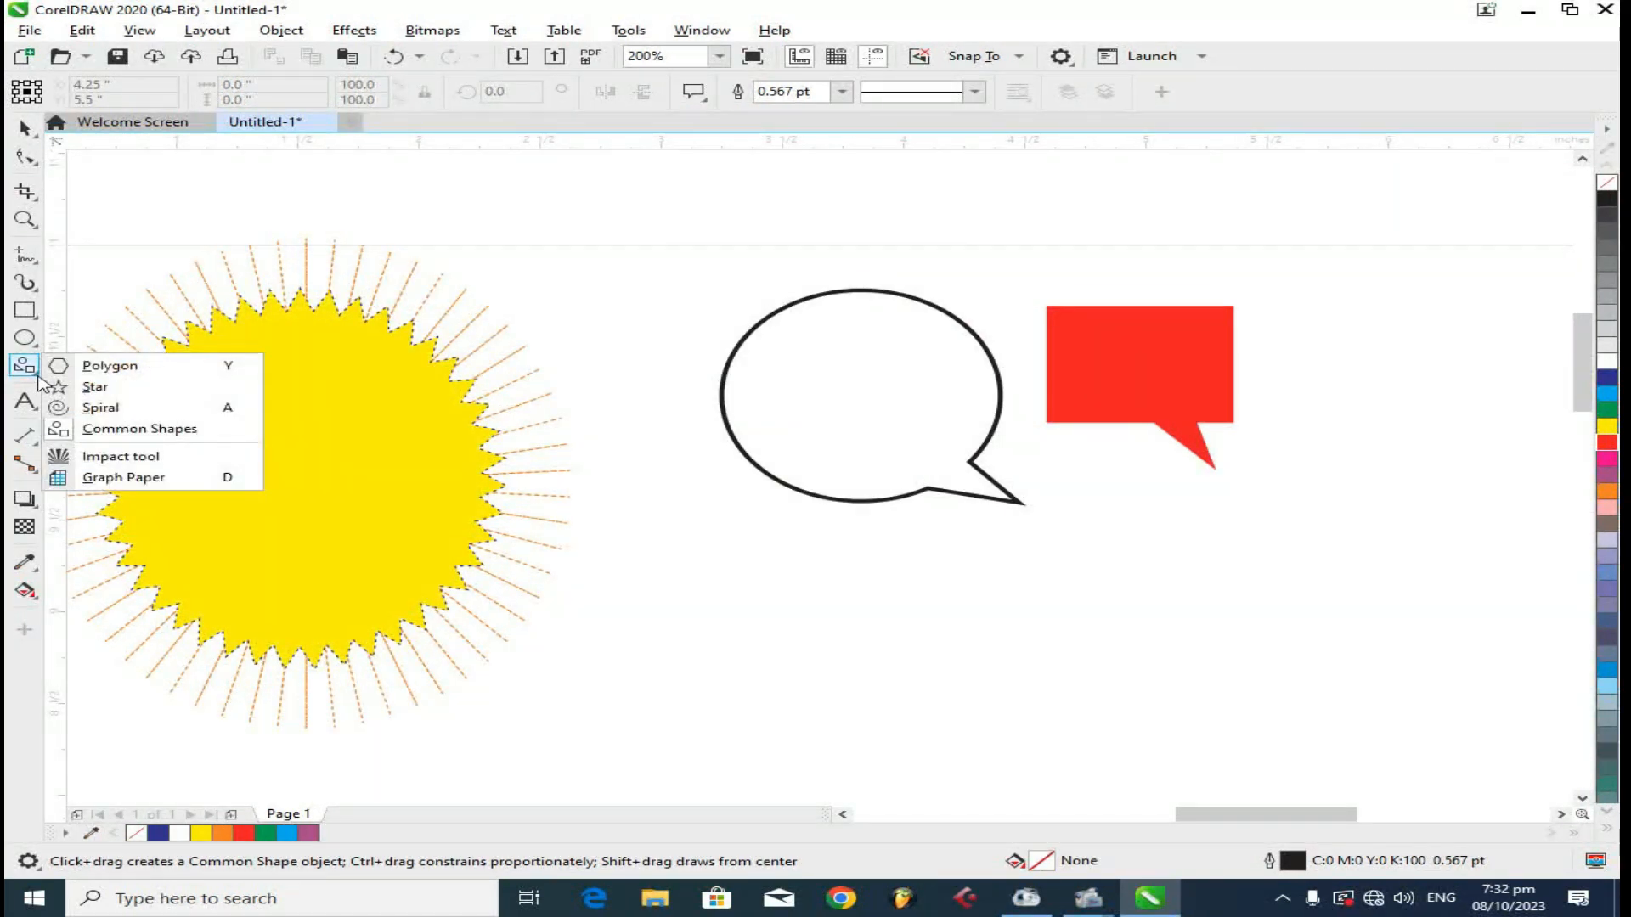
left_click(392, 264)
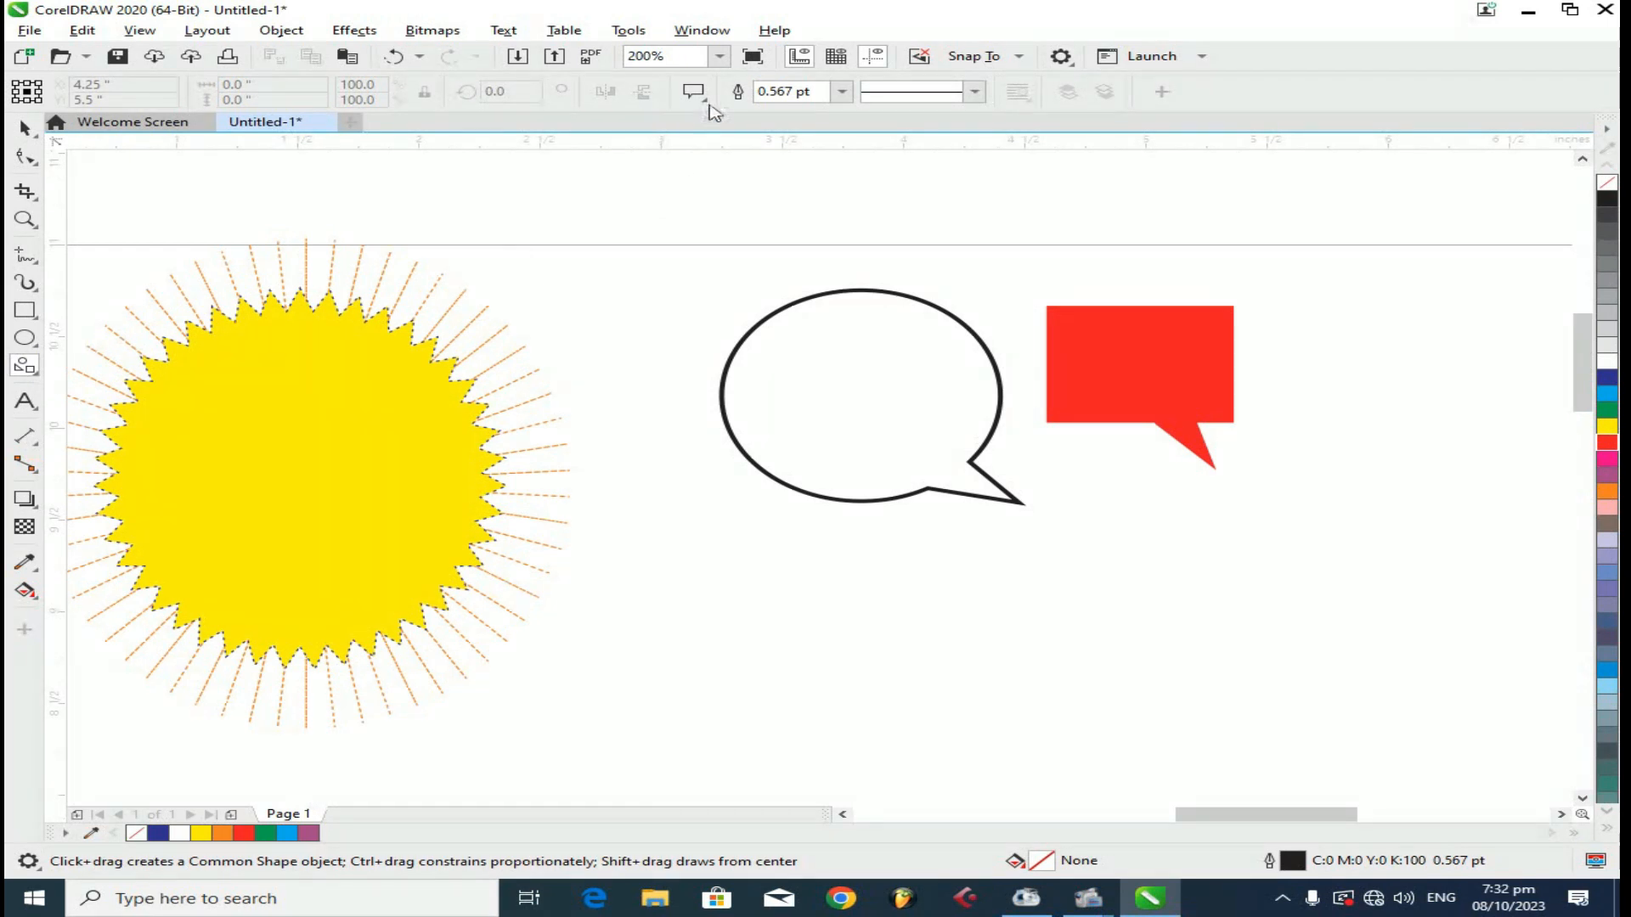
left_click(706, 100)
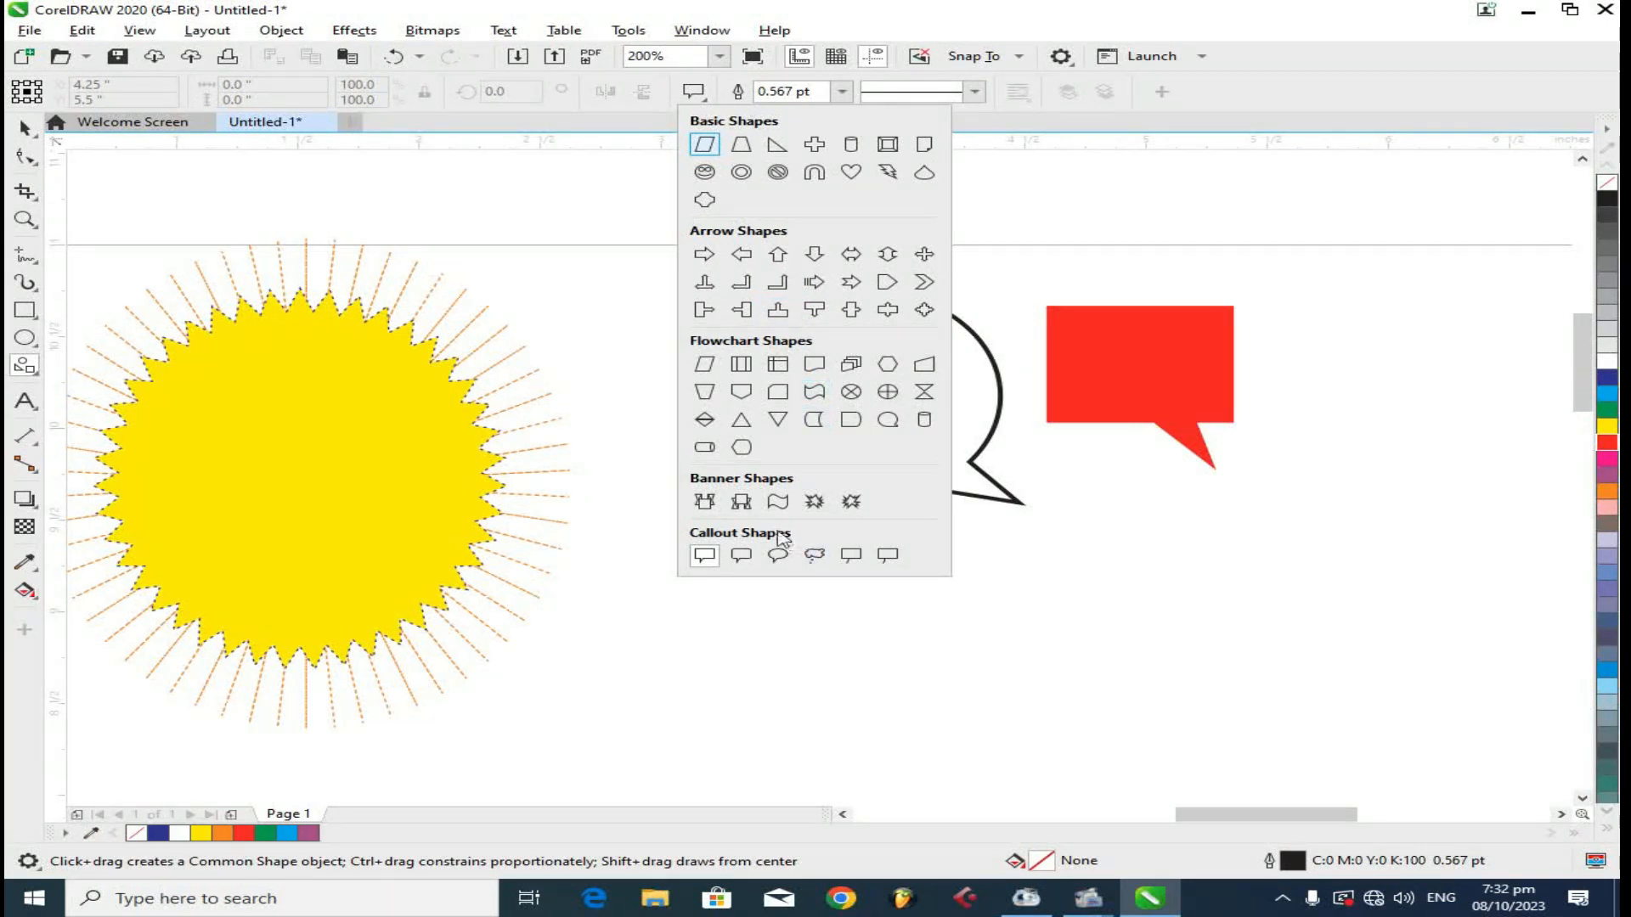
left_click(742, 503)
left_click_drag(827, 617, 1344, 724)
key("space")
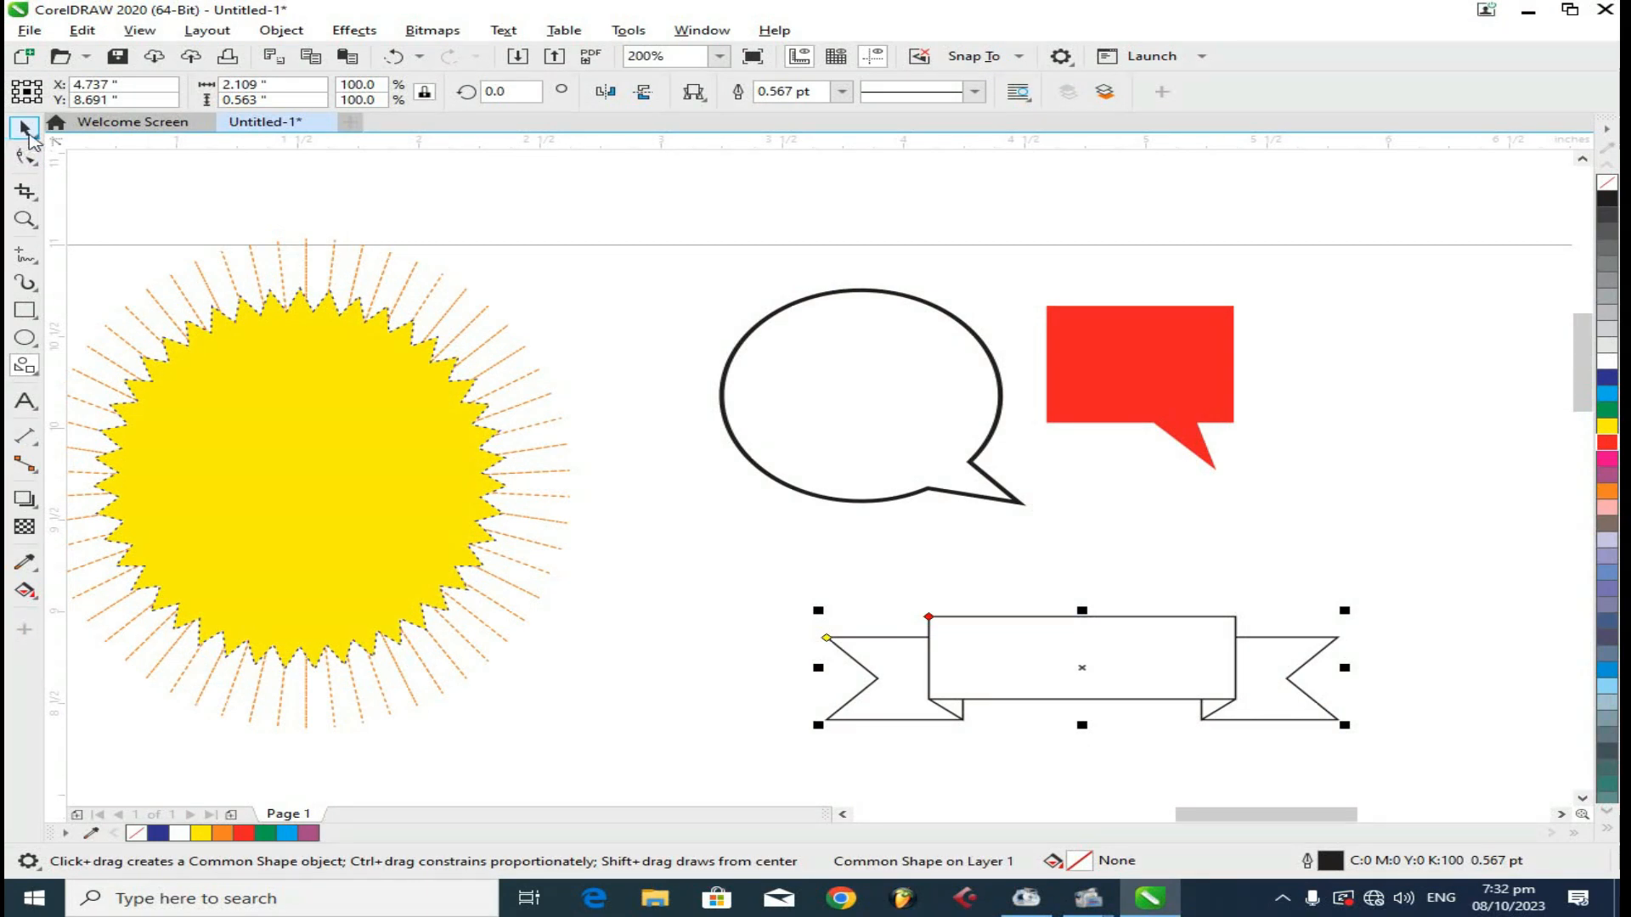
- Place the ribbon banner across the lower part of the yellow star badge and widen it to about 2.58 inches
left_click_drag(1060, 653, 305, 588)
left_click_drag(543, 594, 656, 594)
left_click_drag(436, 590, 392, 601)
left_click_drag(586, 606, 554, 618)
- Pull the orange 58-point star out from behind the yellow star badge and delete it
scroll(934, 501, "down", 4)
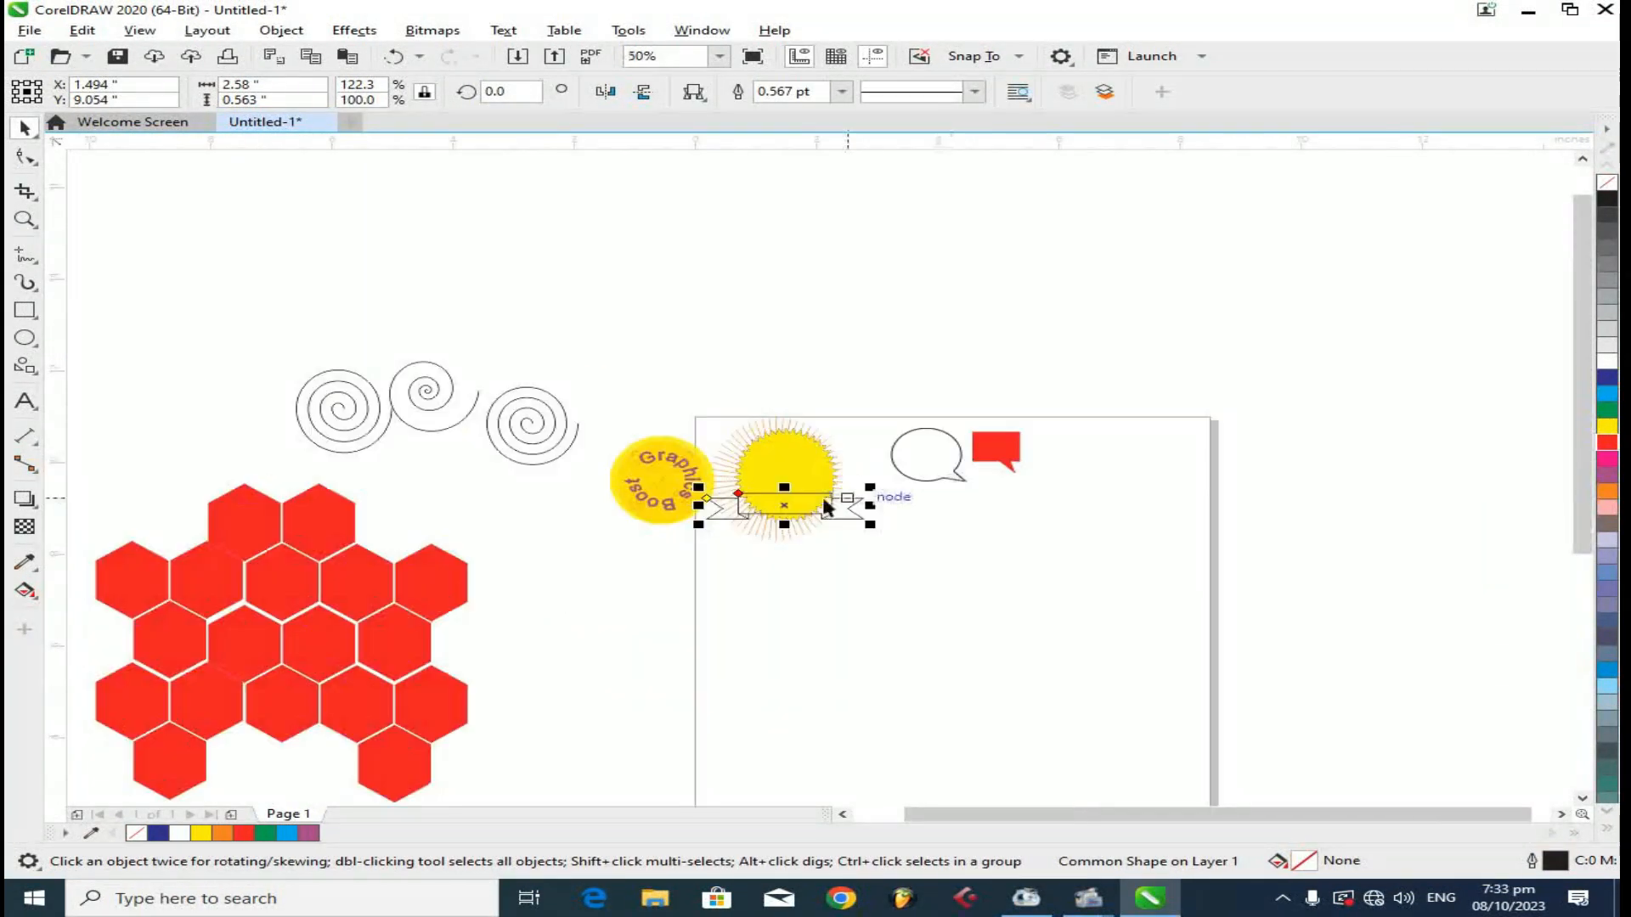
left_click(690, 523)
left_click_drag(689, 522, 764, 580)
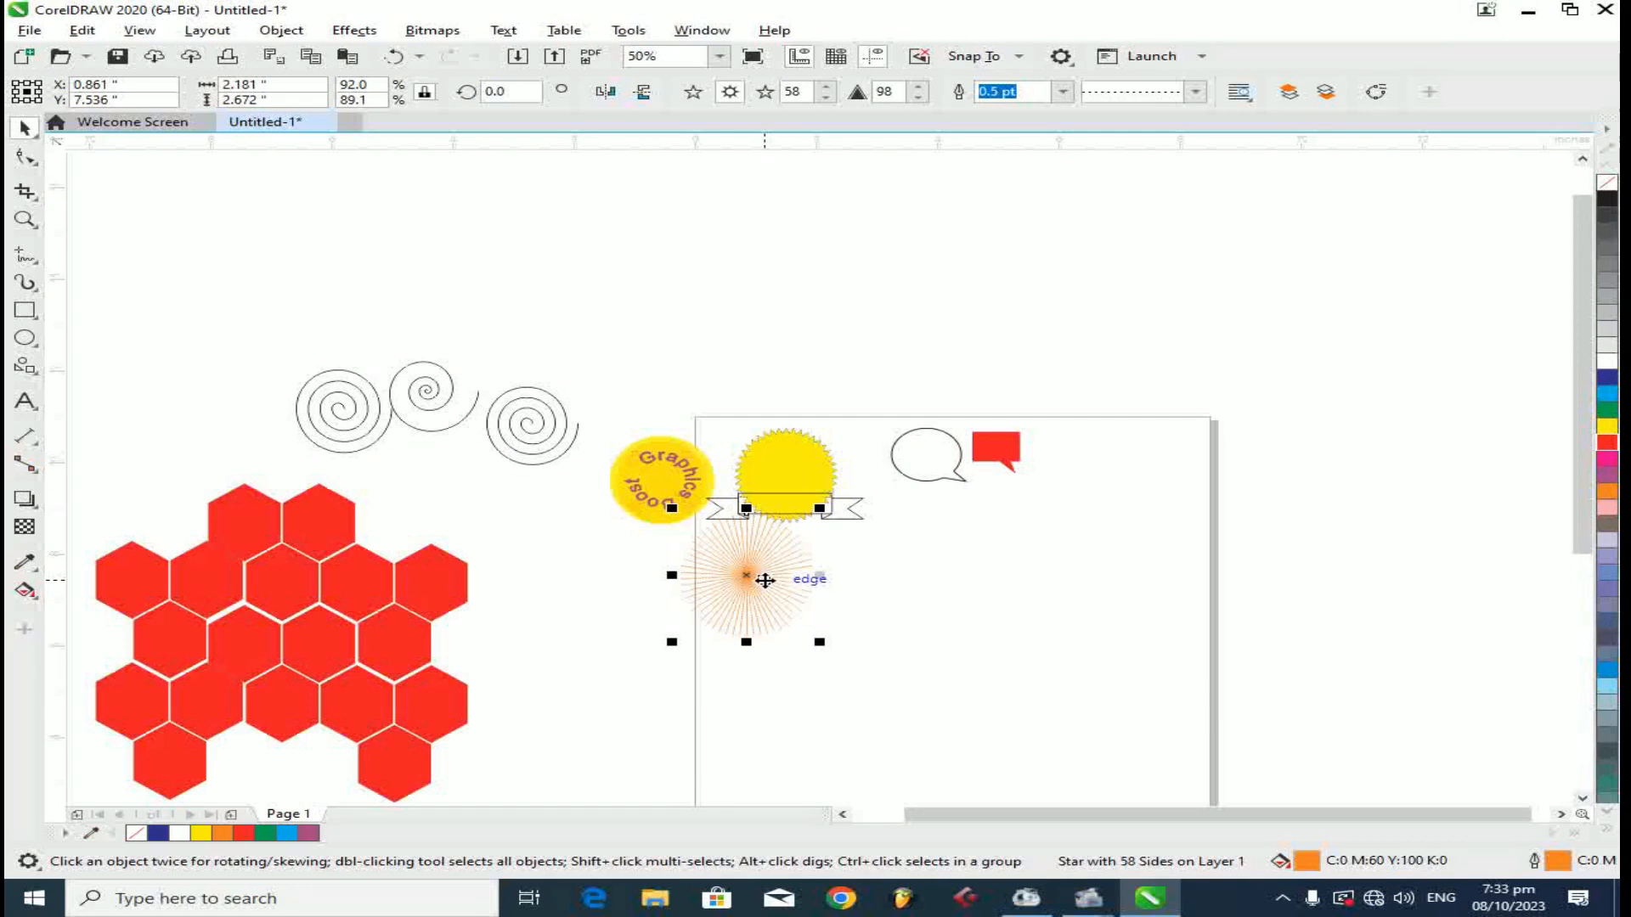
key("Delete")
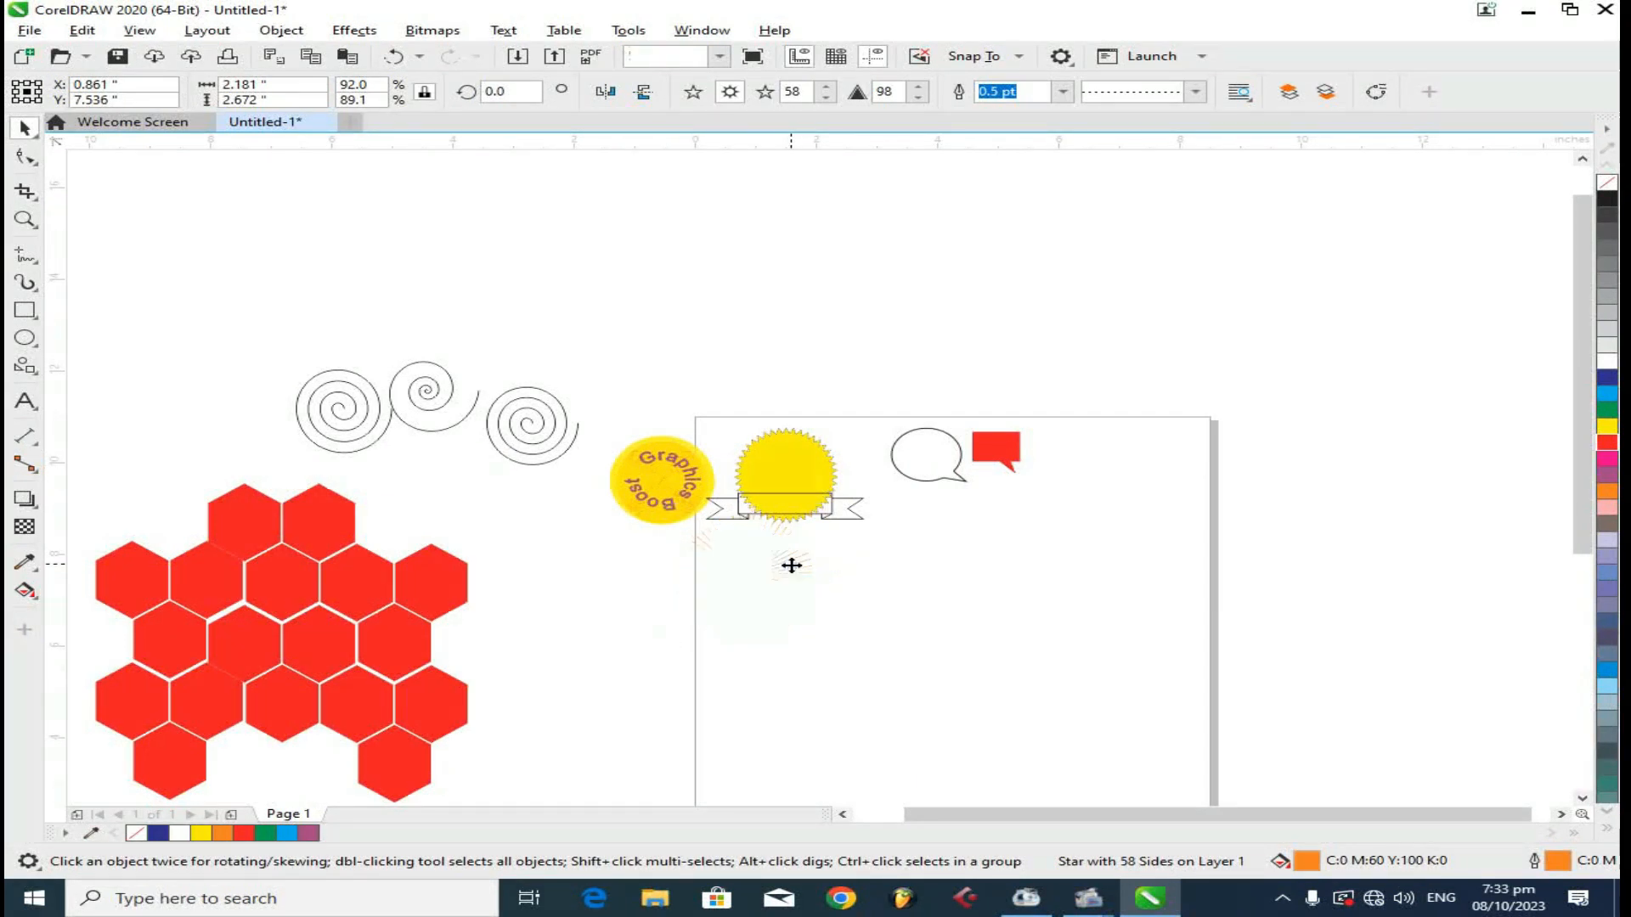
- Move the ribbon banner onto the "Graphics Boost" badge and color its fill and outline red (C:0 M:100 Y:100 K:0)
scroll(599, 490, "up", 2)
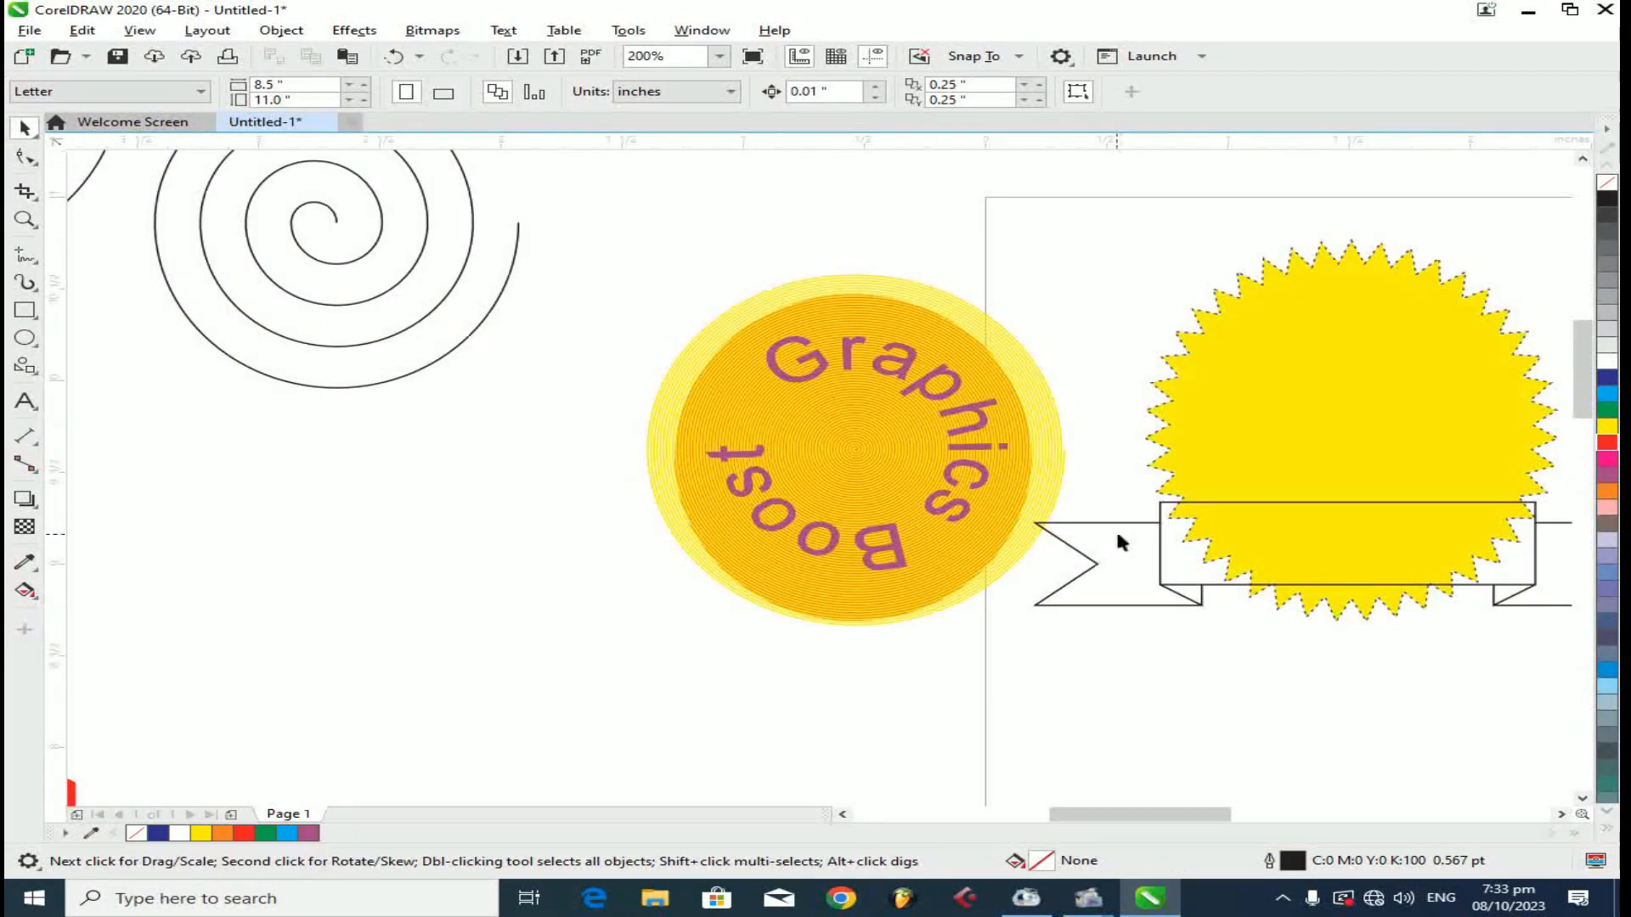
left_click_drag(1346, 571, 867, 581)
left_click(1608, 445)
left_click(848, 720)
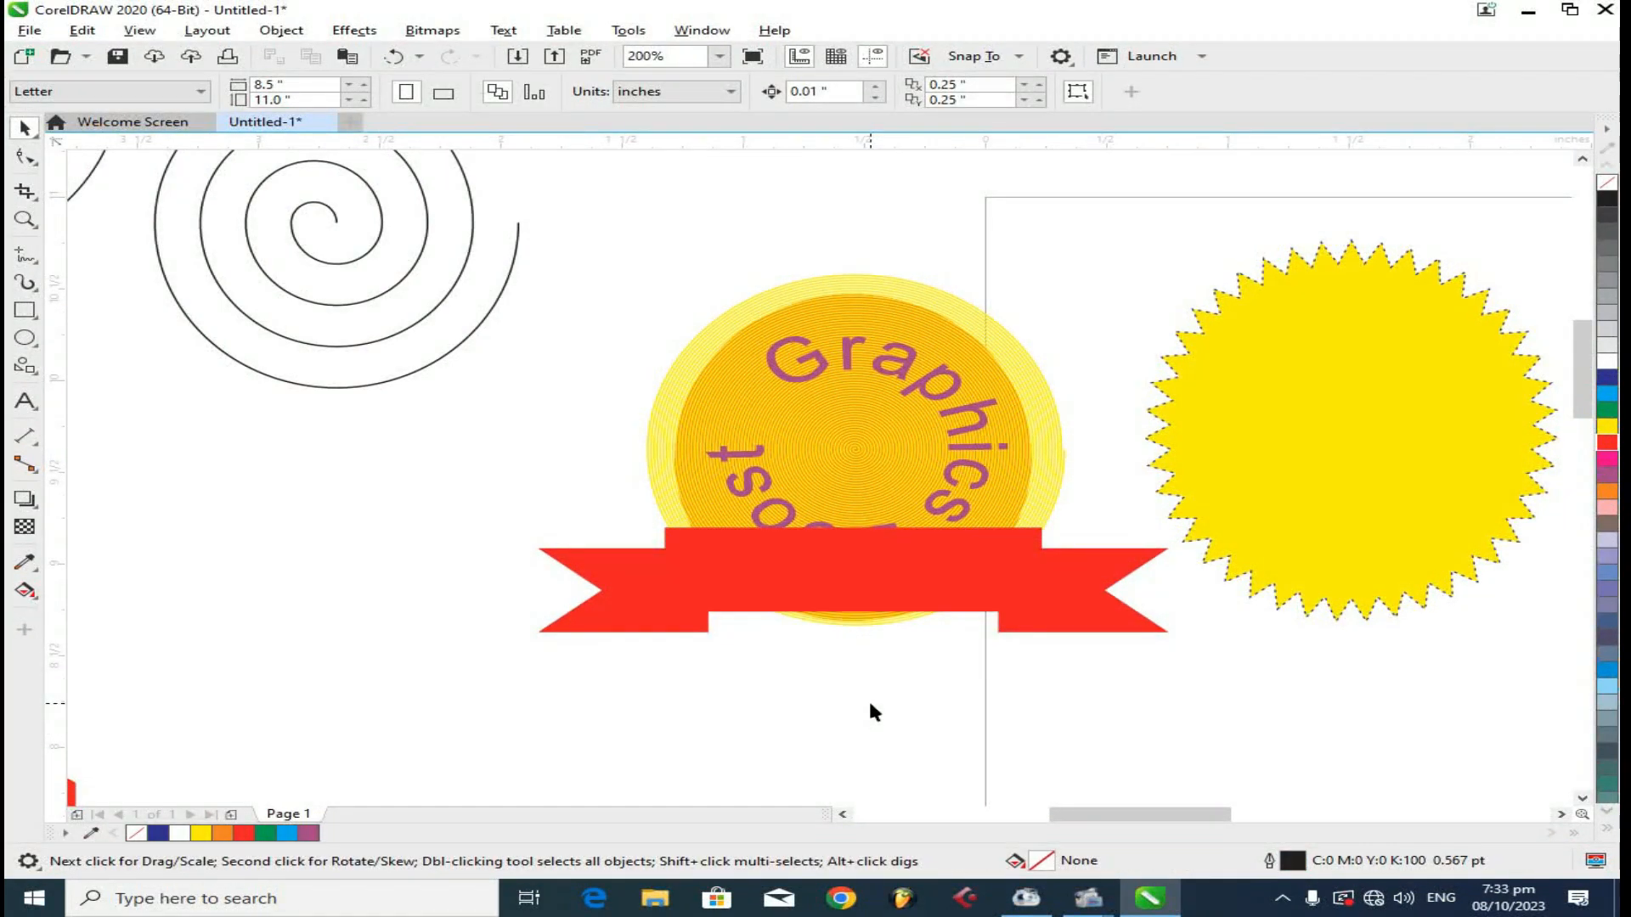
- Draw a wavy banner from the banner shapes, about 1.7 by 0.61 inches, across the bottom of the yellow star badge
left_click(829, 583)
left_click(25, 365)
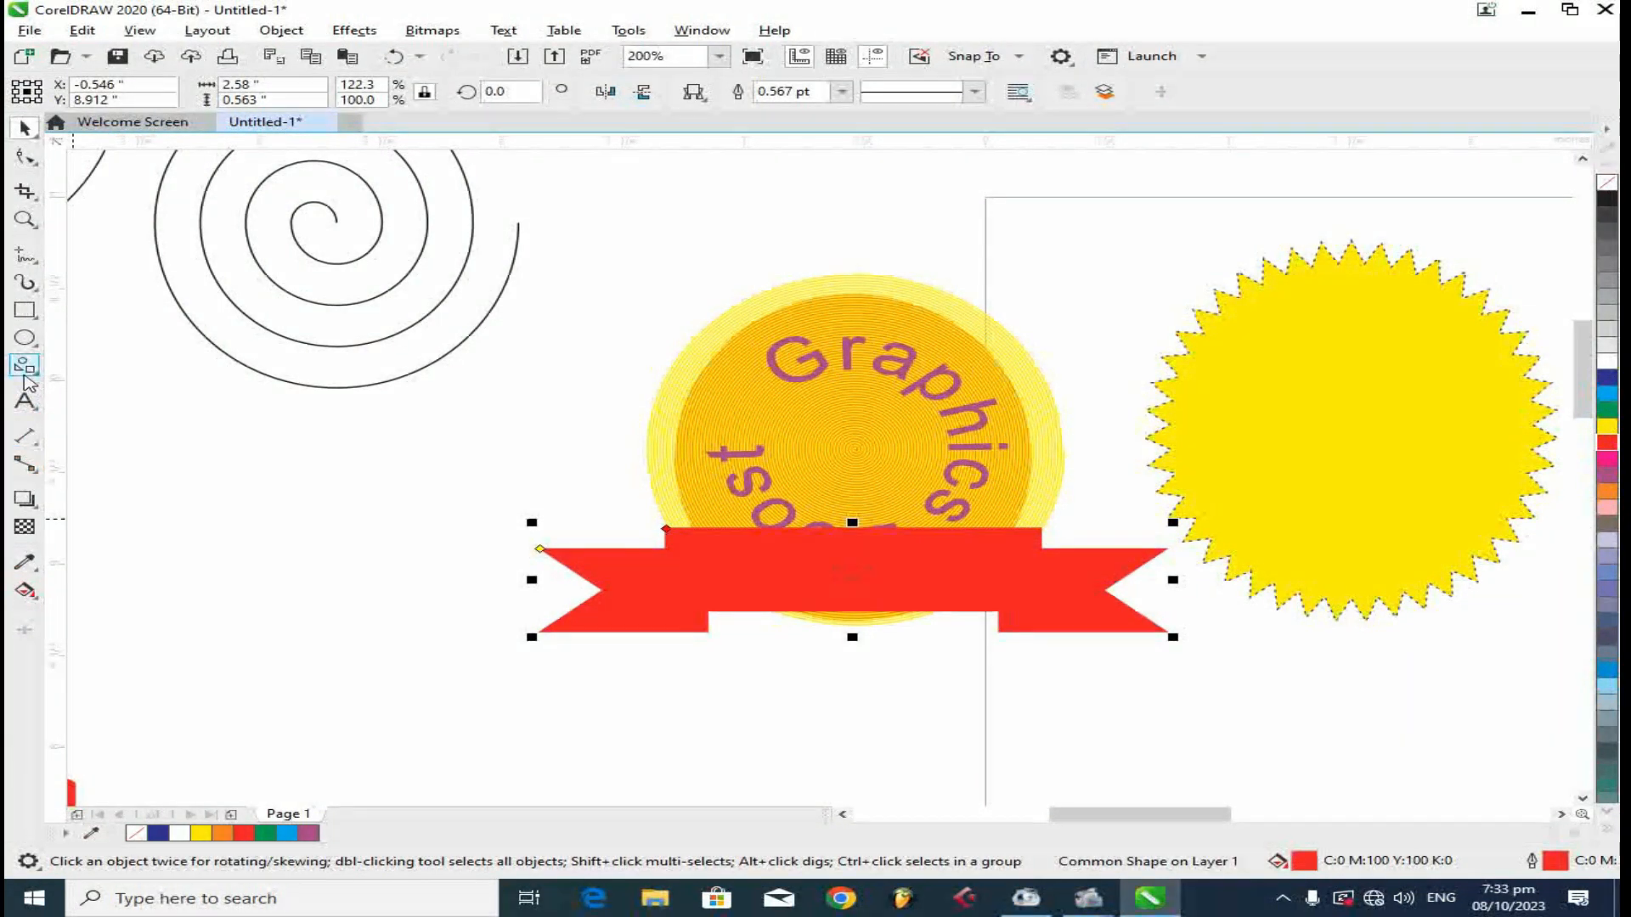
left_click(694, 93)
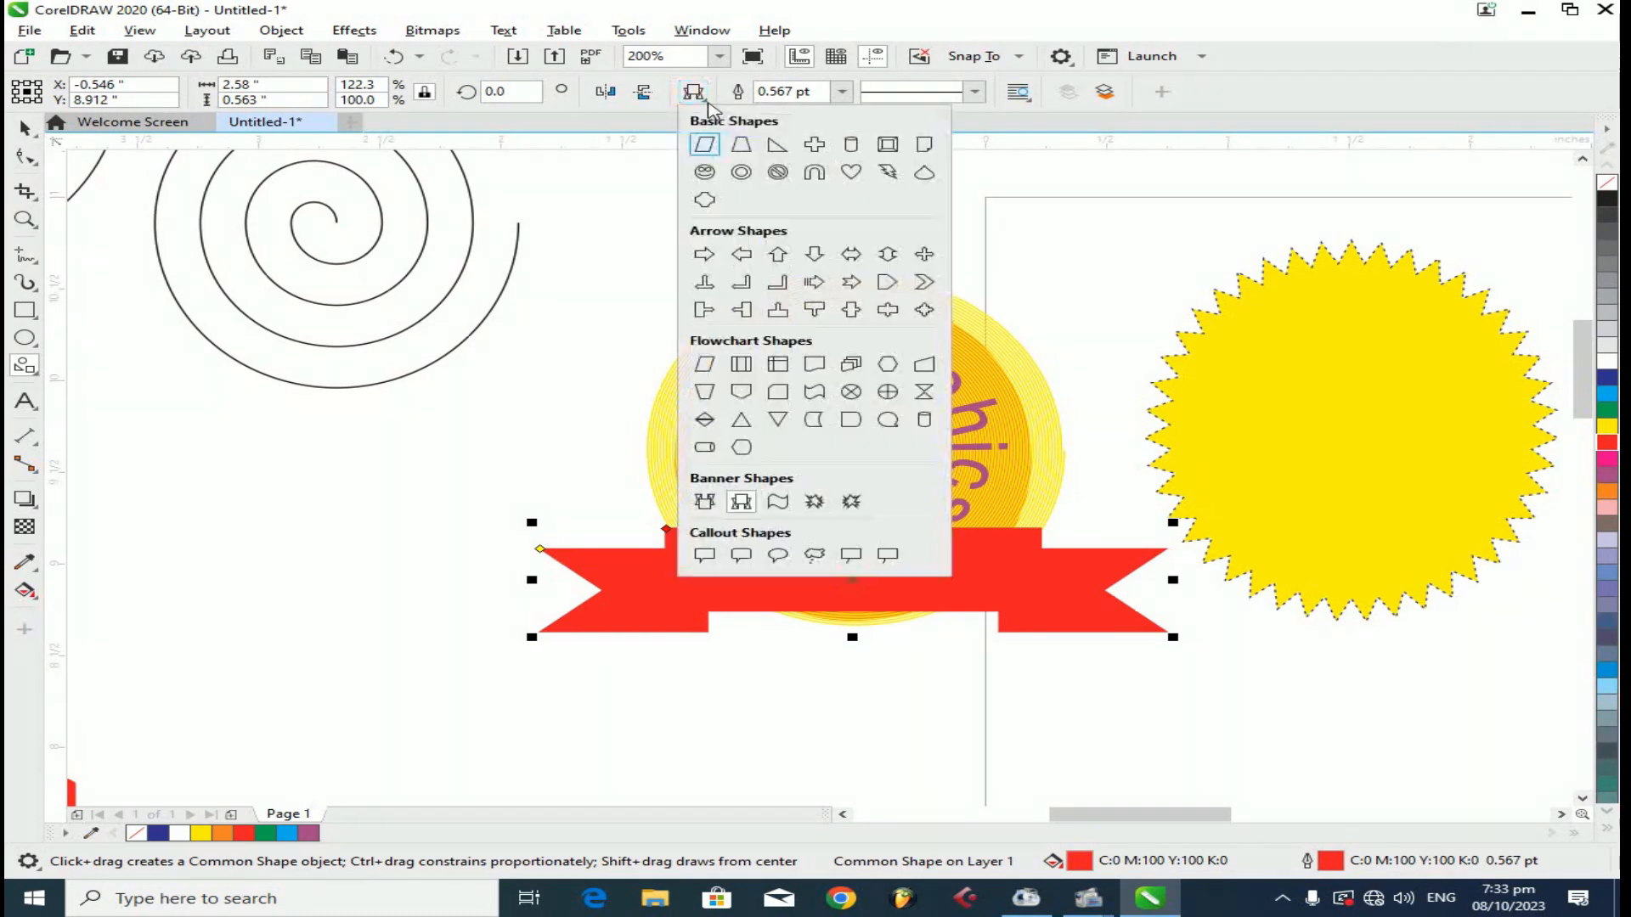
left_click(778, 501)
left_click_drag(1160, 556, 1430, 669)
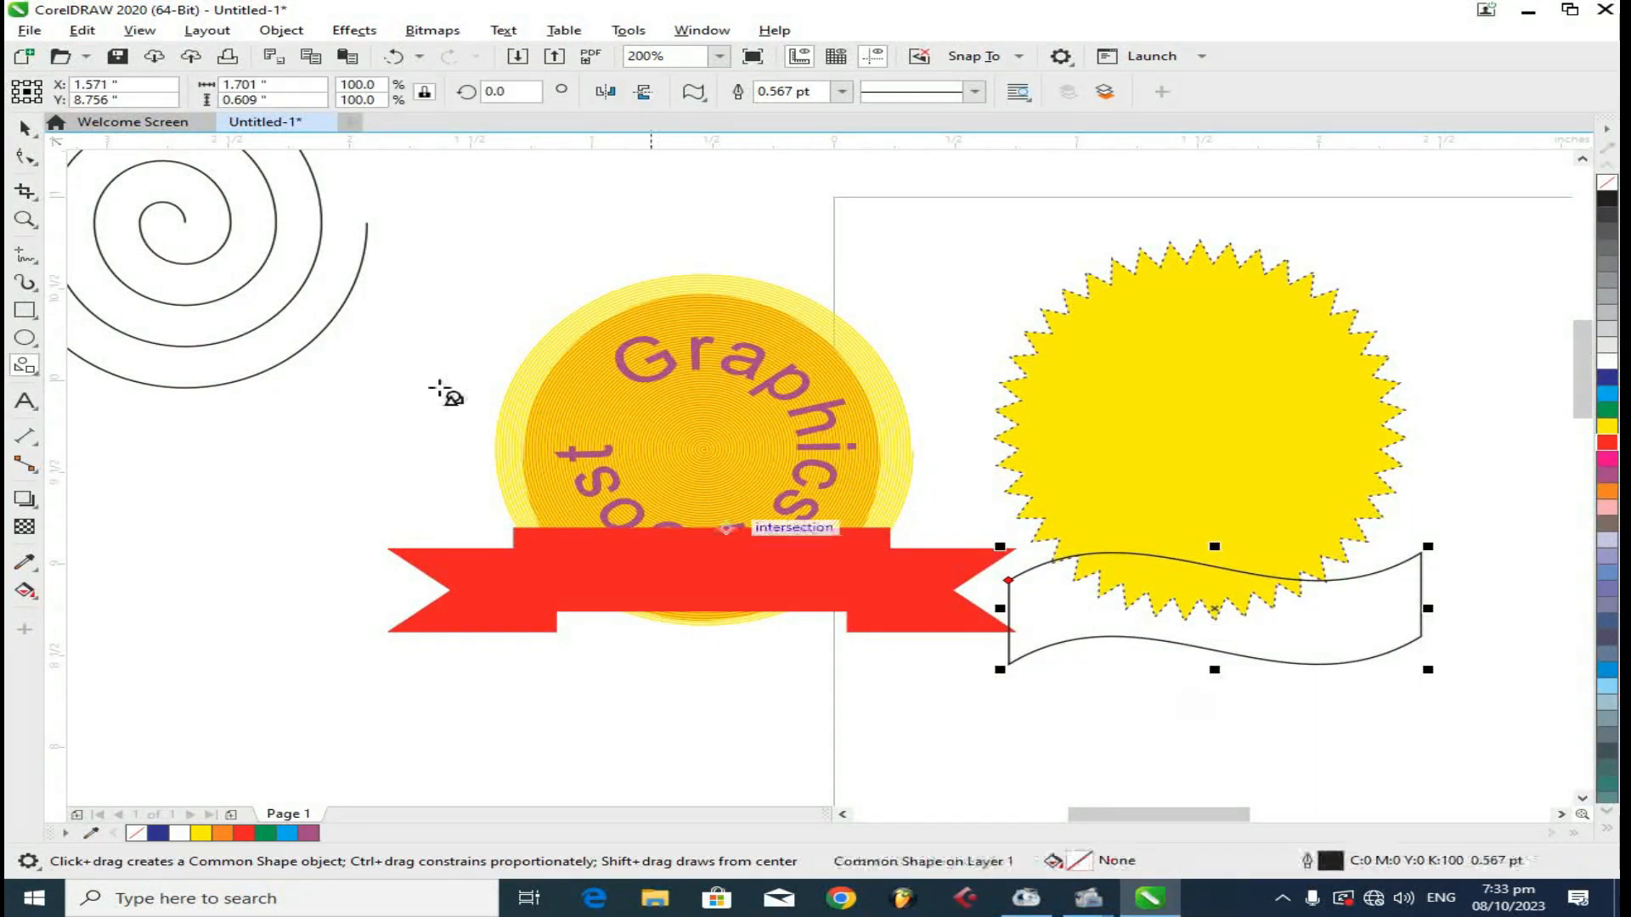
- Swap the ribbon on the "Graphics Boost" badge for the wavy banner, with fill and outline in red (C:0 M:100 Y:100 K:0)
left_click(25, 127)
left_click_drag(664, 588, 95, 758)
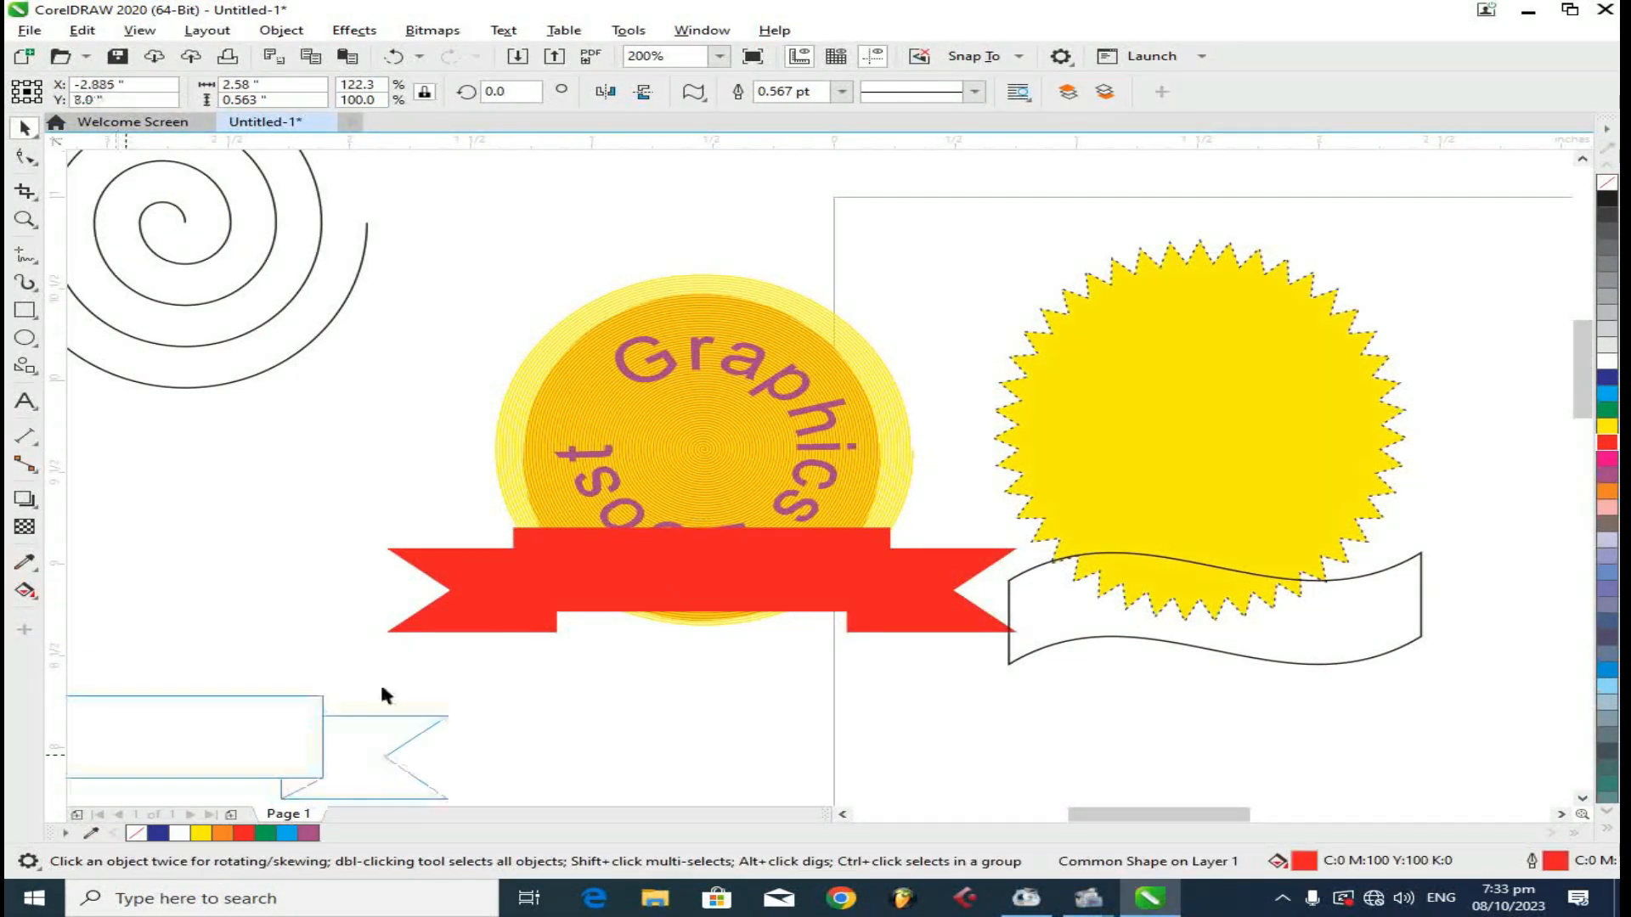
left_click_drag(1011, 613, 516, 605)
left_click(1607, 442)
left_click_drag(777, 590, 764, 593)
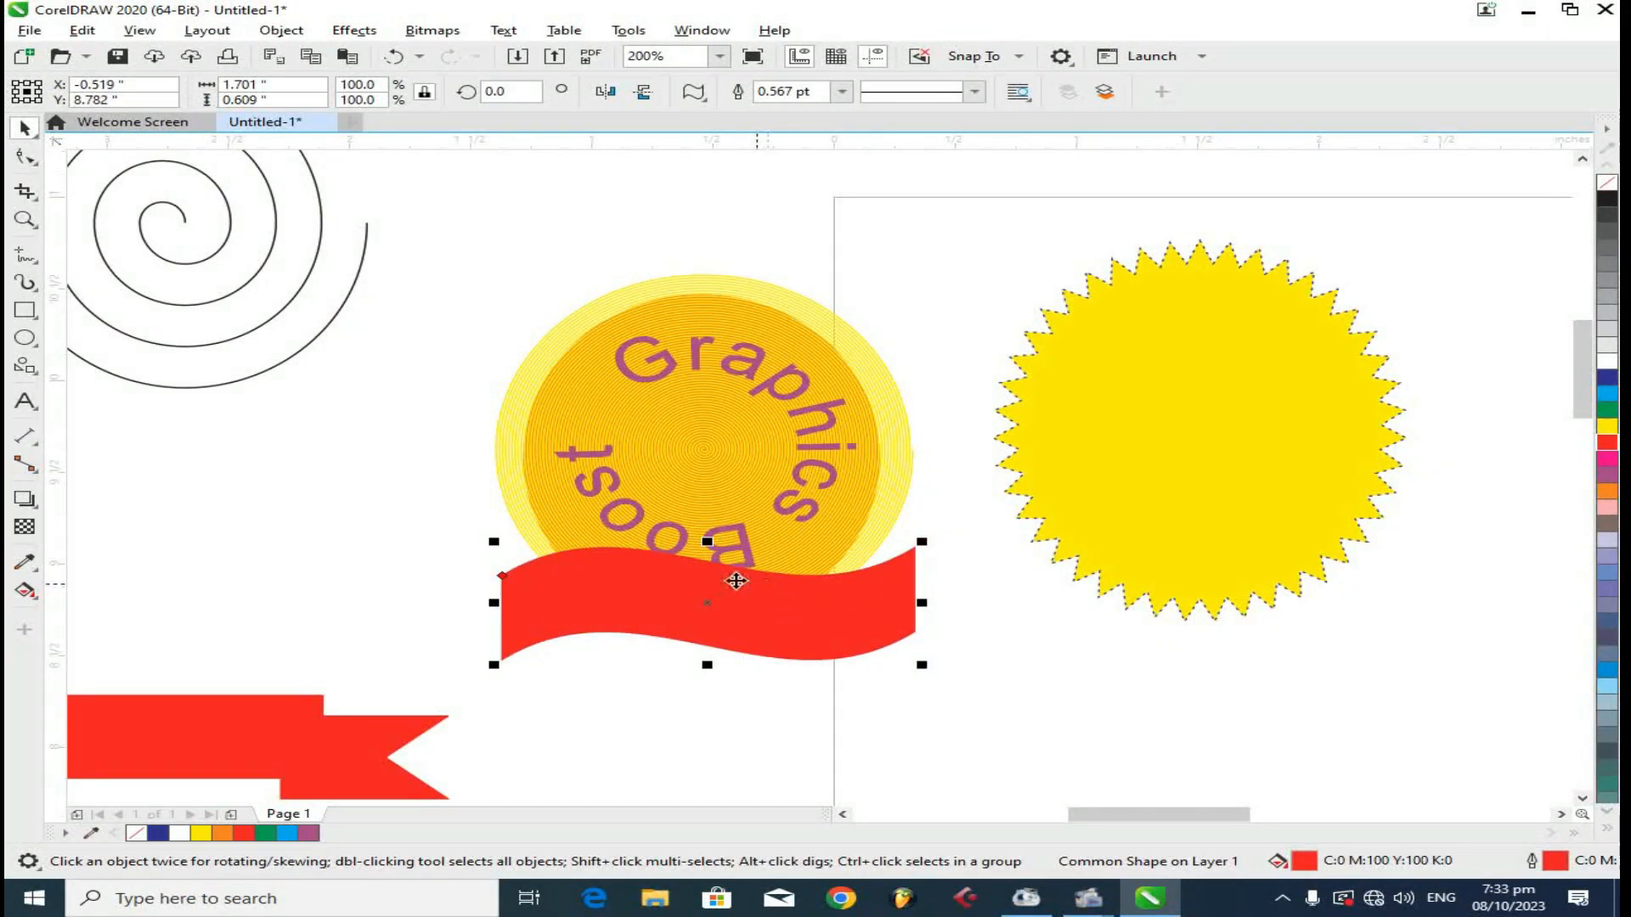
- Draw a downward arrow from the arrow shapes, about 0.46 by 1.25 inches, between the two badges
left_click(25, 367)
left_click(694, 92)
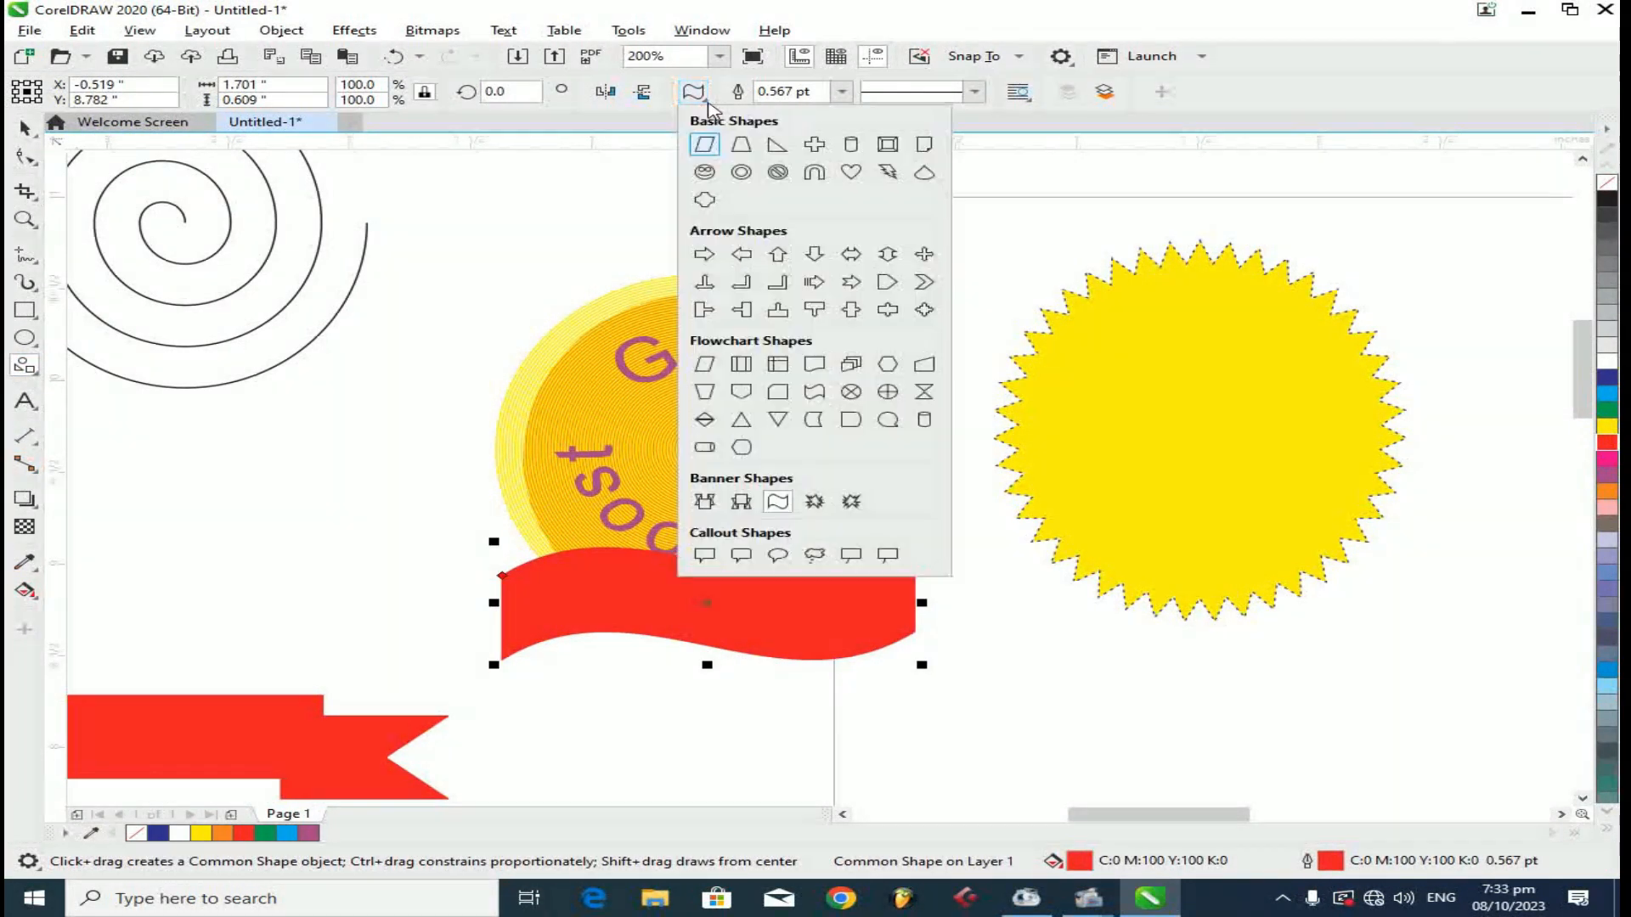
left_click(814, 254)
left_click_drag(924, 218, 1043, 452)
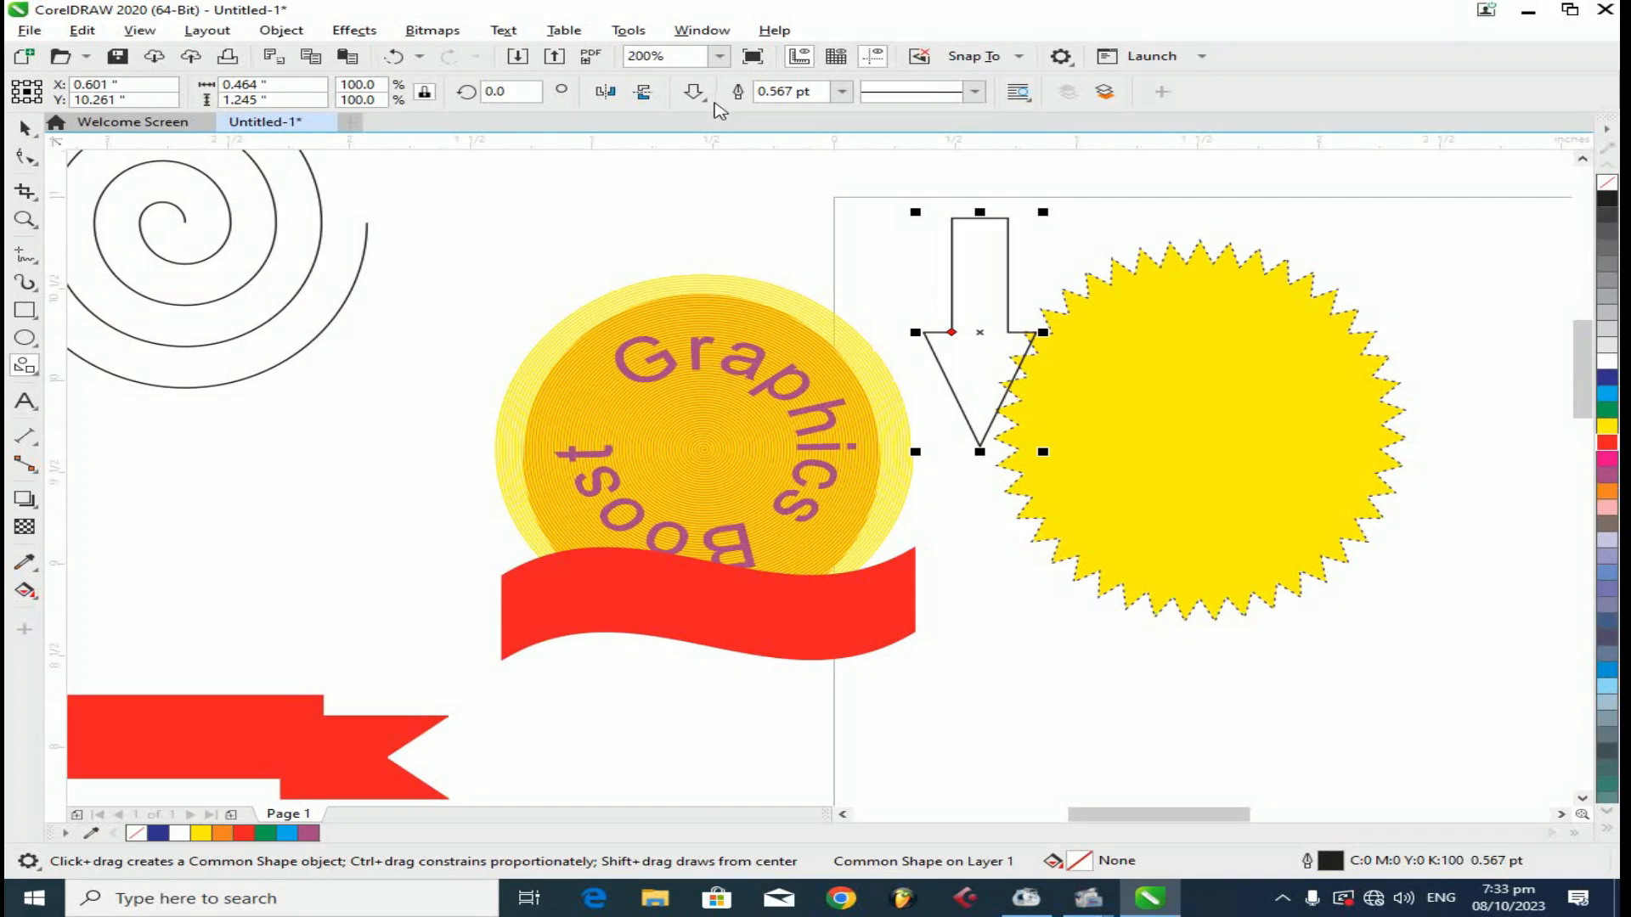
- Draw a box with a right-pointing arrow from the arrow shapes, about 2.34 by 2.44 inches, below the yellow star badge
left_click(695, 92)
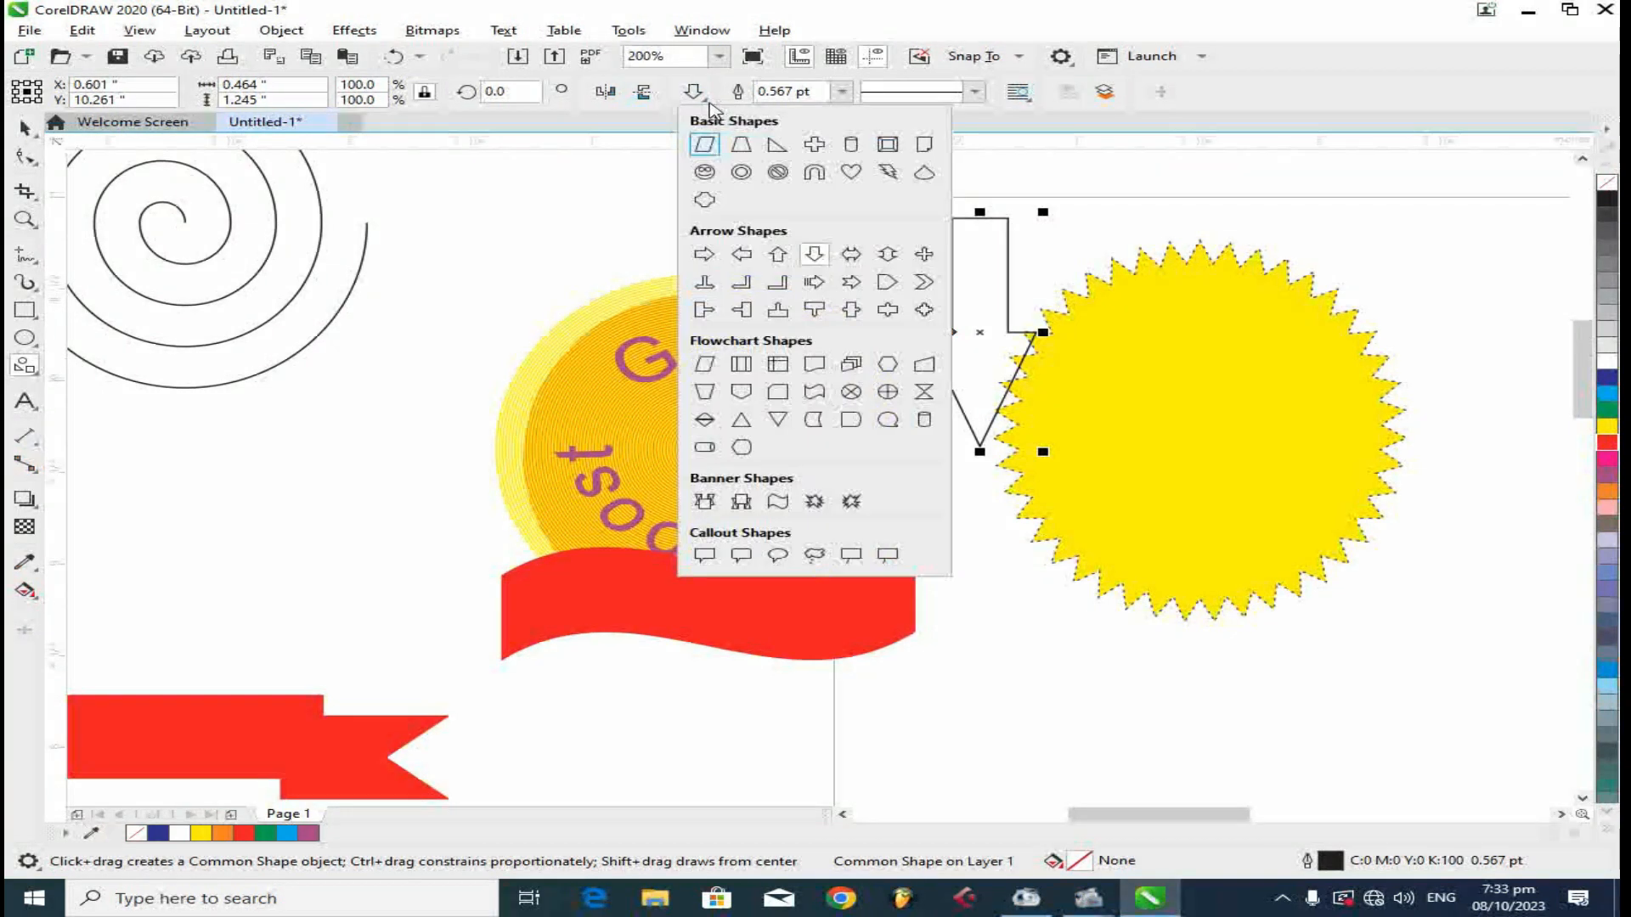
left_click(704, 310)
scroll(674, 302, "down", 3)
left_click_drag(970, 495, 1256, 718)
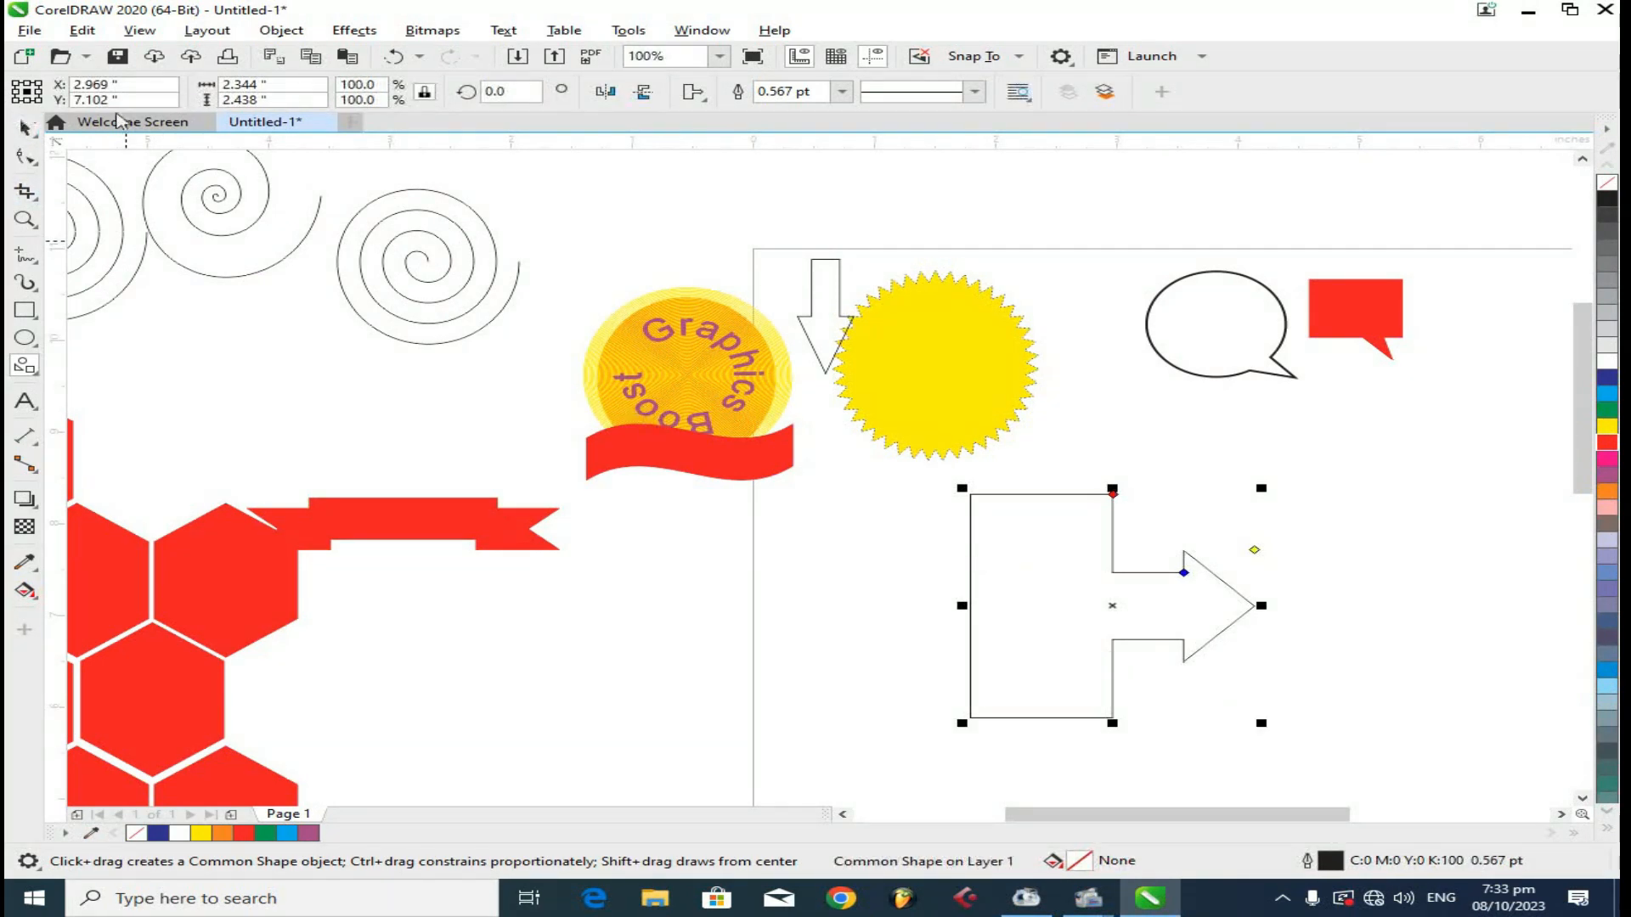
- Draw a three-way arrow about 2.66 by 2.75 inches beside the boxed arrow, with fill and outline in C:20 M:80 Y:0 K:20
left_click(693, 91)
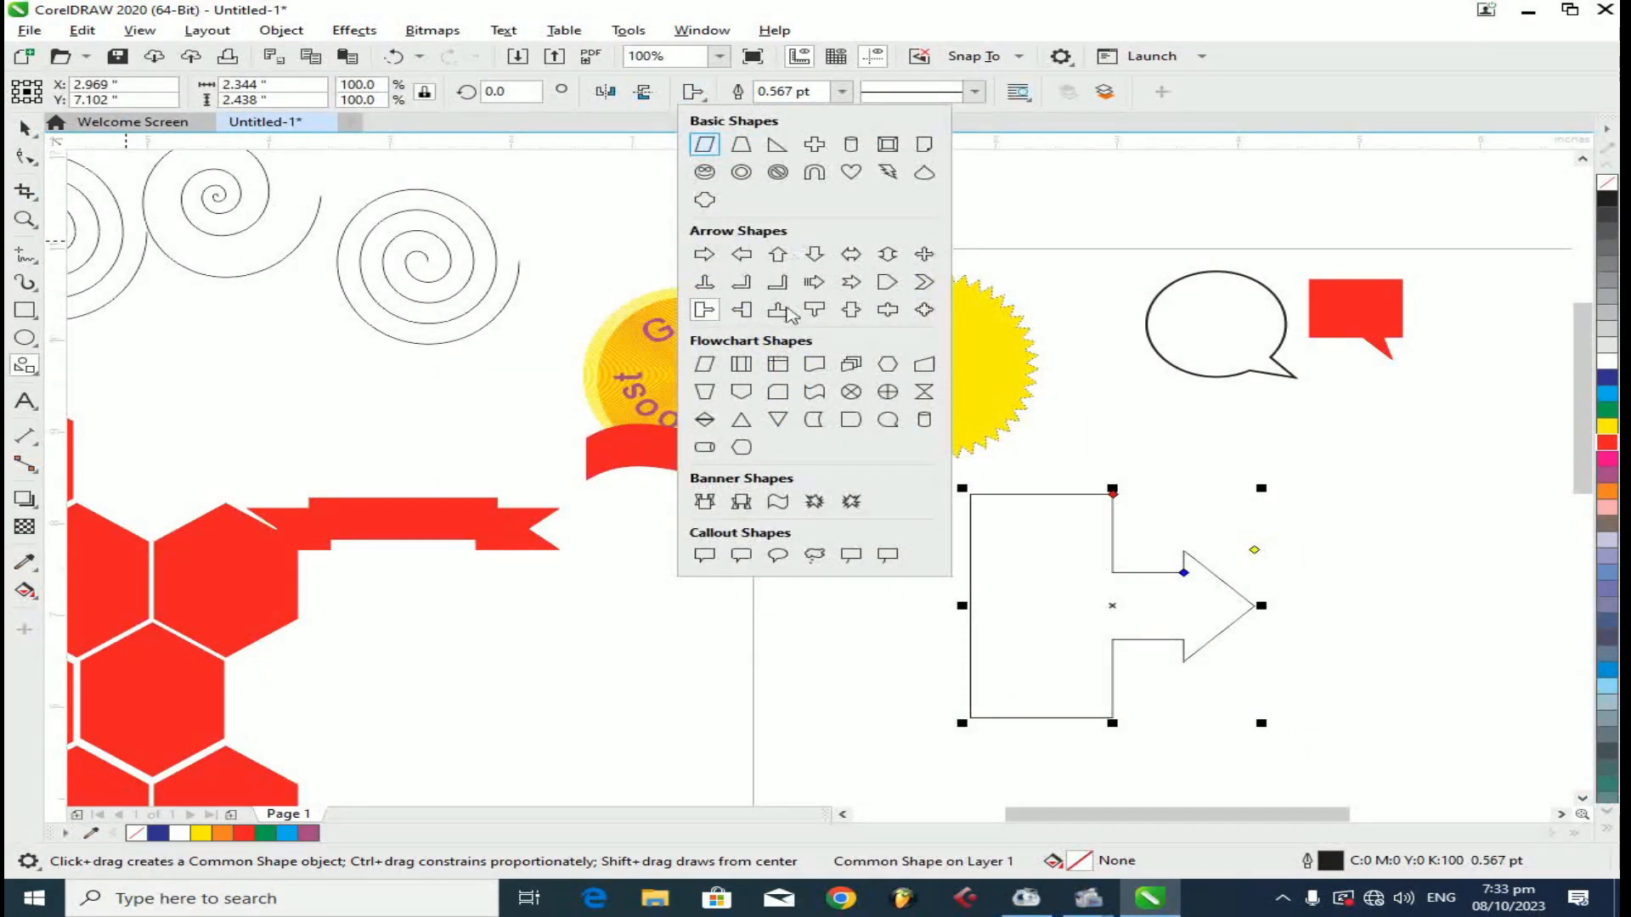
left_click(704, 282)
left_click_drag(1351, 469, 1528, 729)
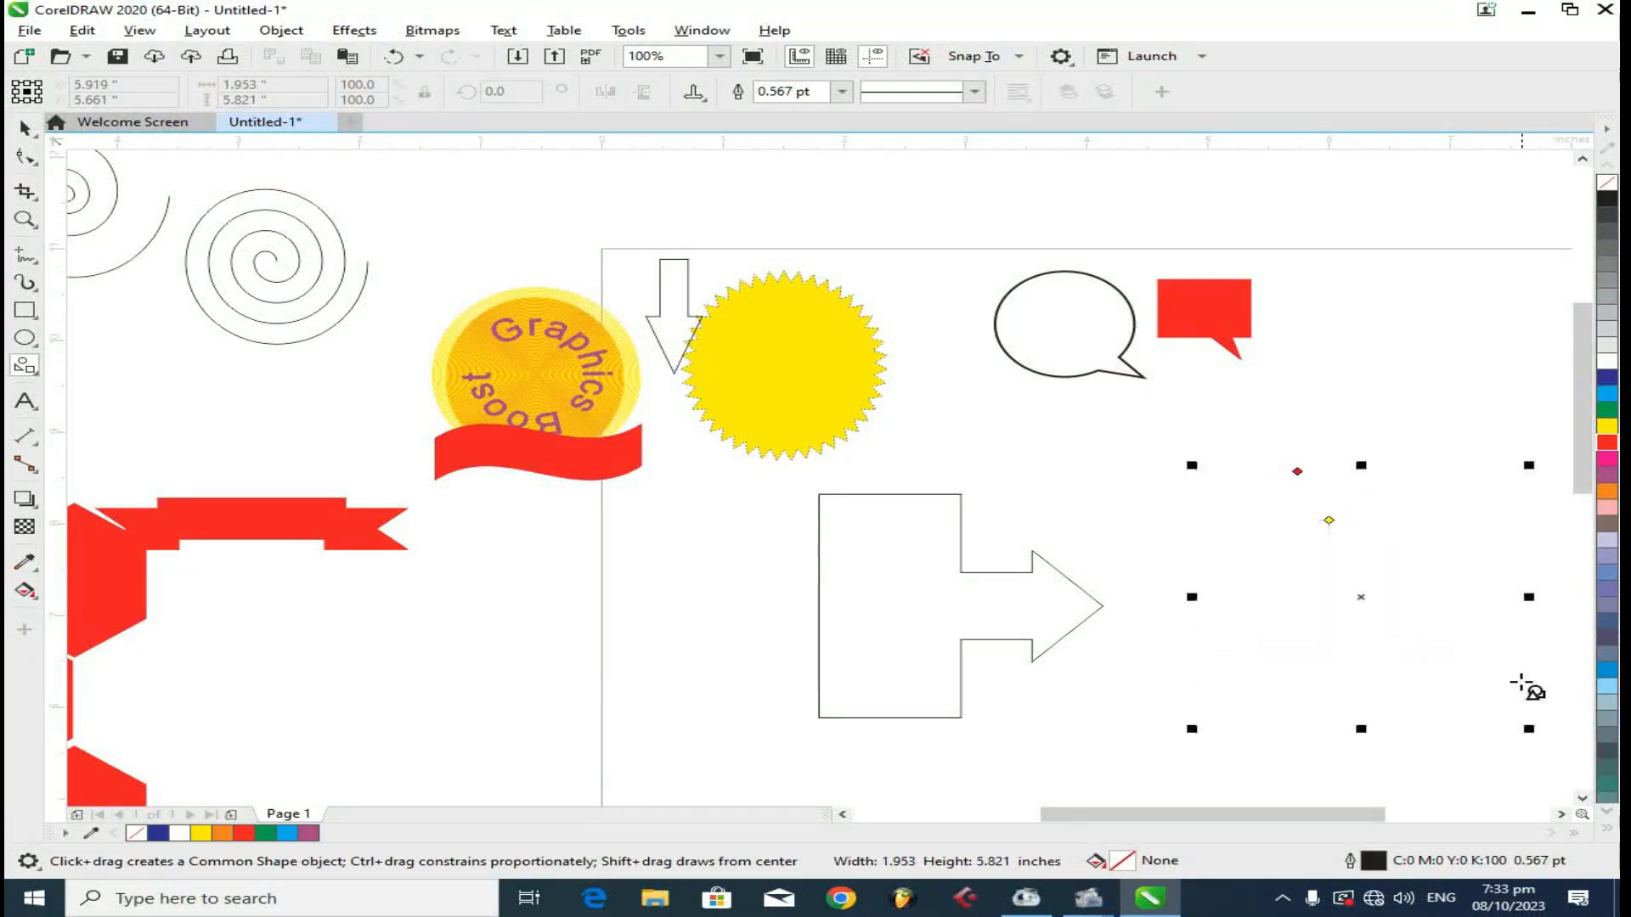
left_click(23, 127)
left_click(1608, 477)
scroll(1189, 528, "down", 2)
left_click_drag(1218, 584, 1224, 534)
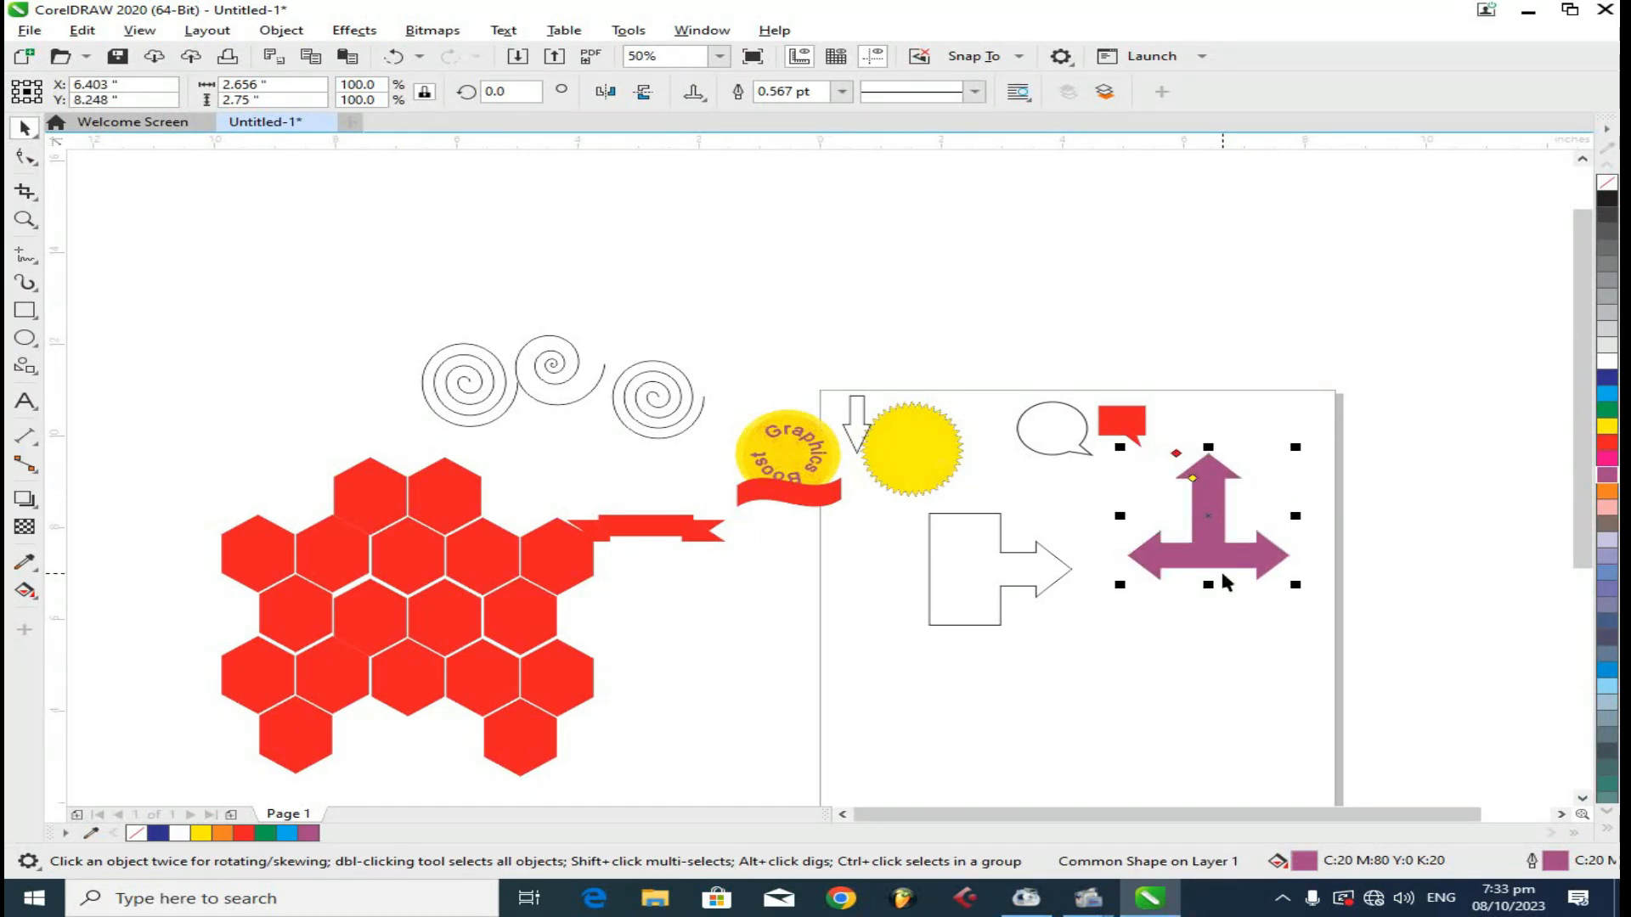
- Draw a curved-sided flowchart shape filled red below the three-way arrow and scale it to about 1.35 by 2.54 inches
left_click(25, 310)
left_click(842, 91)
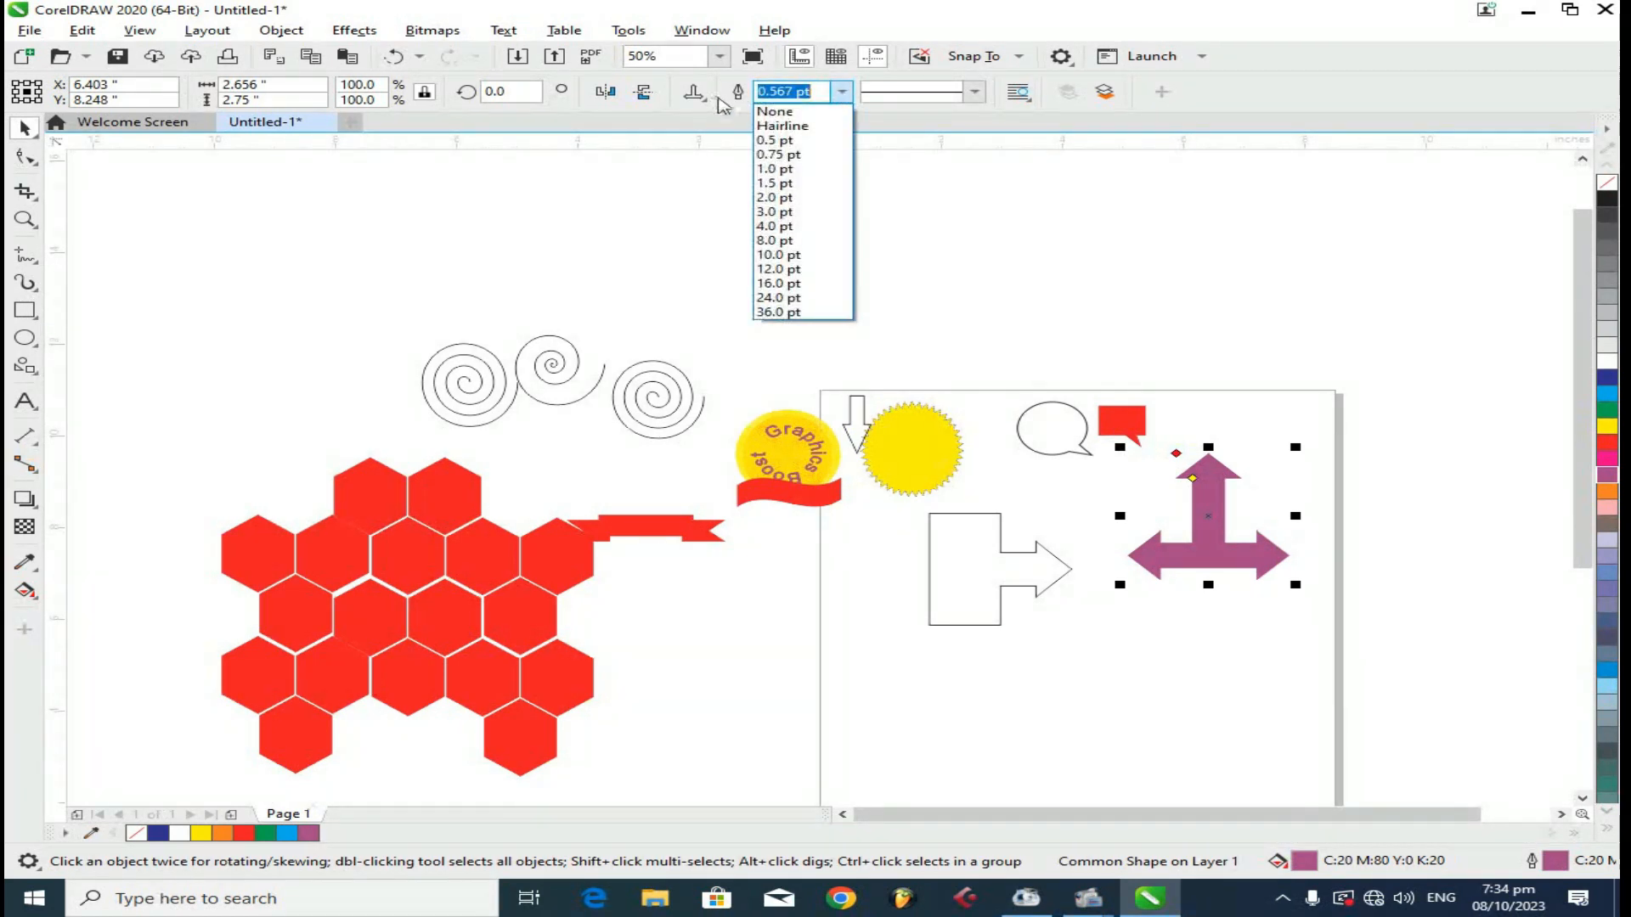
left_click(25, 367)
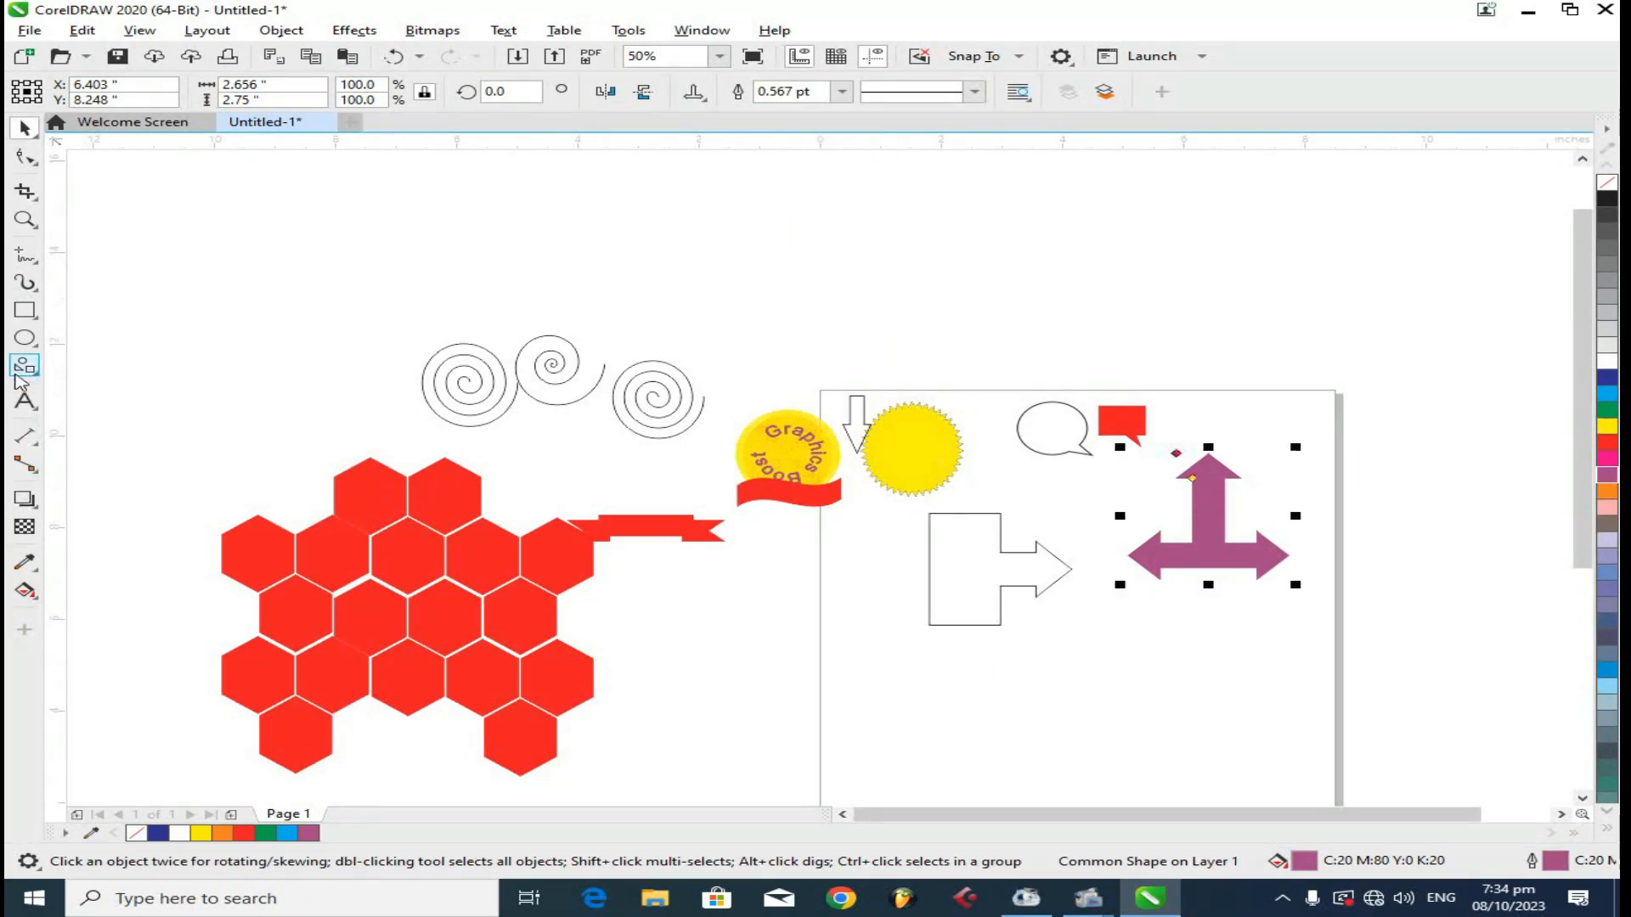
left_click(709, 100)
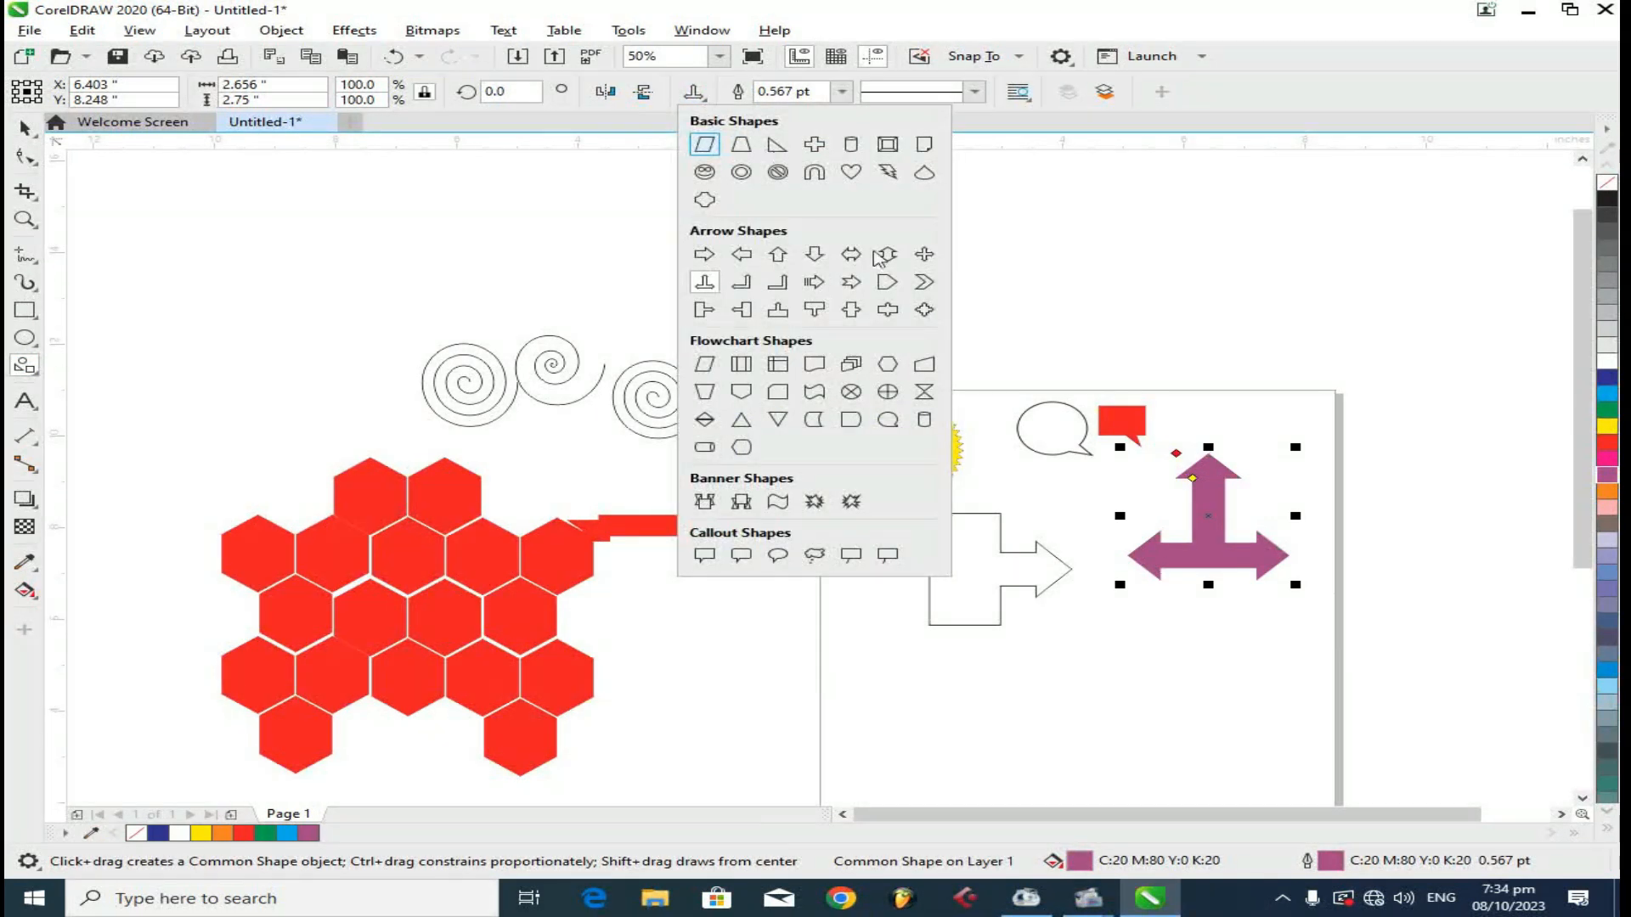
left_click(814, 423)
left_click_drag(1235, 223, 1377, 413)
key("space")
left_click_drag(1291, 322, 1121, 718)
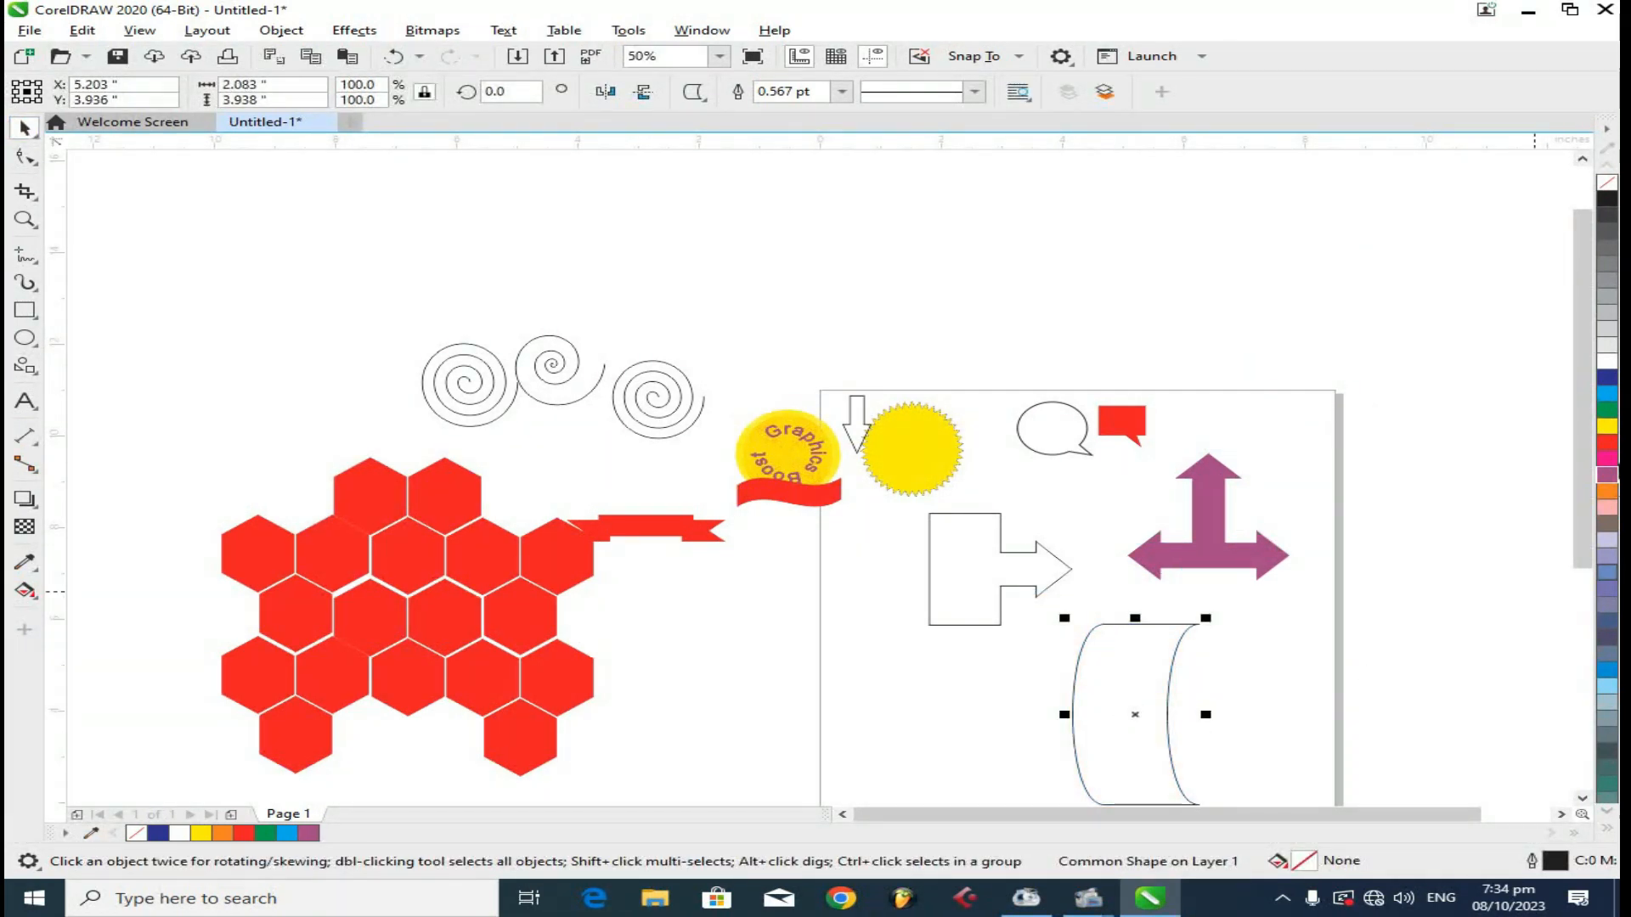
left_click(1610, 440)
left_click_drag(1205, 617, 1239, 630)
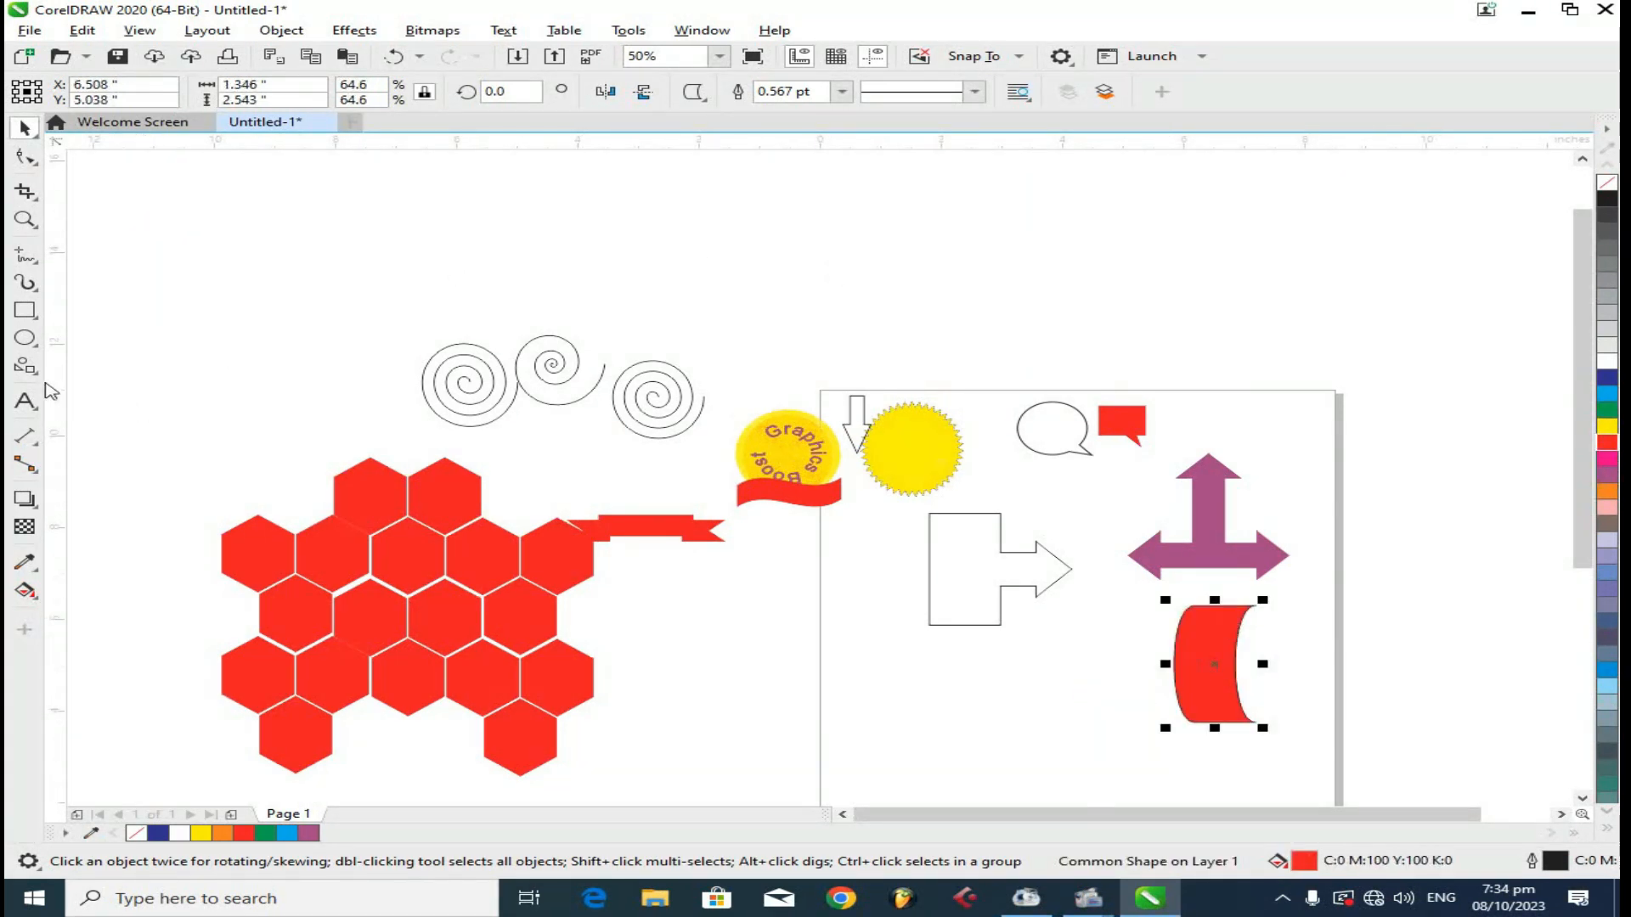
- Draw a downward-pointing flowchart triangle about 1.88 by 2.92 inches beside the red curved-sided shape
left_click(25, 365)
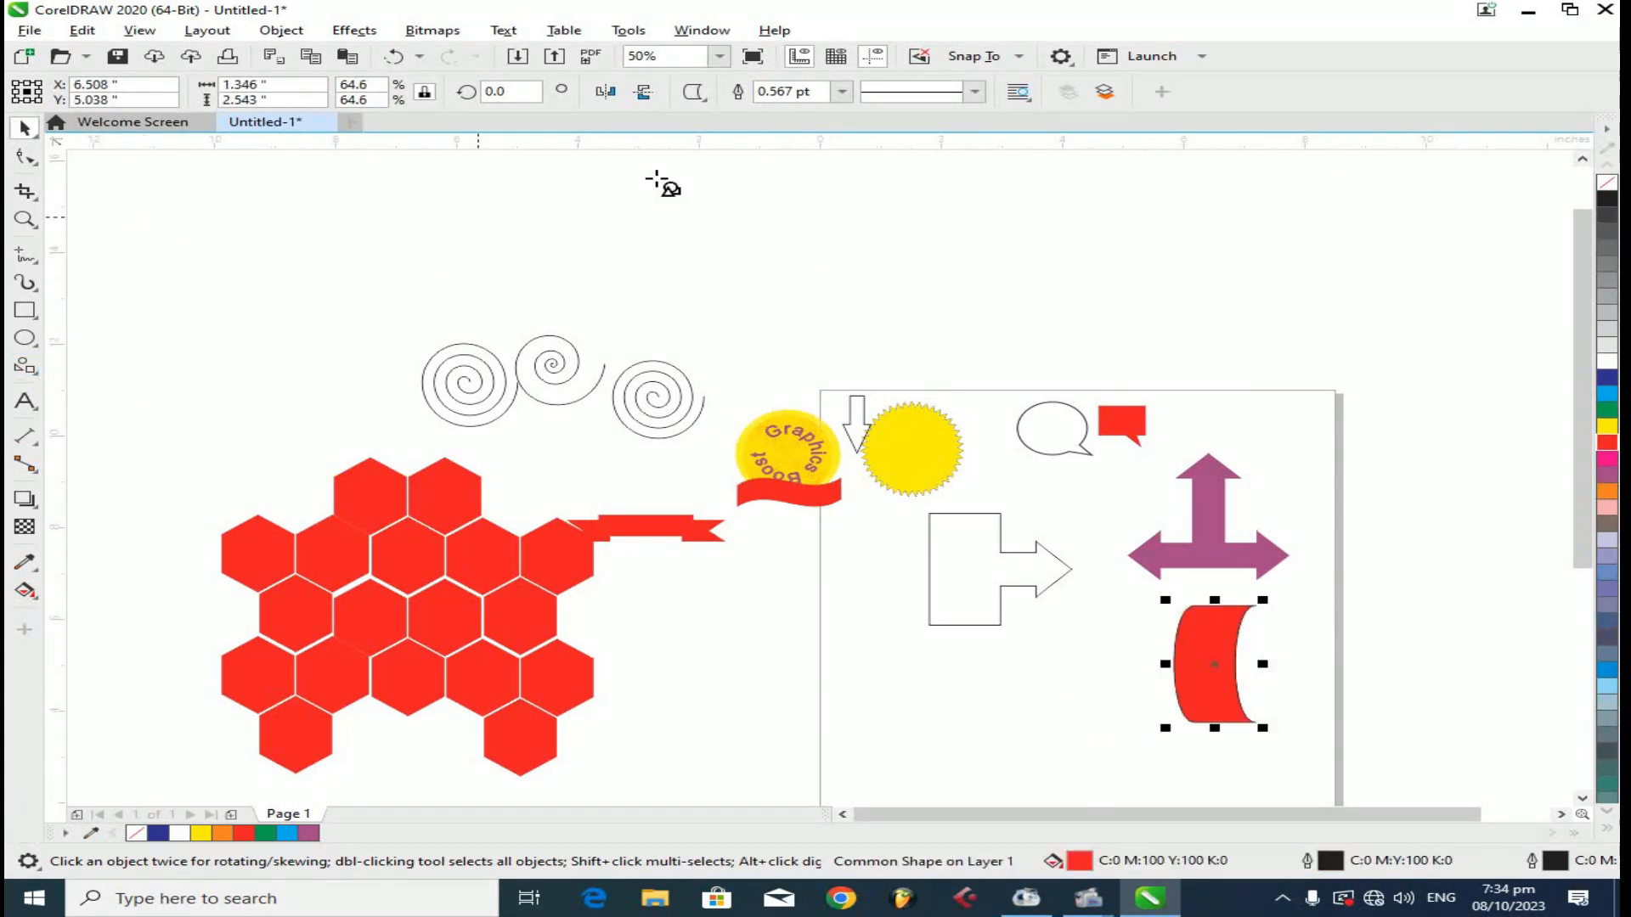
left_click(694, 91)
left_click(777, 420)
left_click_drag(1040, 607, 1155, 743)
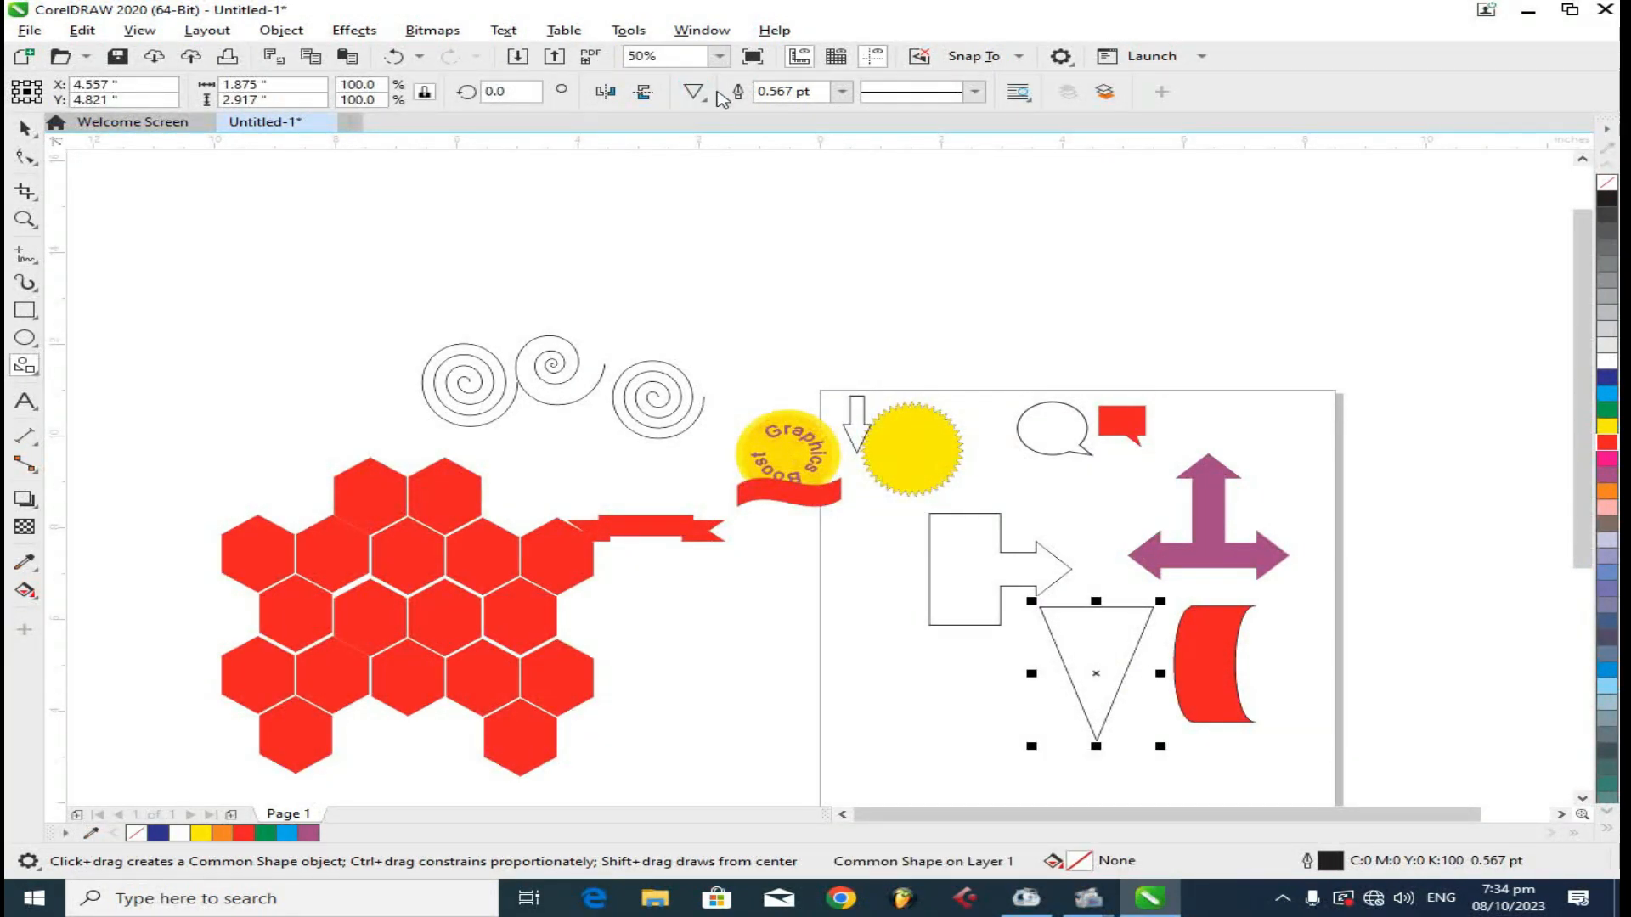
- Above the page, draw a three-panel flowchart rectangle about 4.69 by 2.63 inches and a parallelogram about 1.69 by 2.92 inches
left_click(695, 92)
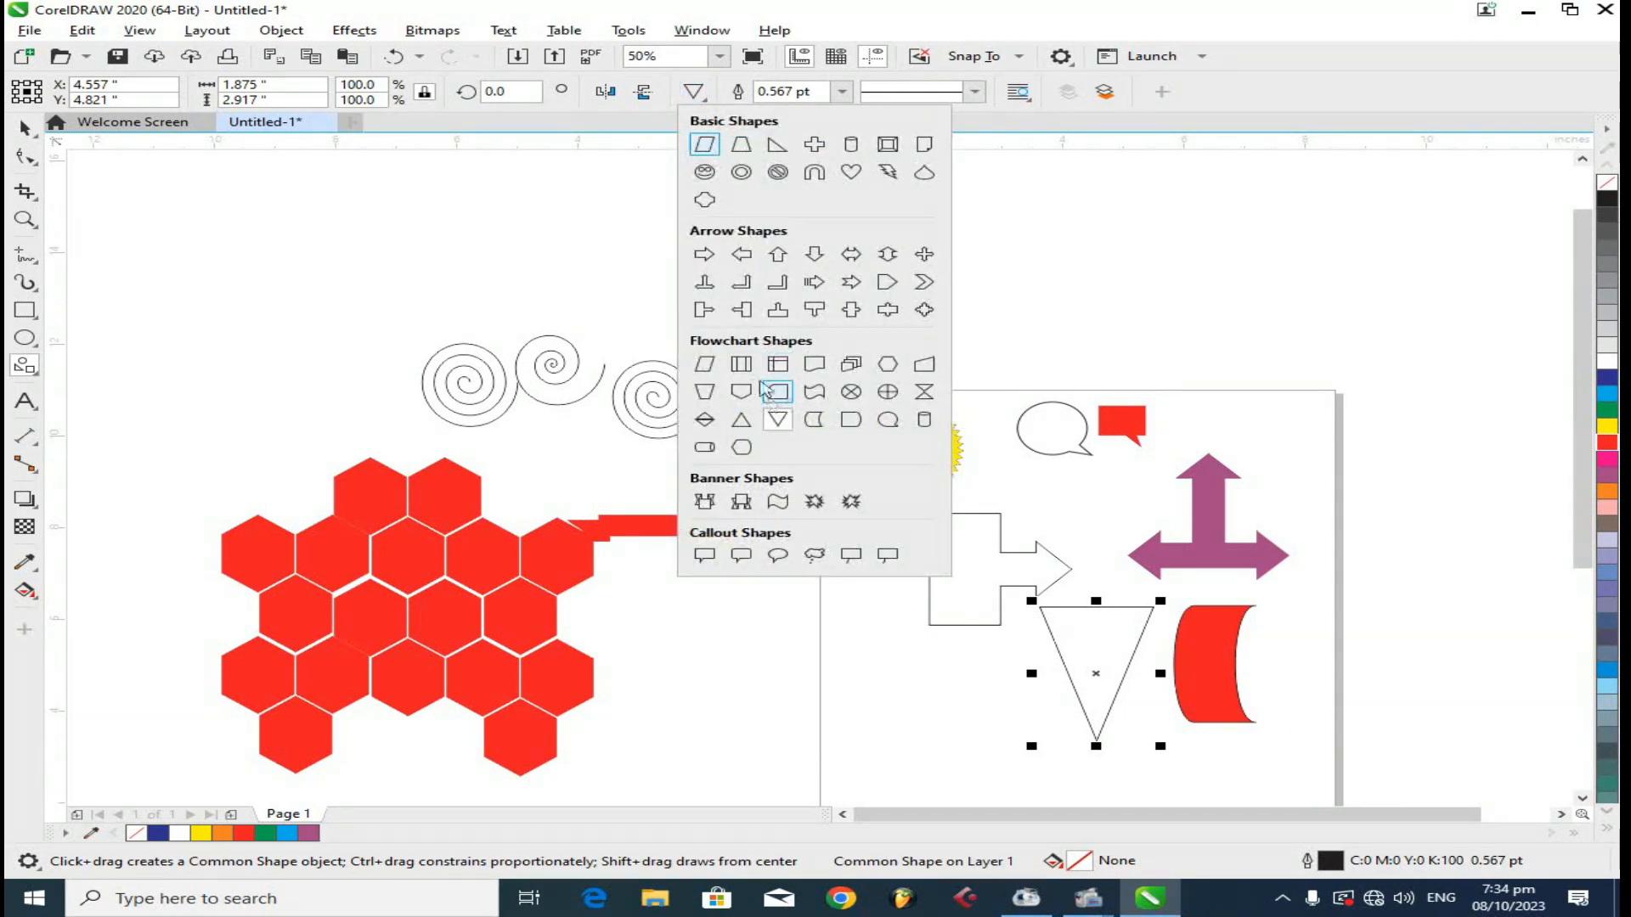
left_click(771, 363)
left_click_drag(868, 246, 1162, 372)
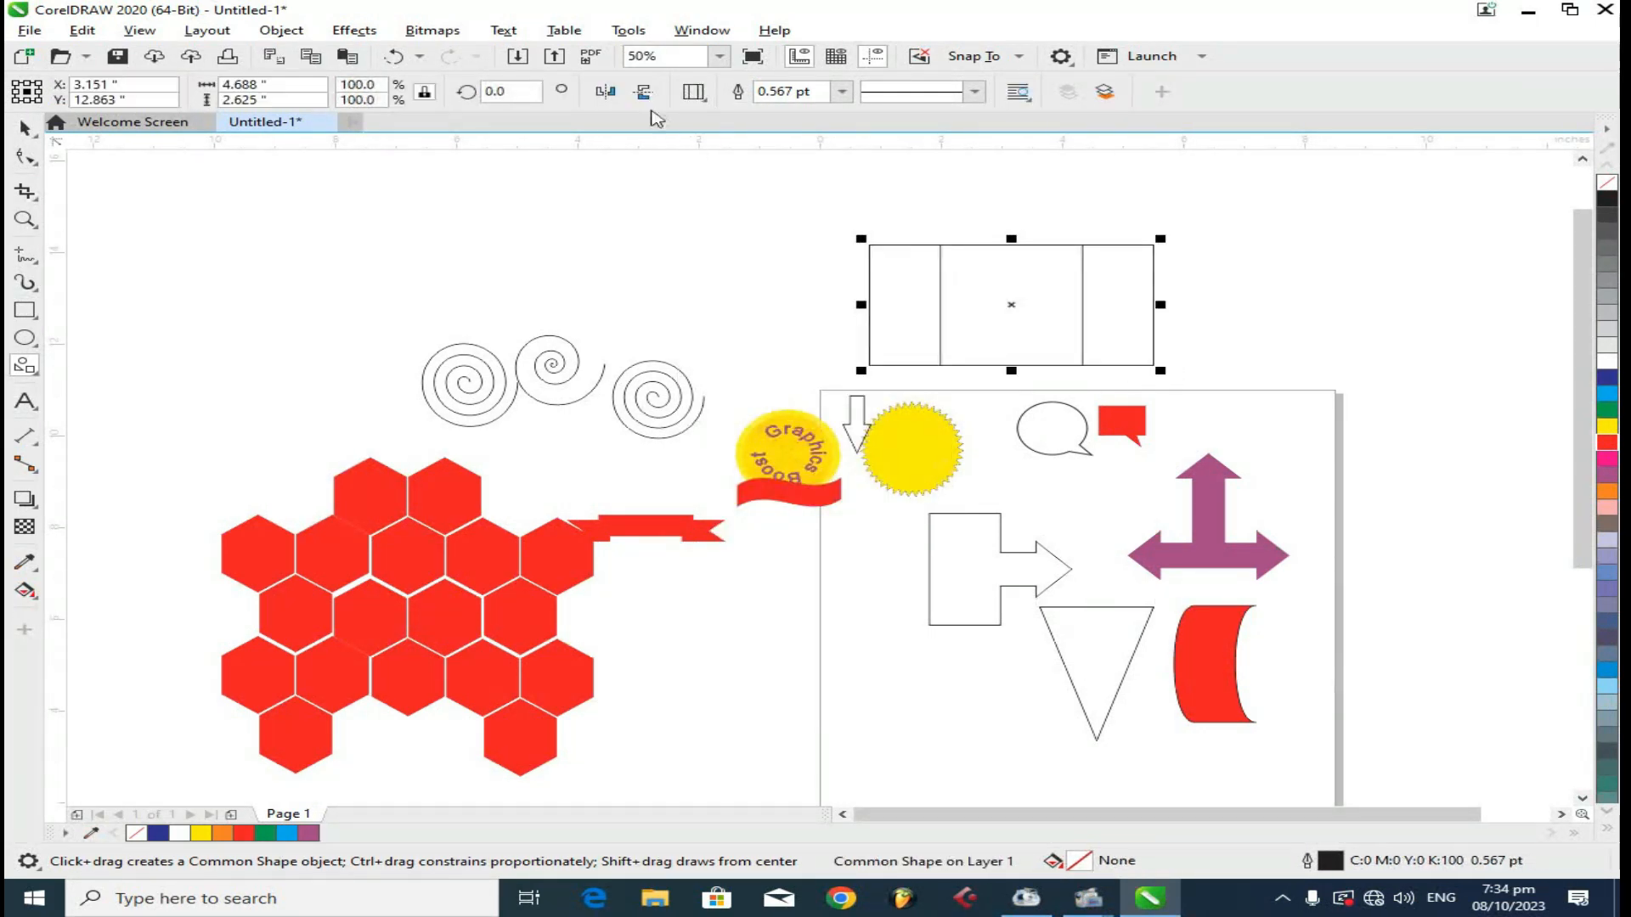
left_click(695, 91)
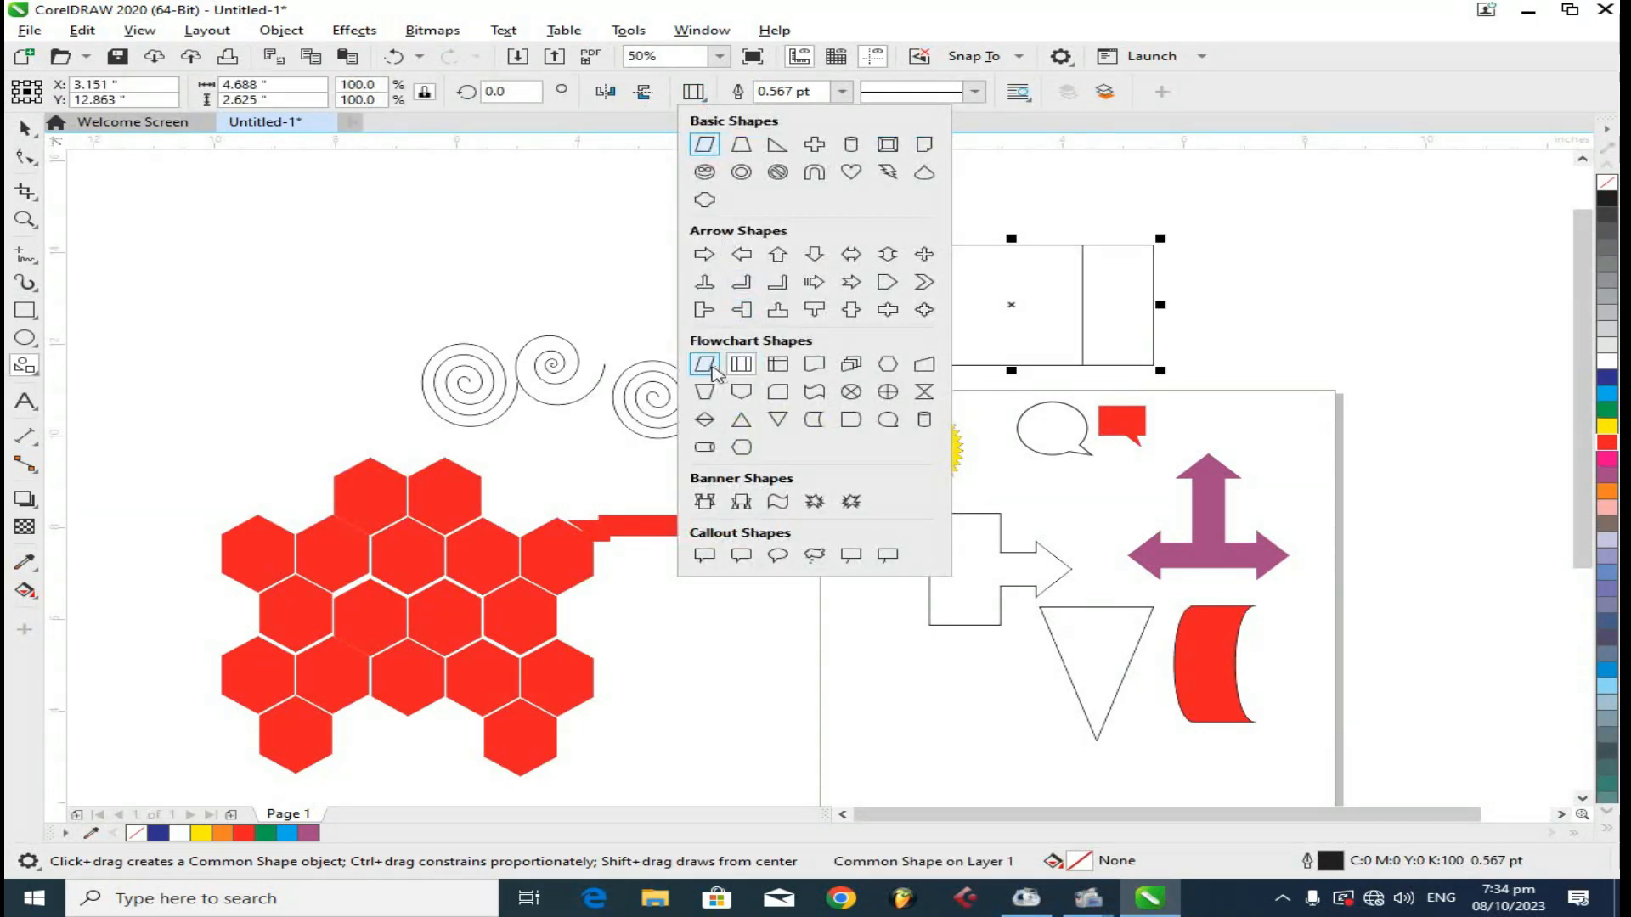
left_click(704, 364)
left_click_drag(1212, 231, 1330, 376)
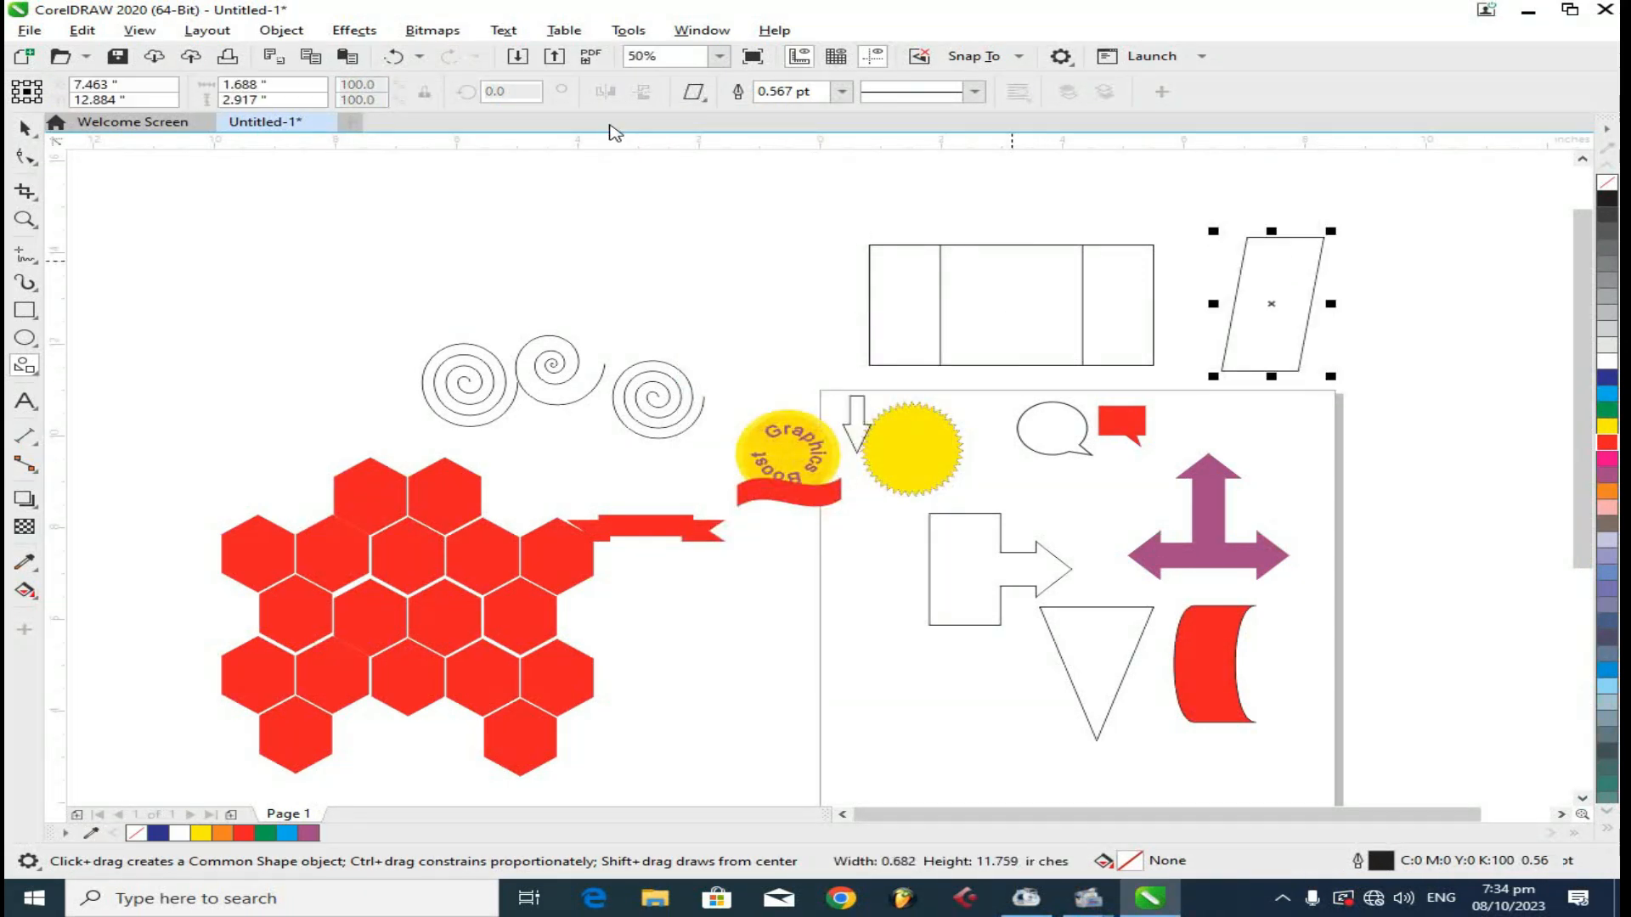
- Draw a wavy-bottomed document flowchart shape about 5.44 by 2.66 inches above the spirals
left_click(695, 91)
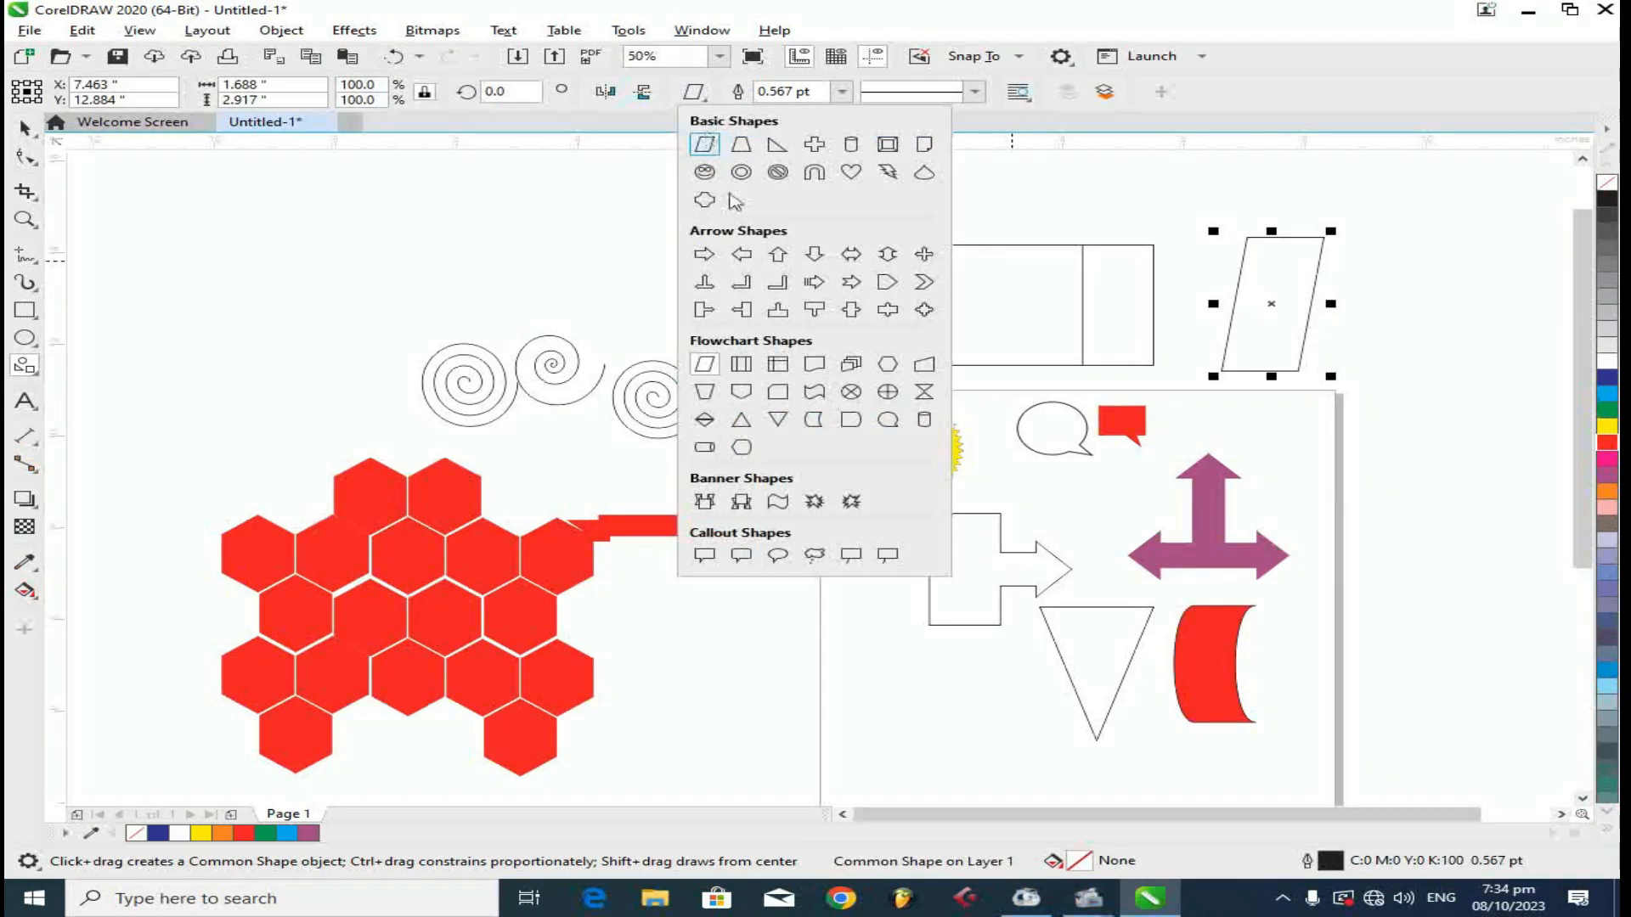
left_click(813, 367)
mouse_move(466, 206)
left_mouse_down()
mouse_move(839, 335)
mouse_move(796, 328)
left_mouse_up()
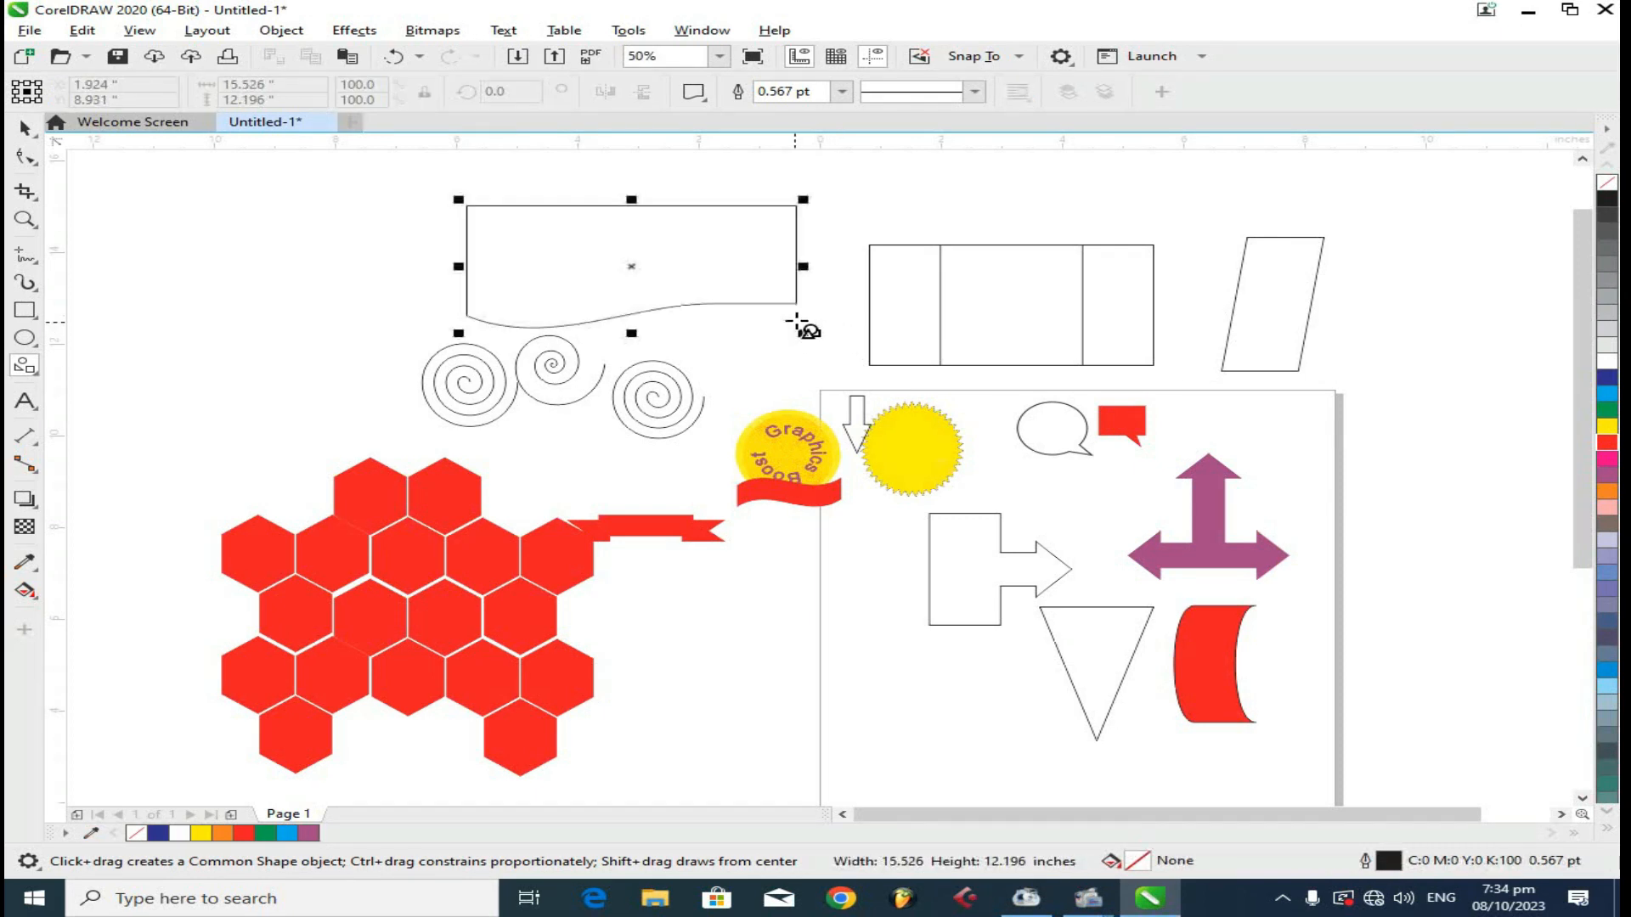
left_click(24, 127)
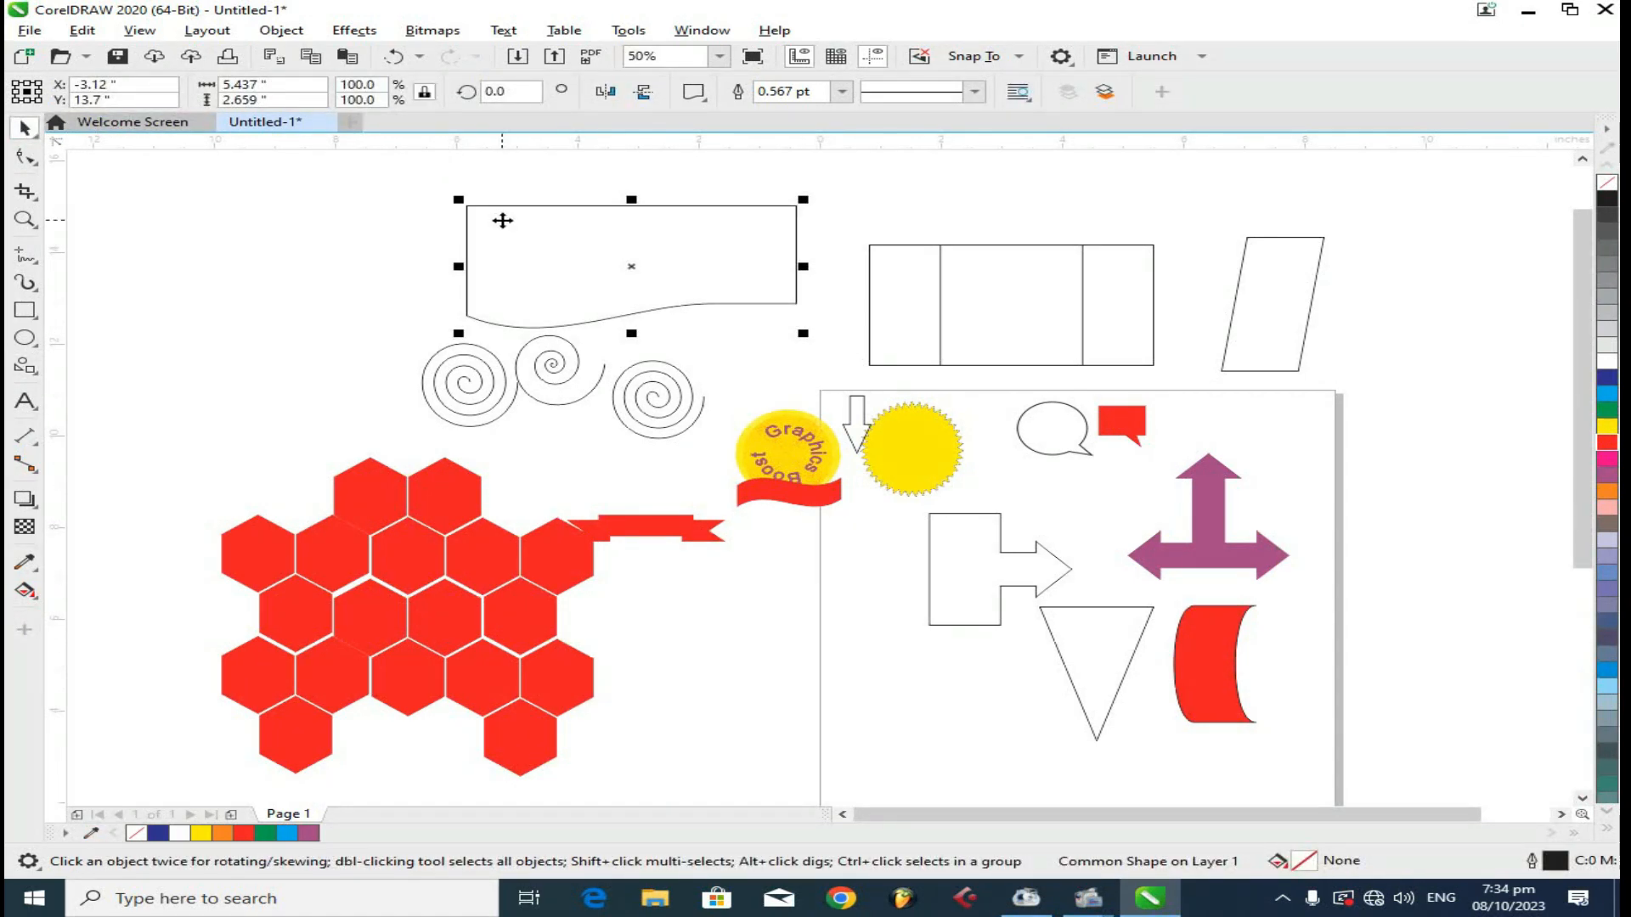
- Draw a rectangle about 10.13 by 9.92 inches to the right of the page, with red fill and outline
scroll(502, 220, "down", 1)
left_click(24, 310)
left_click_drag(1067, 311, 1374, 539)
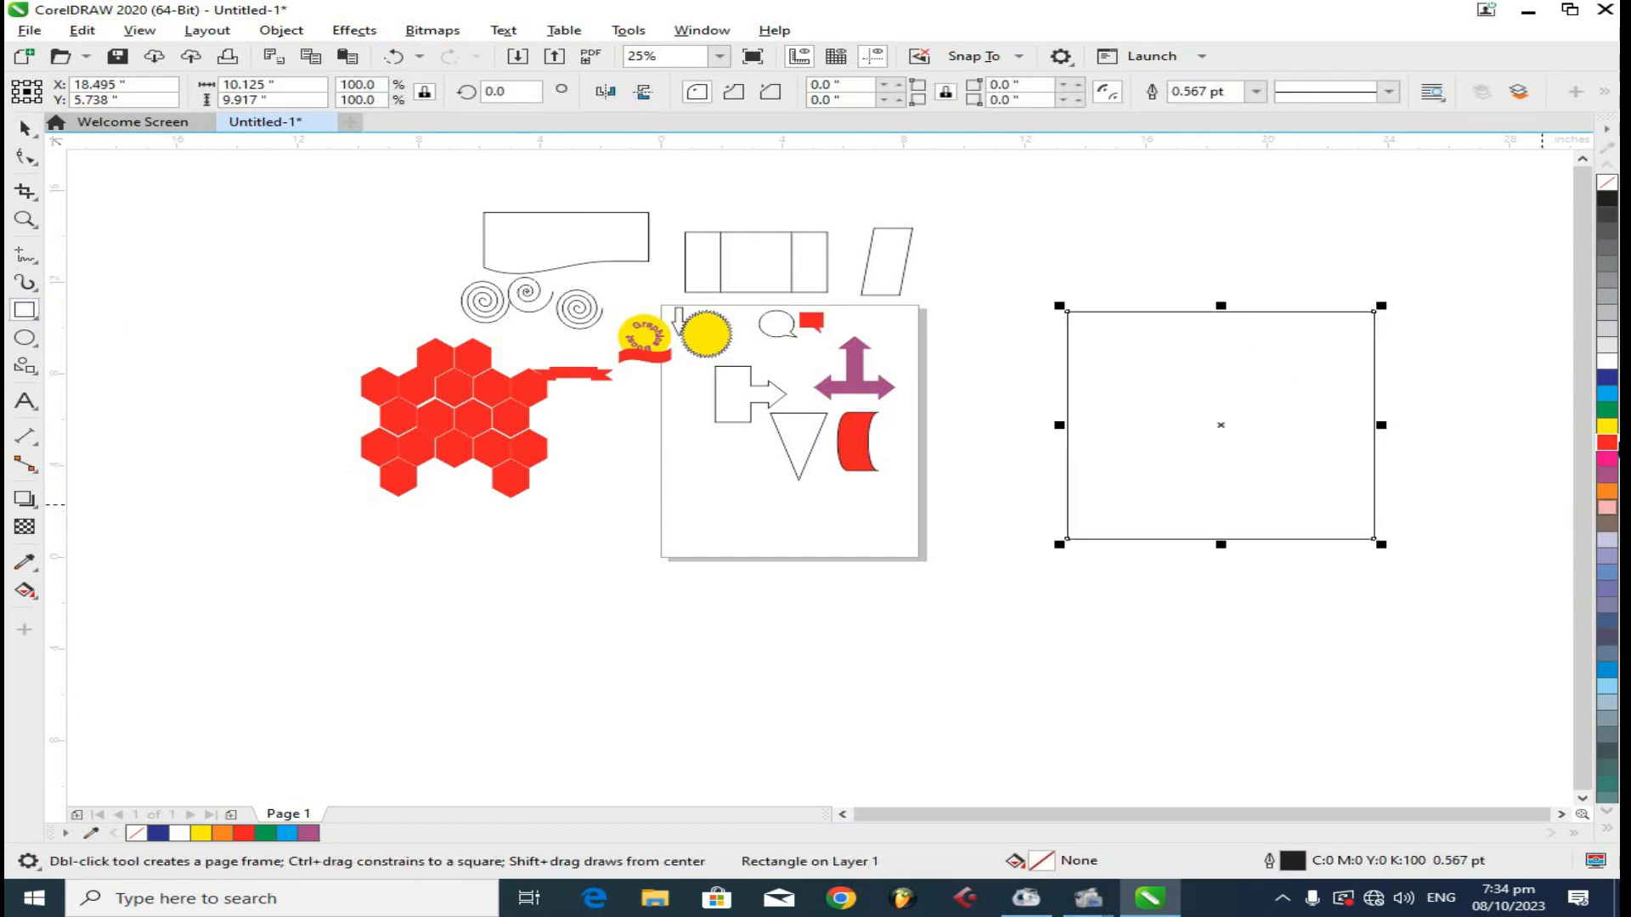
left_click(1607, 442)
right_click(1606, 441)
- Move the wavy-bottomed document shape to the red rectangle's top edge and widen it to about 10.35 inches
left_click(24, 128)
mouse_move(491, 253)
left_mouse_down()
mouse_move(979, 364)
mouse_move(1108, 353)
left_mouse_up()
left_click_drag(1239, 342, 1393, 348)
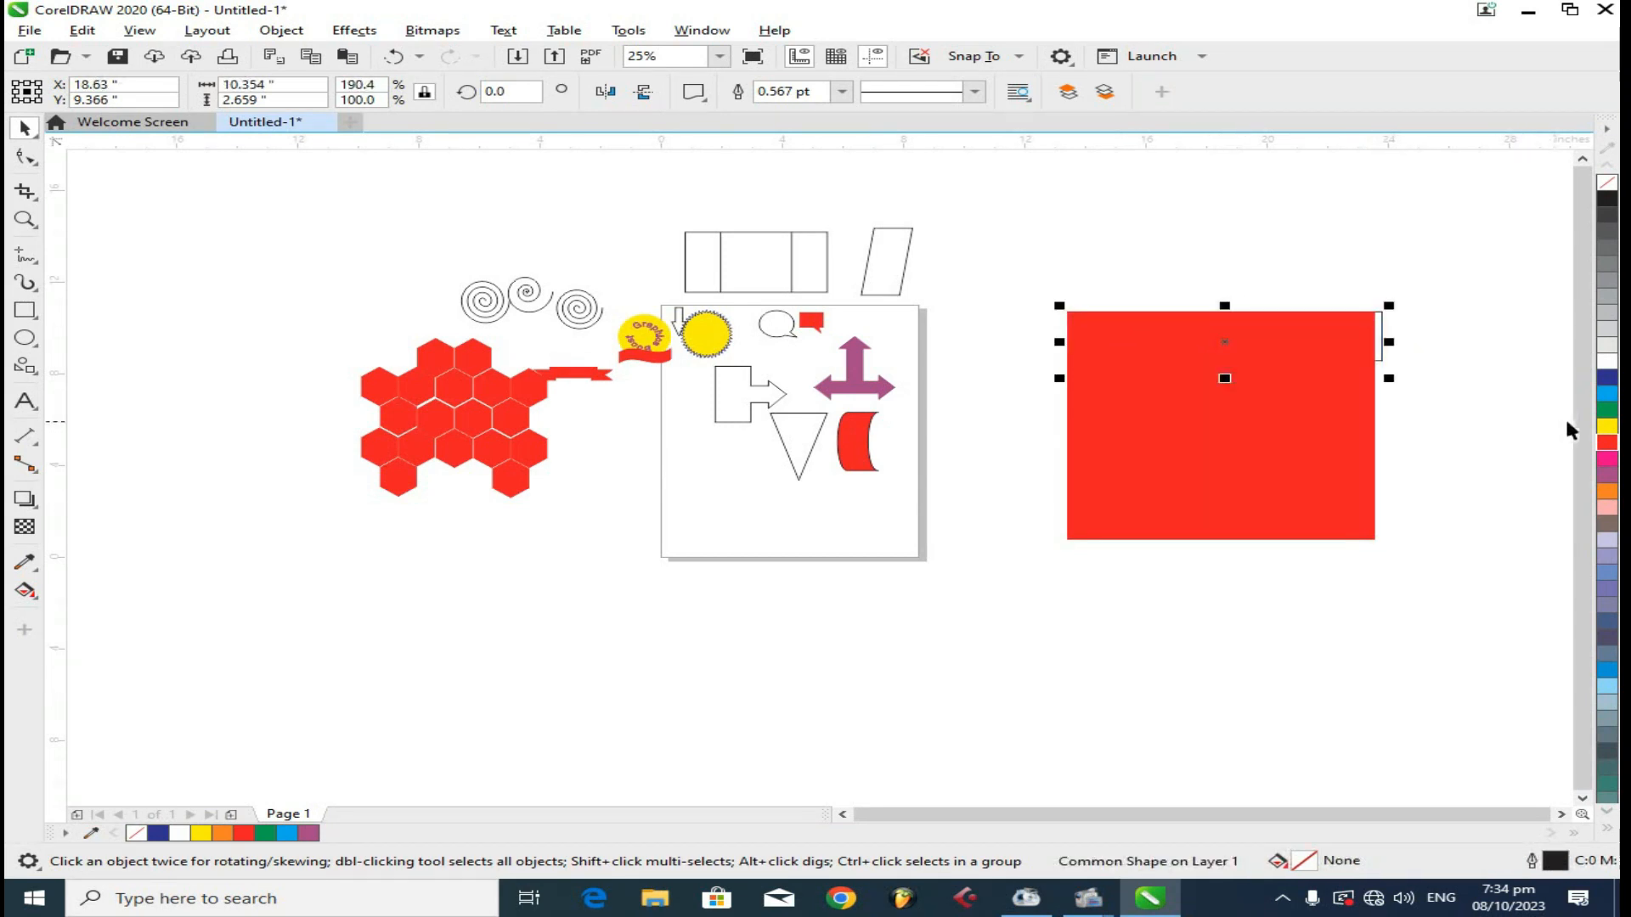
- Give the document shape a yellow fill and outline (C:0 M:0 Y:100 K:0) and bring it in front of the red rectangle
left_click(1608, 426)
scroll(1378, 327, "up", 1)
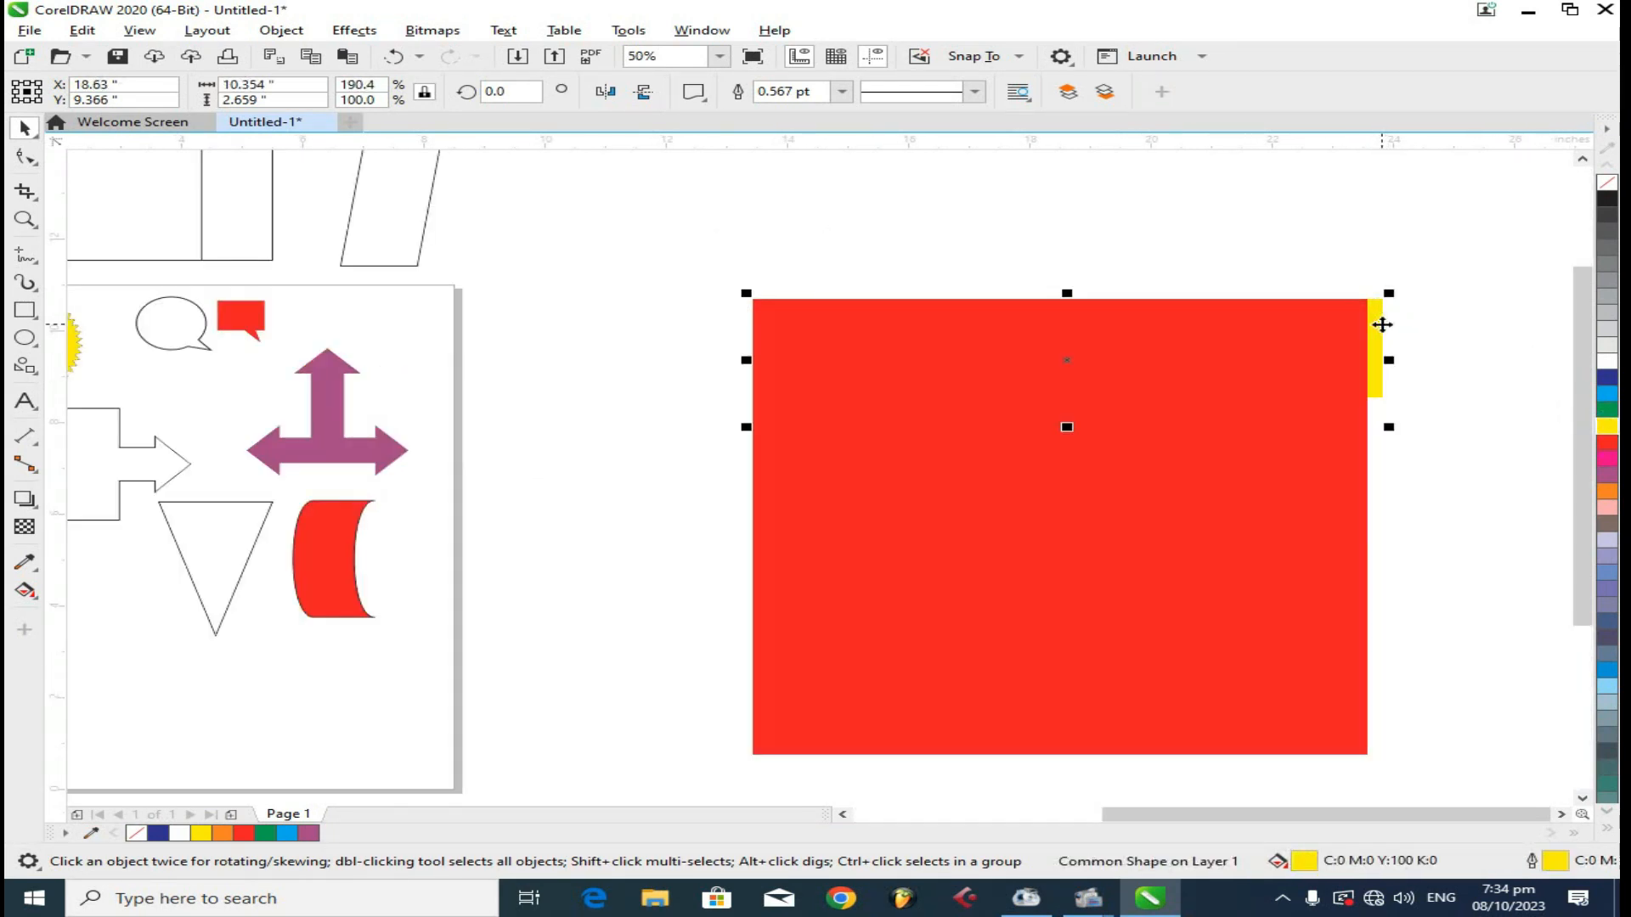
key("shift+Page_Up")
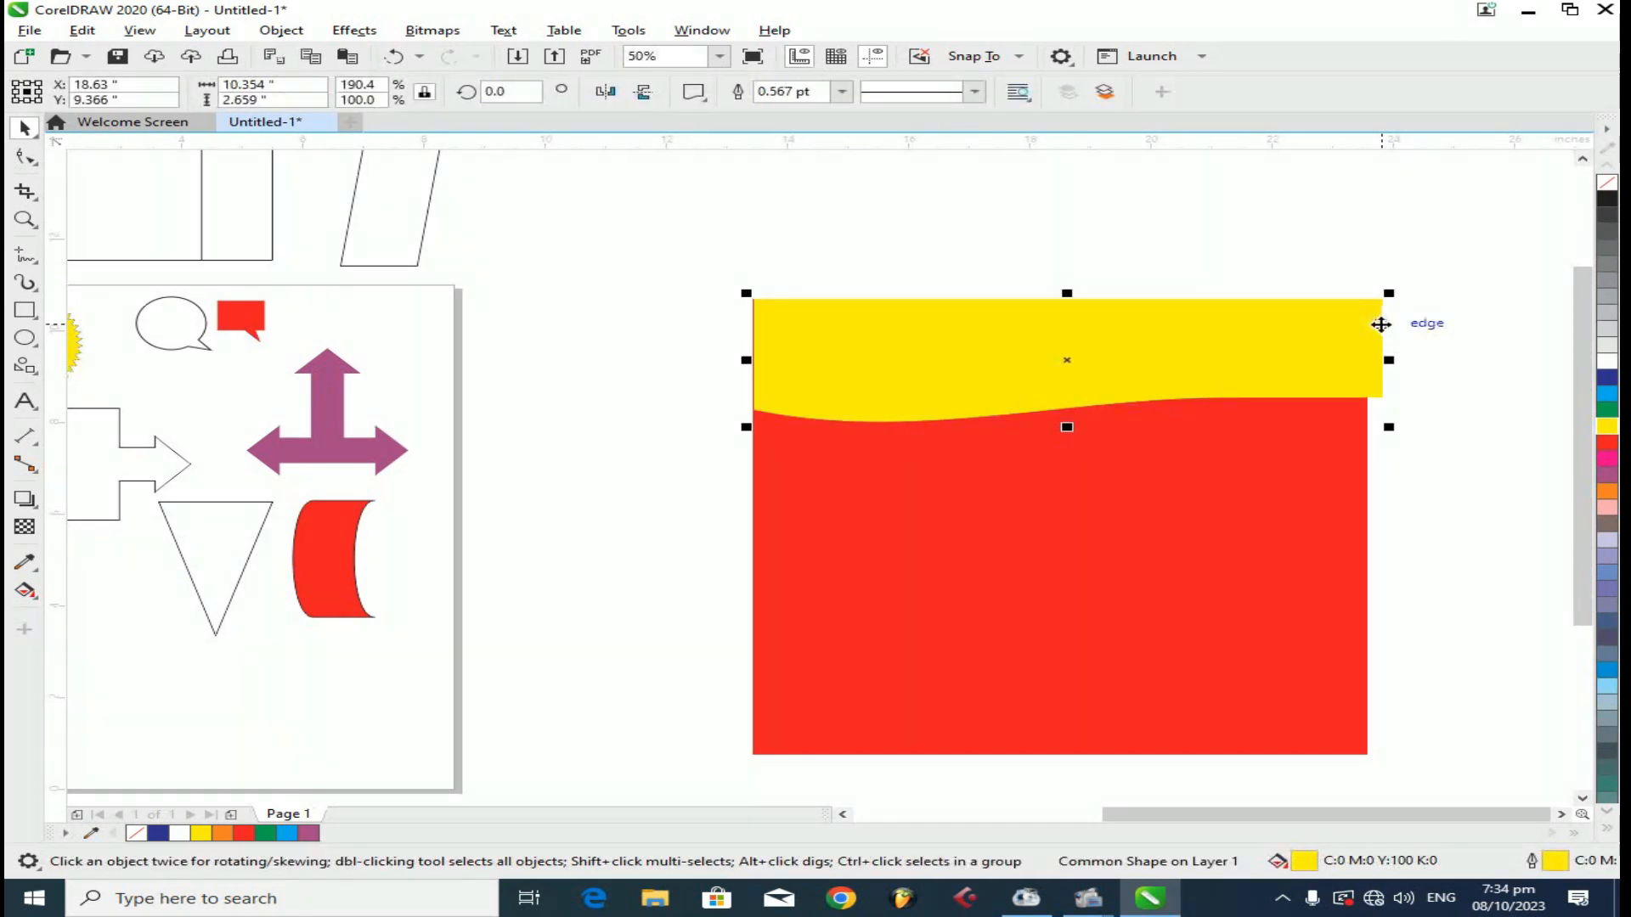
- Fit the yellow shape's width to the red rectangle and stretch it downward, to about 10.1 by 3.91 inches
left_click_drag(1388, 360, 1371, 359)
left_click_drag(747, 360, 747, 360)
scroll(1115, 455, "up", 1)
left_click_drag(1009, 380, 983, 520)
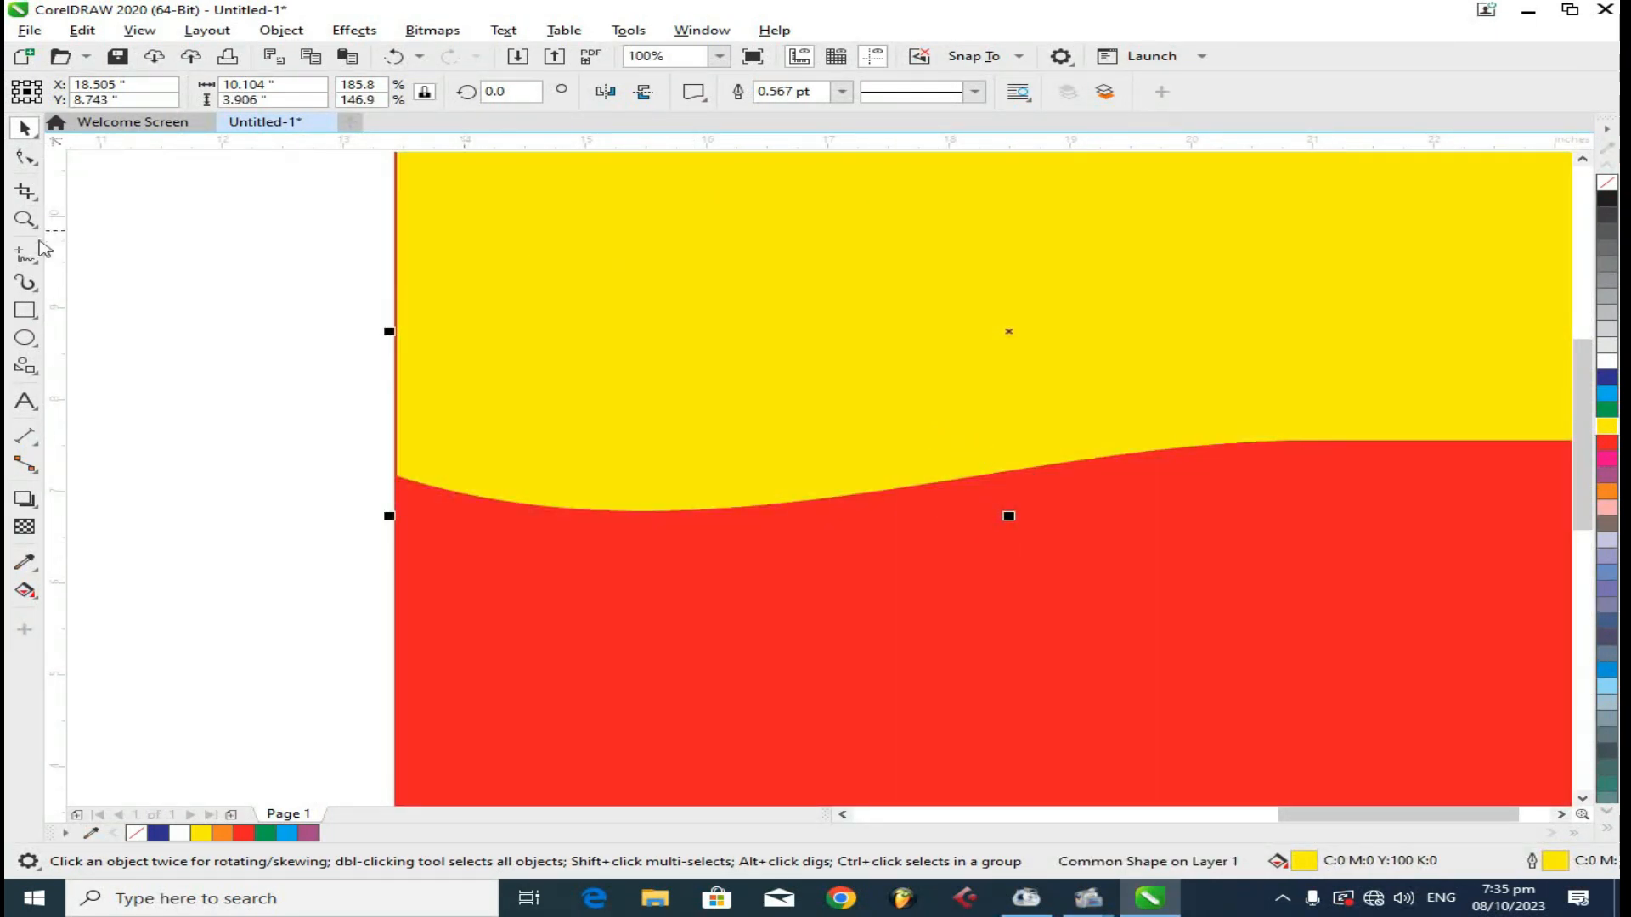
- Draw a stacked multi-document flowchart shape about 8.21 by 4.7 inches over the red rectangle
left_click(708, 101)
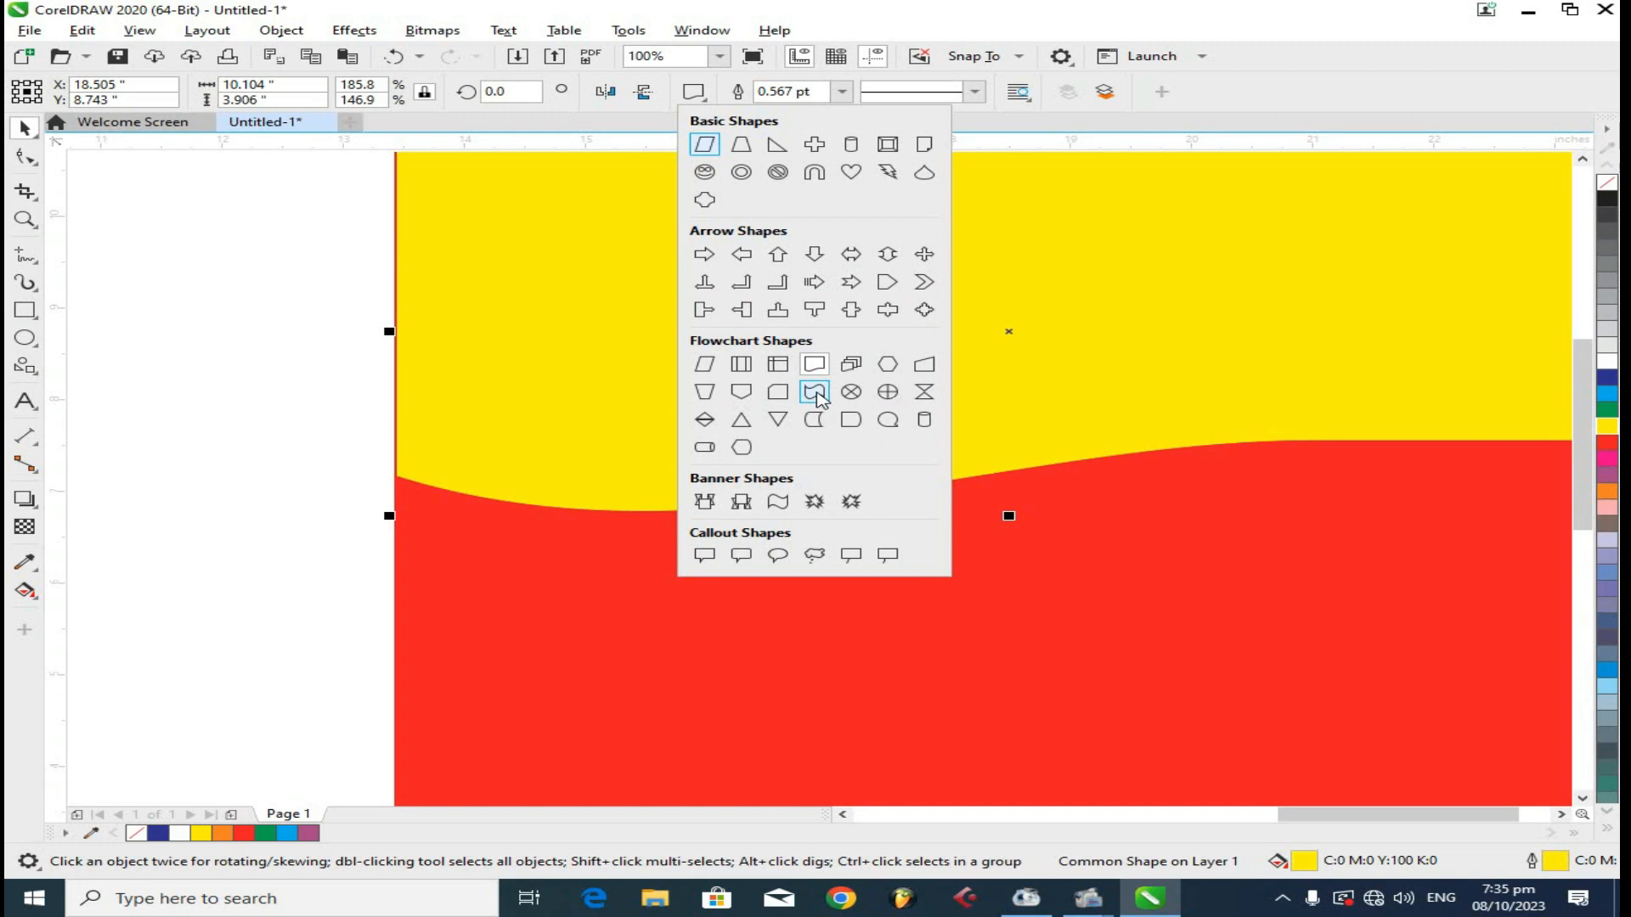
left_click(818, 362)
scroll(407, 315, "down", 2)
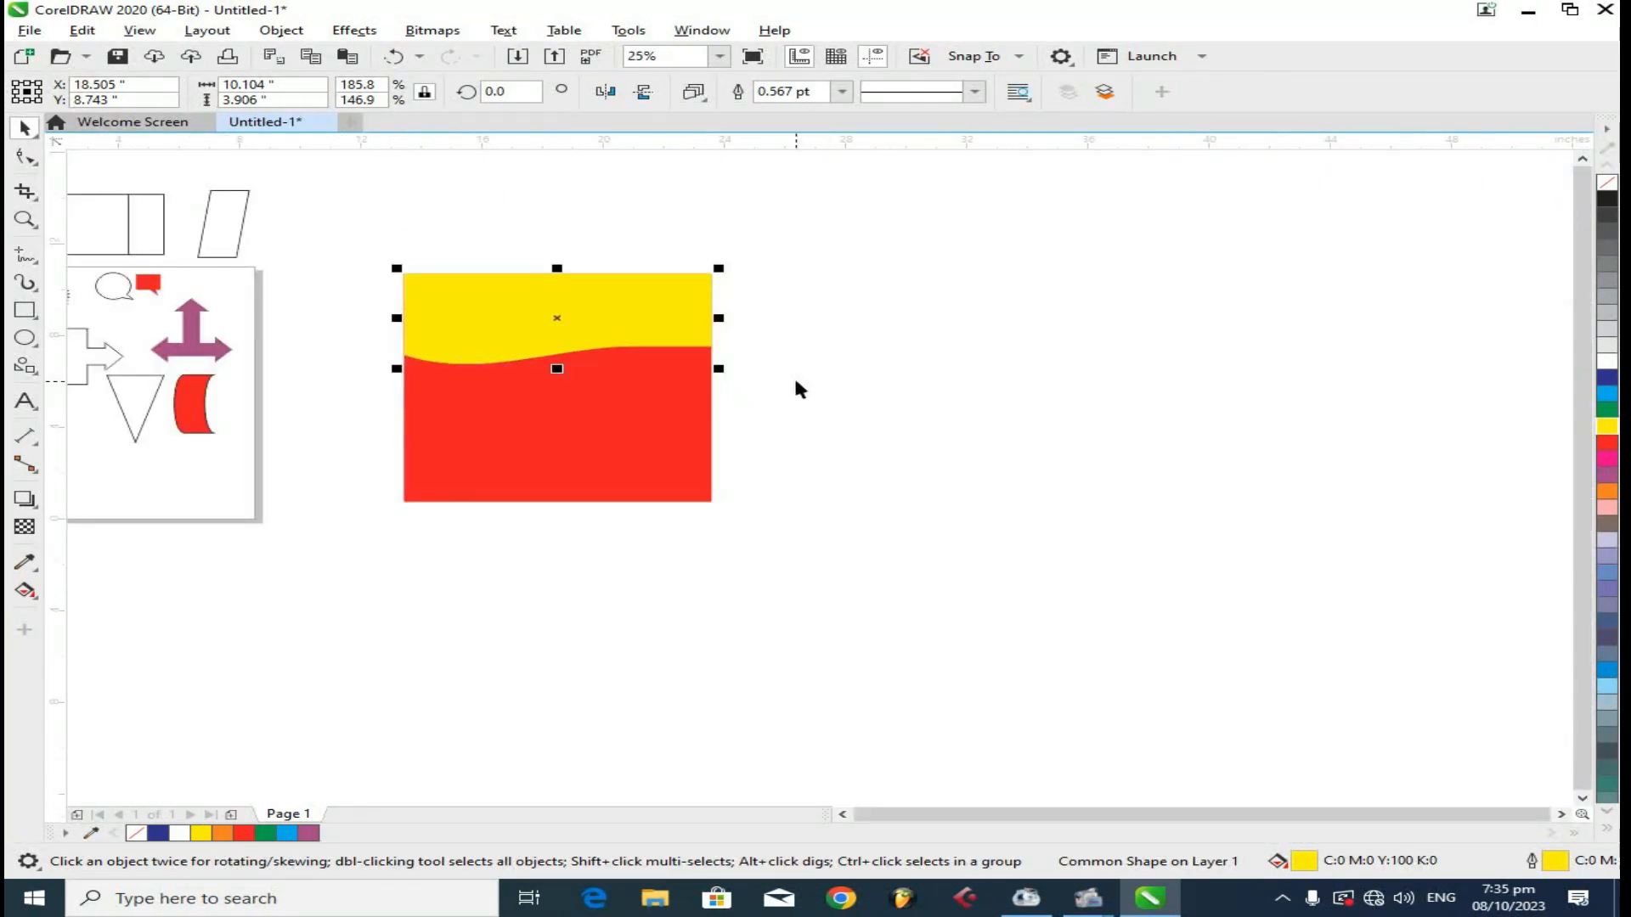
left_click(793, 376)
left_click(24, 367)
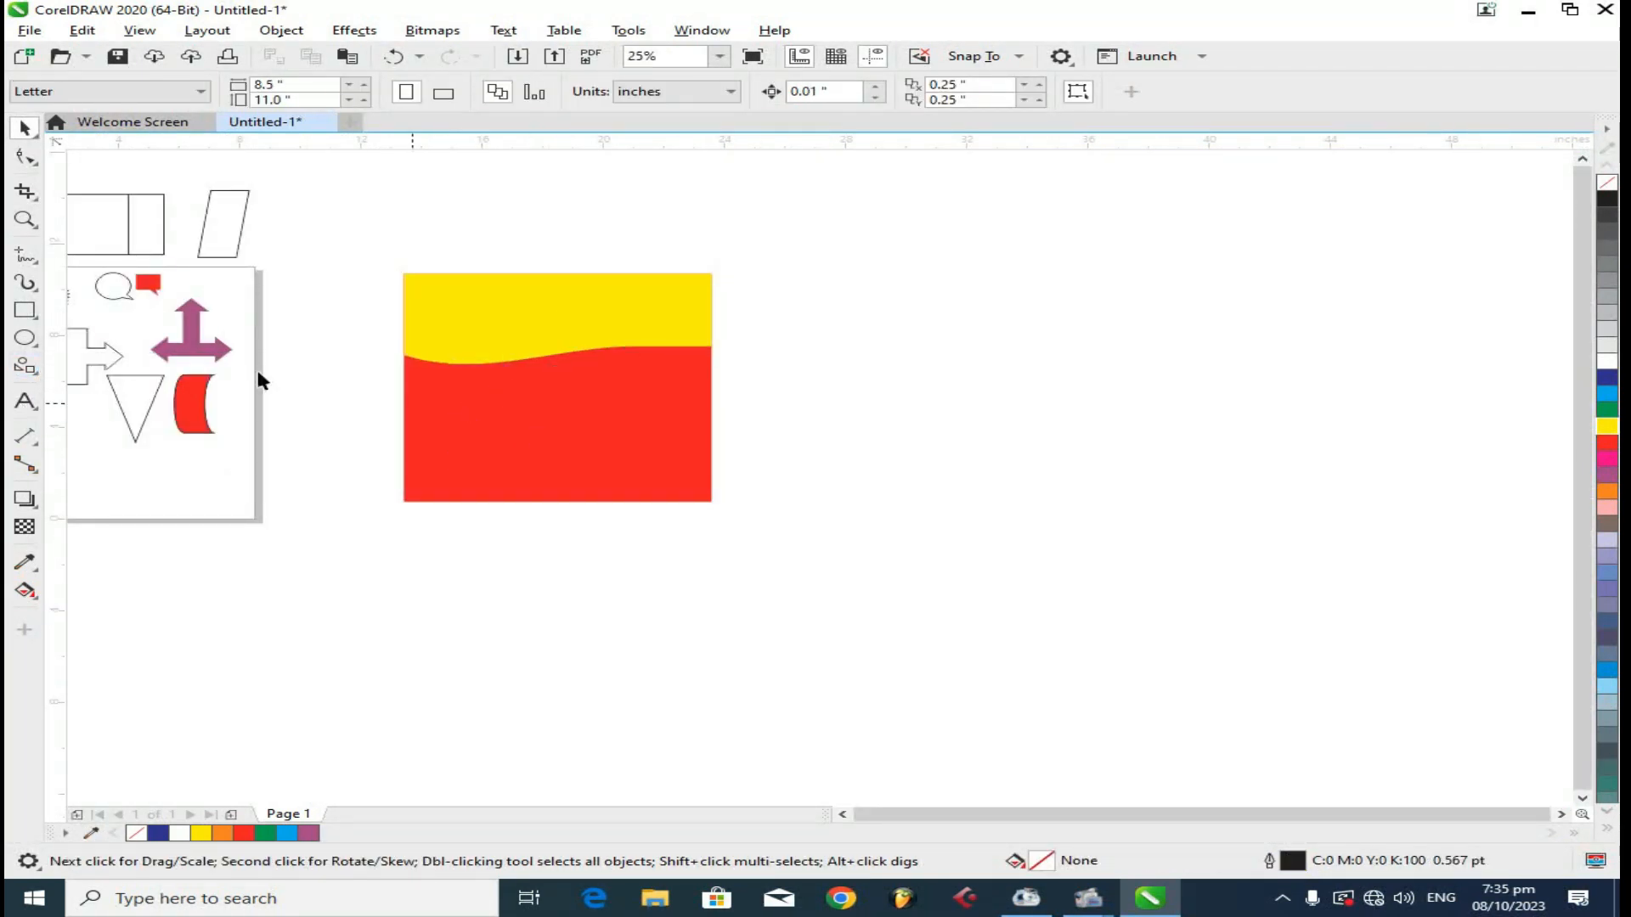
left_click(25, 367)
left_click_drag(458, 398, 723, 517)
- Move the red rectangle out to the right of the yellow shape and place the multi-document shape just below the yellow shape
left_click(25, 127)
left_click_drag(527, 406, 888, 318)
left_click_drag(626, 460, 704, 429)
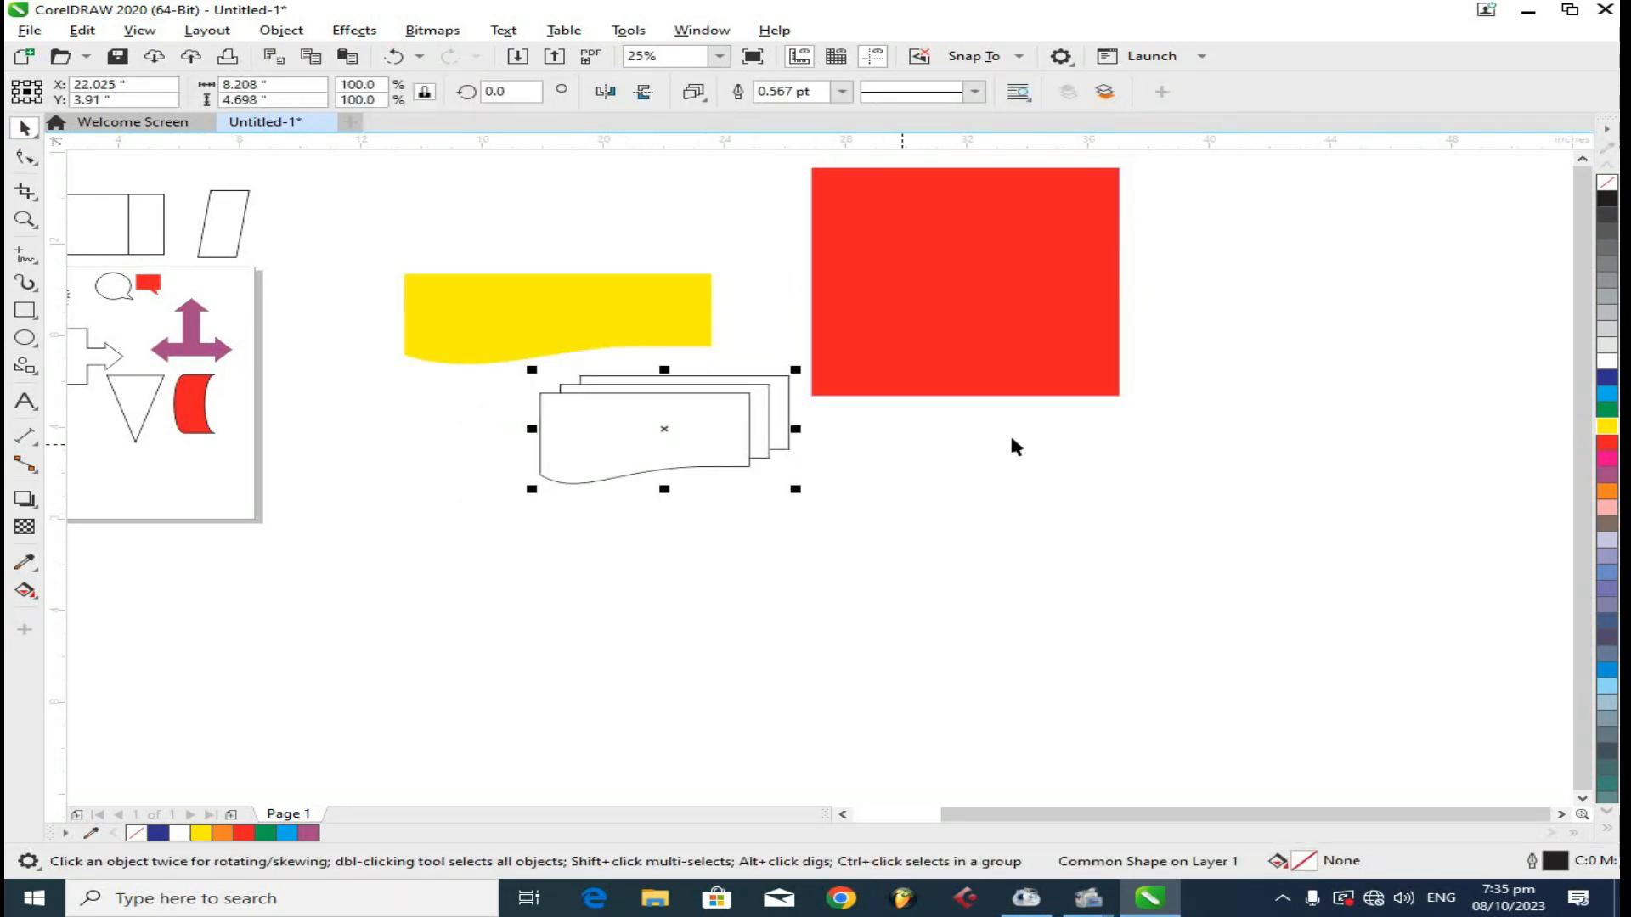
- Fill the multi-document shape with red (C:0 M:100 Y:100 K:0)
left_click(1607, 442)
key("Escape")
left_click(716, 422)
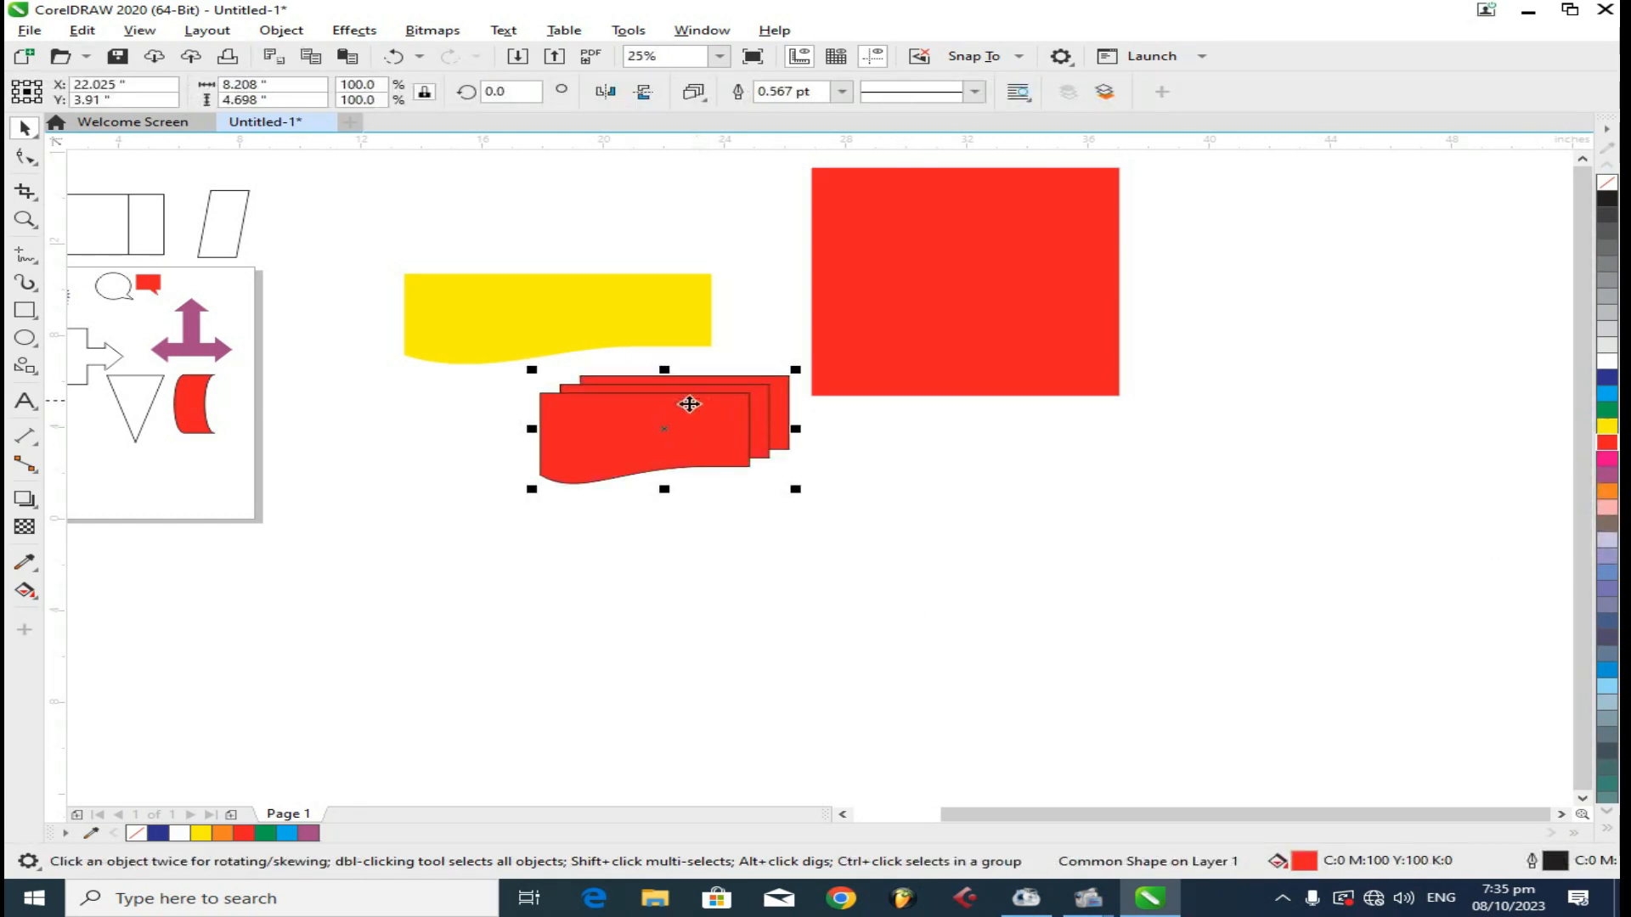
- Fill the multi-document shape yellow (C:0 M:0 Y:100 K:0) and place it, scaled down, in the red rectangle's upper-right corner
left_click_drag(666, 430, 922, 230)
left_click(1607, 425)
key("Escape")
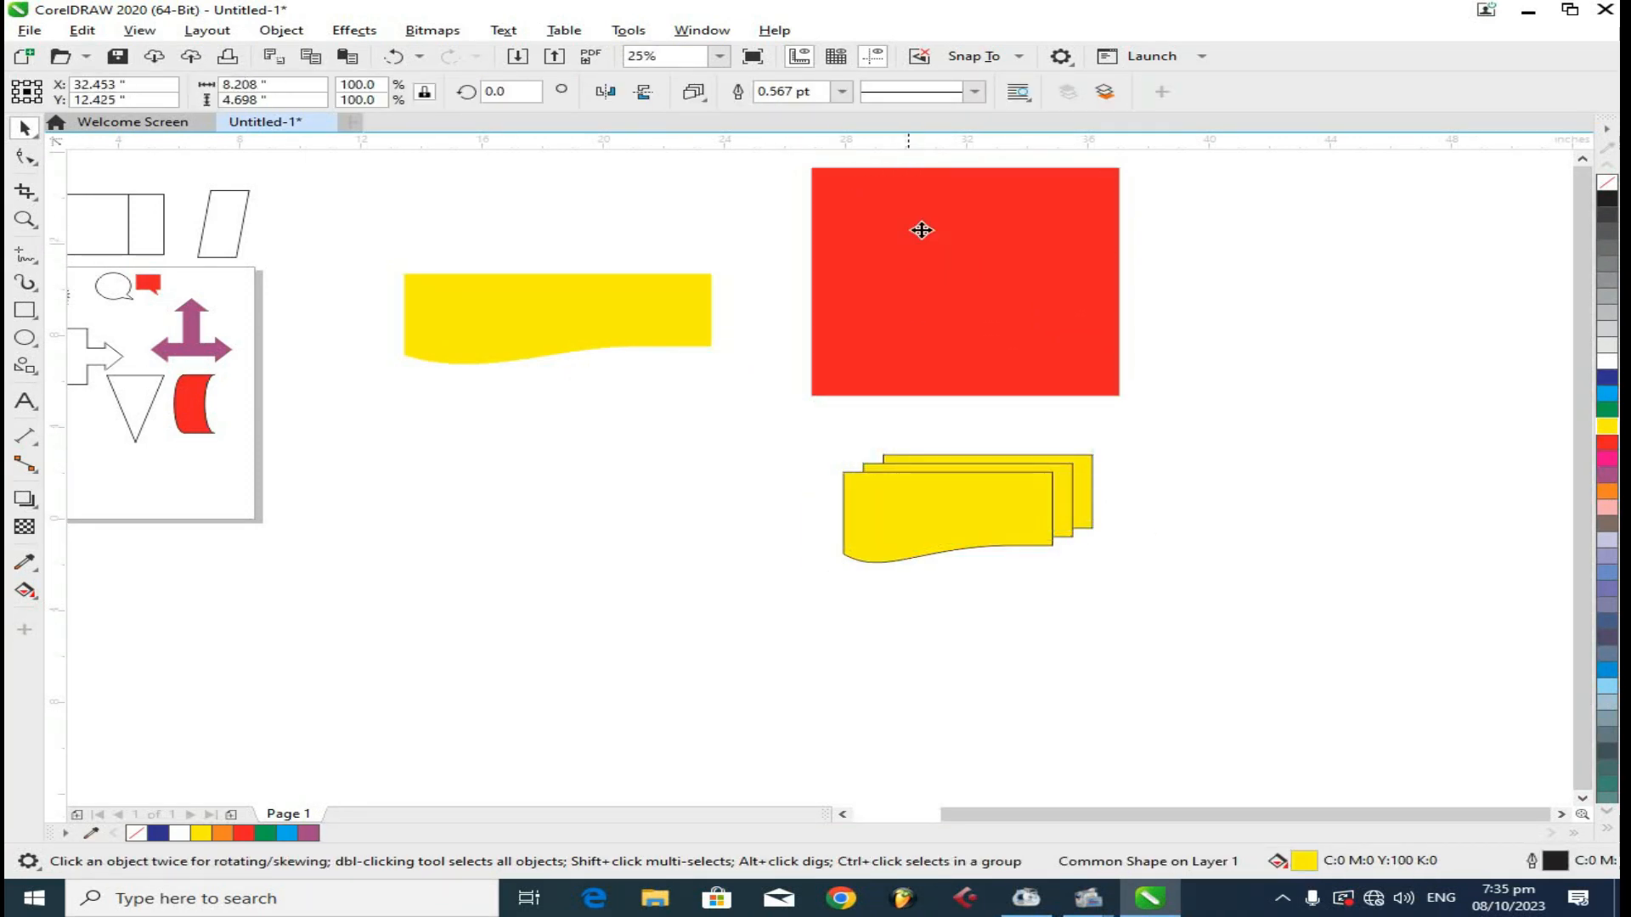
left_click_drag(849, 291, 953, 290)
left_click(1329, 254)
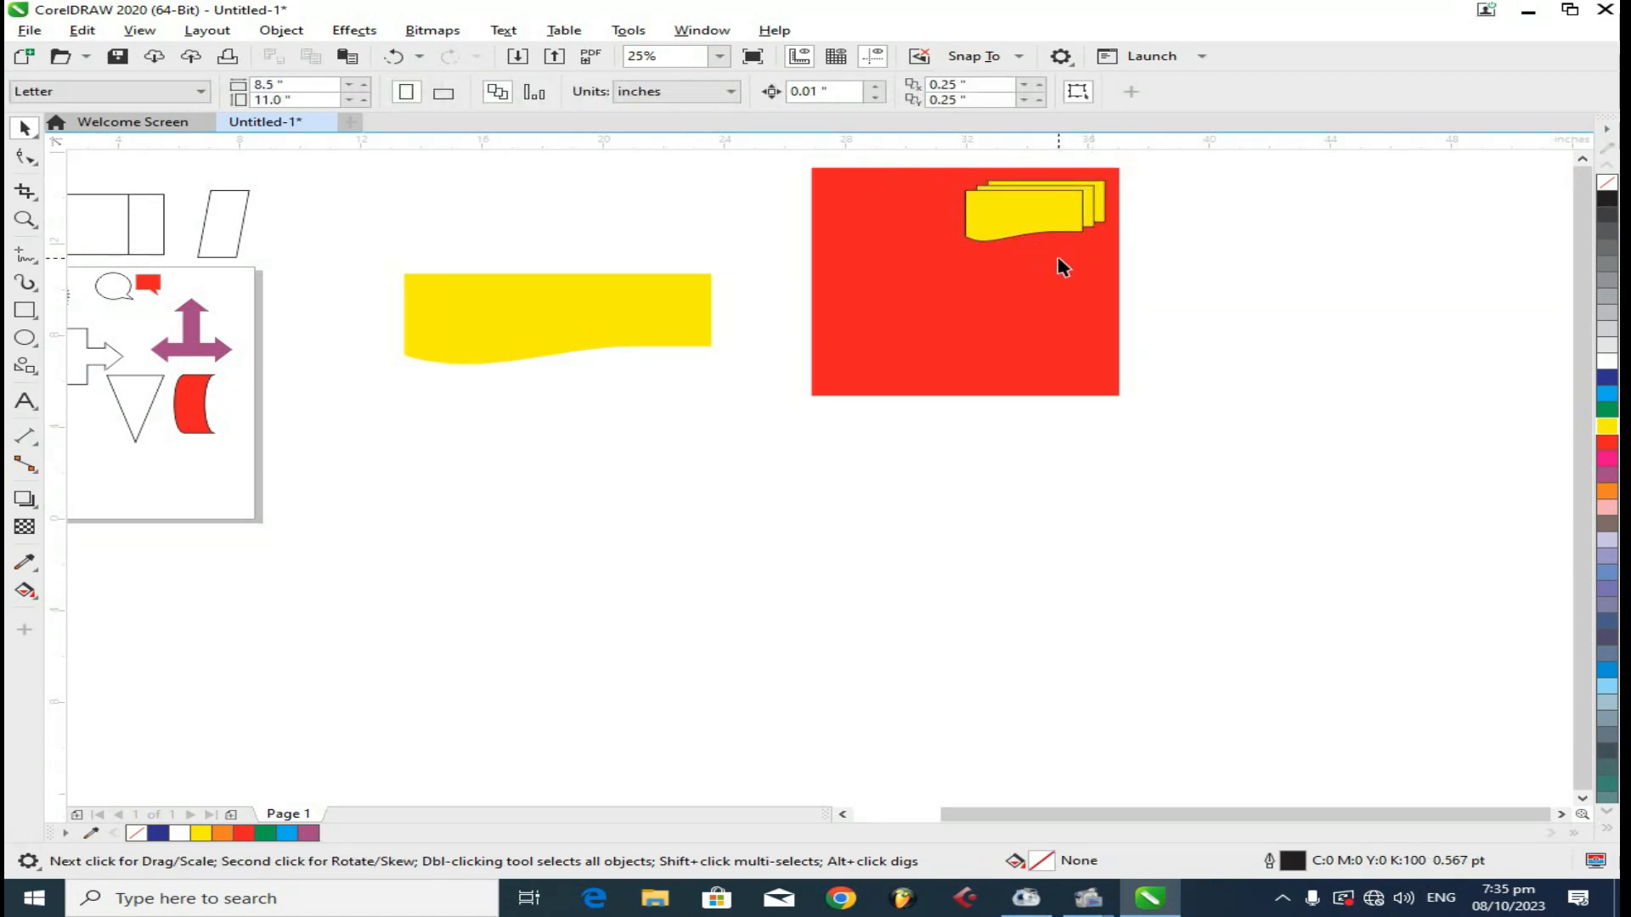
- Set the red rectangle's outline width to 1.5 pt
left_click(956, 251)
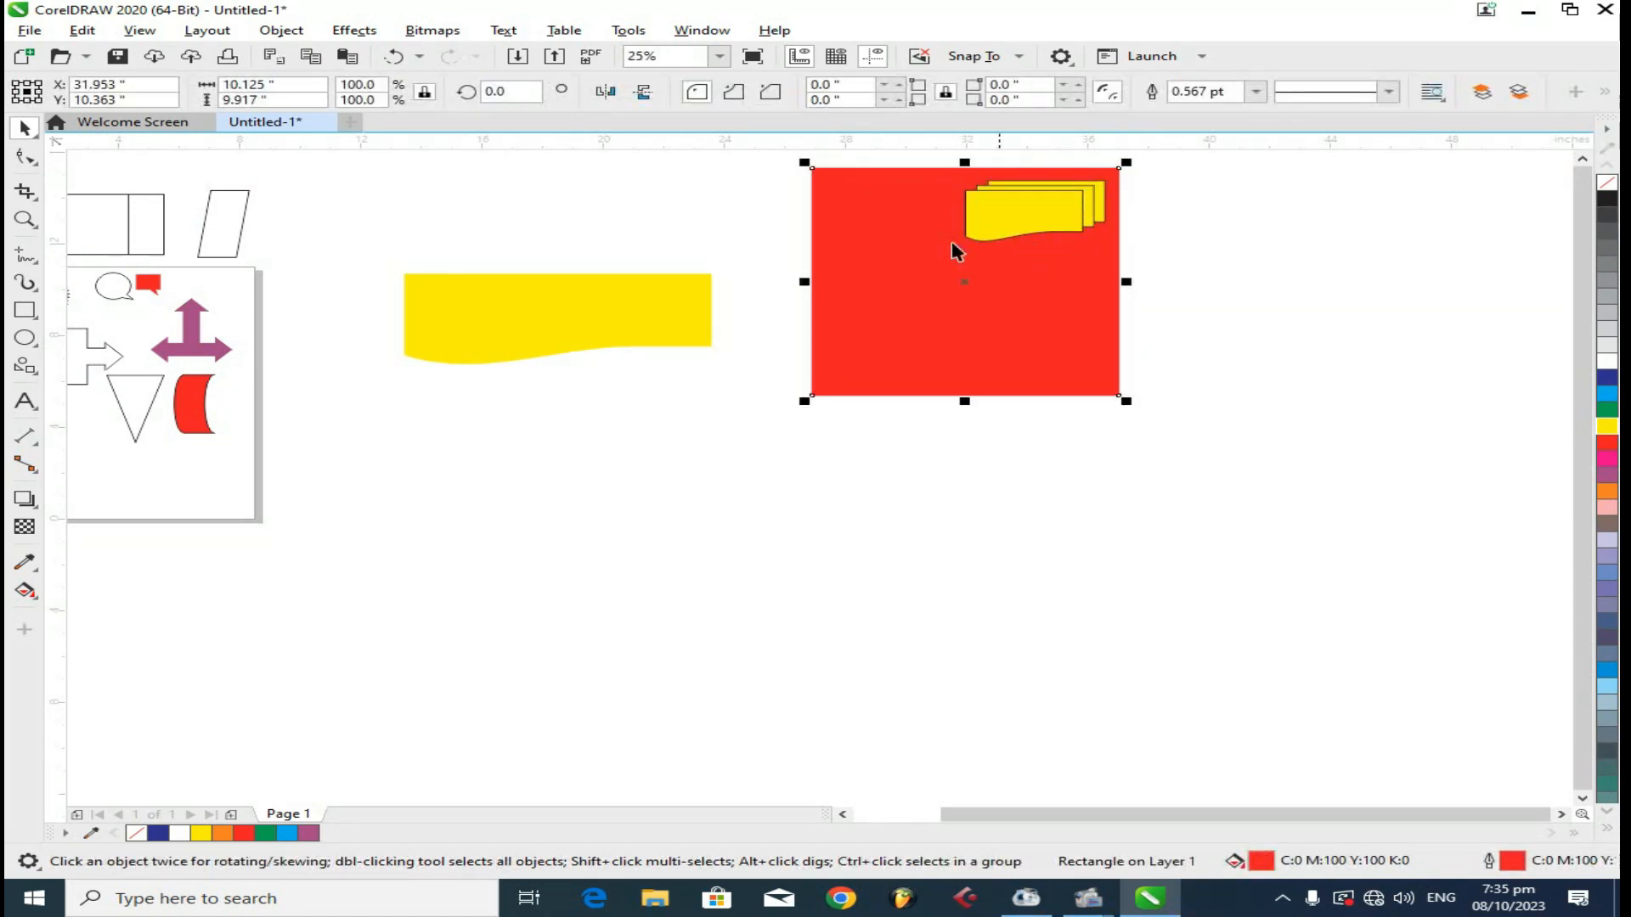
left_click(24, 365)
left_click(93, 427)
left_click(841, 91)
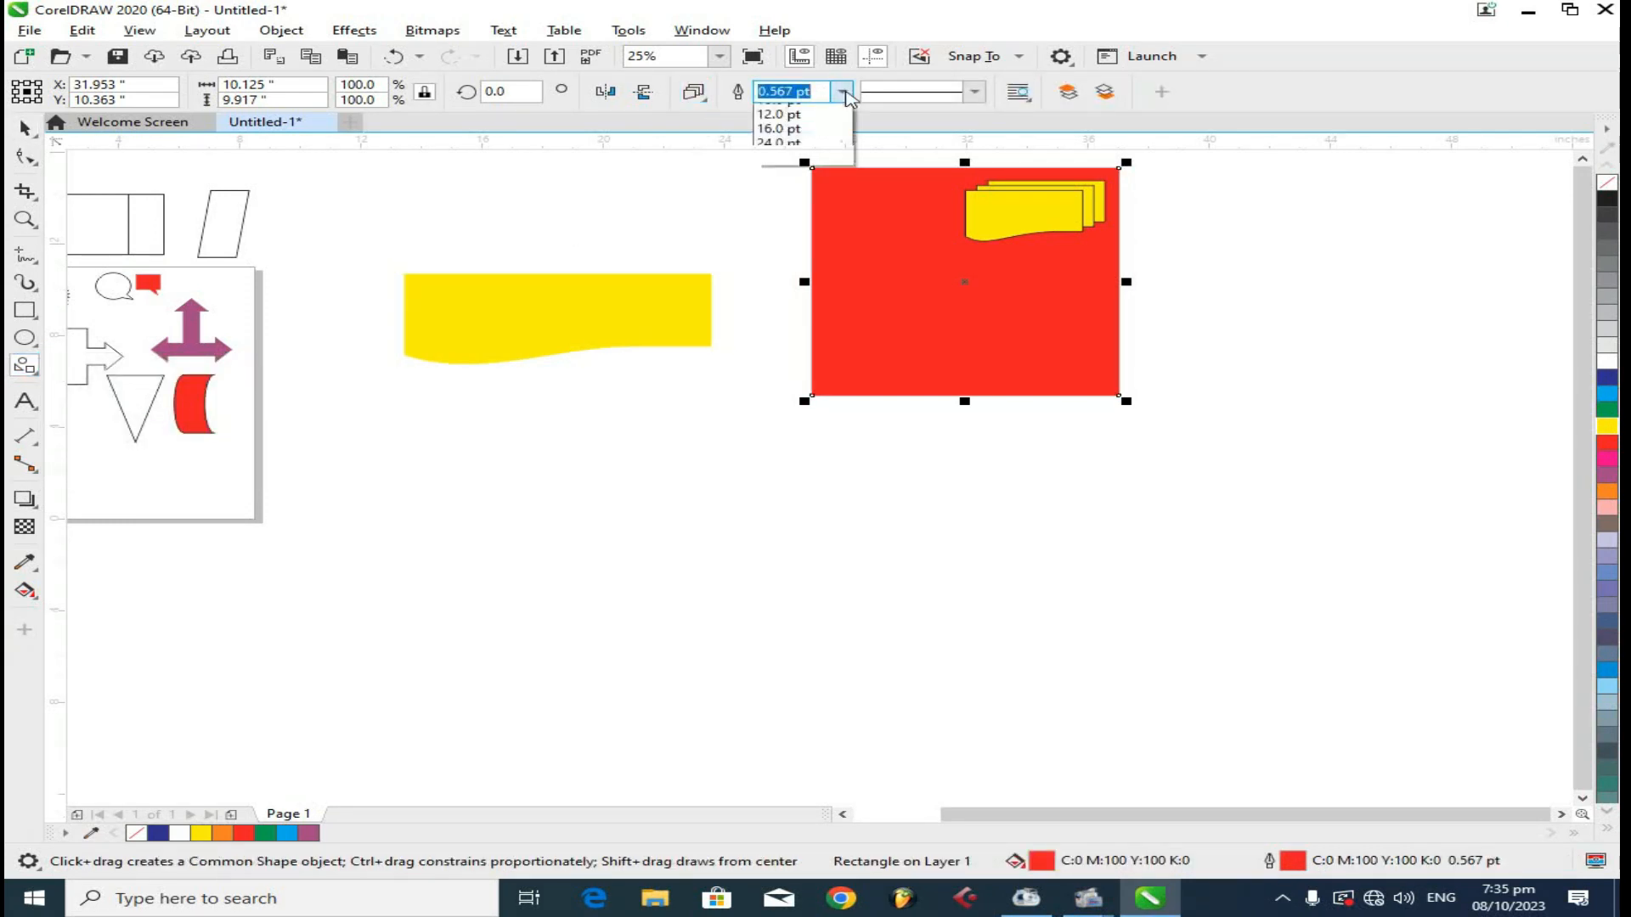
left_click(818, 183)
left_click(841, 93)
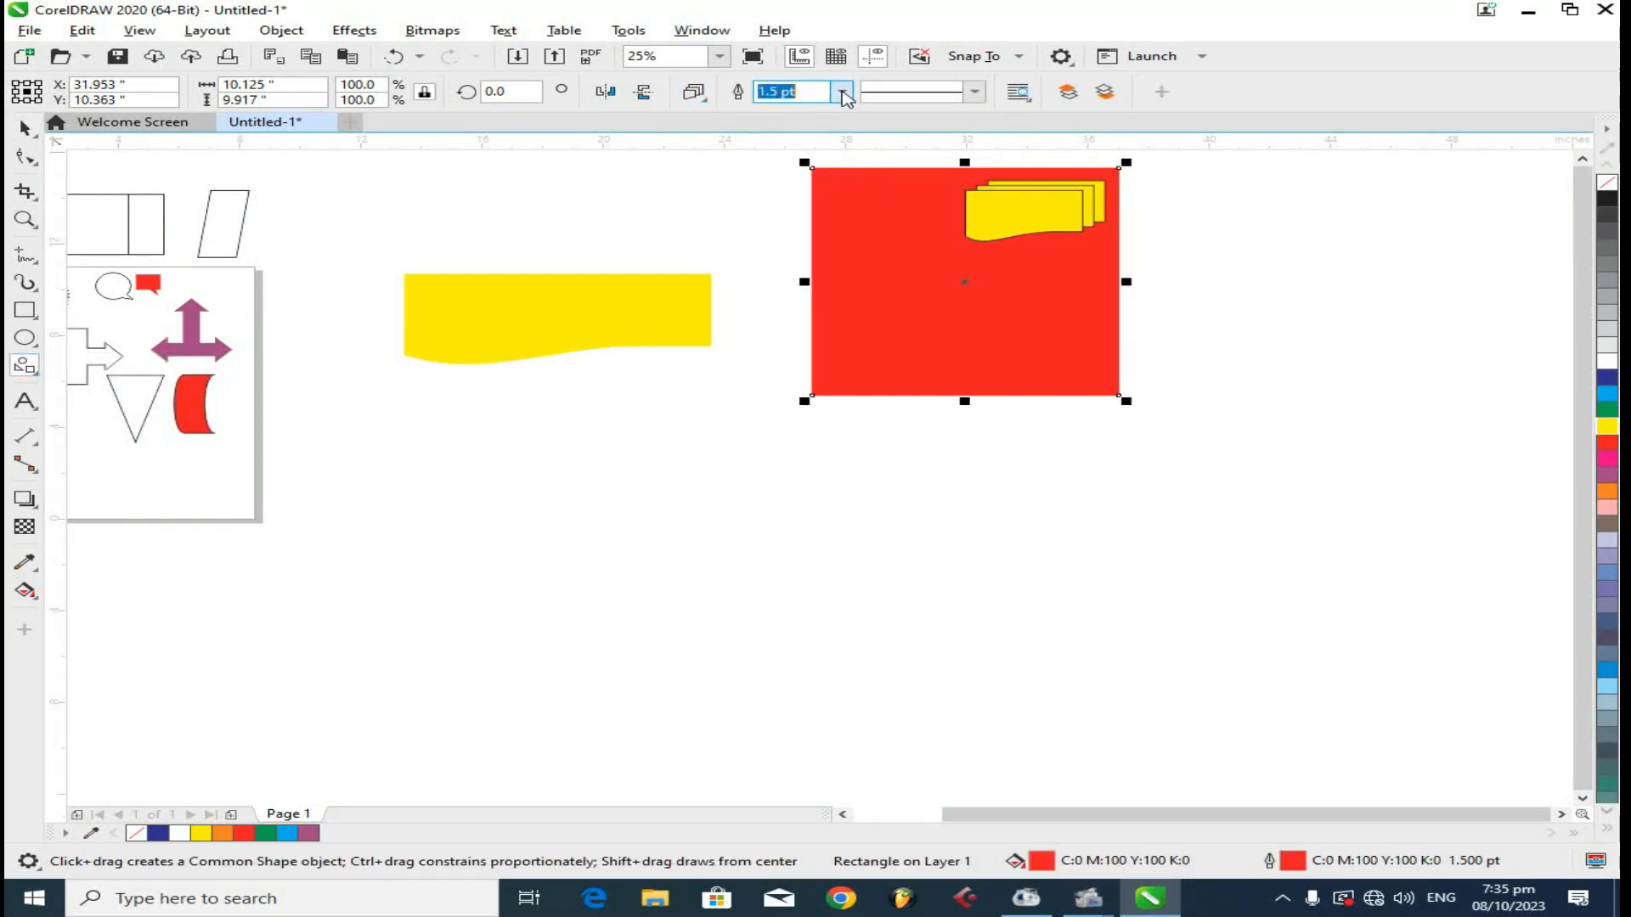
- Draw a plaque with concave corners from the basic shapes, about 9.04 by 10.83 inches, below the yellow wavy shape
left_click(705, 96)
left_click(702, 97)
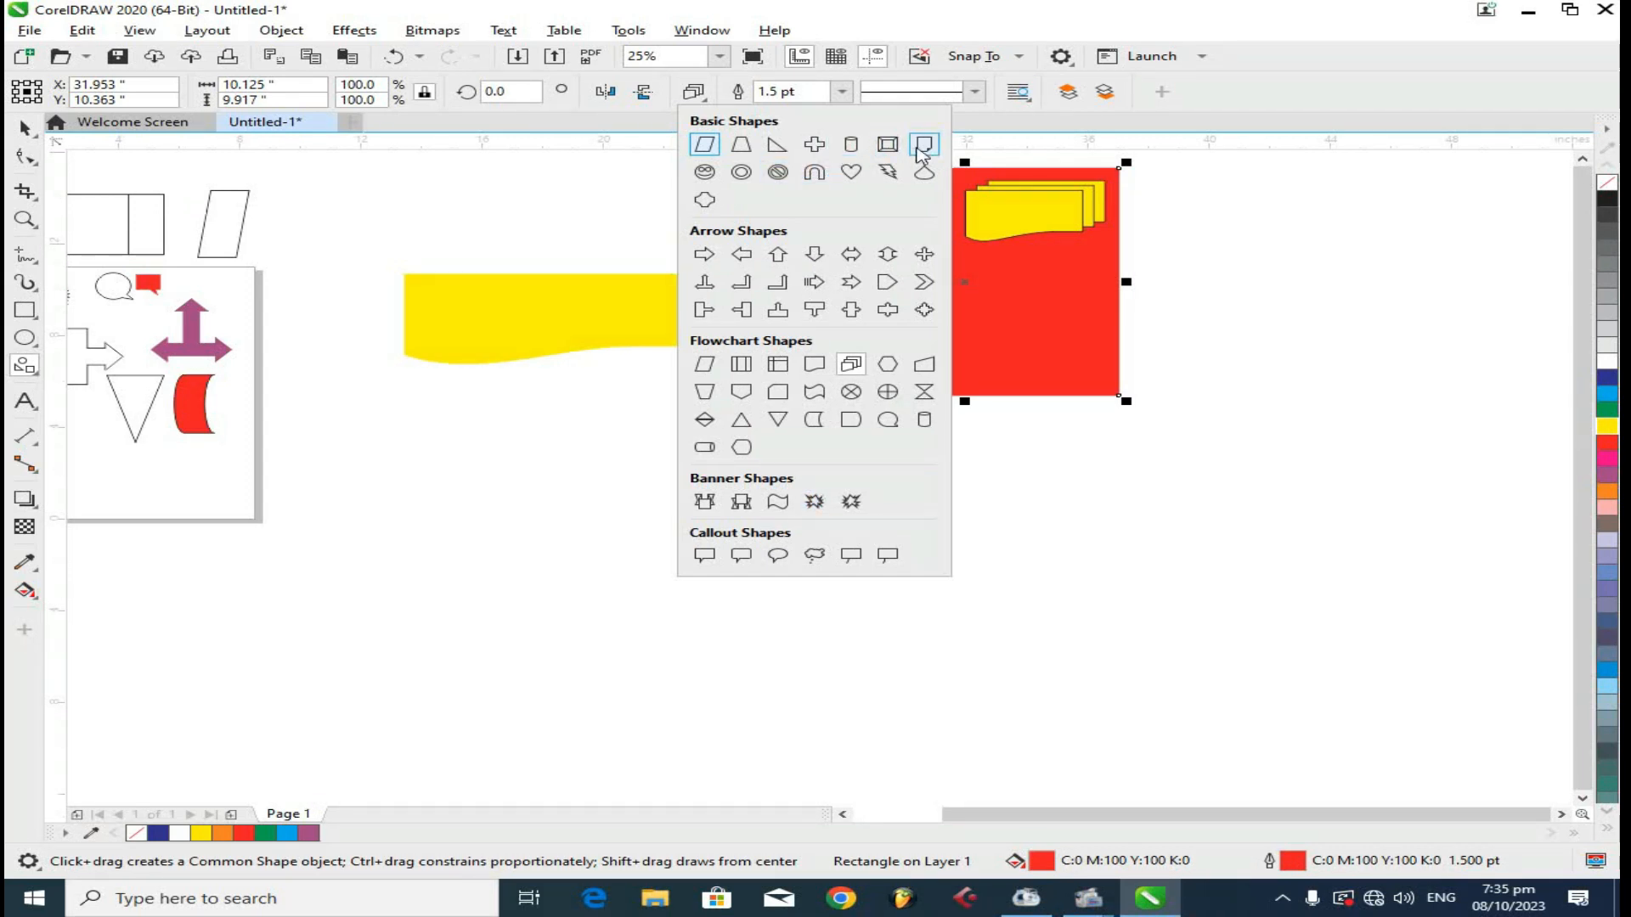
left_click(705, 199)
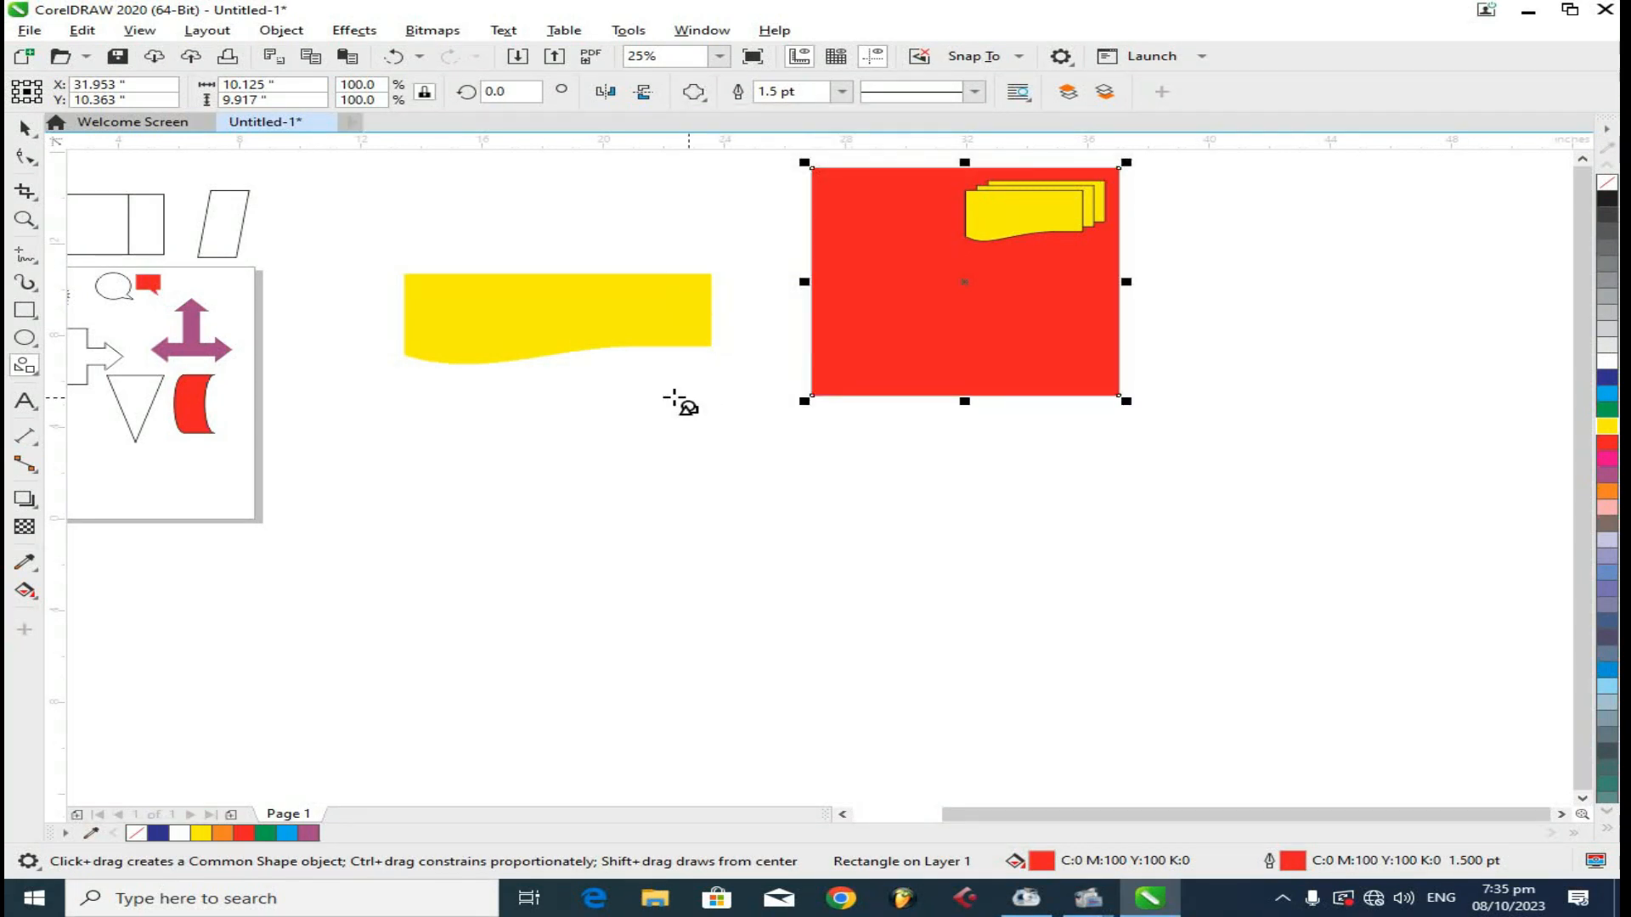
left_click_drag(668, 396, 943, 644)
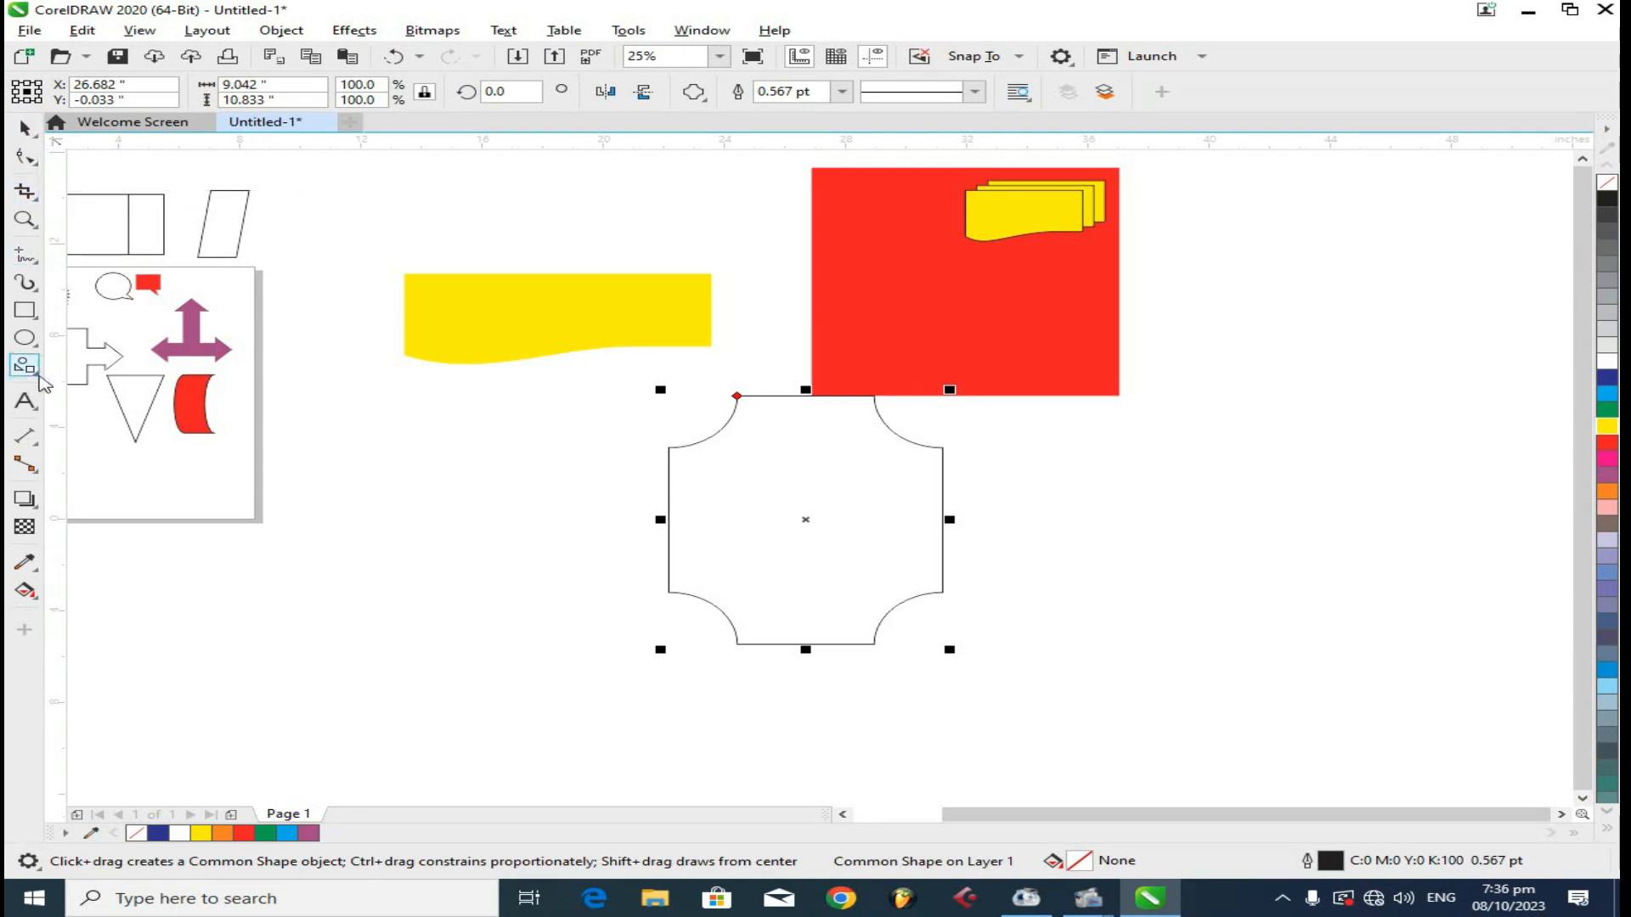
- Draw a D-shaped delay flowchart shape, about 8.33 by 8.58 inches, to the right of the concave-cornered plaque
left_click(36, 373)
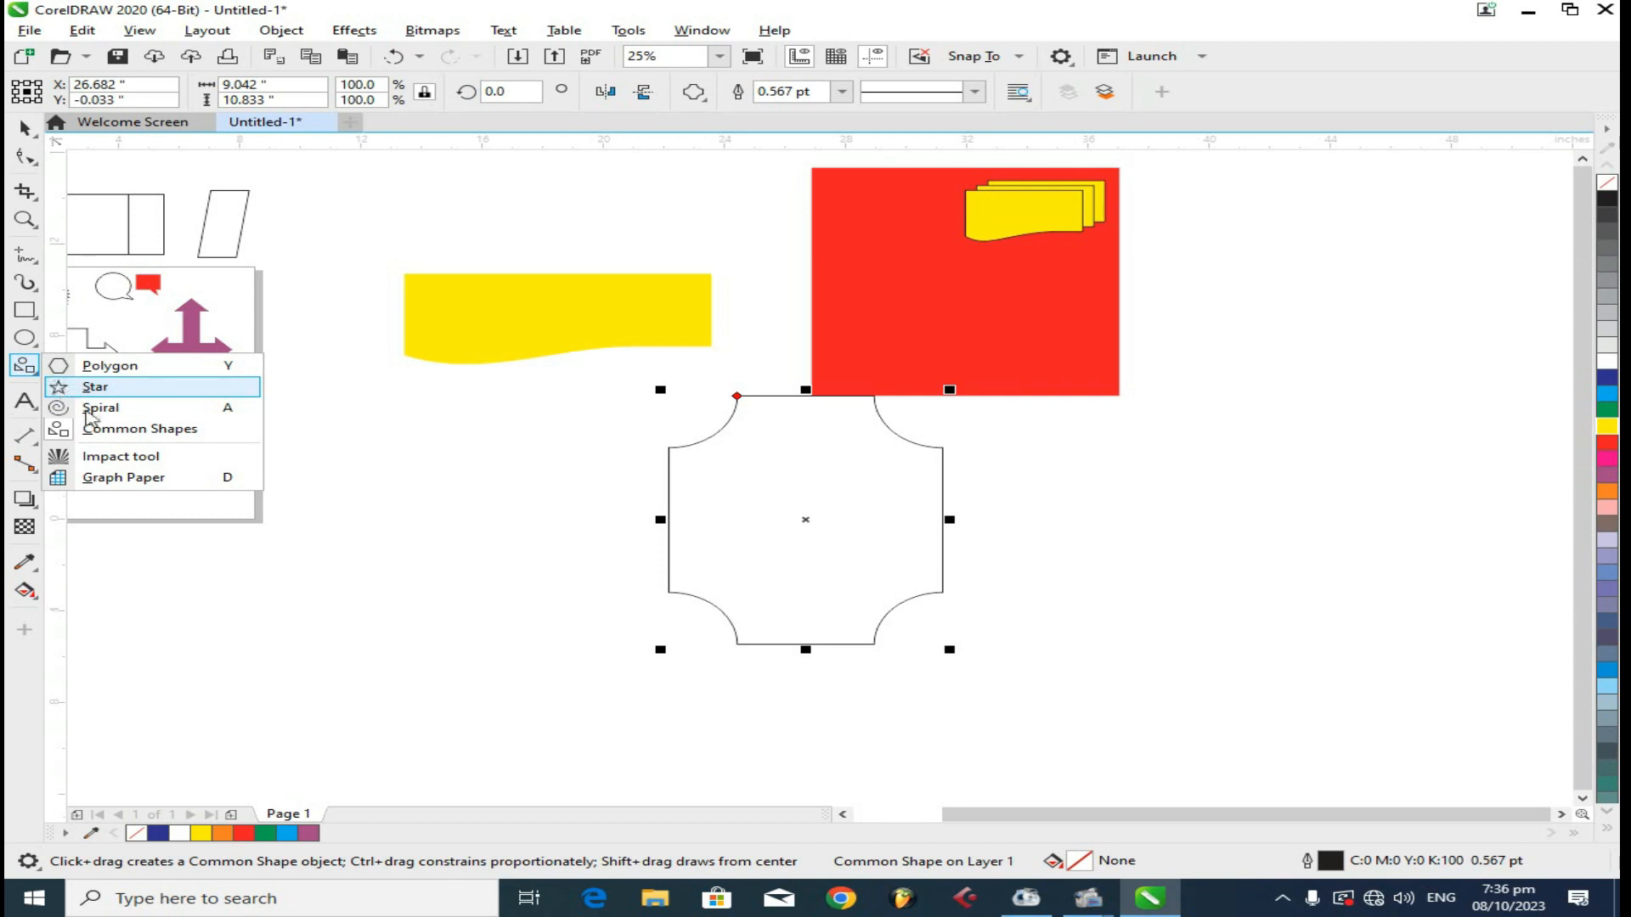
left_click(107, 428)
left_click(693, 92)
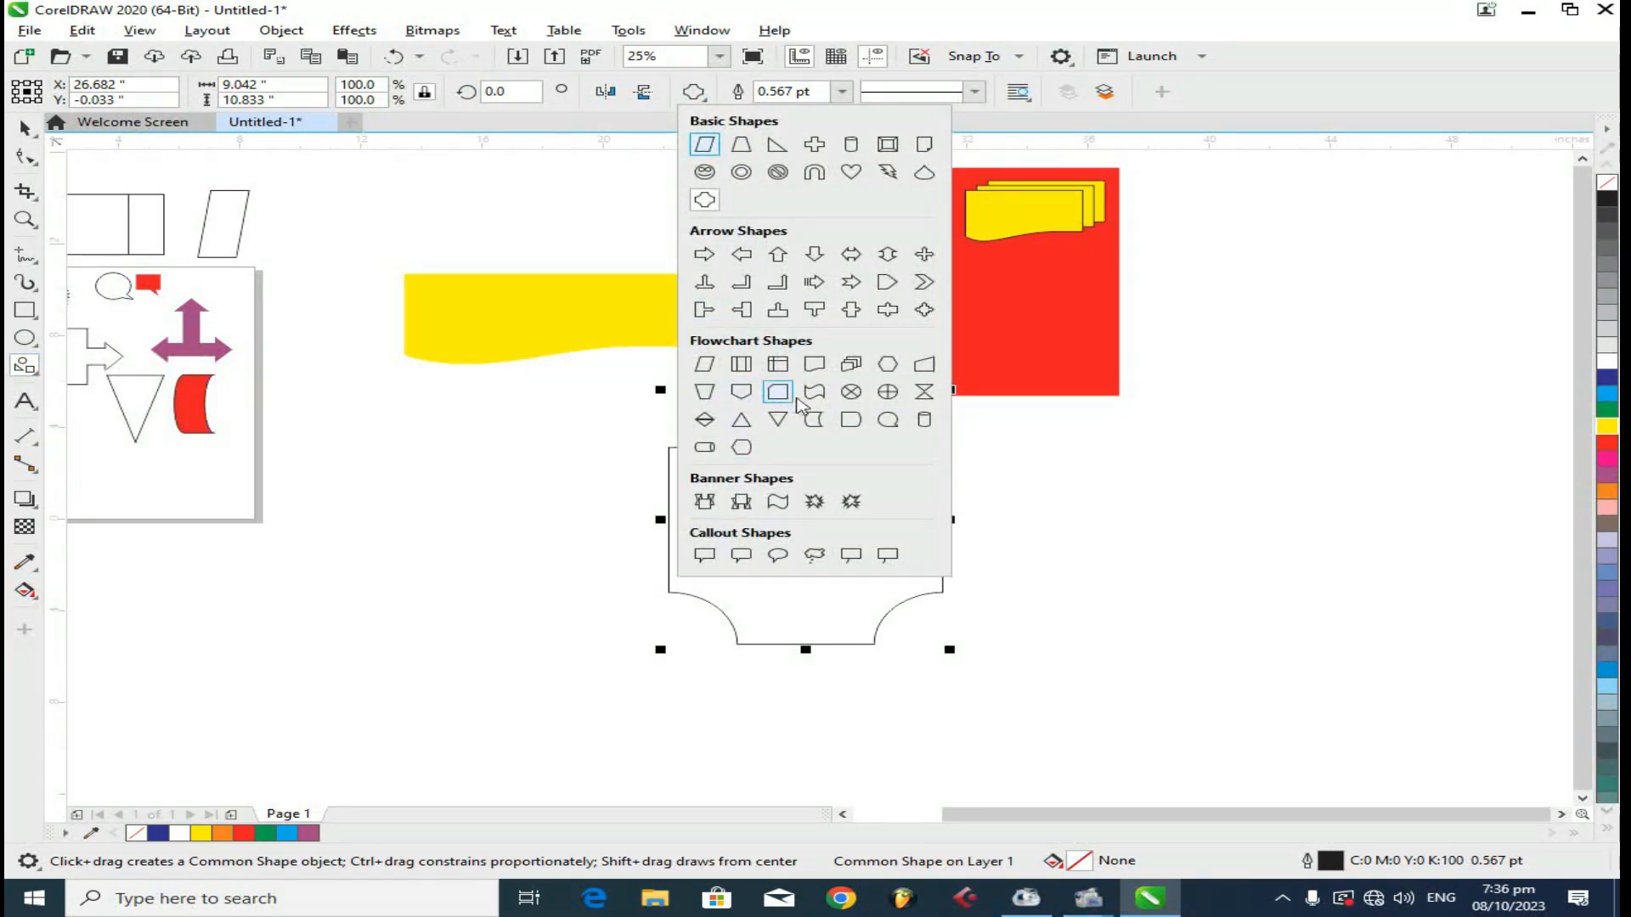
left_click(858, 422)
left_click_drag(1195, 448, 1454, 651)
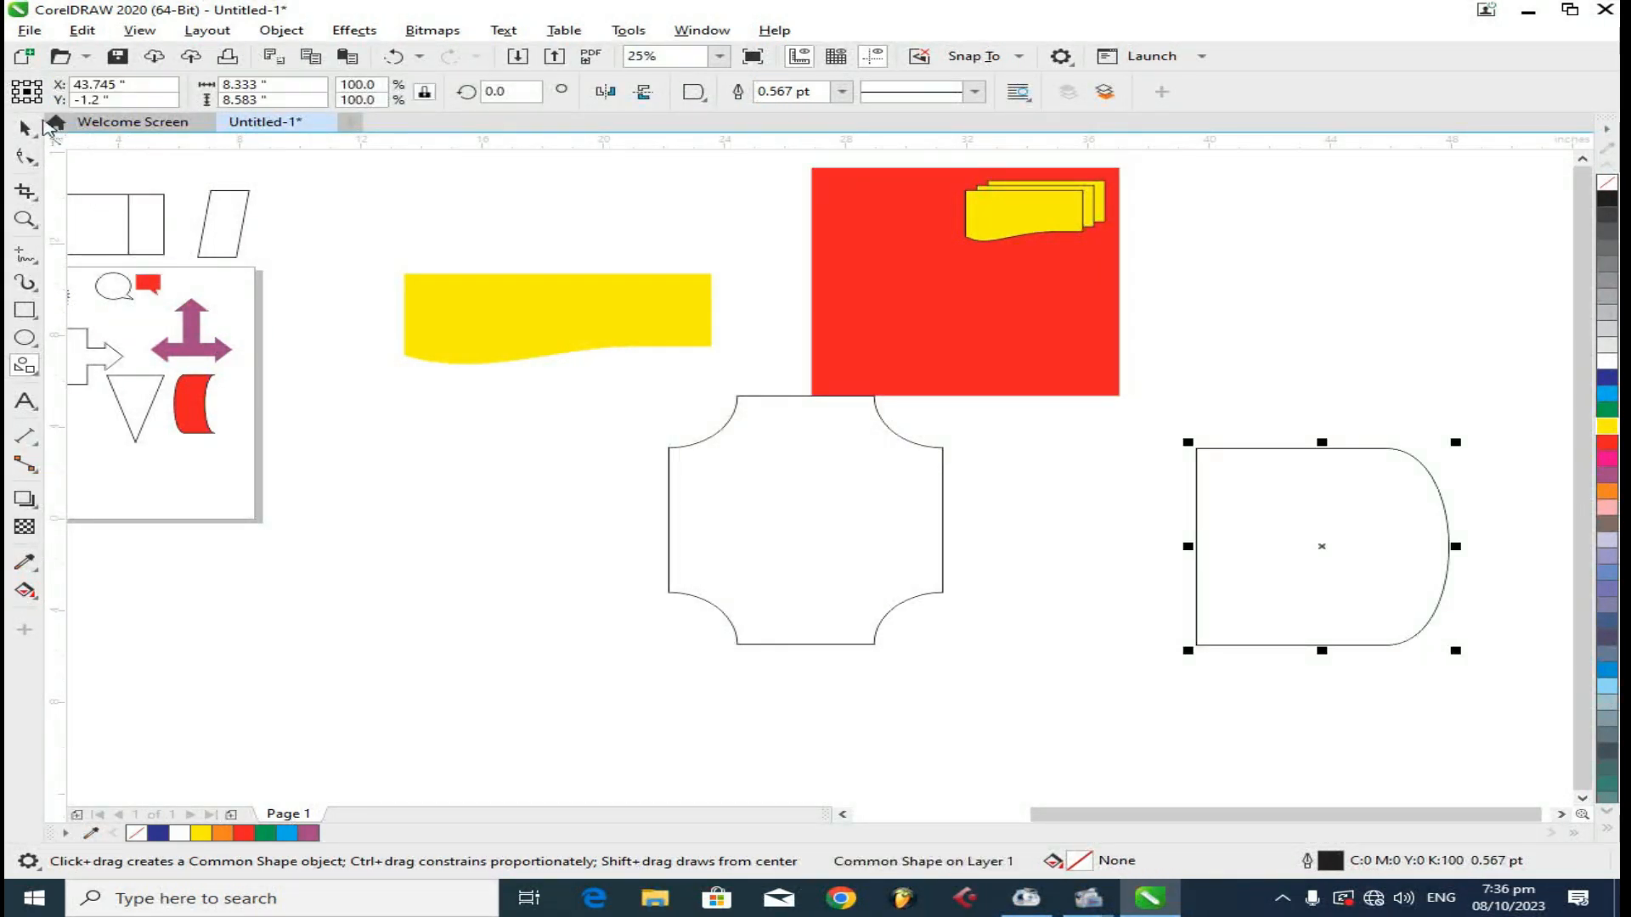
left_click(1082, 481)
- Convert the D-shaped object to curves and move the node where its upper edge meets the arc inward
left_click(25, 156)
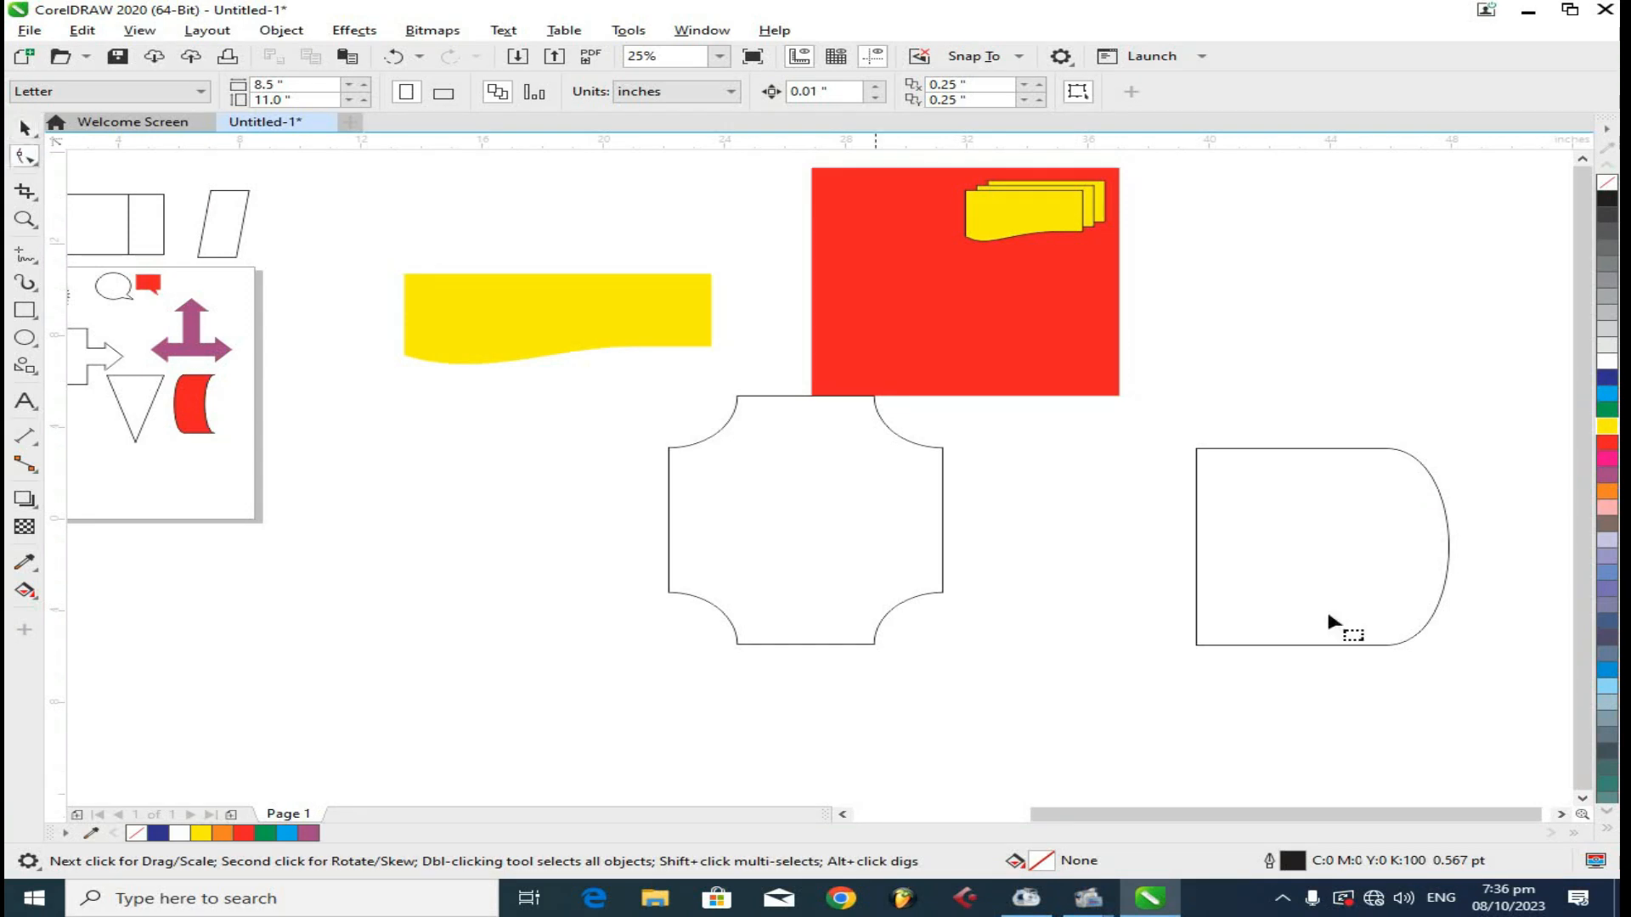
left_click(1380, 564)
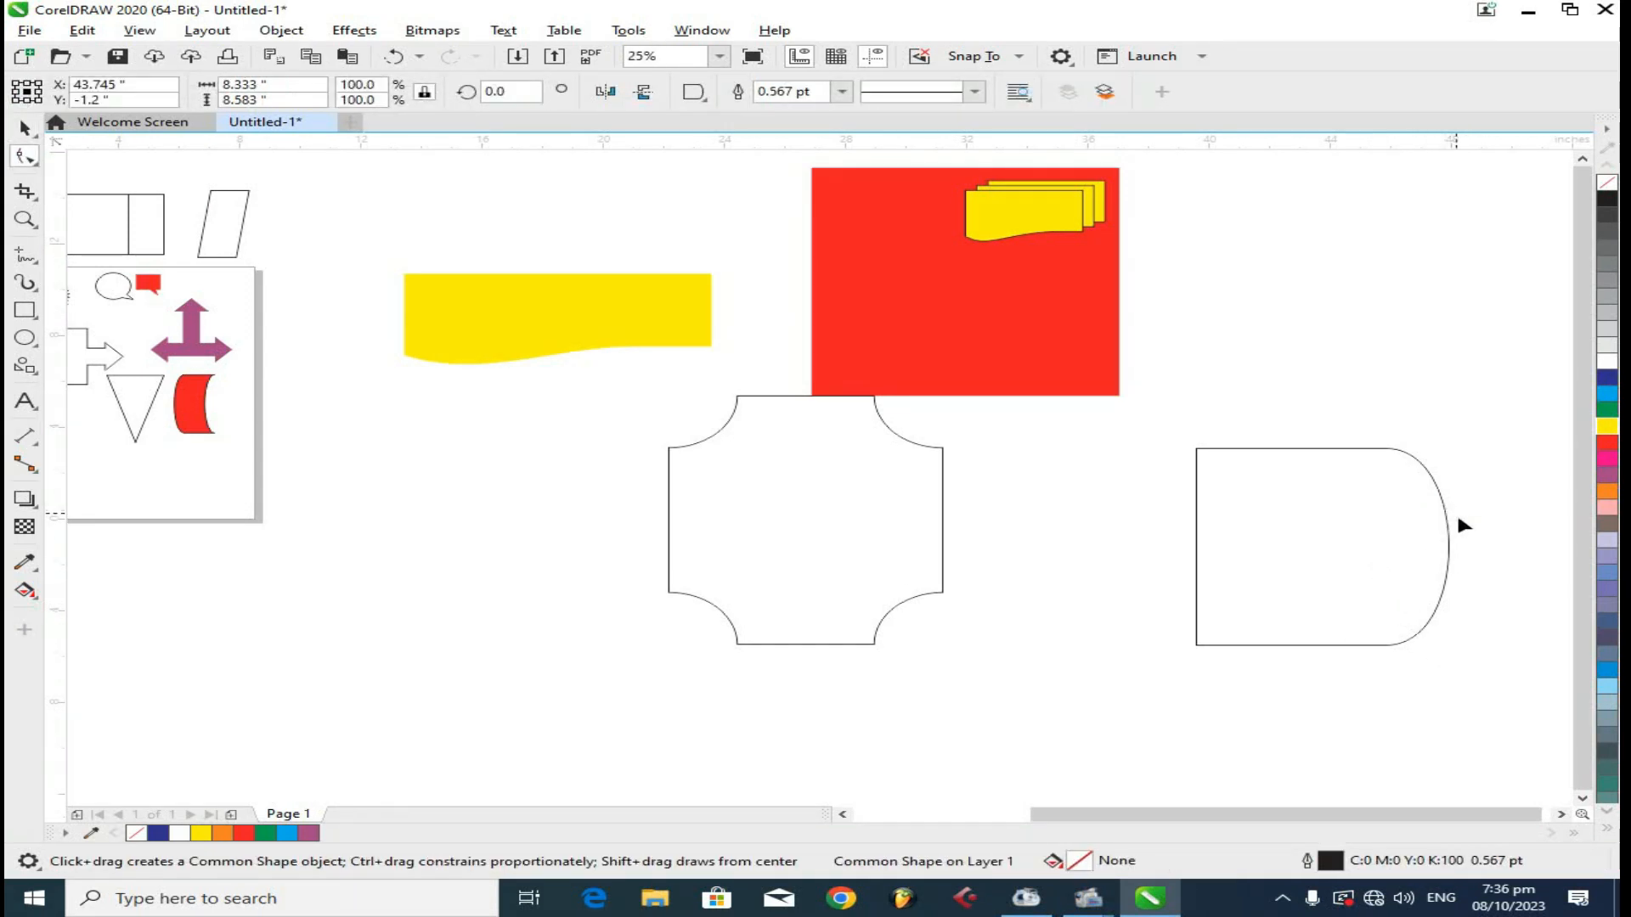
left_click(24, 128)
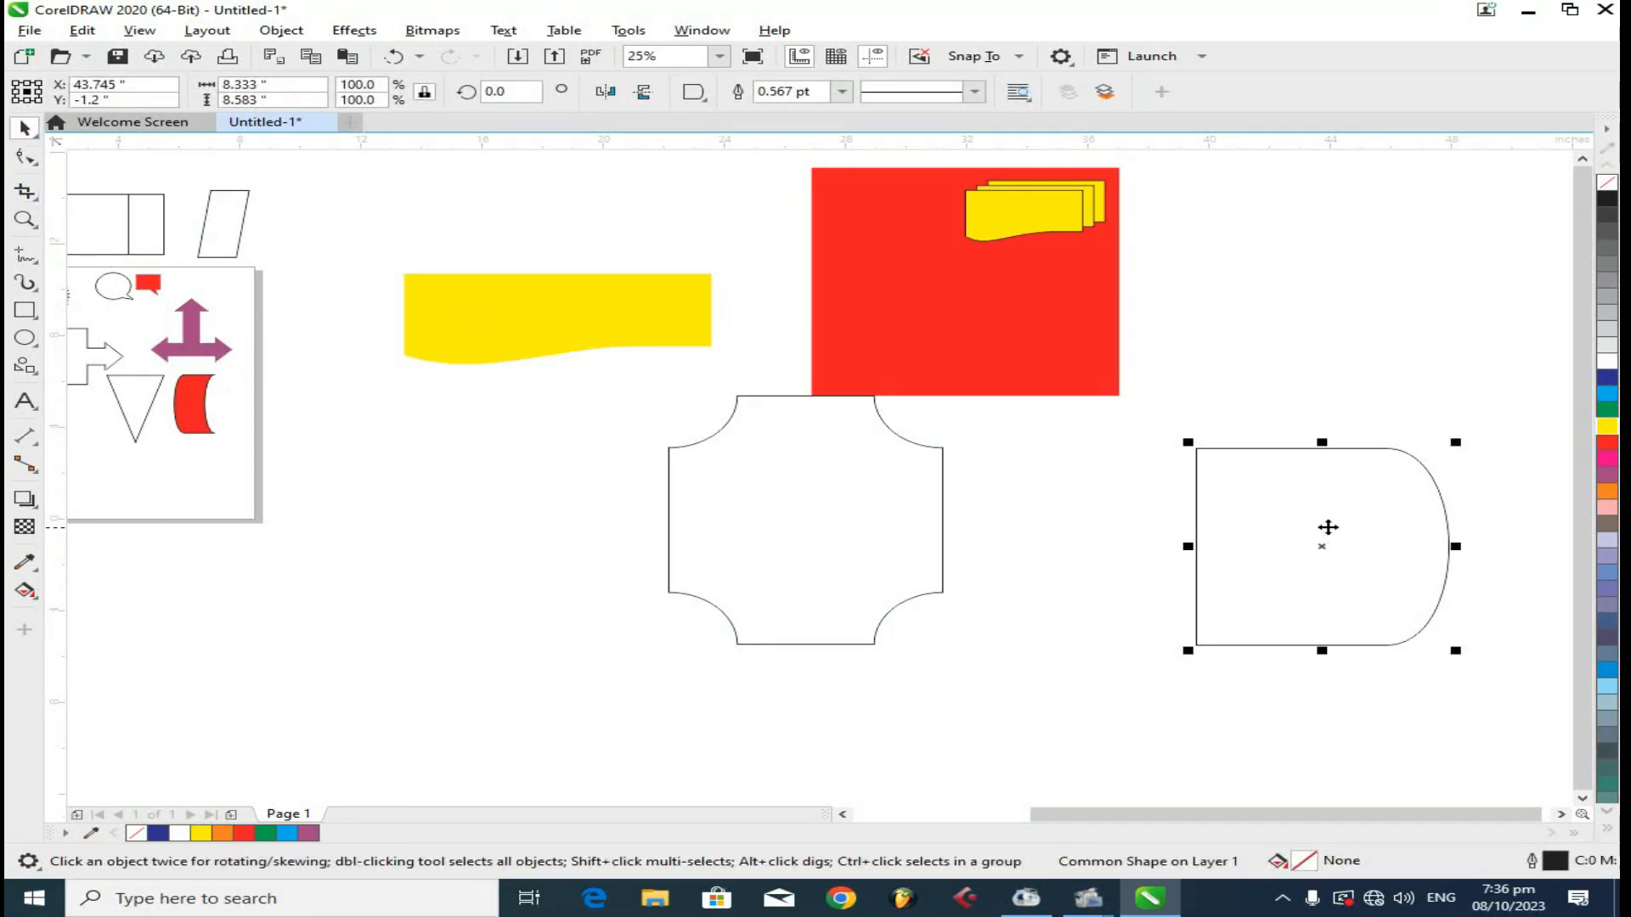
right_click(1330, 528)
left_click(1152, 355)
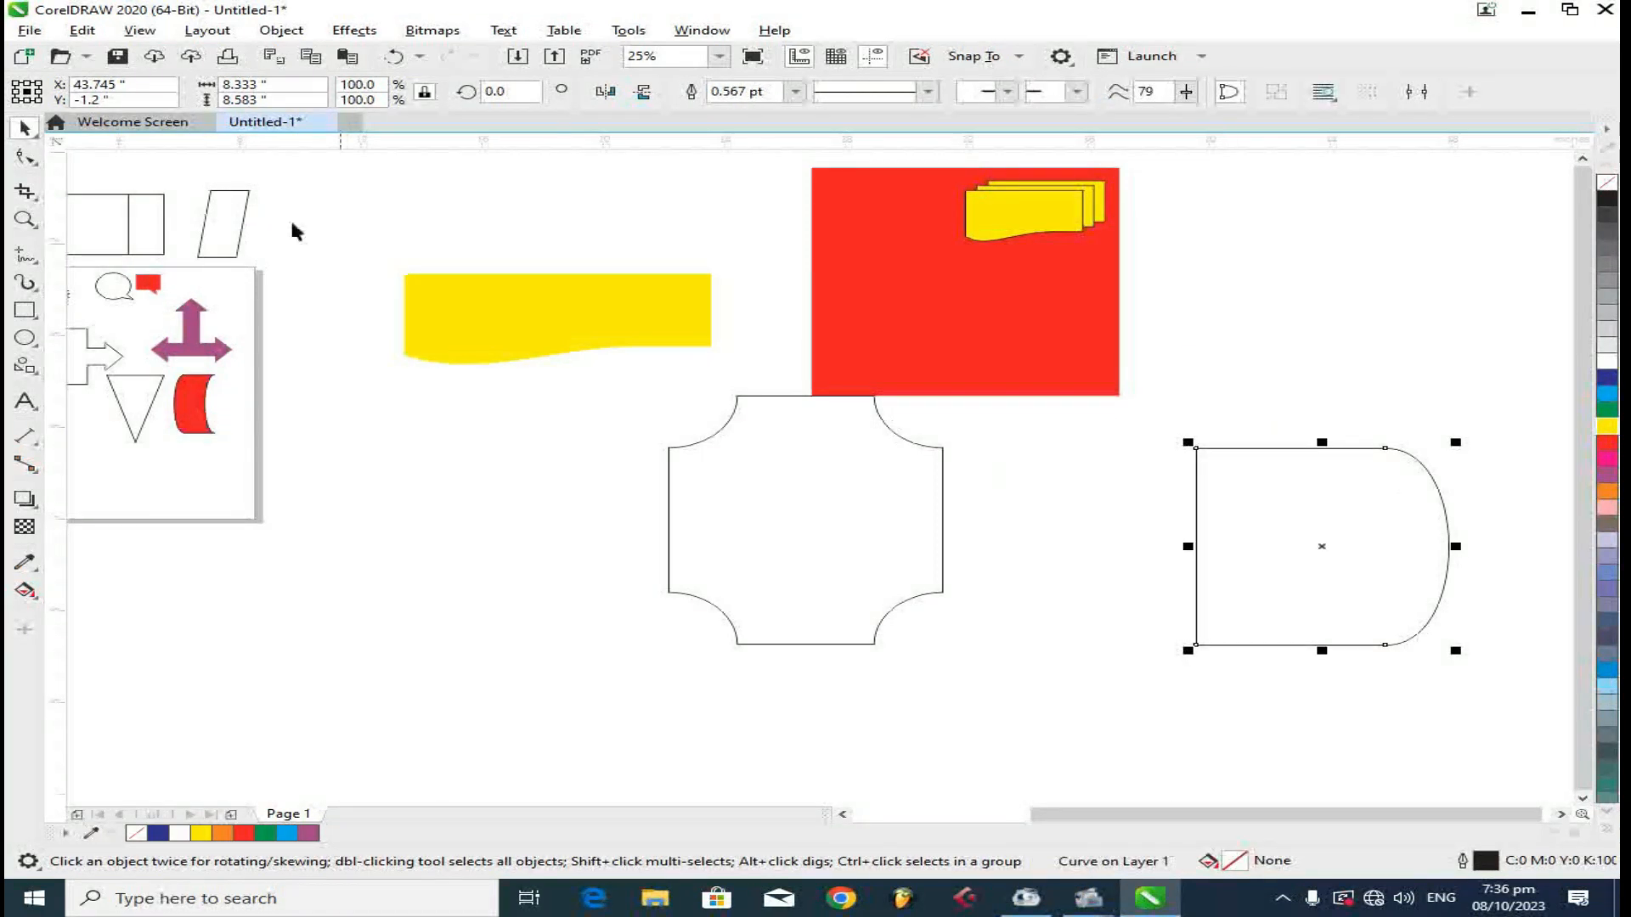
left_click(22, 161)
left_click_drag(1387, 456, 1324, 458)
- Delete the reshaped D-shaped curve
key("z")
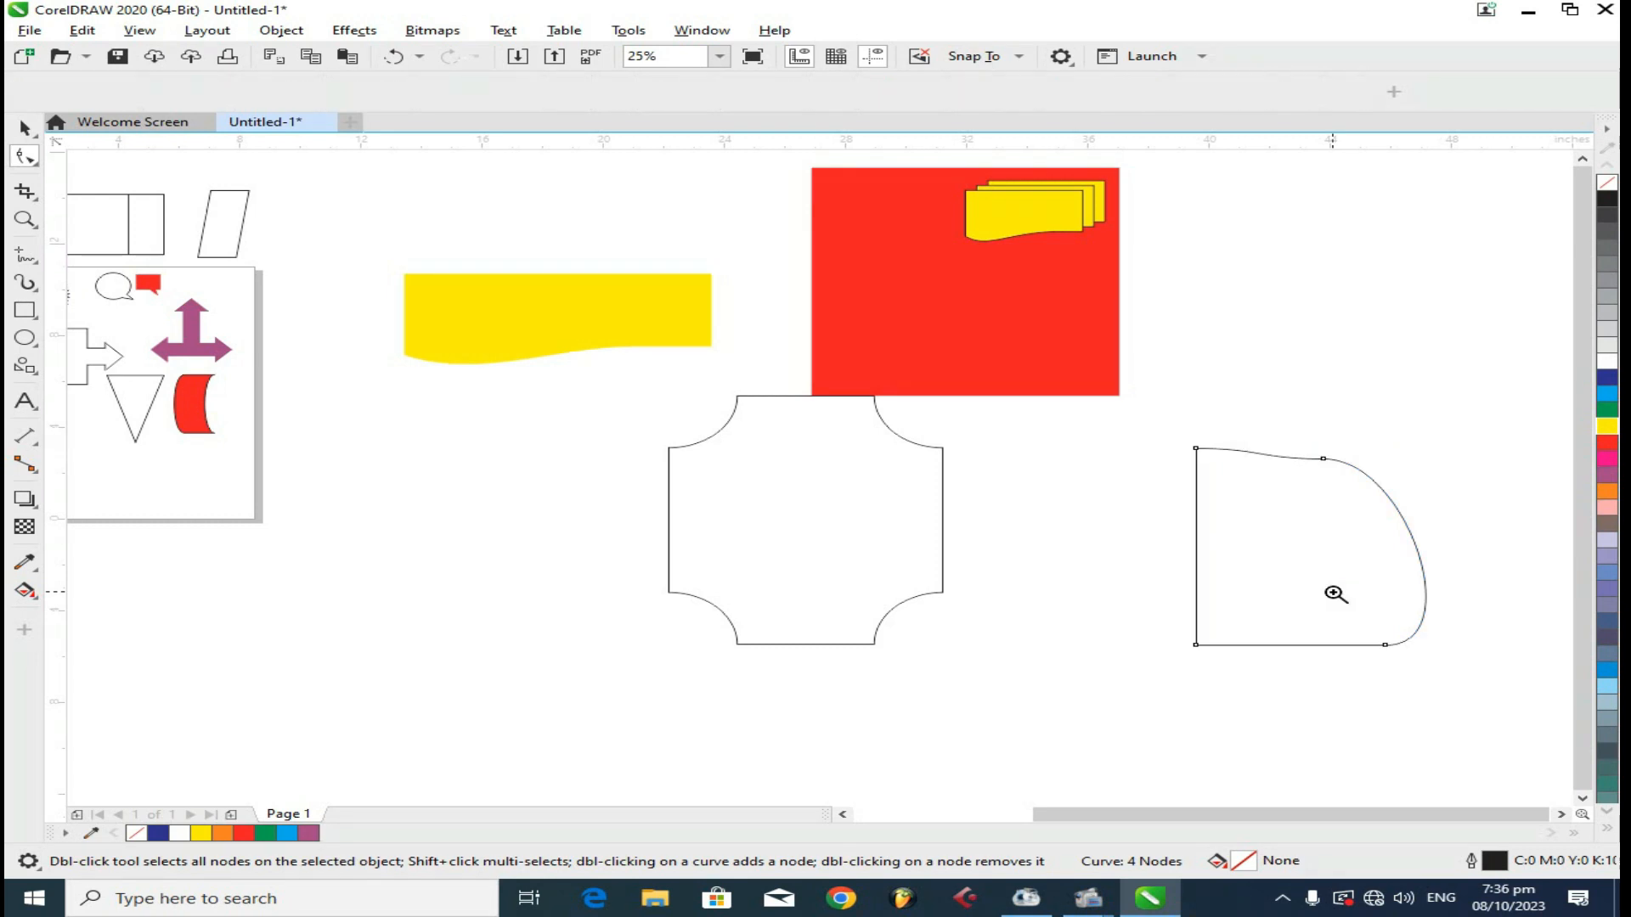
left_click(23, 127)
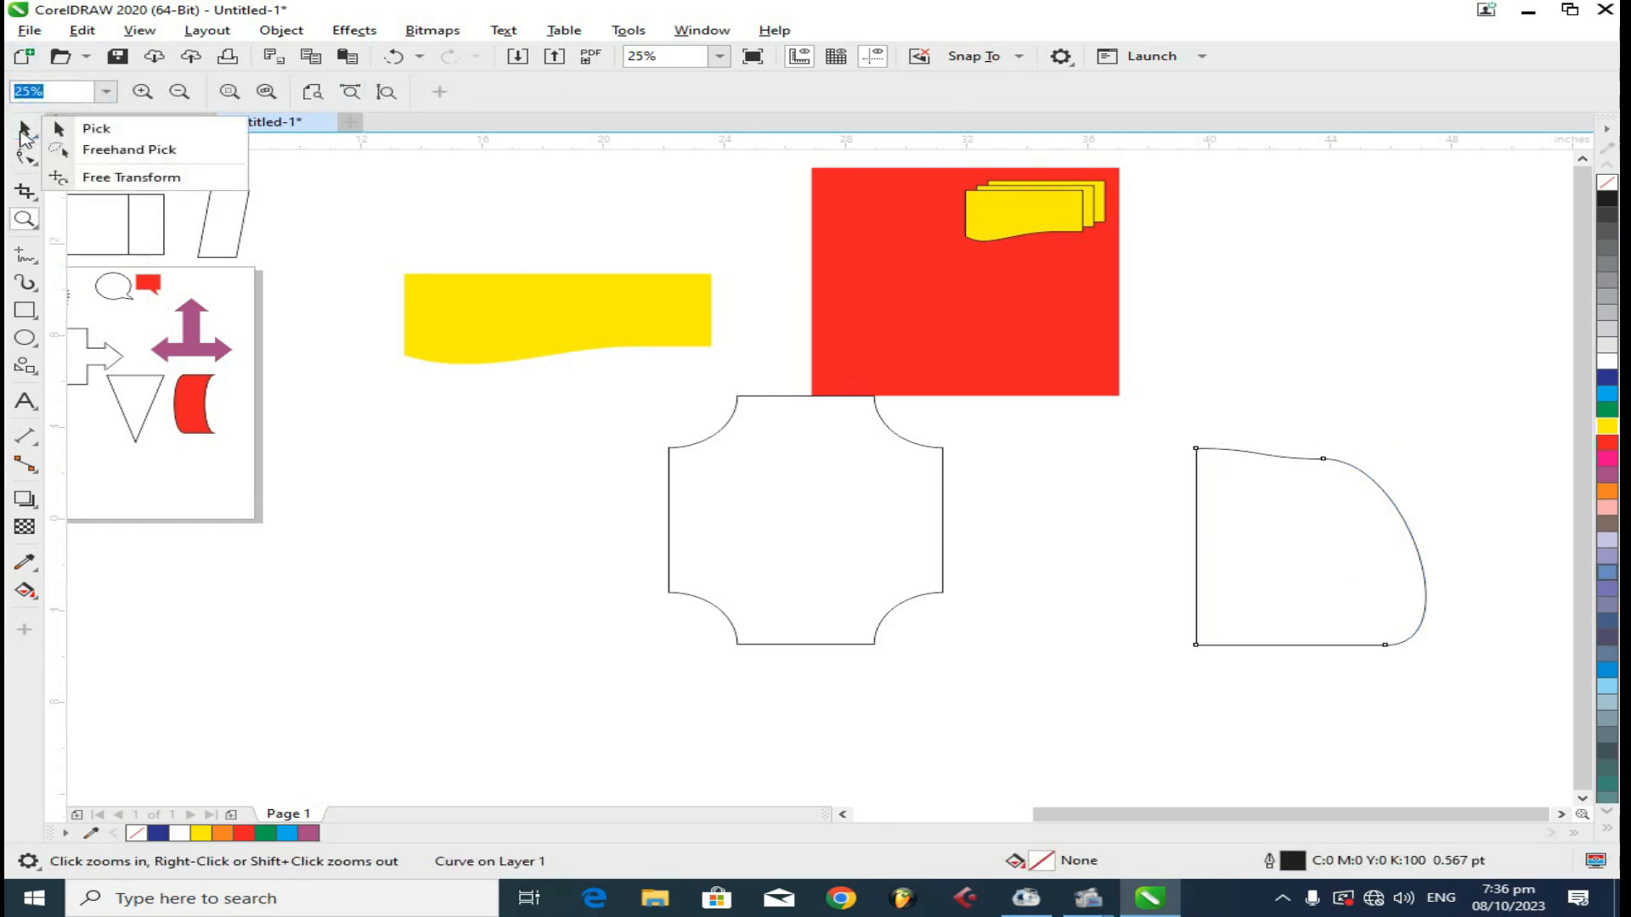
left_click(85, 123)
key("Delete")
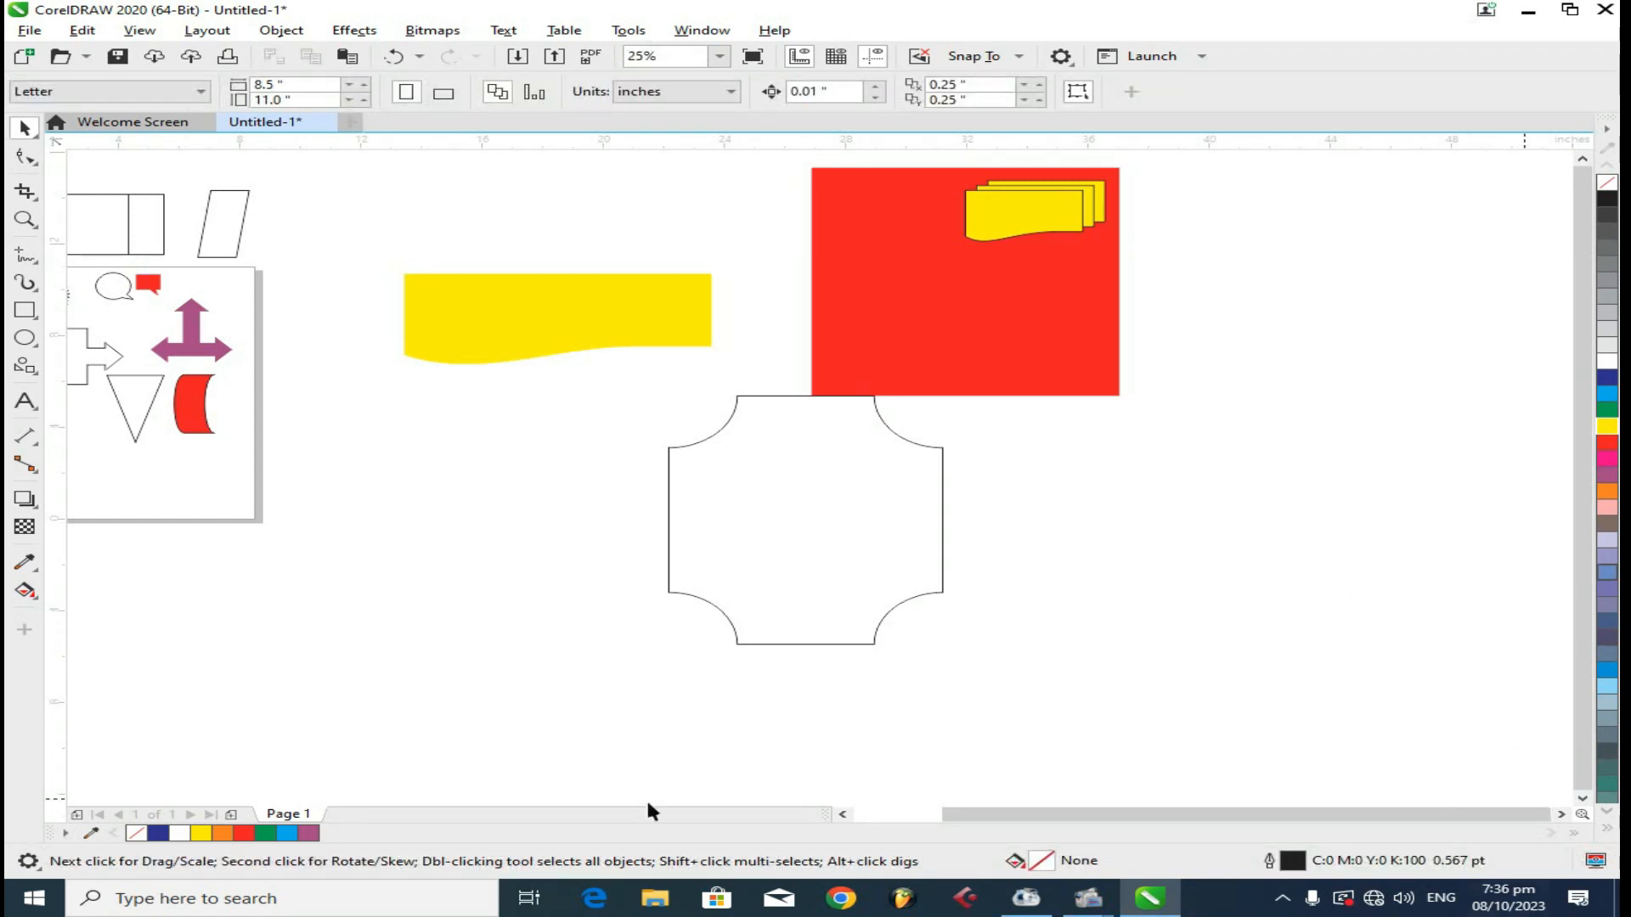
- Draw a large radial shape with the Impact tool below the yellow wavy shape and move it onto the red rectangle
left_click(34, 374)
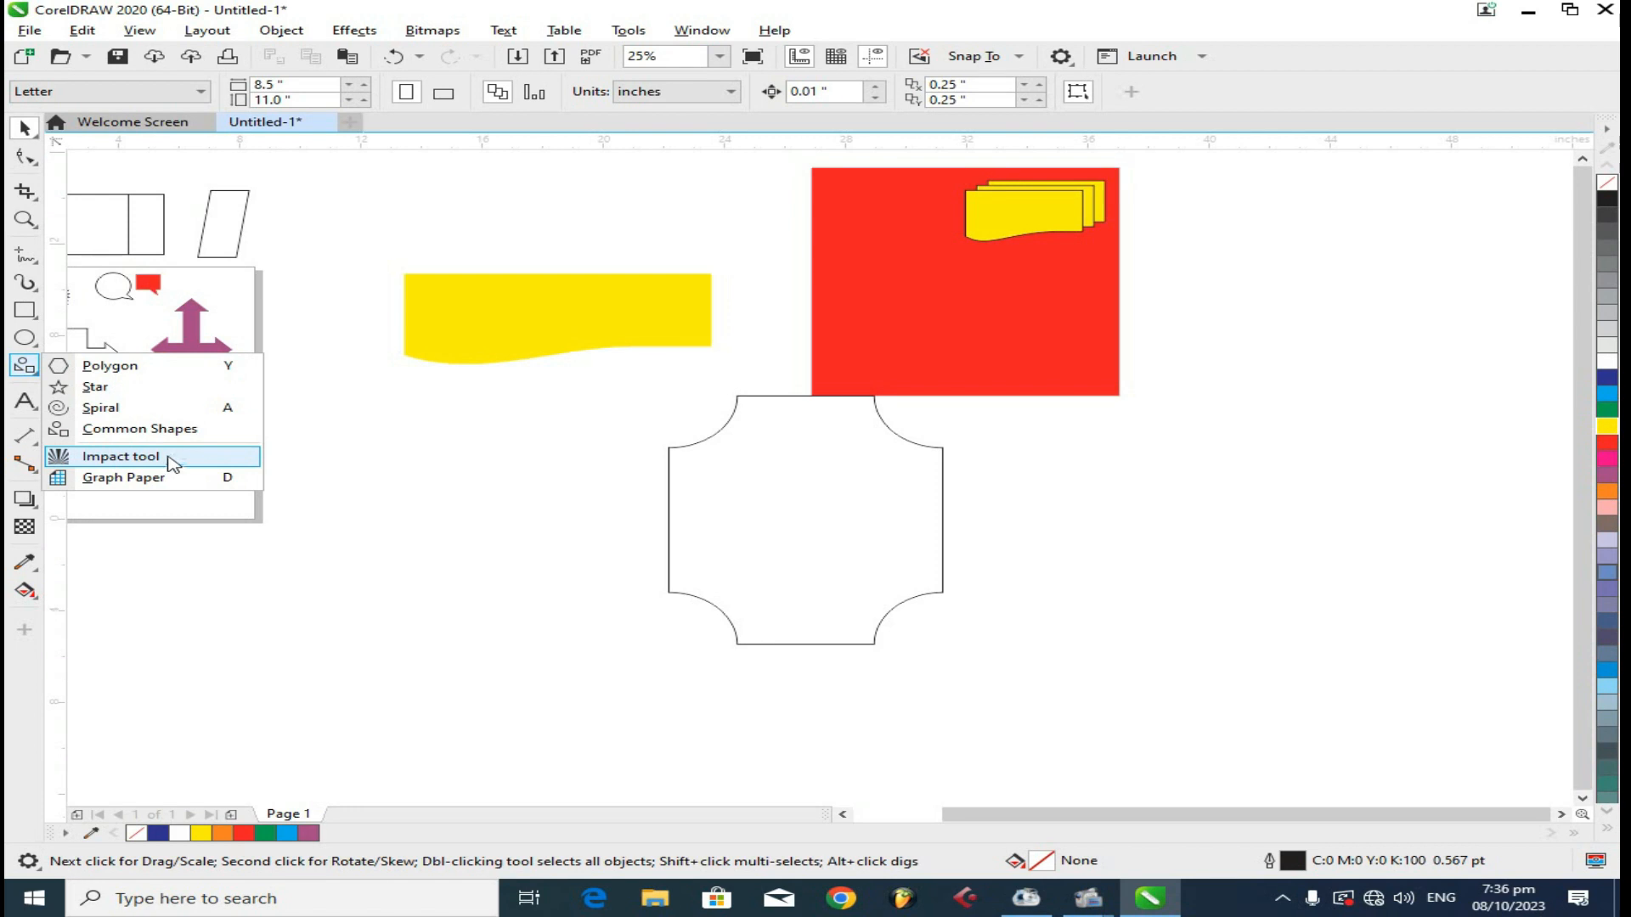
left_click(120, 457)
left_click_drag(491, 455, 707, 672)
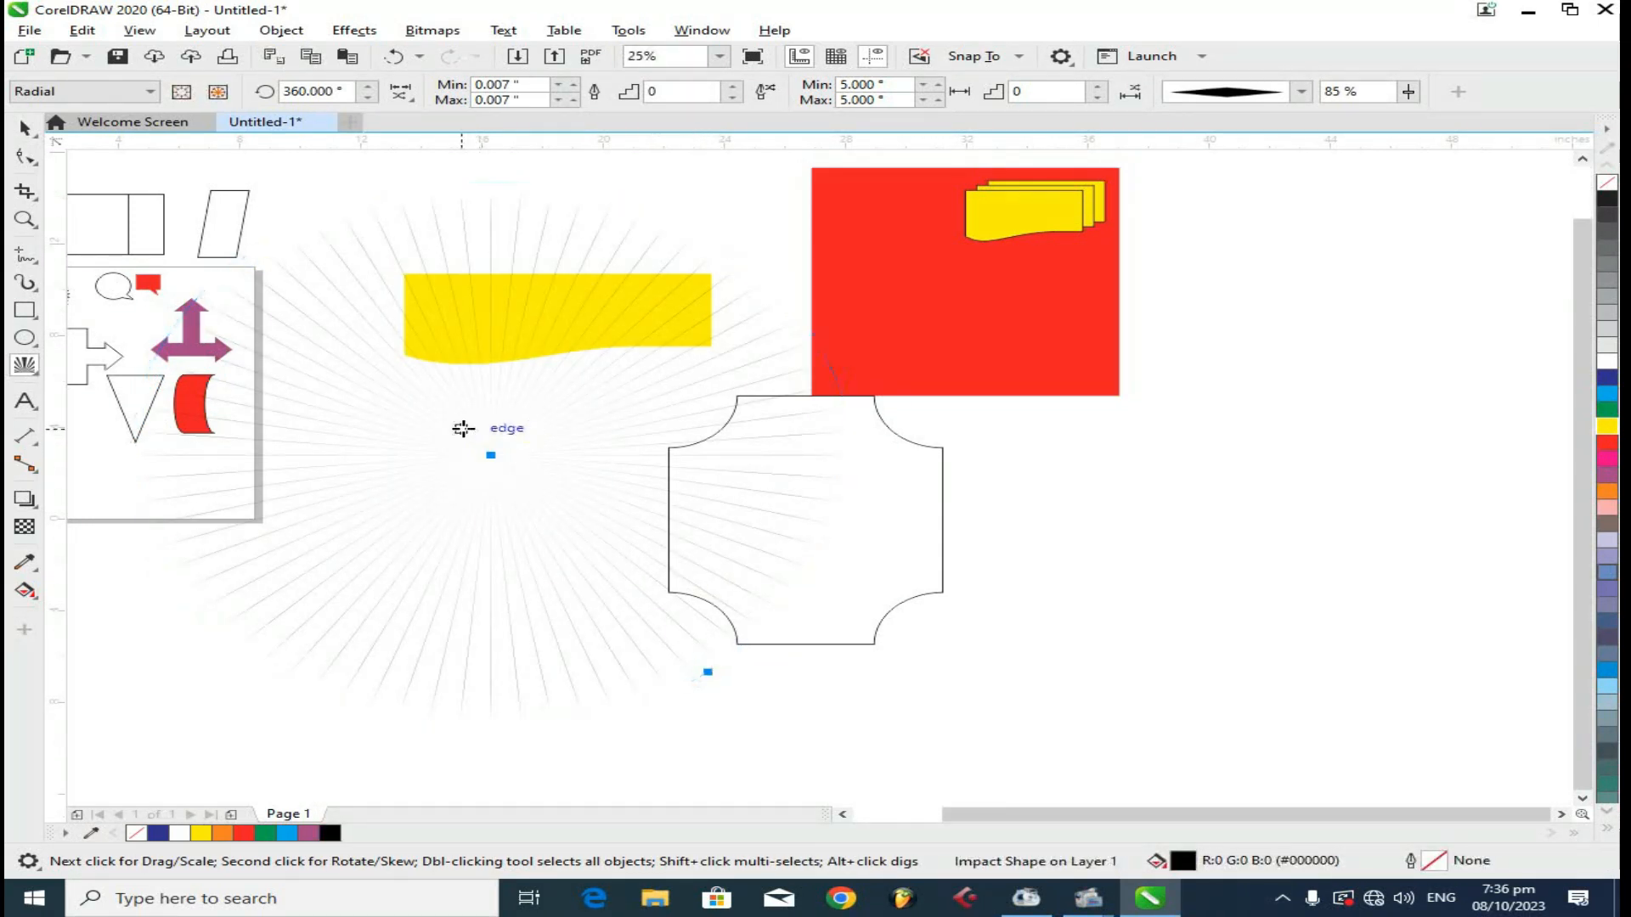
scroll(571, 447, "down", 1)
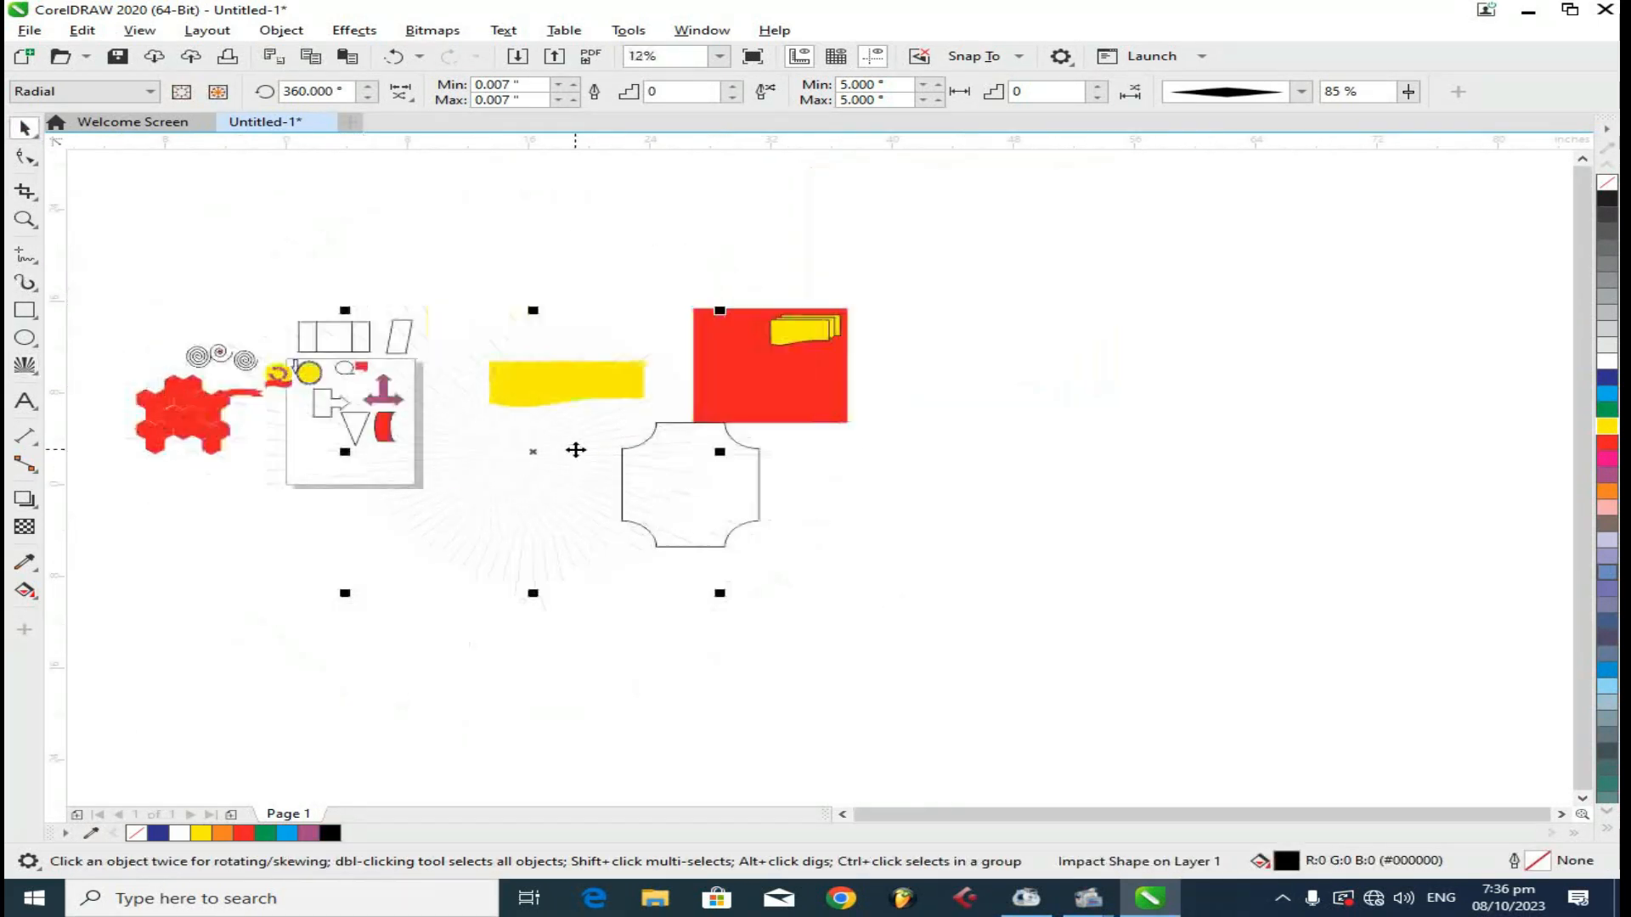
left_click_drag(513, 455, 756, 364)
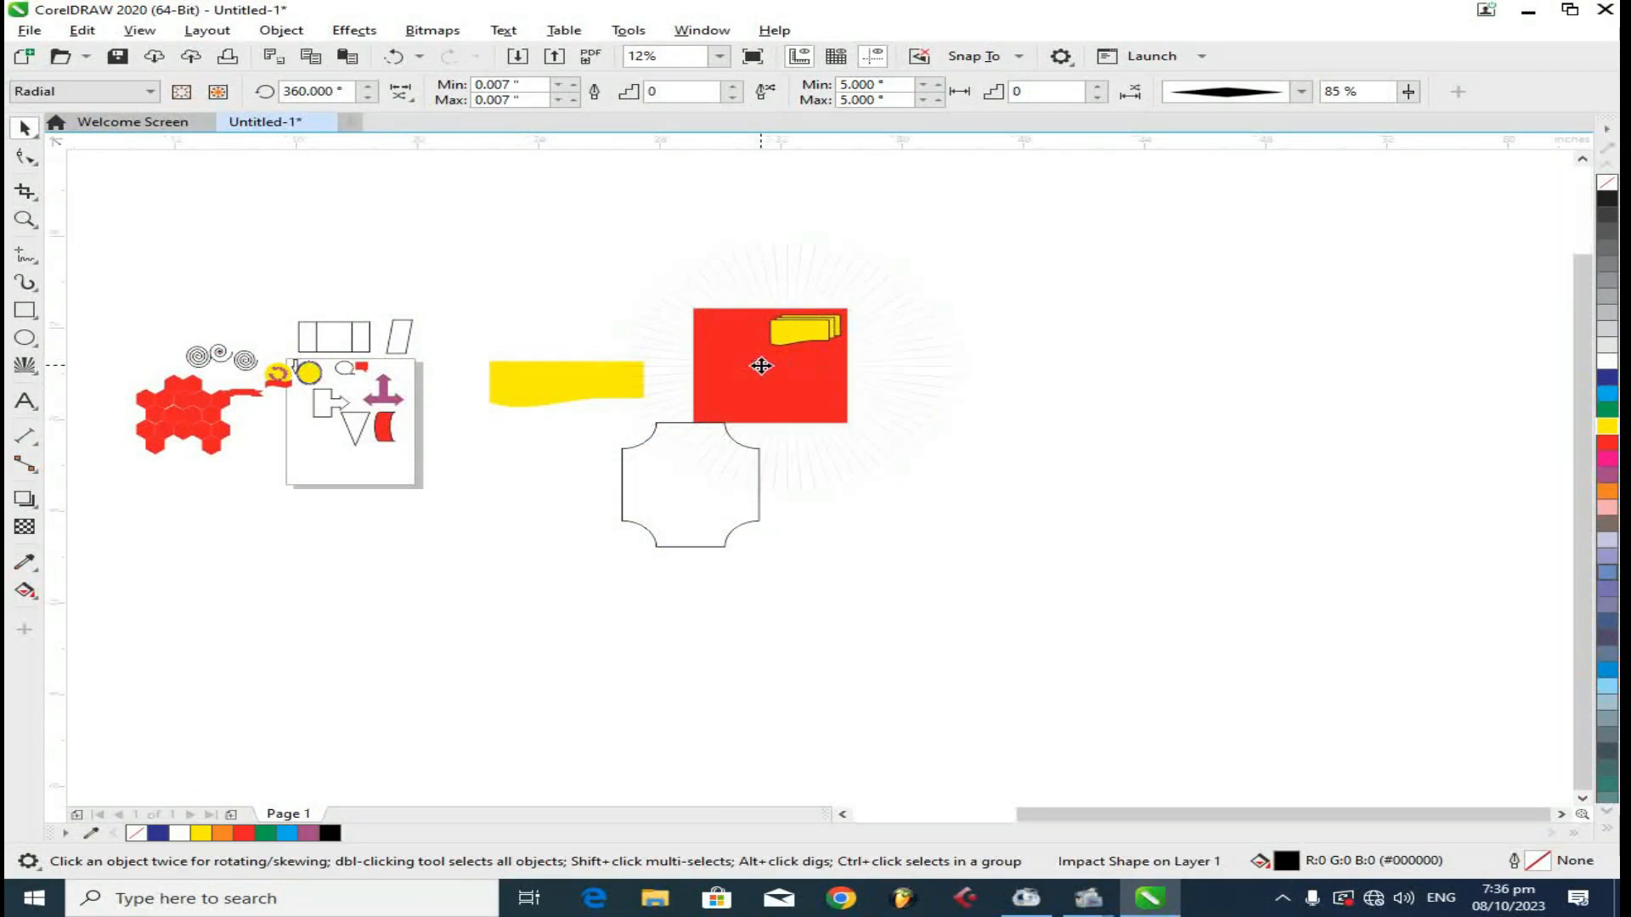
- Give the impact shape a yellow fill and outline (C:0 M:0 Y:100 K:0) and shift it nearer the red rectangle's centre
scroll(757, 365, "up", 2)
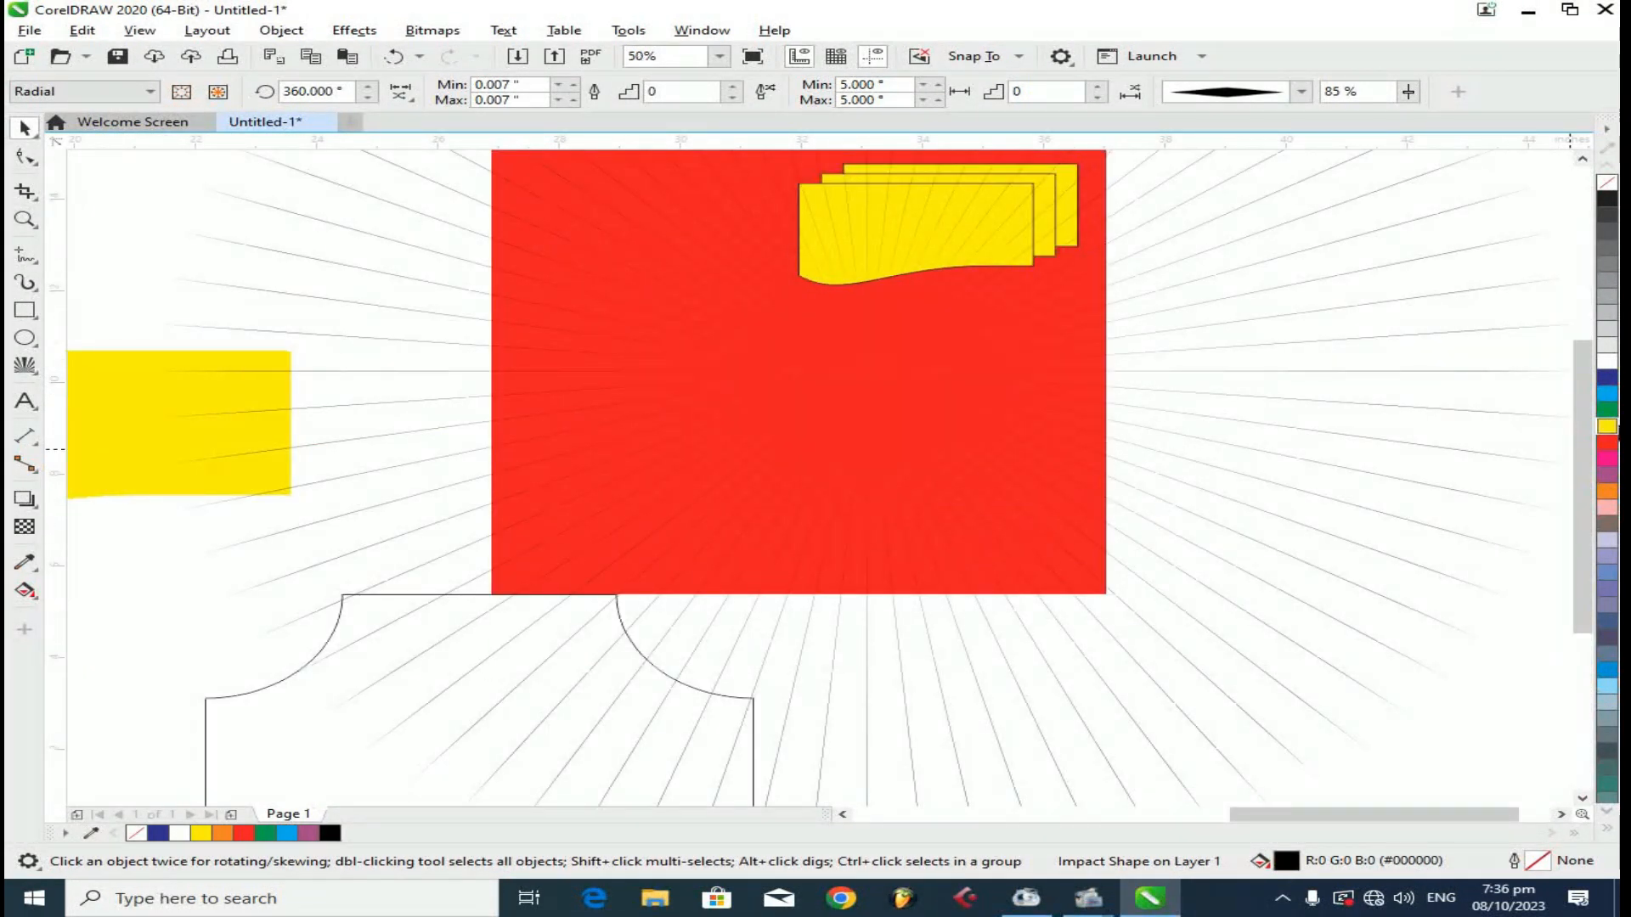
left_click(1608, 426)
right_click(1608, 427)
left_click_drag(868, 369, 777, 360)
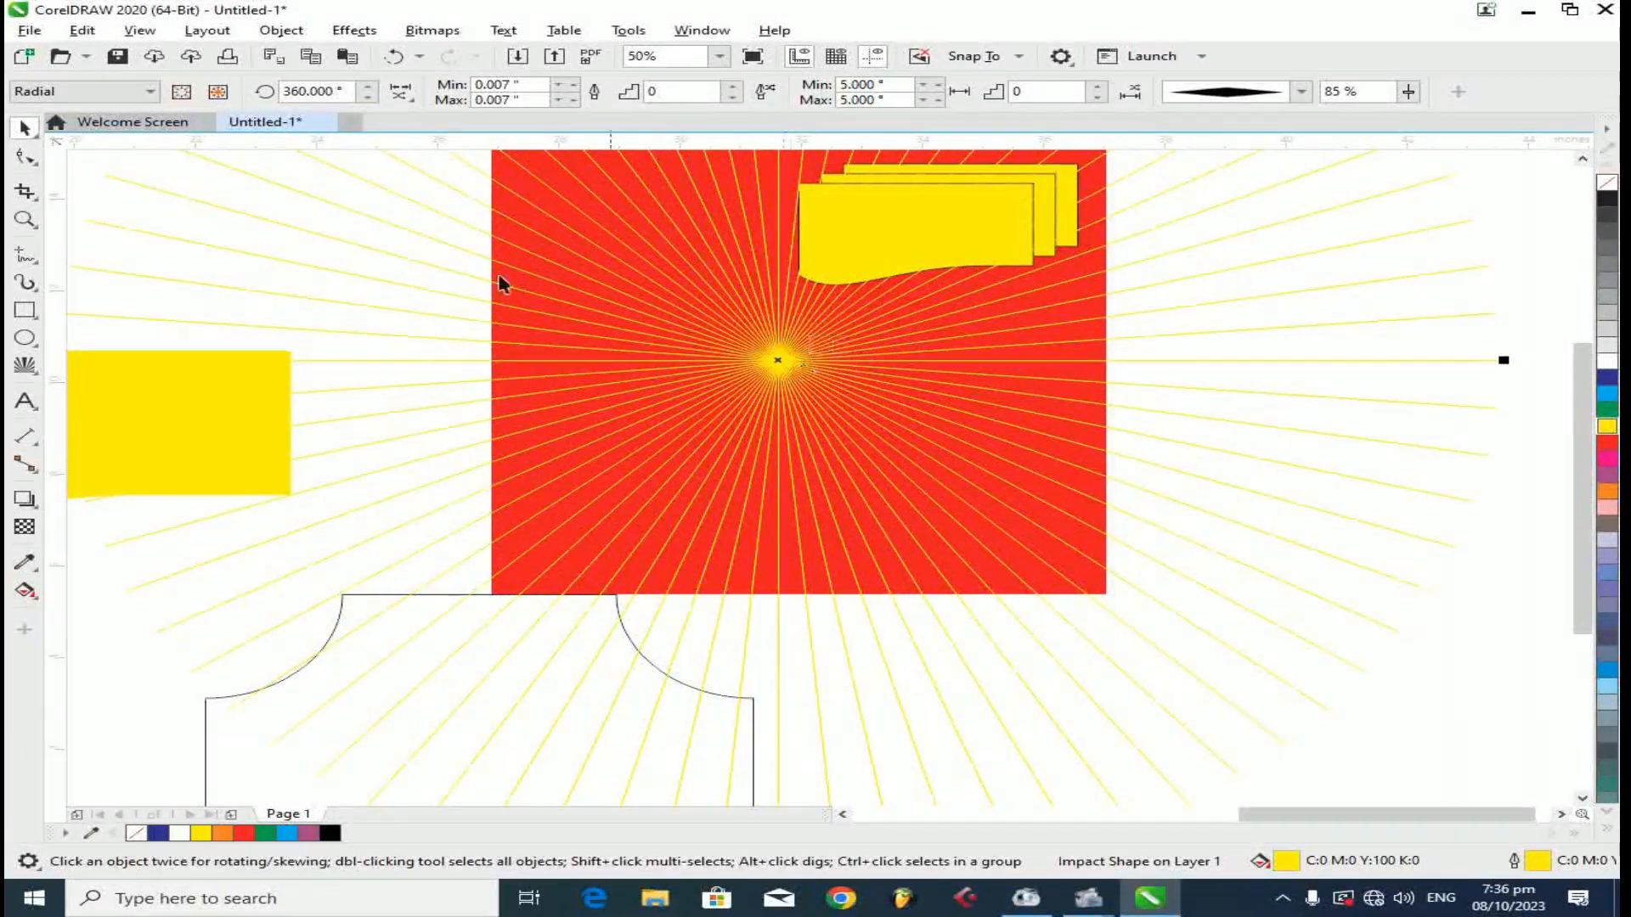
- Set the yellow impact shape's width step to 67 and try to pick an object as its boundary, declining to retry
left_click(217, 91)
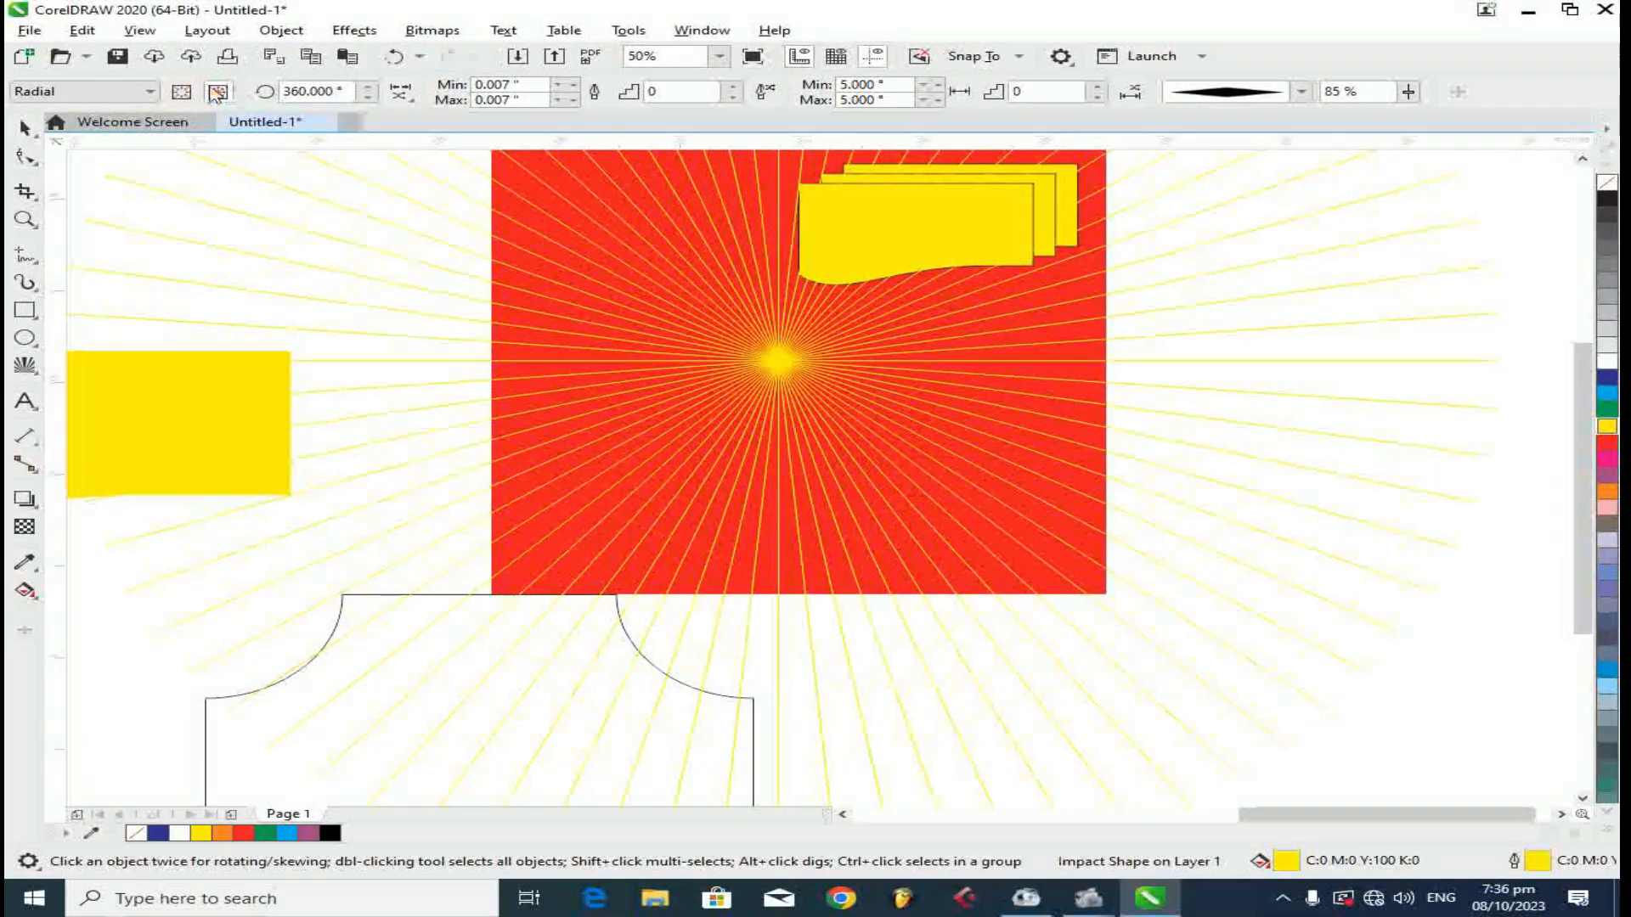
left_click(109, 96)
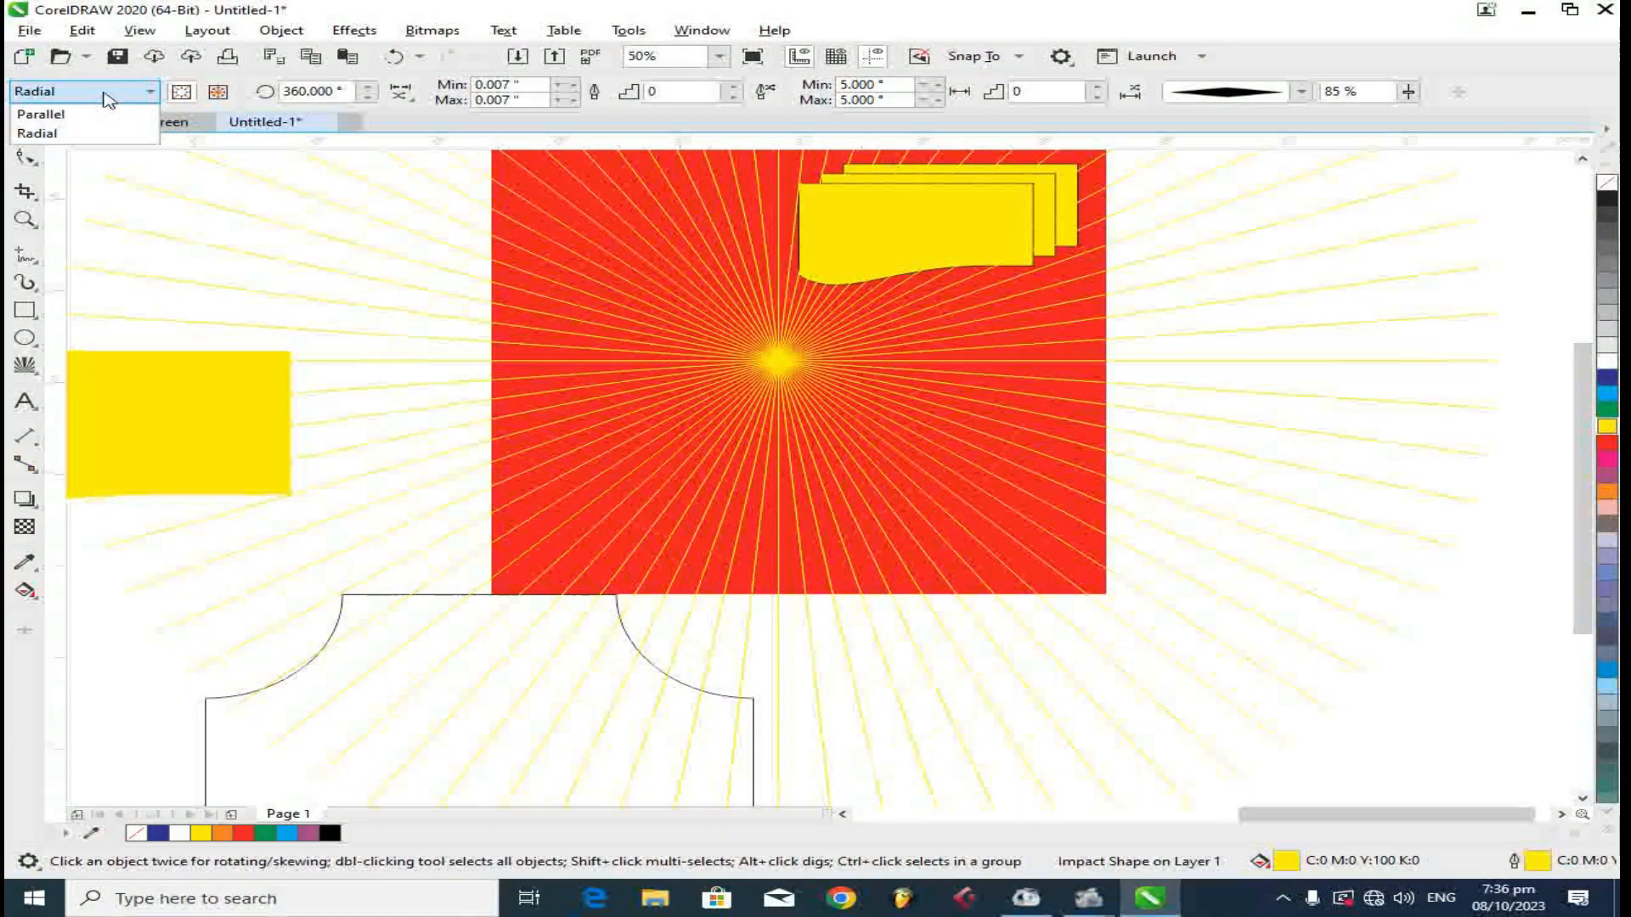
left_click(104, 93)
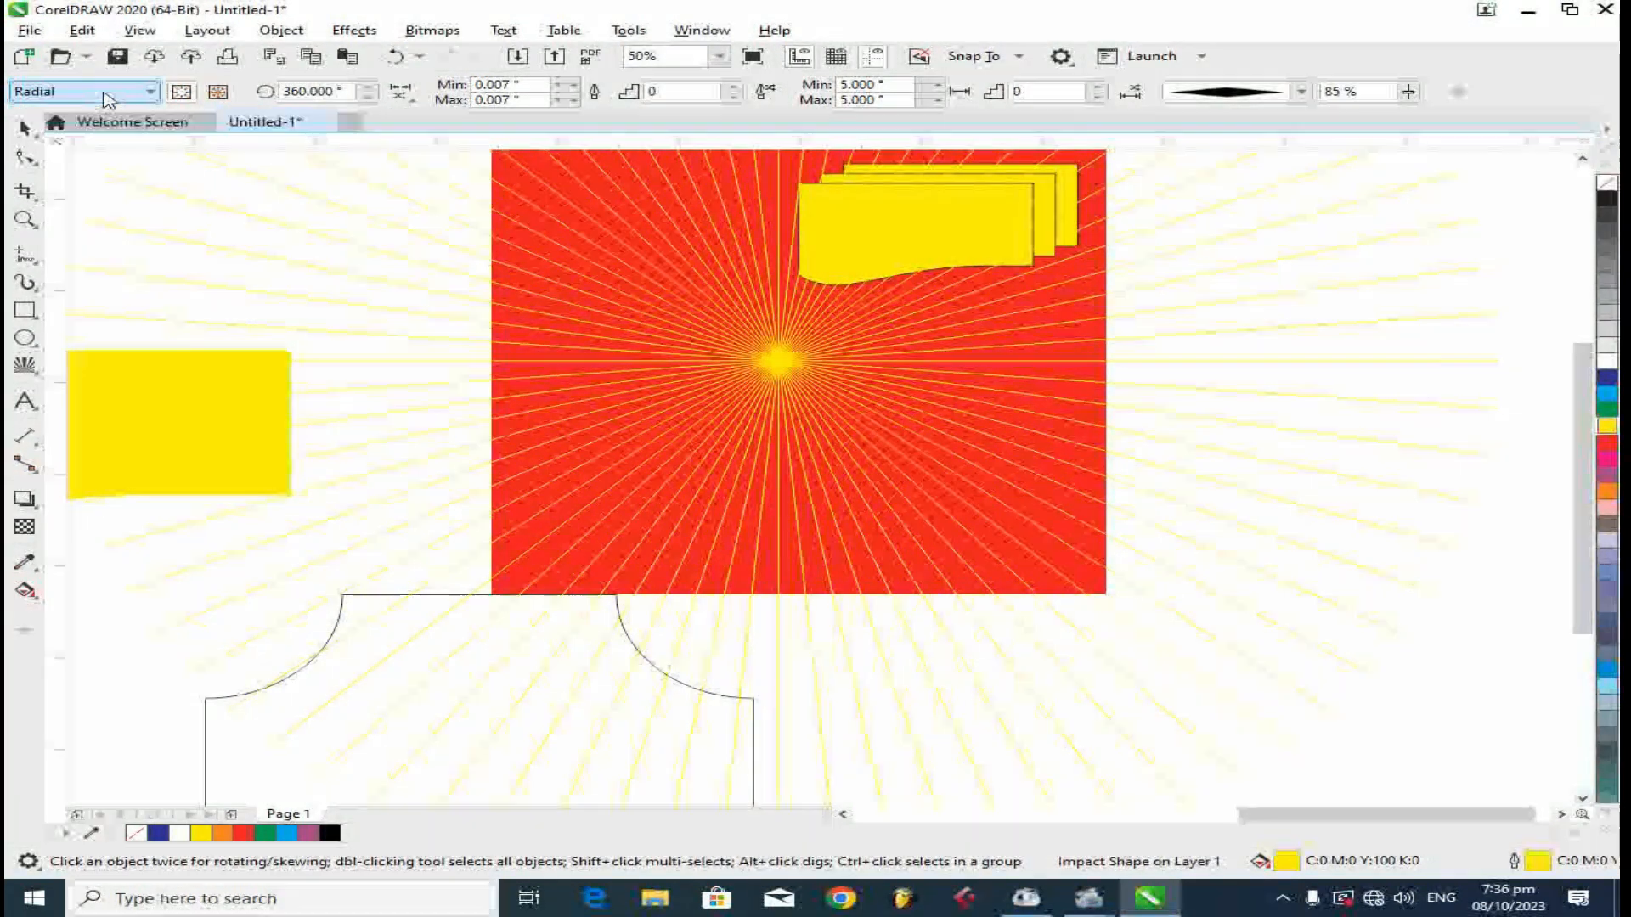
left_click(729, 96)
type("38")
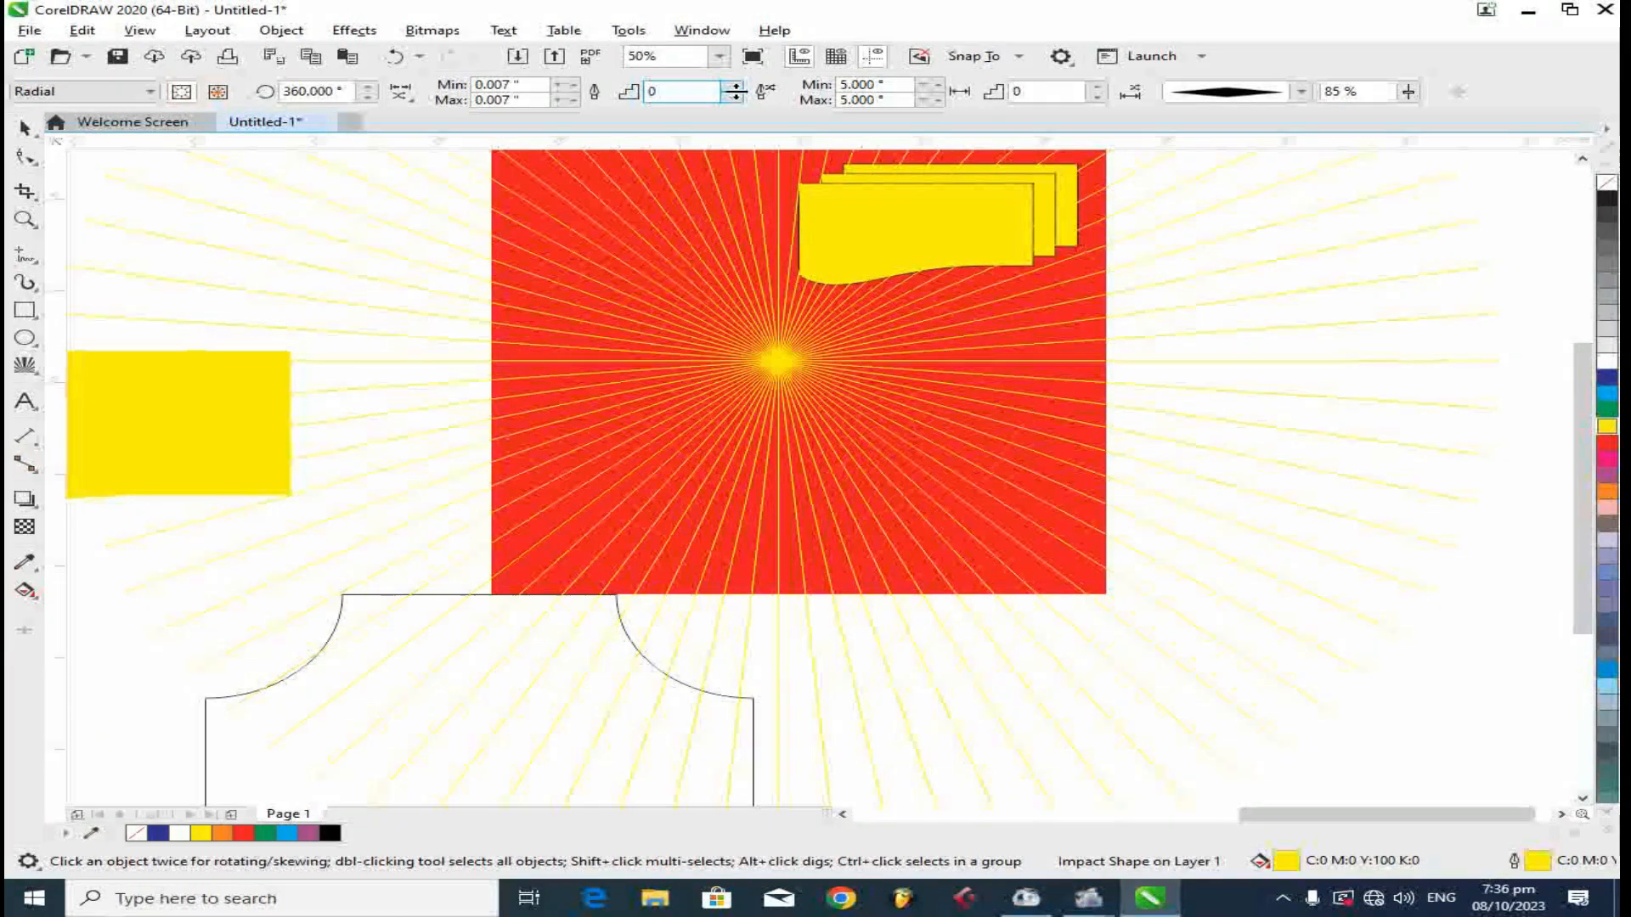
scroll(757, 209, "down", 8)
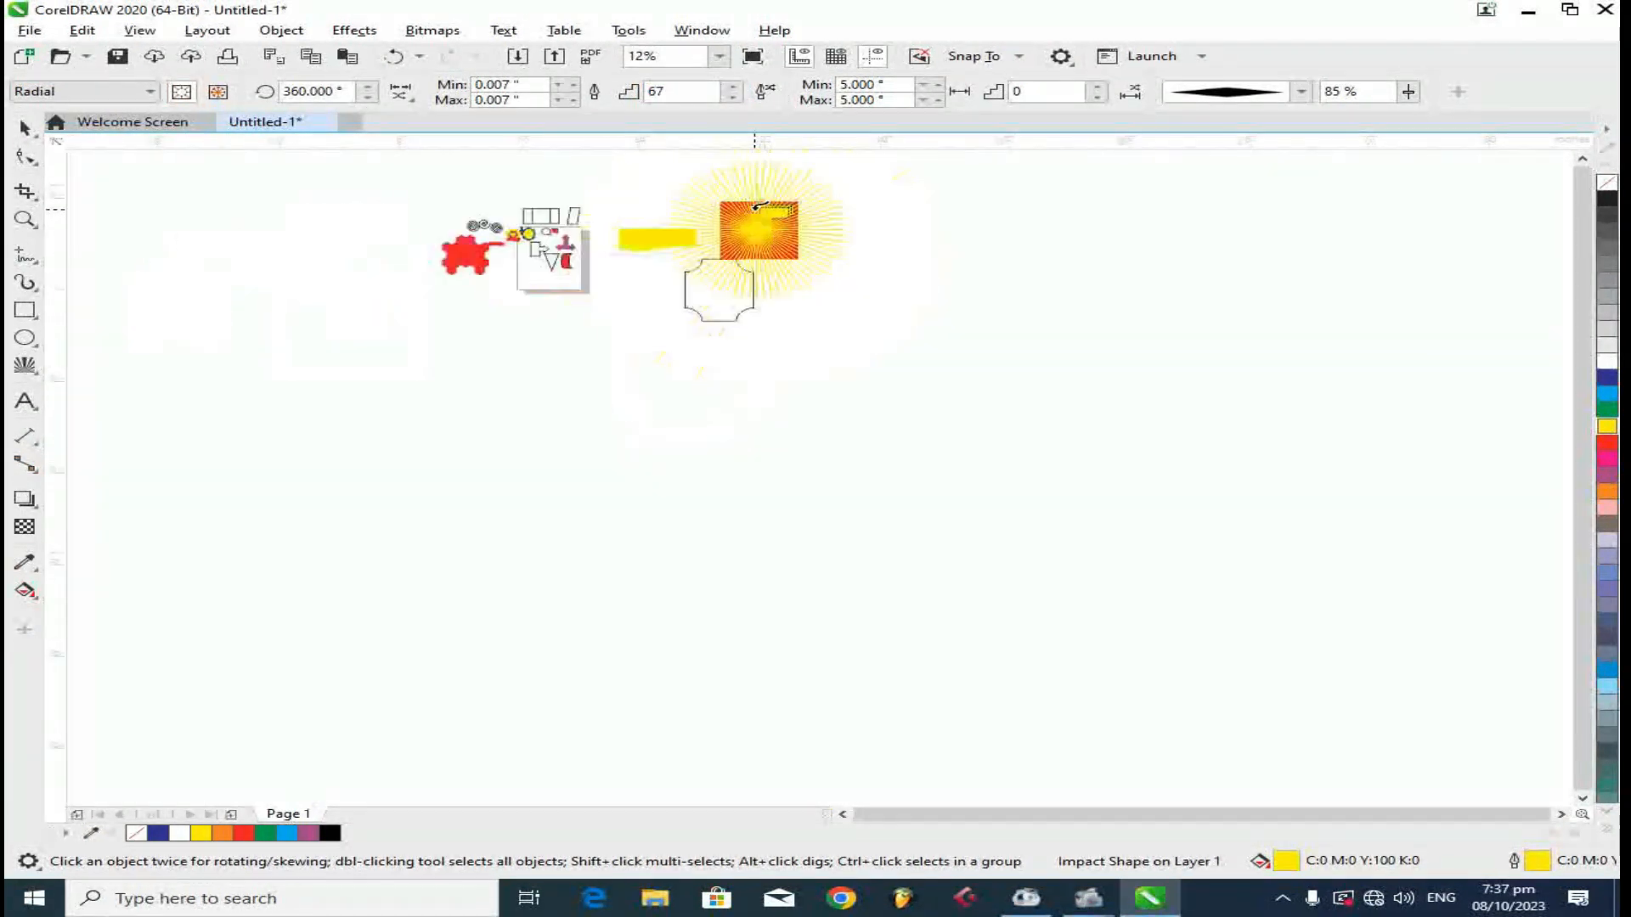
left_click(822, 299)
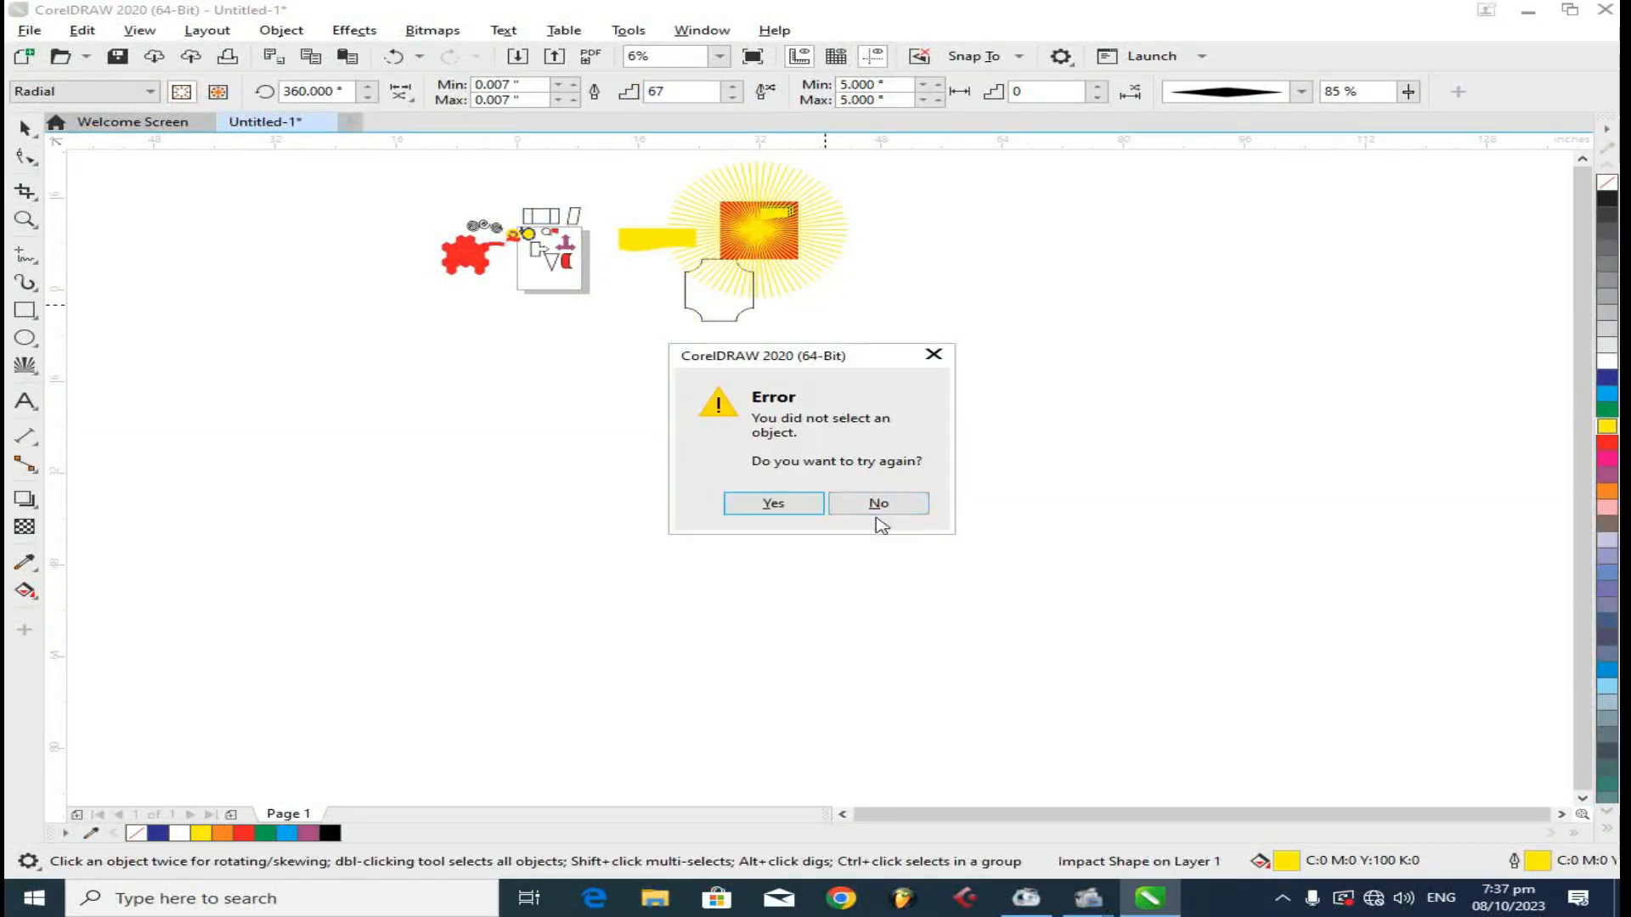
left_click(878, 506)
- Set the yellow impact shape's line spacing step to 60 and its line style to the one that widens toward one end
scroll(757, 204, "up", 5)
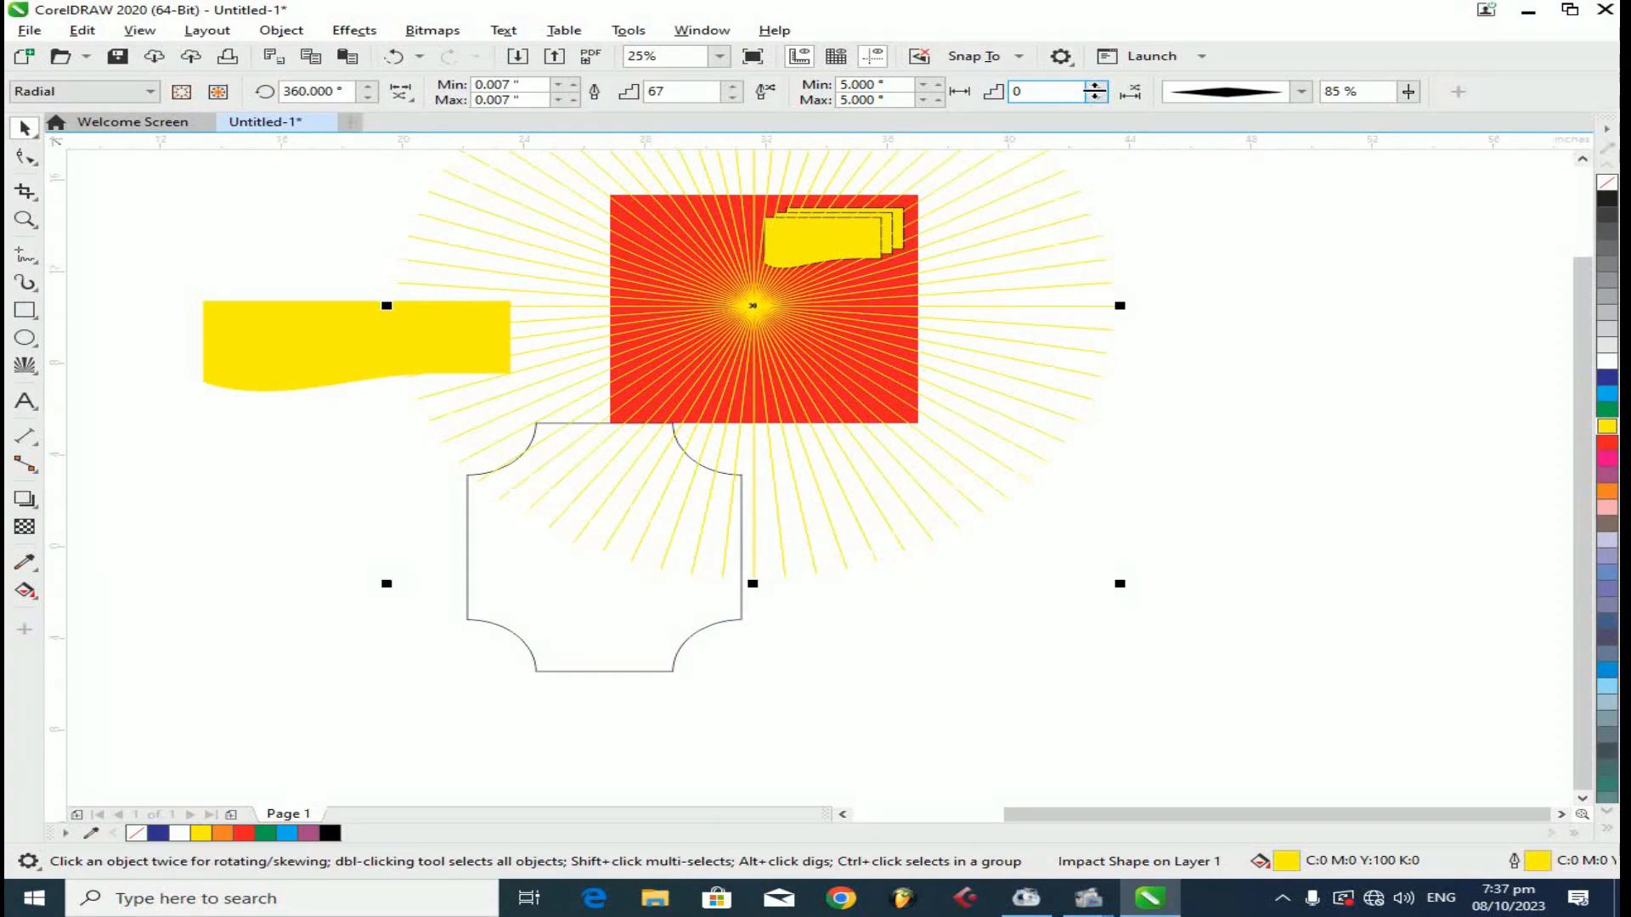
left_click(1300, 92)
left_click(1232, 162)
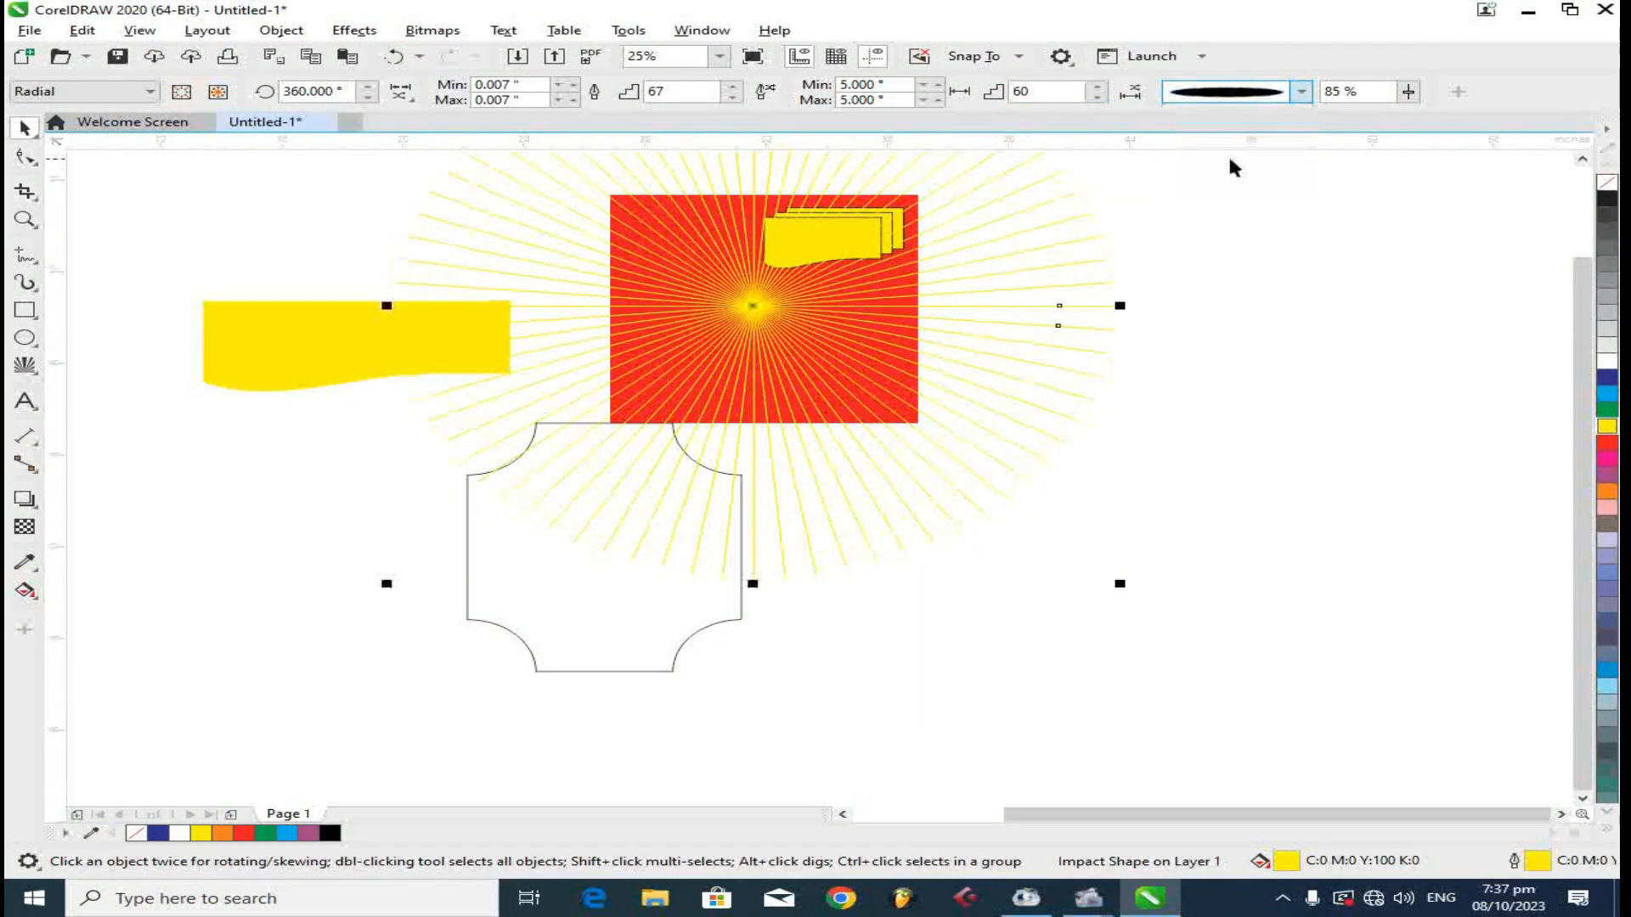
left_click(1300, 94)
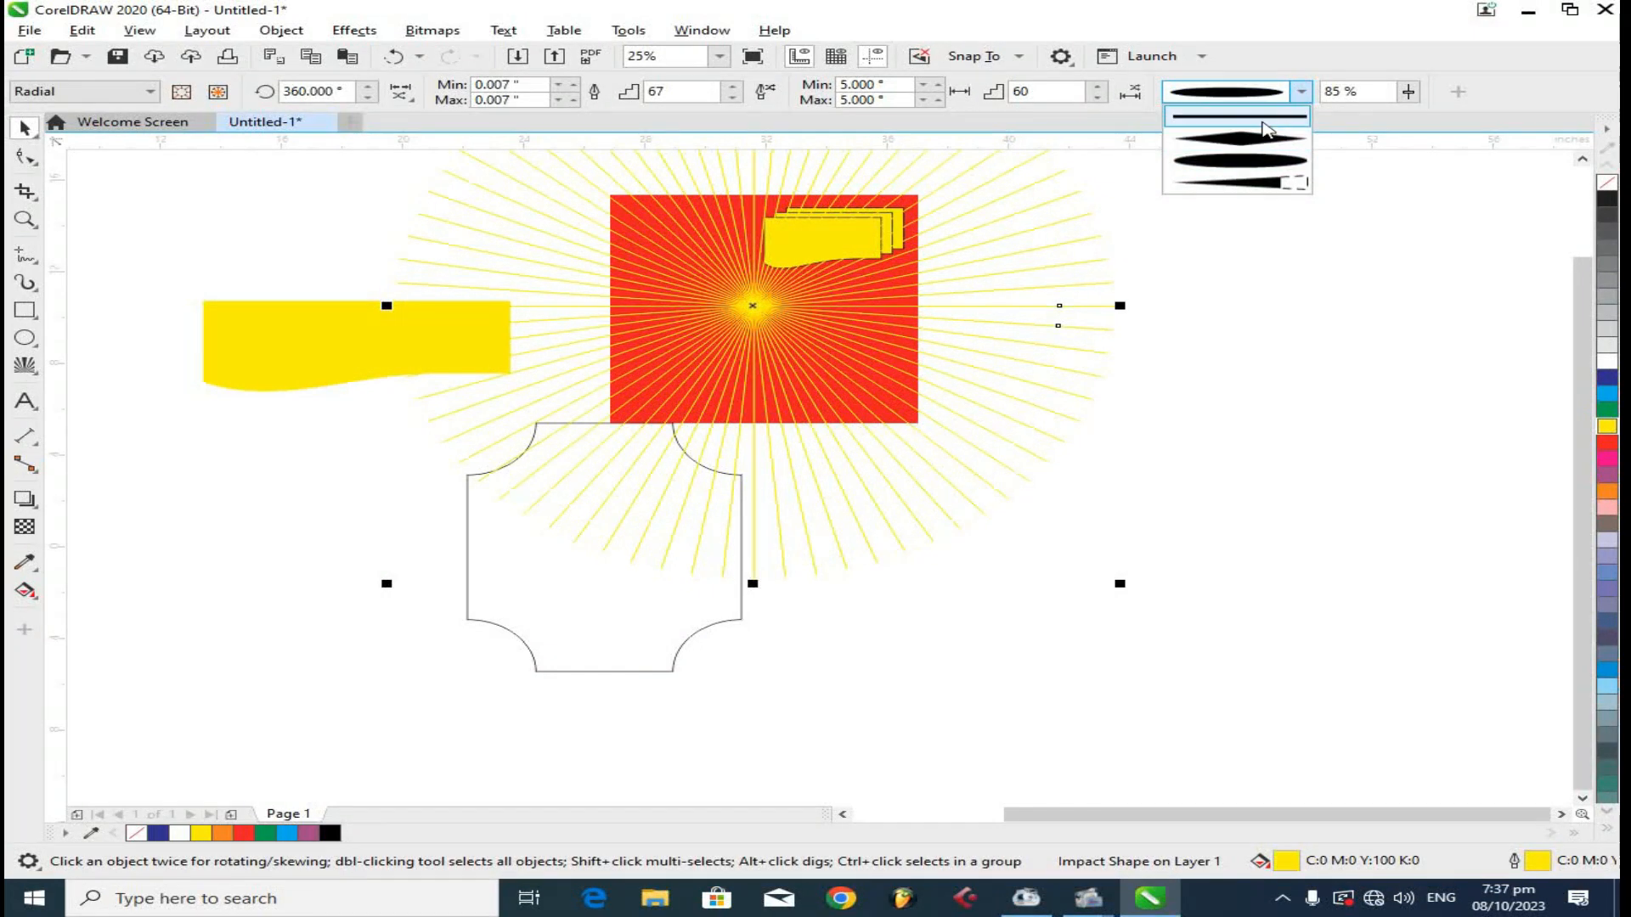
left_click(1247, 184)
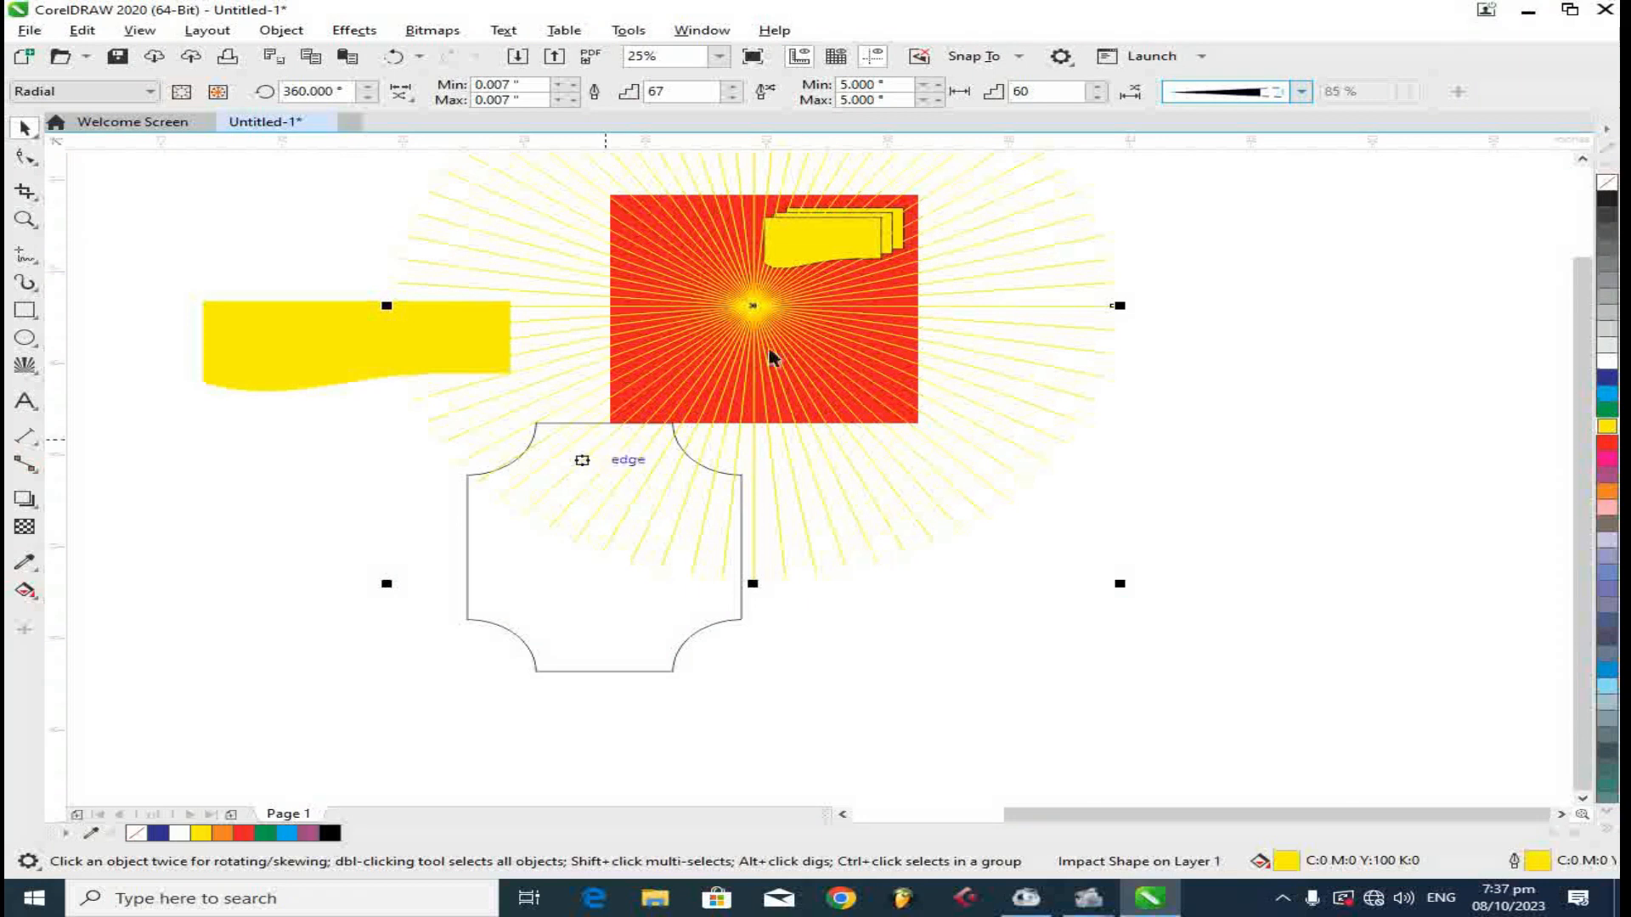
- Scale the yellow impact shape down around its centre until it only slightly exceeds the red rectangle
left_click(1159, 406)
left_click_drag(387, 584, 579, 445)
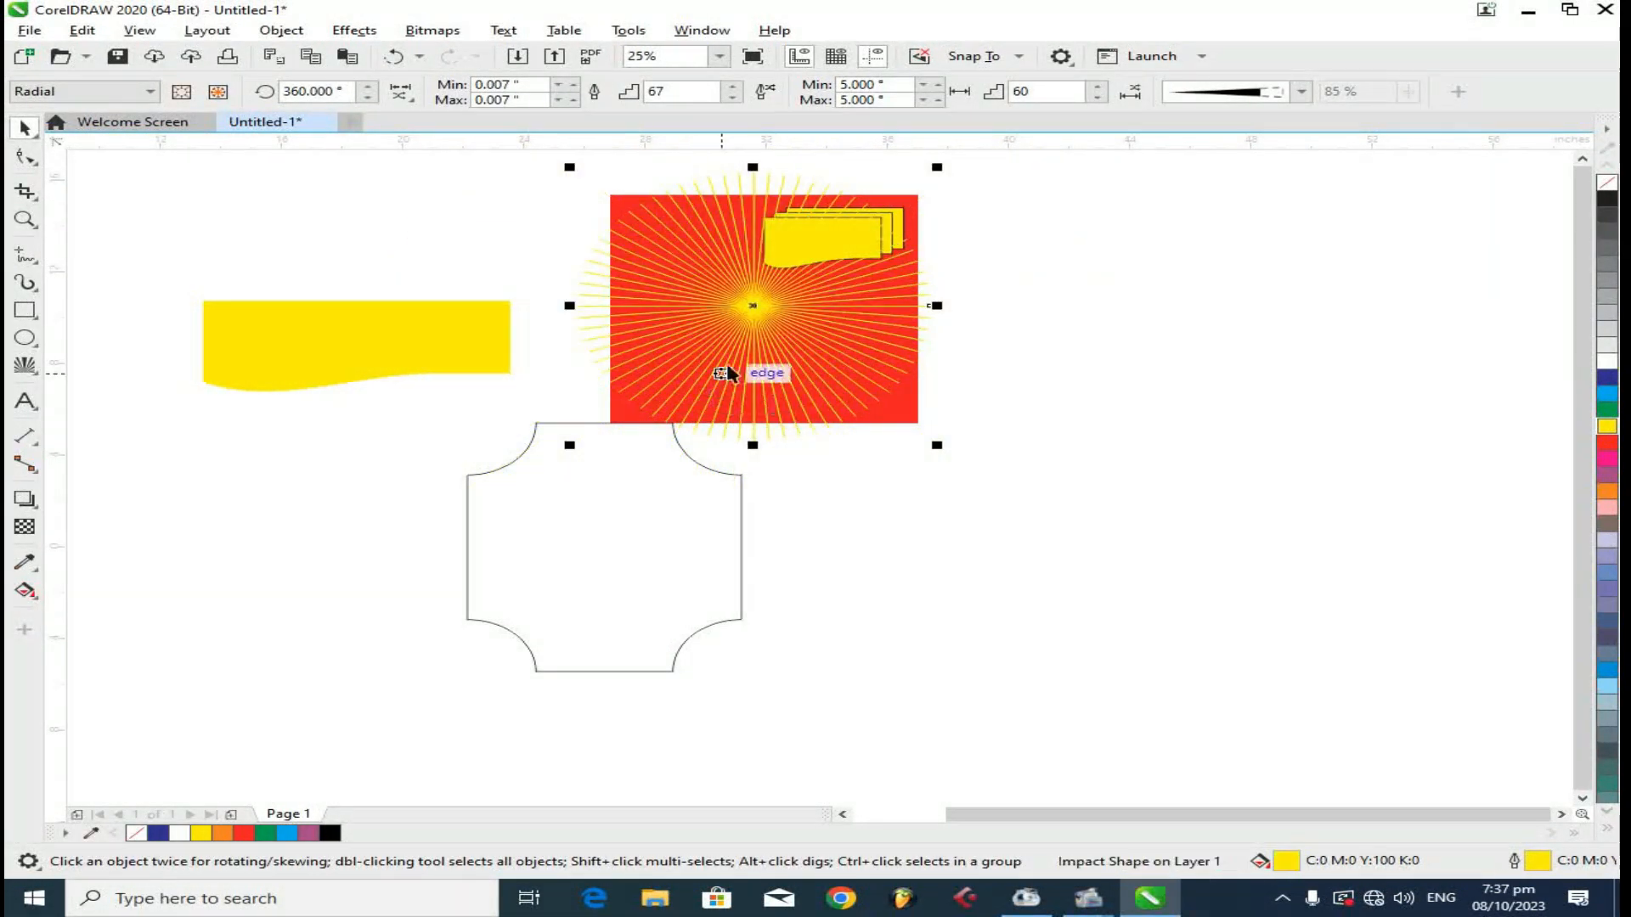
- Draw a second radial impact shape beside the red rectangle and colour its fill and outline red (C:0 M:100 Y:100 K:0)
left_click(25, 365)
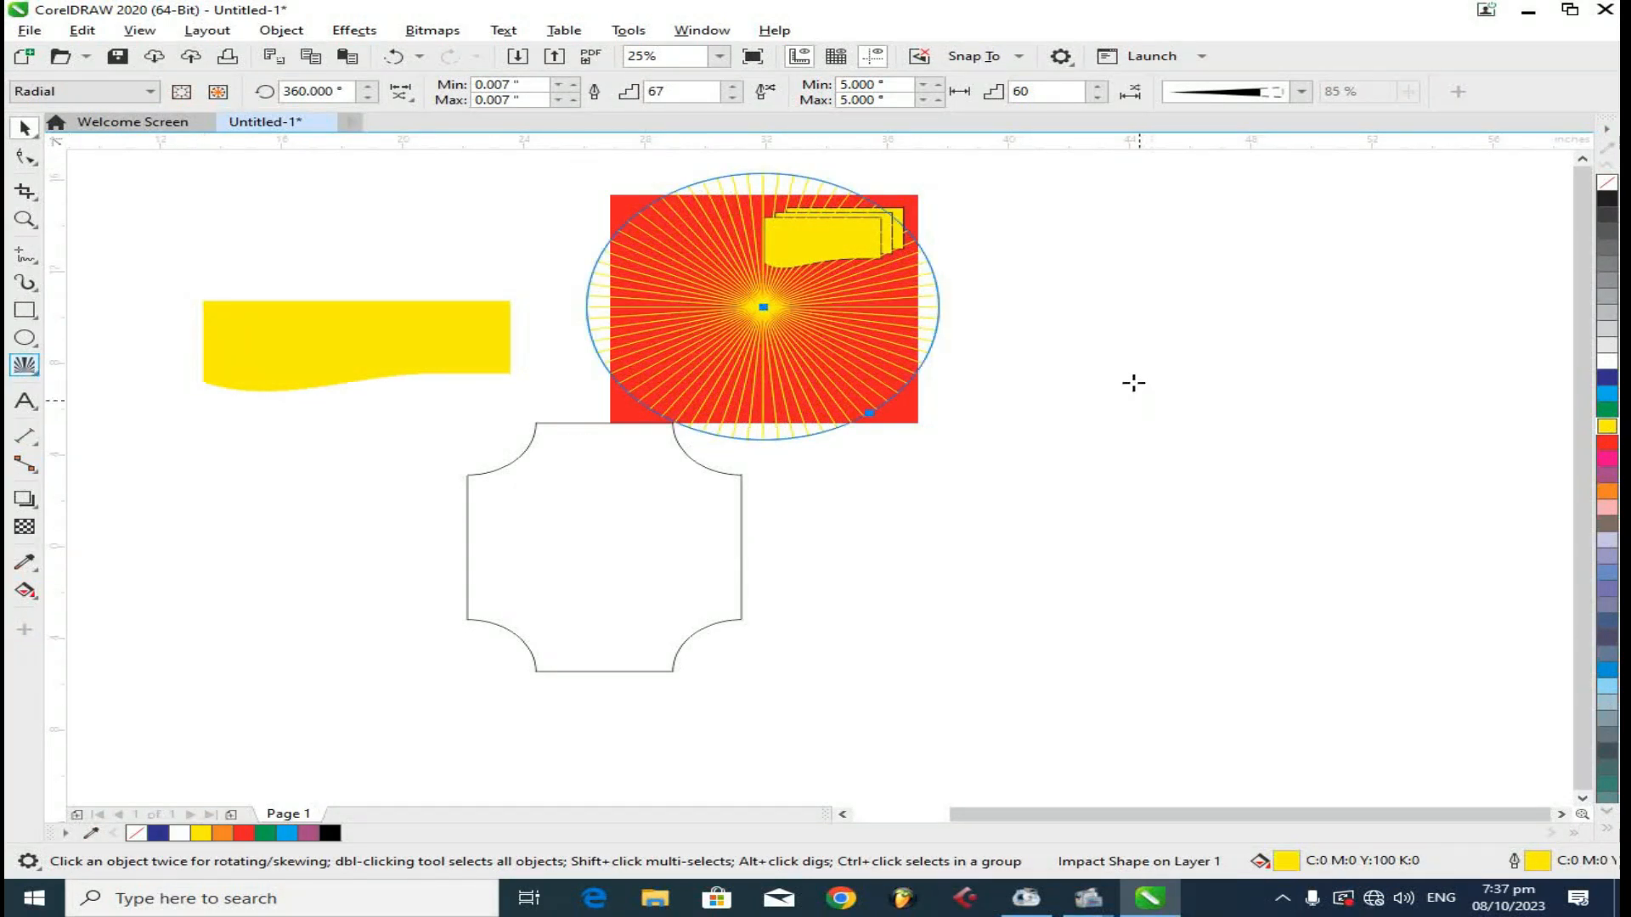
left_click_drag(1118, 277, 1296, 462)
key("space")
left_click_drag(1104, 280, 1071, 514)
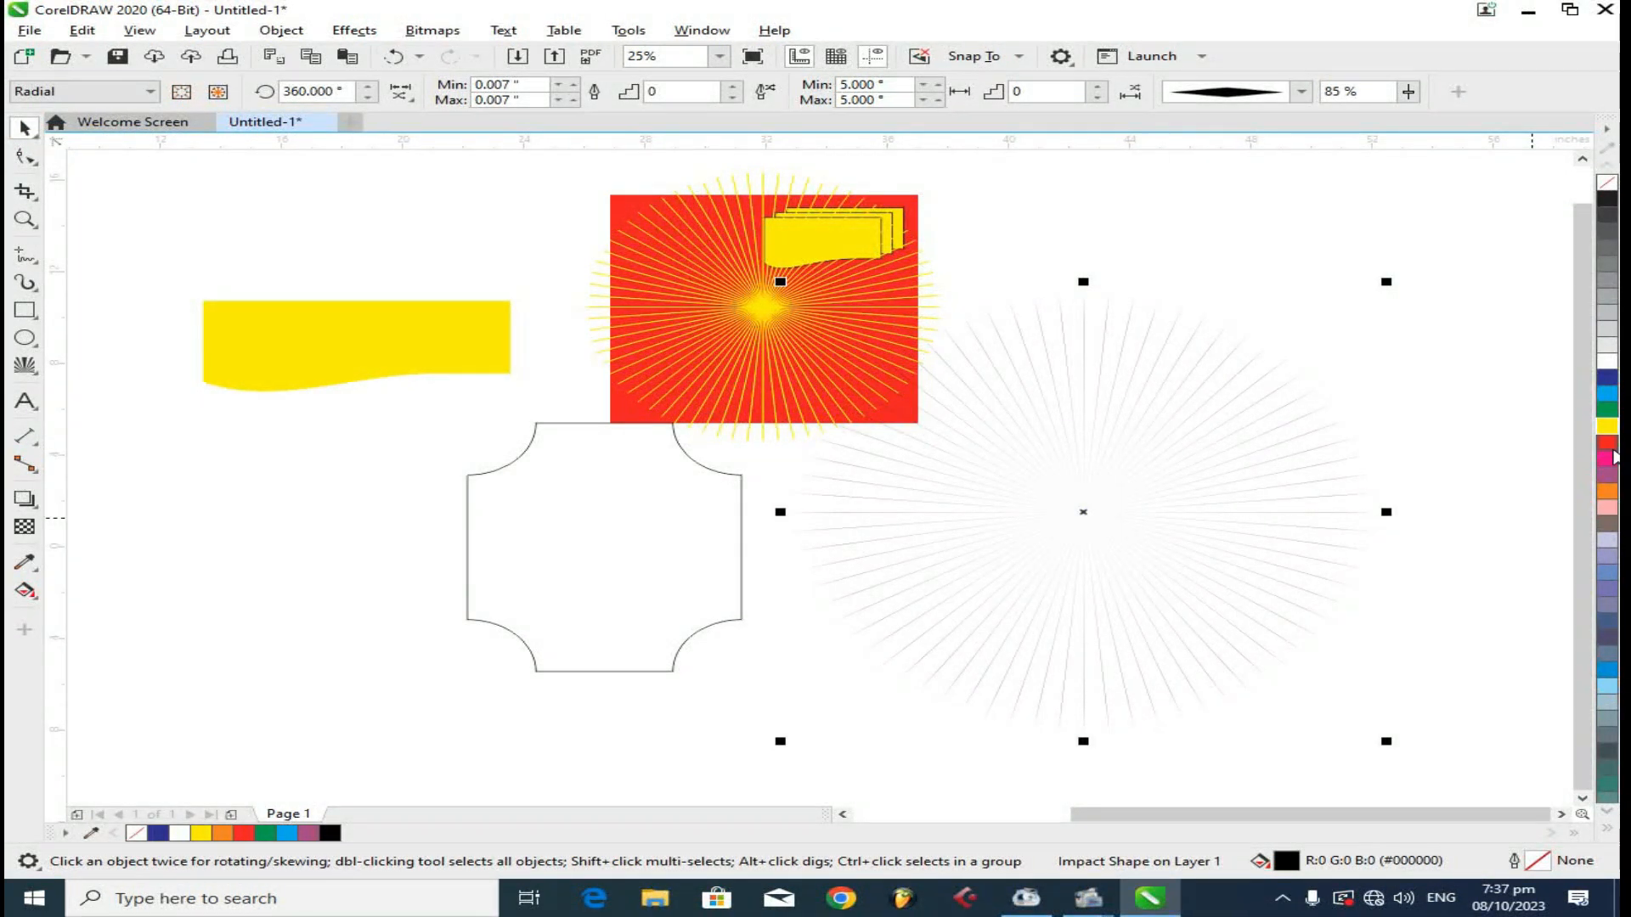
left_click(1611, 449)
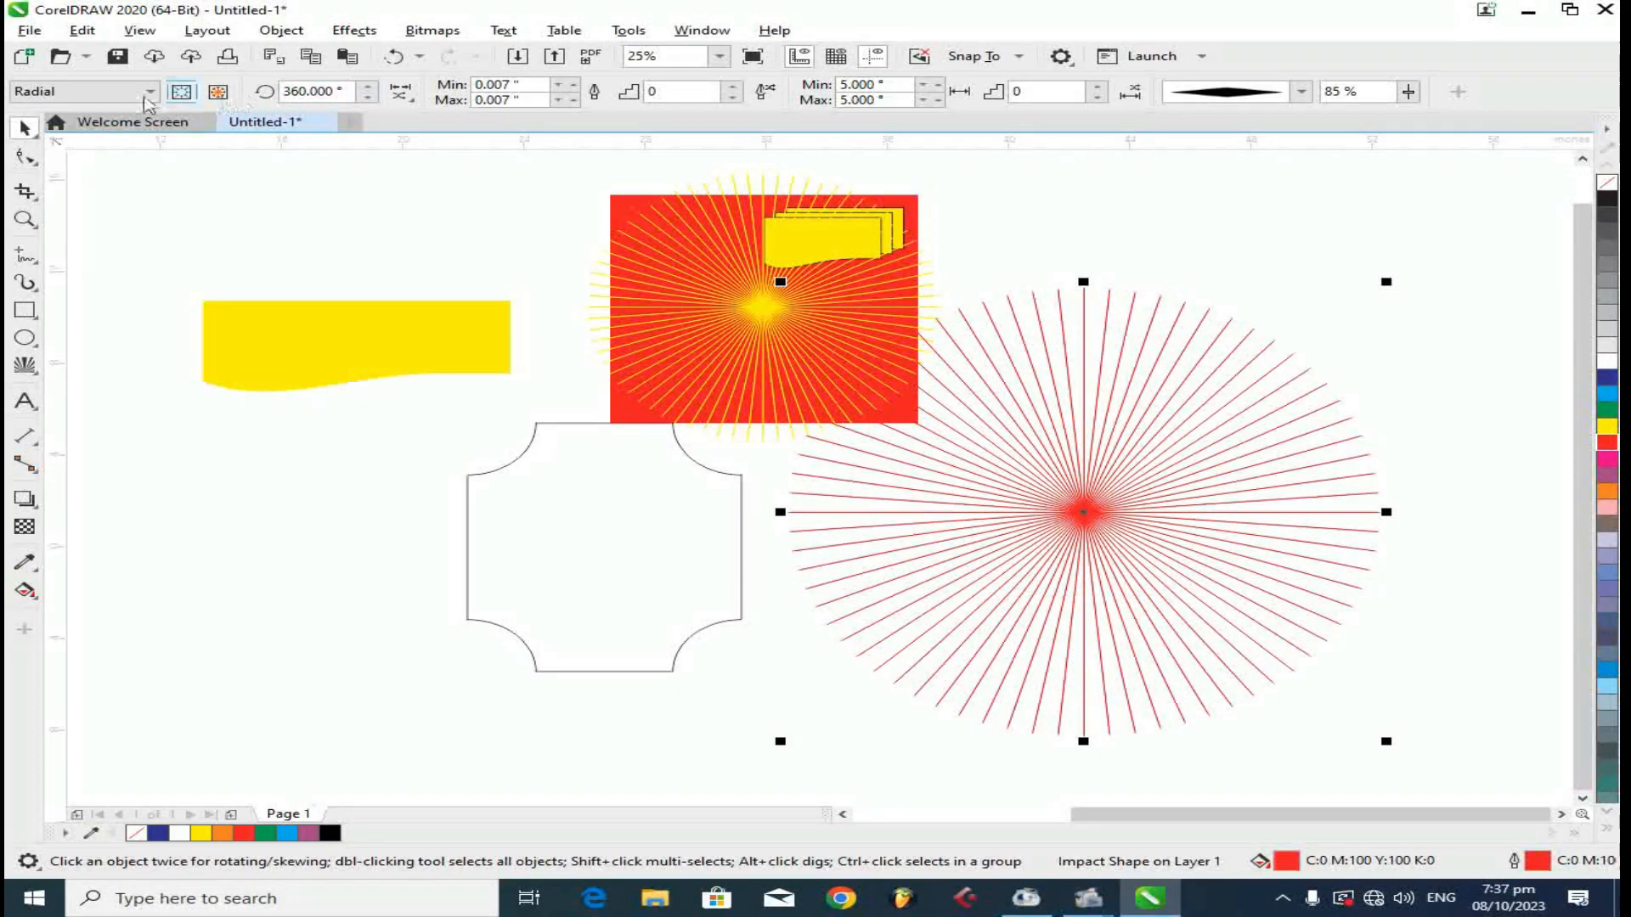
- Set the red impact shape's width step to 102 and the widest point of its lines to 41%
left_click(172, 94)
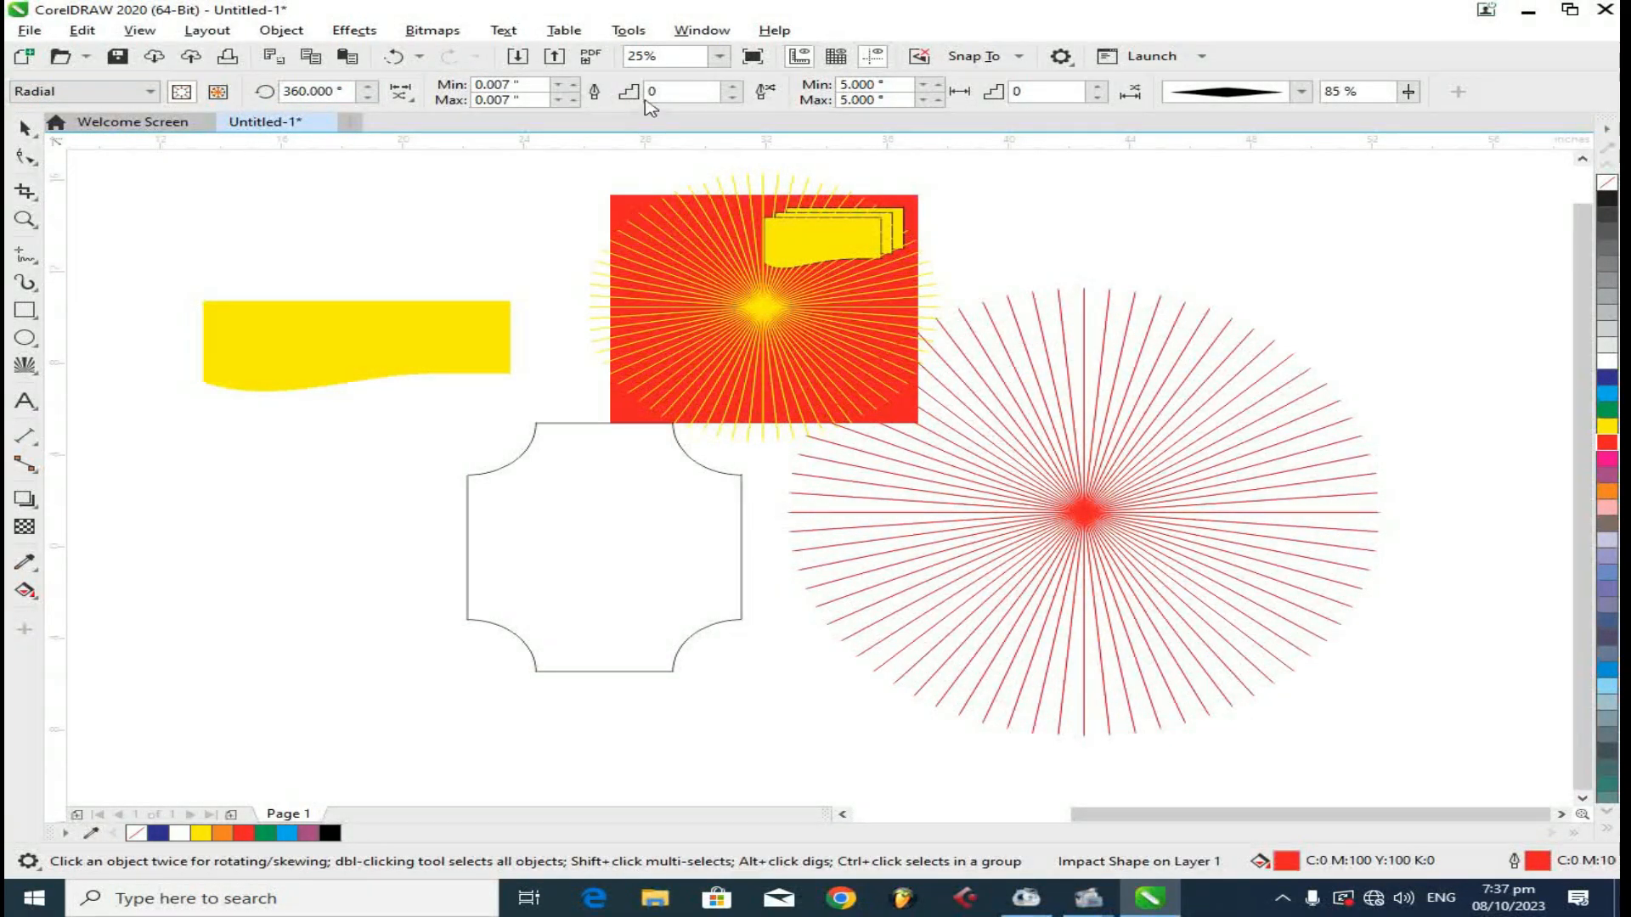
double_click(732, 86)
left_click(732, 85)
left_click(1409, 93)
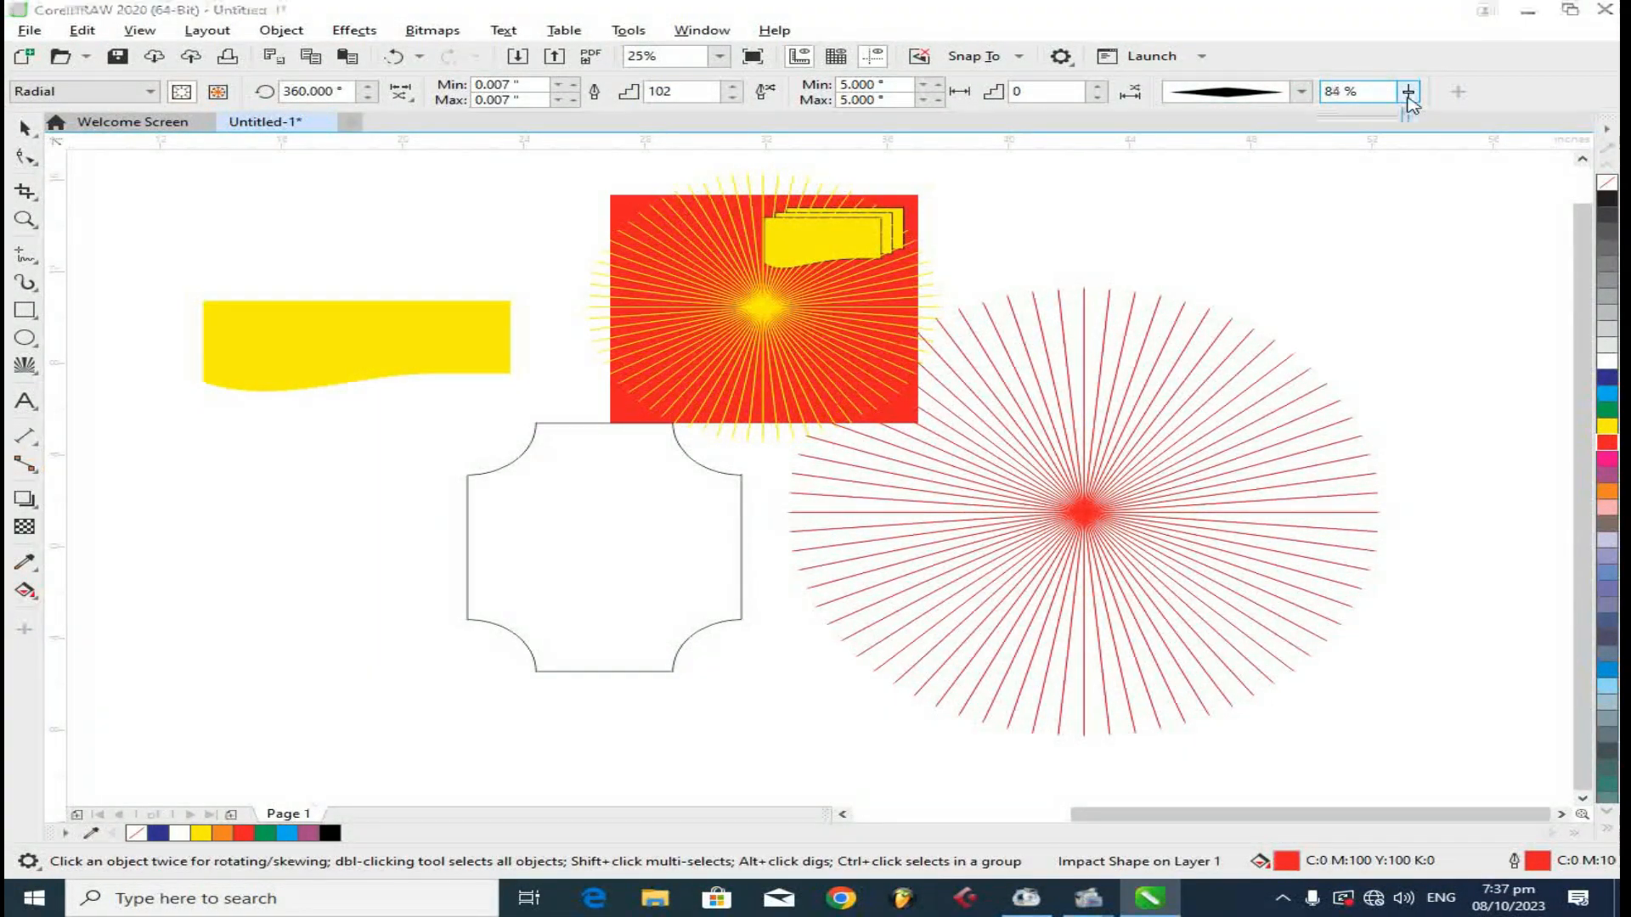
left_click_drag(1412, 102, 1376, 119)
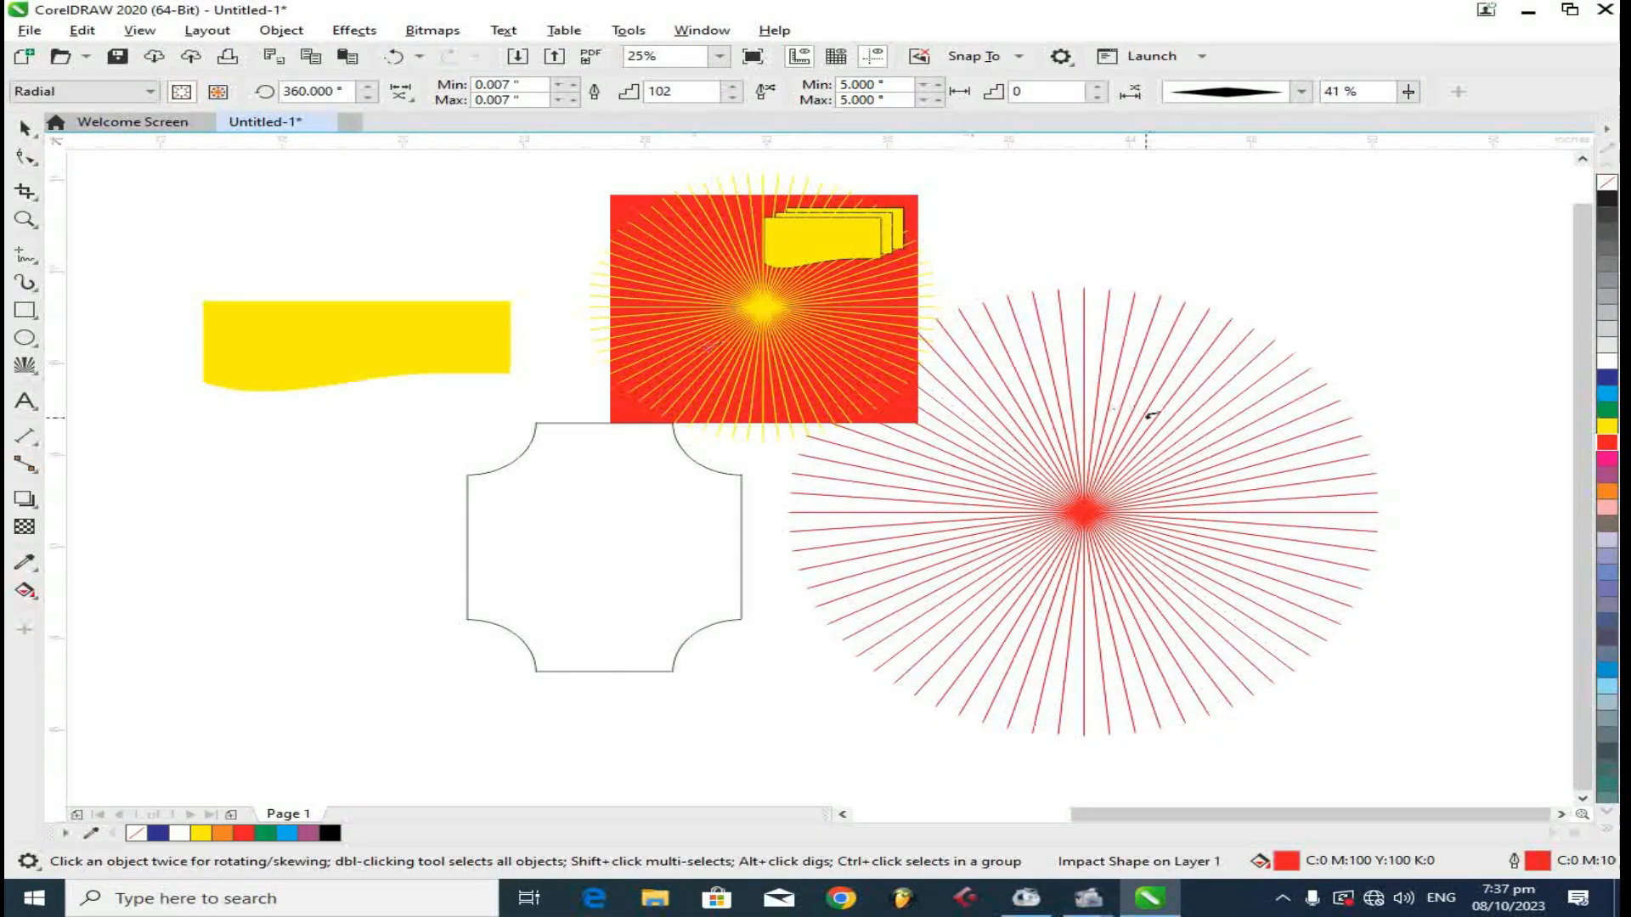
- Try to pick a boundary object for the red impact shape, decline to retry, and move the shape up beside the red rectangle
left_click(1179, 448)
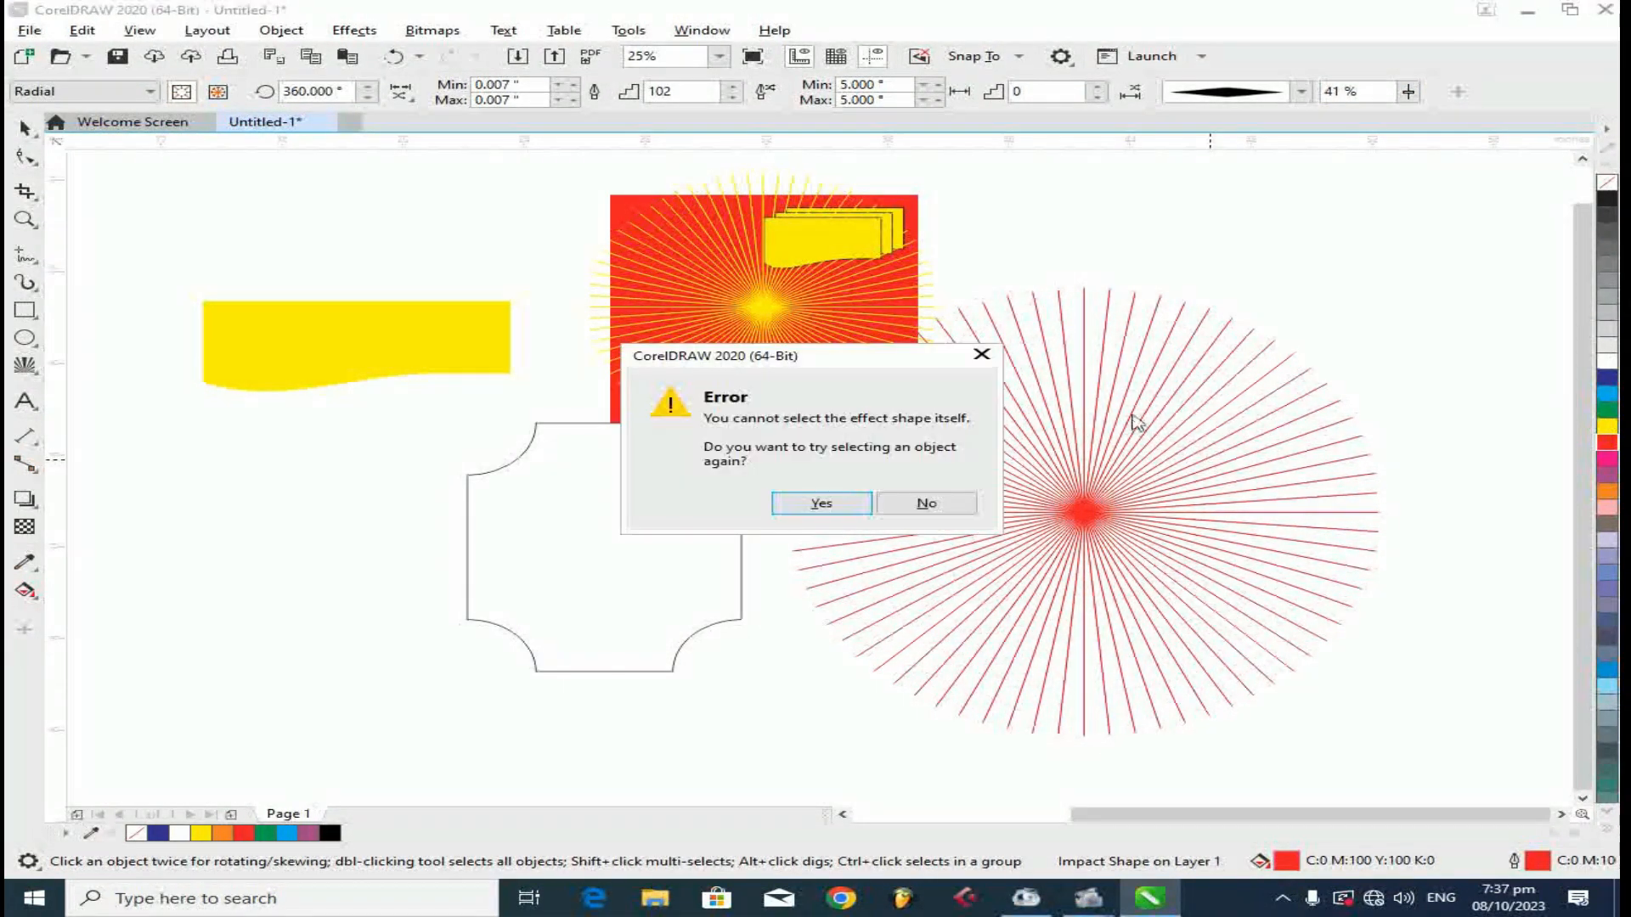
left_click(831, 506)
left_click(979, 465)
left_click(877, 507)
left_click_drag(1056, 473, 1199, 341)
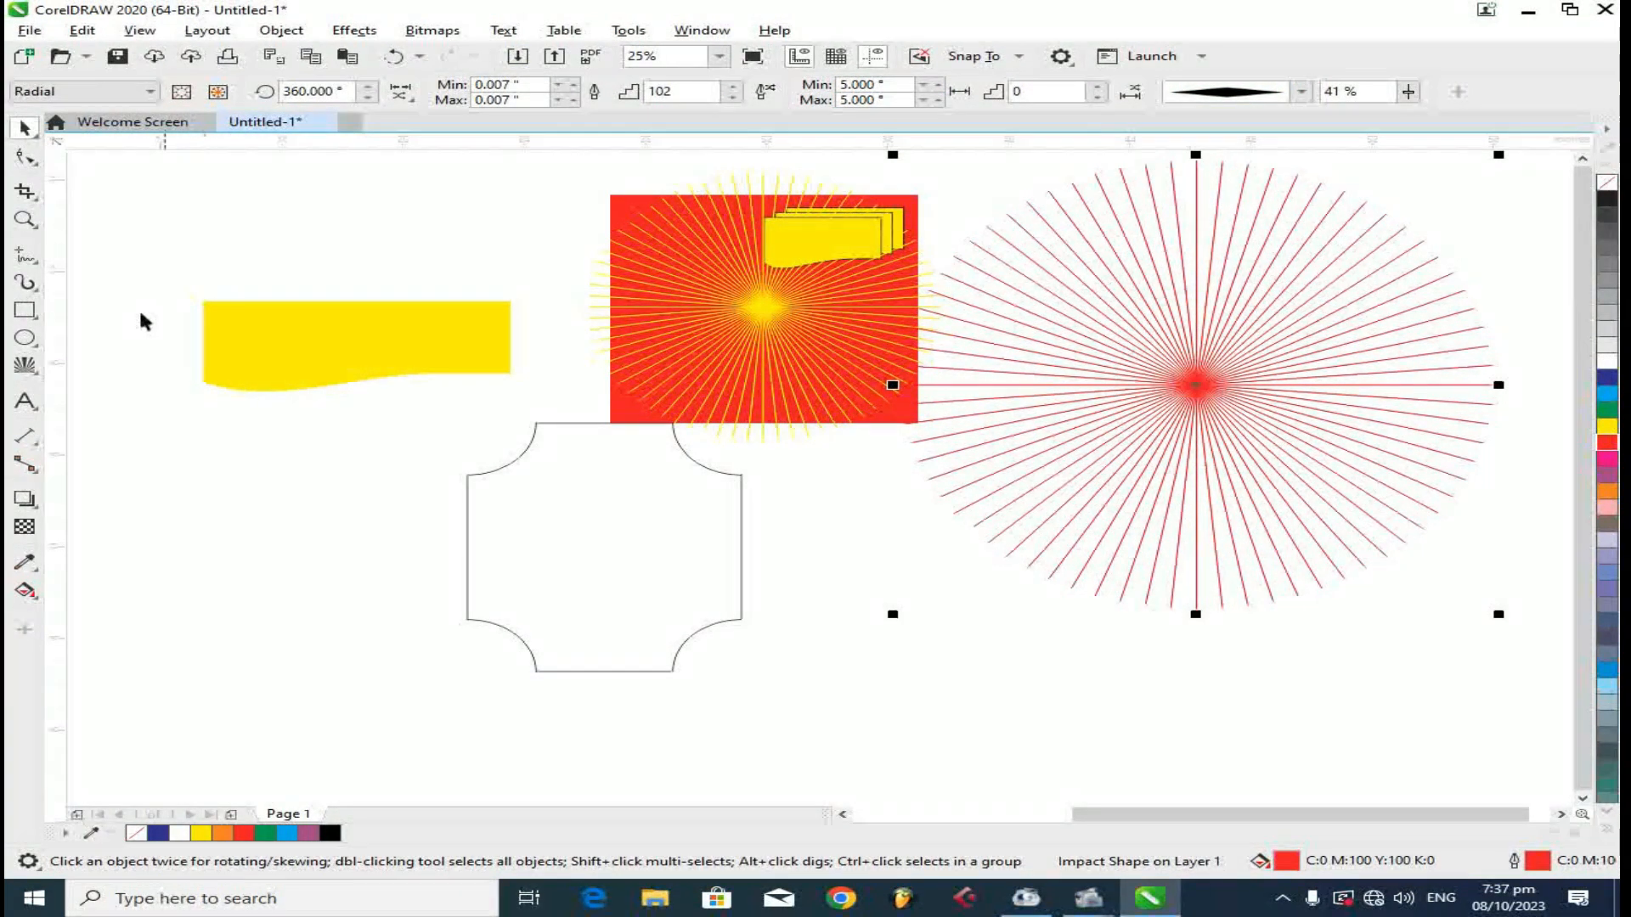
- Draw a Graph Paper grid of 6 columns and 4 rows, about 9.3 by 9.6 inches, and move it to the empty area above the other shapes
left_click(38, 374)
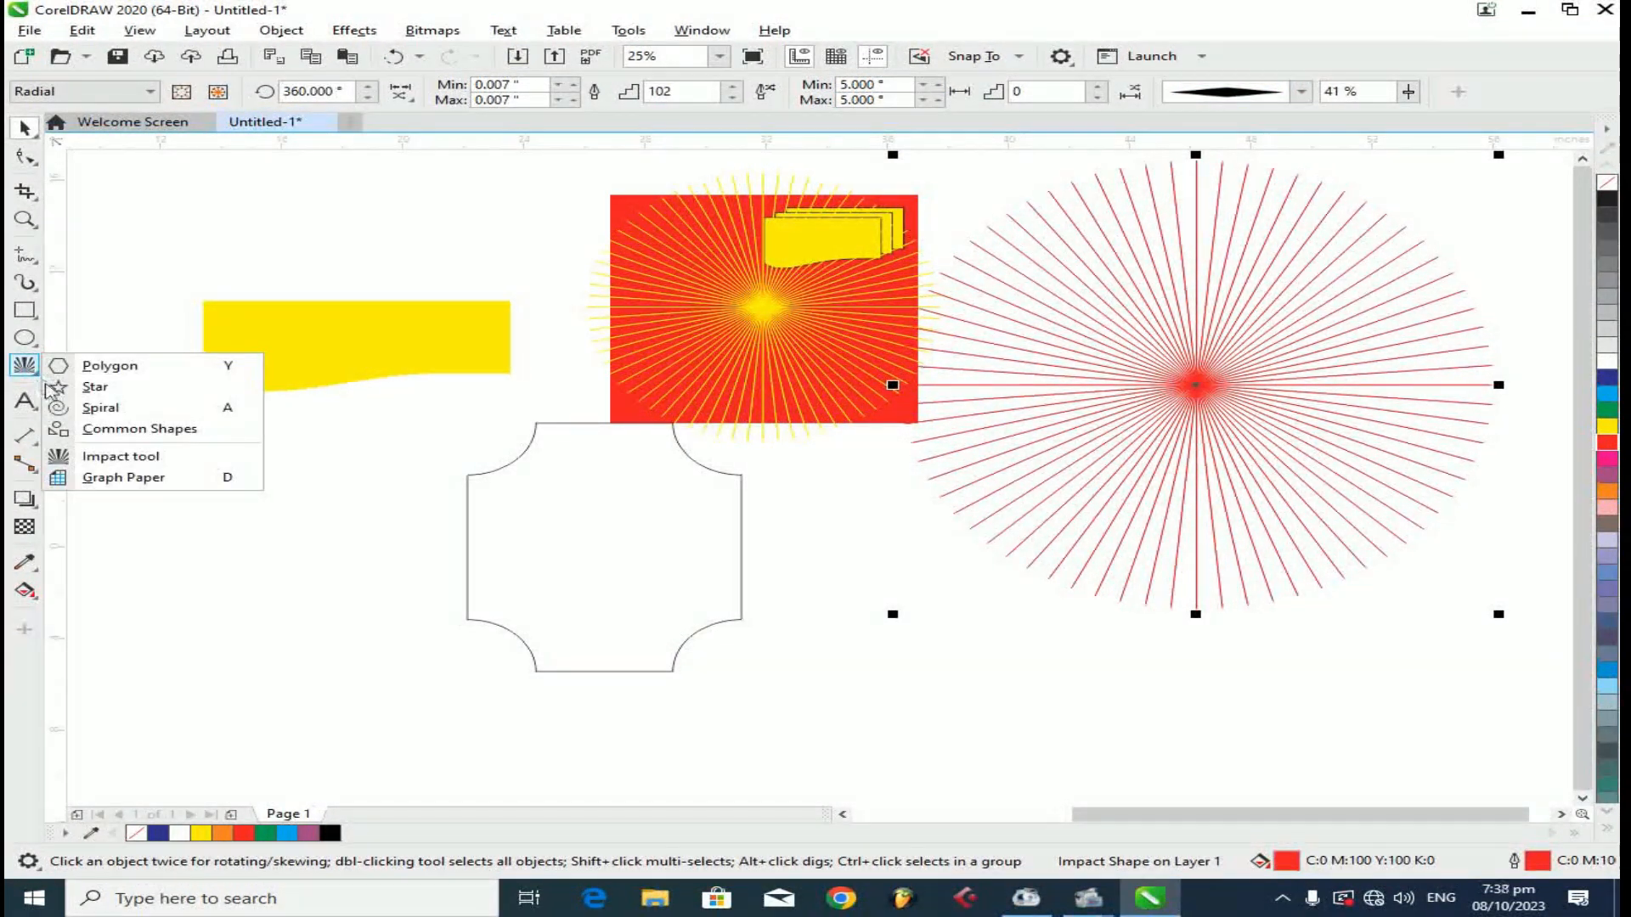
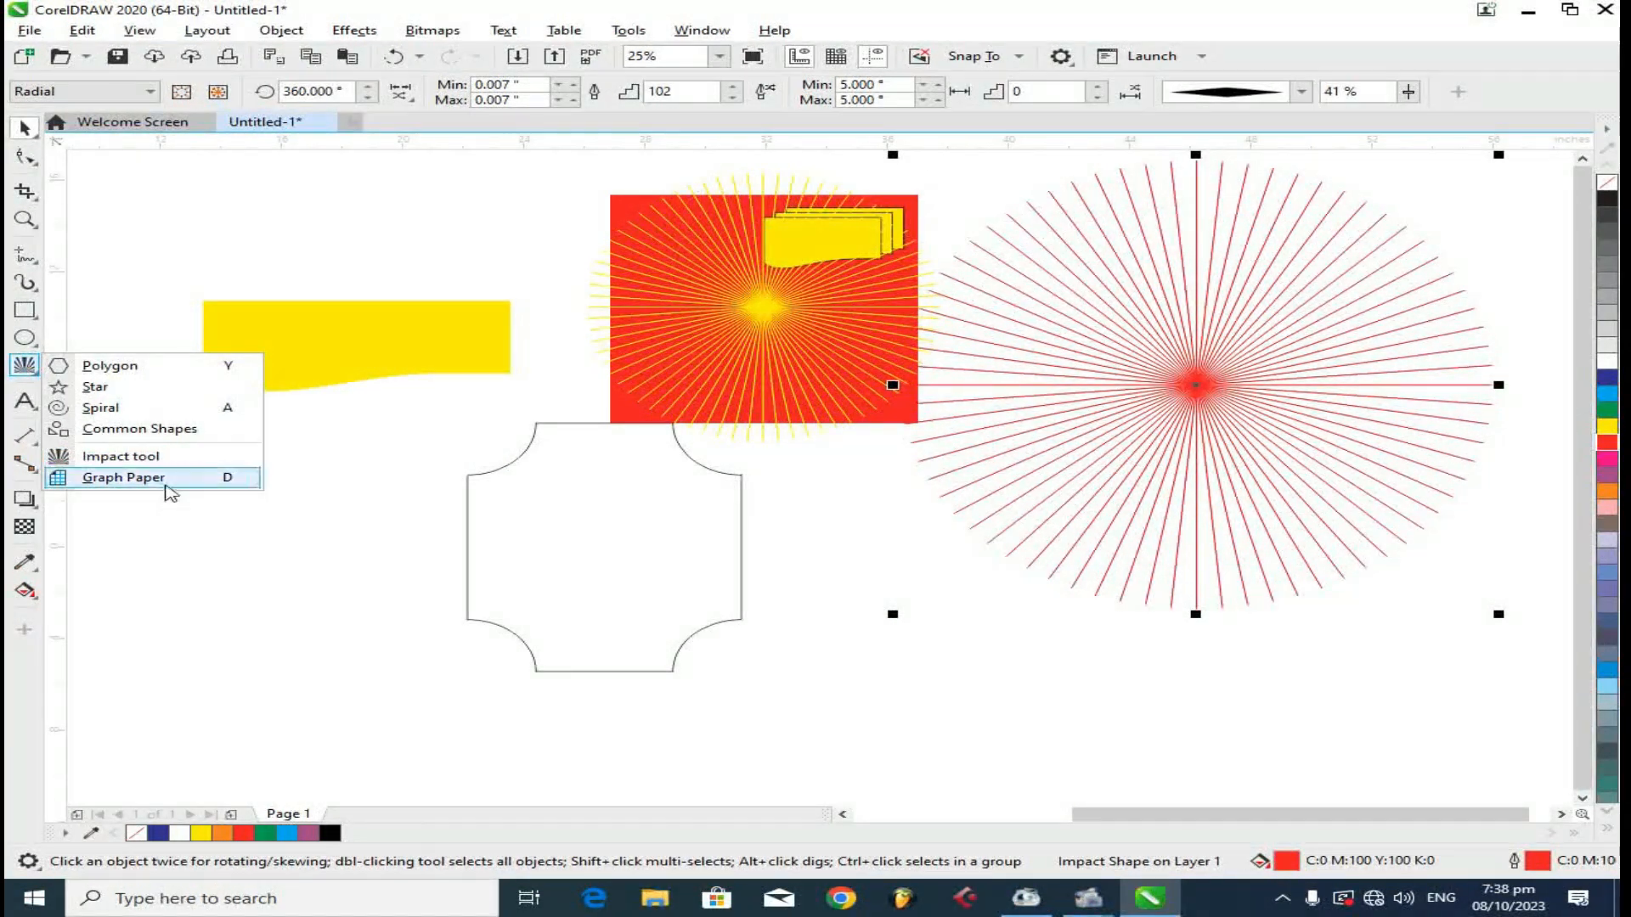
left_click(167, 486)
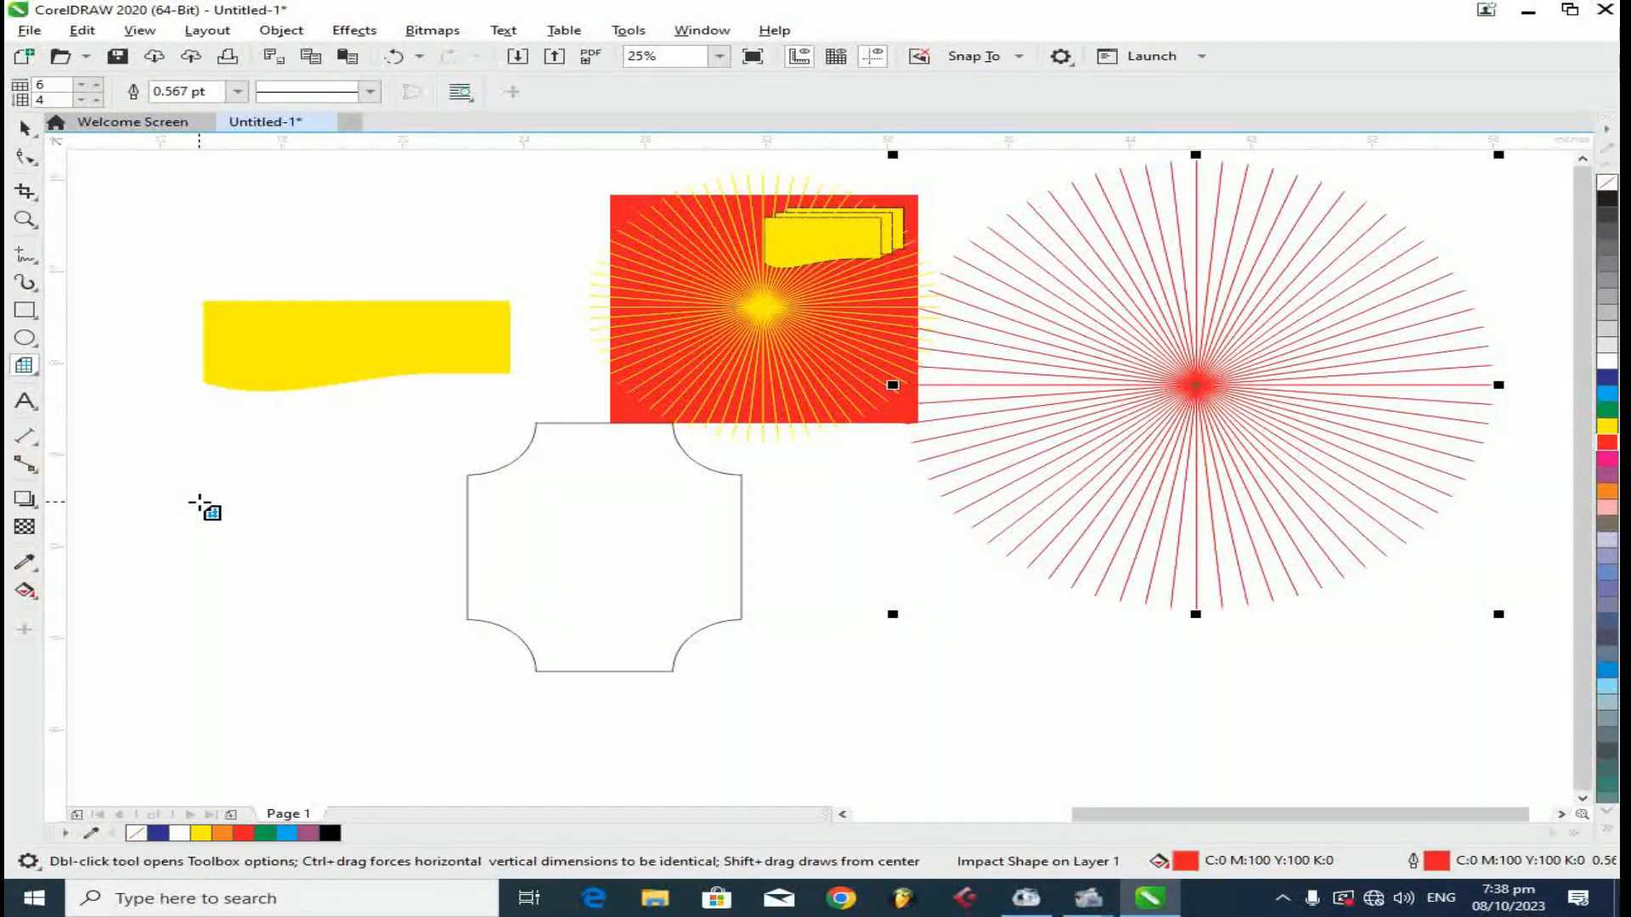
left_click_drag(183, 459, 466, 680)
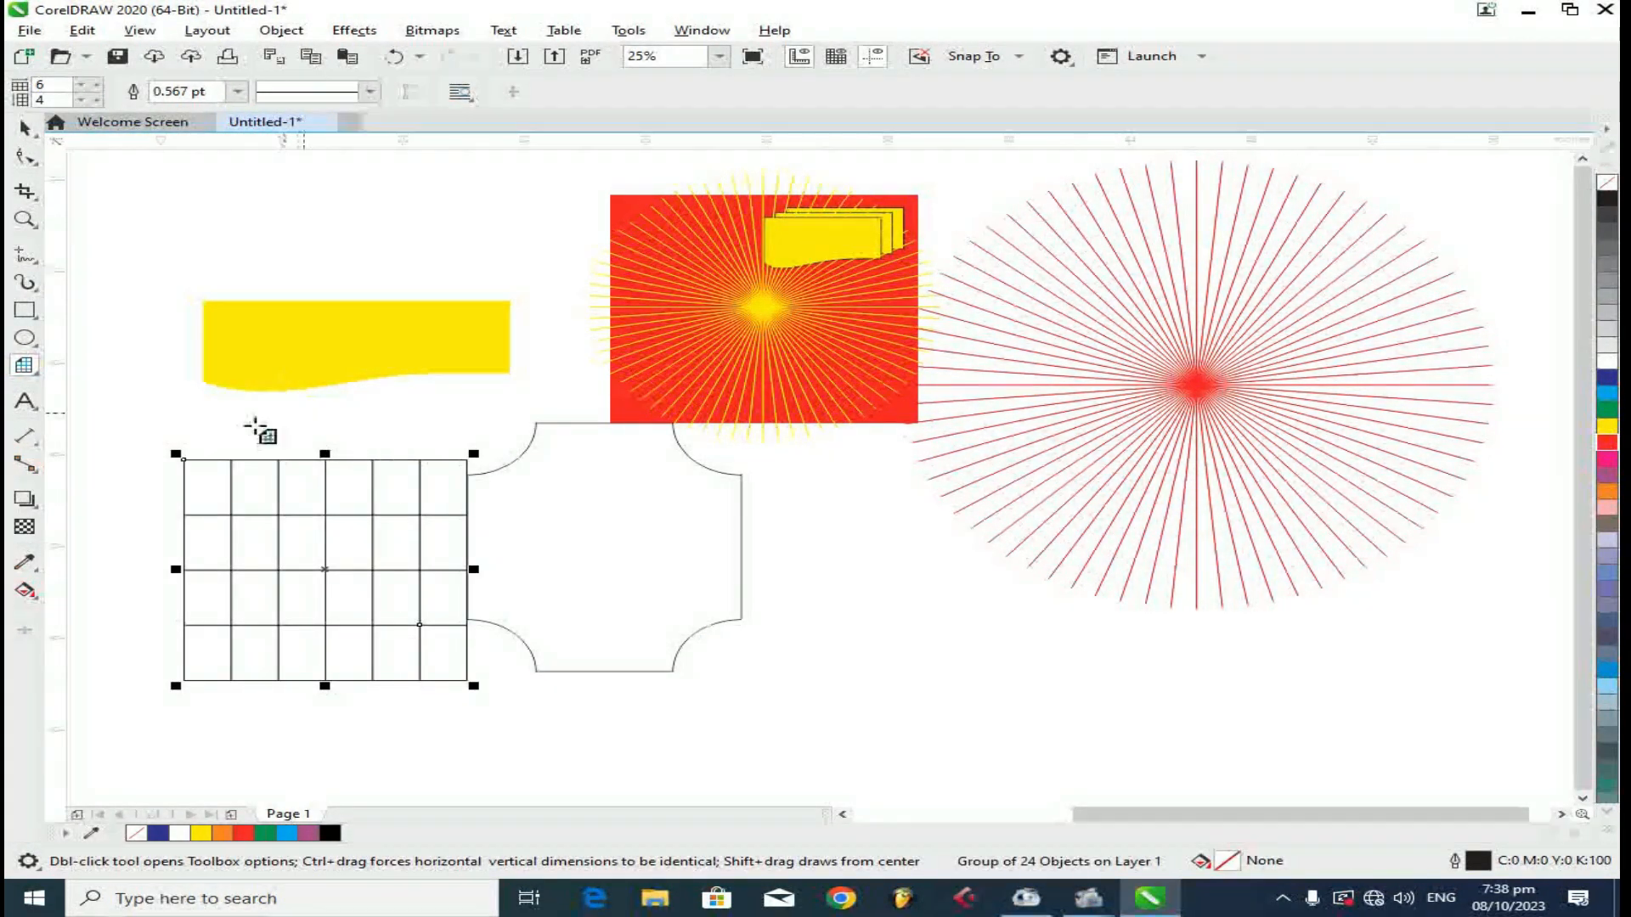
double_click(59, 86)
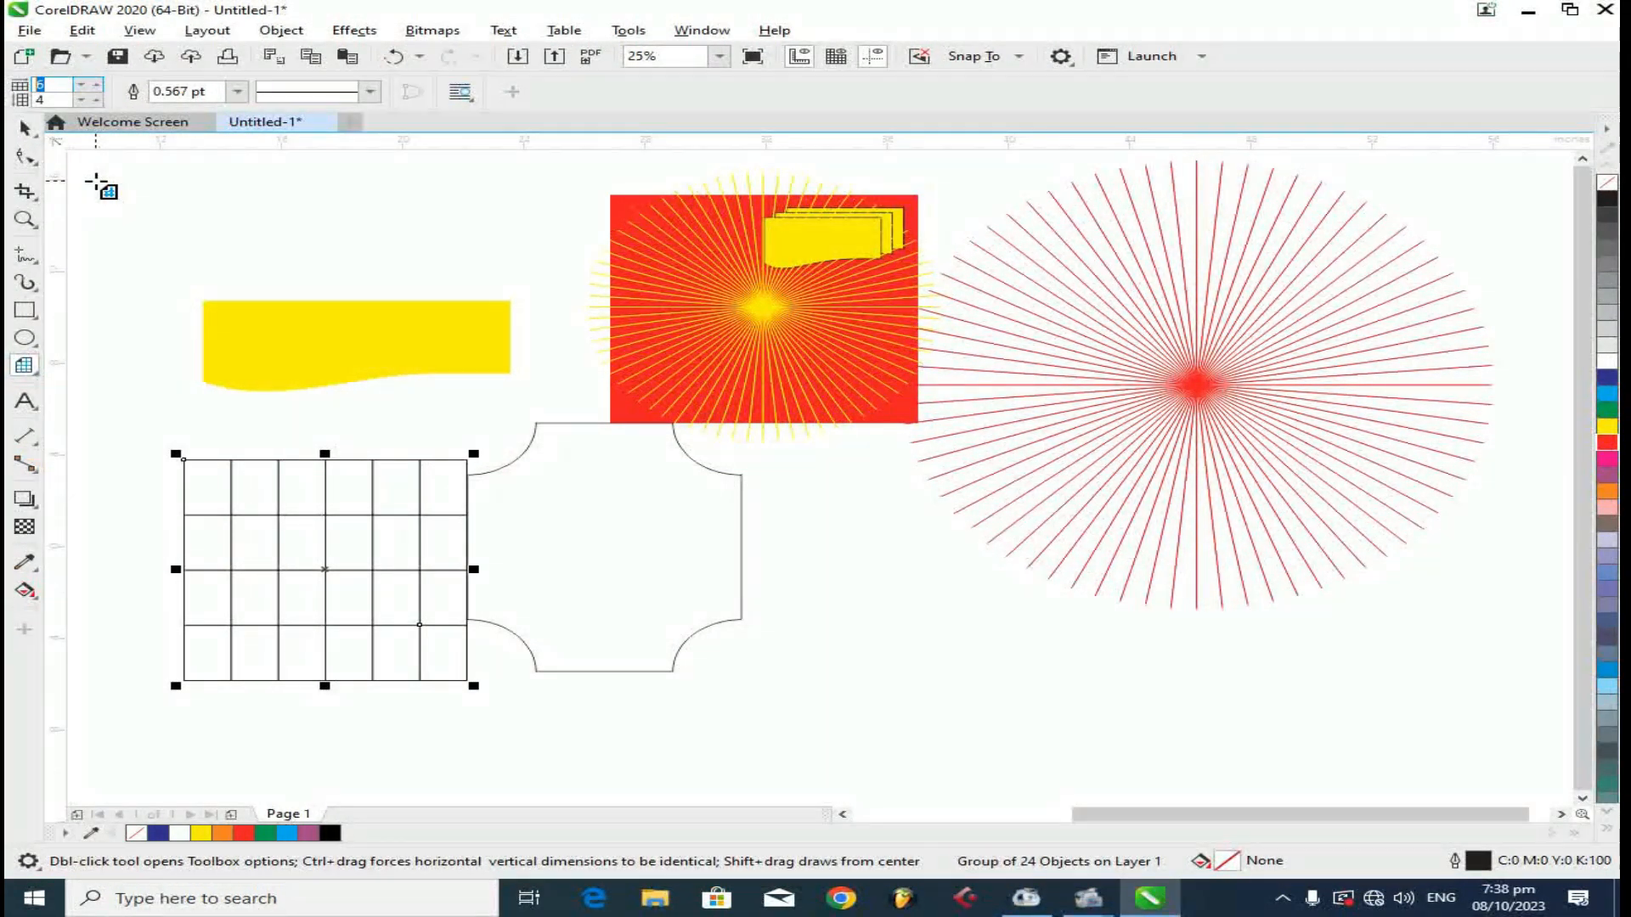
left_click(25, 127)
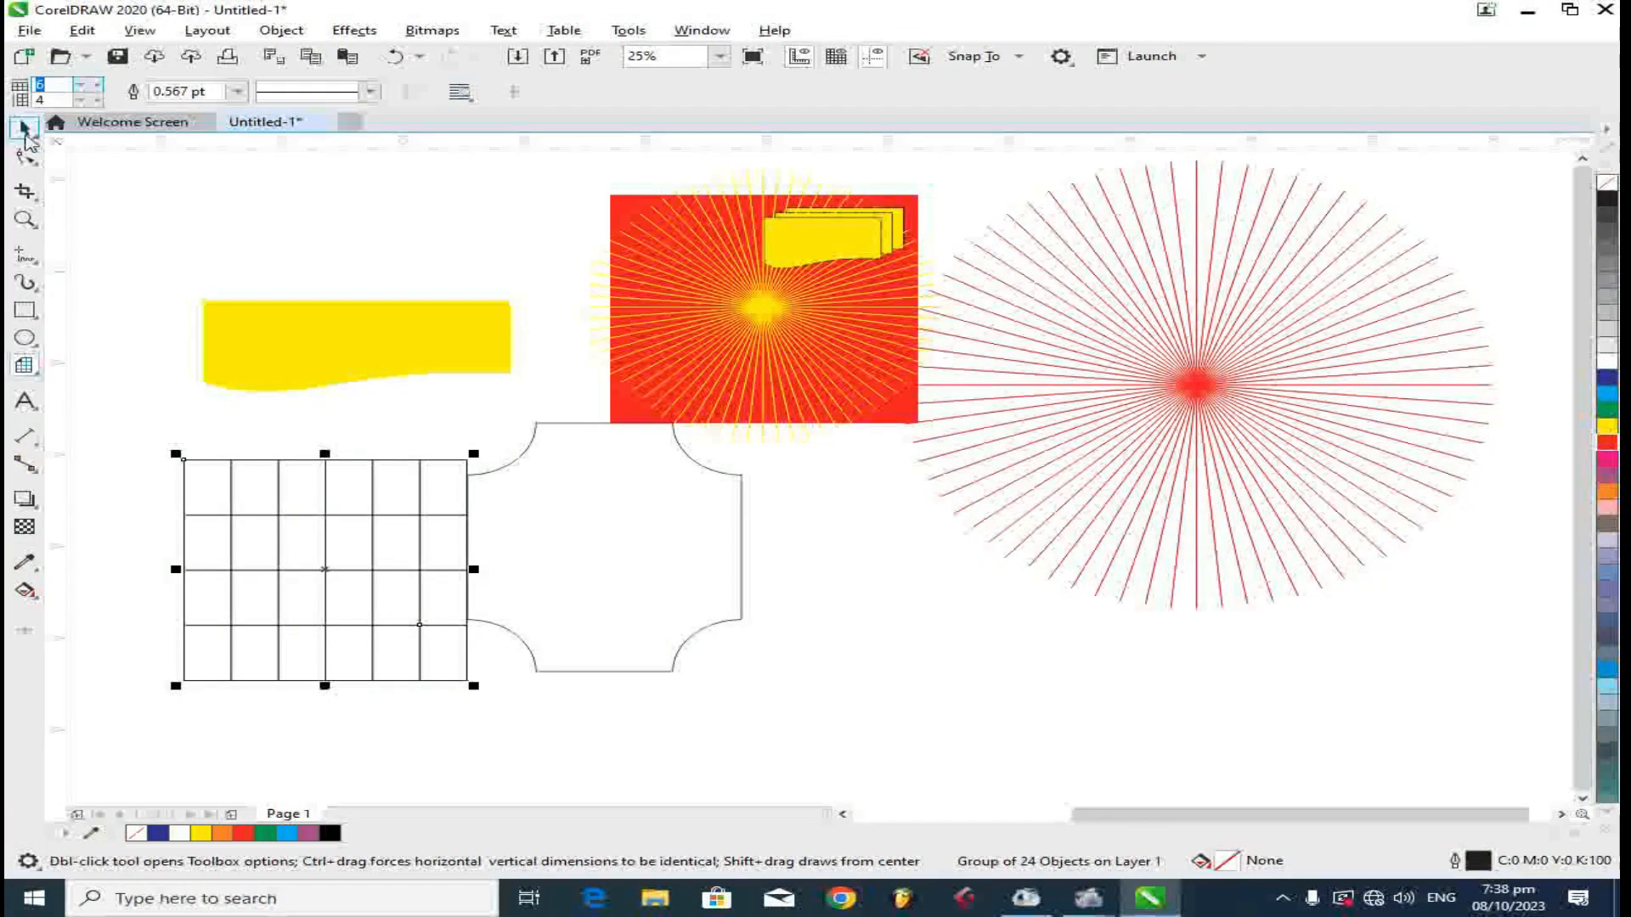
scroll(351, 582, "down", 4)
left_click_drag(351, 582, 407, 322)
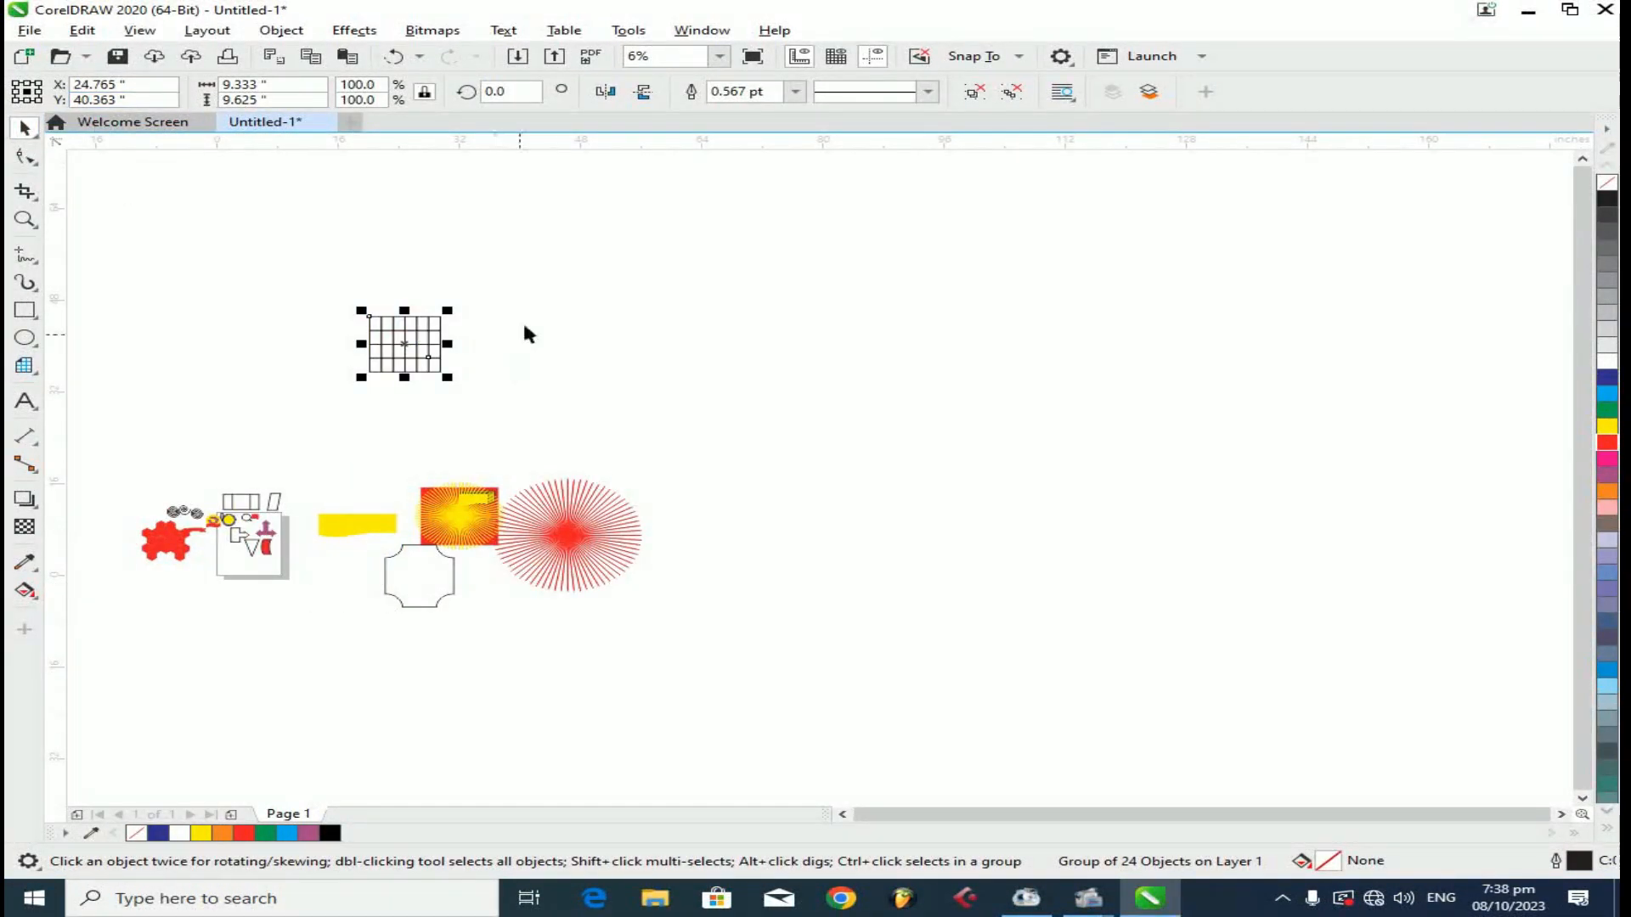
- Delete the 6-column graph paper grid
left_click(24, 366)
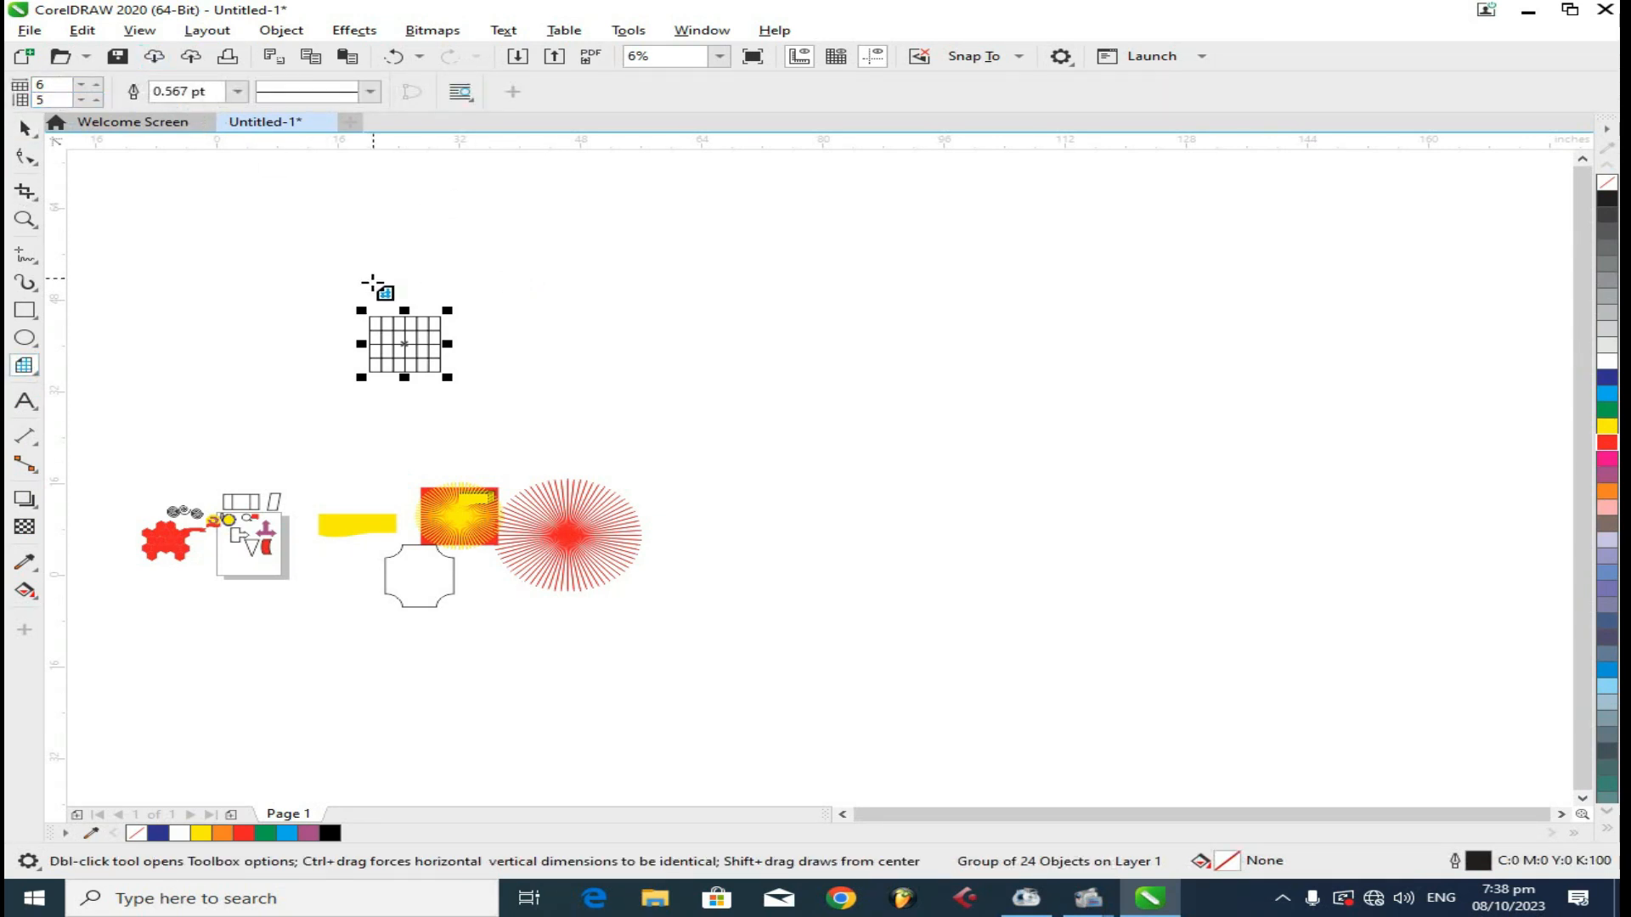
scroll(475, 335, "up", 4)
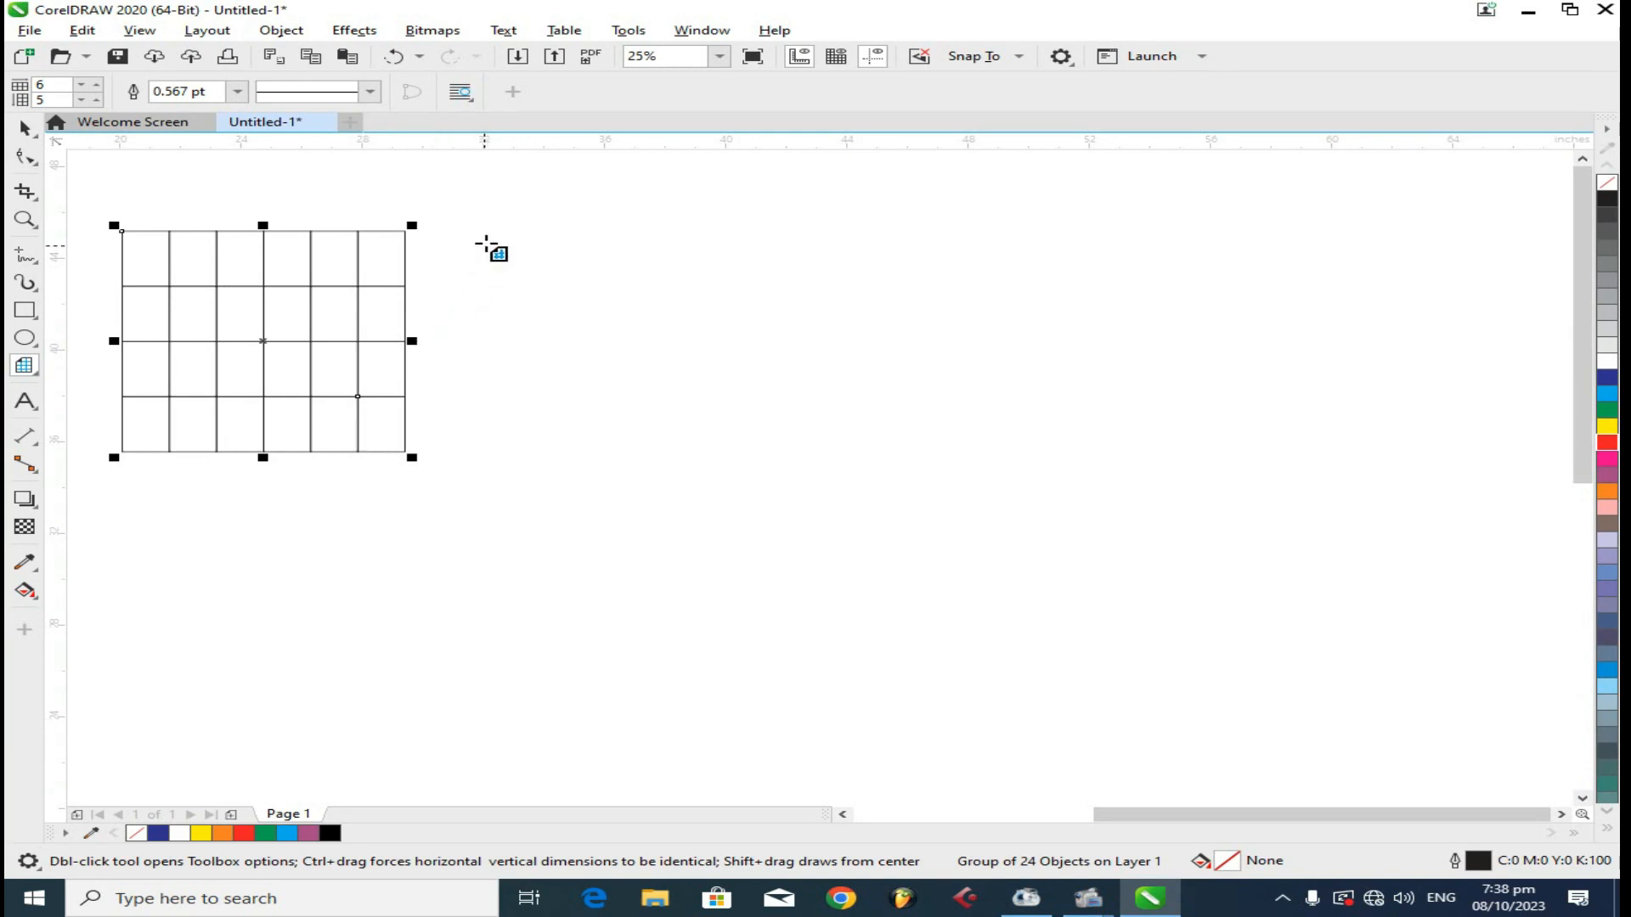
left_click(18, 127)
left_click(236, 284)
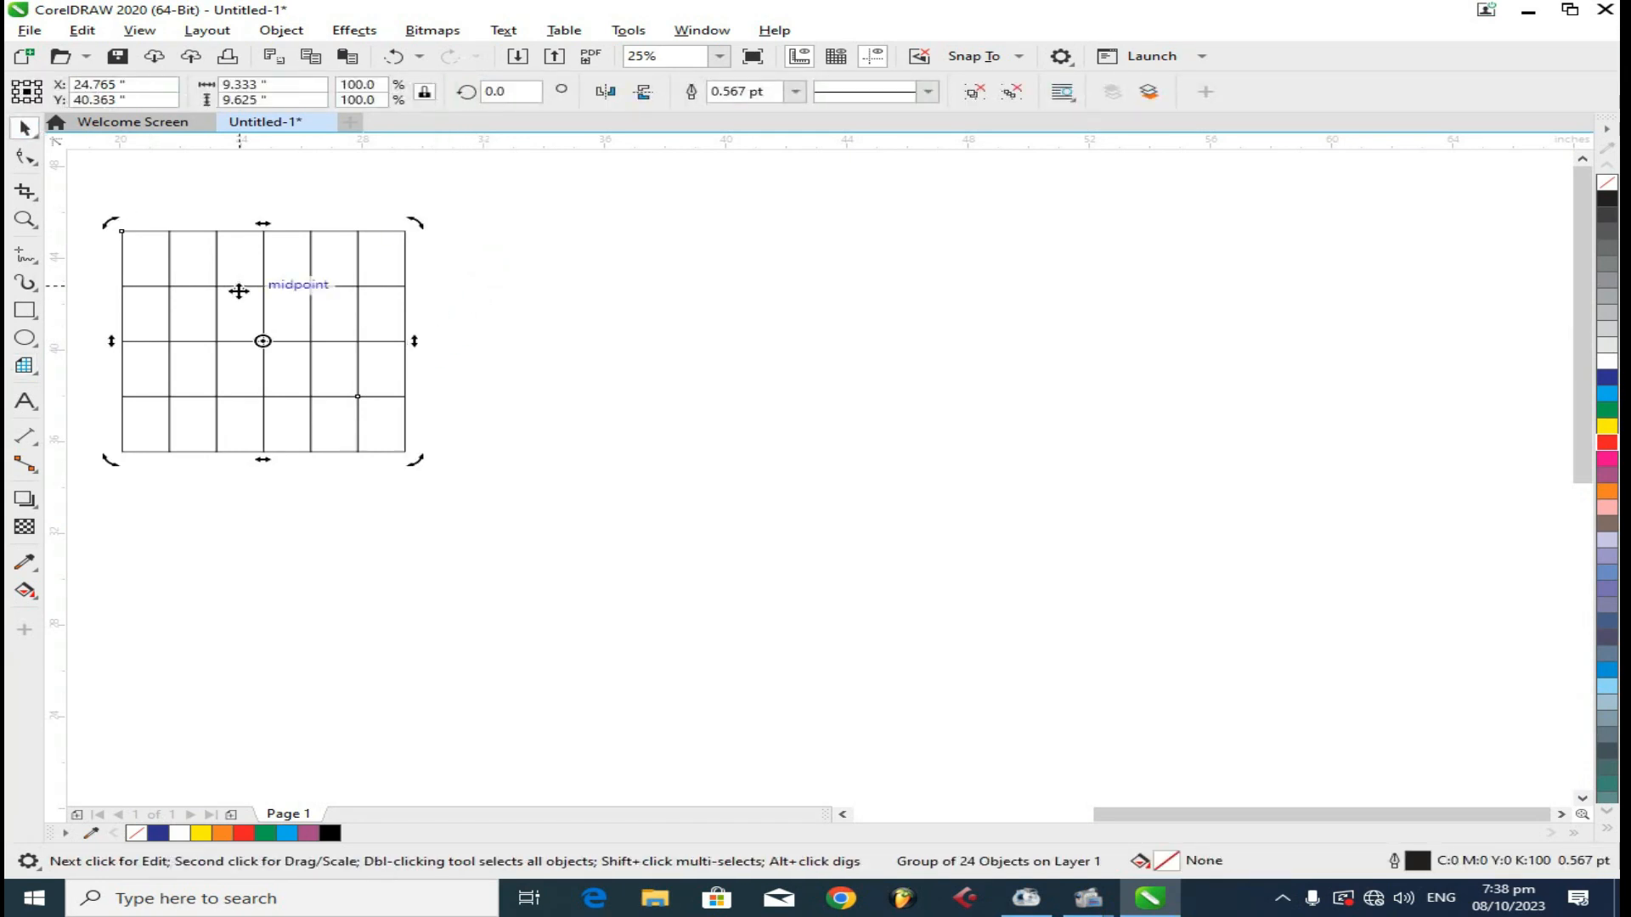
key("Delete")
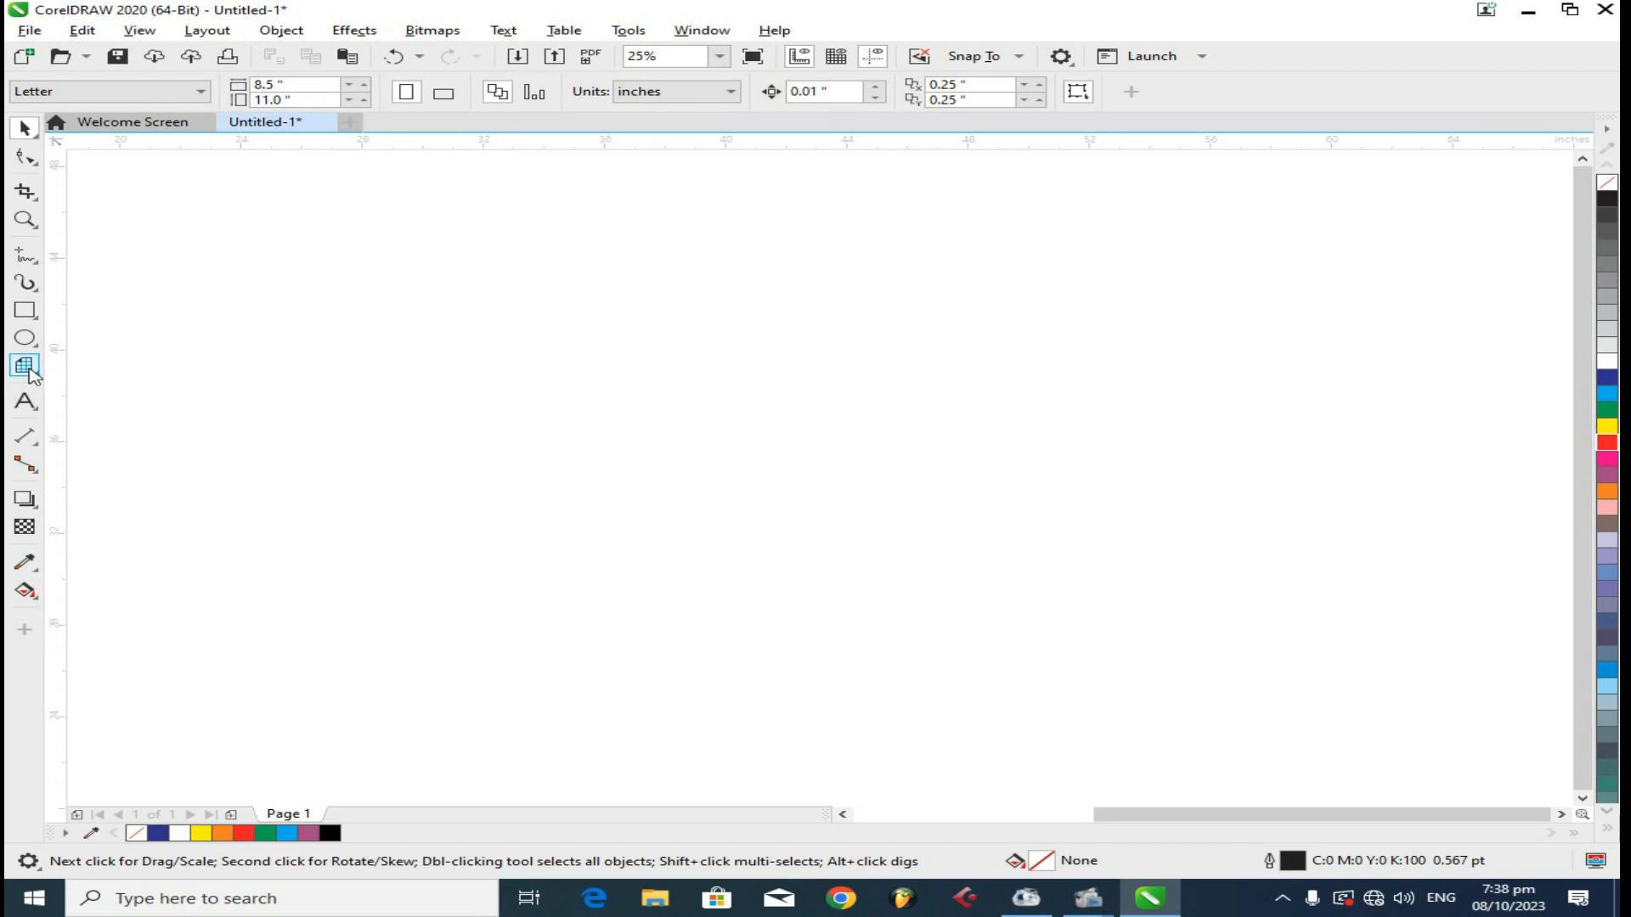
- Draw a Graph Paper grid with 8 columns and 5 rows, about 21 by 13 inches, in the empty area
left_click(24, 366)
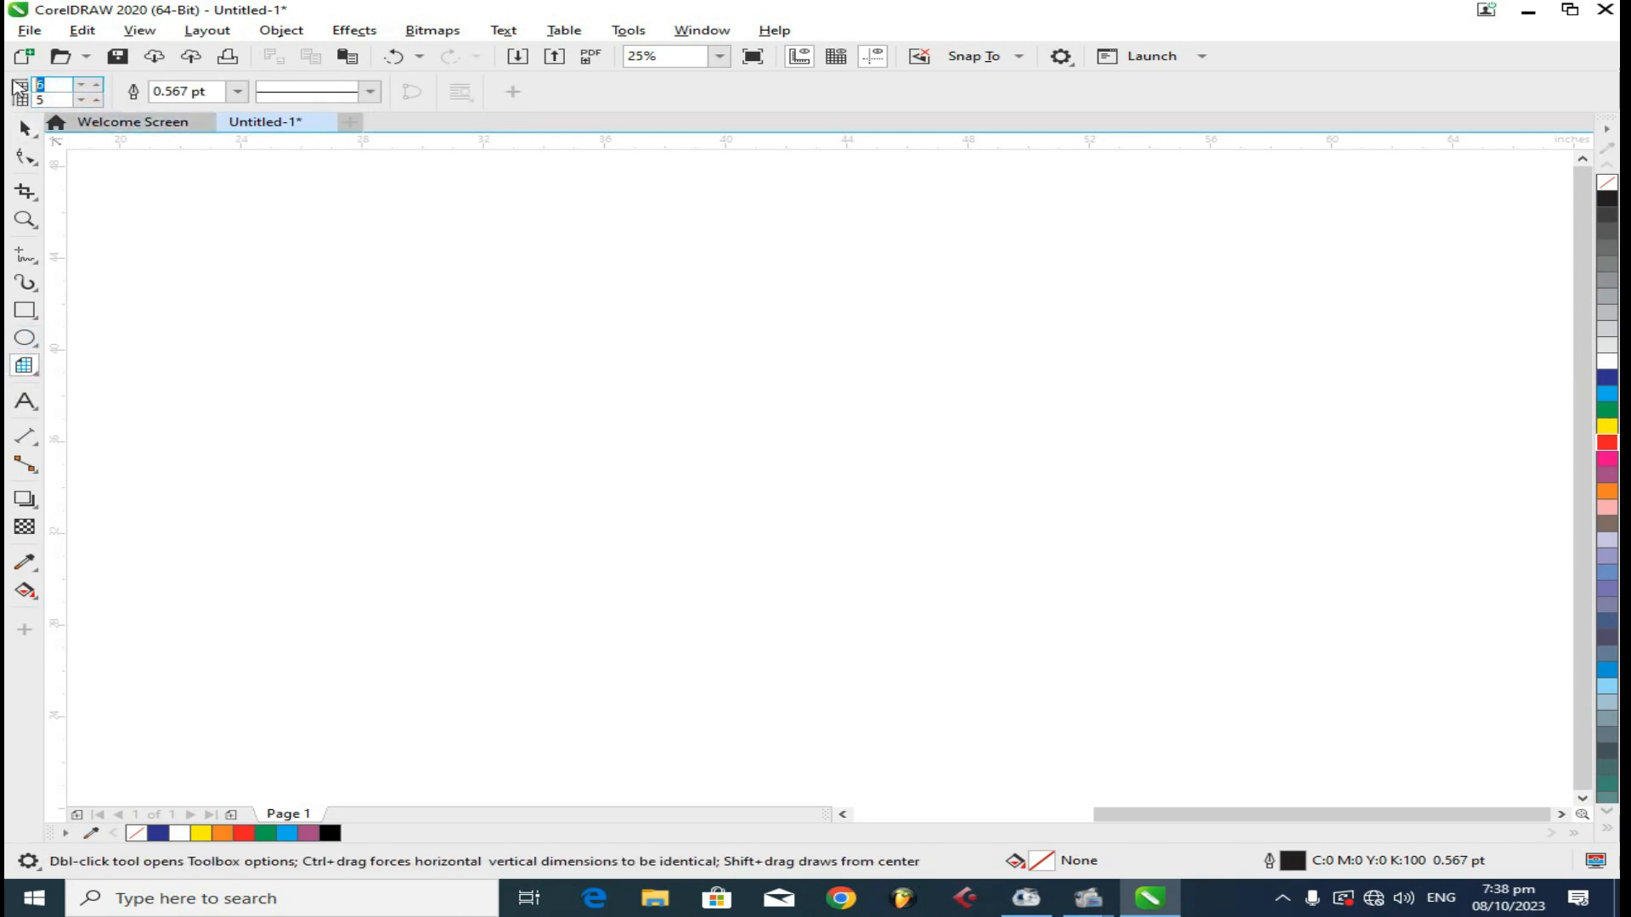
left_click_drag(354, 329, 997, 634)
left_click(25, 129)
left_click(106, 253)
scroll(380, 357, "up", 2)
scroll(379, 358, "up", 2)
left_click(382, 354)
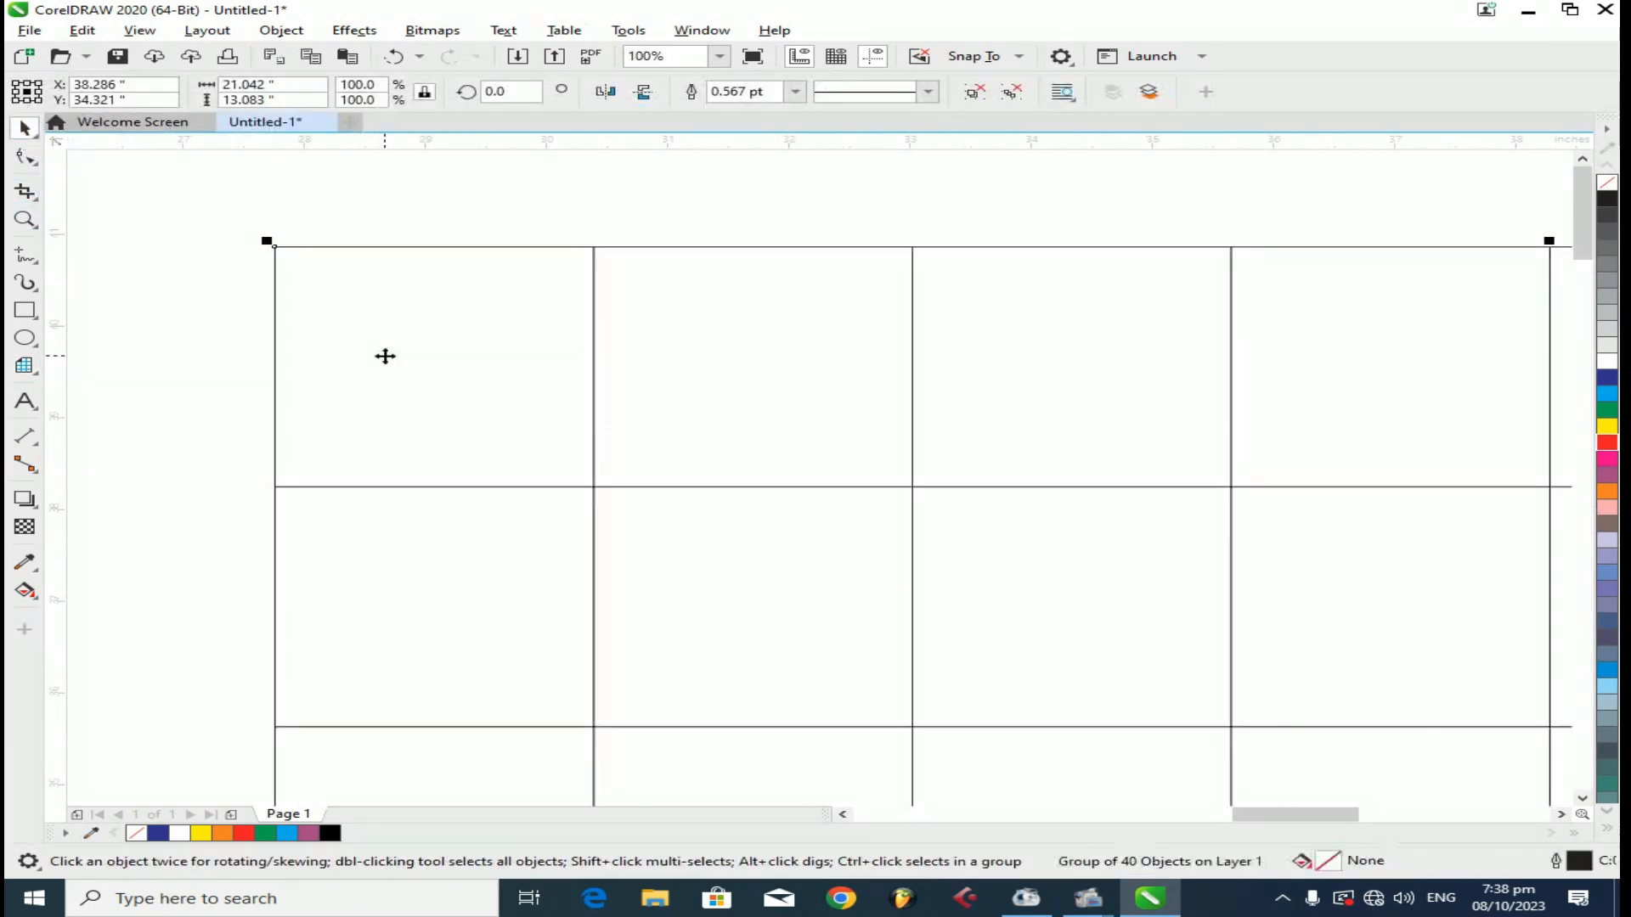
- Add the text JPG in the grid's first cell and enlarge it to about 78 pt to nearly fill the cell's width
left_click(26, 401)
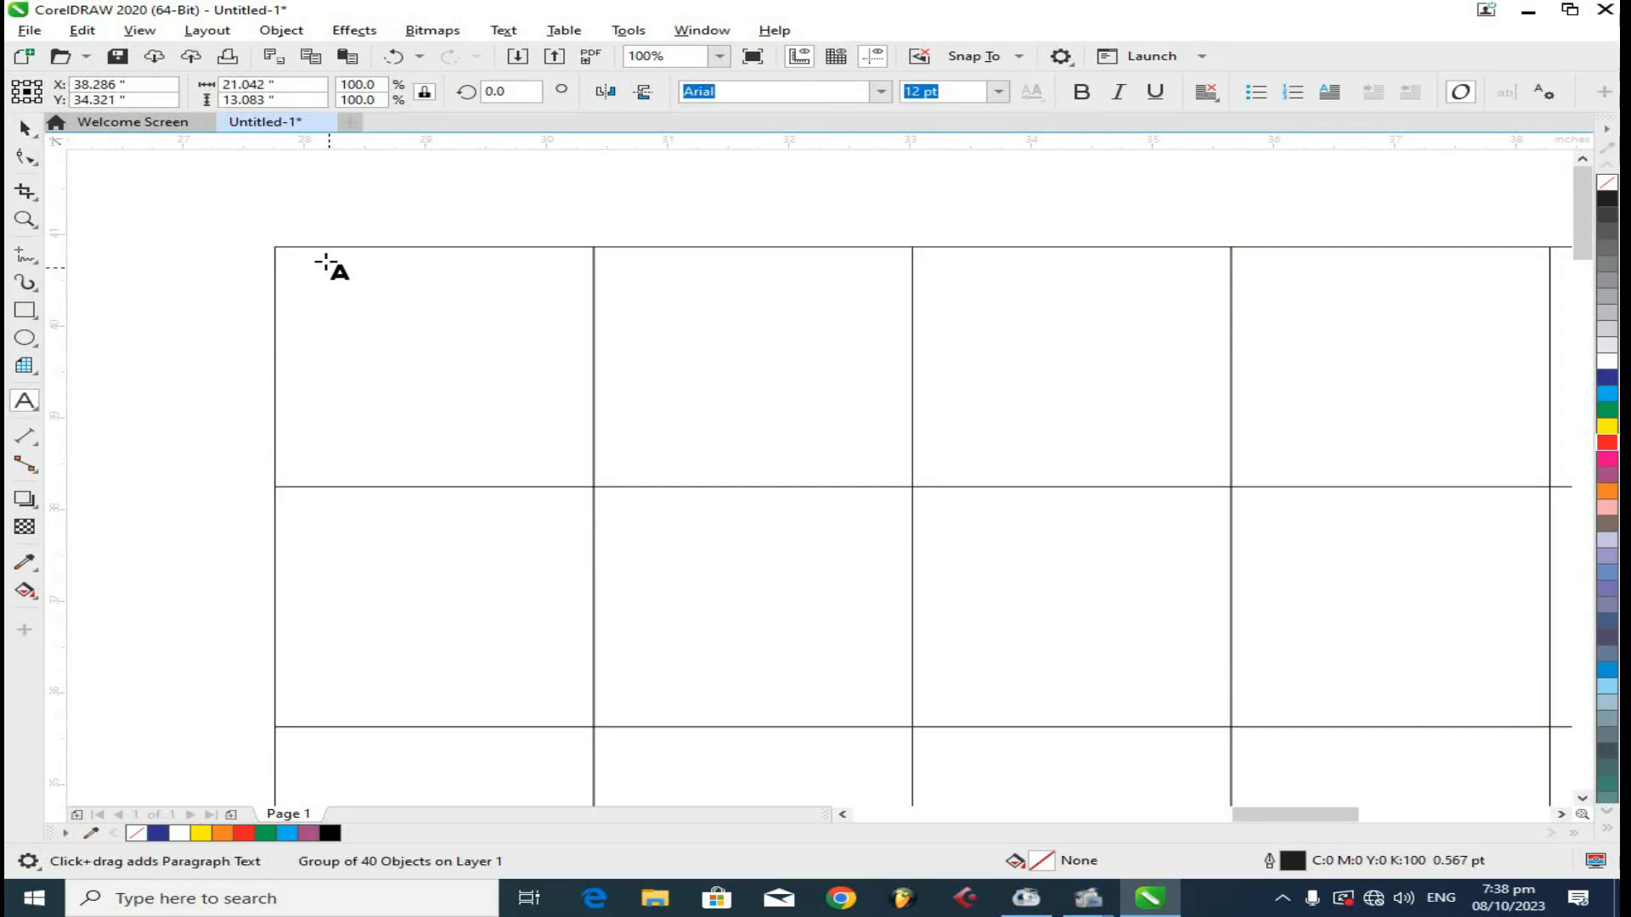
left_click(312, 350)
type("GUgjhg")
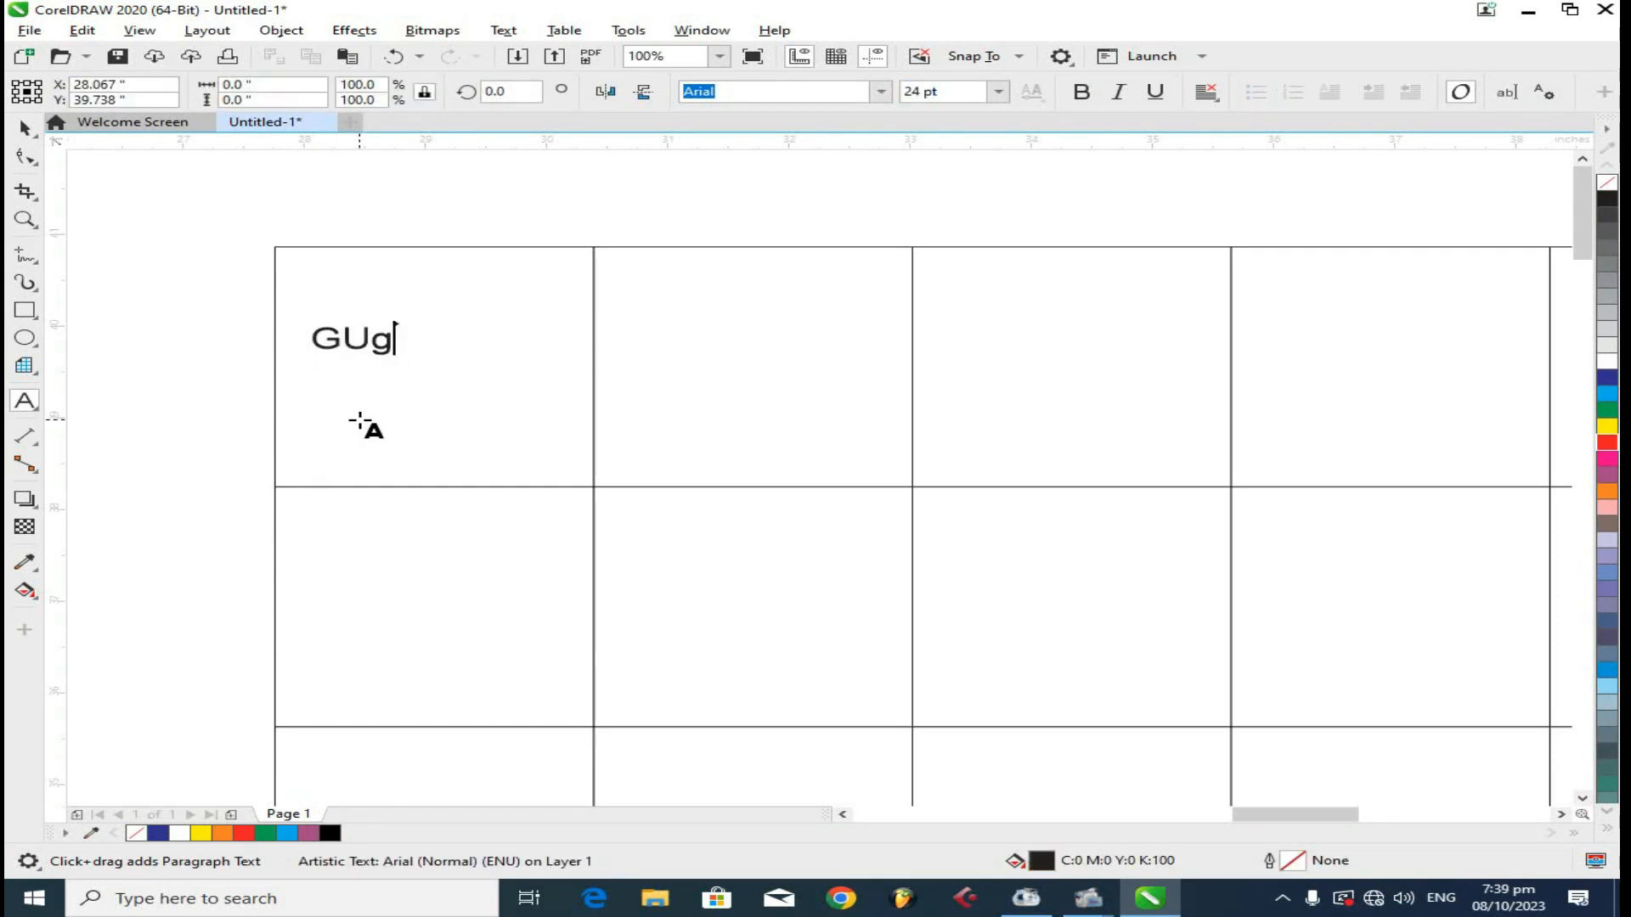
key("BackSpace")
key("BackSpace")
key("BackSpace")
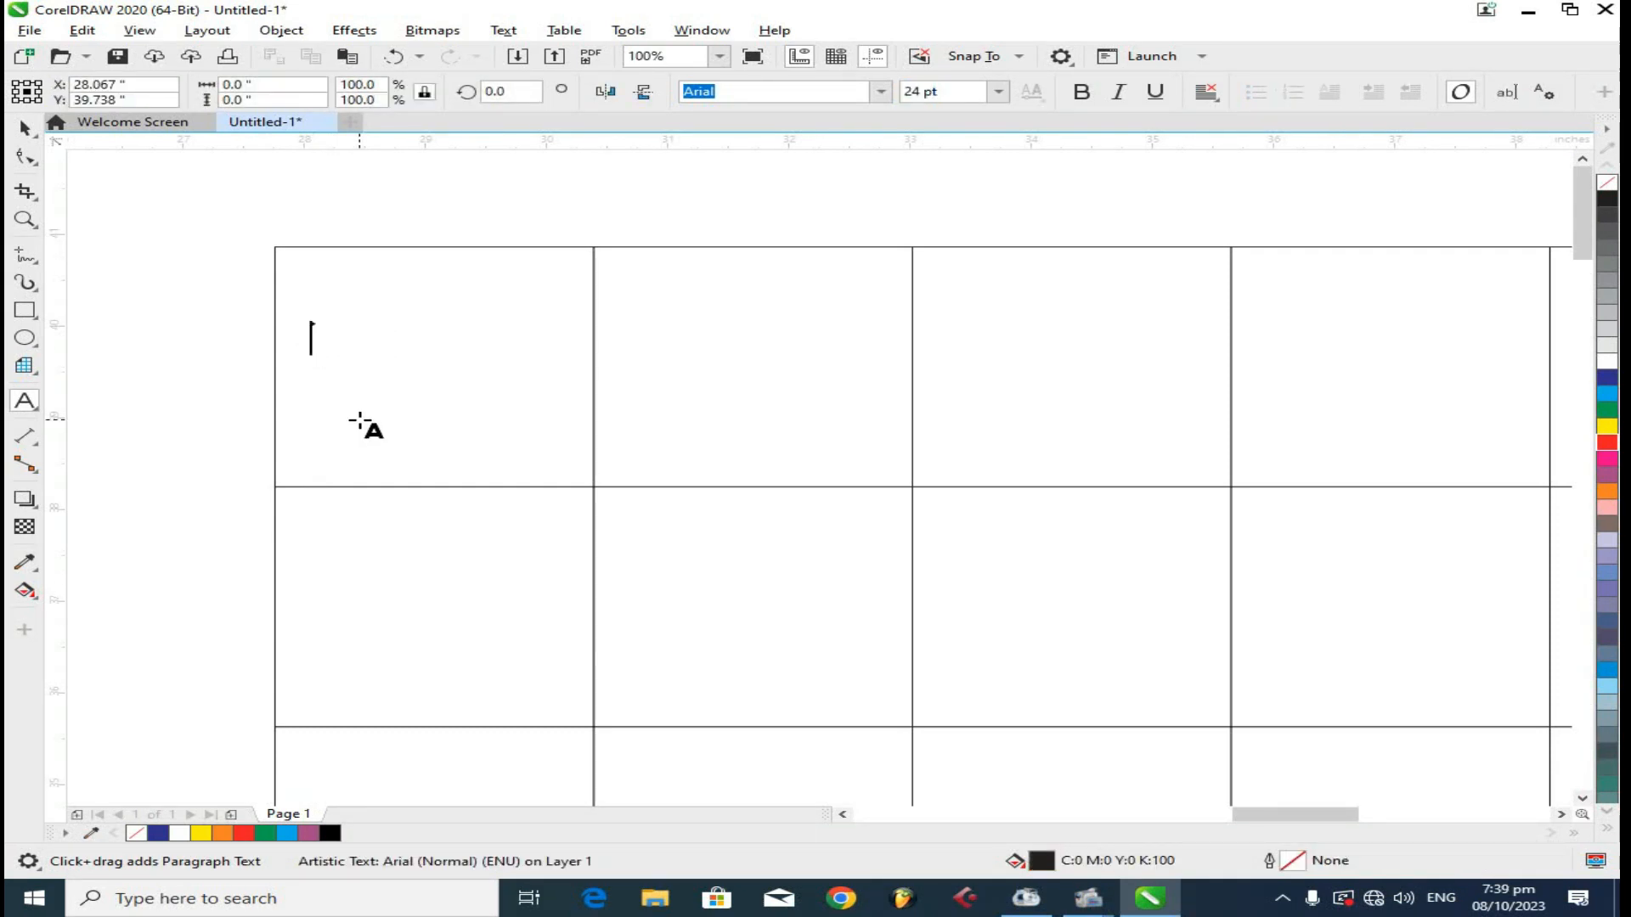
key("Escape")
left_click_drag(400, 354, 571, 481)
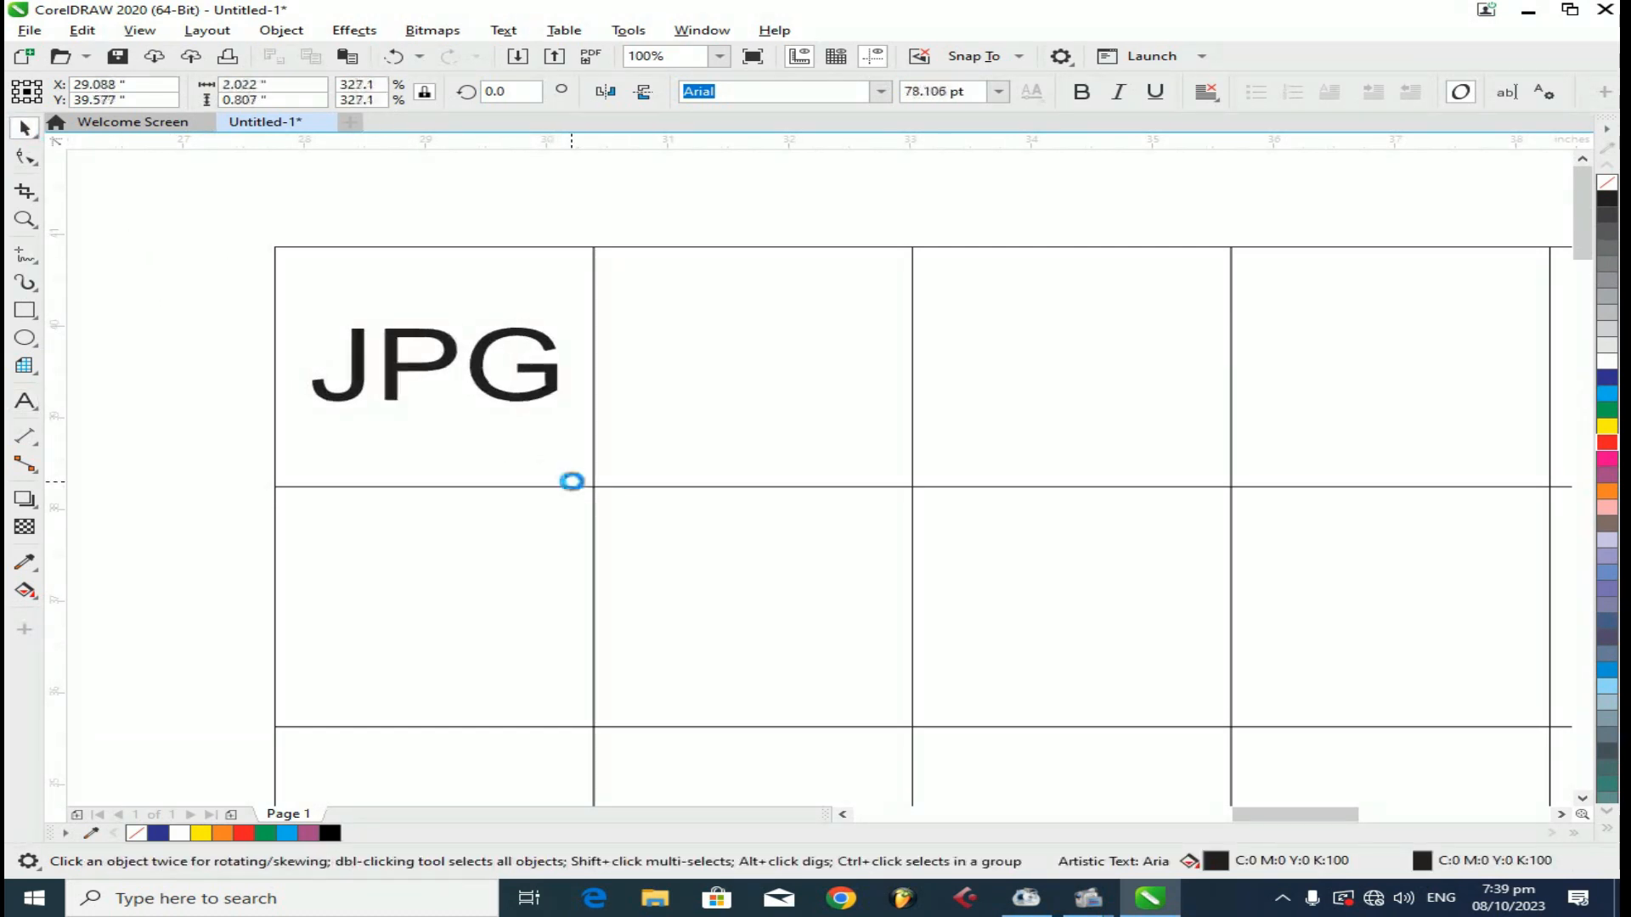
- Set the JPG text in the Geometr415 Blk BT font and colour it dark blue
left_click(883, 96)
left_click(856, 150)
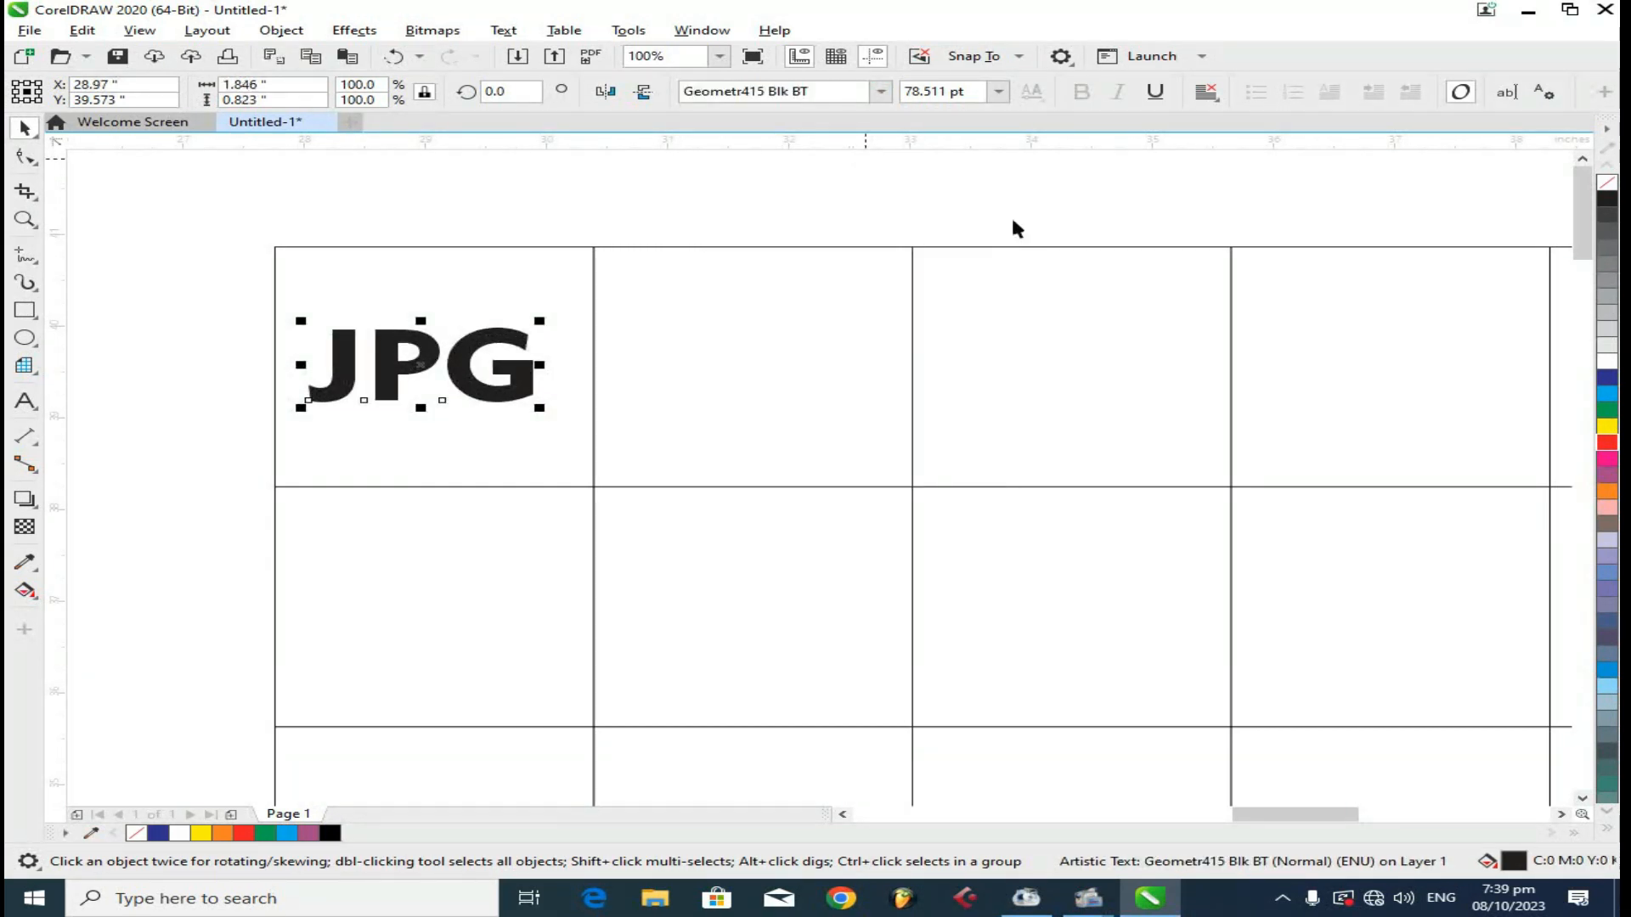
left_click(1610, 379)
- Copy the blue JPG text into the second and third cells of the grid's top row
left_click_drag(489, 391, 1139, 404)
right_click(823, 399)
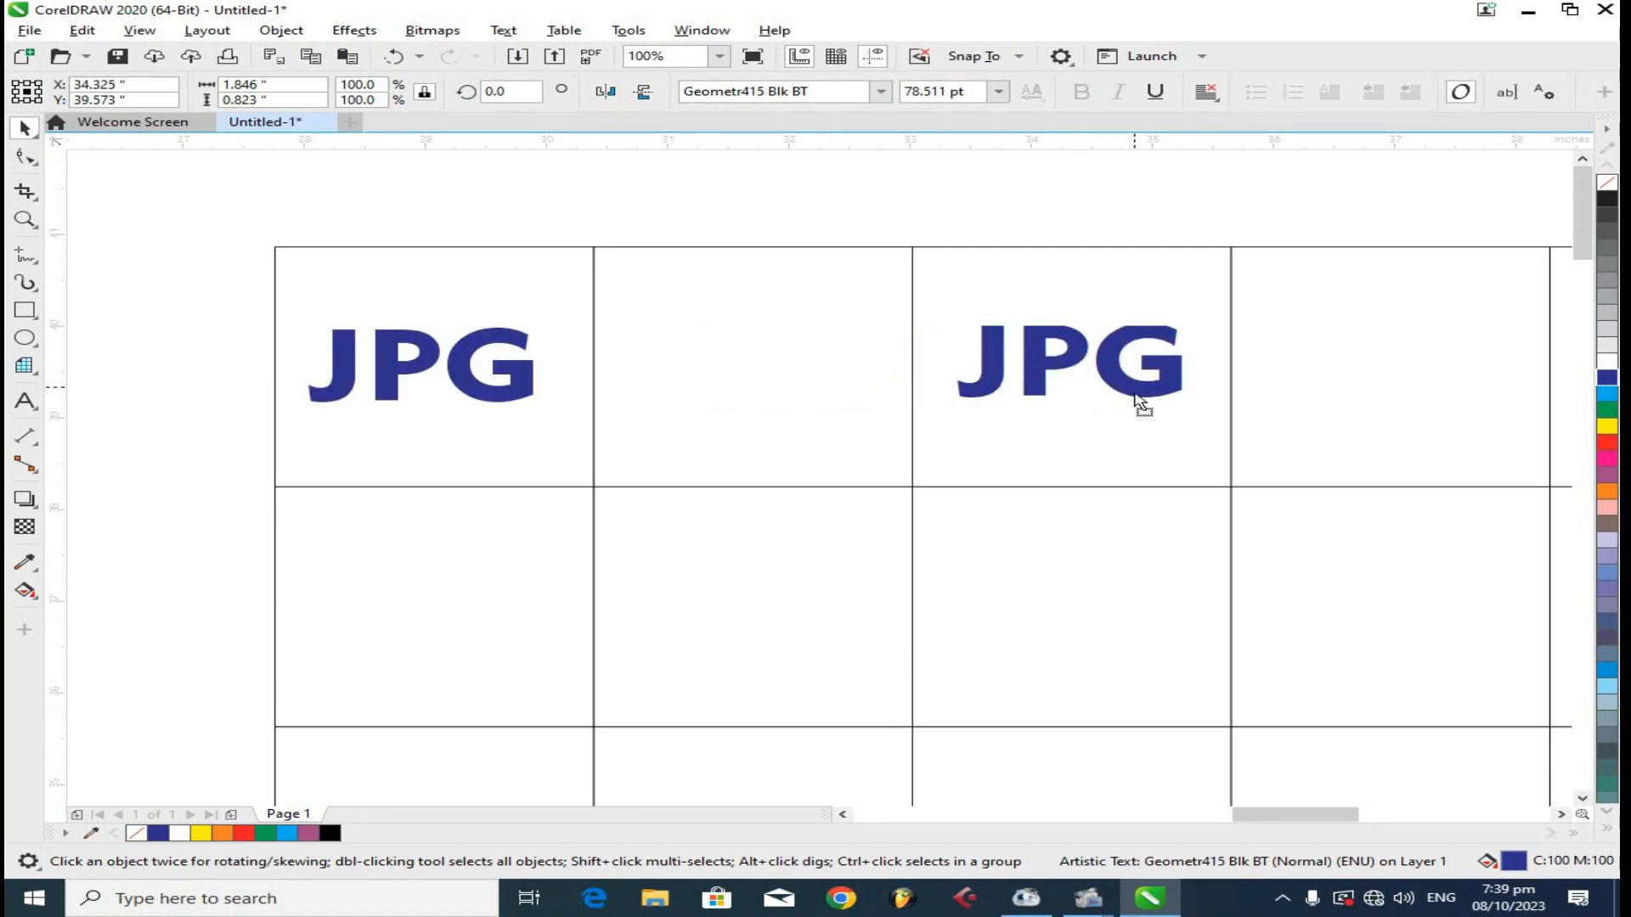
scroll(659, 425, "down", 2)
left_click_drag(544, 361, 1279, 584)
left_click(1282, 586)
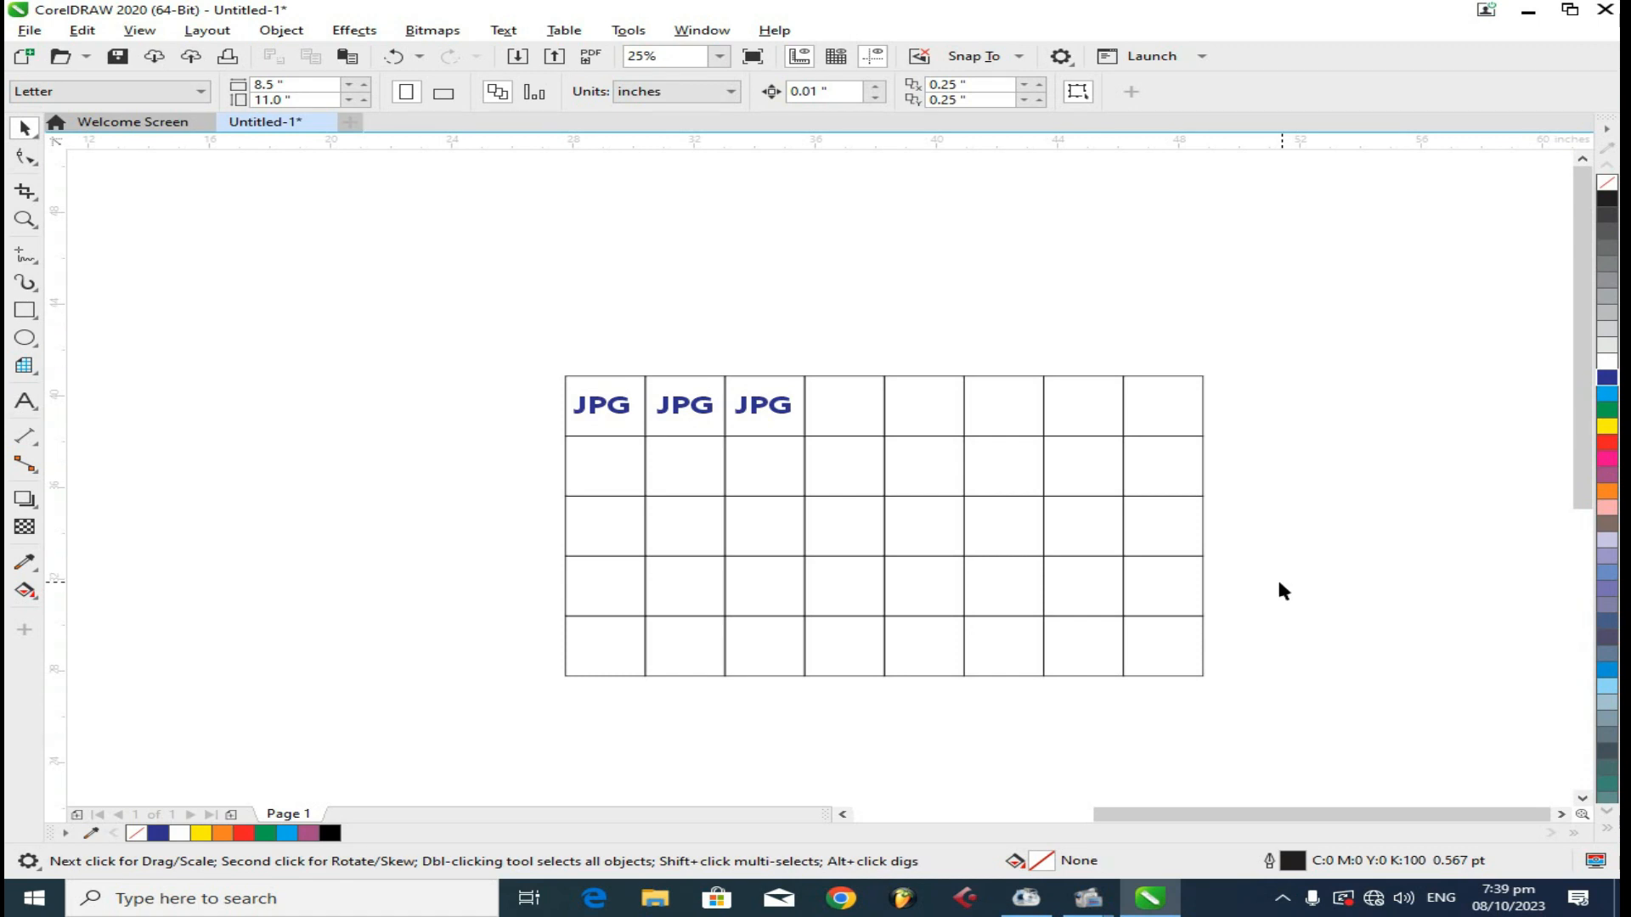
- Colour the second cell's JPG text red and add a red JPG copy in the fourth cell of the top row
key("z")
left_click_drag(575, 388, 1236, 692)
left_click(24, 127)
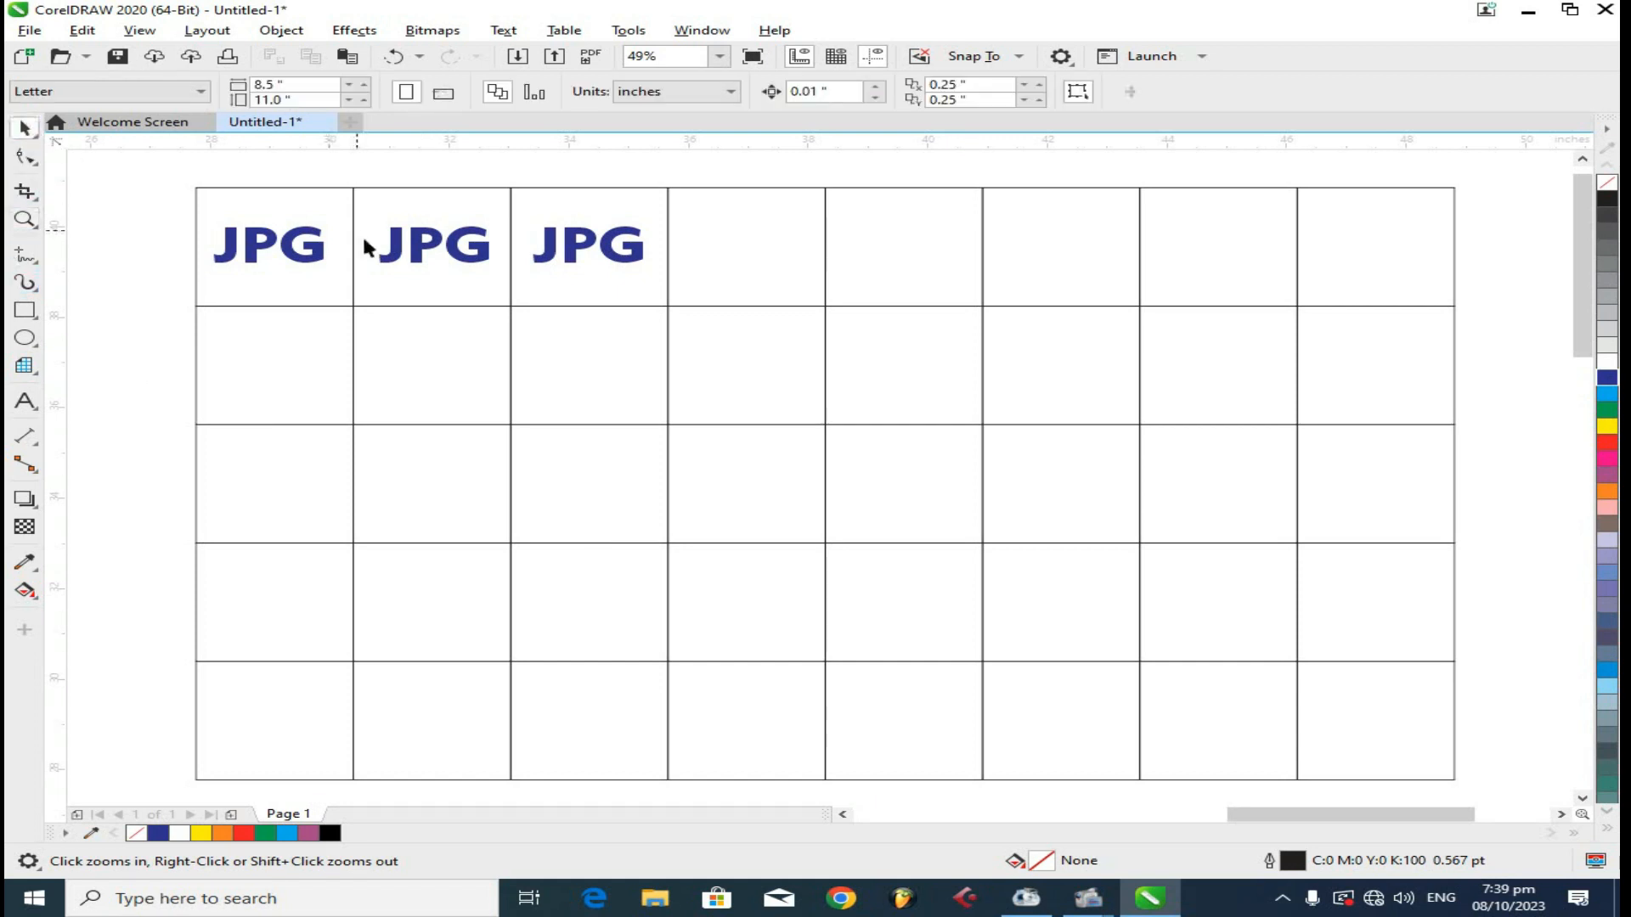
left_click(393, 244)
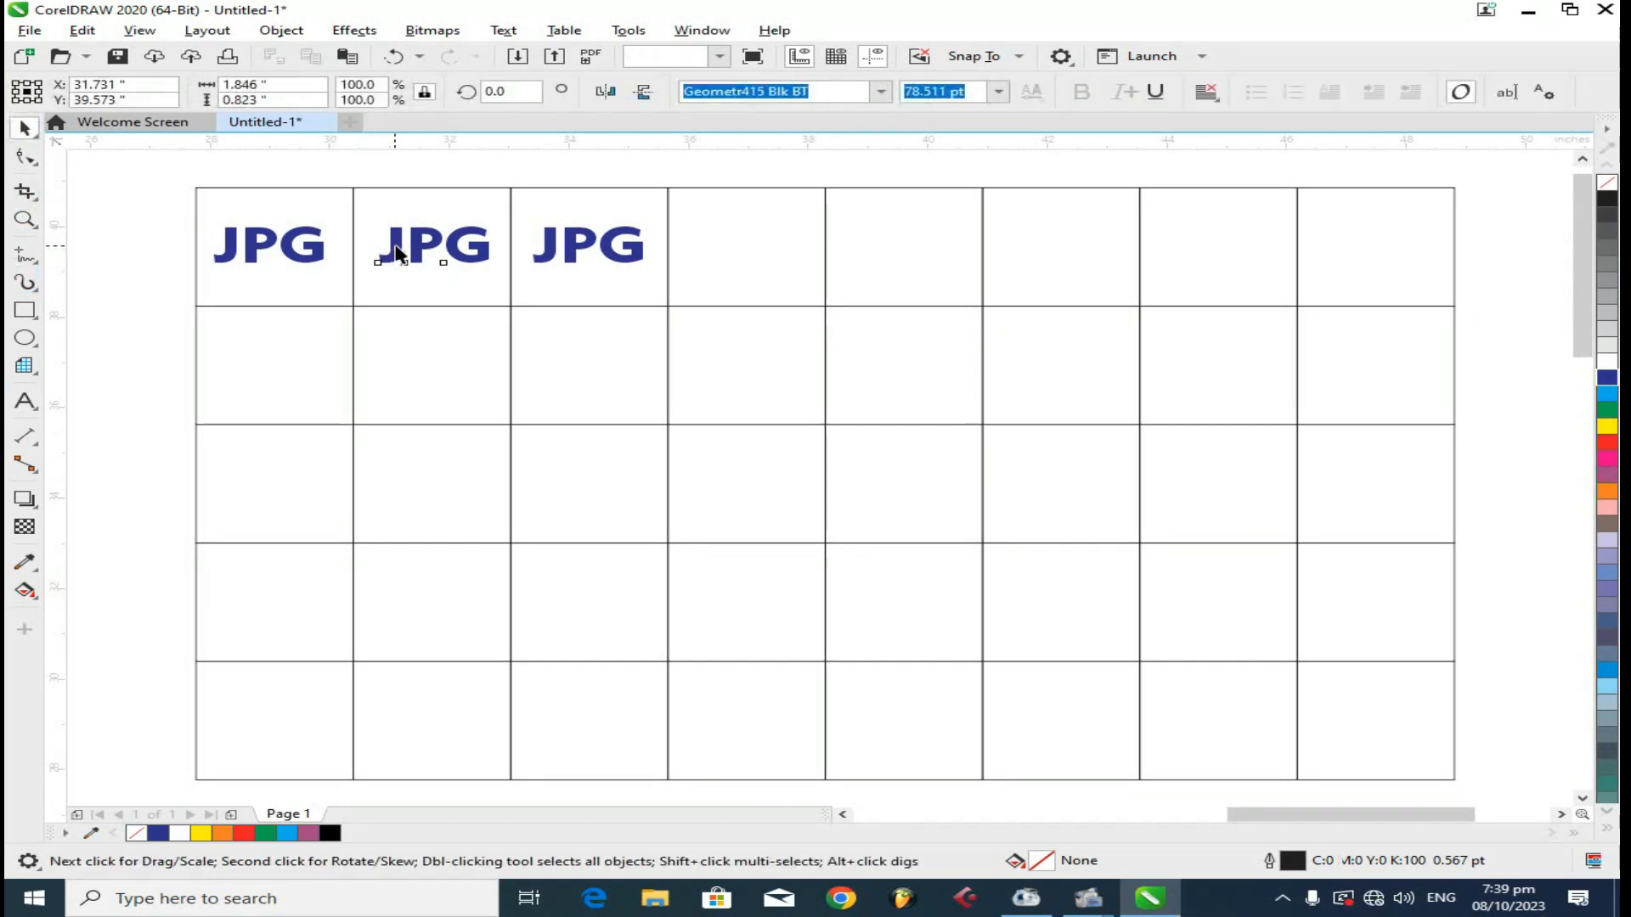
left_click(1607, 441)
left_click_drag(624, 260, 788, 261)
left_click(1607, 442)
left_click_drag(749, 244, 744, 244)
- Try ungrouping the grid and shifting the fifth cell of its top row, and undo both changes
left_click(715, 354)
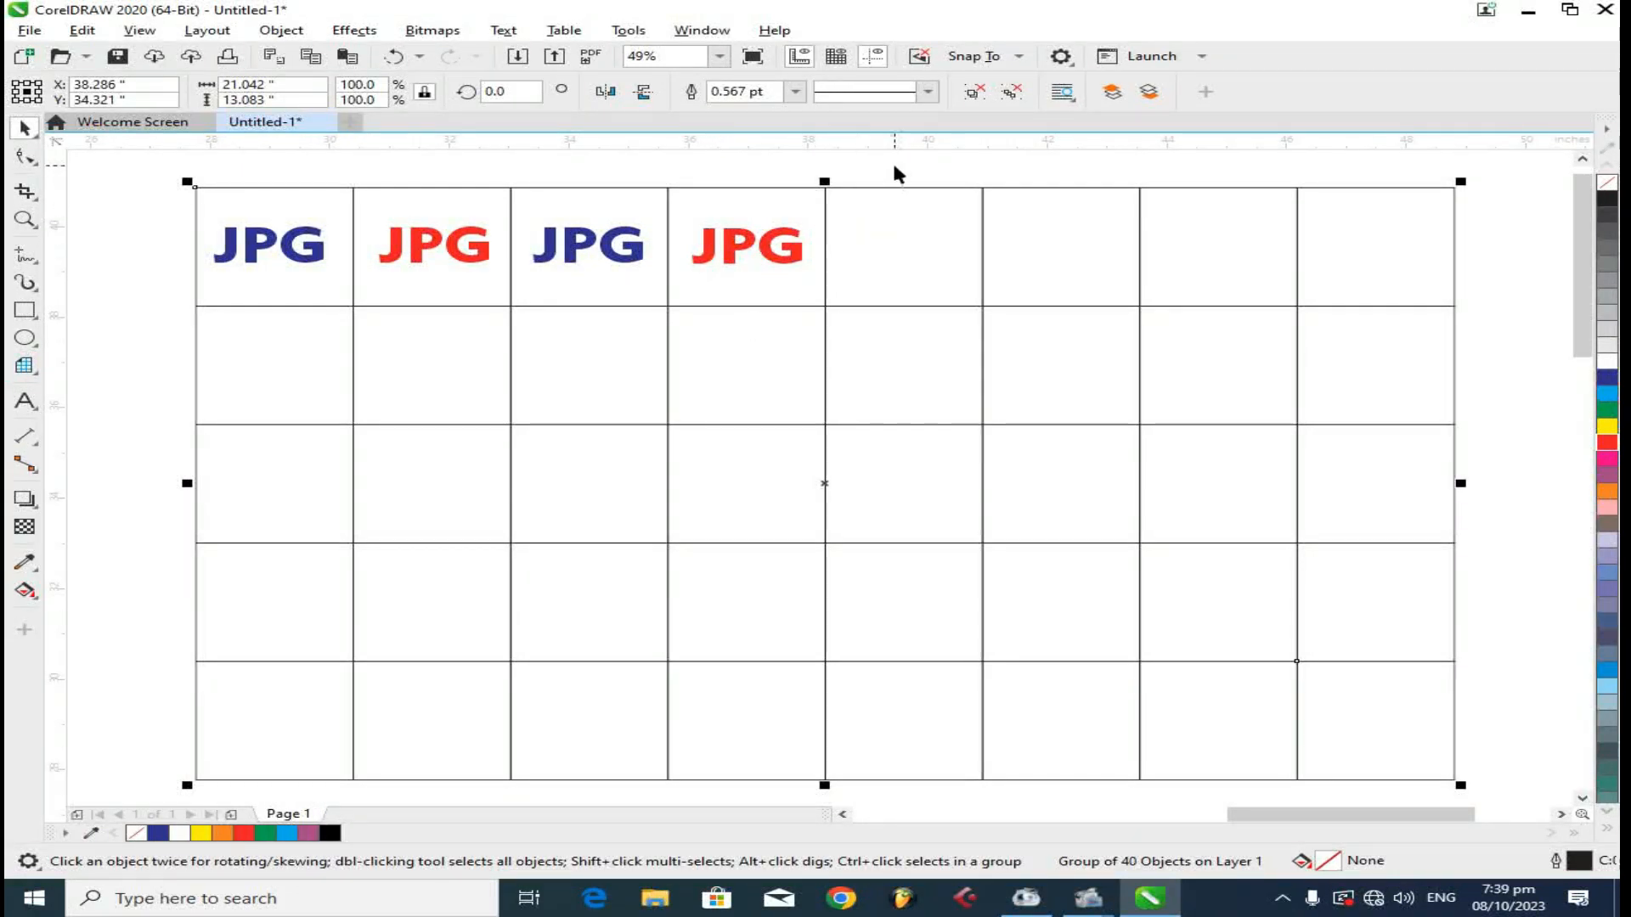
left_click(974, 91)
left_click(981, 219)
left_click_drag(981, 220, 936, 201)
key("ctrl+z")
key("ctrl+z")
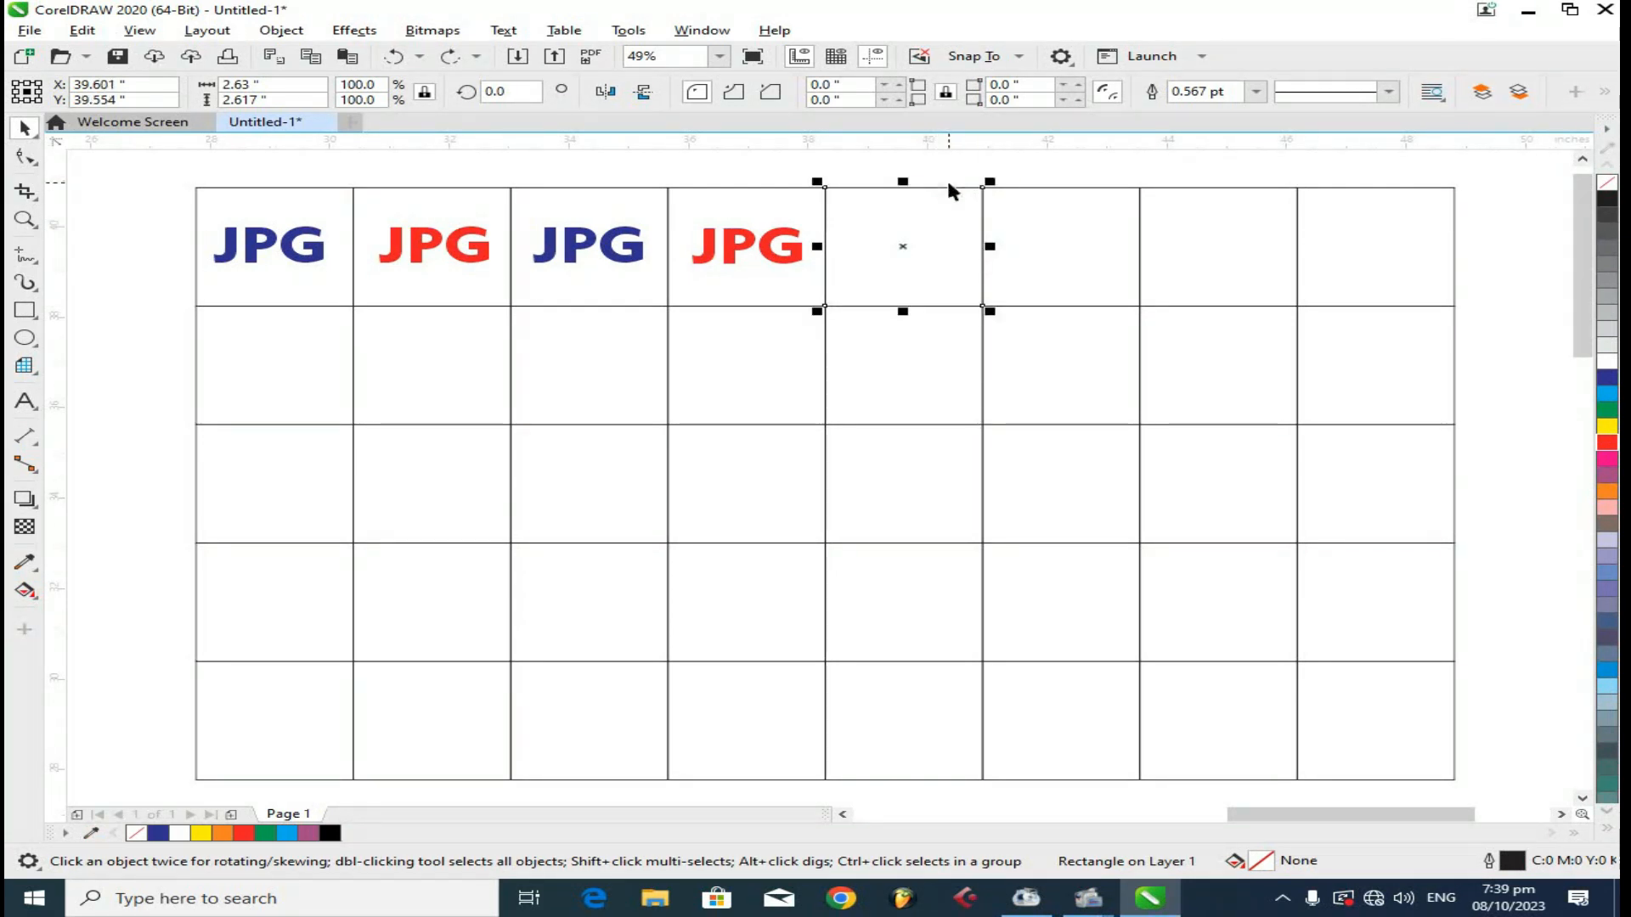
left_click(948, 185)
left_click(148, 255)
- Give the whole grid a 10 pt white outline and a red fill (C:0 M:100 Y:100 K:0)
left_click(302, 376)
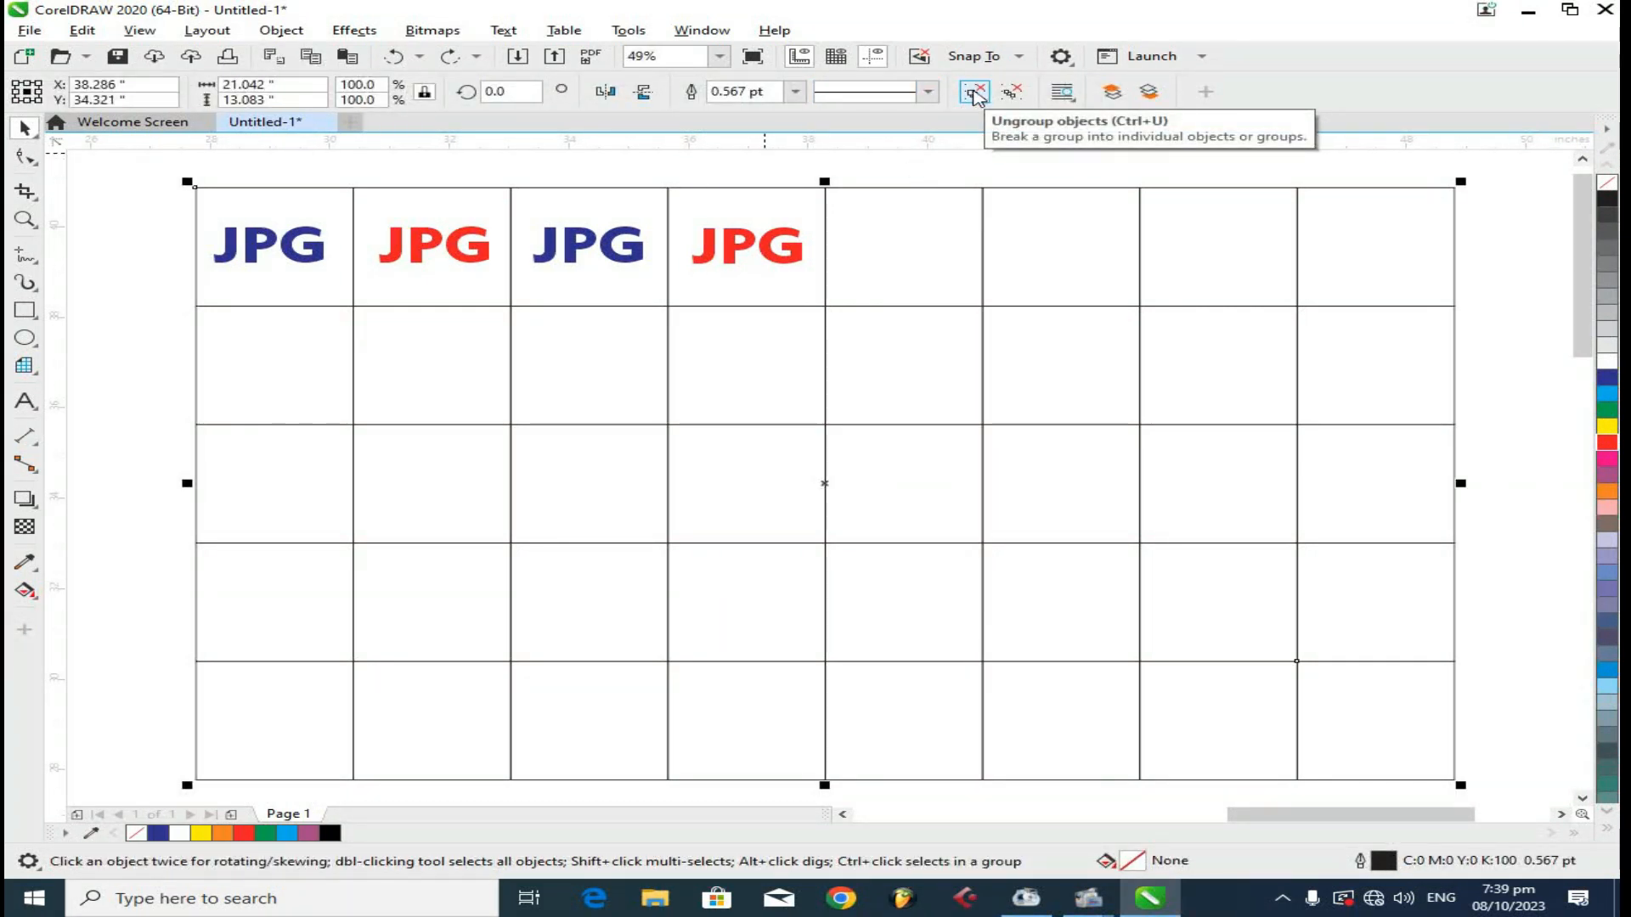
left_click(795, 91)
left_click(735, 181)
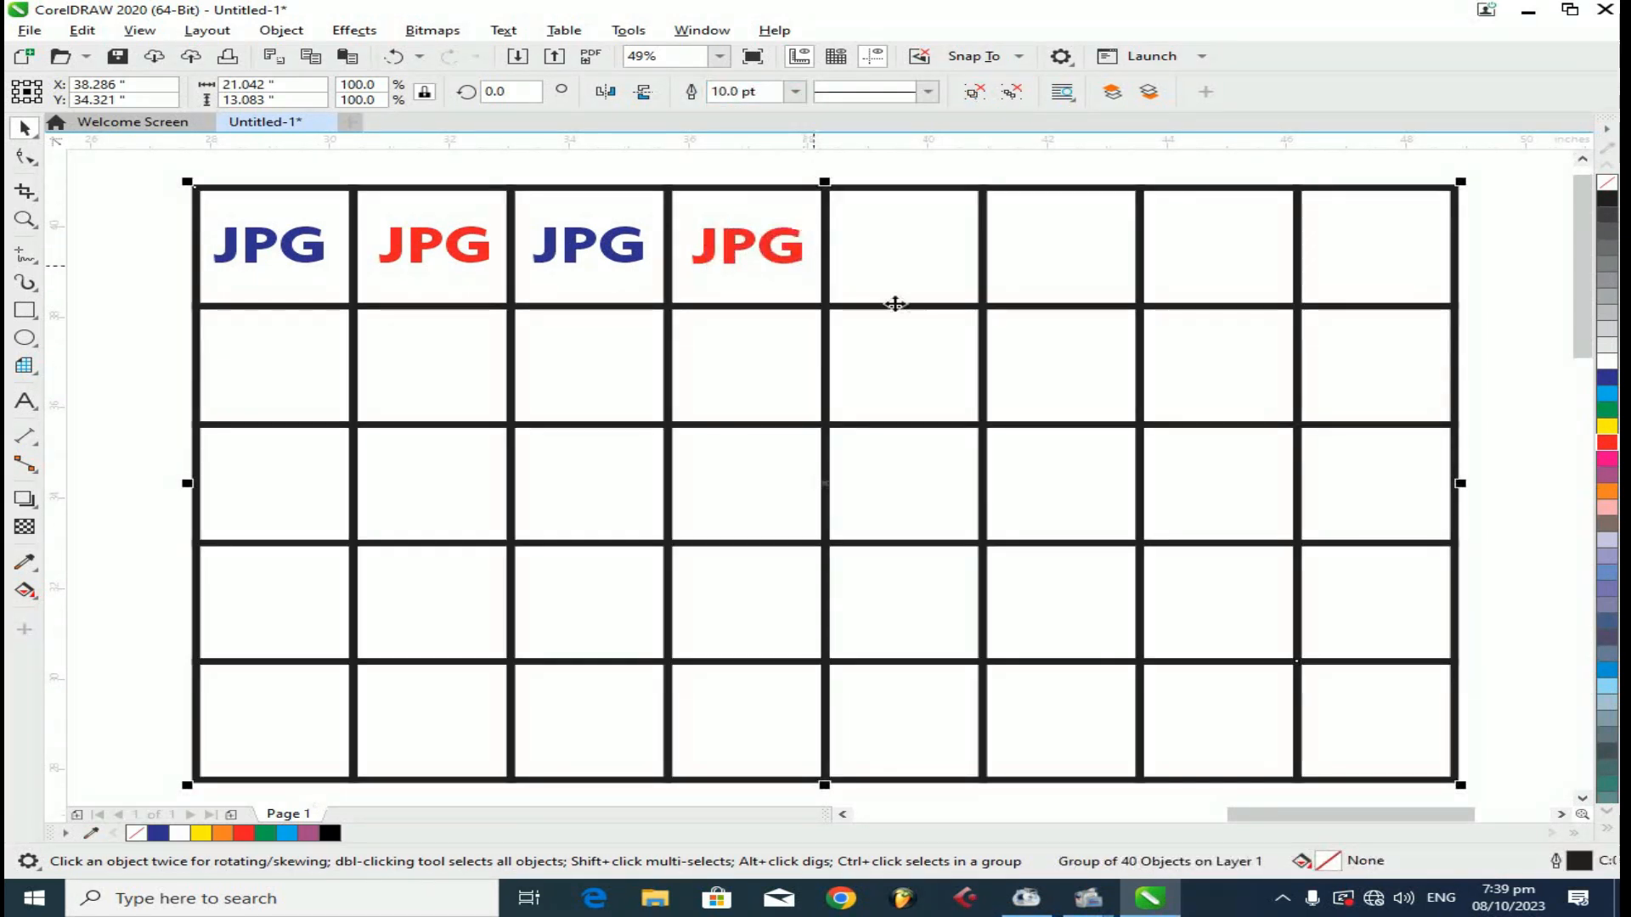
left_click(1607, 442)
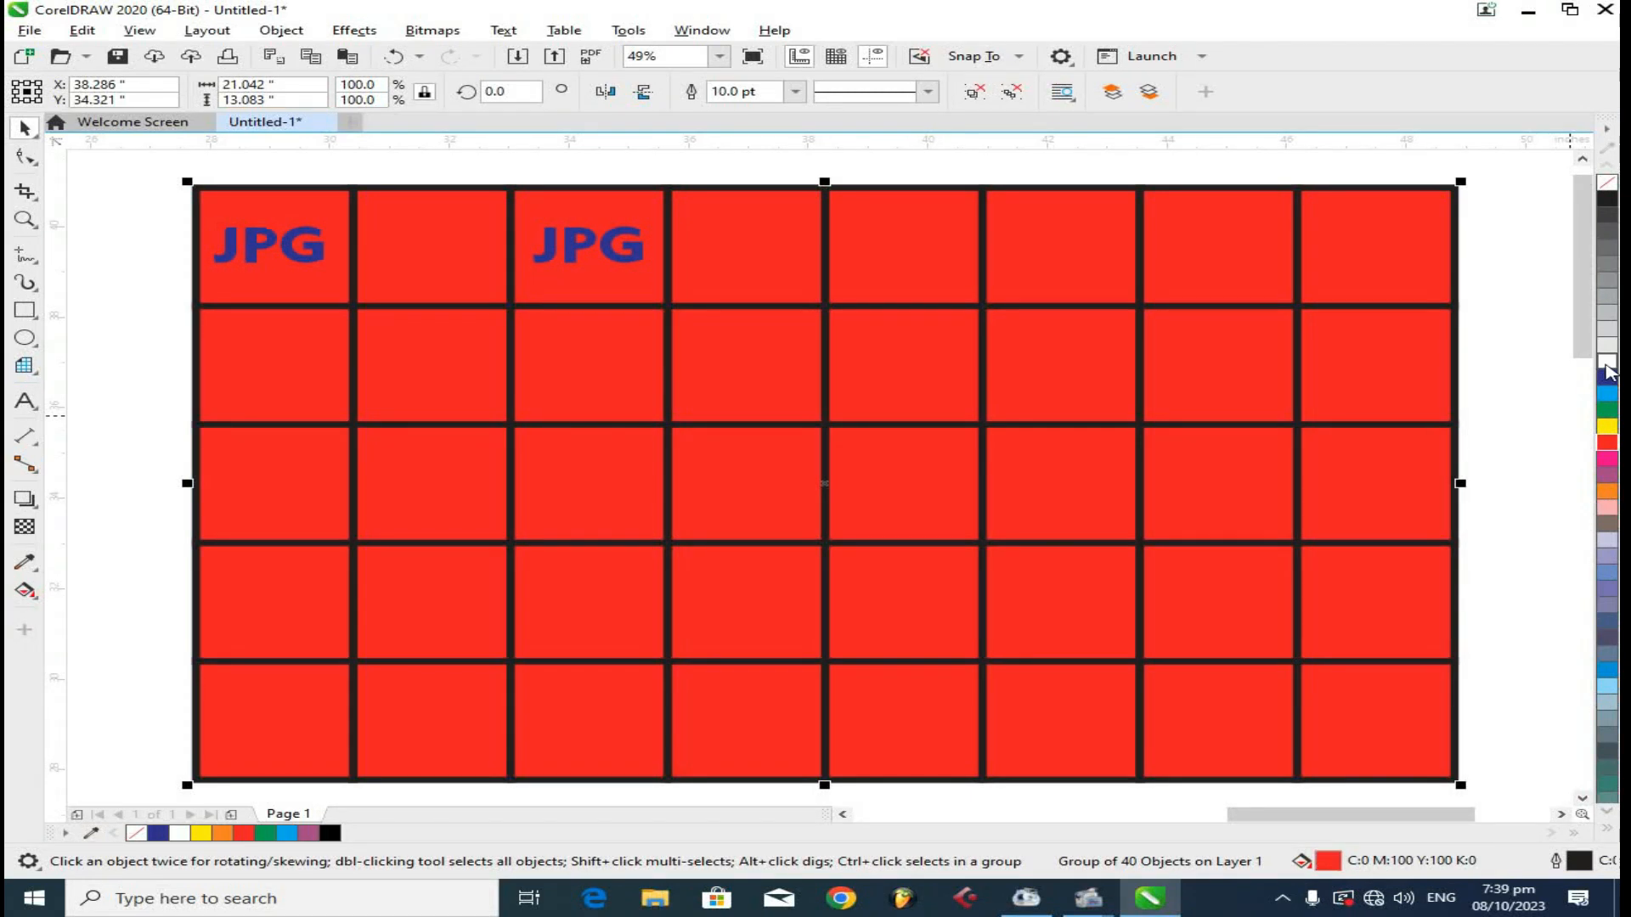
right_click(1606, 362)
left_click(923, 267)
left_click(845, 199)
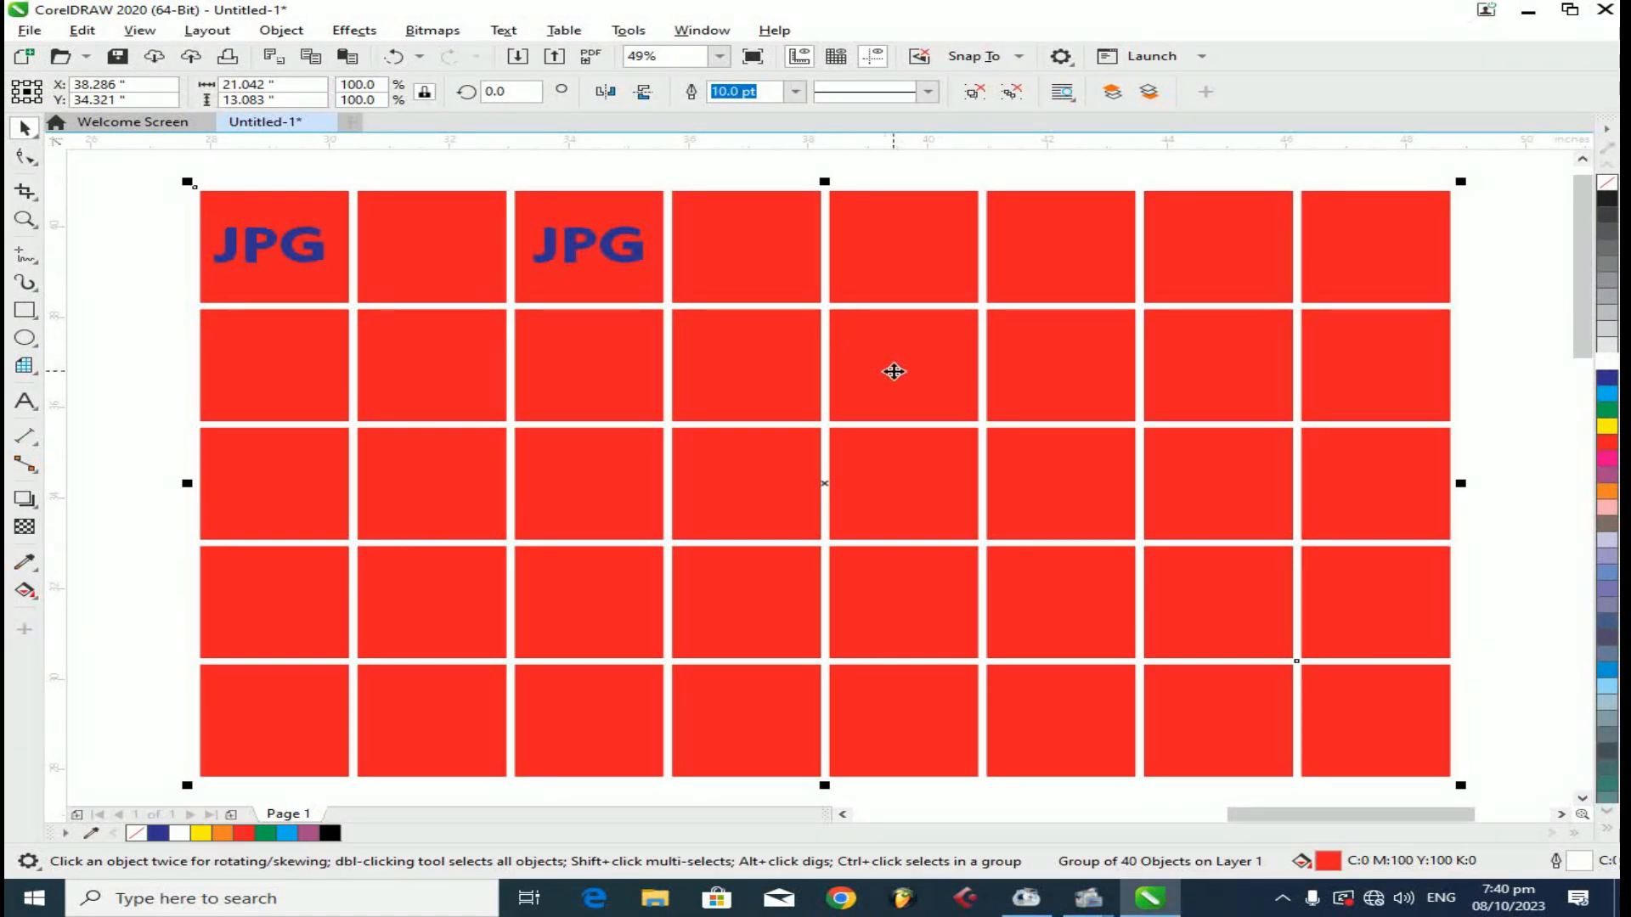
- Move the blue JPG text from the third cell into the second cell and colour it white
scroll(866, 391, "down", 1)
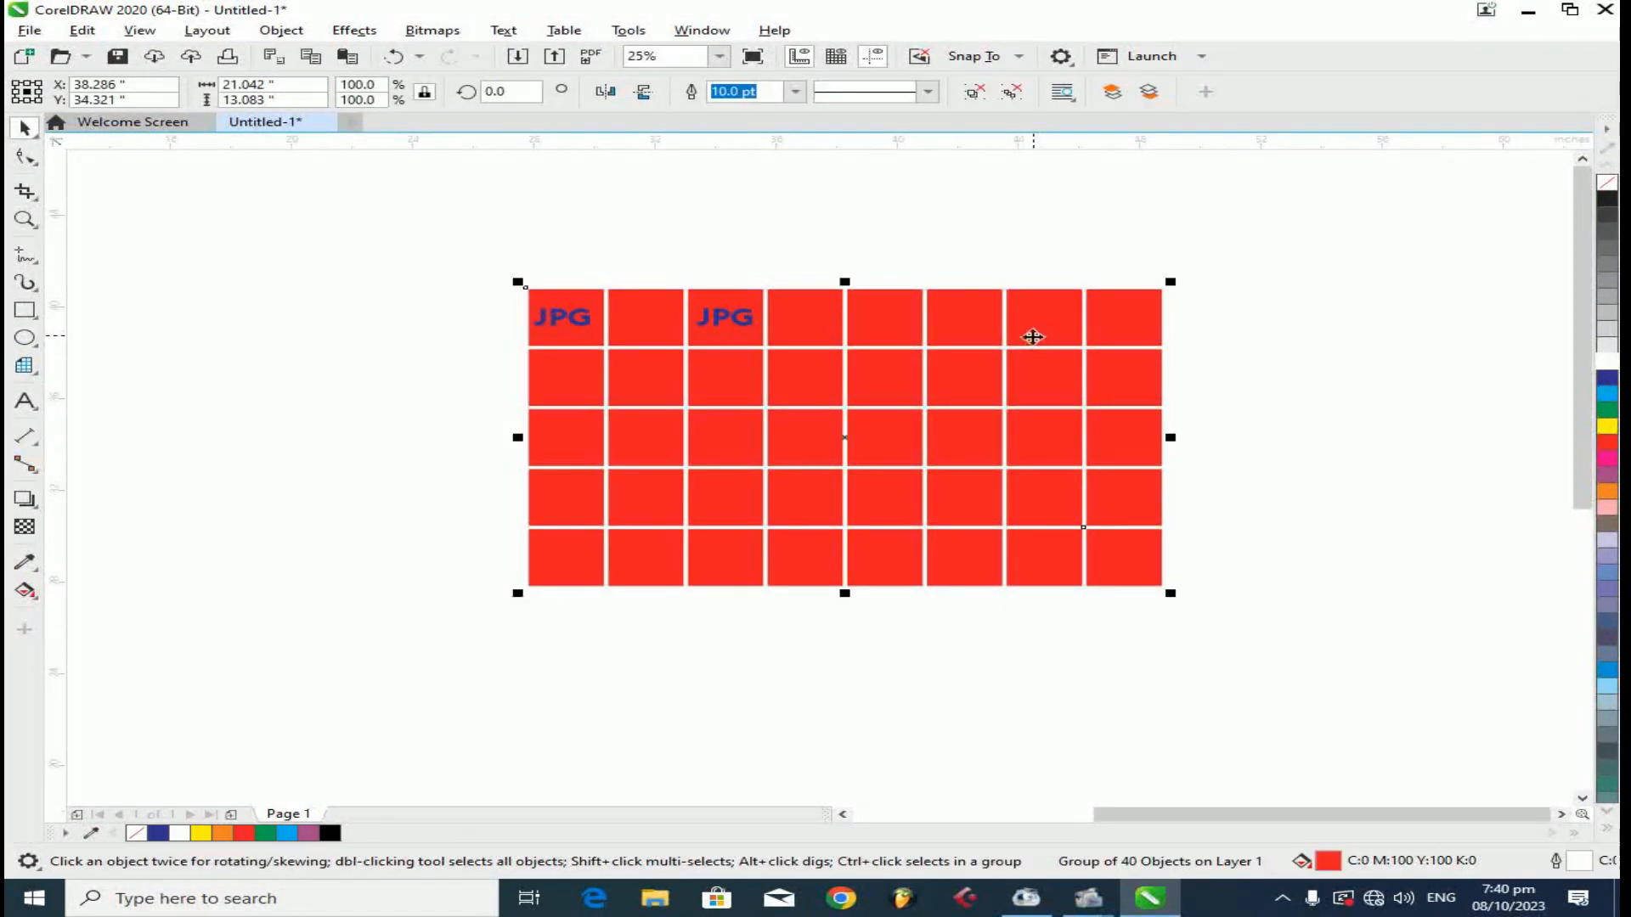
scroll(922, 350, "up", 1)
left_click(561, 227)
left_click(524, 291)
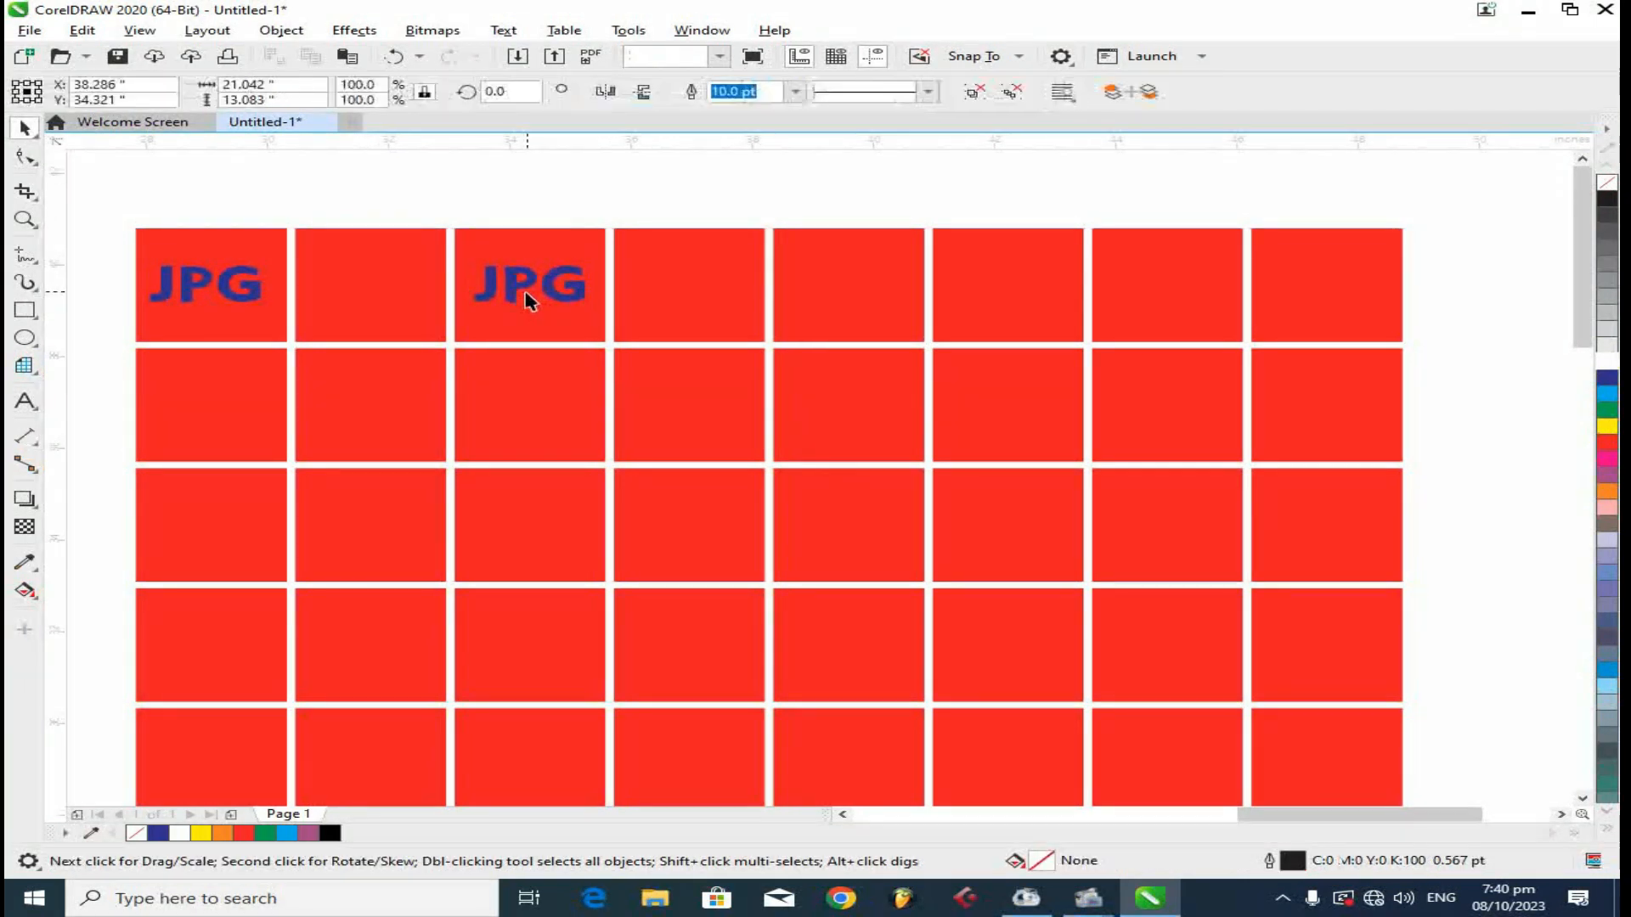
left_click(517, 293, "ctrl")
left_click_drag(524, 283, 362, 283)
left_click(1604, 365)
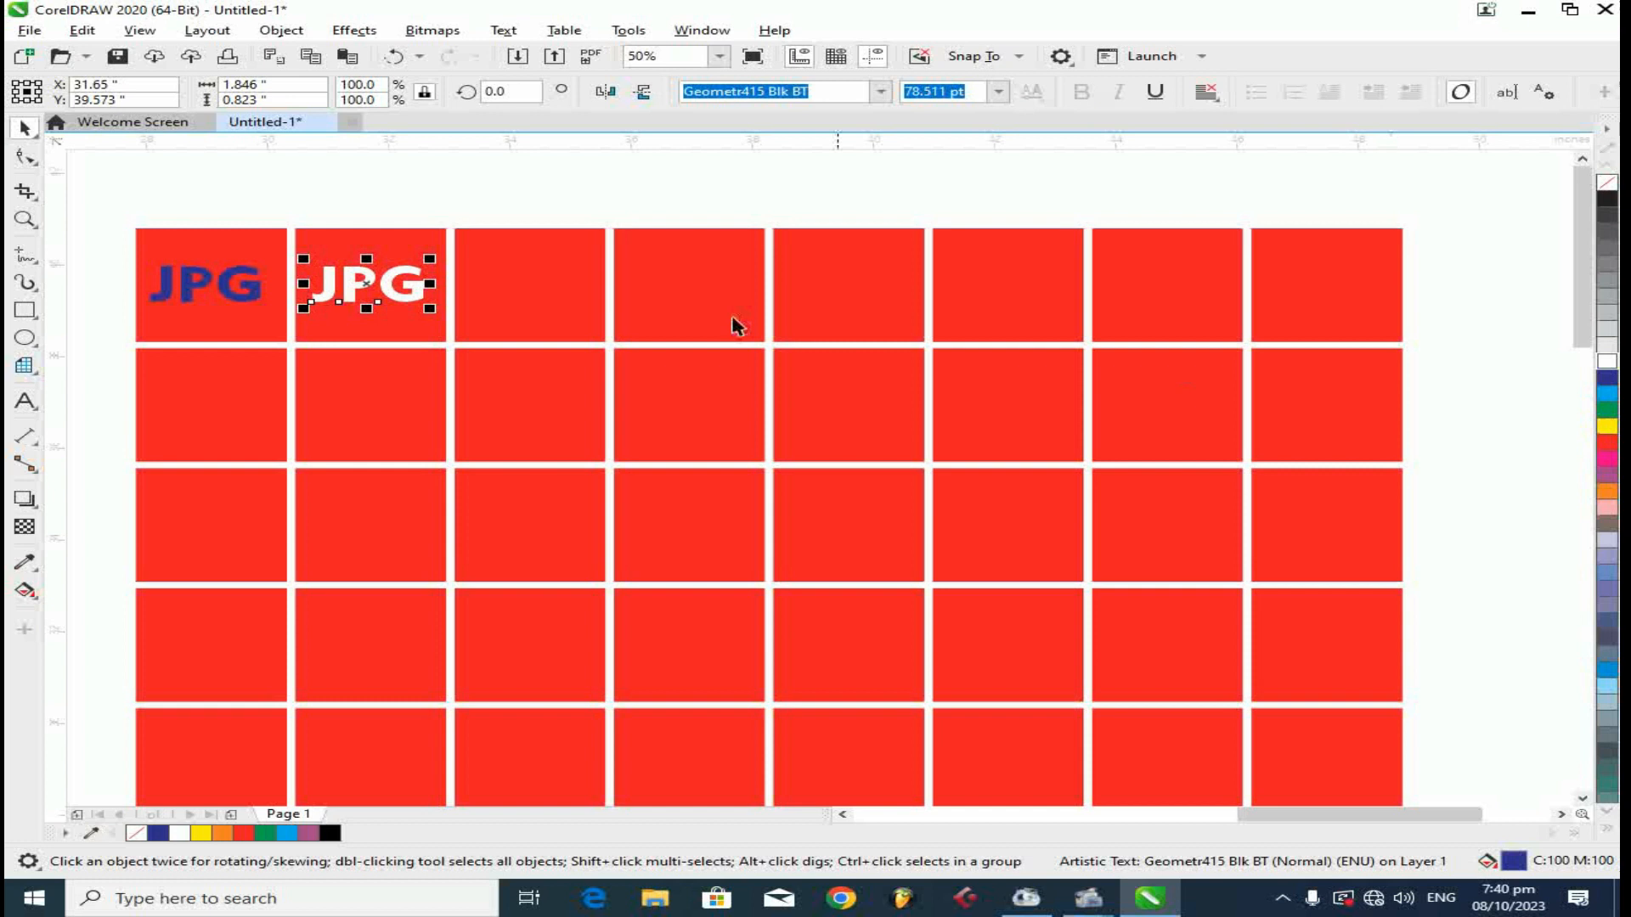
- Colour the first cell's JPG text yellow and copy it into the third and fourth cells of the top row
left_click(255, 293, "ctrl")
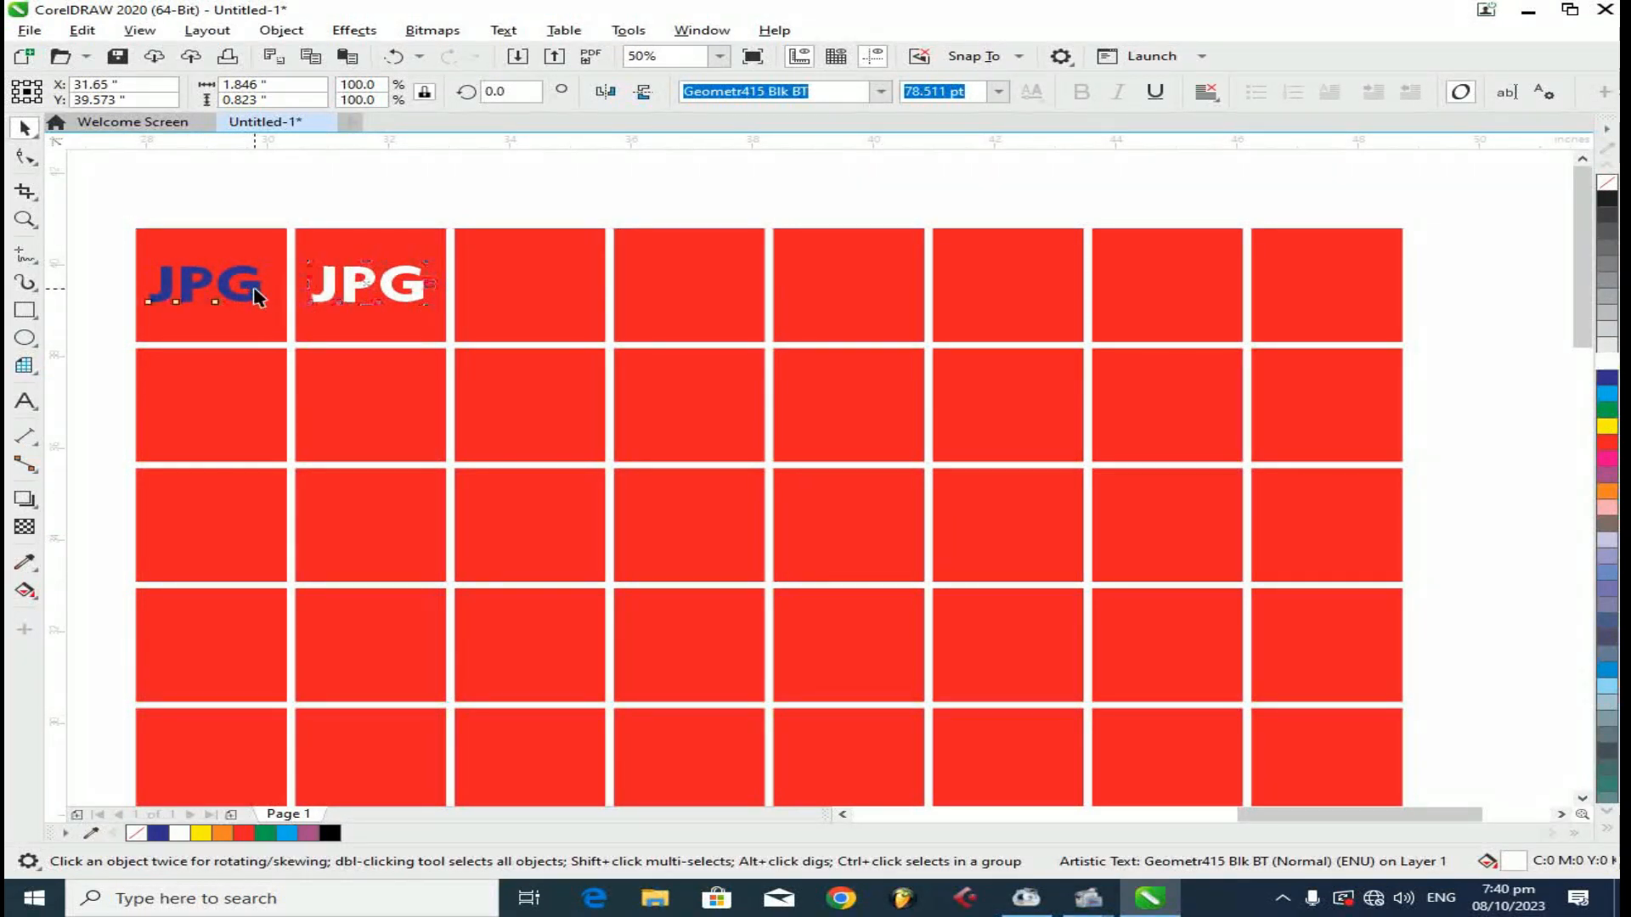
left_click(1606, 425)
left_click_drag(232, 295, 688, 310)
right_click(563, 338)
right_click(685, 308)
left_click(577, 191)
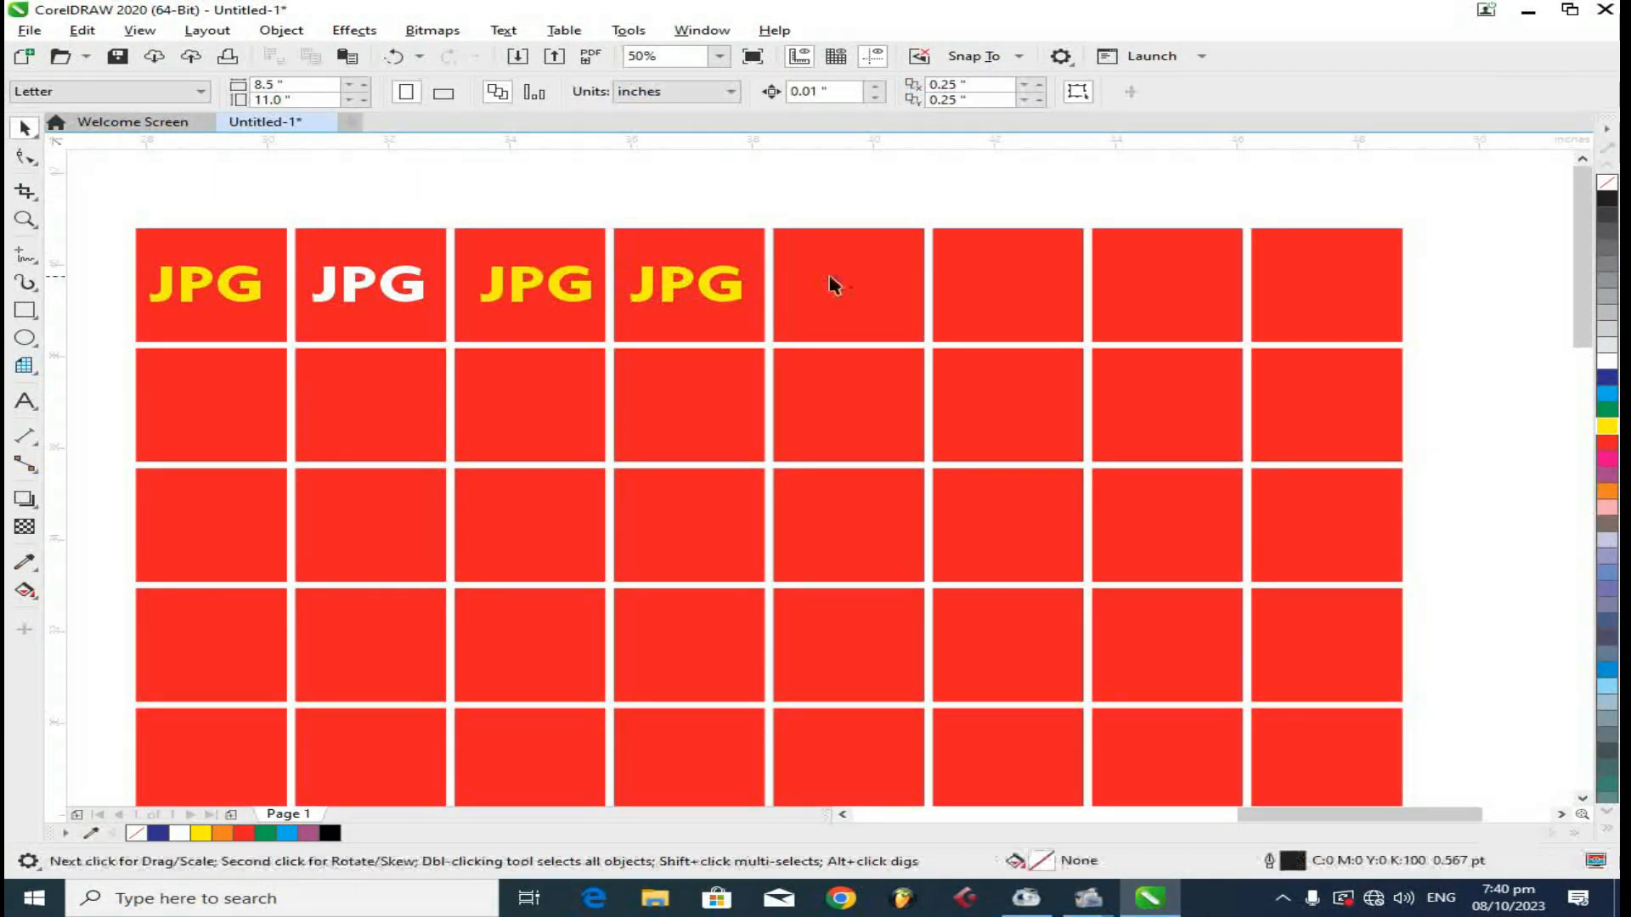
left_click(848, 284)
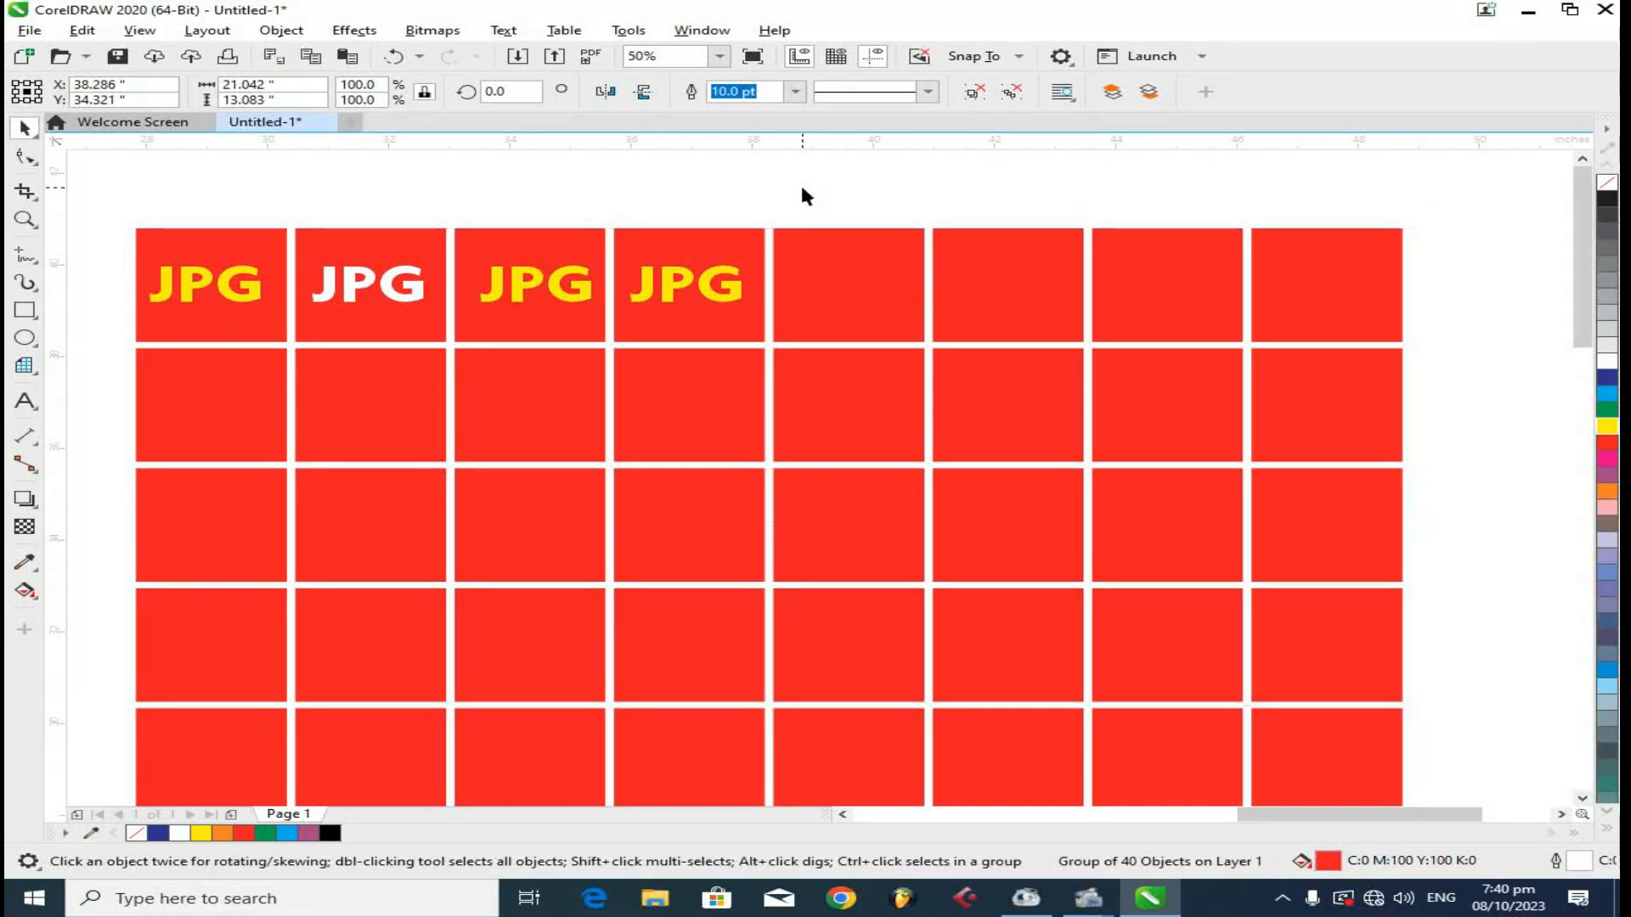
left_click(24, 310)
key("space")
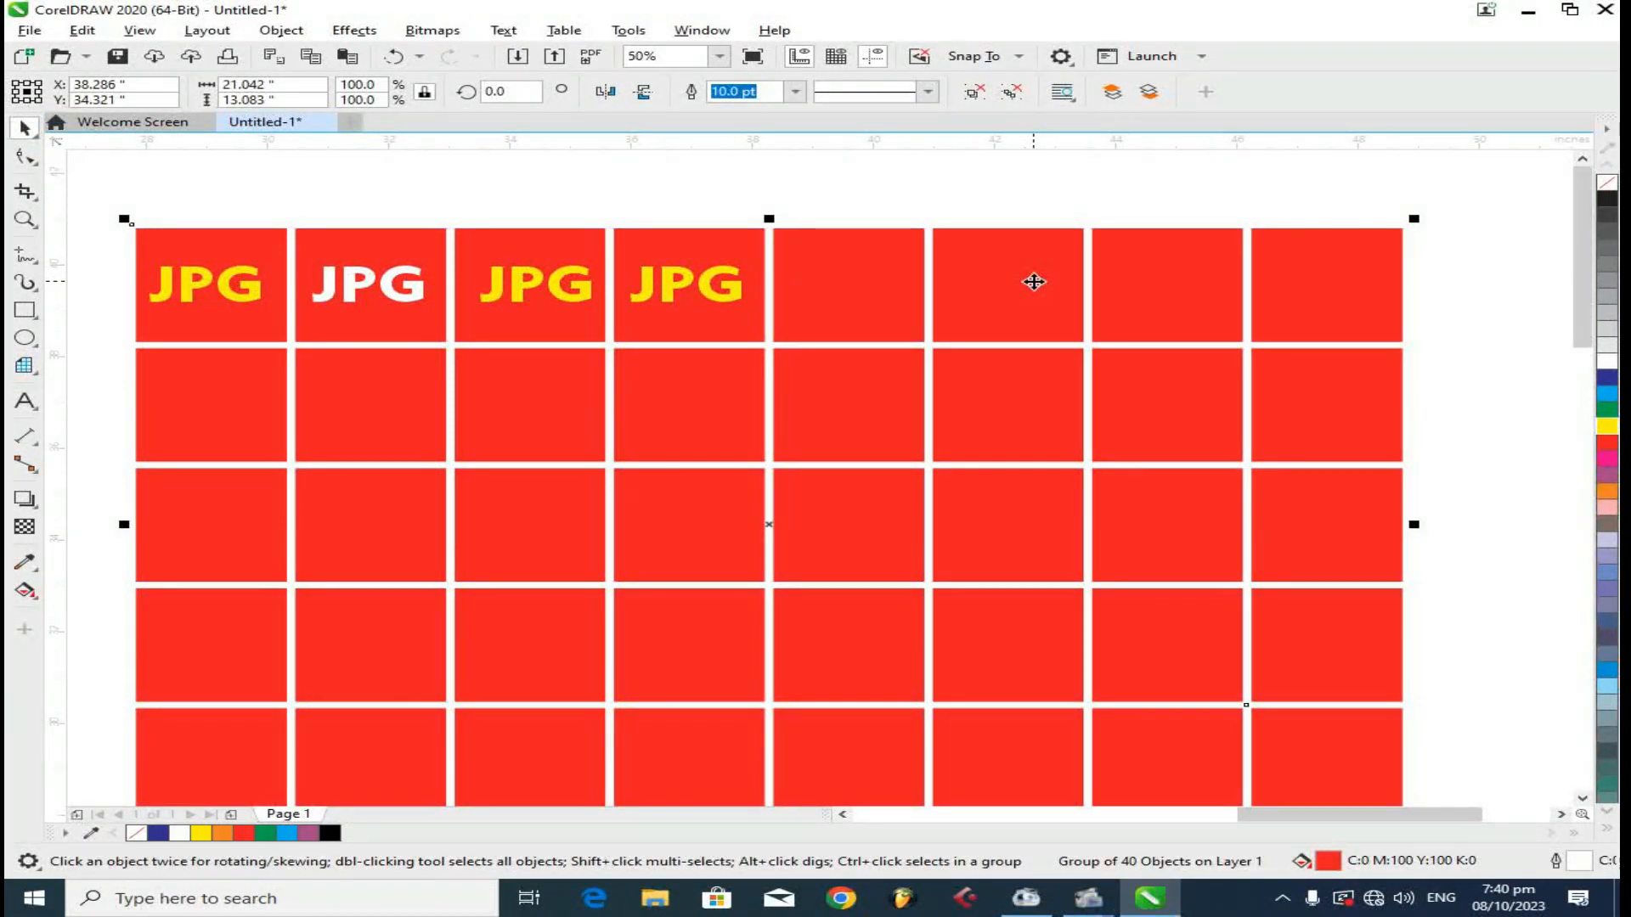
- Ungroup the grid and pull out the sixth cell of the top row and the sixth and fourth cells of the third row
left_click(966, 96)
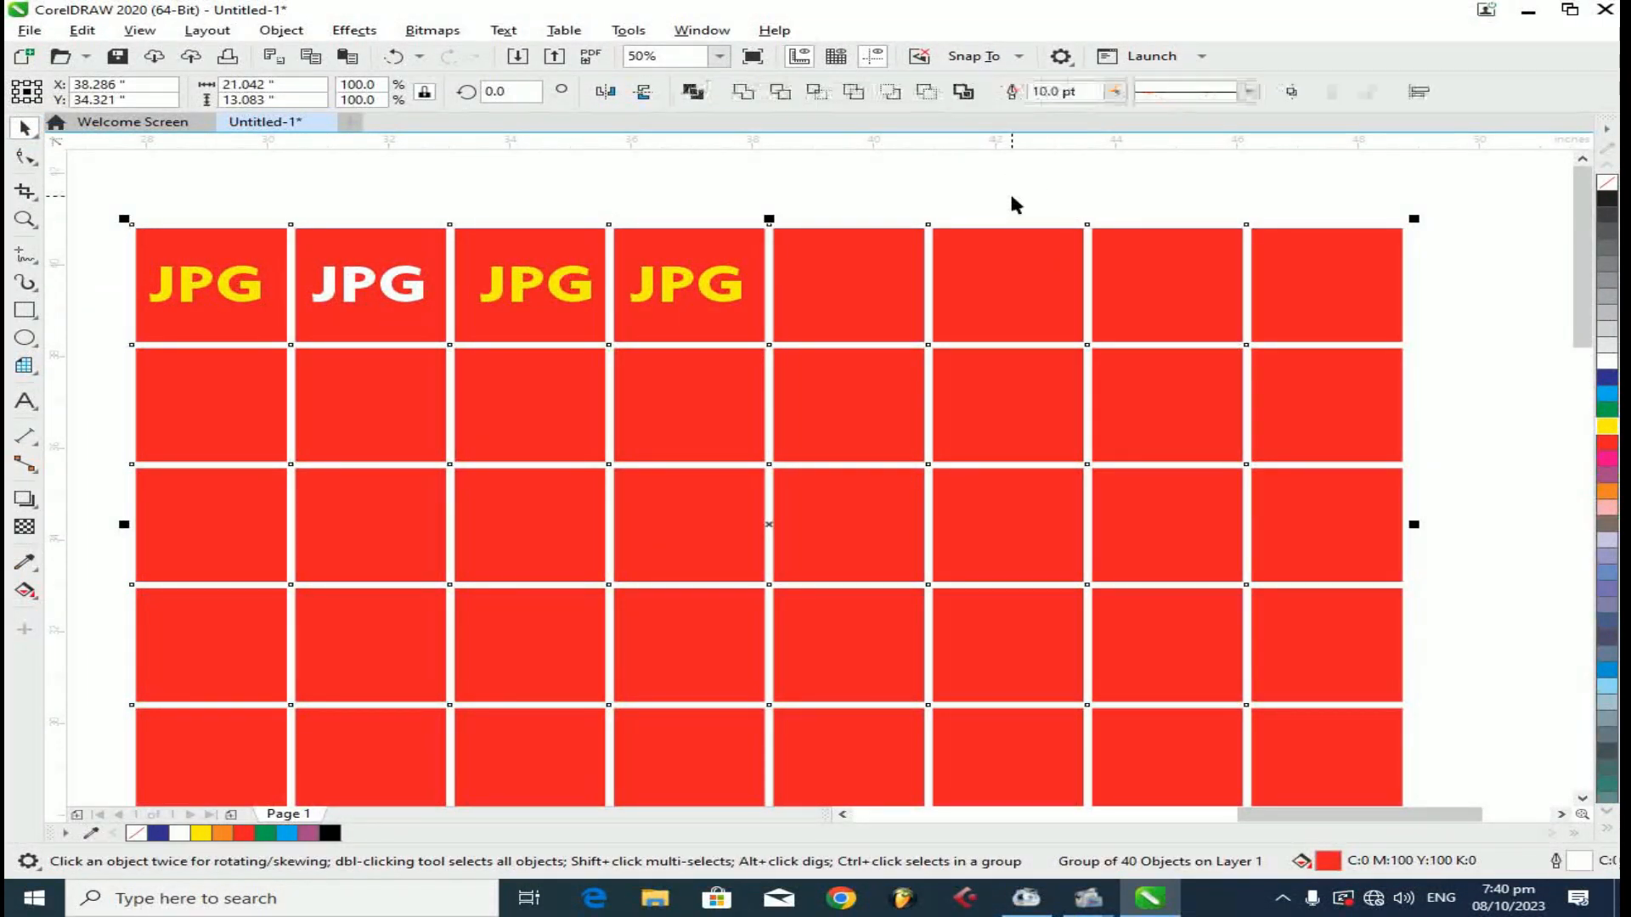
left_click_drag(994, 269, 1023, 163)
scroll(1024, 234, "down", 1)
left_click_drag(1040, 378, 1423, 432)
left_click_drag(890, 380, 756, 617)
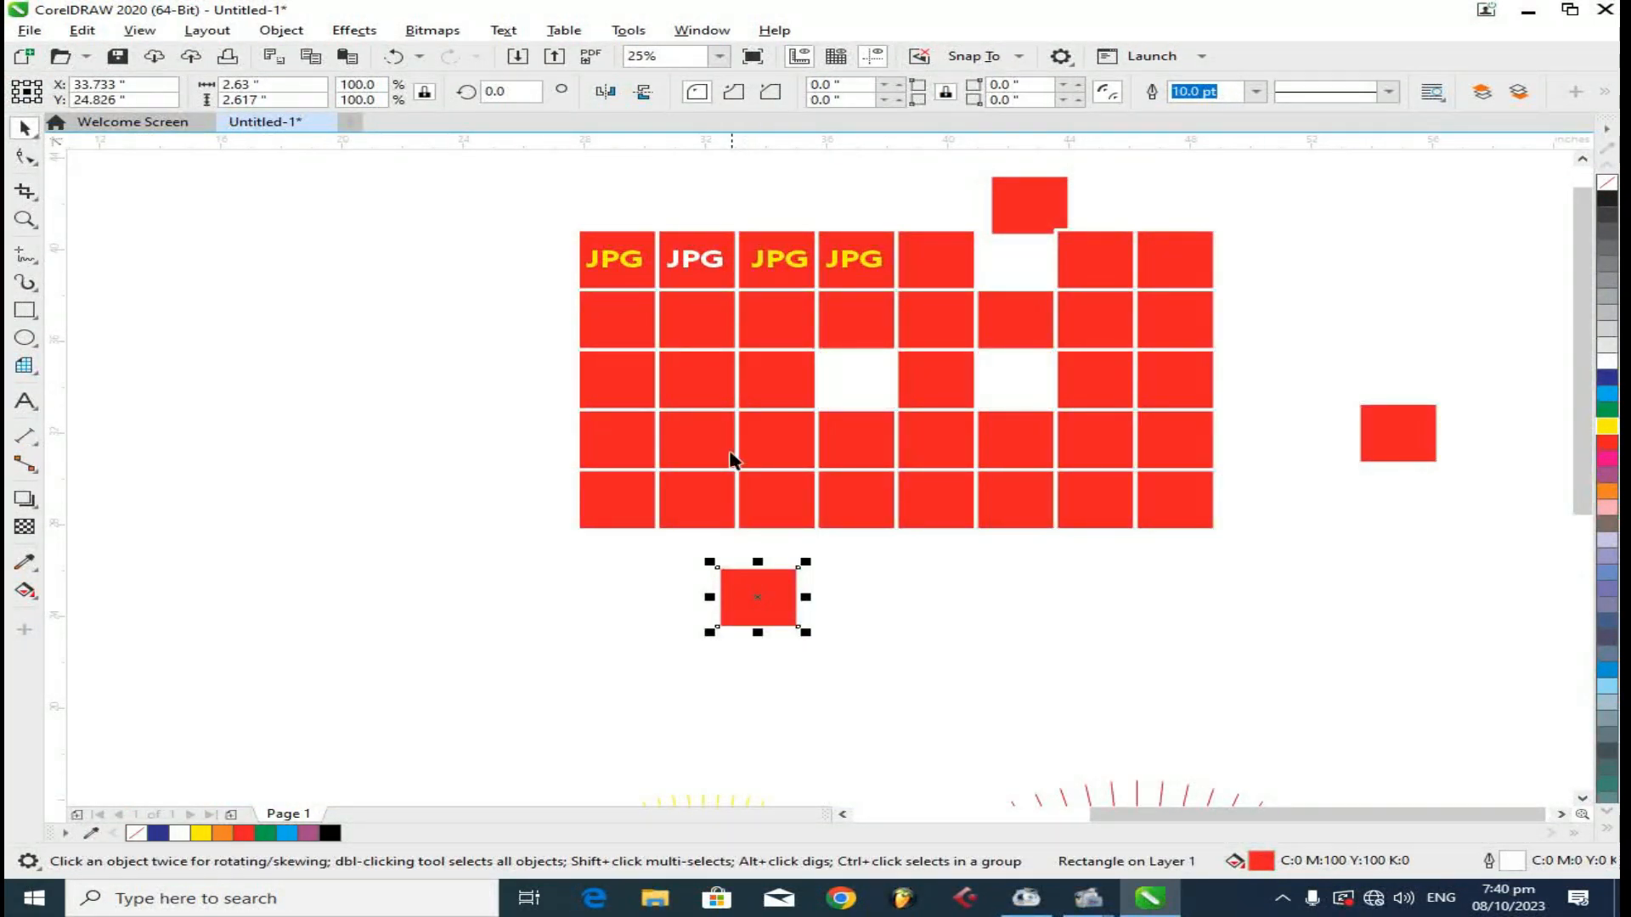
- Scatter five more cells around the grid, taken from its second, third, fourth and fifth rows
left_click_drag(775, 510, 876, 618)
left_click_drag(1093, 442, 1299, 604)
left_click_drag(684, 338, 654, 442)
left_click_drag(626, 390, 426, 417)
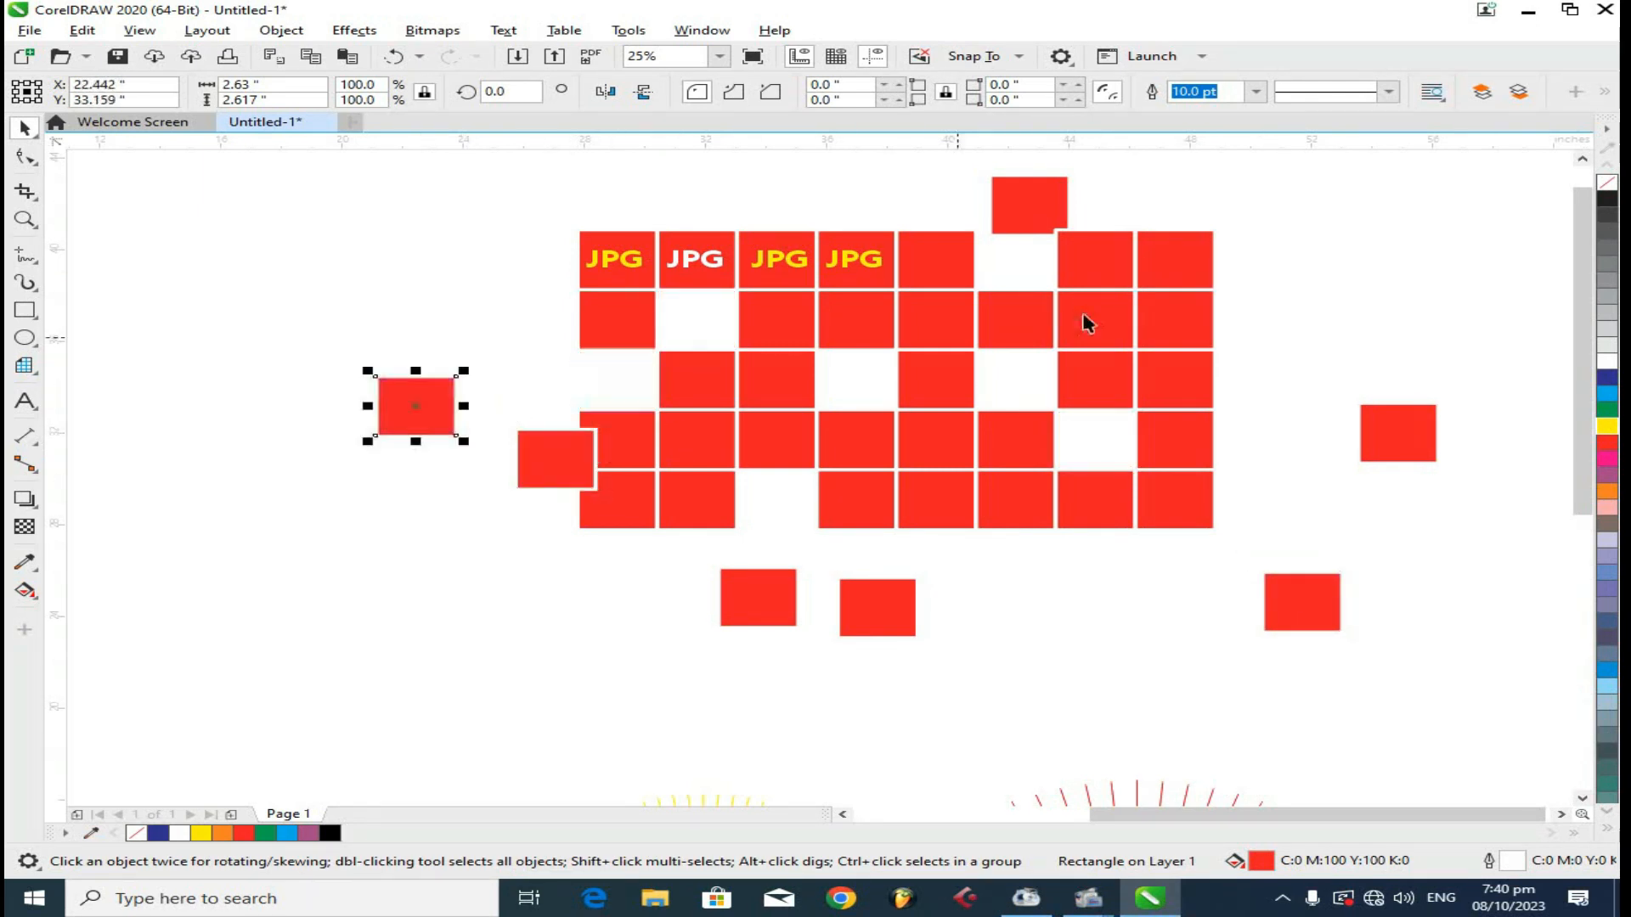
left_click_drag(1111, 320, 1457, 256)
left_click(1539, 335)
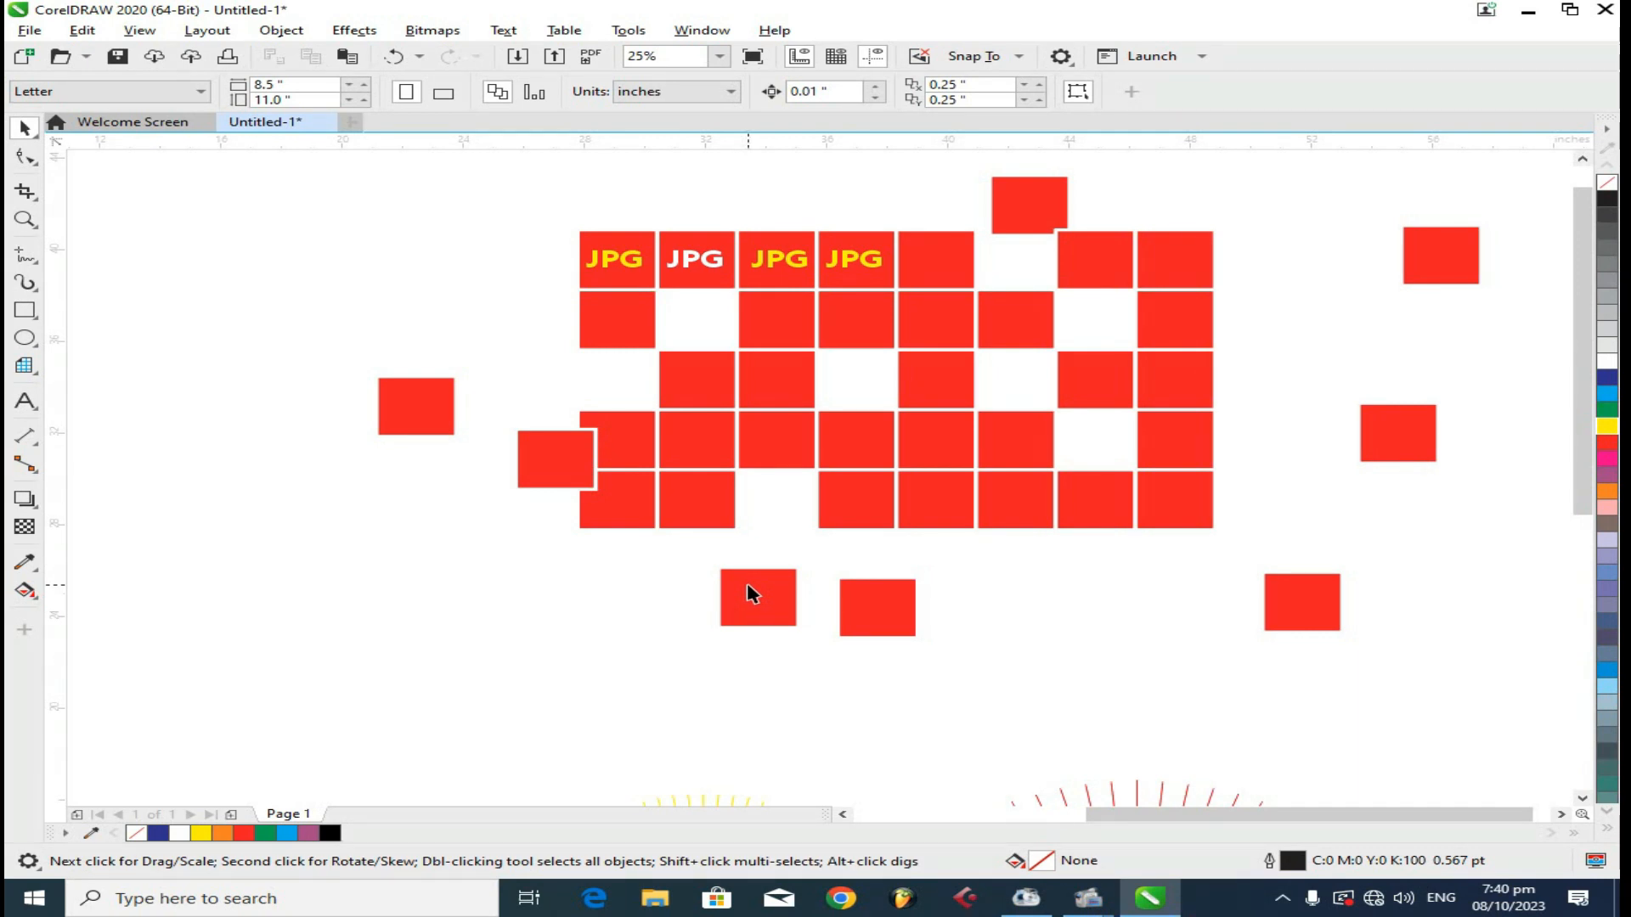
- Shrink the loose red cell below the grid's centre and copy it into a cluster of four small rectangles of different sizes
scroll(970, 716, "up", 2)
left_click_drag(856, 561, 946, 640)
left_click(815, 502)
left_click(946, 655, "shift")
left_click_drag(1029, 691, 859, 562)
left_click_drag(822, 483, 853, 460)
right_click(829, 470)
left_click_drag(732, 535, 755, 552)
right_click(754, 552)
left_click_drag(777, 552, 817, 582)
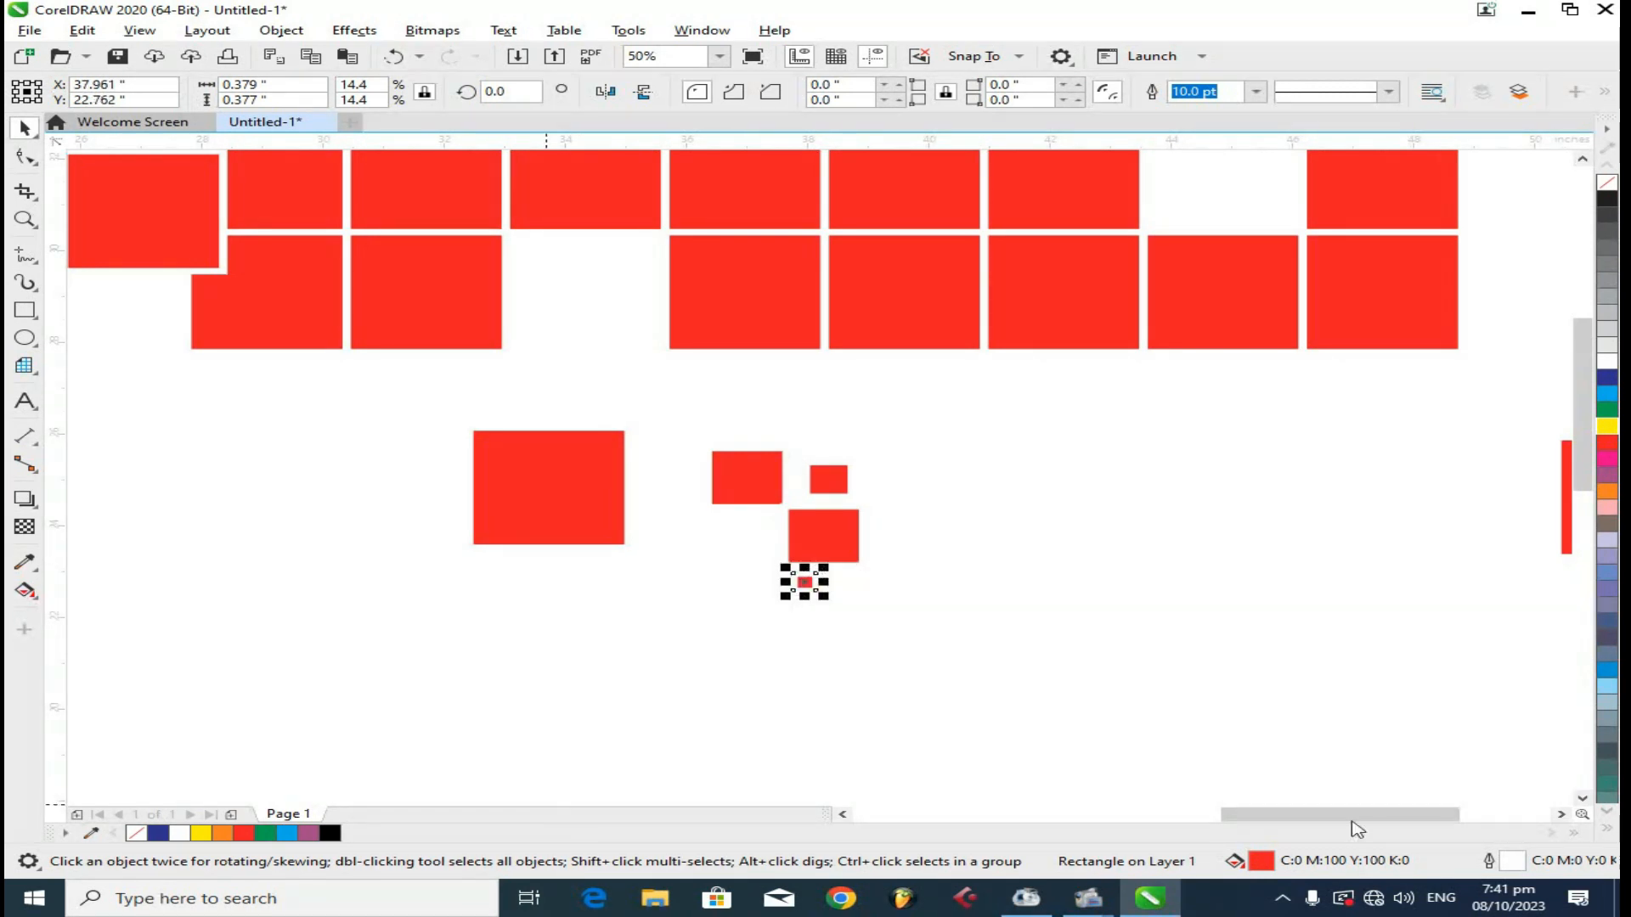
- Fill the smallest rectangle of the cluster green (C:100 M:0 Y:100 K:0) and the next smallest orange
left_click(1607, 410)
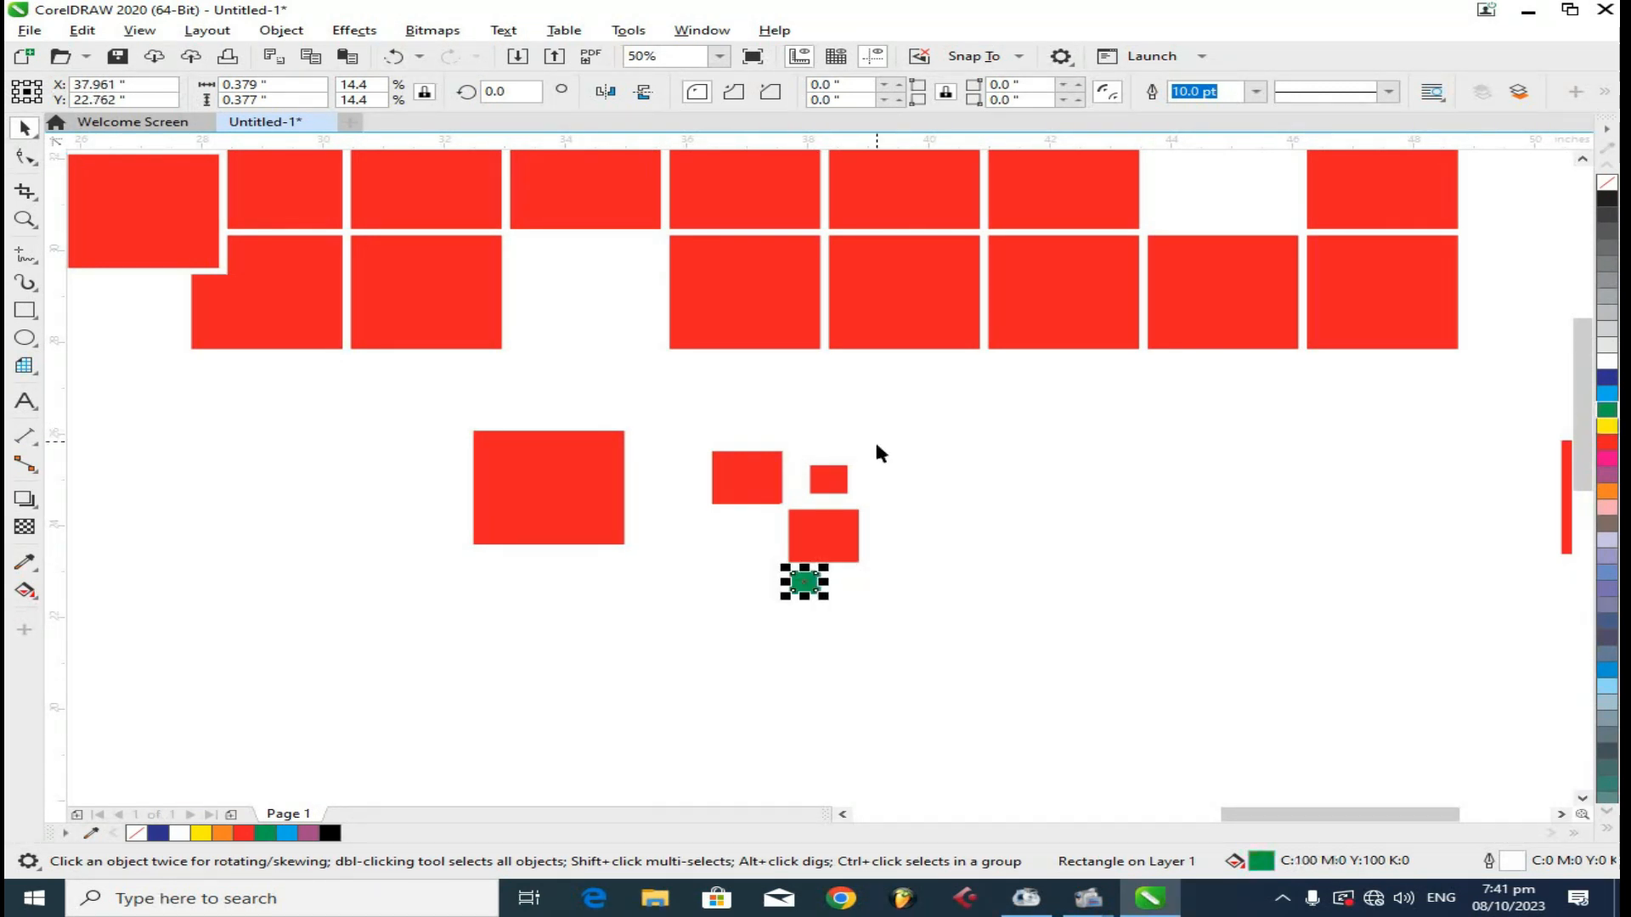
left_click(828, 479)
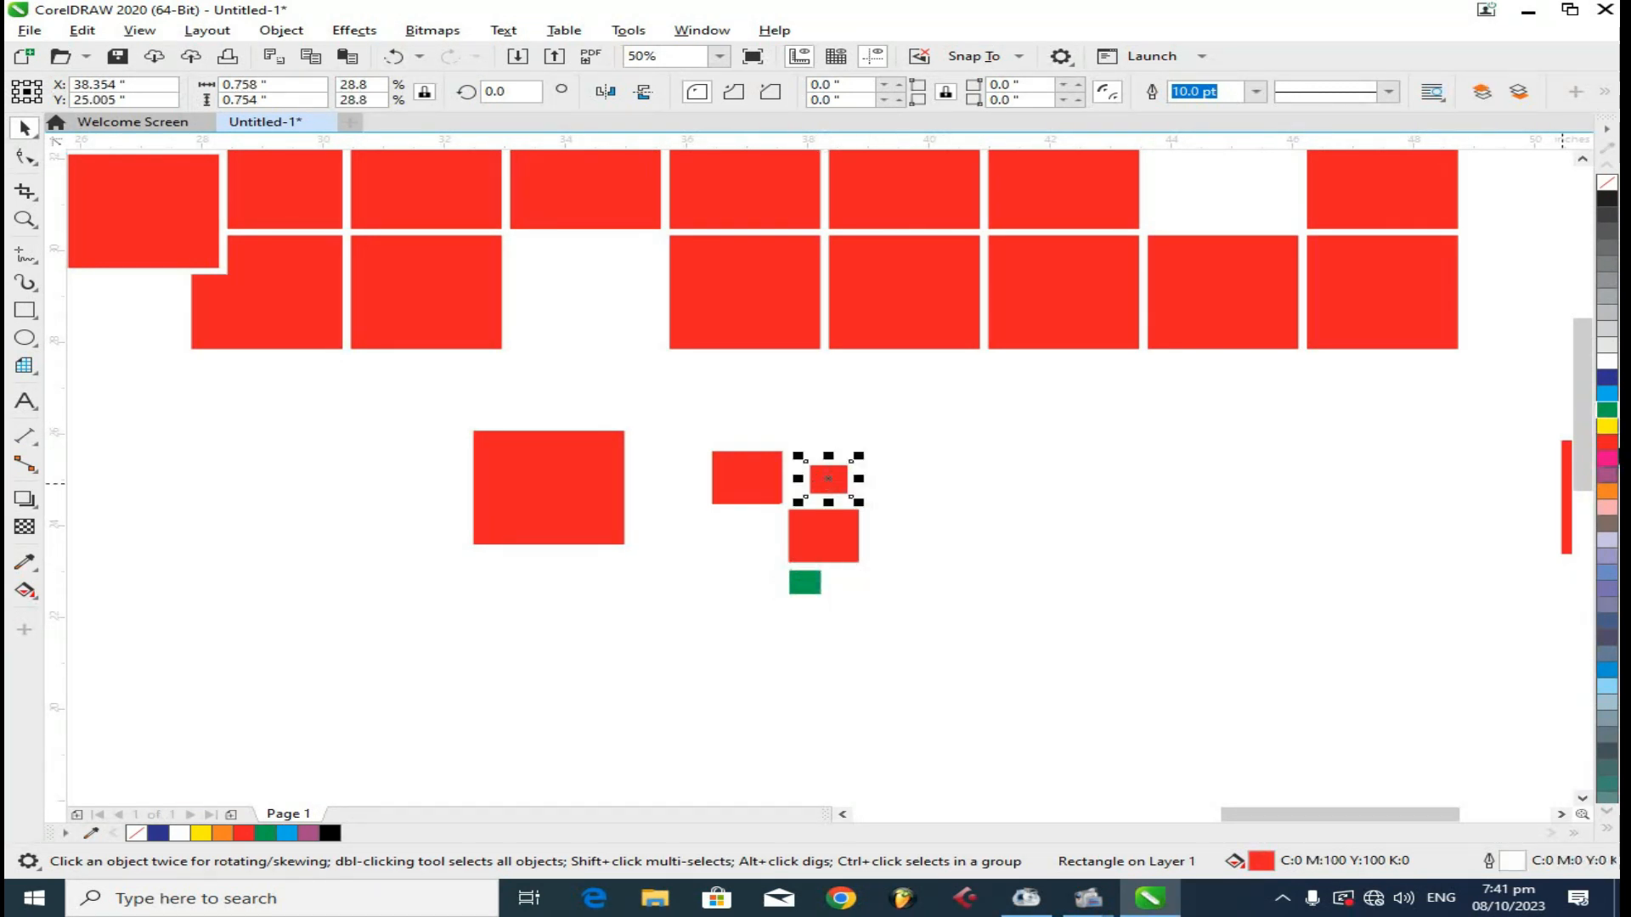
left_click(1605, 510)
left_click(1606, 491)
left_click(1065, 604)
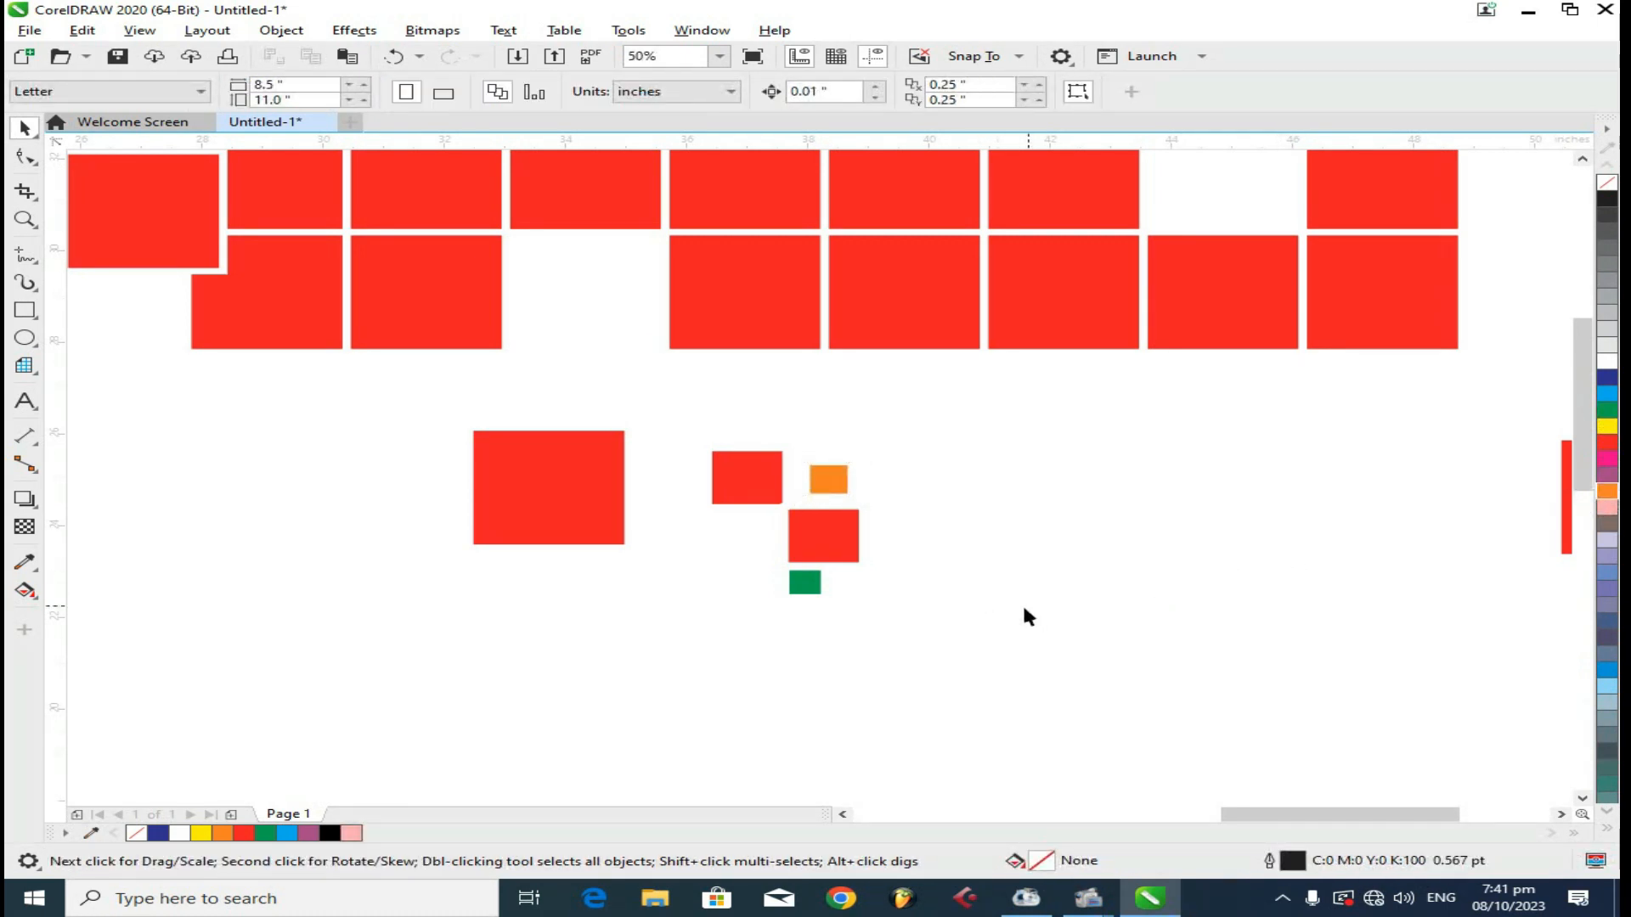
- Add a letter t as artistic text beside the small rectangles and enlarge it to about 630 pt
left_click(24, 401)
left_click(915, 584)
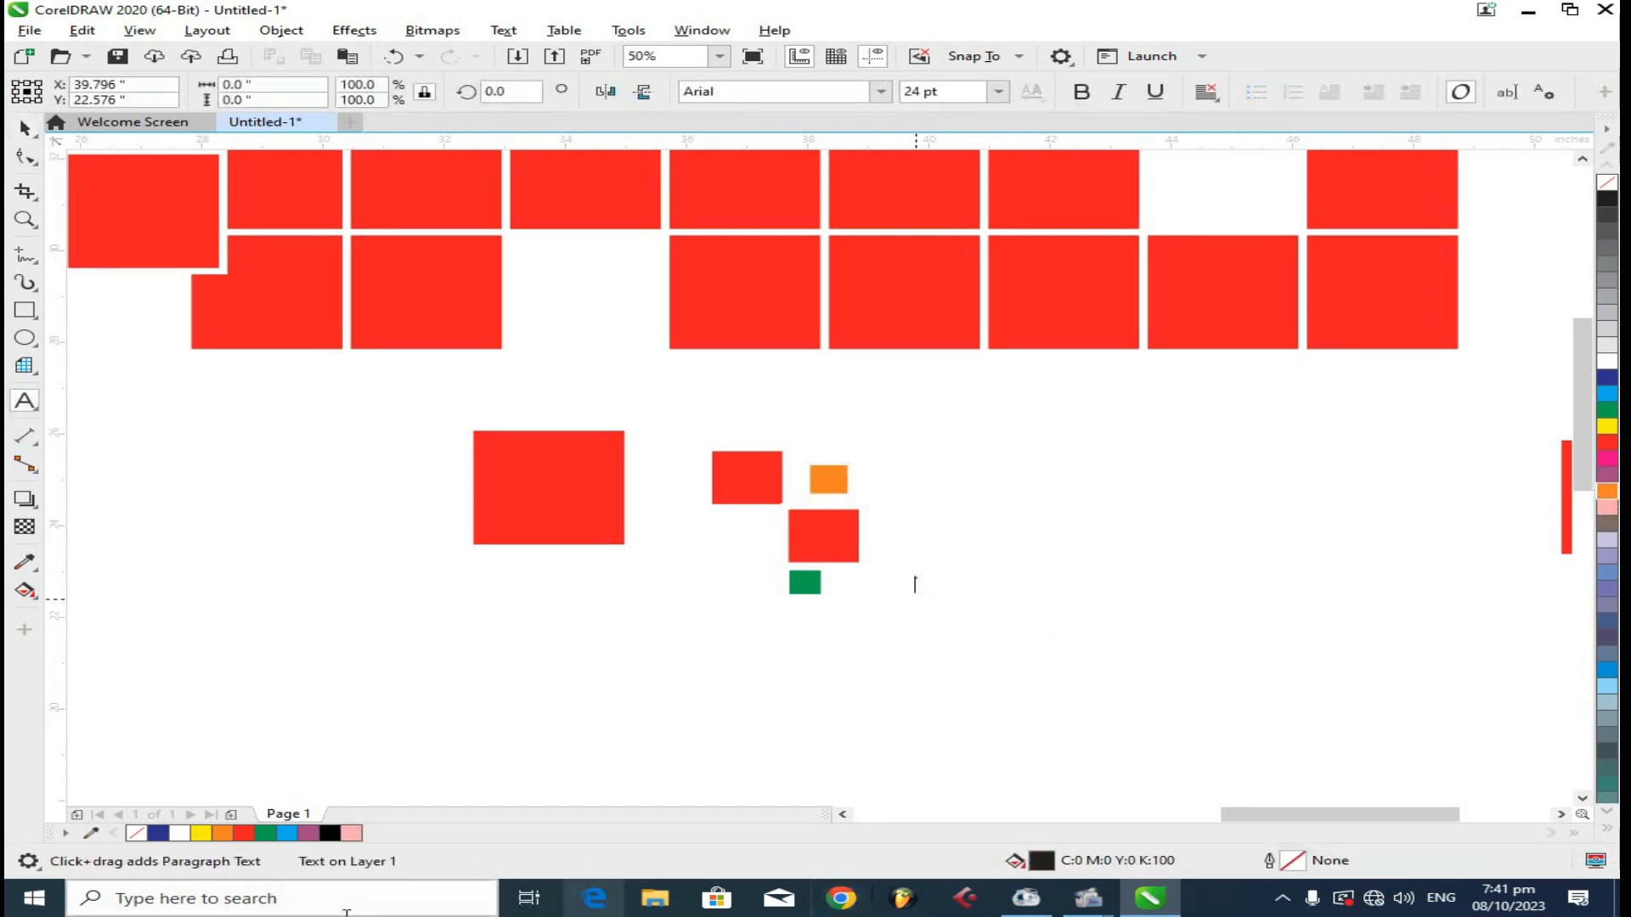
type("T")
key("ctrl+space")
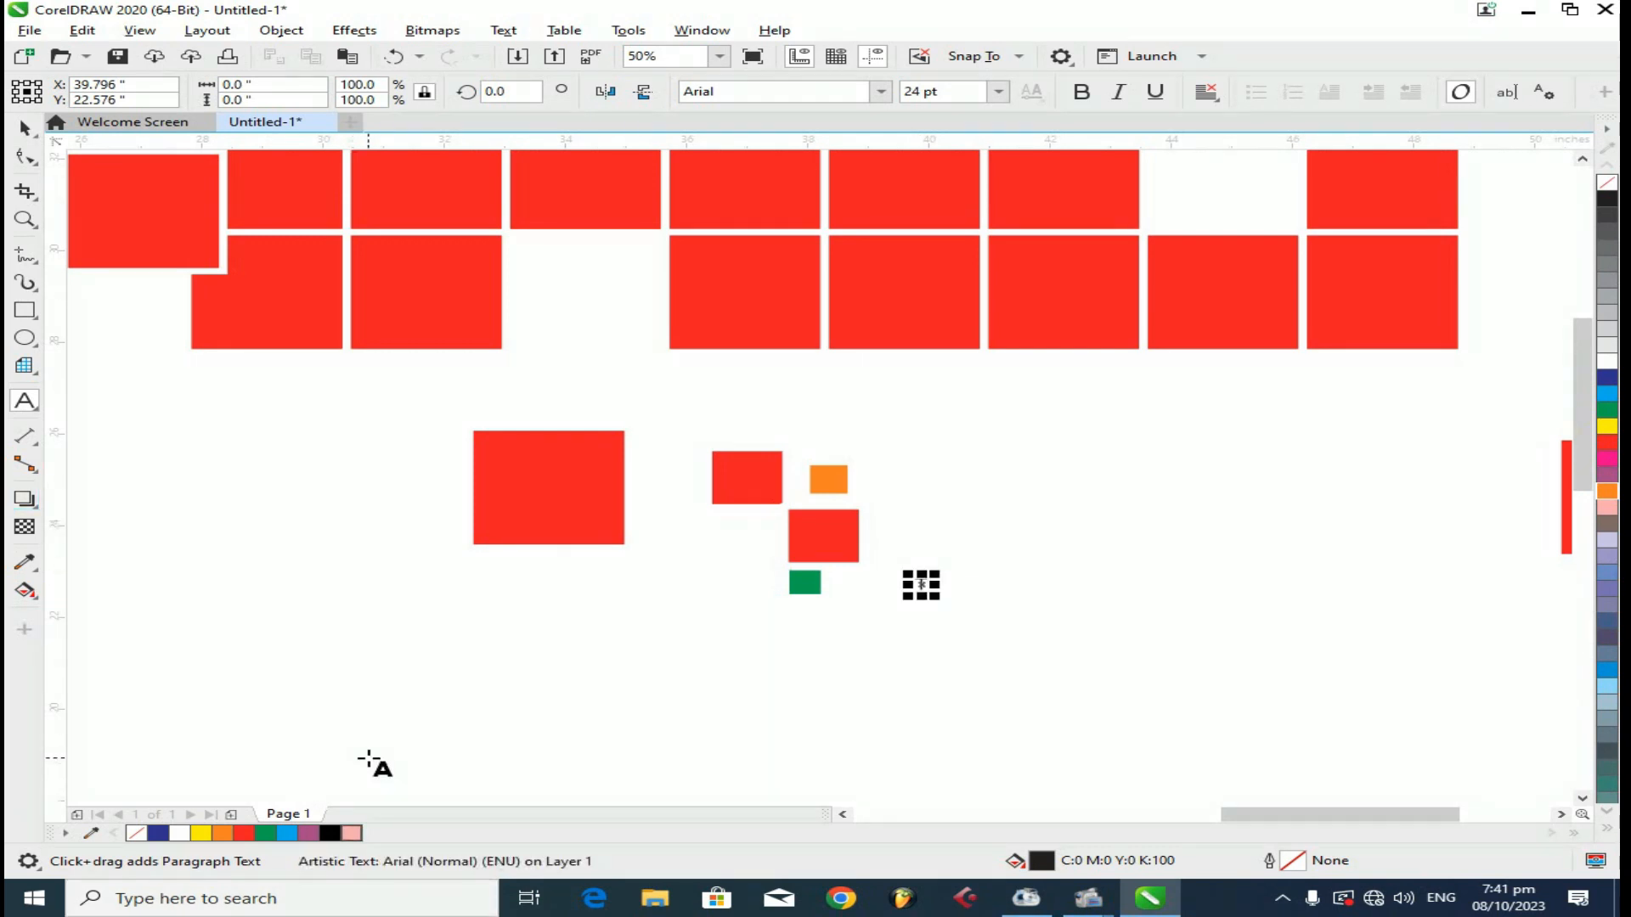
key("BackSpace")
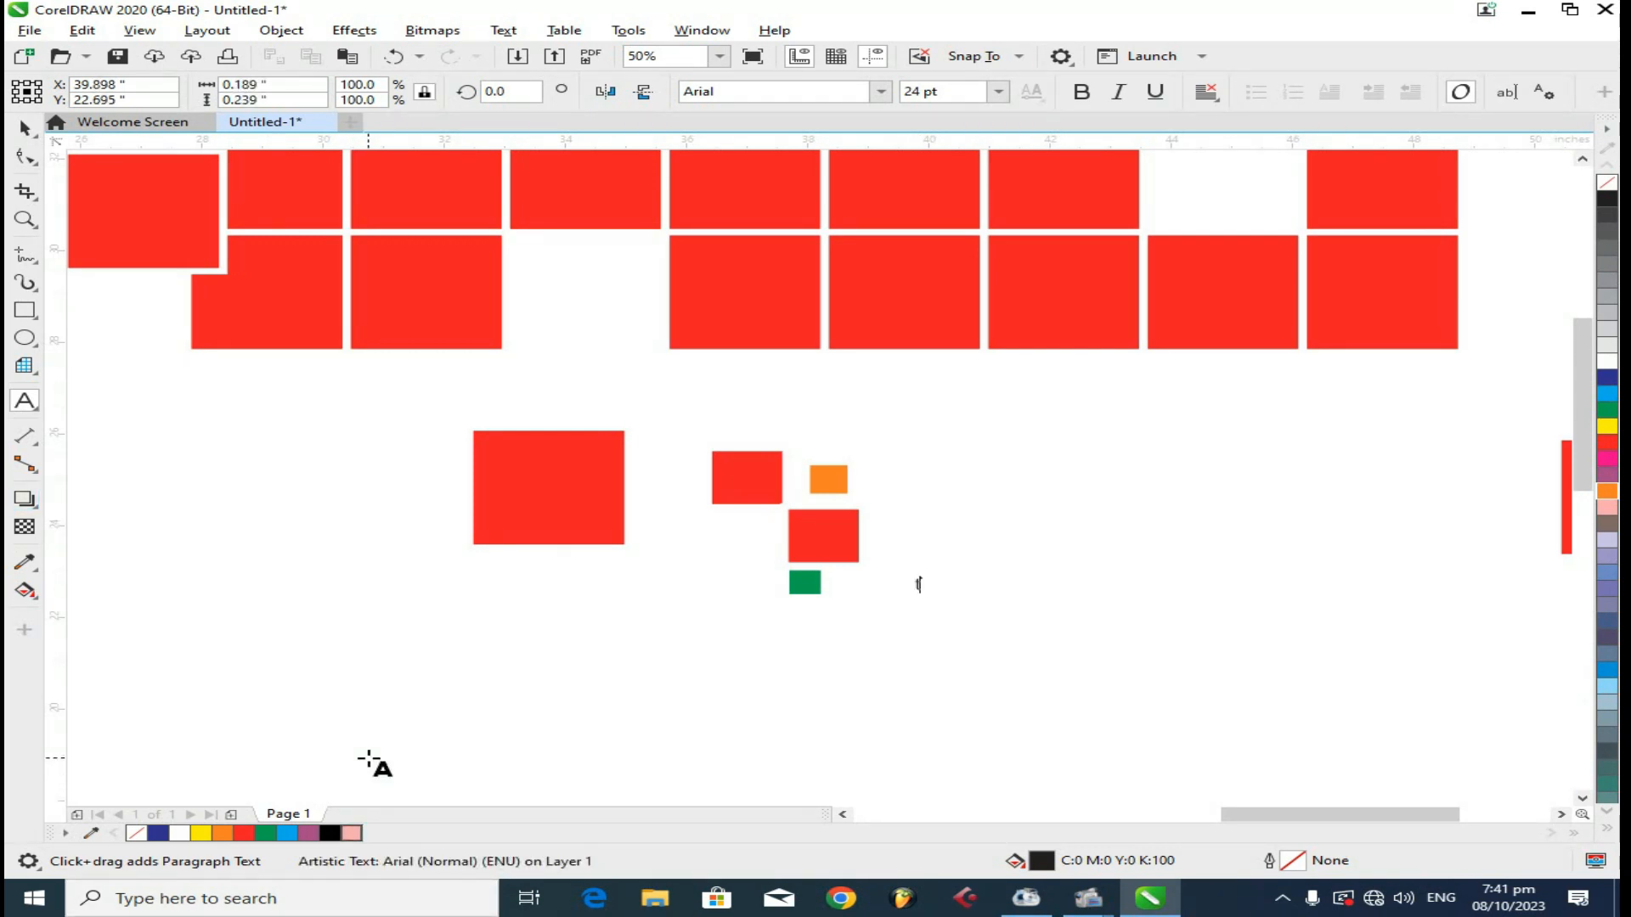
key("ctrl+space")
left_click_drag(932, 604, 1035, 735)
left_click_drag(930, 546, 913, 647)
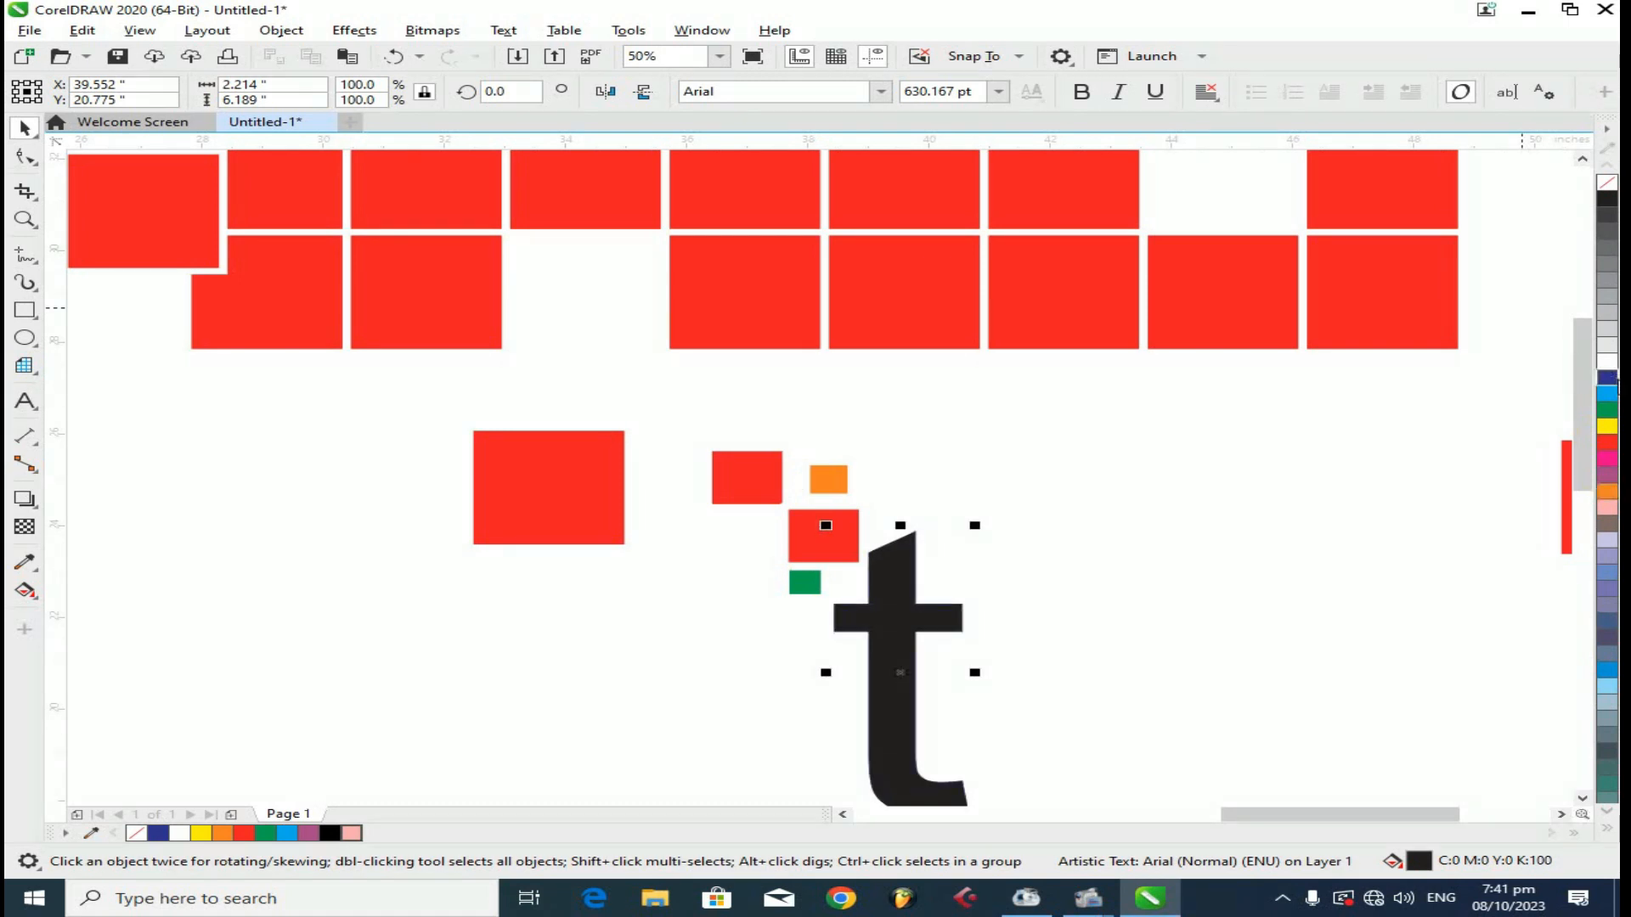
- Colour the letter t blue (C:100 M:100 Y:0 K:0), set its font to Geometr415 Blk BT and move it clear of the rectangles
left_click(1607, 379)
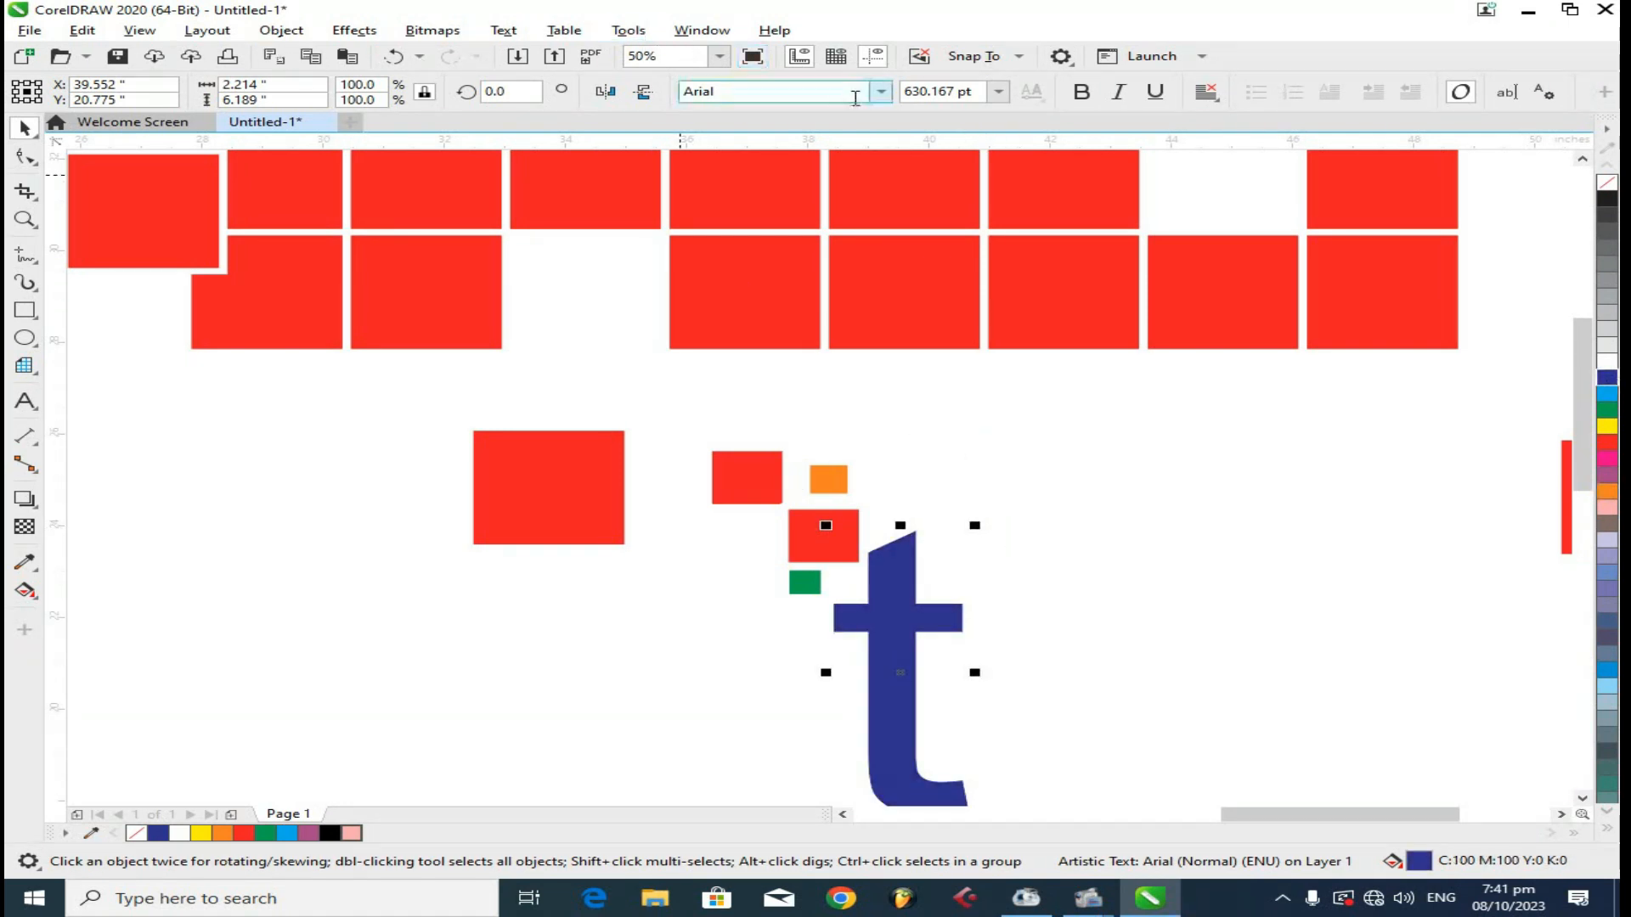
left_click(881, 91)
left_click(846, 158)
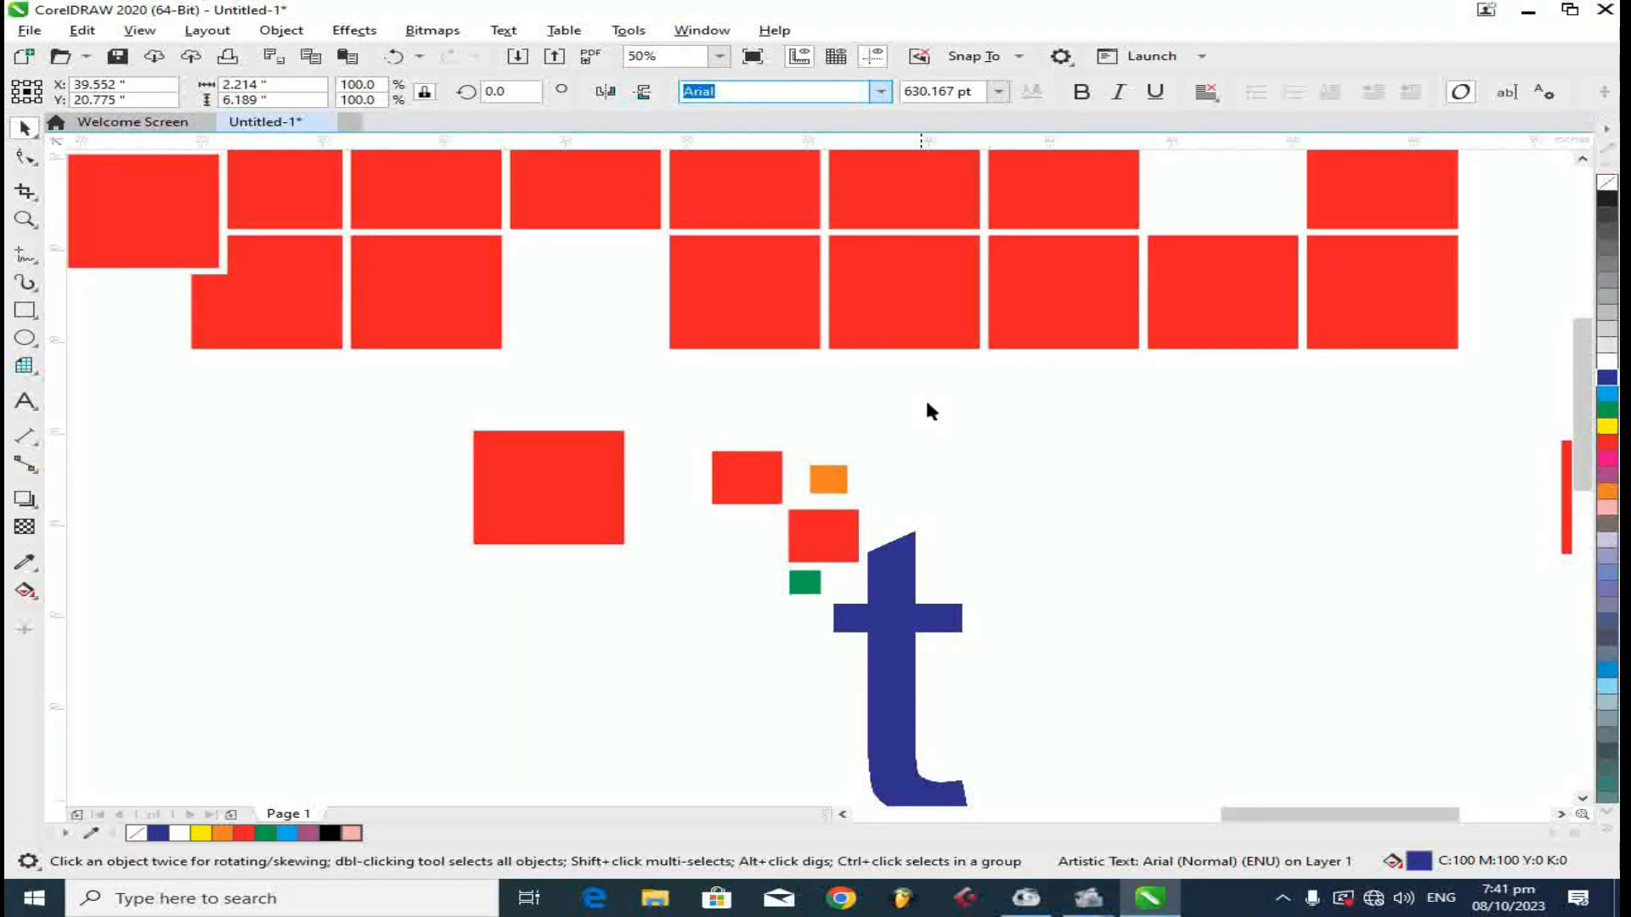
left_click_drag(918, 583, 1066, 539)
left_click_drag(1015, 653, 997, 594)
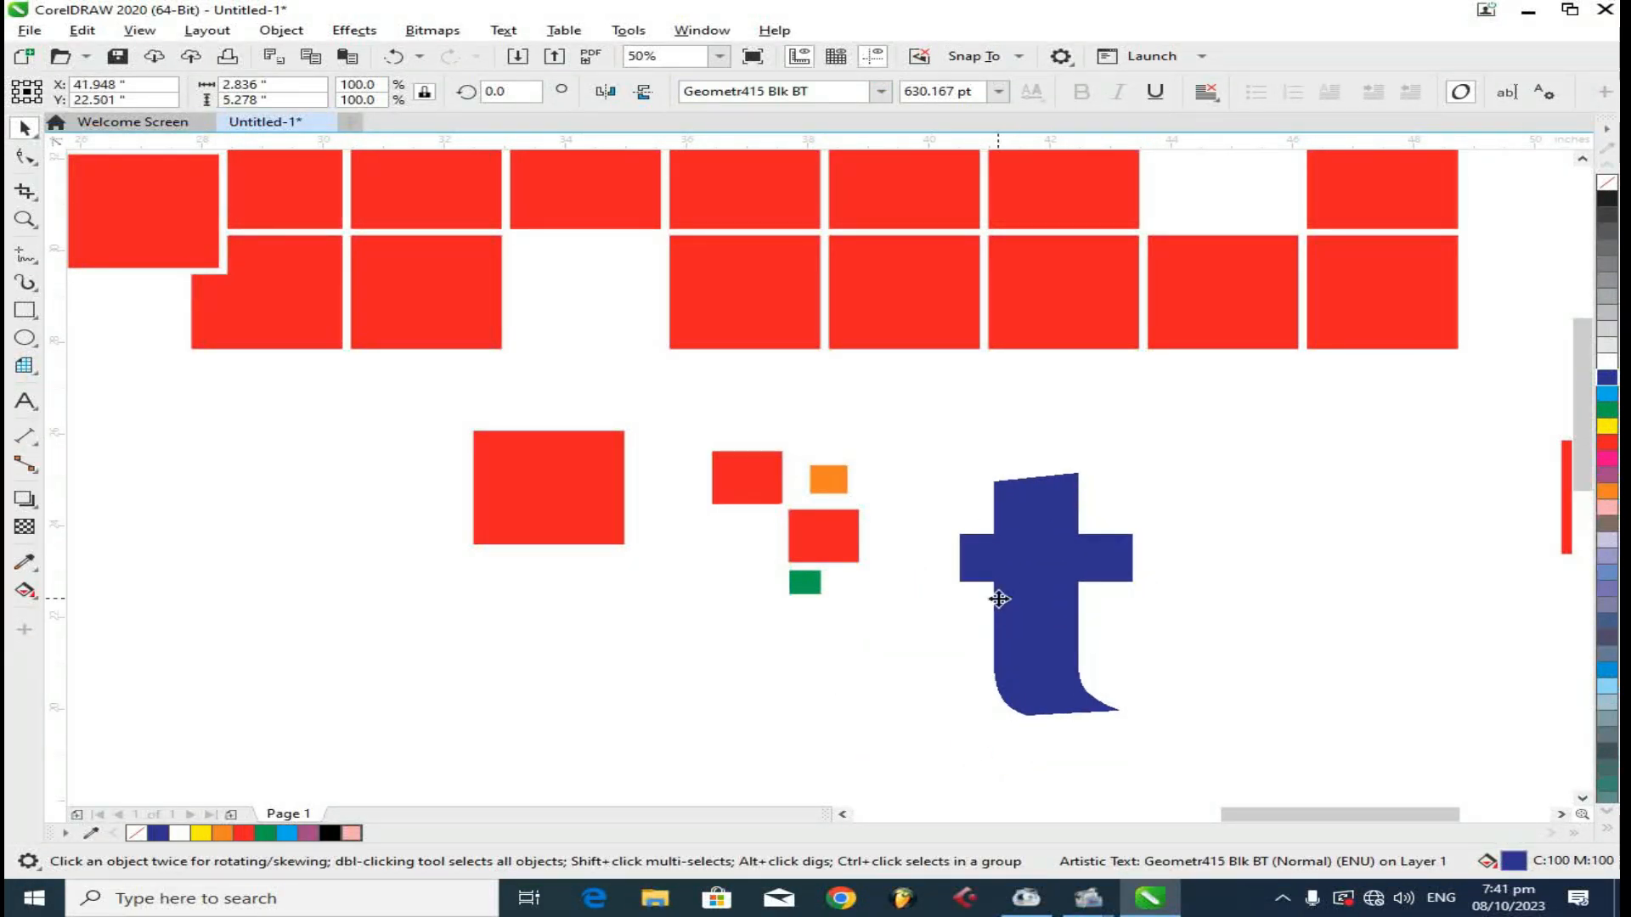
- Convert the letter t to curves and place it just below and to the right of the rectangle cluster
key("ctrl+q")
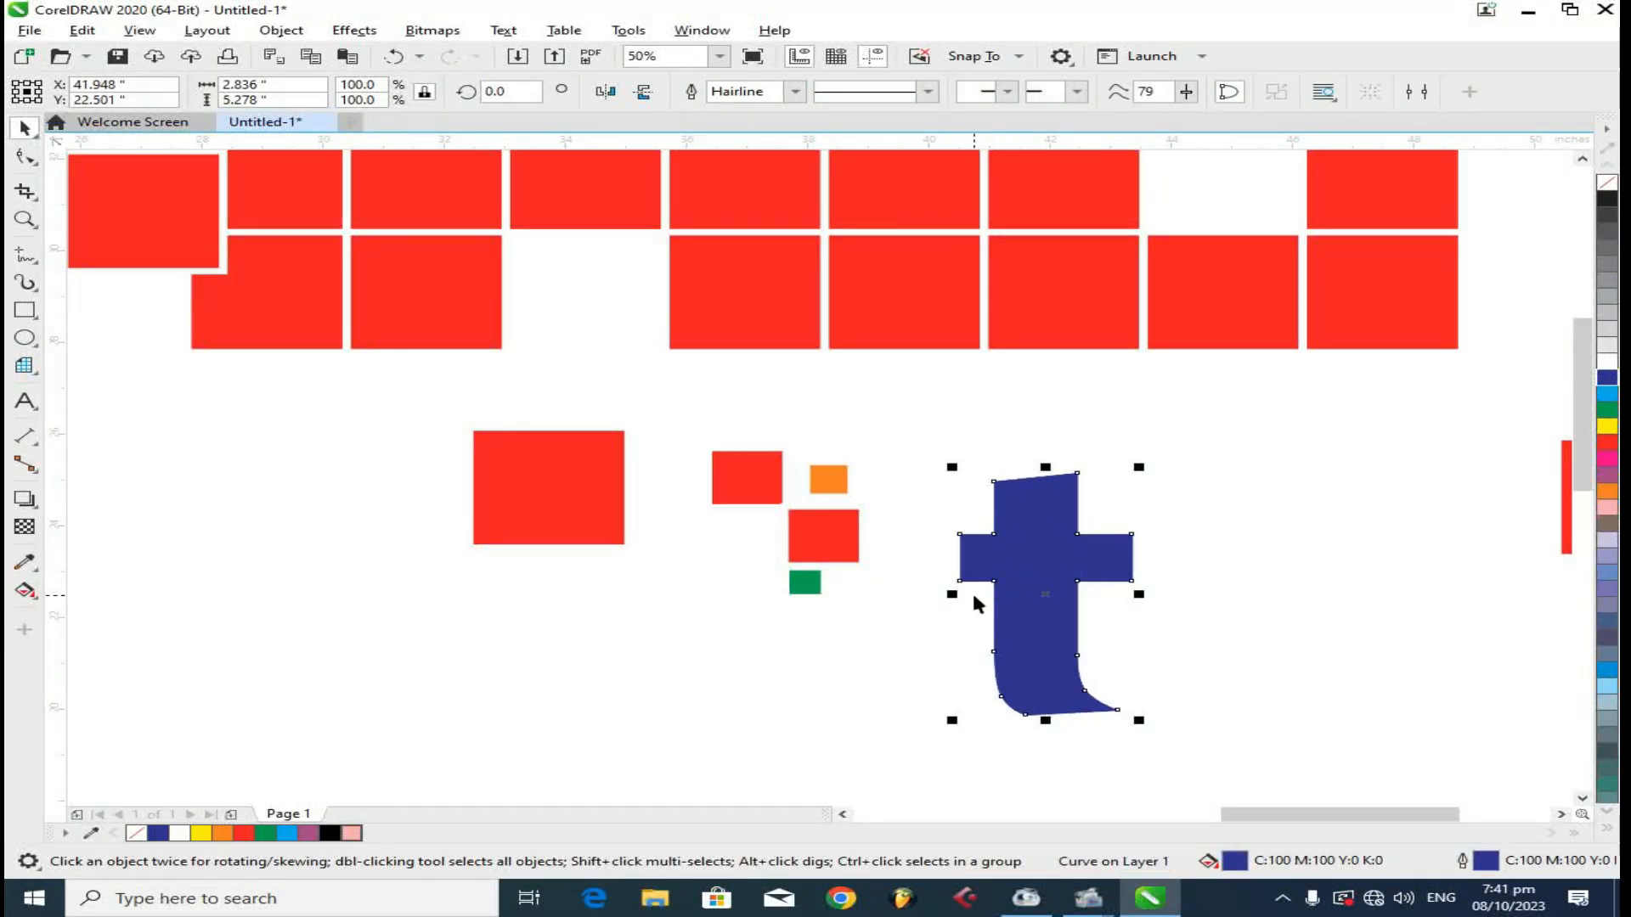
scroll(1158, 615, "down", 2)
scroll(1062, 628, "up", 2)
left_click_drag(942, 582, 857, 662)
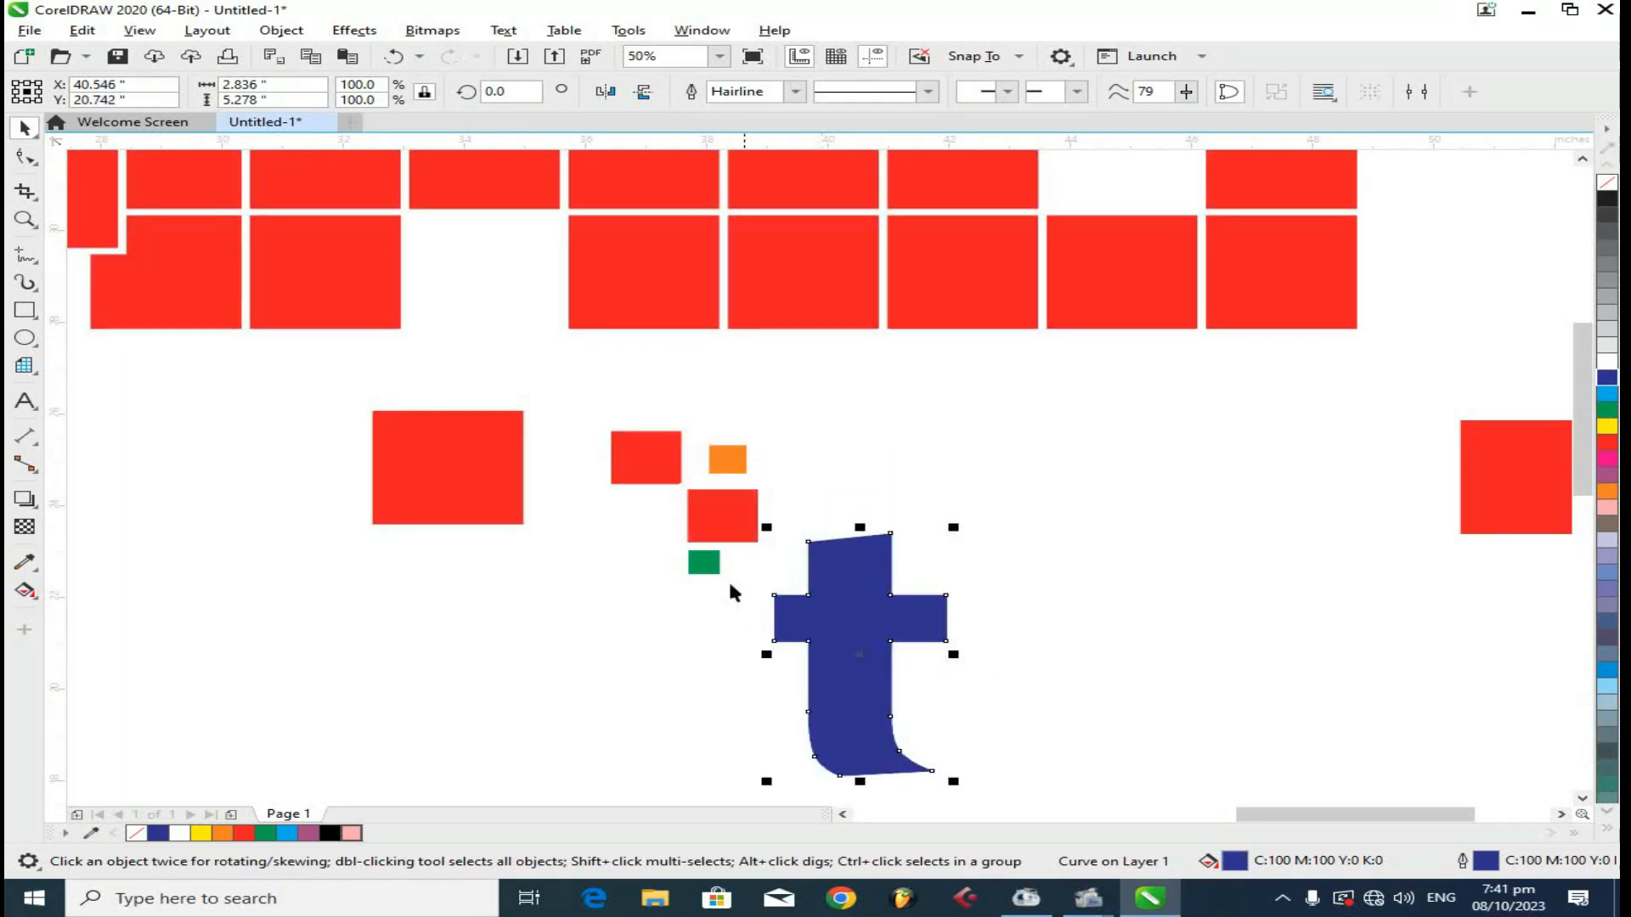
- Scale the four small rectangles together to about 74.7% and place them at the upper-left corner of the t
left_click_drag(591, 414, 828, 605)
left_click_drag(728, 521, 770, 503)
left_click_drag(649, 406, 692, 445)
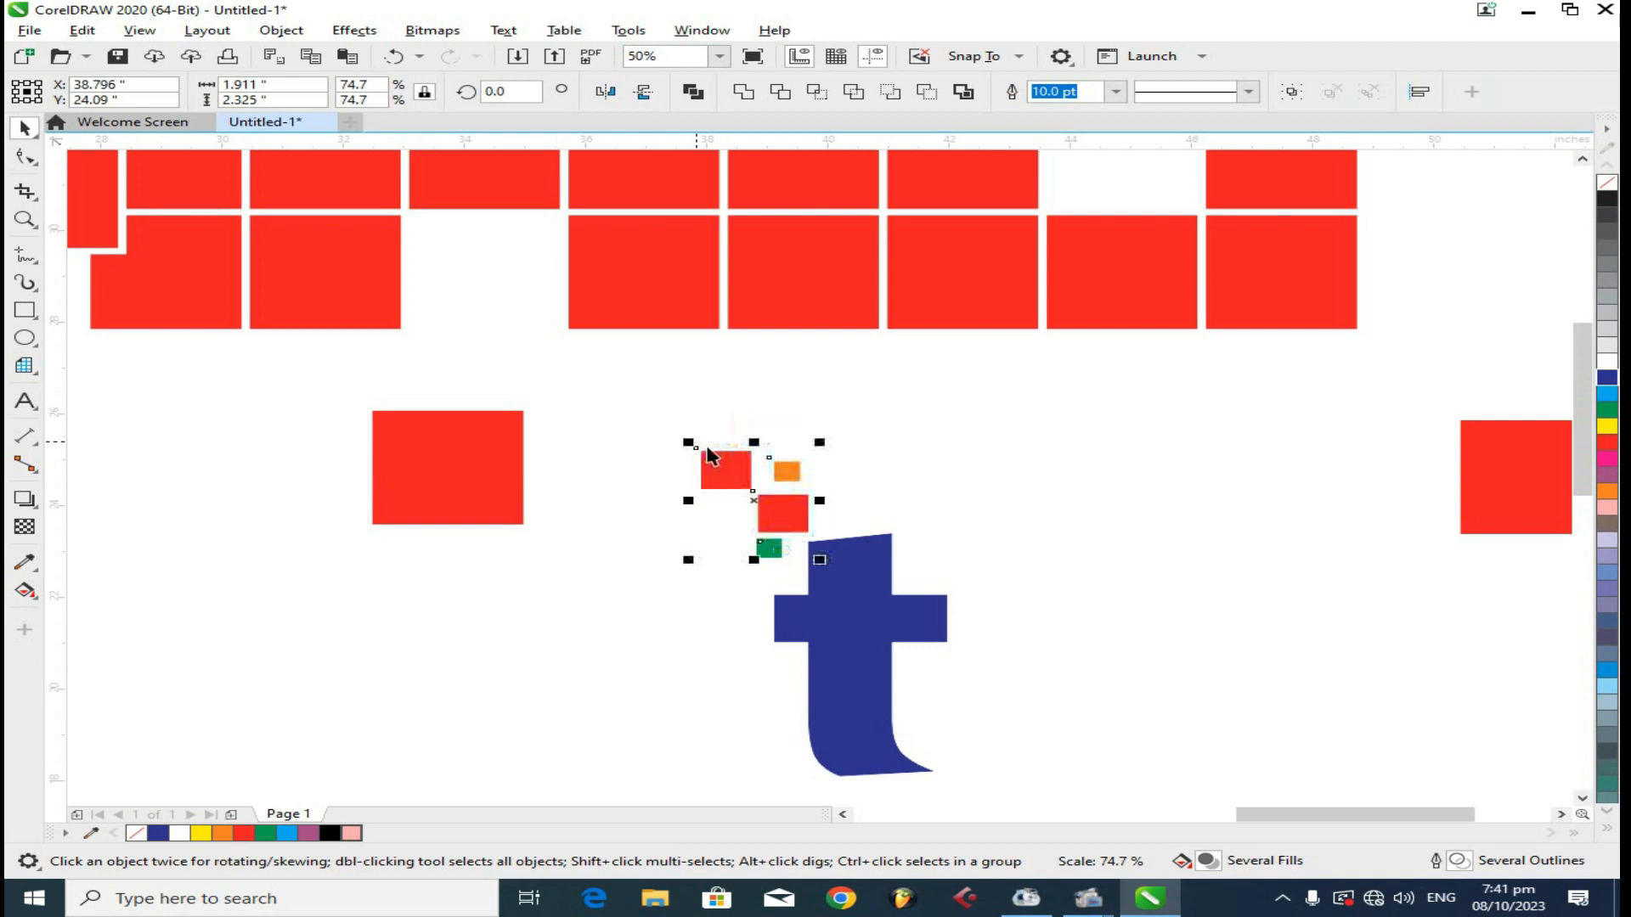
left_click(972, 509)
- Look over the t mark and the scattered grid, and list the tools grouped with Graph Paper
left_click_drag(1011, 421, 692, 771)
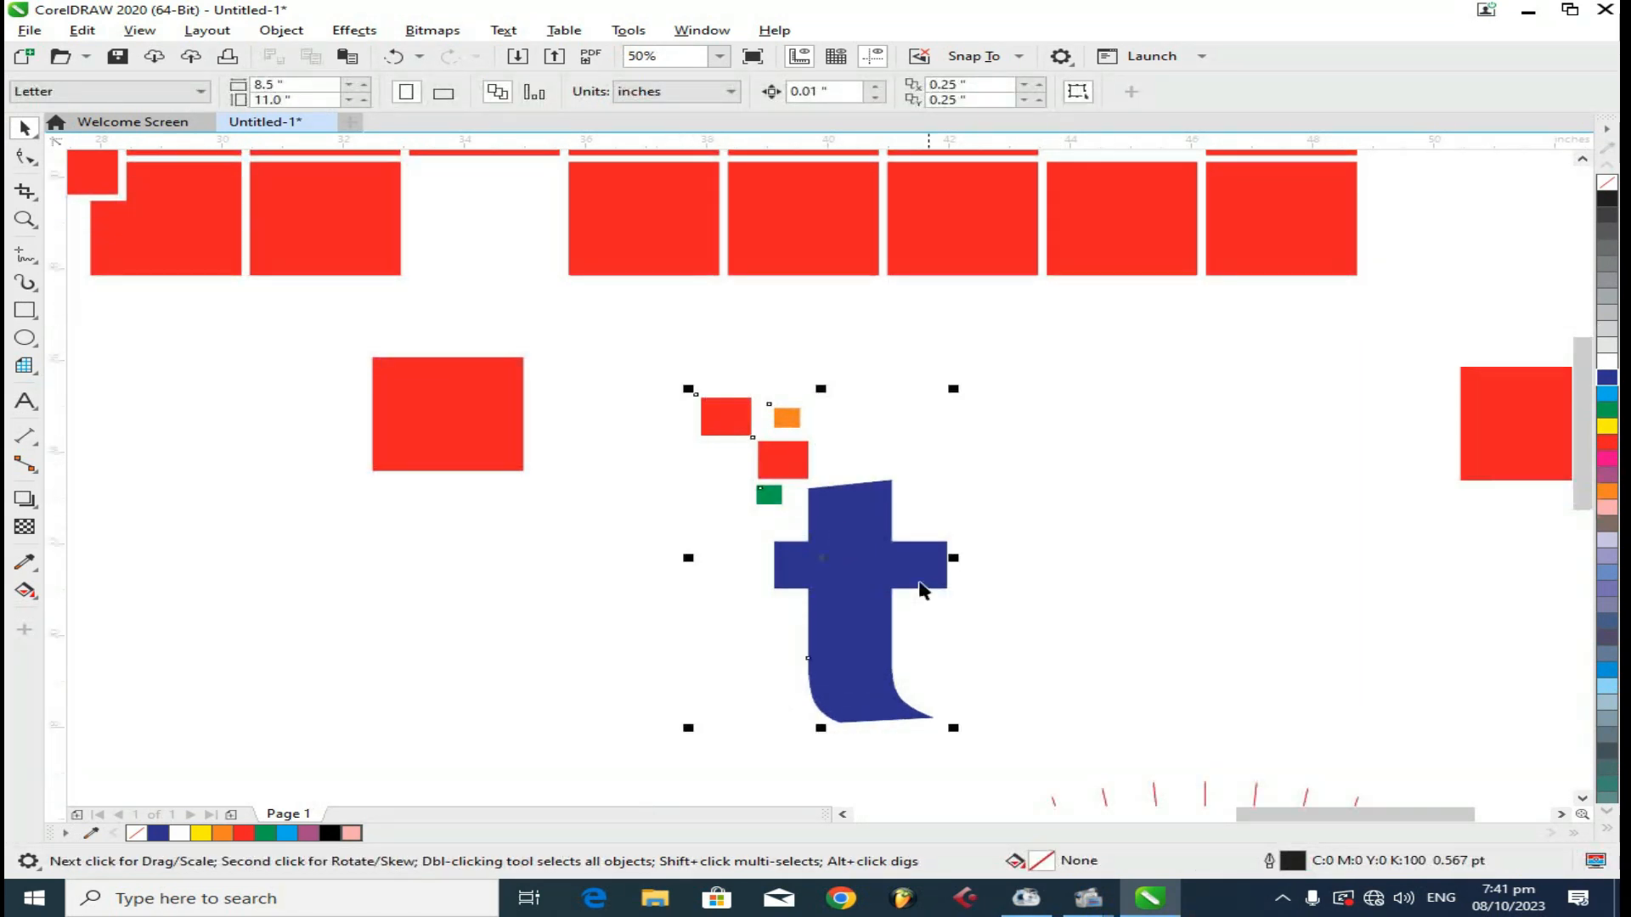
scroll(879, 558, "down", 5)
left_click(879, 558)
scroll(837, 531, "up", 4)
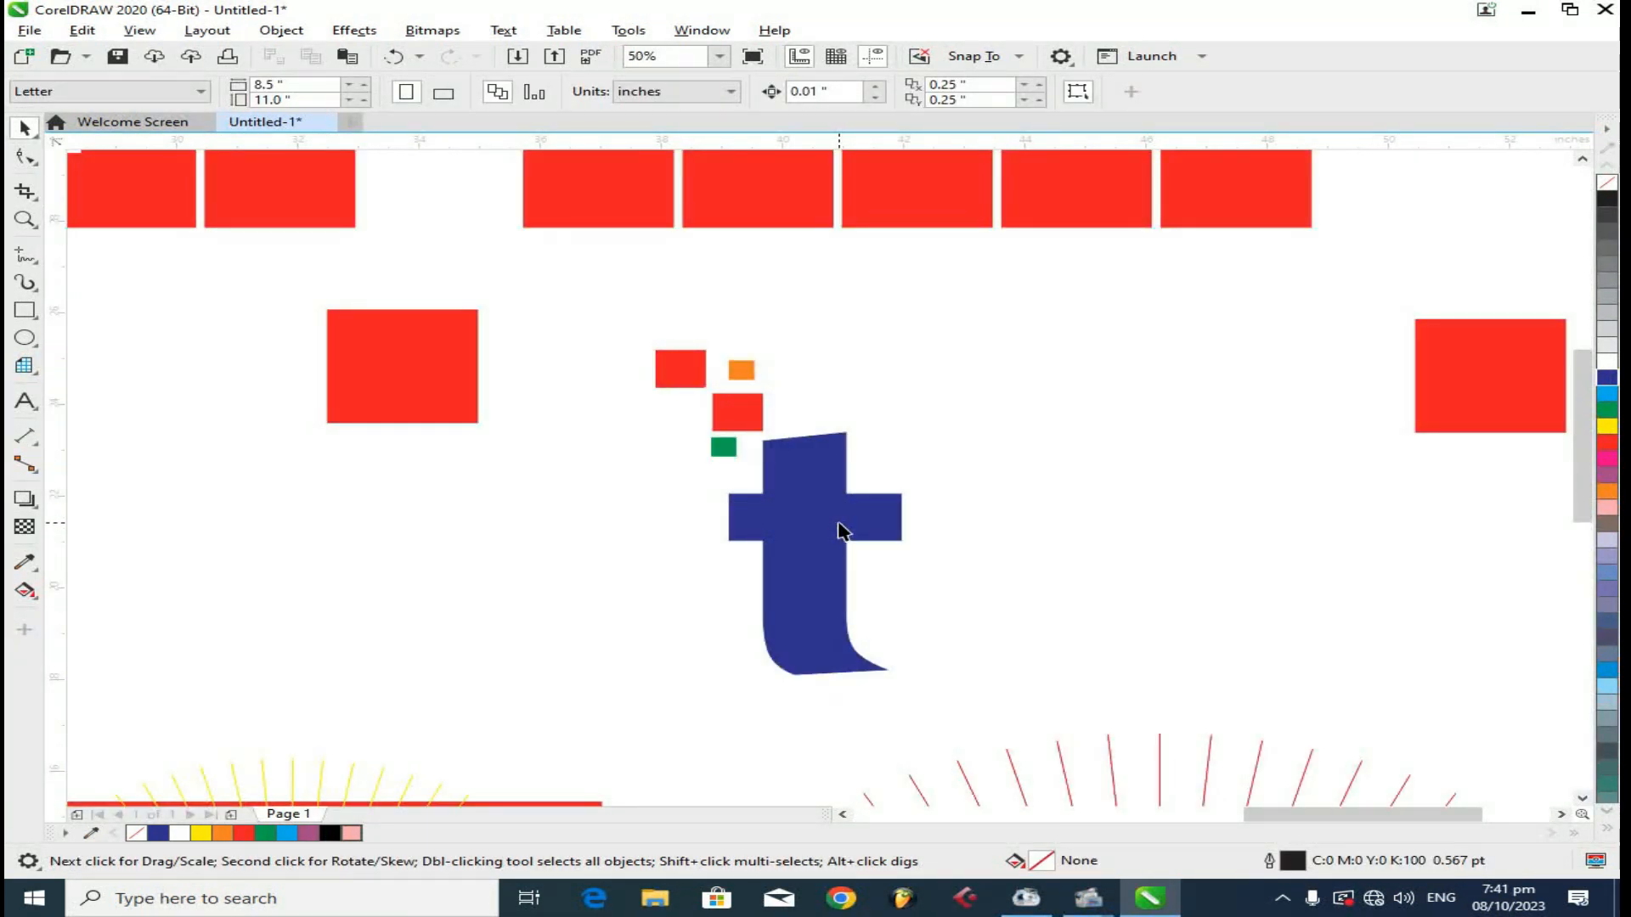
scroll(839, 528, "down", 4)
scroll(1000, 506, "down", 1)
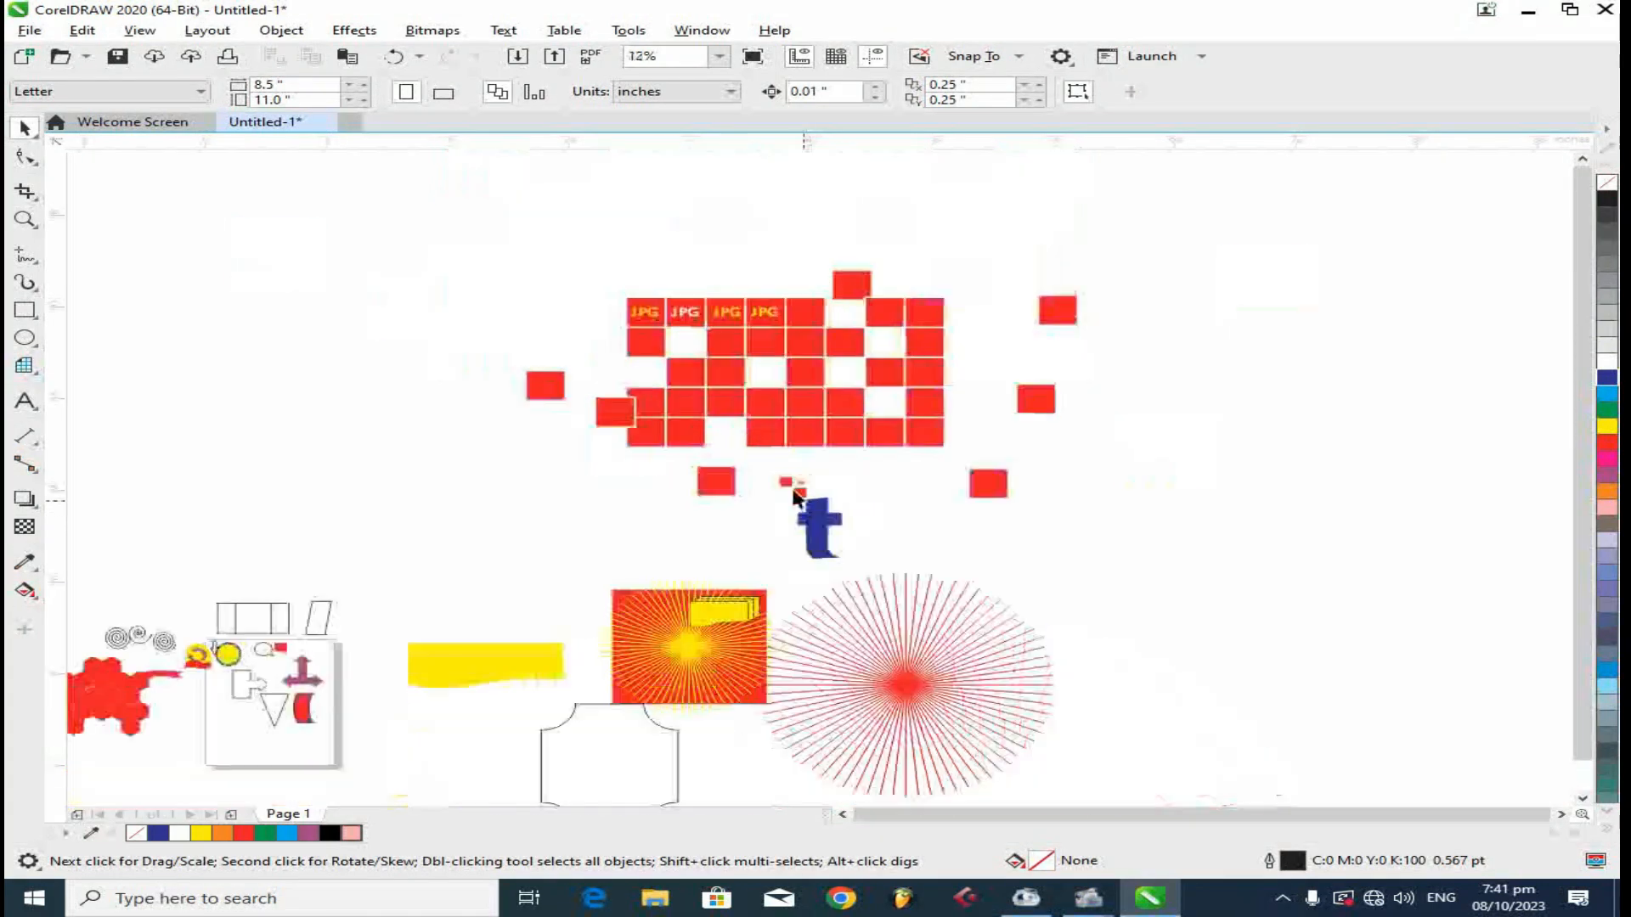
left_click_drag(467, 237, 1189, 620)
left_click(261, 393)
left_click(25, 367)
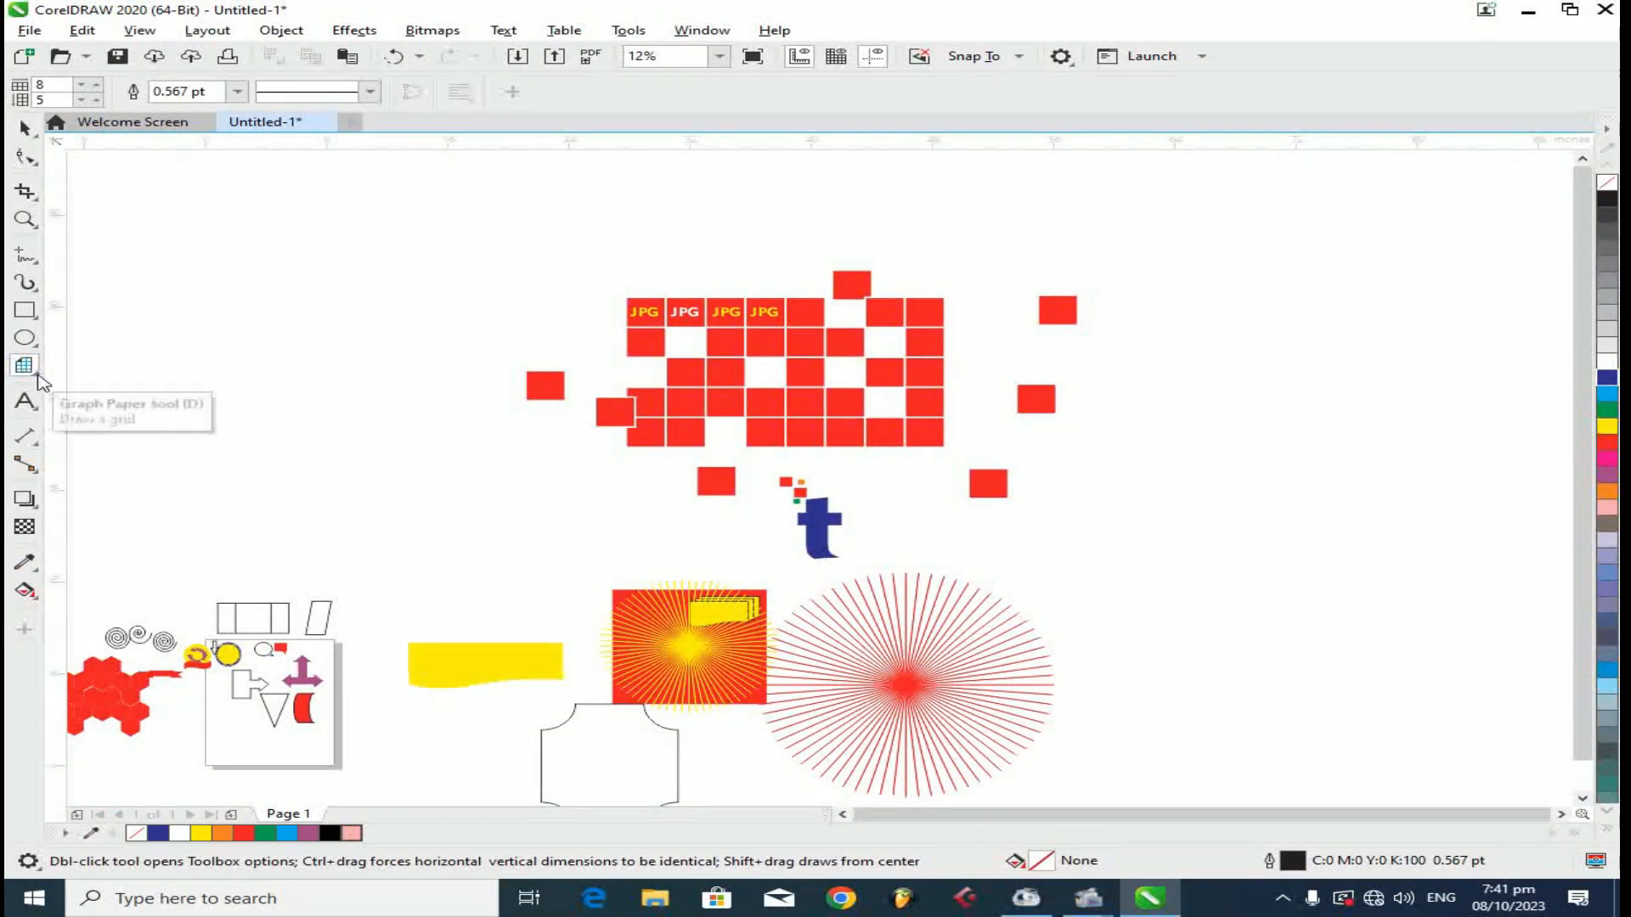
left_click(34, 374)
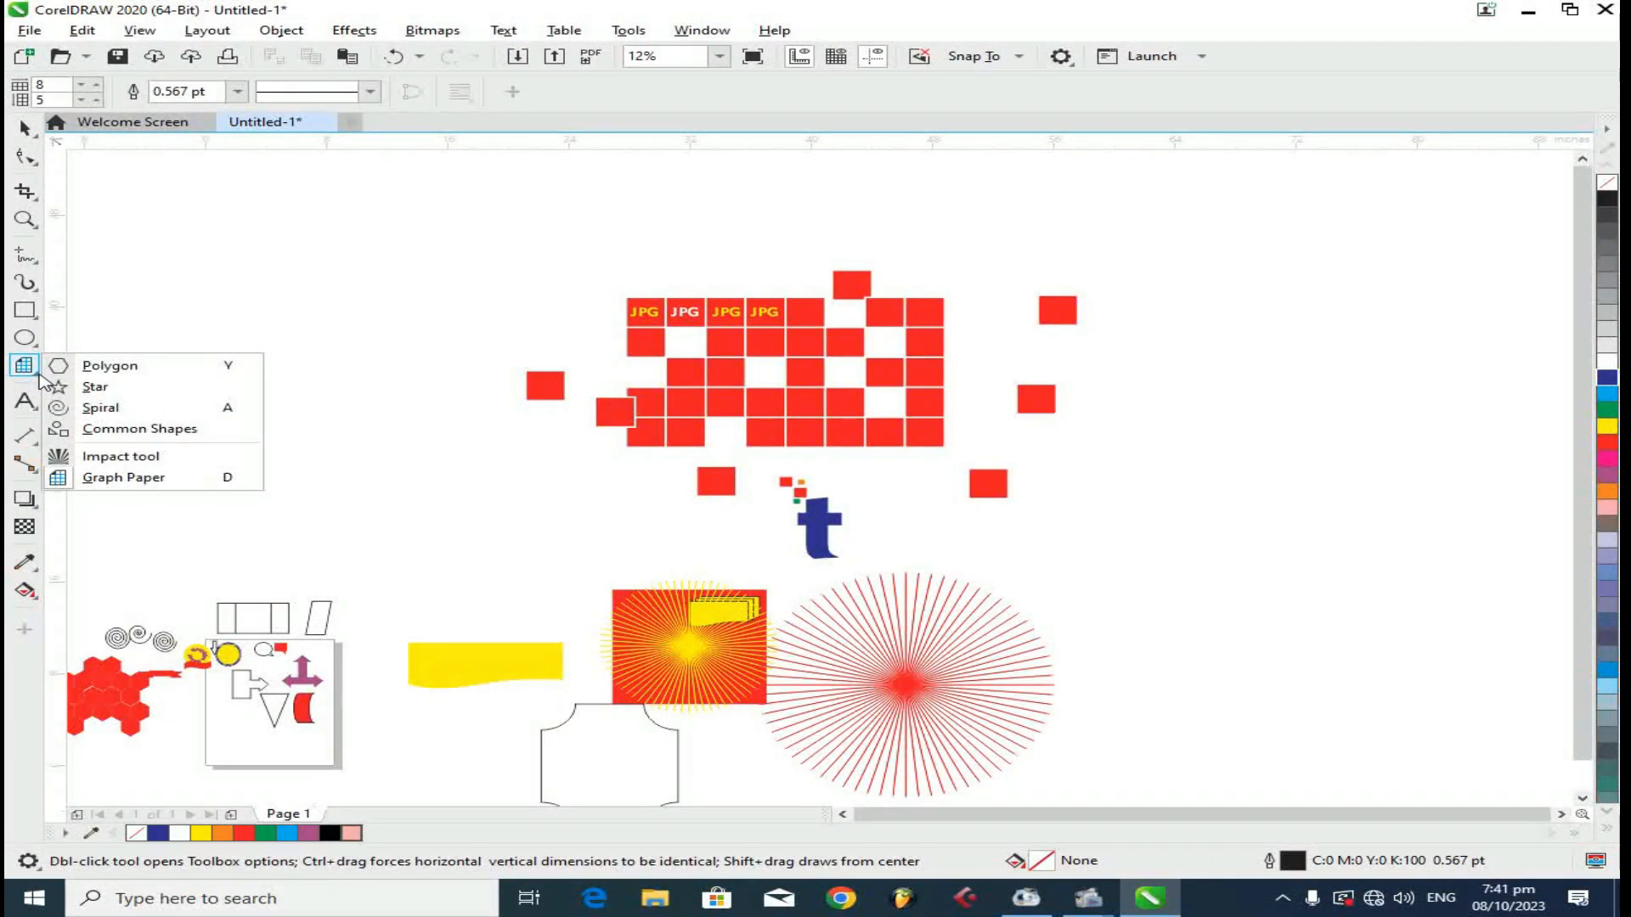